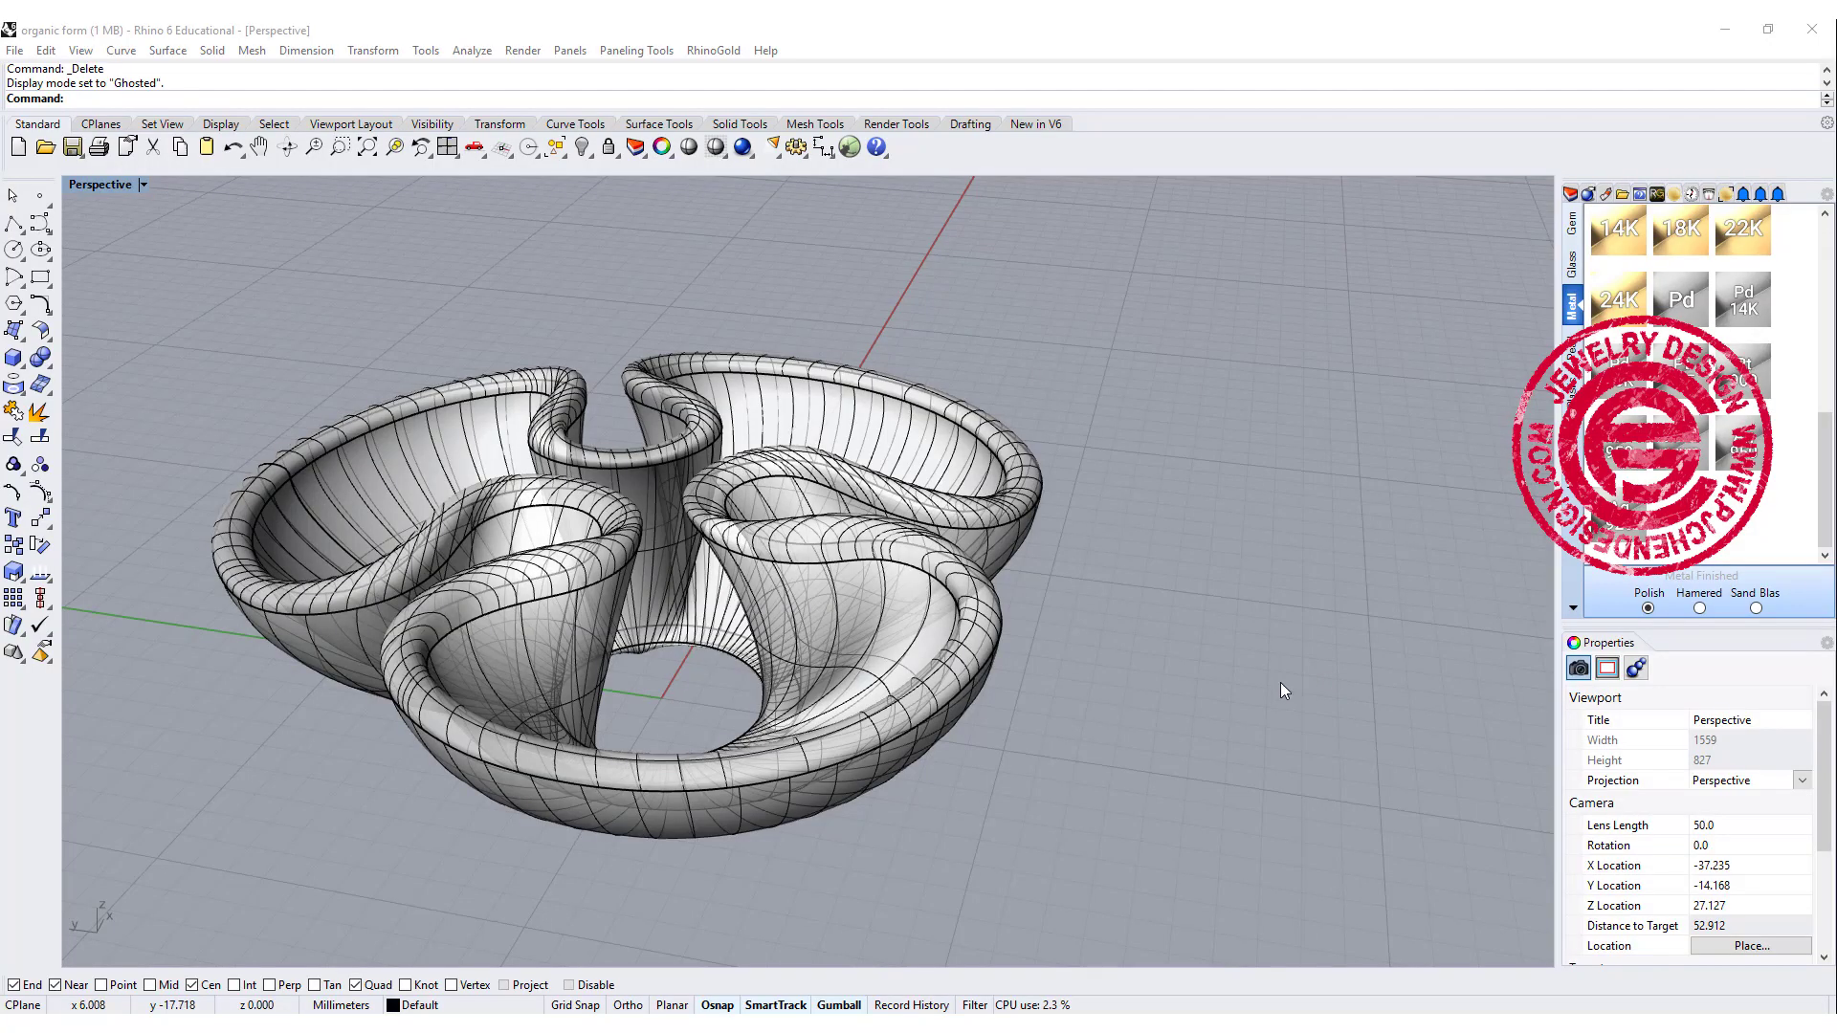
# Examine the finished organic form from above, from the side and from underneath.
pyautogui.moveTo(1283, 689); pyautogui.dragTo(1309, 629, button='right')
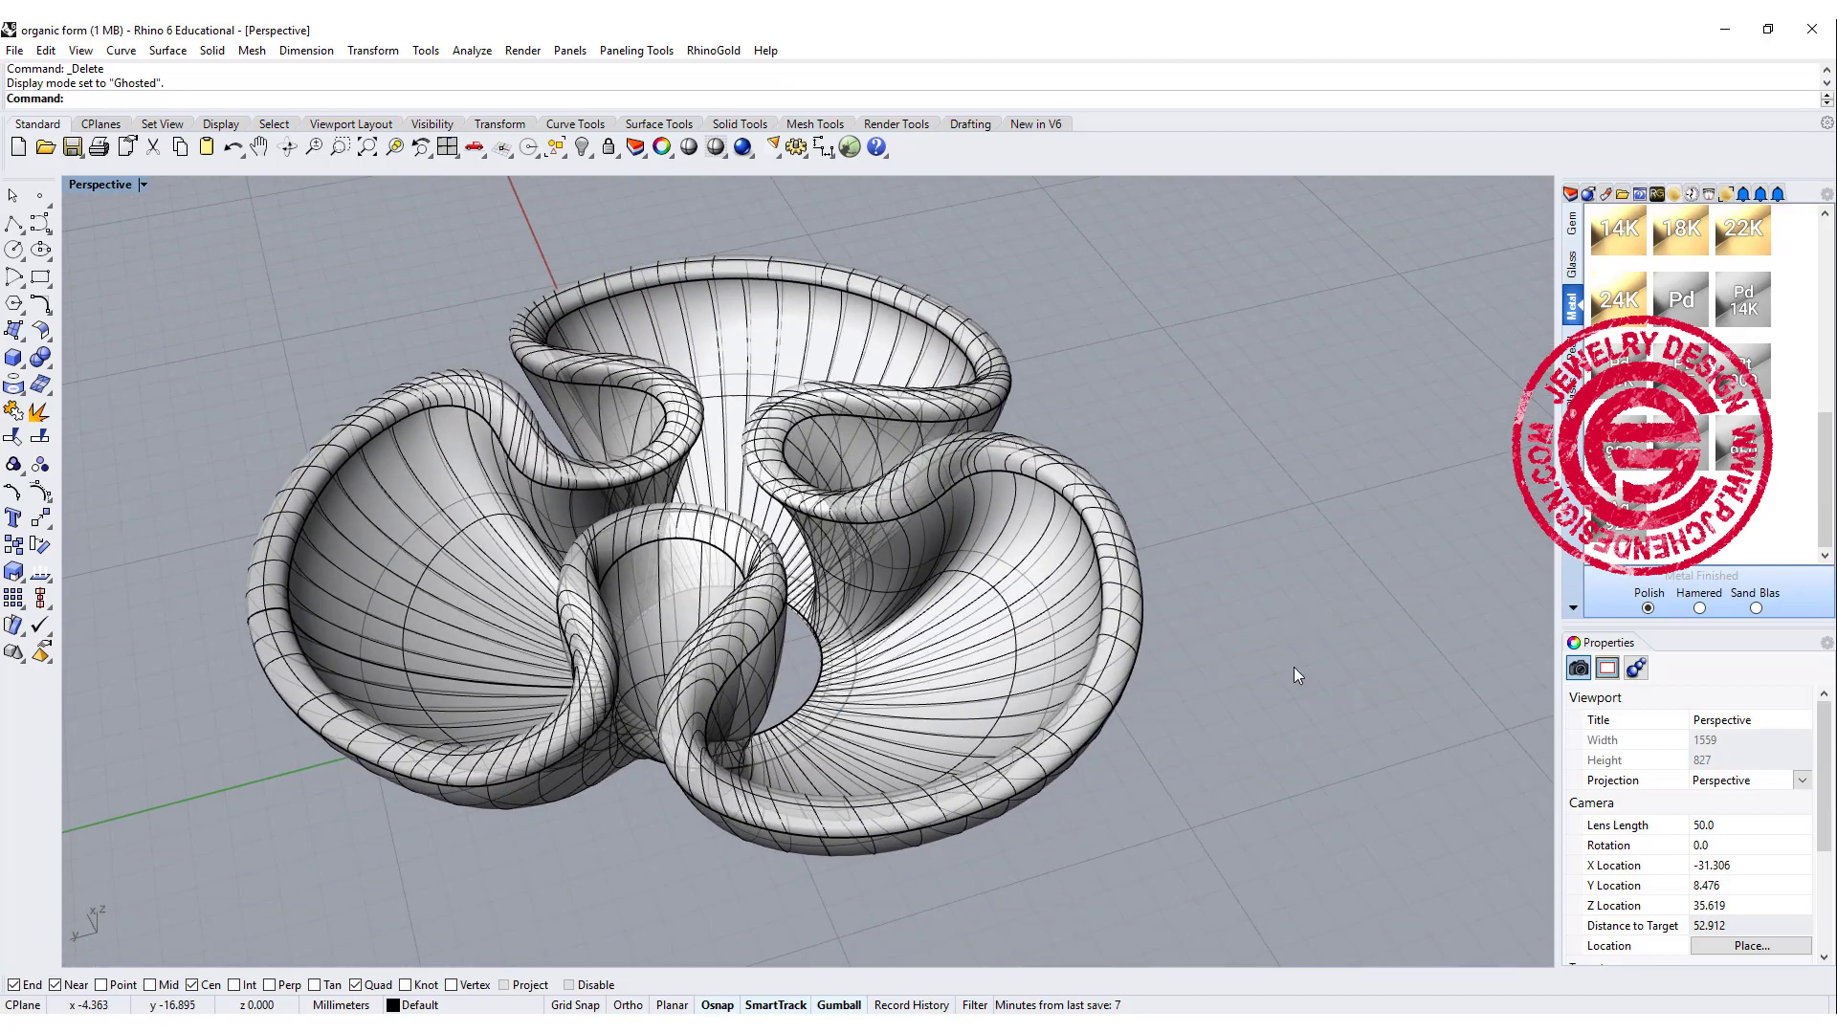
pyautogui.moveTo(1294, 695); pyautogui.dragTo(1167, 620, button='right')
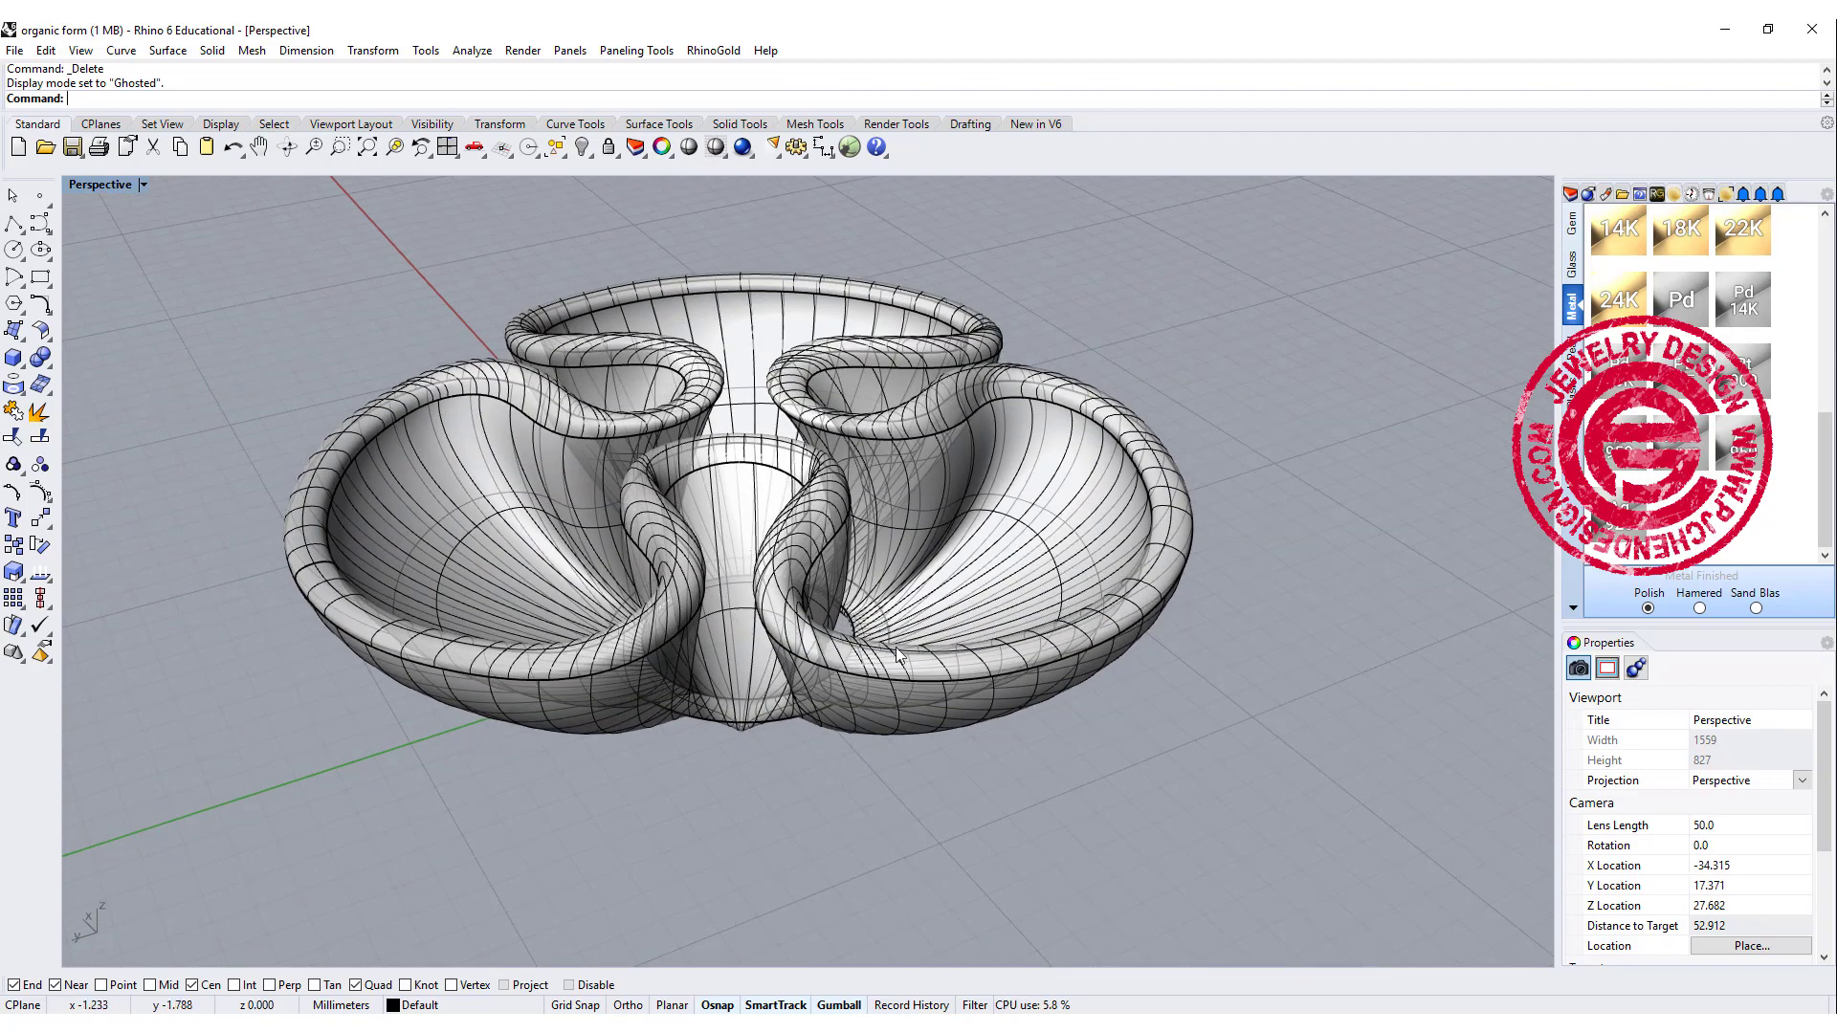
pyautogui.moveTo(926, 667); pyautogui.dragTo(745, 411, button='right')
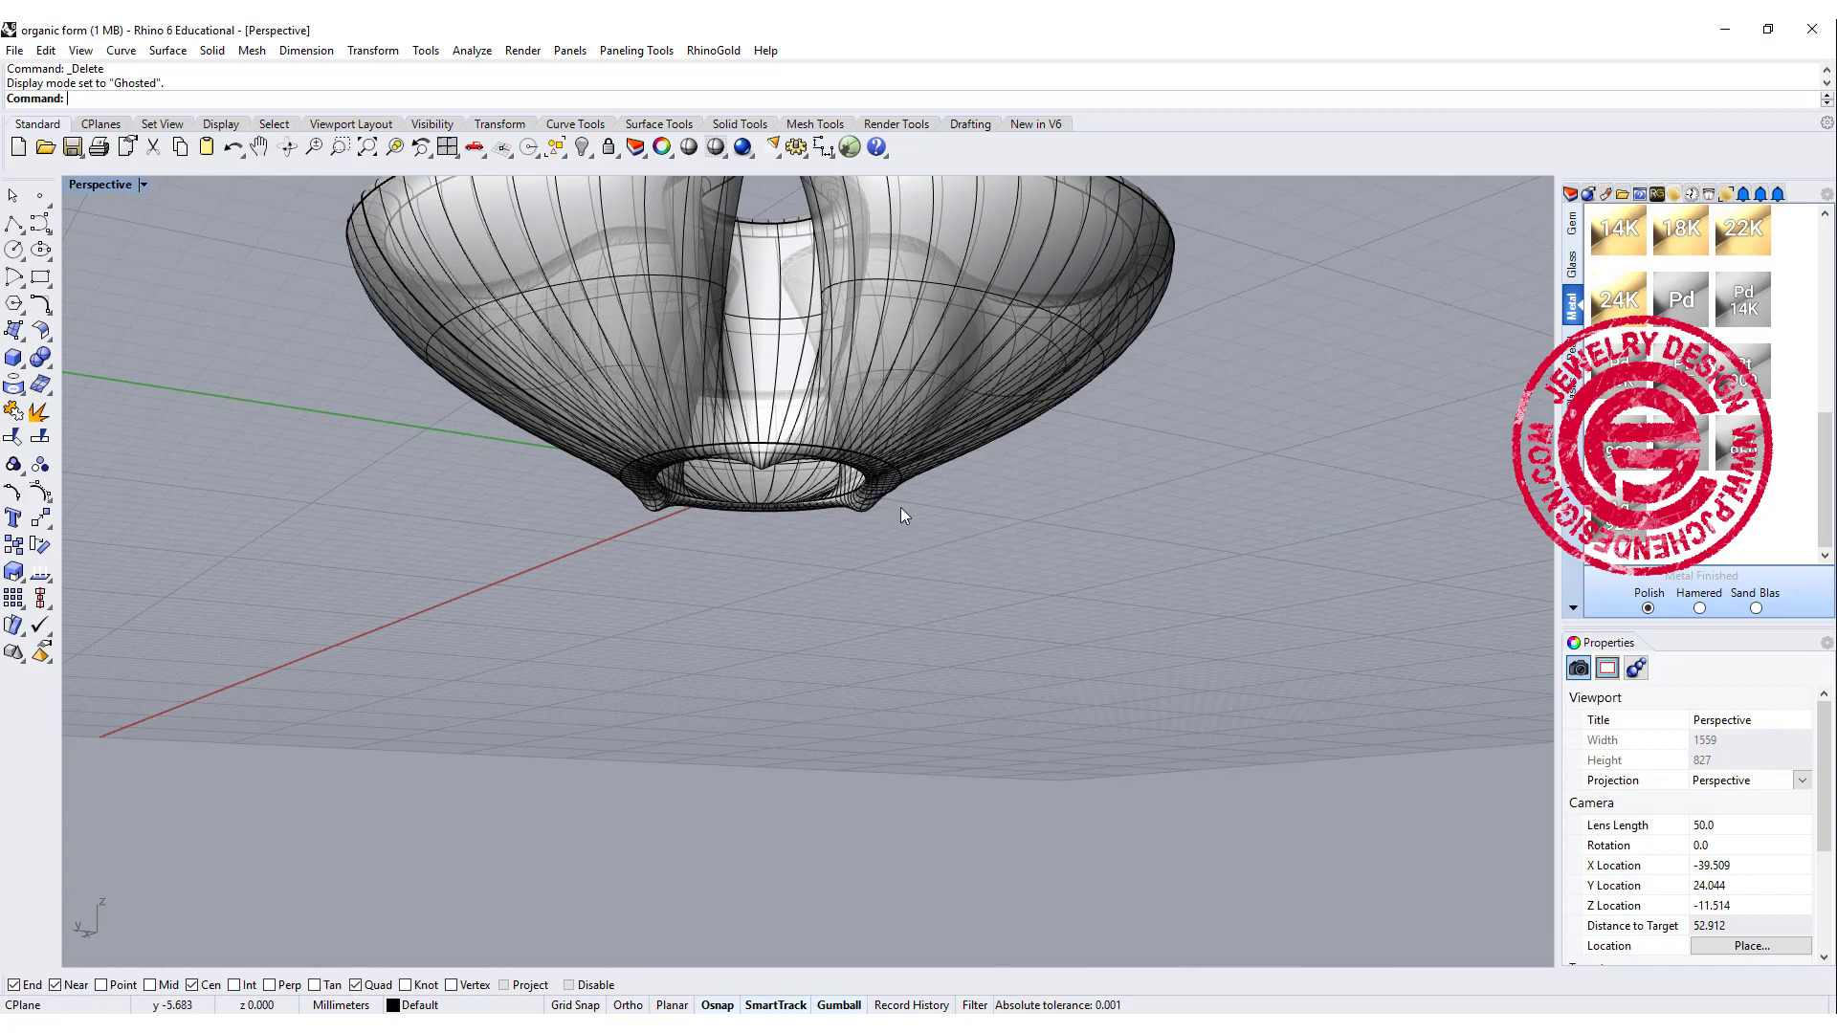
pyautogui.moveTo(942, 492)
pyautogui.mouseDown(button='right')
pyautogui.moveTo(1024, 612)
pyautogui.moveTo(1091, 558)
pyautogui.moveTo(1193, 582)
pyautogui.moveTo(1222, 545)
pyautogui.moveTo(1045, 626)
pyautogui.moveTo(1289, 550)
pyautogui.mouseUp(button='right')
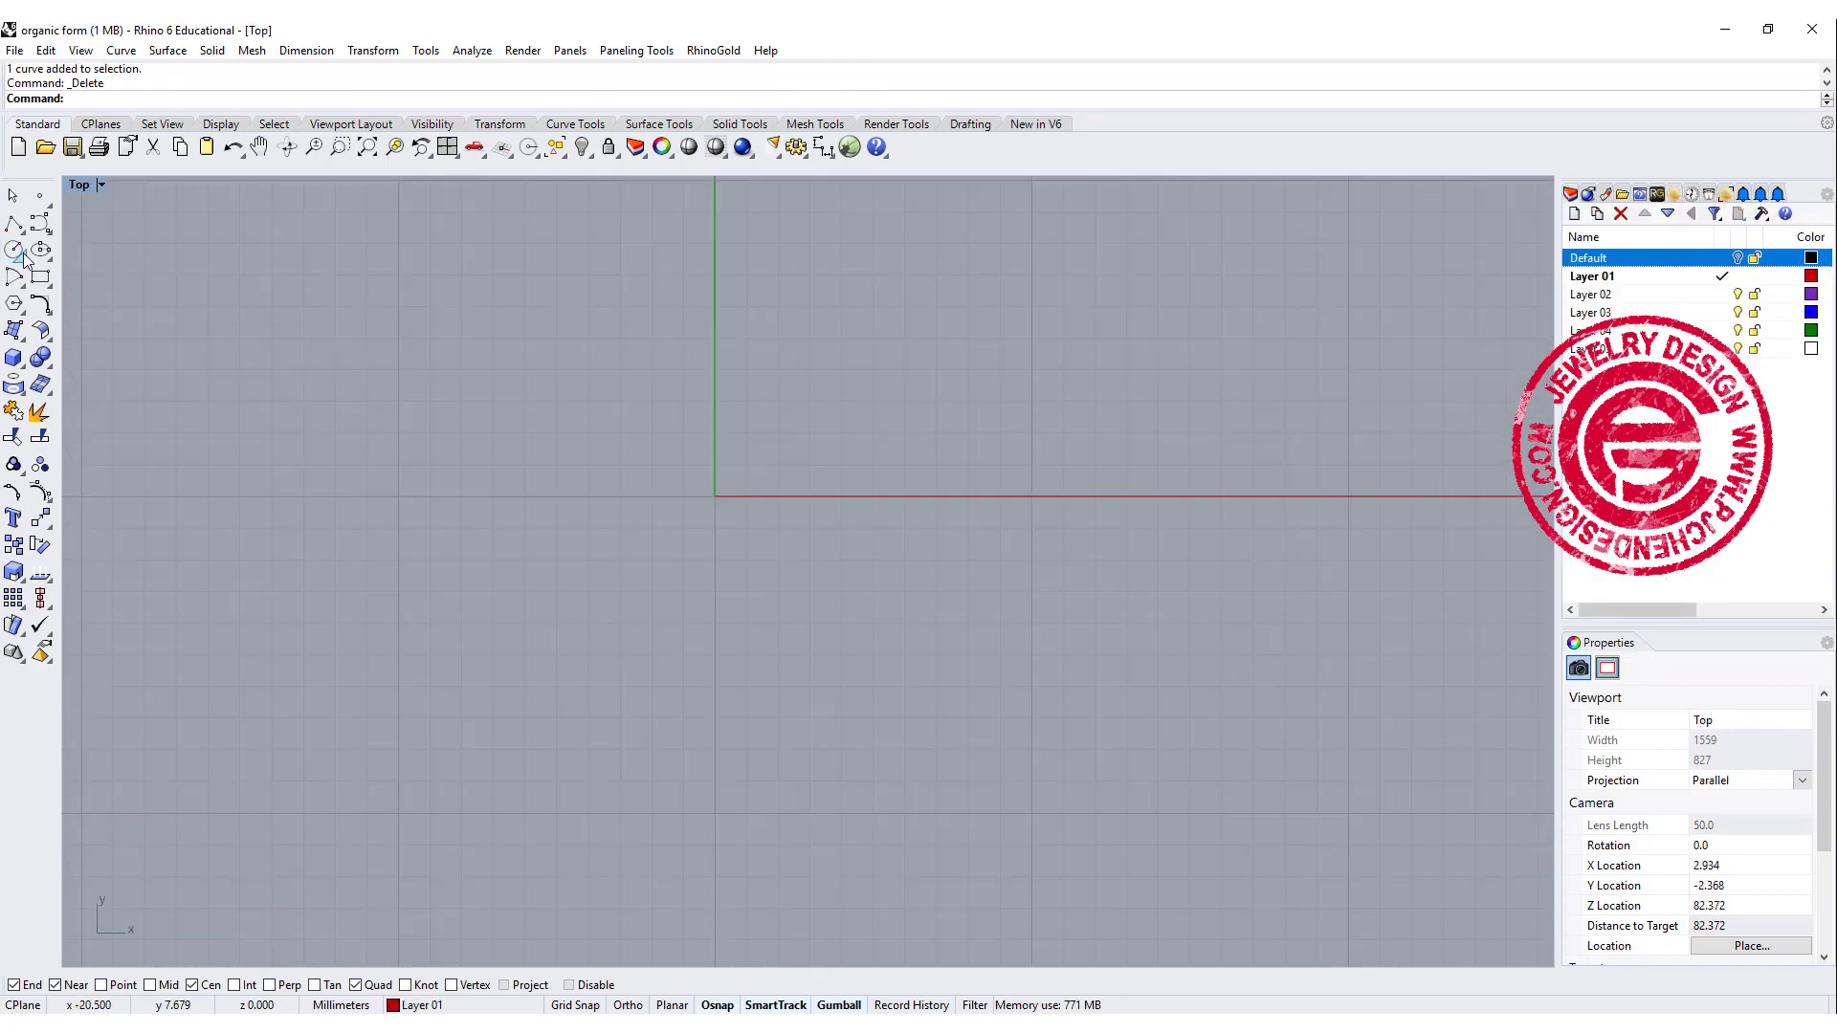
# Draw a circle centred on the origin with a radius of about 5.25 mm.
pyautogui.click(13, 249)
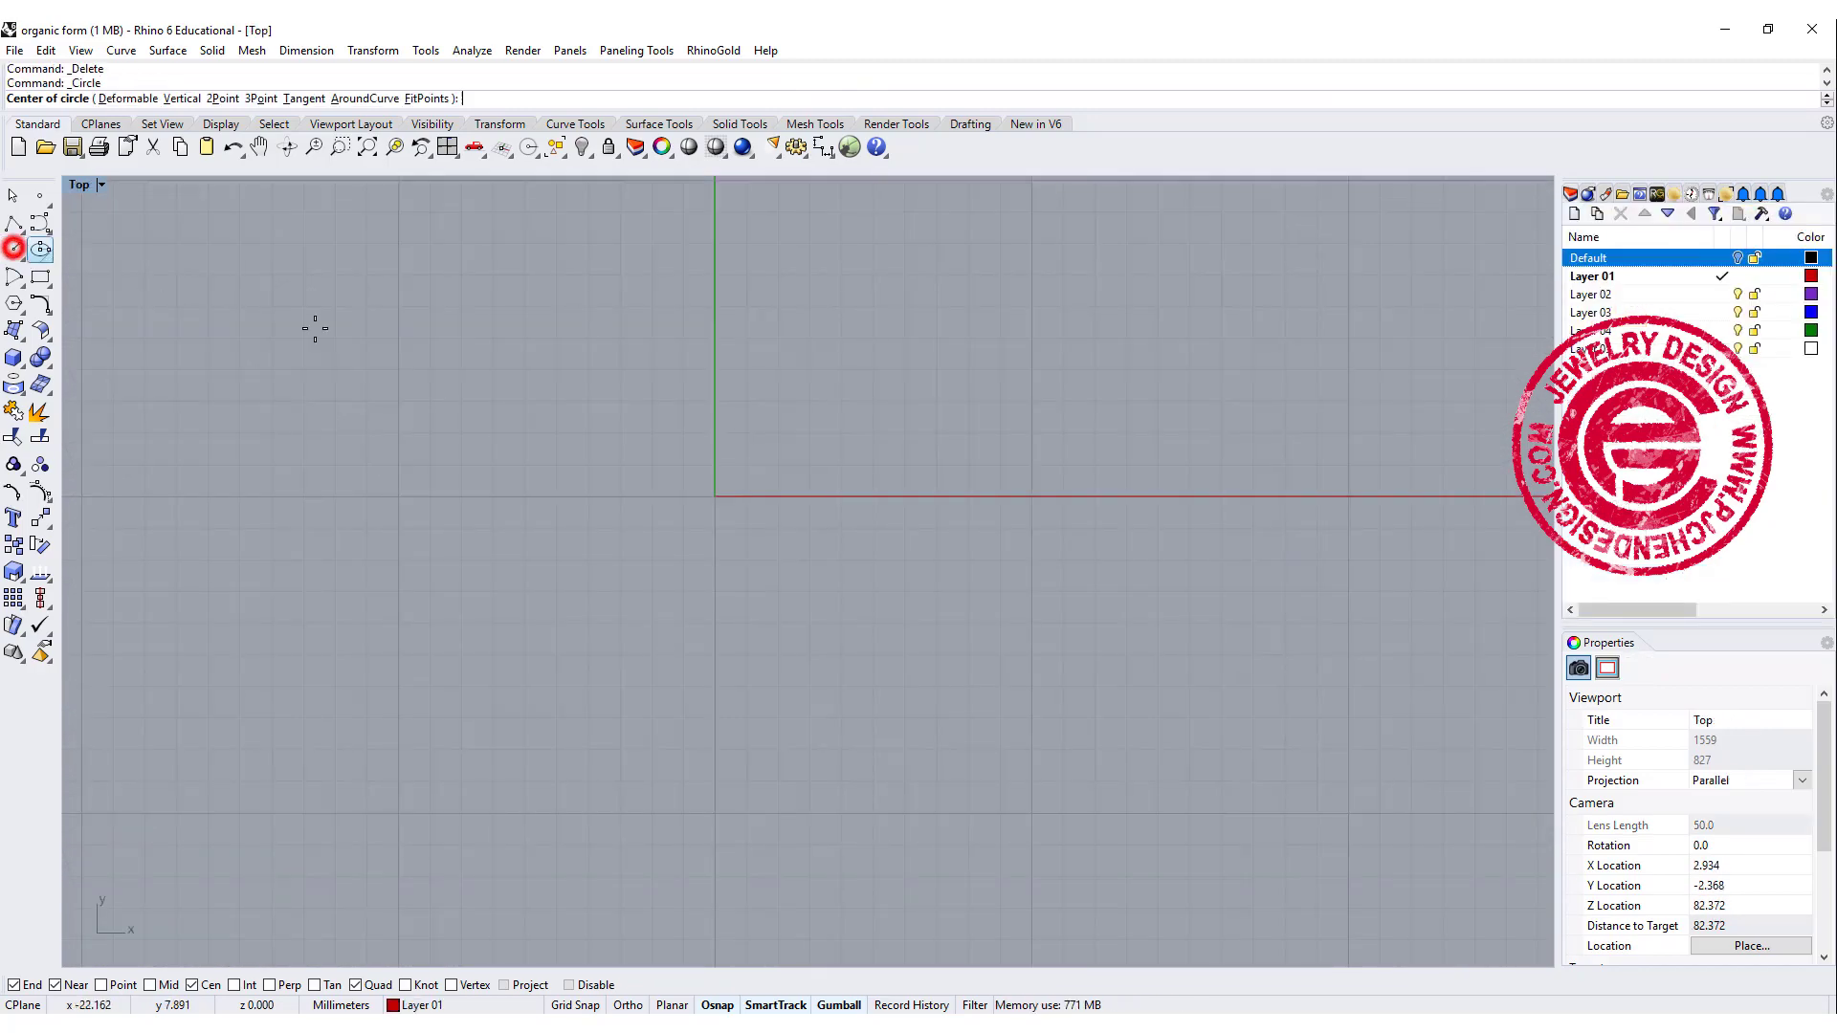
pyautogui.write('0')
pyautogui.press('Return')
pyautogui.press('F8')
pyautogui.click(881, 497)
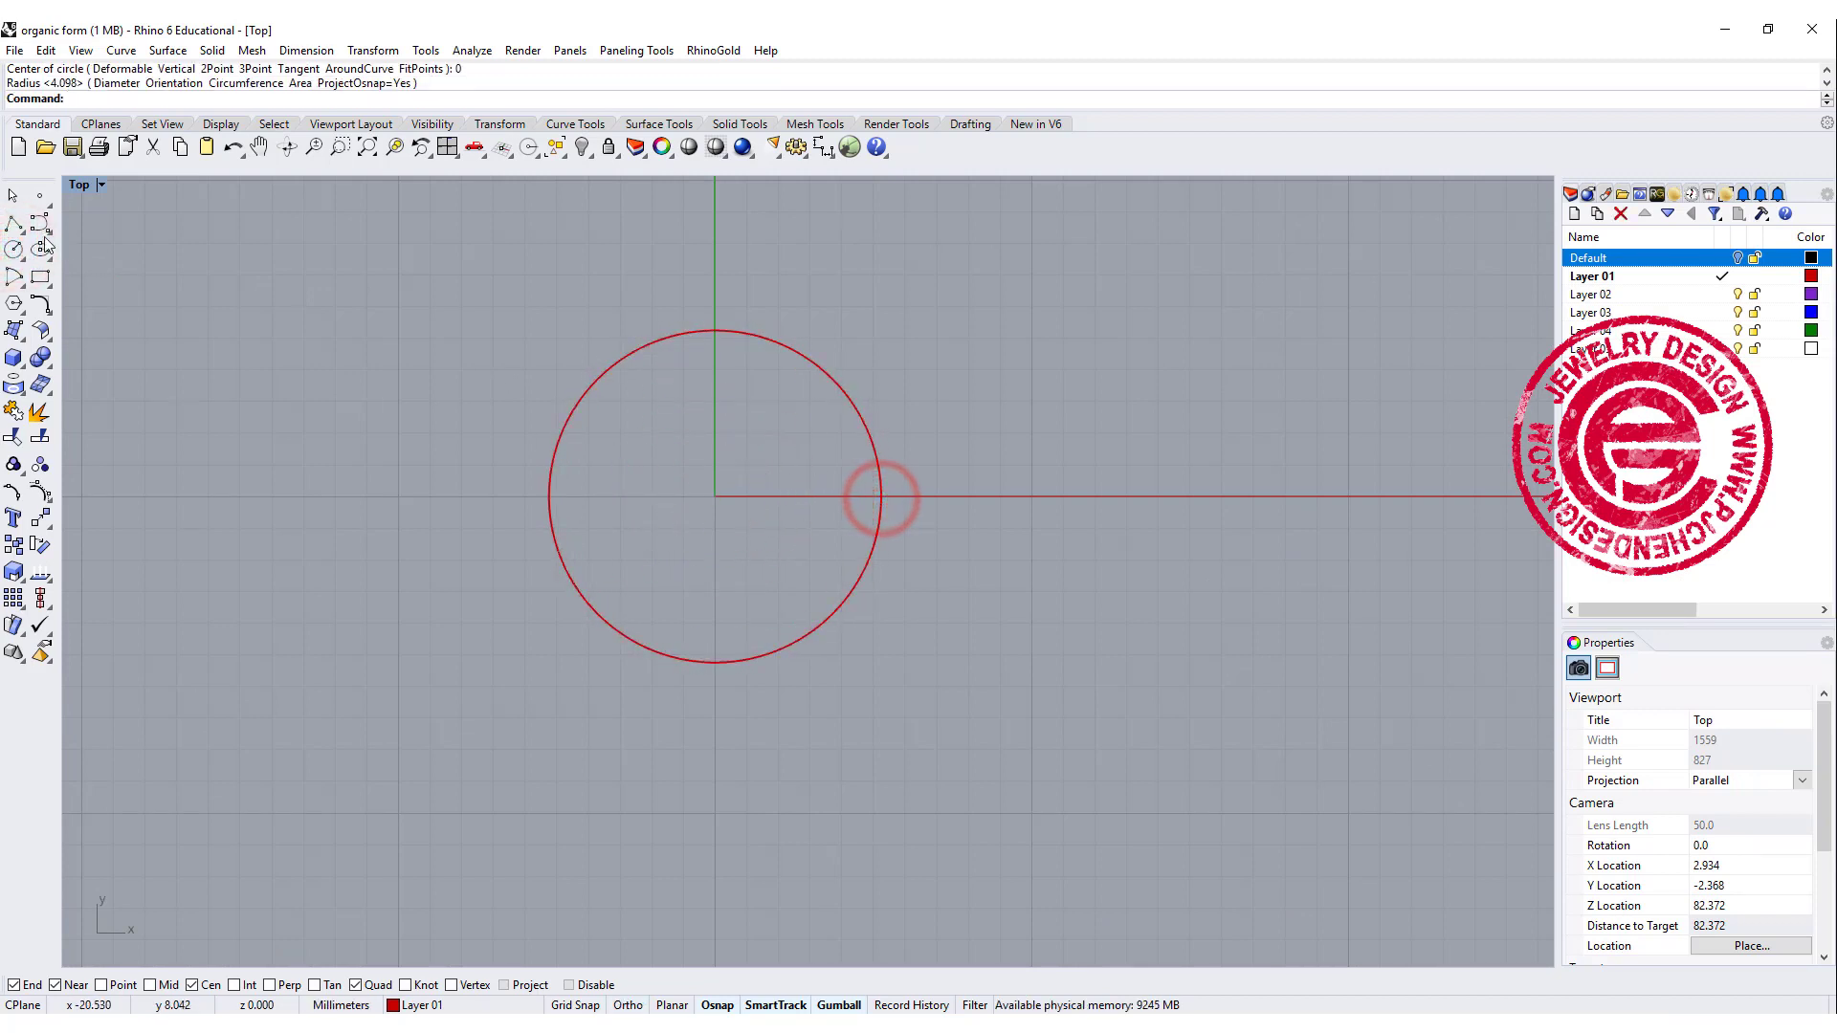
# Draw a straight line about 6.6 mm long from the origin diagonally down-left, extending past the circle.
pyautogui.click(14, 222)
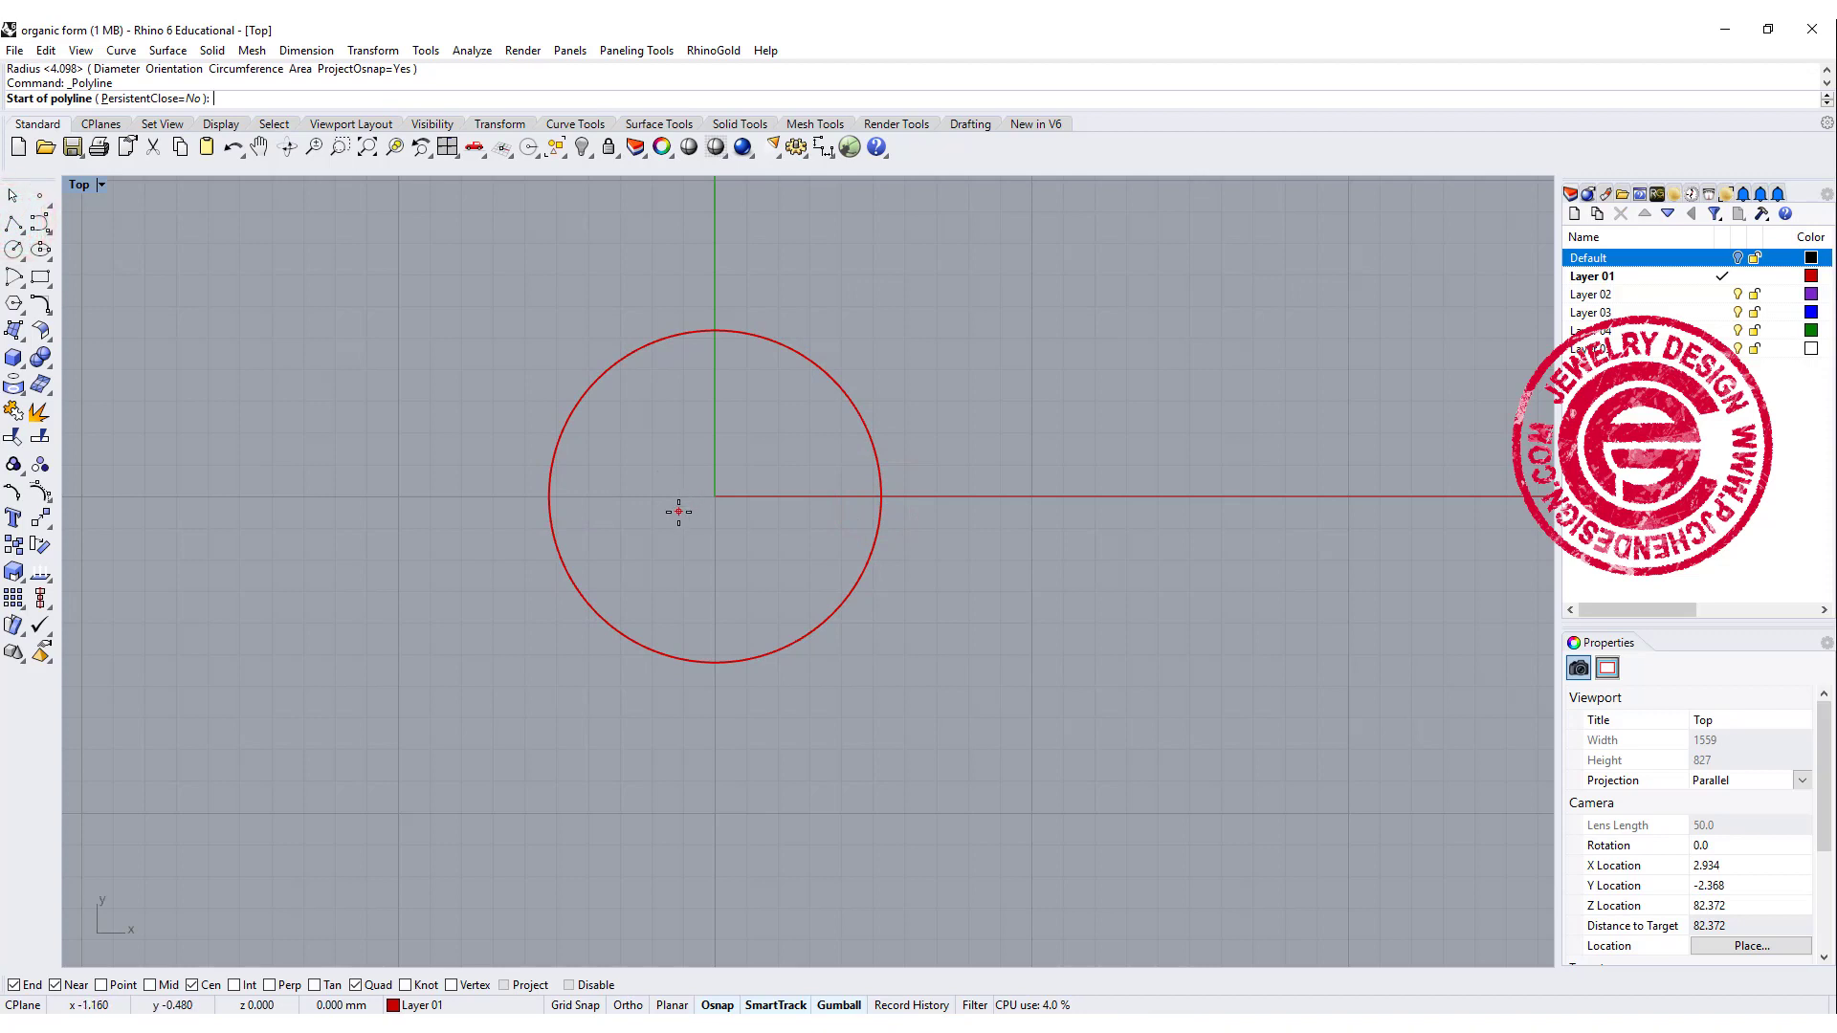
pyautogui.write('0')
pyautogui.press('Return')
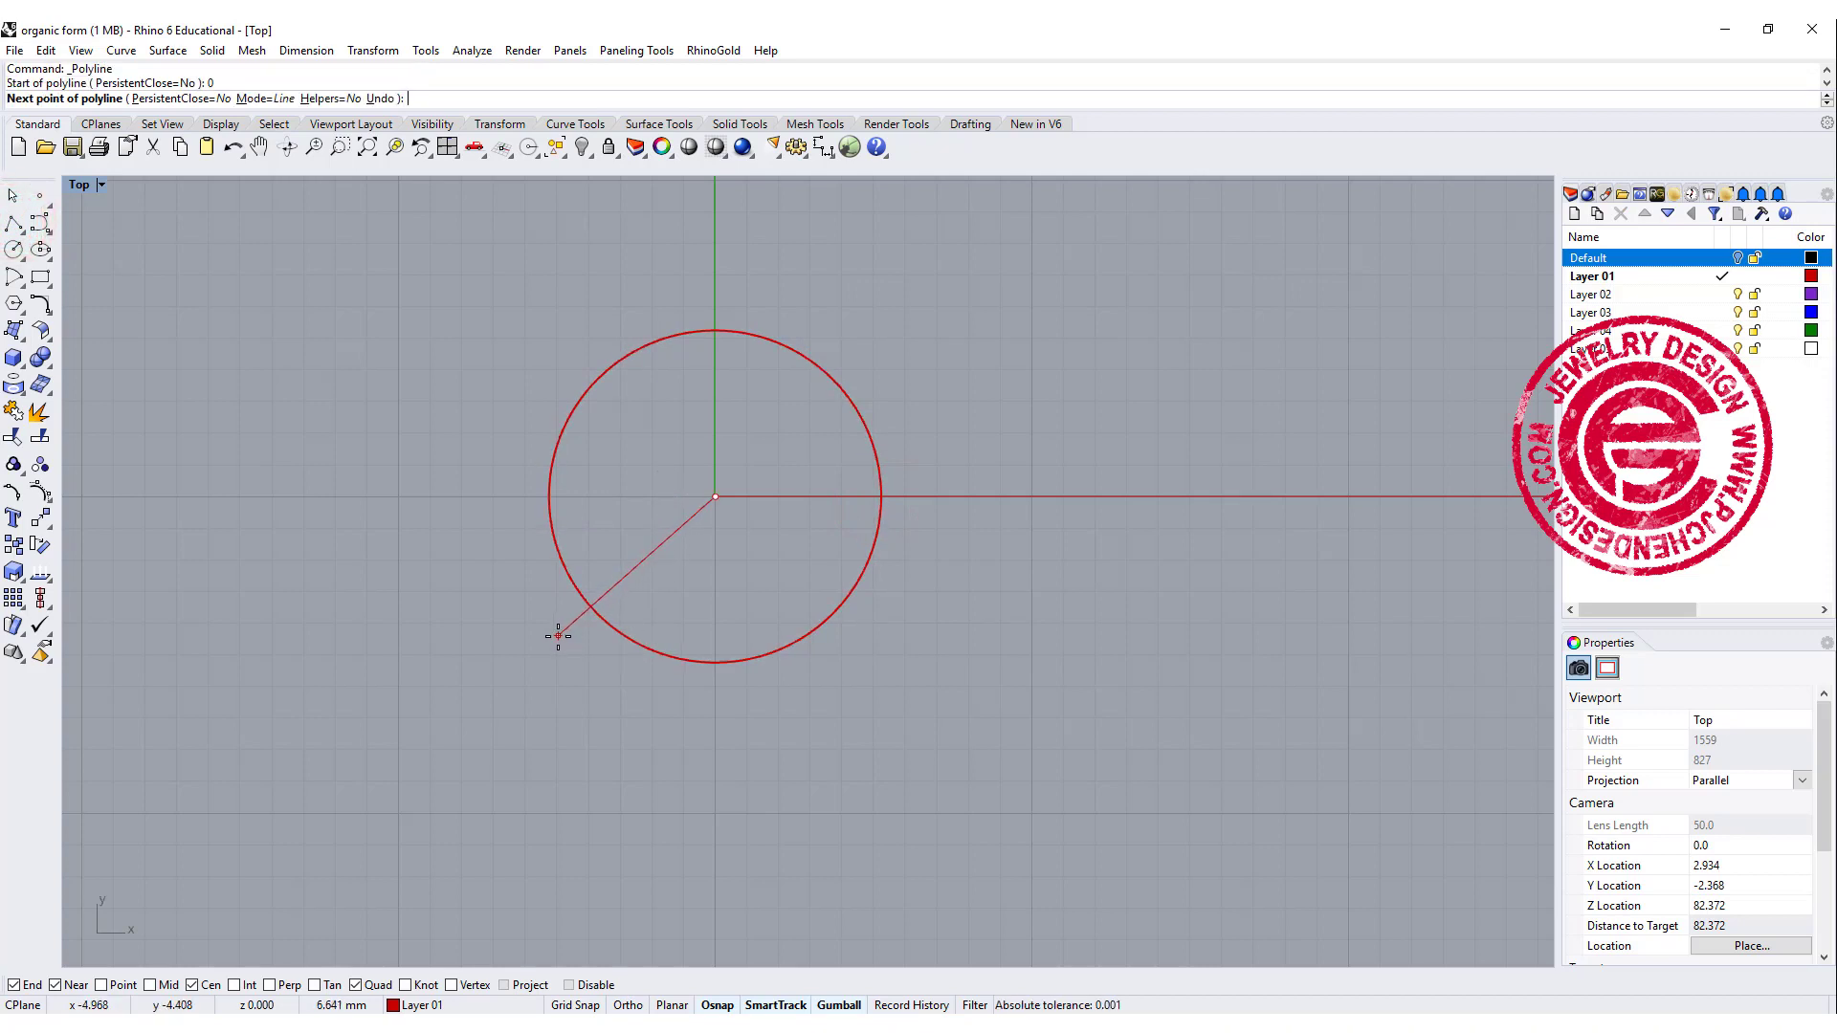
pyautogui.click(558, 636)
pyautogui.press('Return')
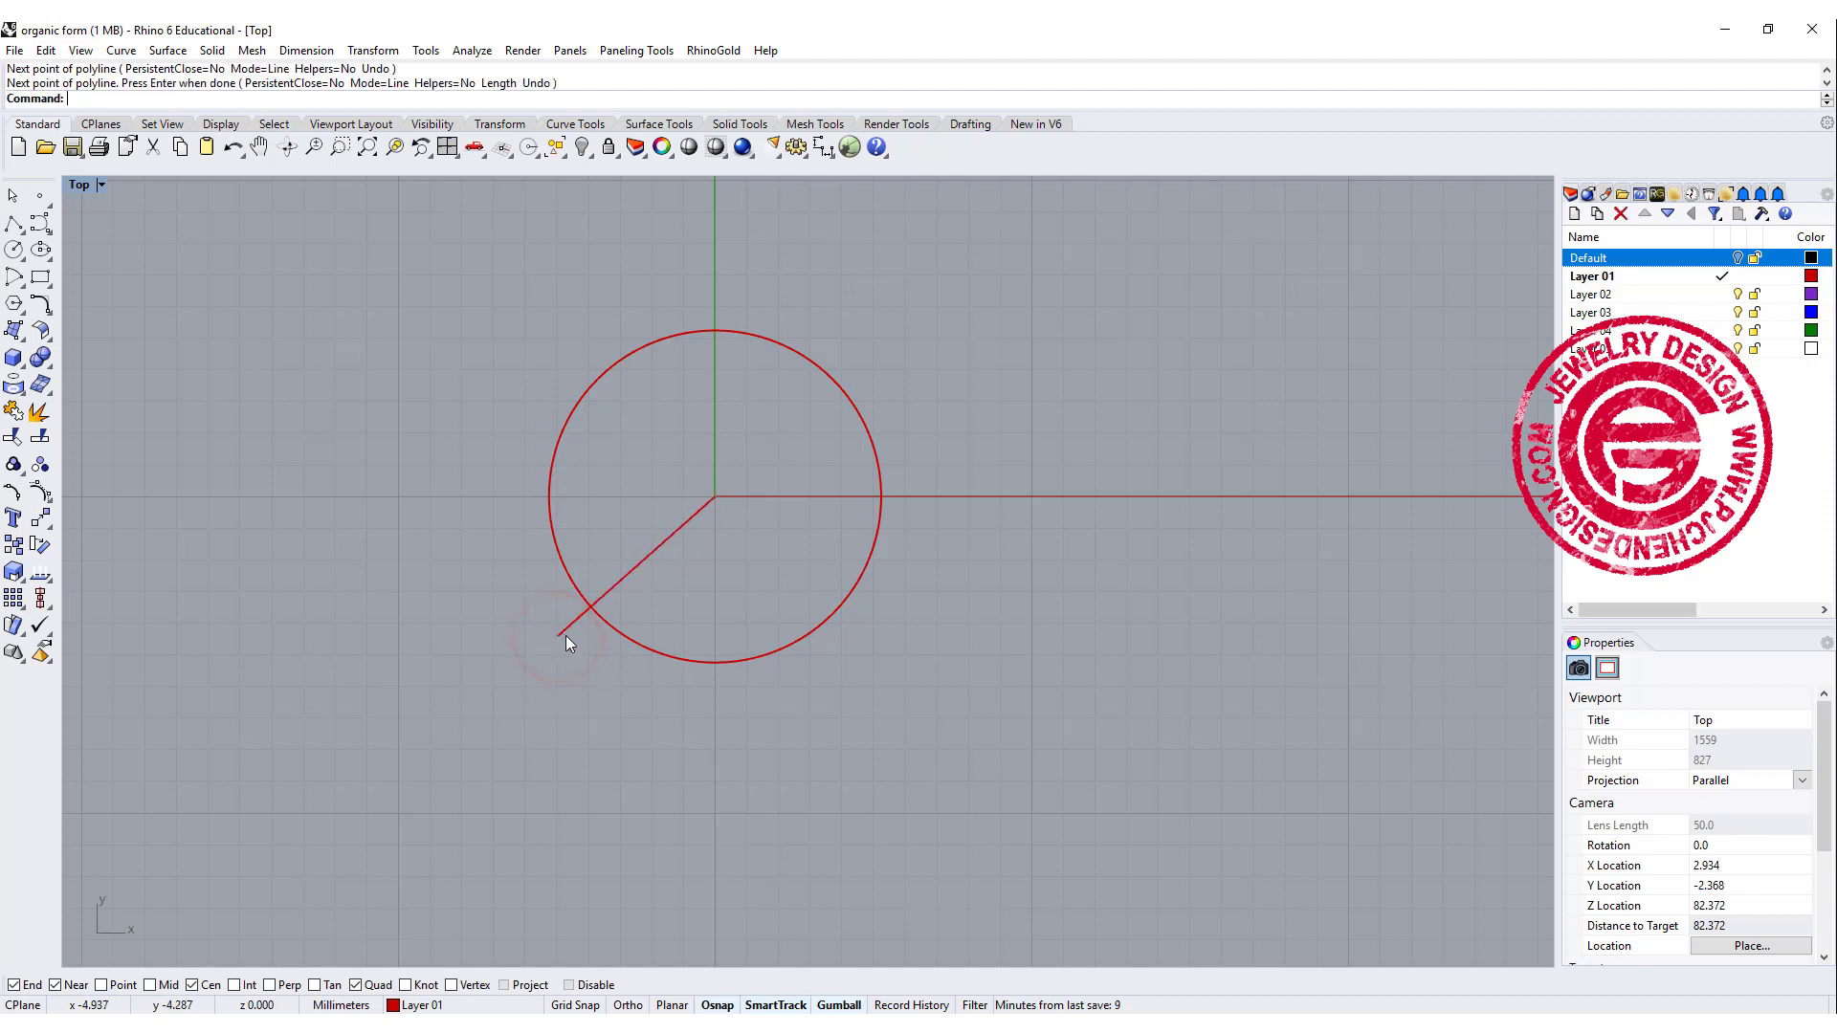
# Mirror the diagonal line across the vertical axis through the origin, keeping the original.
pyautogui.click(566, 634)
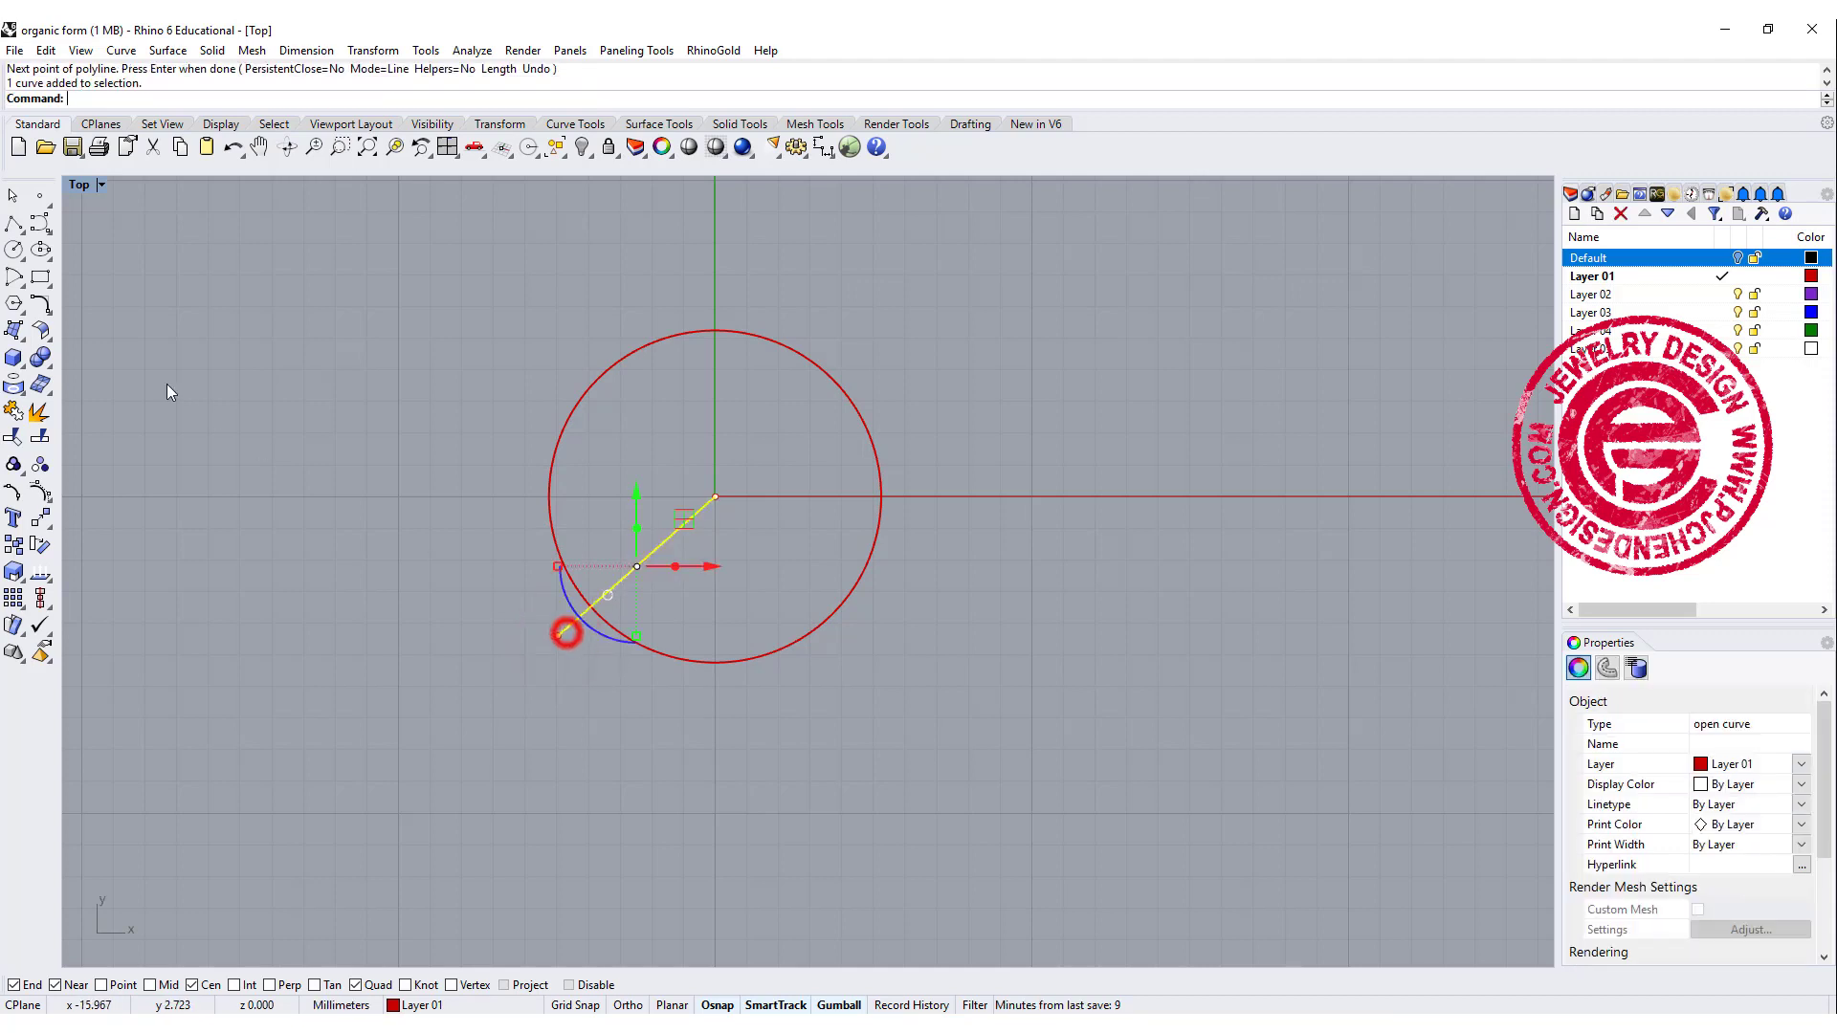
pyautogui.click(48, 525)
pyautogui.click(201, 527)
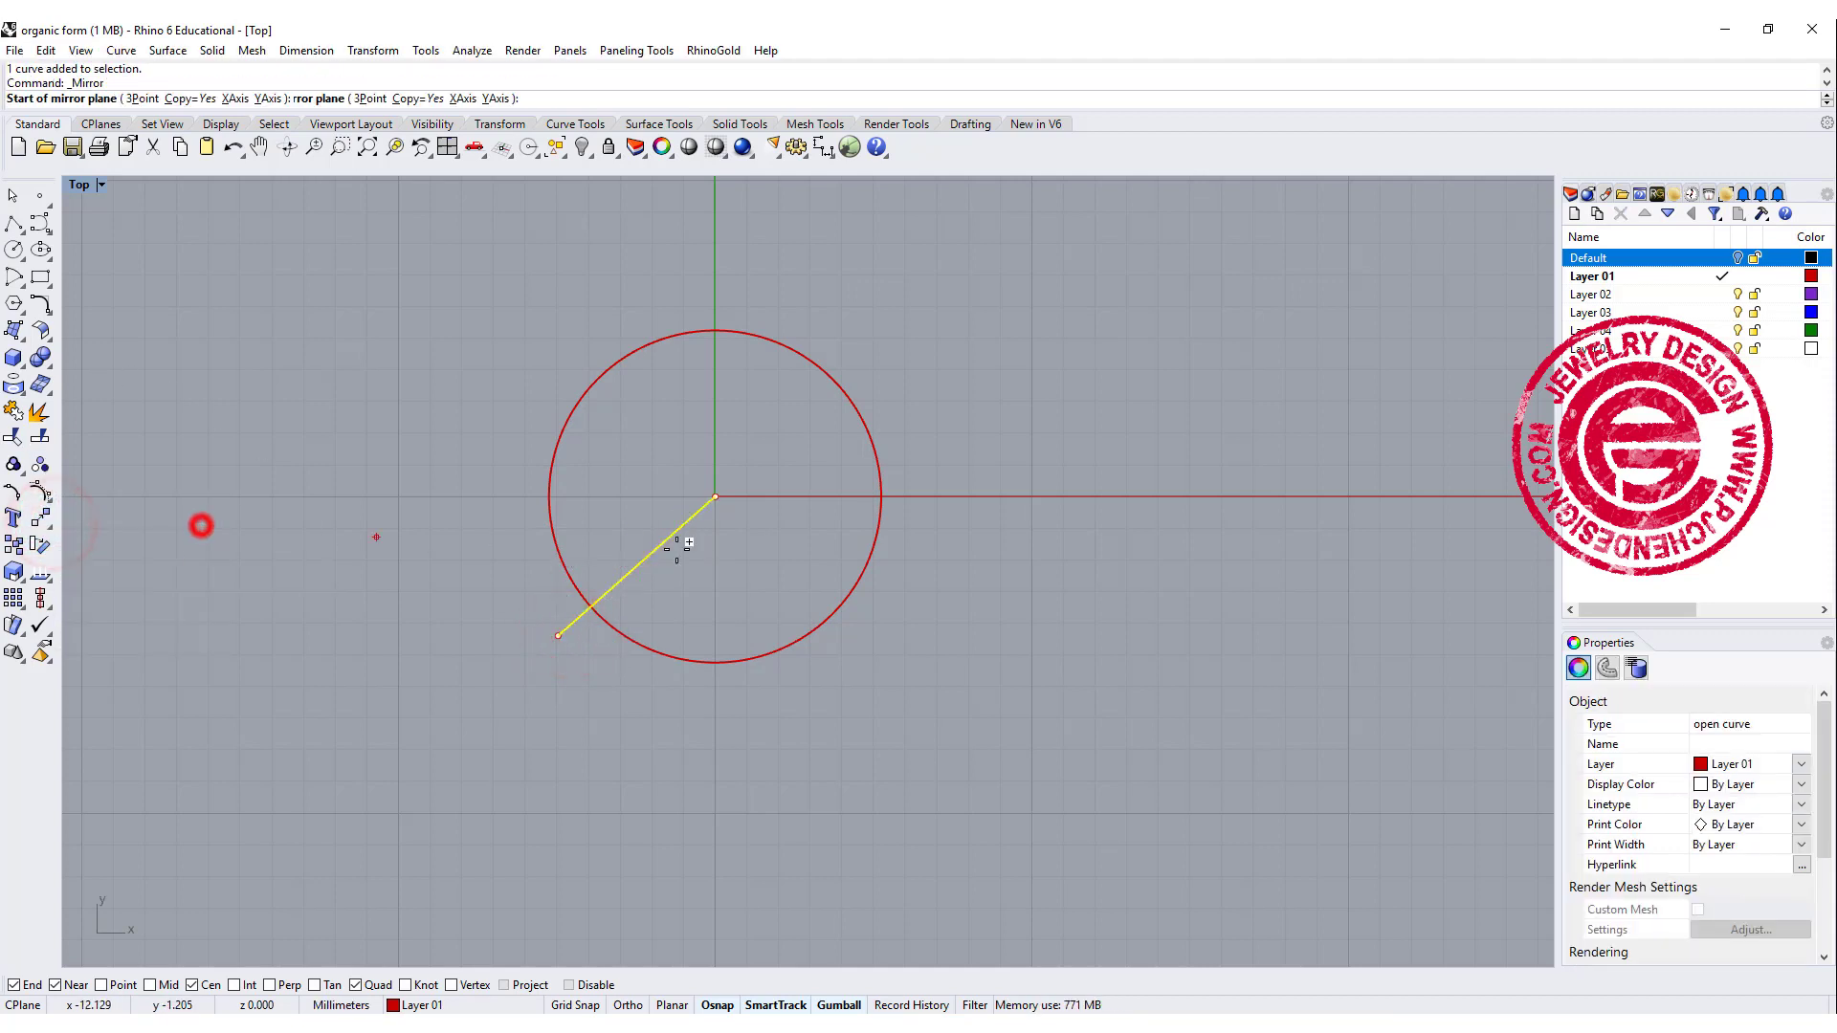
pyautogui.click(715, 497)
pyautogui.click(710, 718)
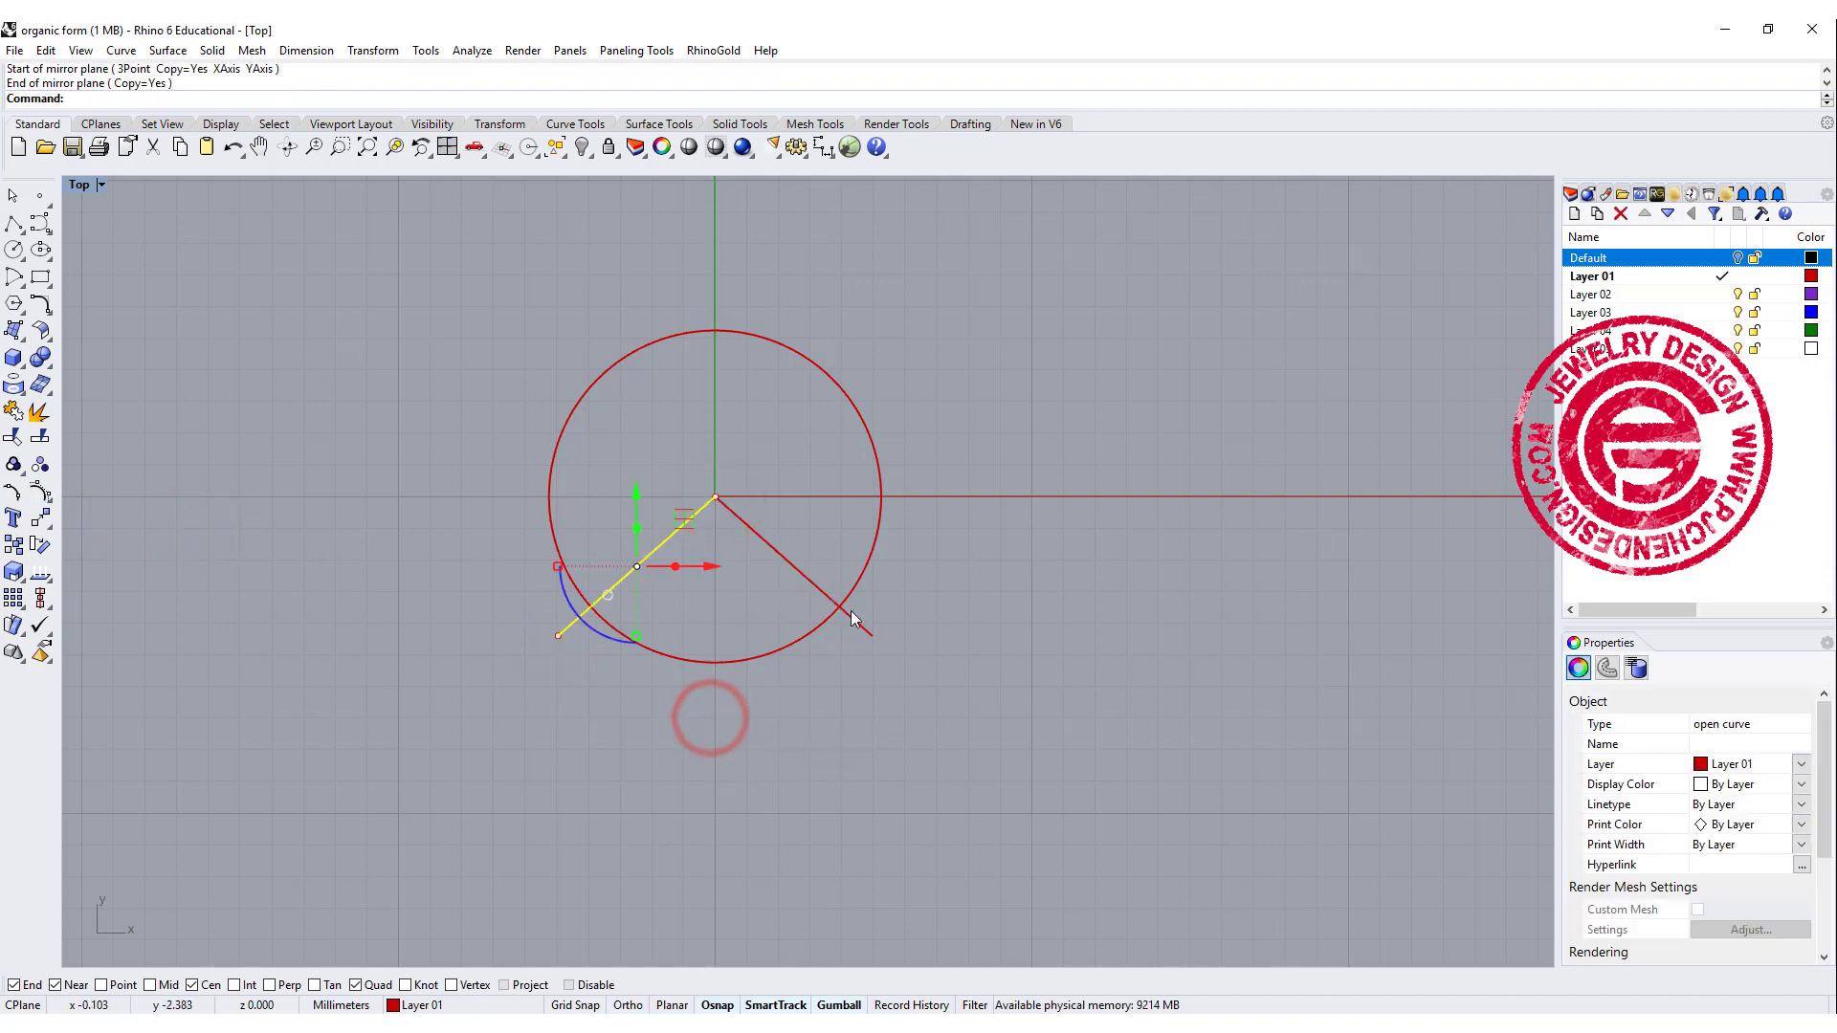
# Trim away the lower segment of the circle between the two diagonal lines.
pyautogui.moveTo(800, 534); pyautogui.dragTo(610, 456)
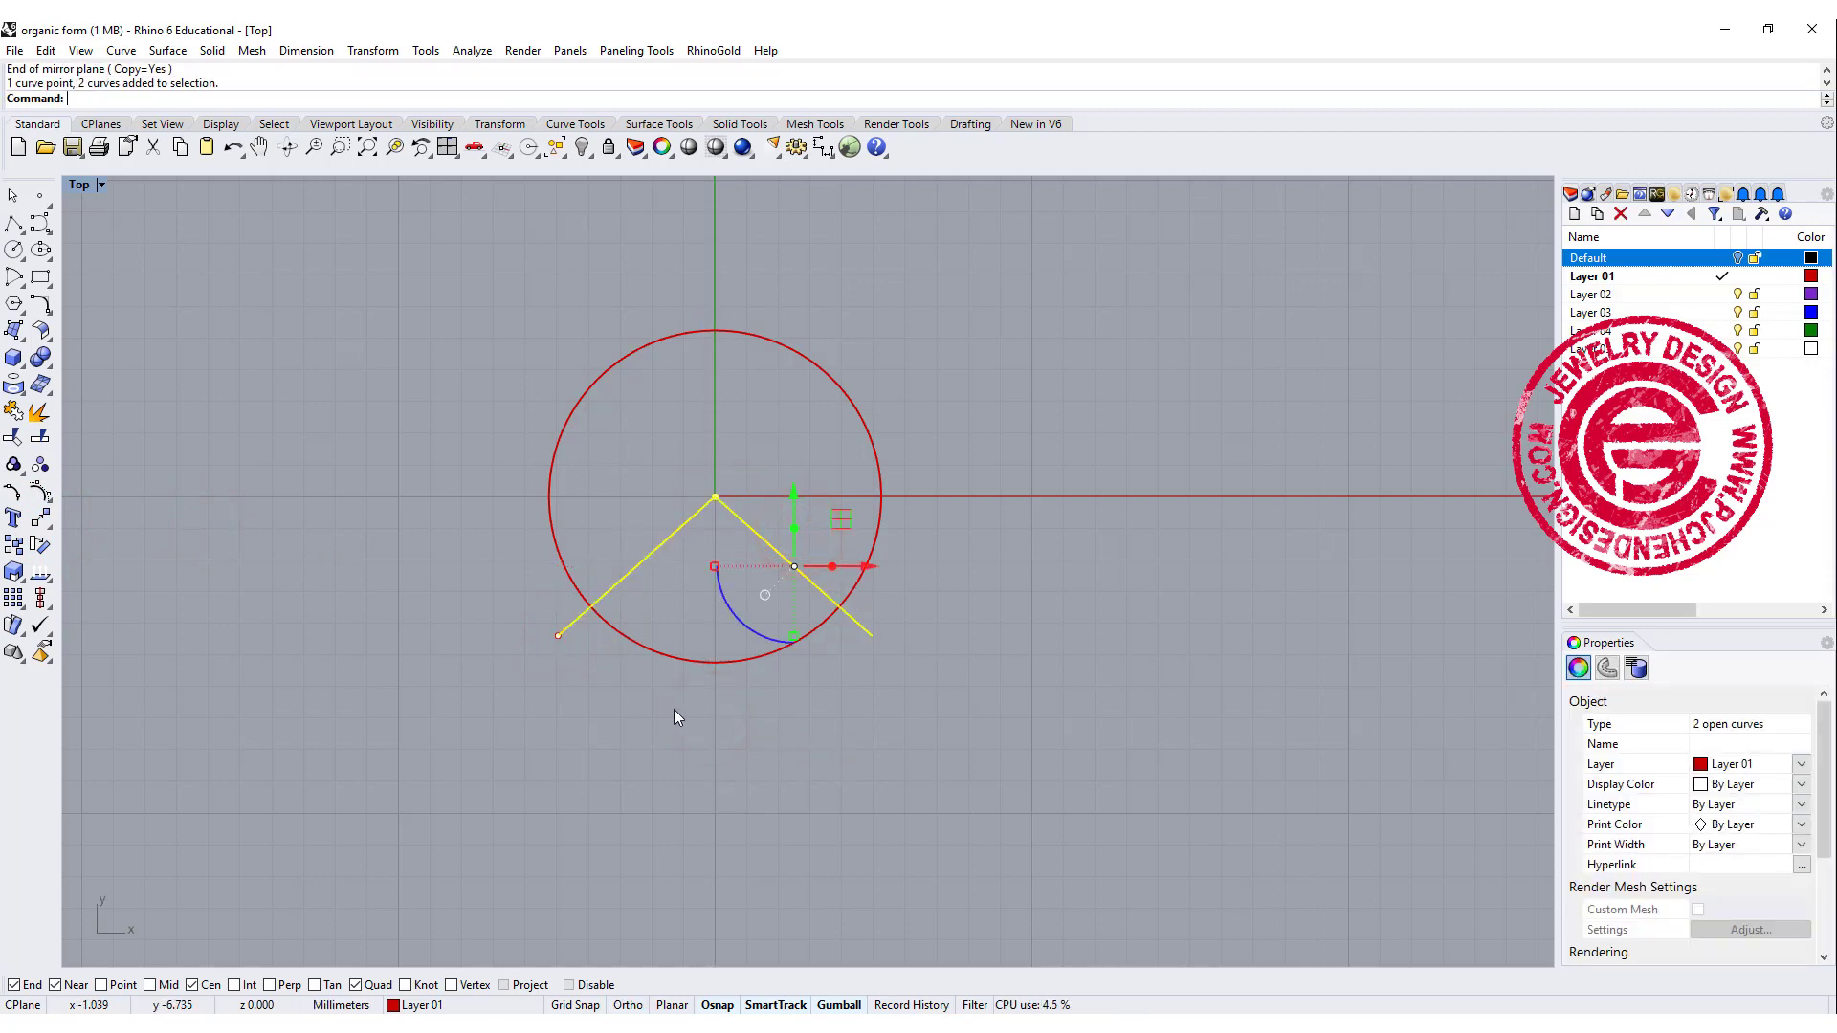
pyautogui.click(14, 438)
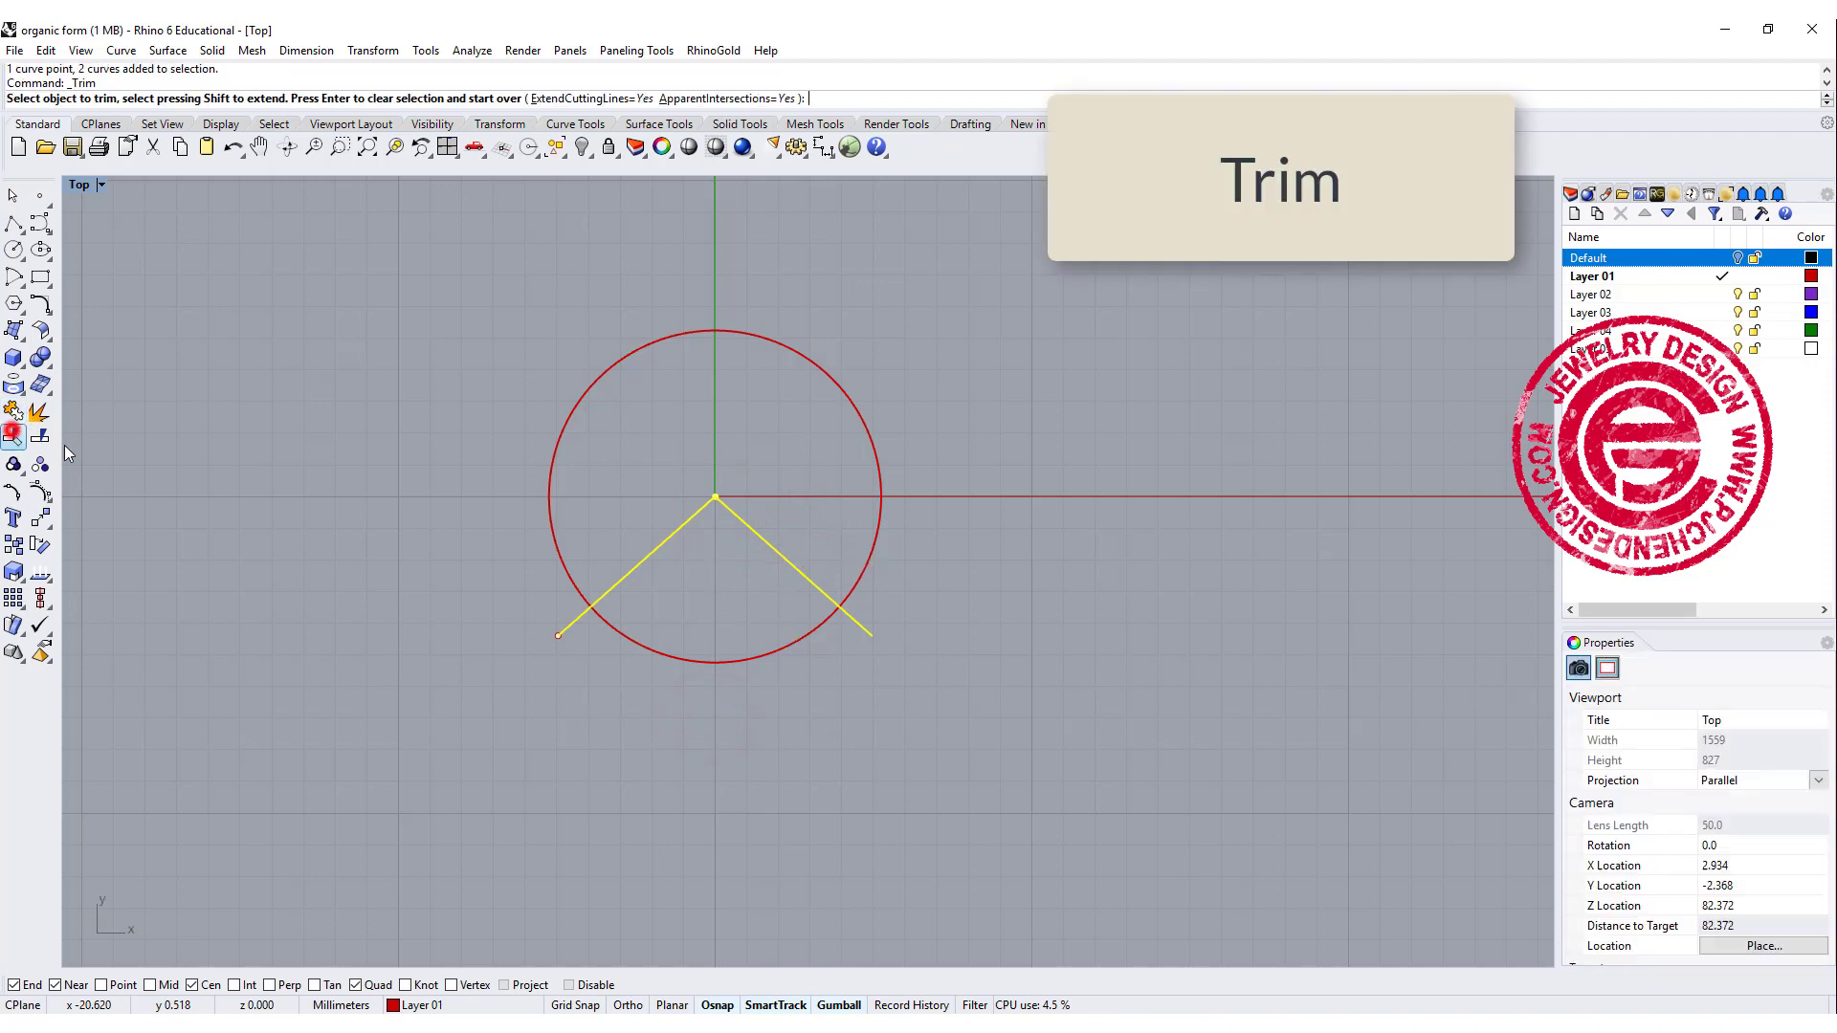
pyautogui.click(776, 699)
pyautogui.press('Return')
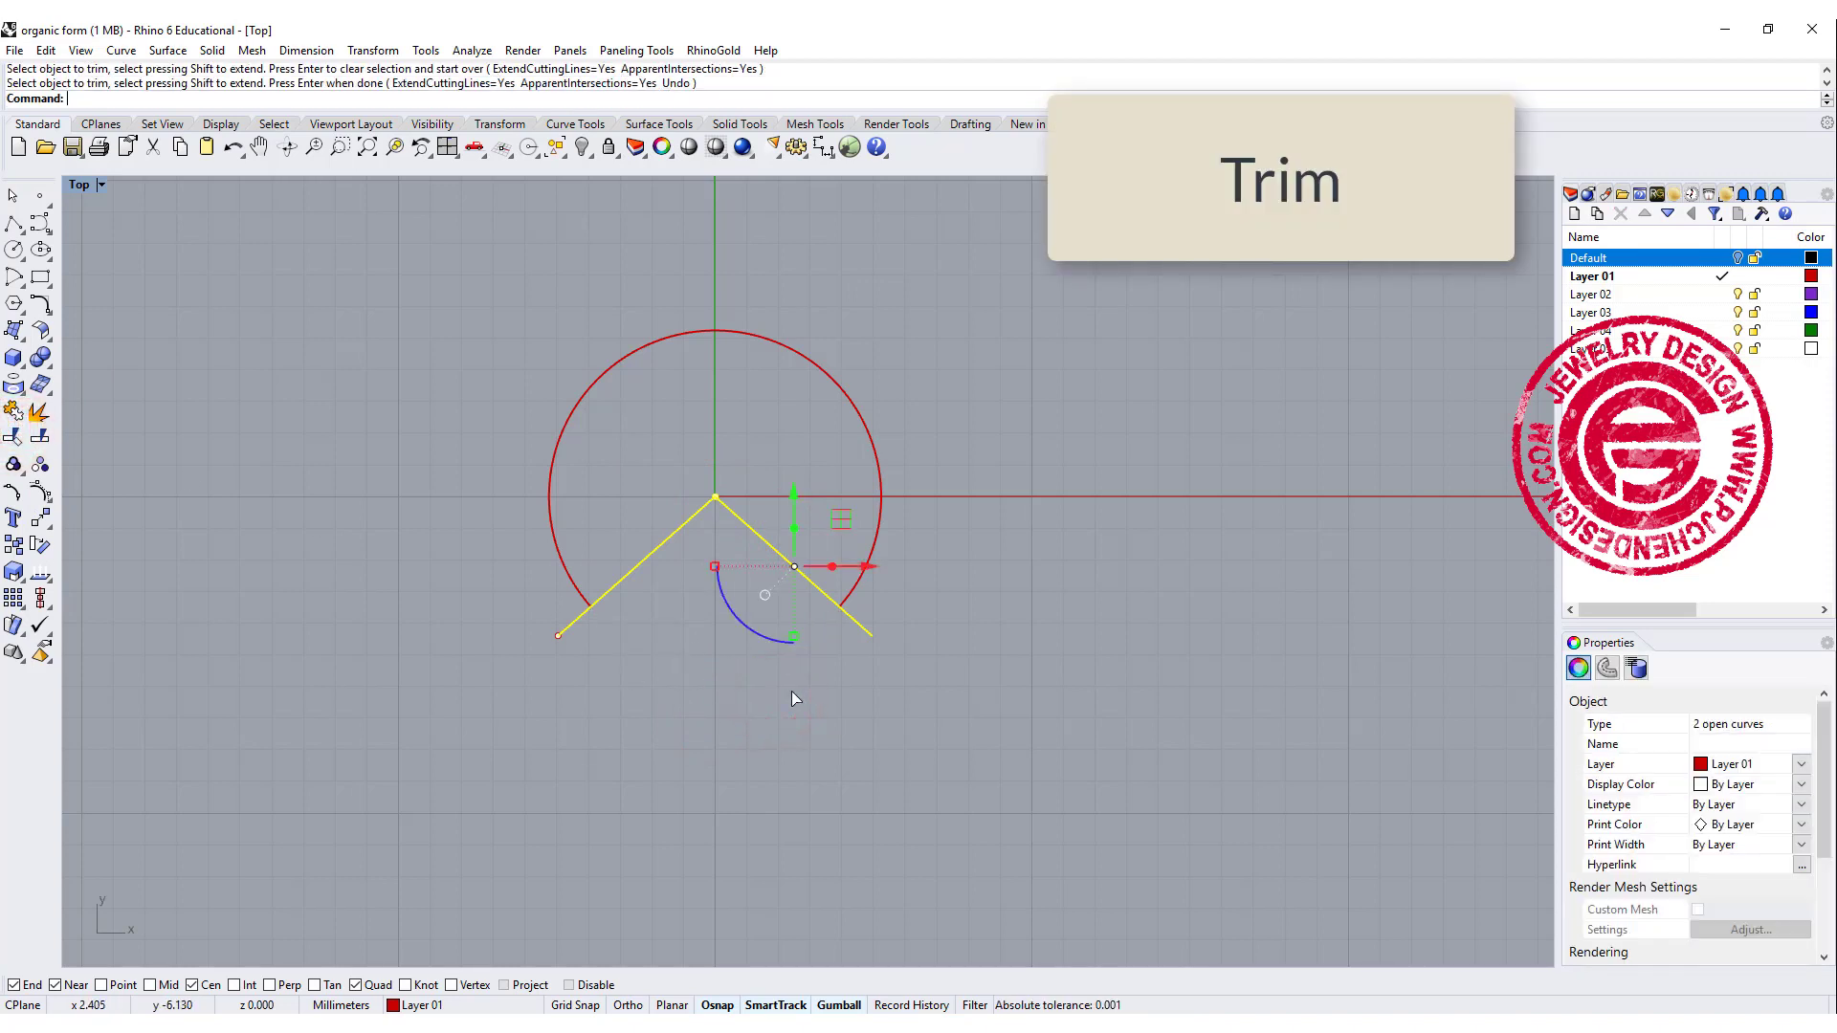
# Delete the two diagonal cutting lines.
pyautogui.press('Escape')
pyautogui.moveTo(685, 470); pyautogui.dragTo(674, 467)
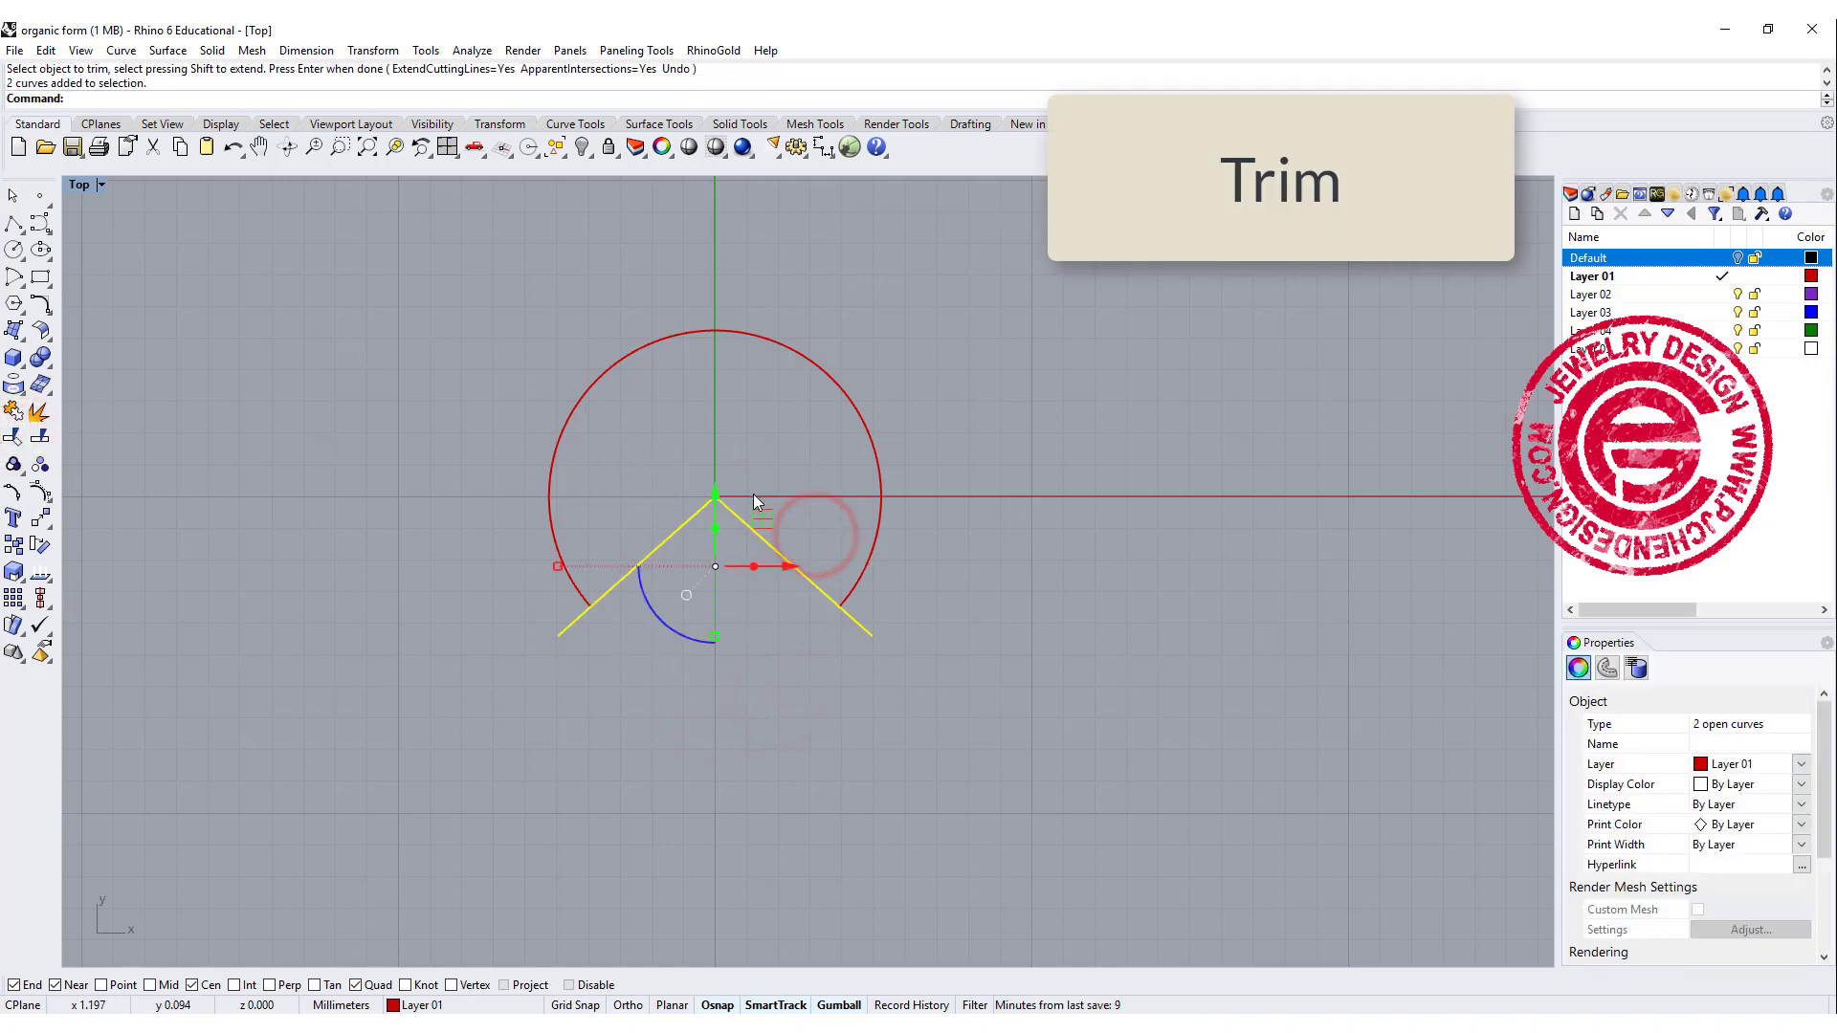
pyautogui.press('Delete')
# Move the open arc straight down along the vertical axis until it lies entirely below the origin.
pyautogui.moveTo(1049, 566); pyautogui.dragTo(821, 459)
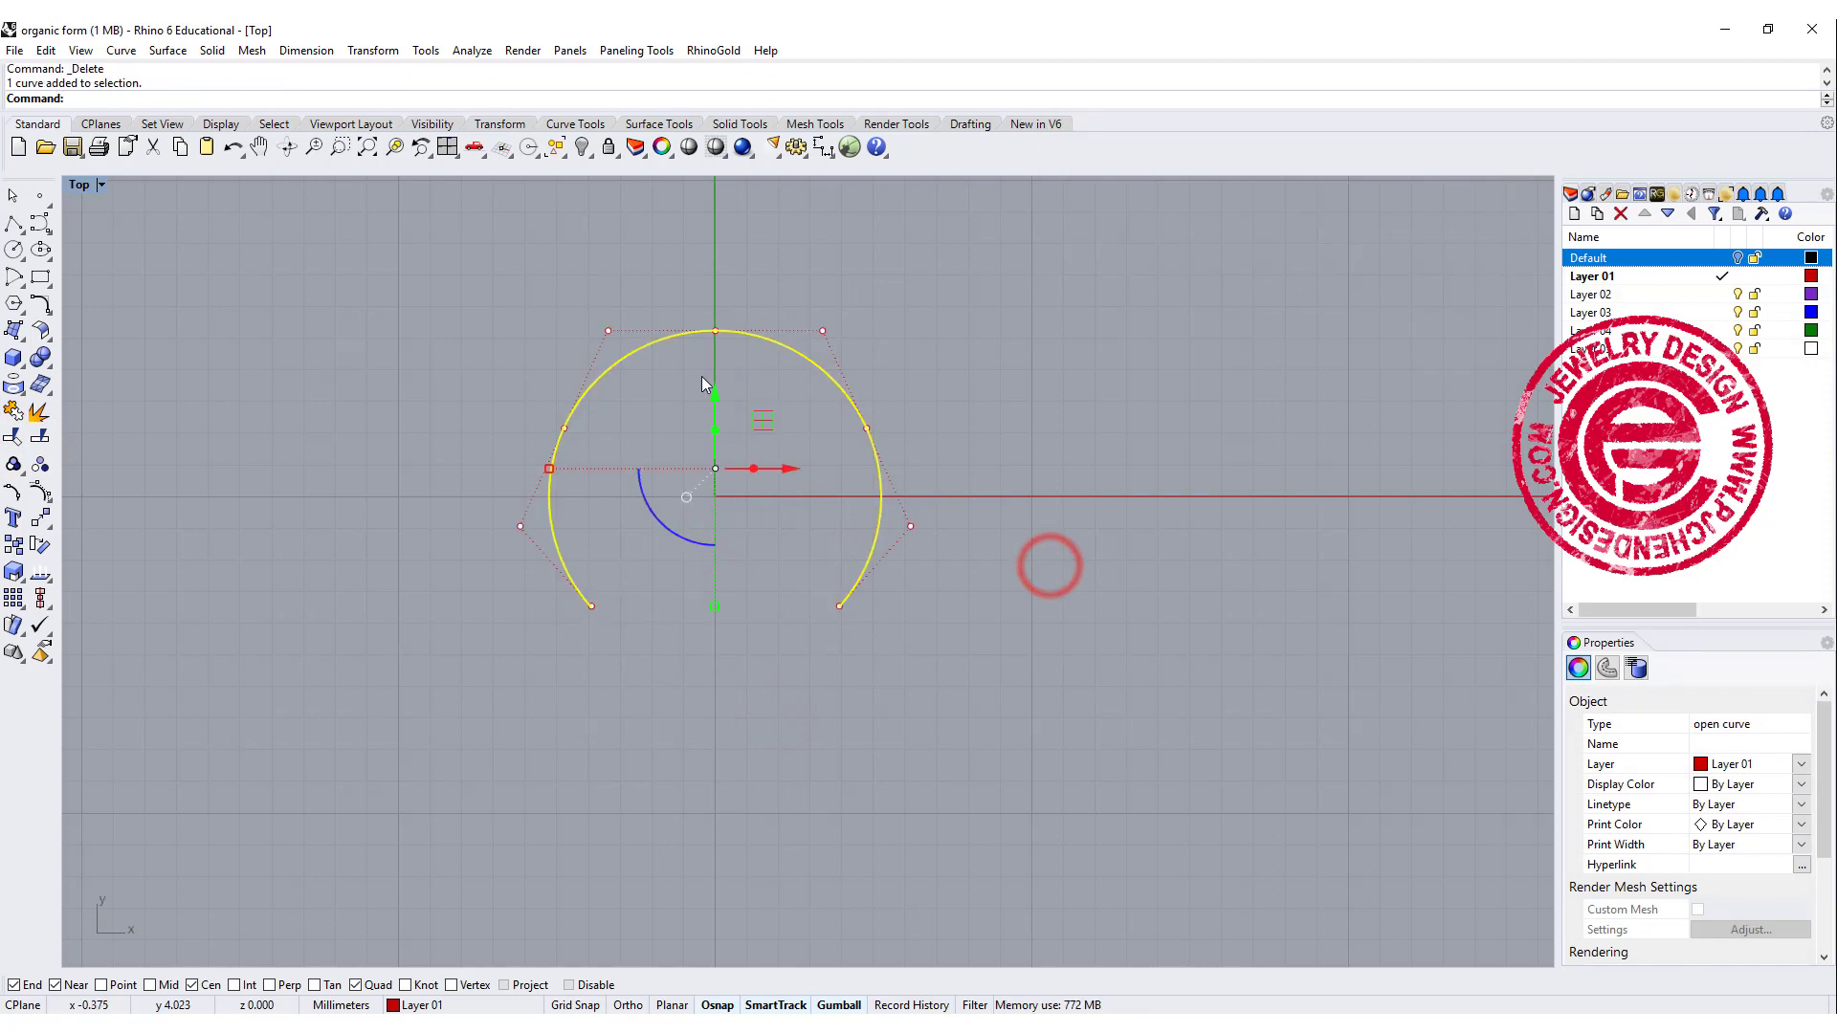
pyautogui.moveTo(716, 392); pyautogui.dragTo(739, 636)
pyautogui.click(989, 534)
pyautogui.scroll(-2, 947, 540)
pyautogui.moveTo(937, 541); pyautogui.dragTo(857, 470, button='right')
# Polar array the open arc around the origin with 3 items over a 360-degree fill angle.
pyautogui.click(805, 576)
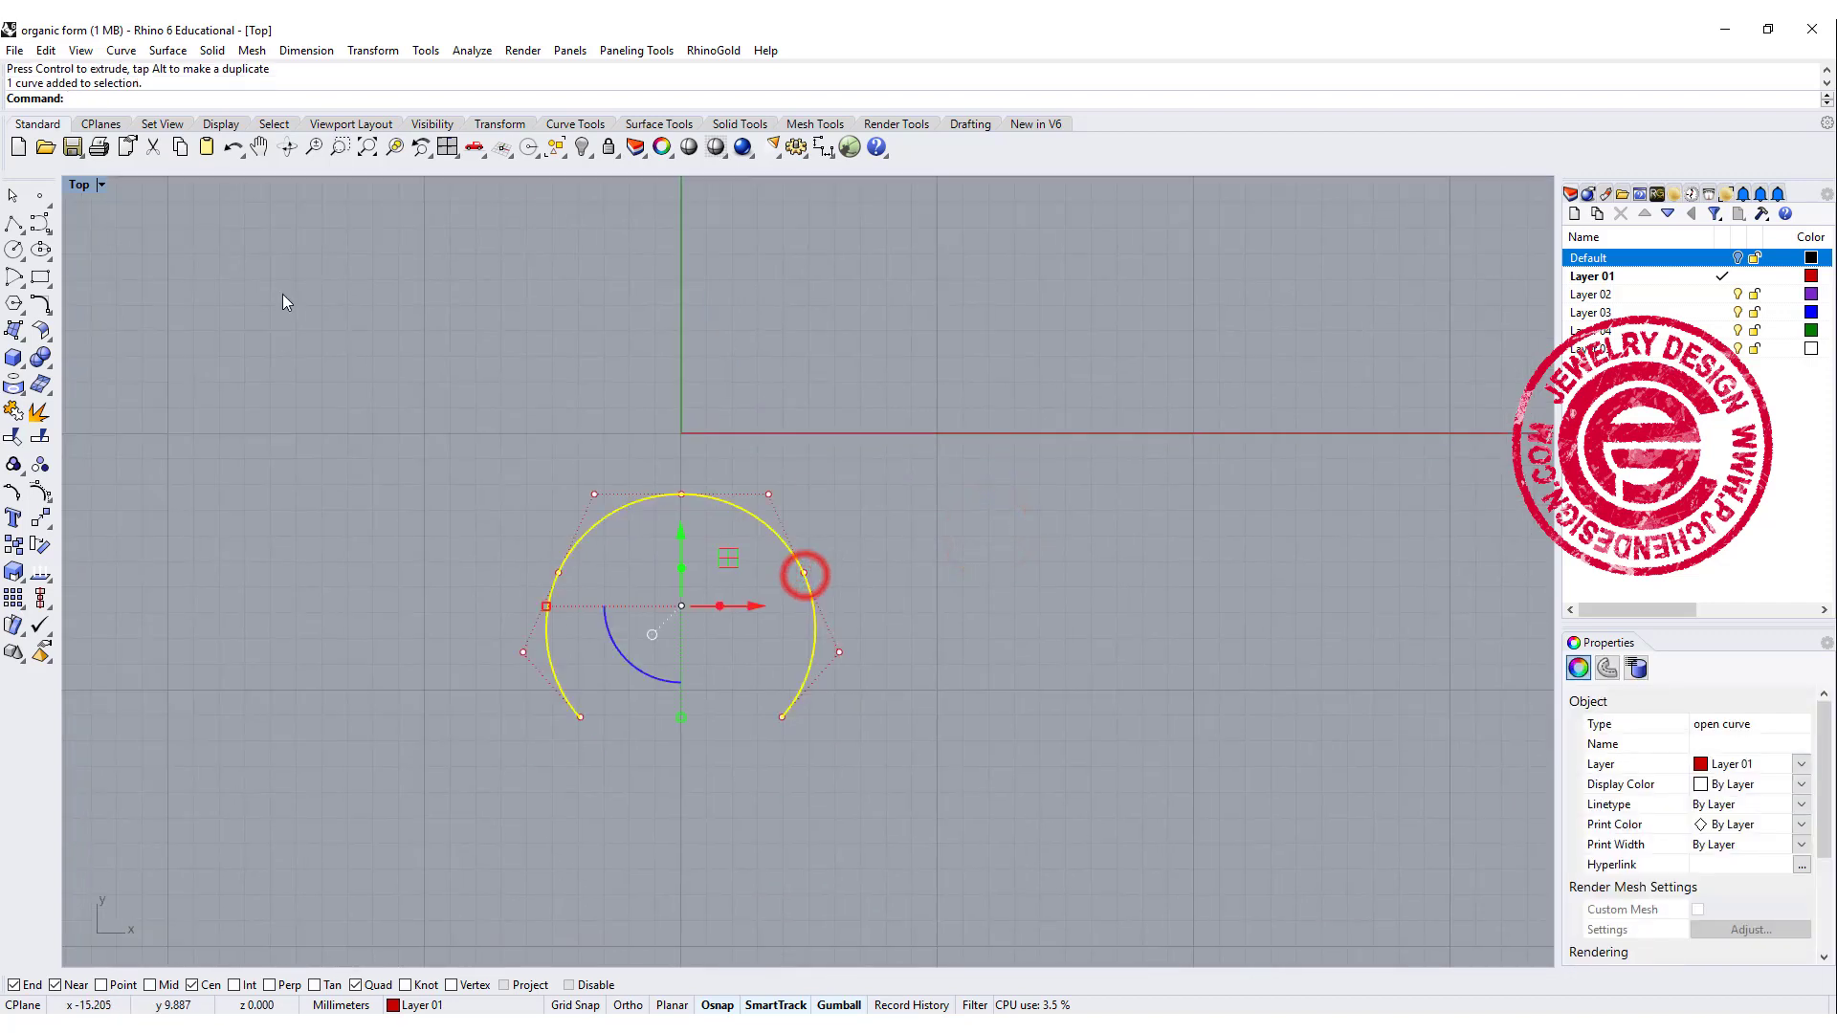
pyautogui.click(27, 615)
pyautogui.click(69, 607)
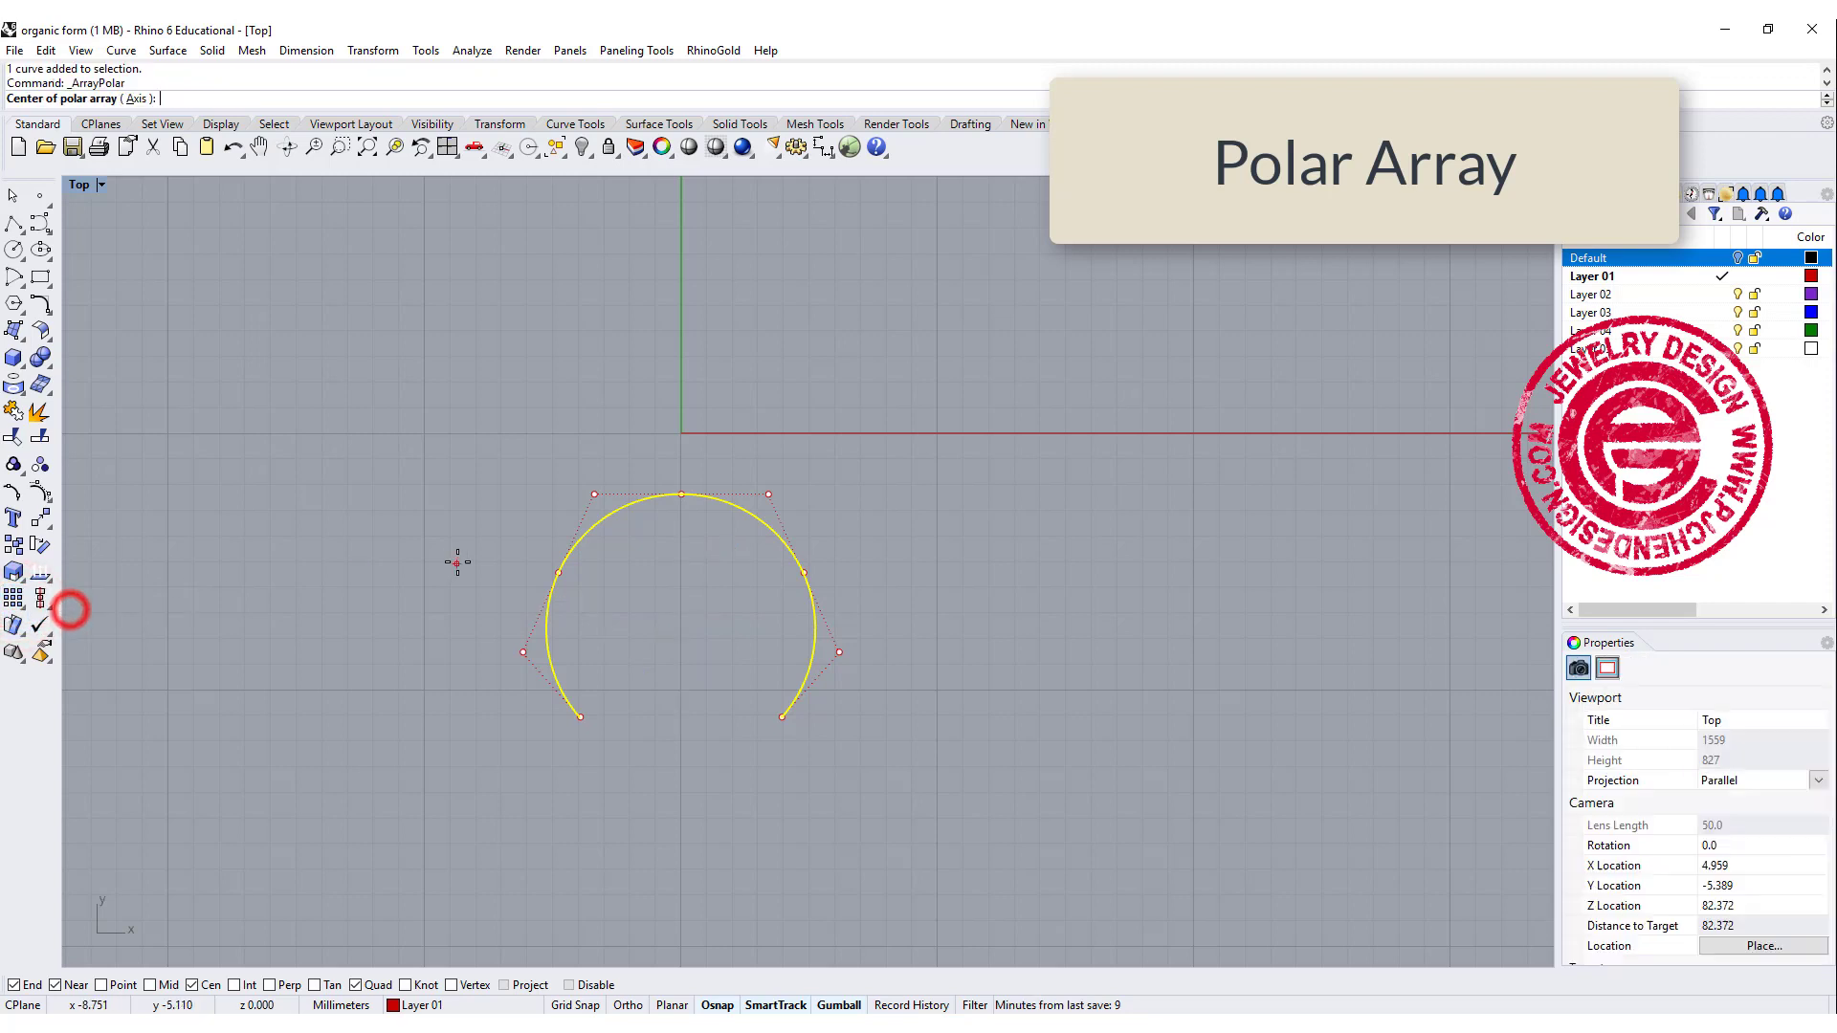
pyautogui.write('0')
pyautogui.press('Return')
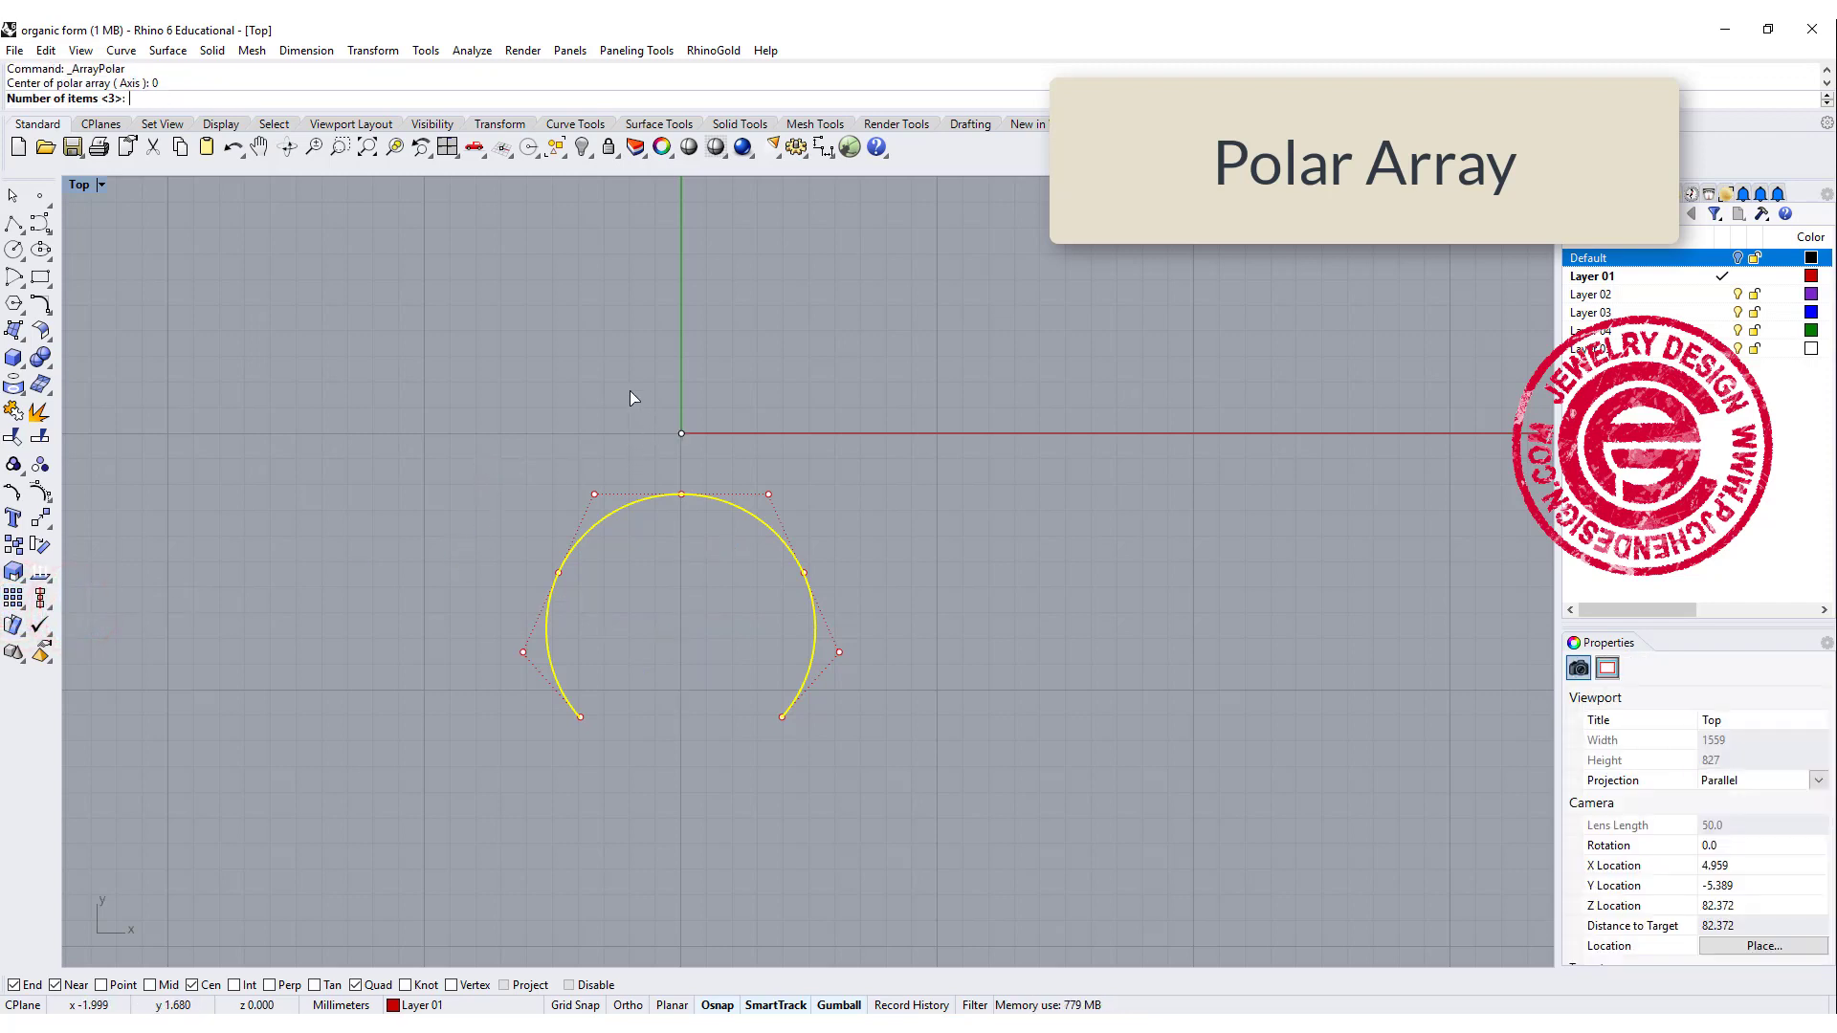
pyautogui.press('Return')
pyautogui.press('Return')
pyautogui.press('Return')
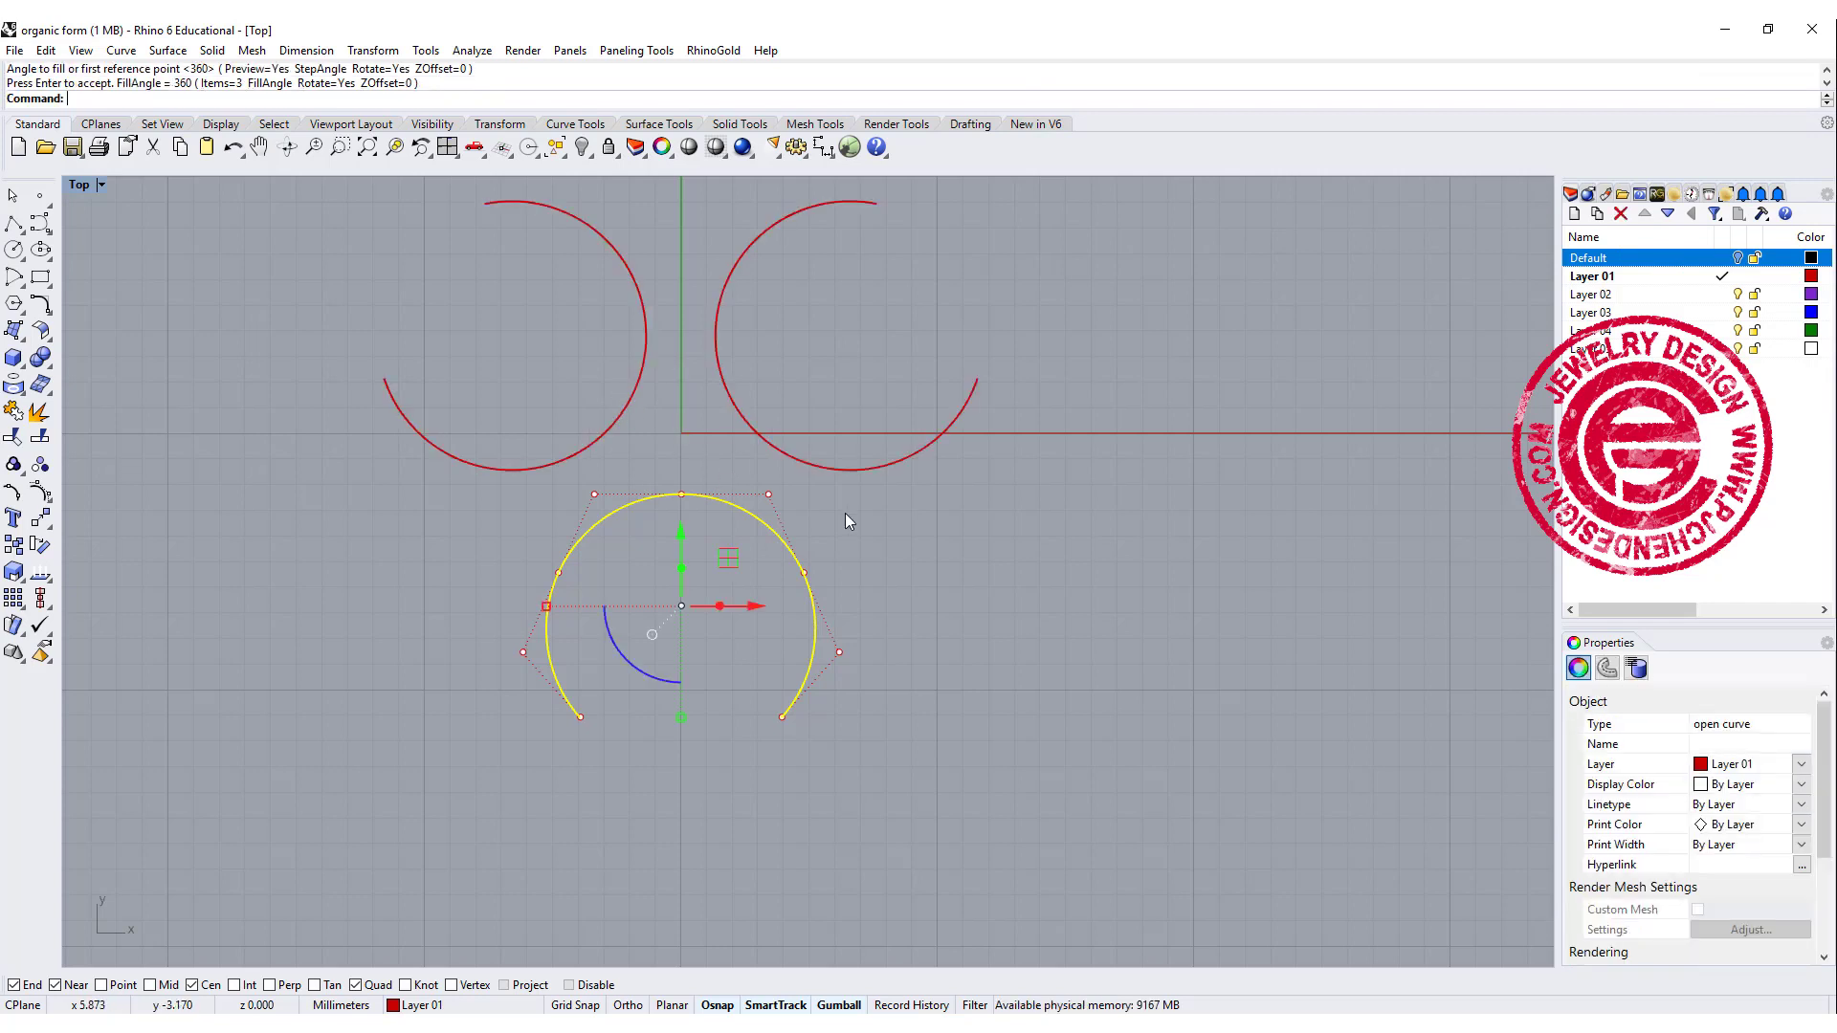
pyautogui.scroll(-3, 859, 504)
pyautogui.click(938, 643)
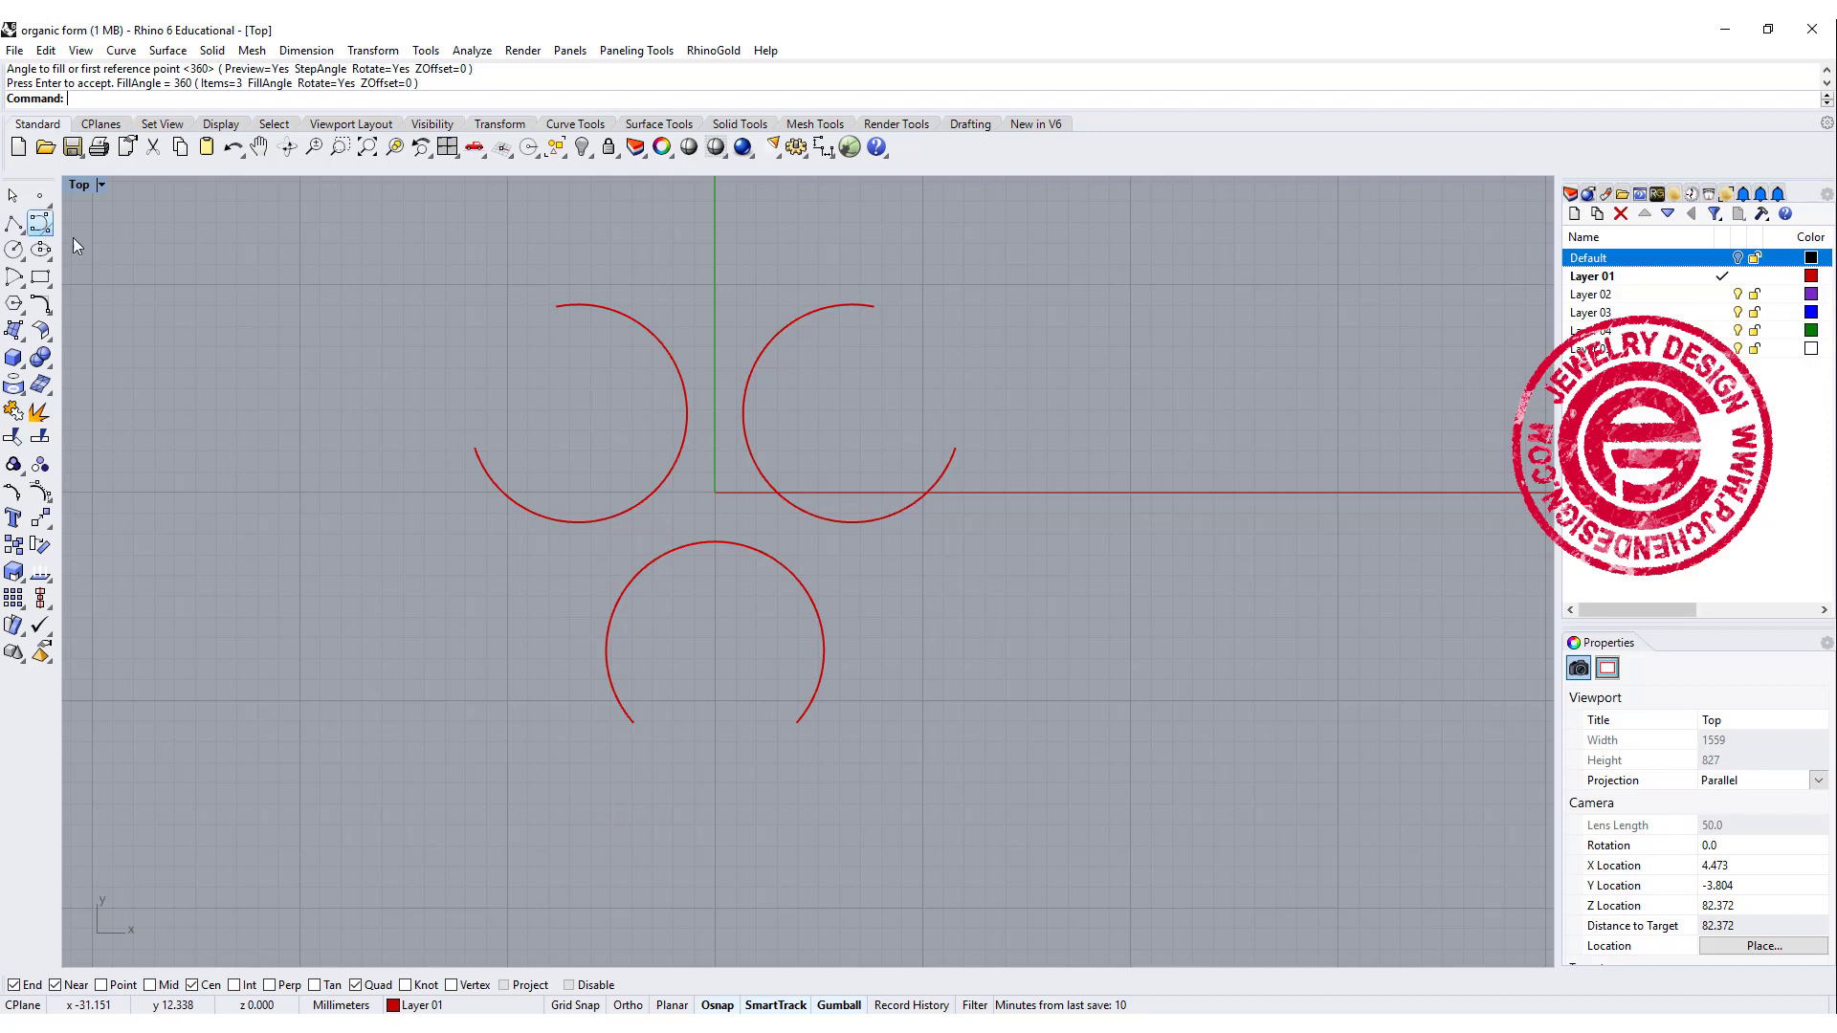
# Draw a large circle centred on the origin around the three arcs, with a radius of about 17.8 mm.
pyautogui.click(14, 251)
pyautogui.write('0')
pyautogui.press('Return')
pyautogui.press('shift')
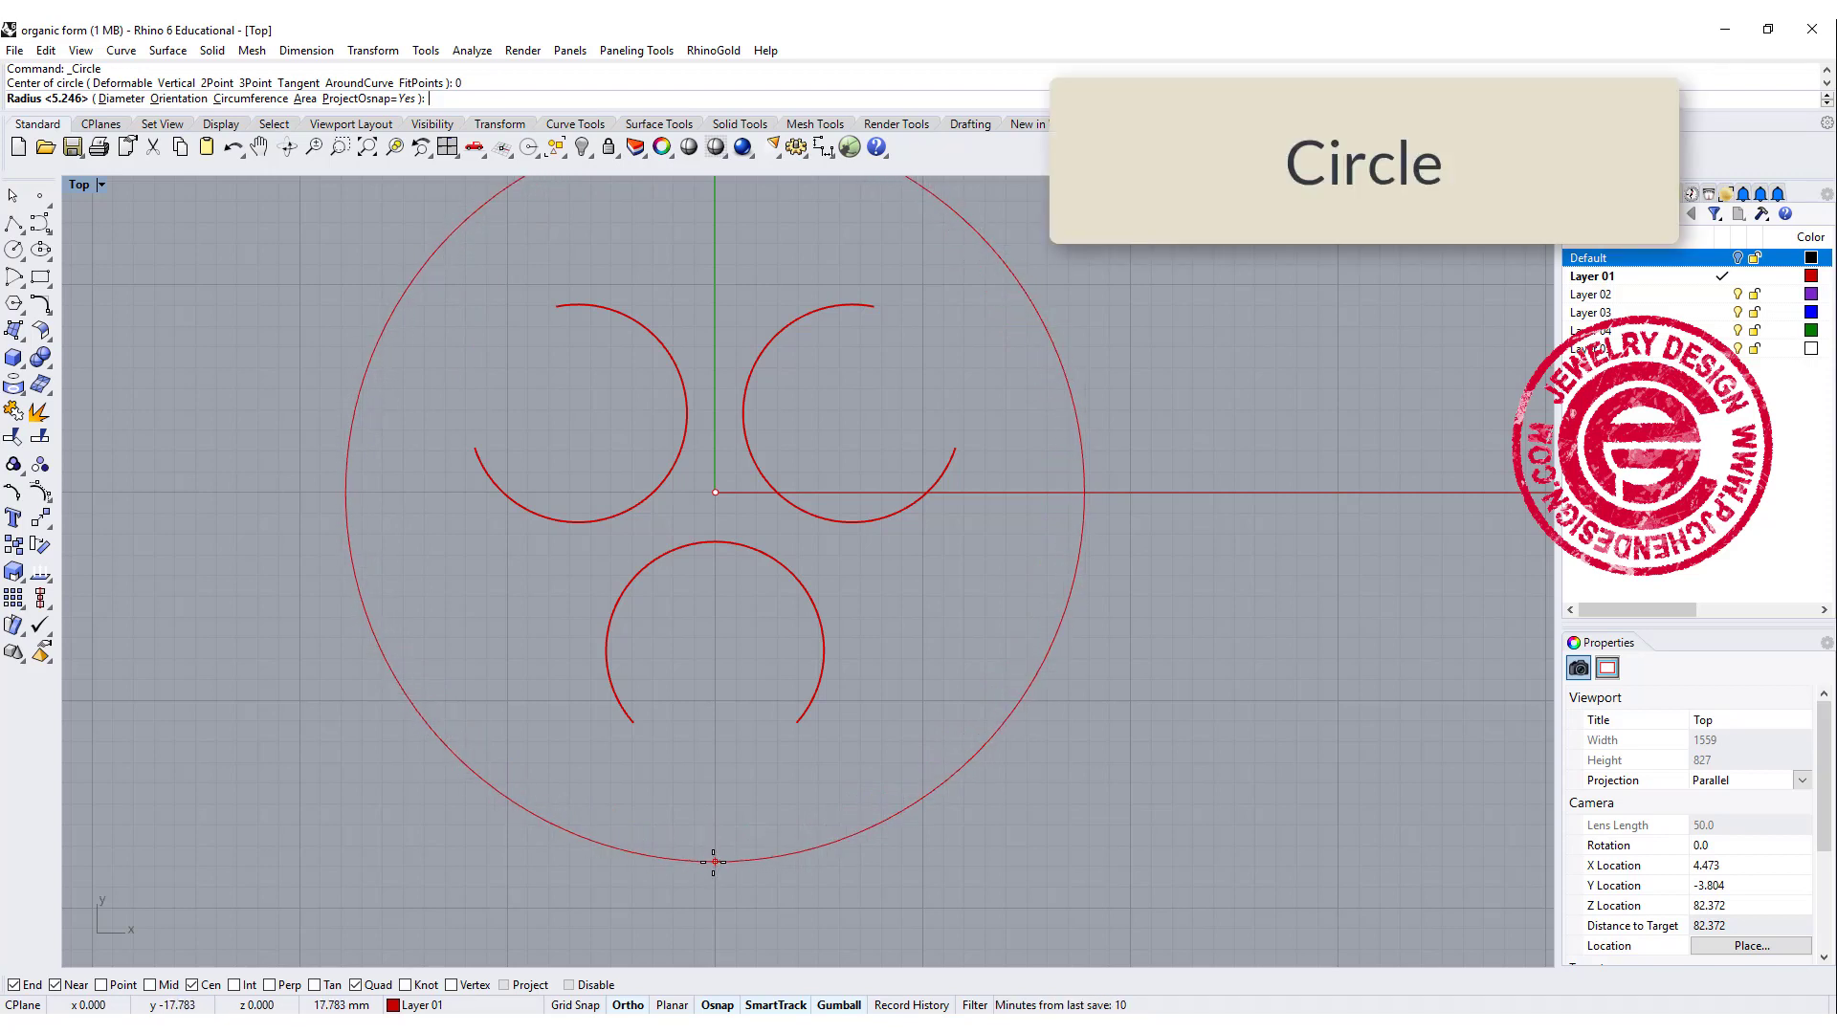
pyautogui.click(714, 861)
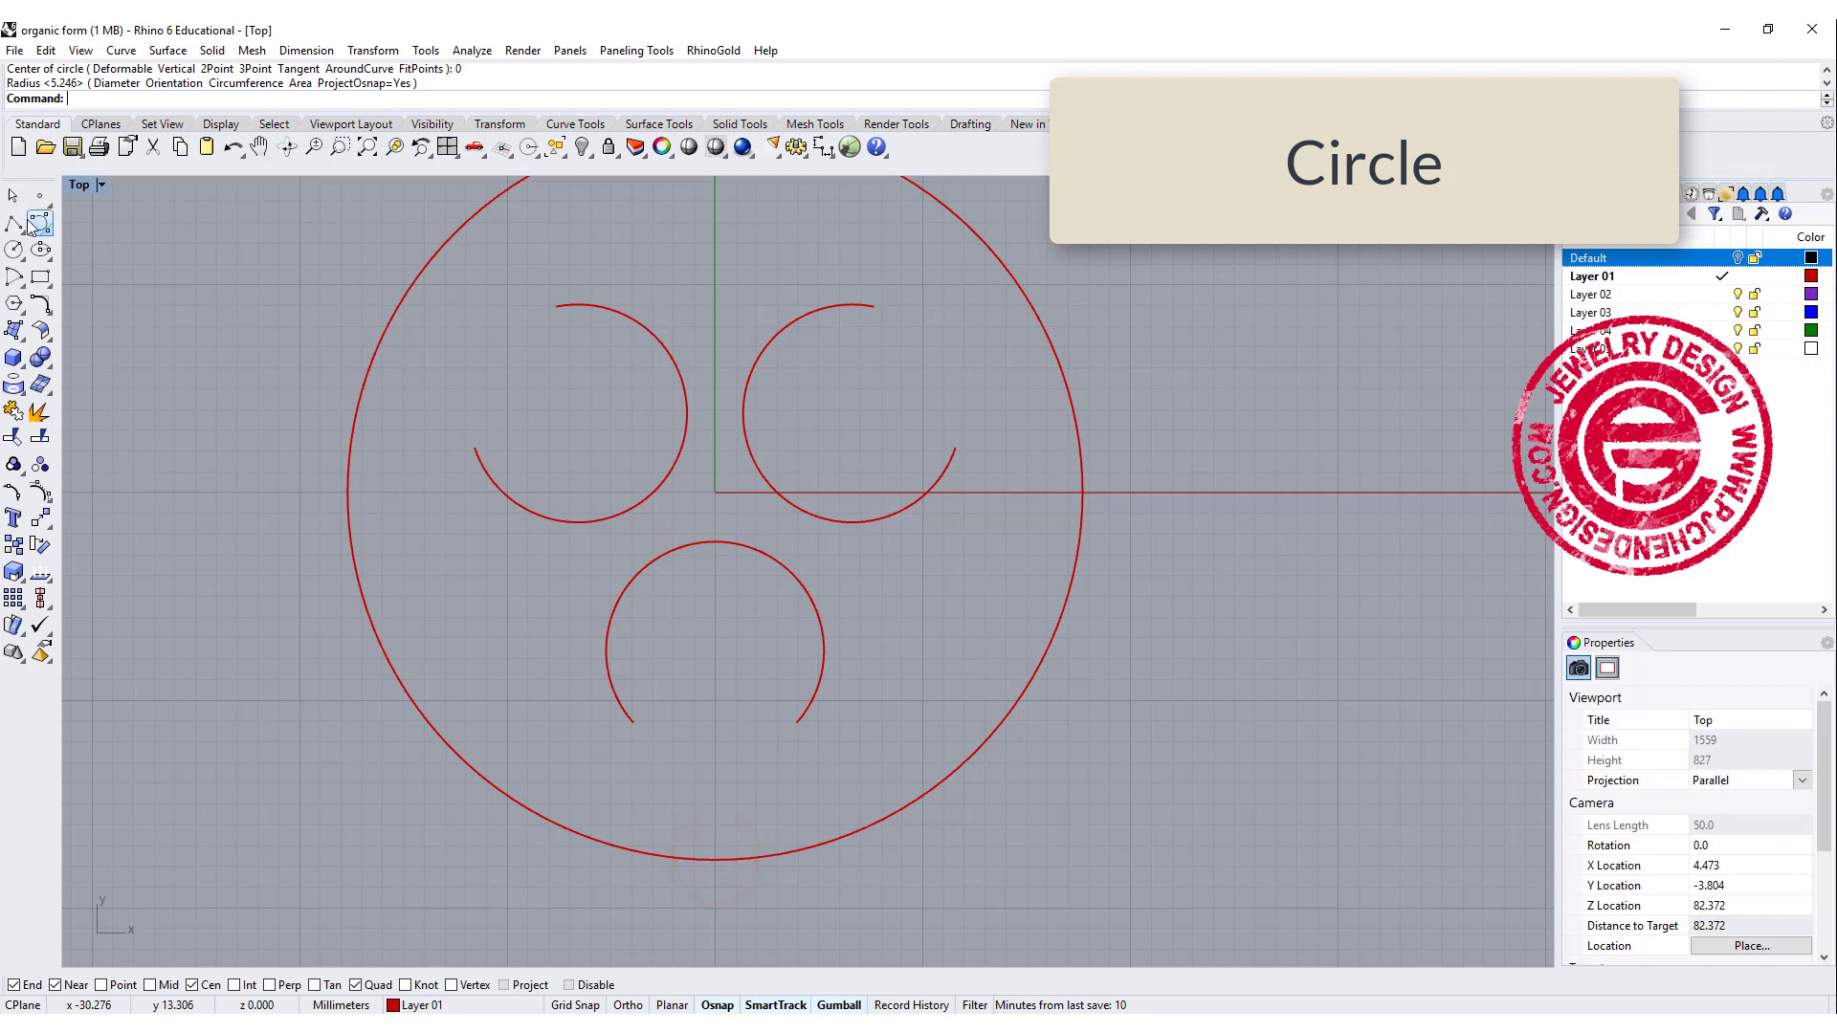
# Draw a straight line about 21 mm long from the origin diagonally down-left, extending past the large circle.
pyautogui.click(15, 225)
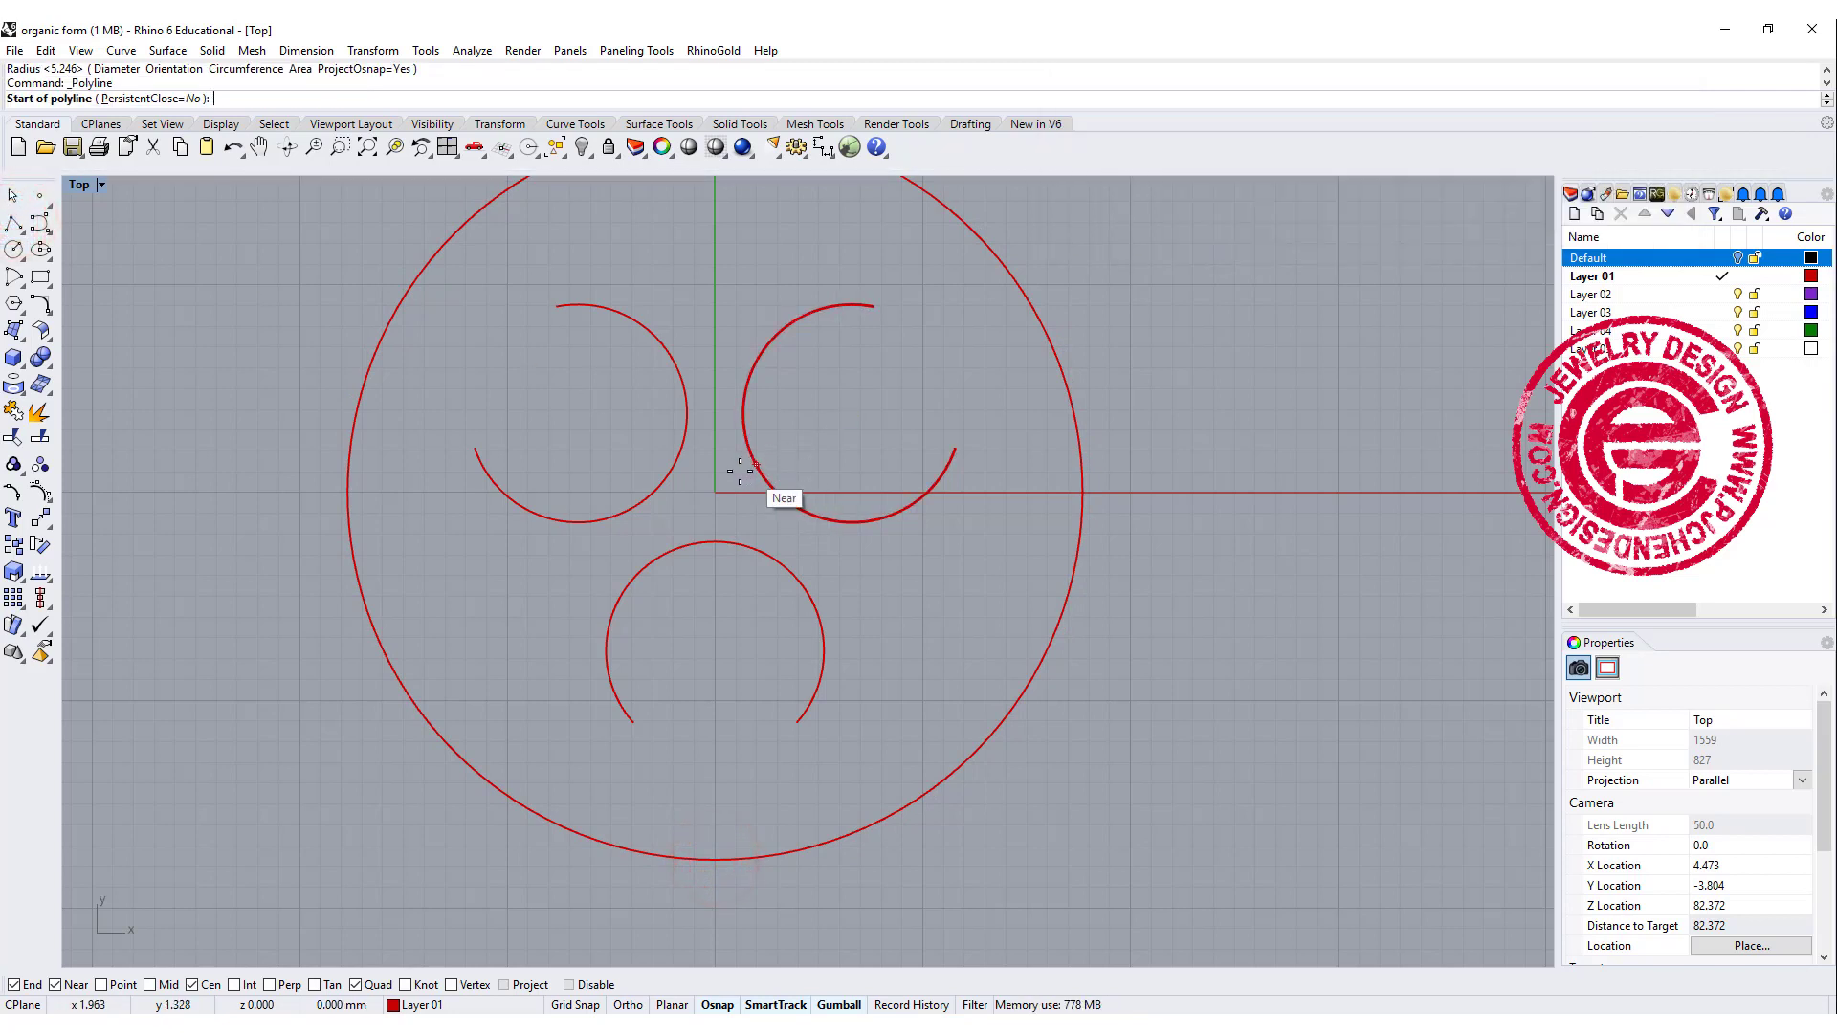
pyautogui.click(714, 493)
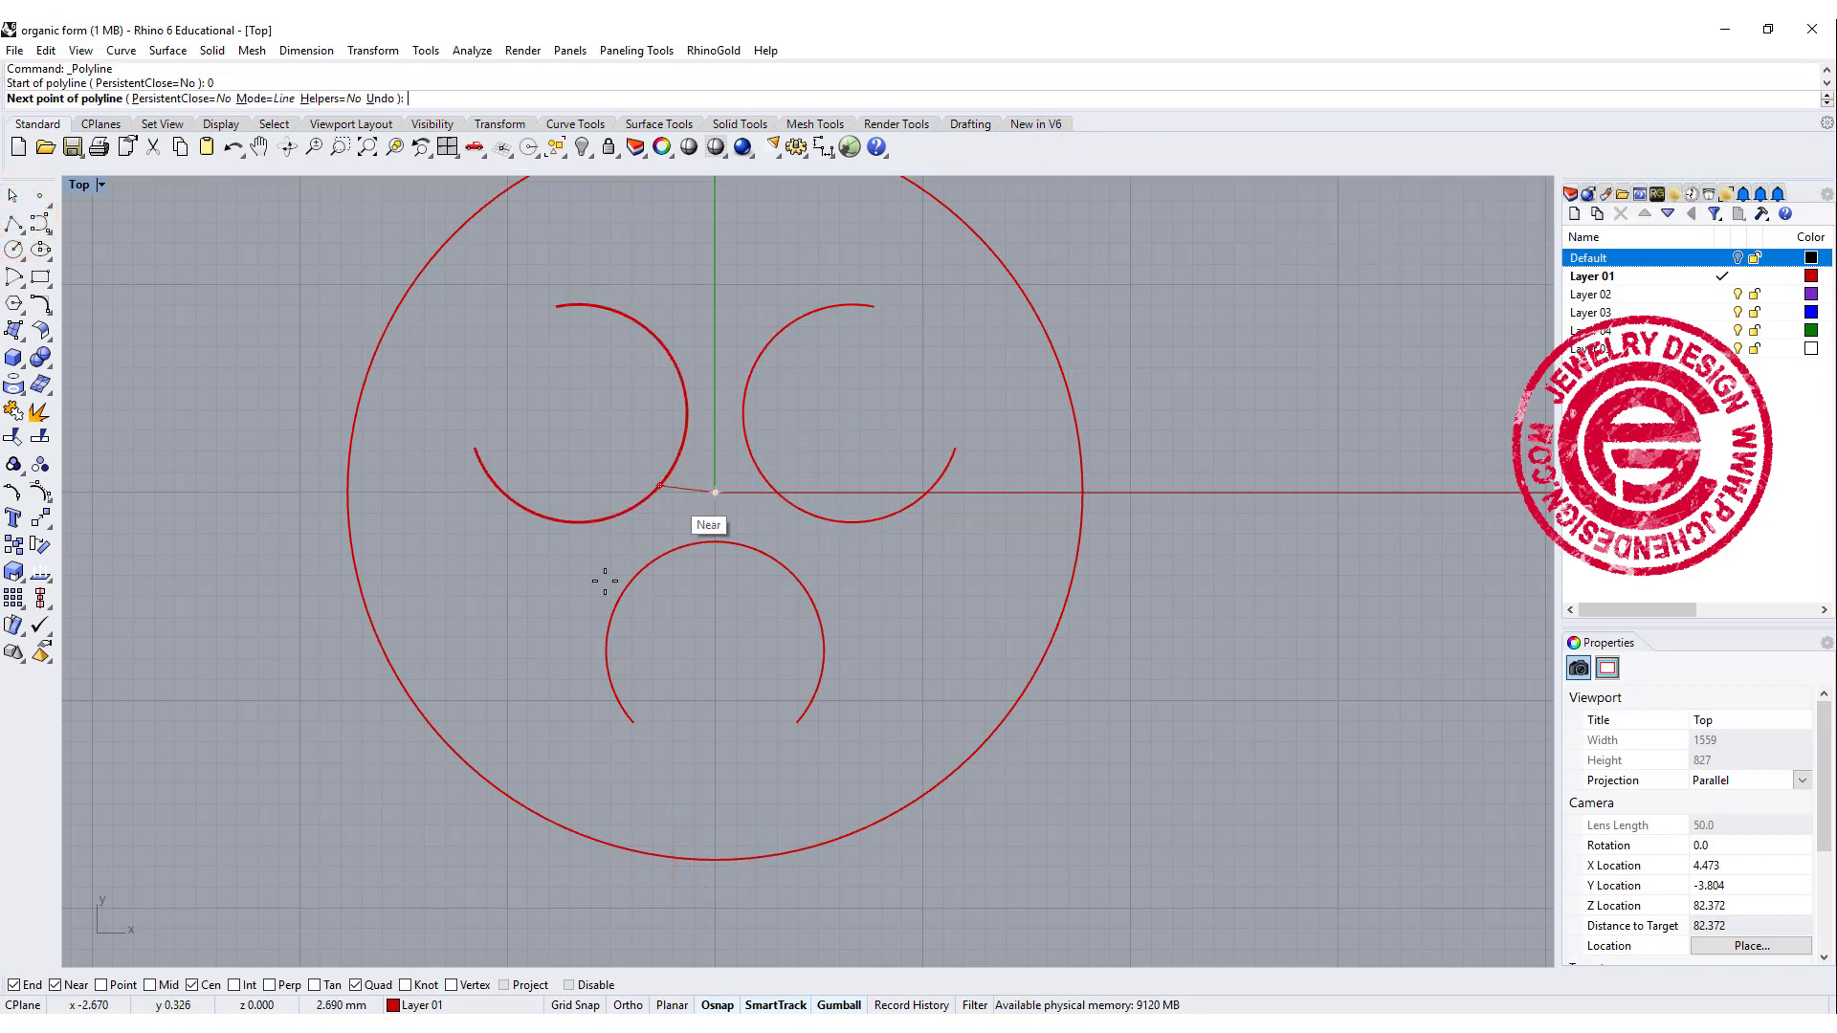
pyautogui.click(438, 831)
pyautogui.rightClick(438, 831)
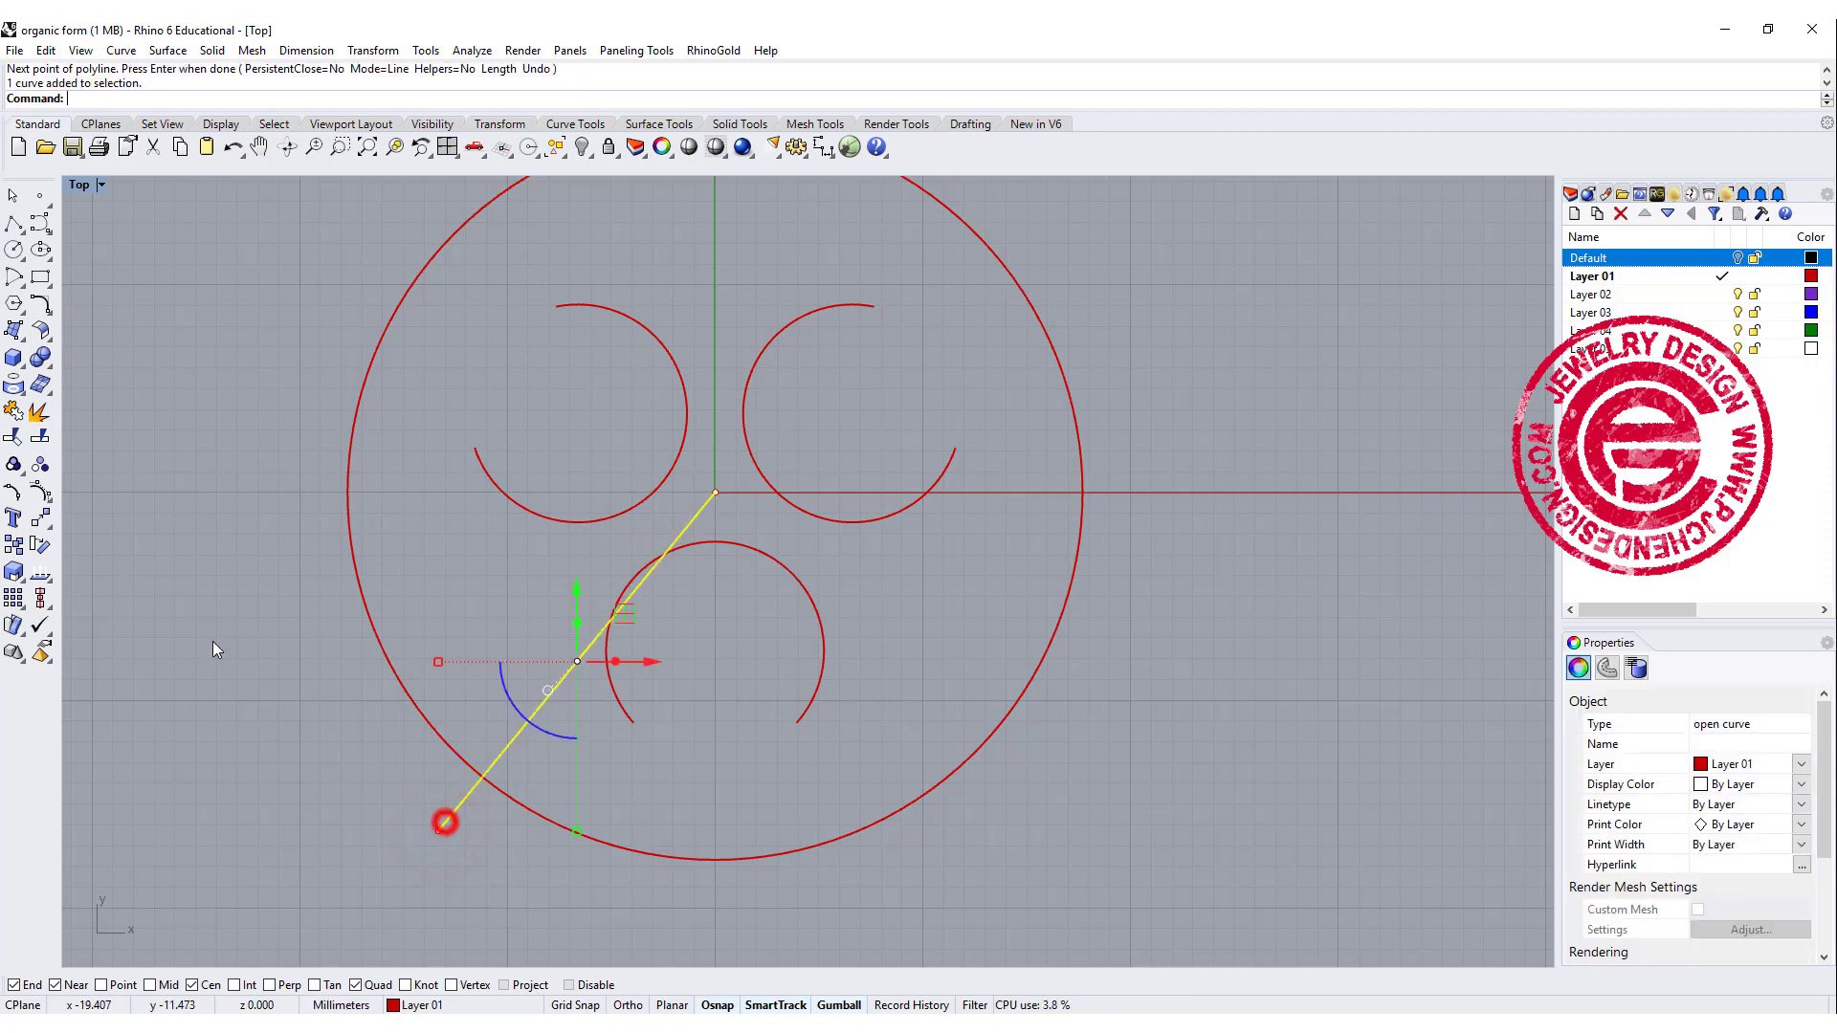
# Mirror the long diagonal line across the vertical axis through the origin, keeping the original.
pyautogui.click(40, 518)
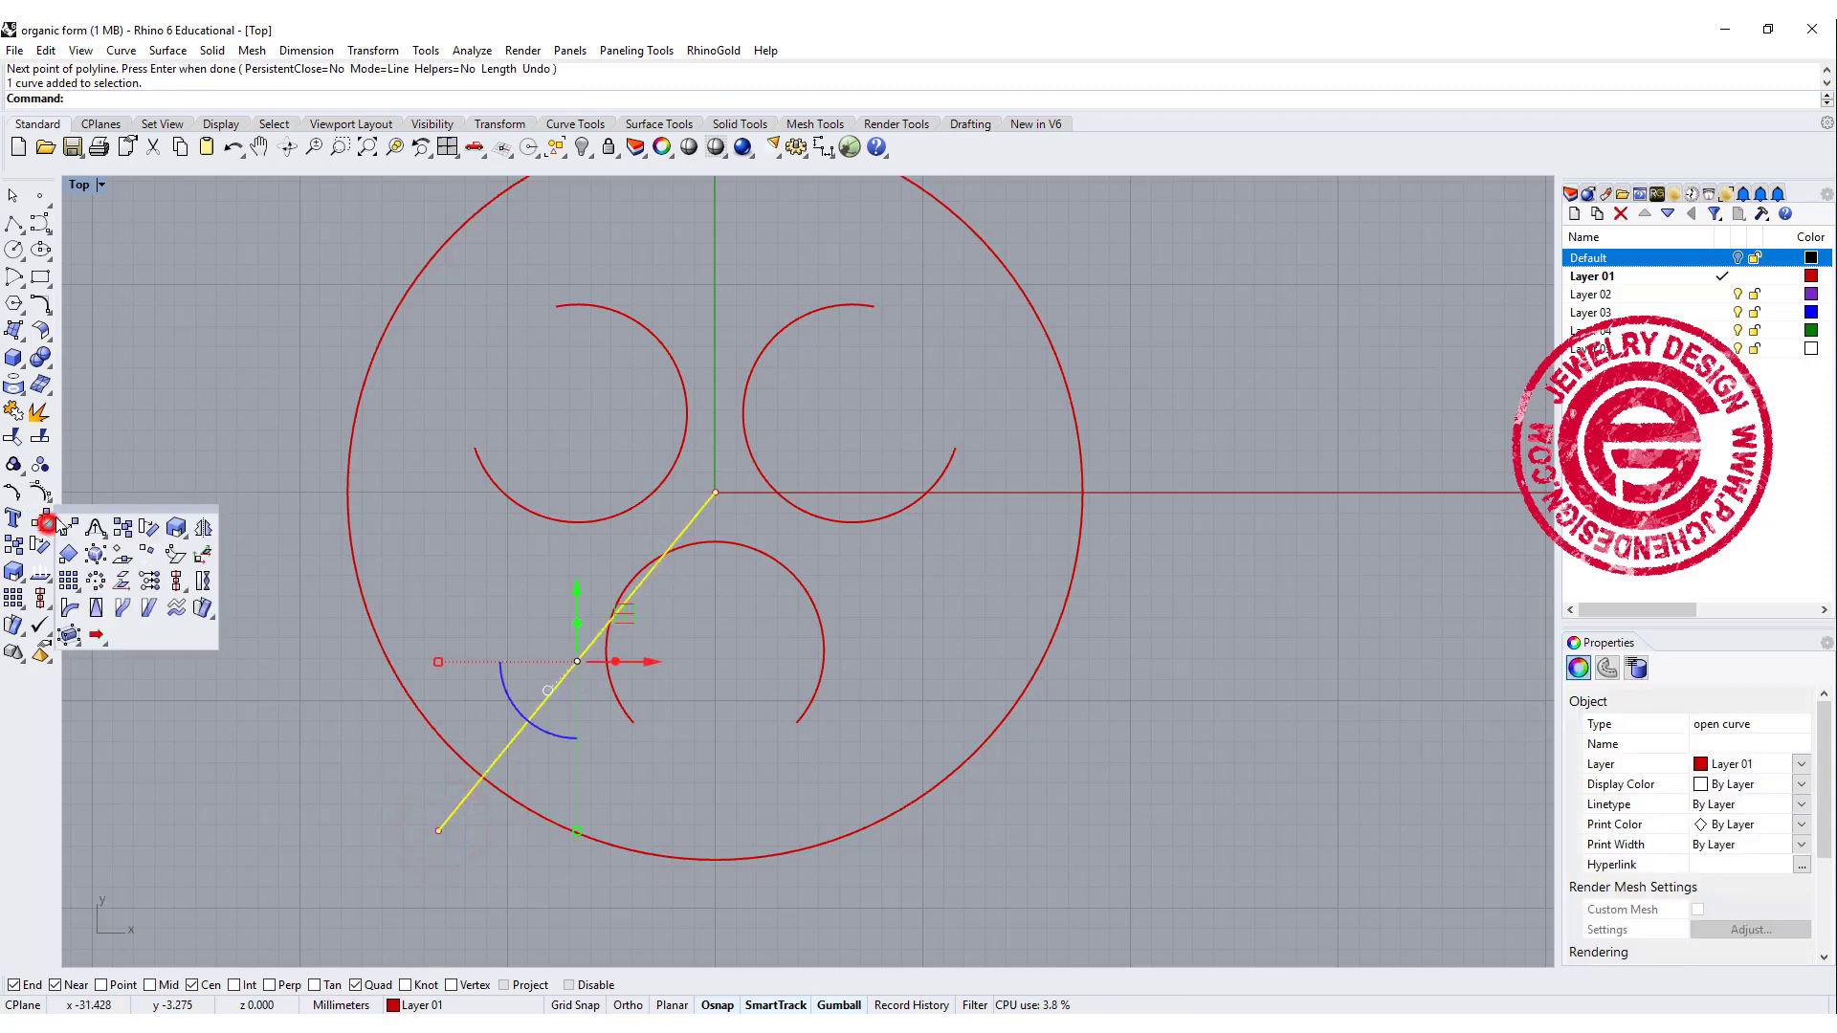
pyautogui.click(203, 523)
pyautogui.write('0')
pyautogui.press('Return')
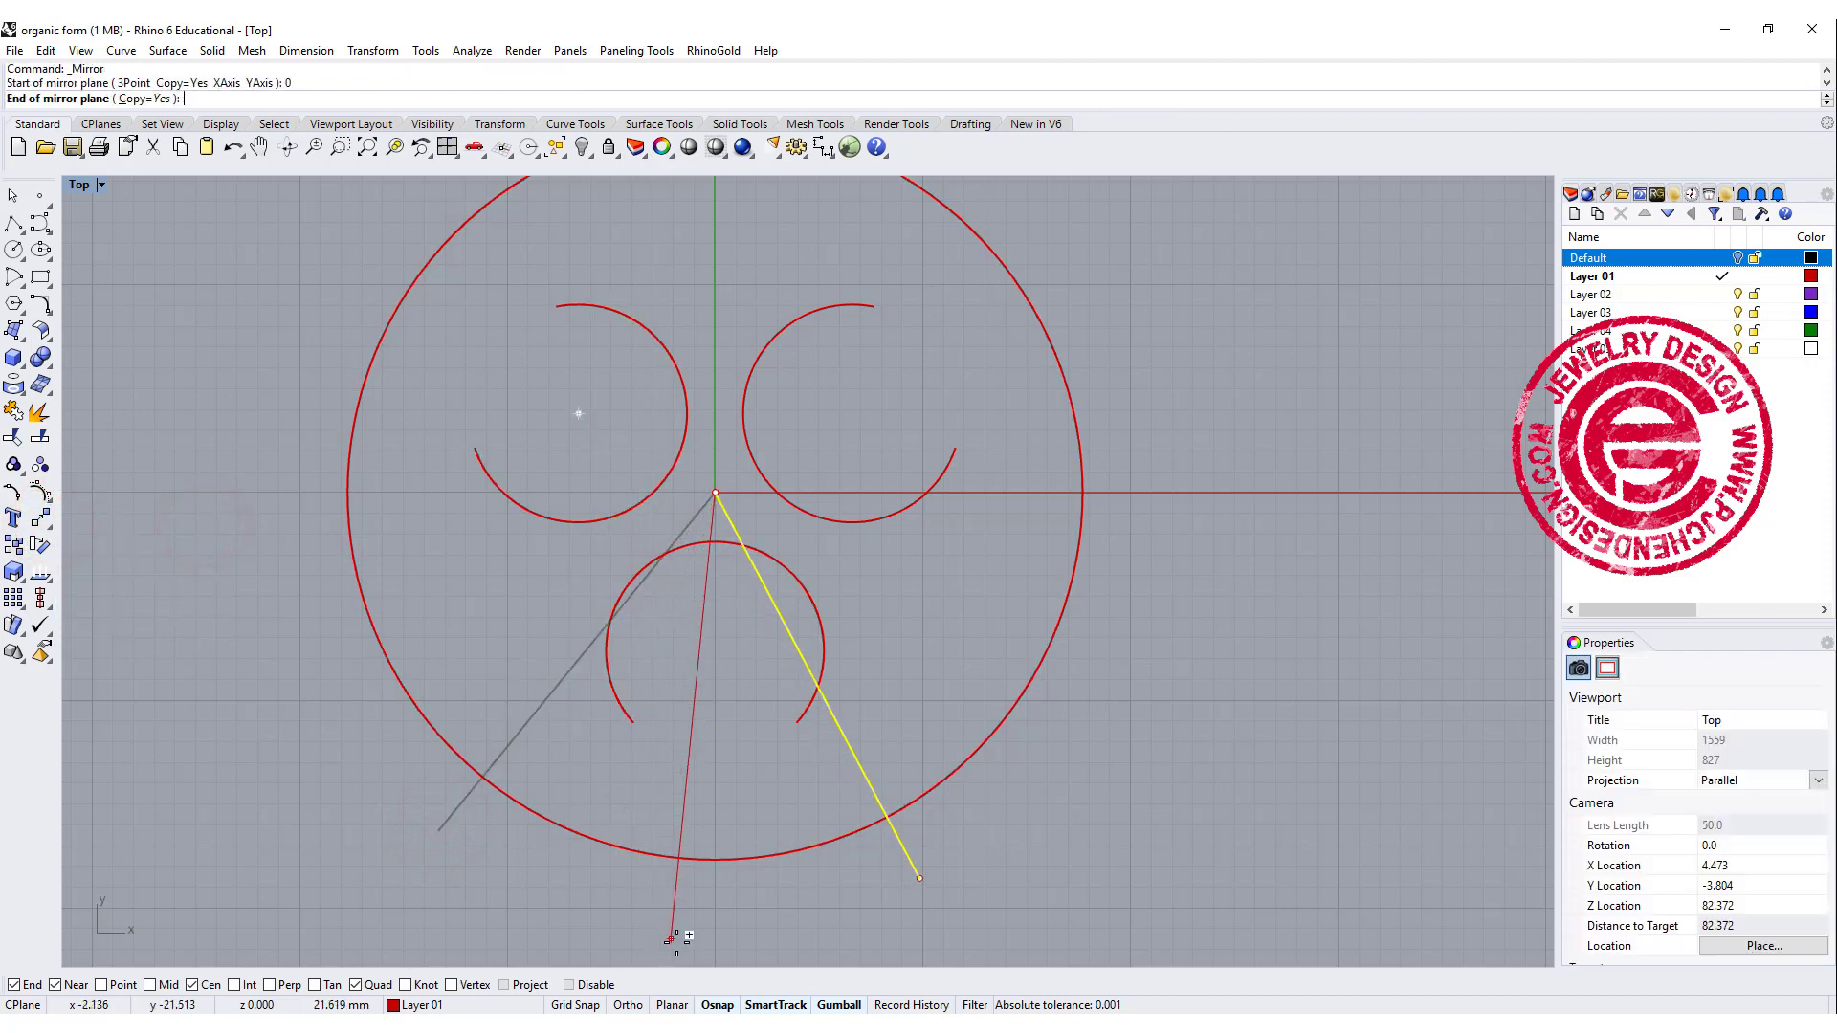
pyautogui.click(713, 939)
# Trim the left and right sides off the large circle, using the two diagonal lines as cutters.
pyautogui.keyDown('shift'); pyautogui.click(977, 814); pyautogui.keyUp('shift')
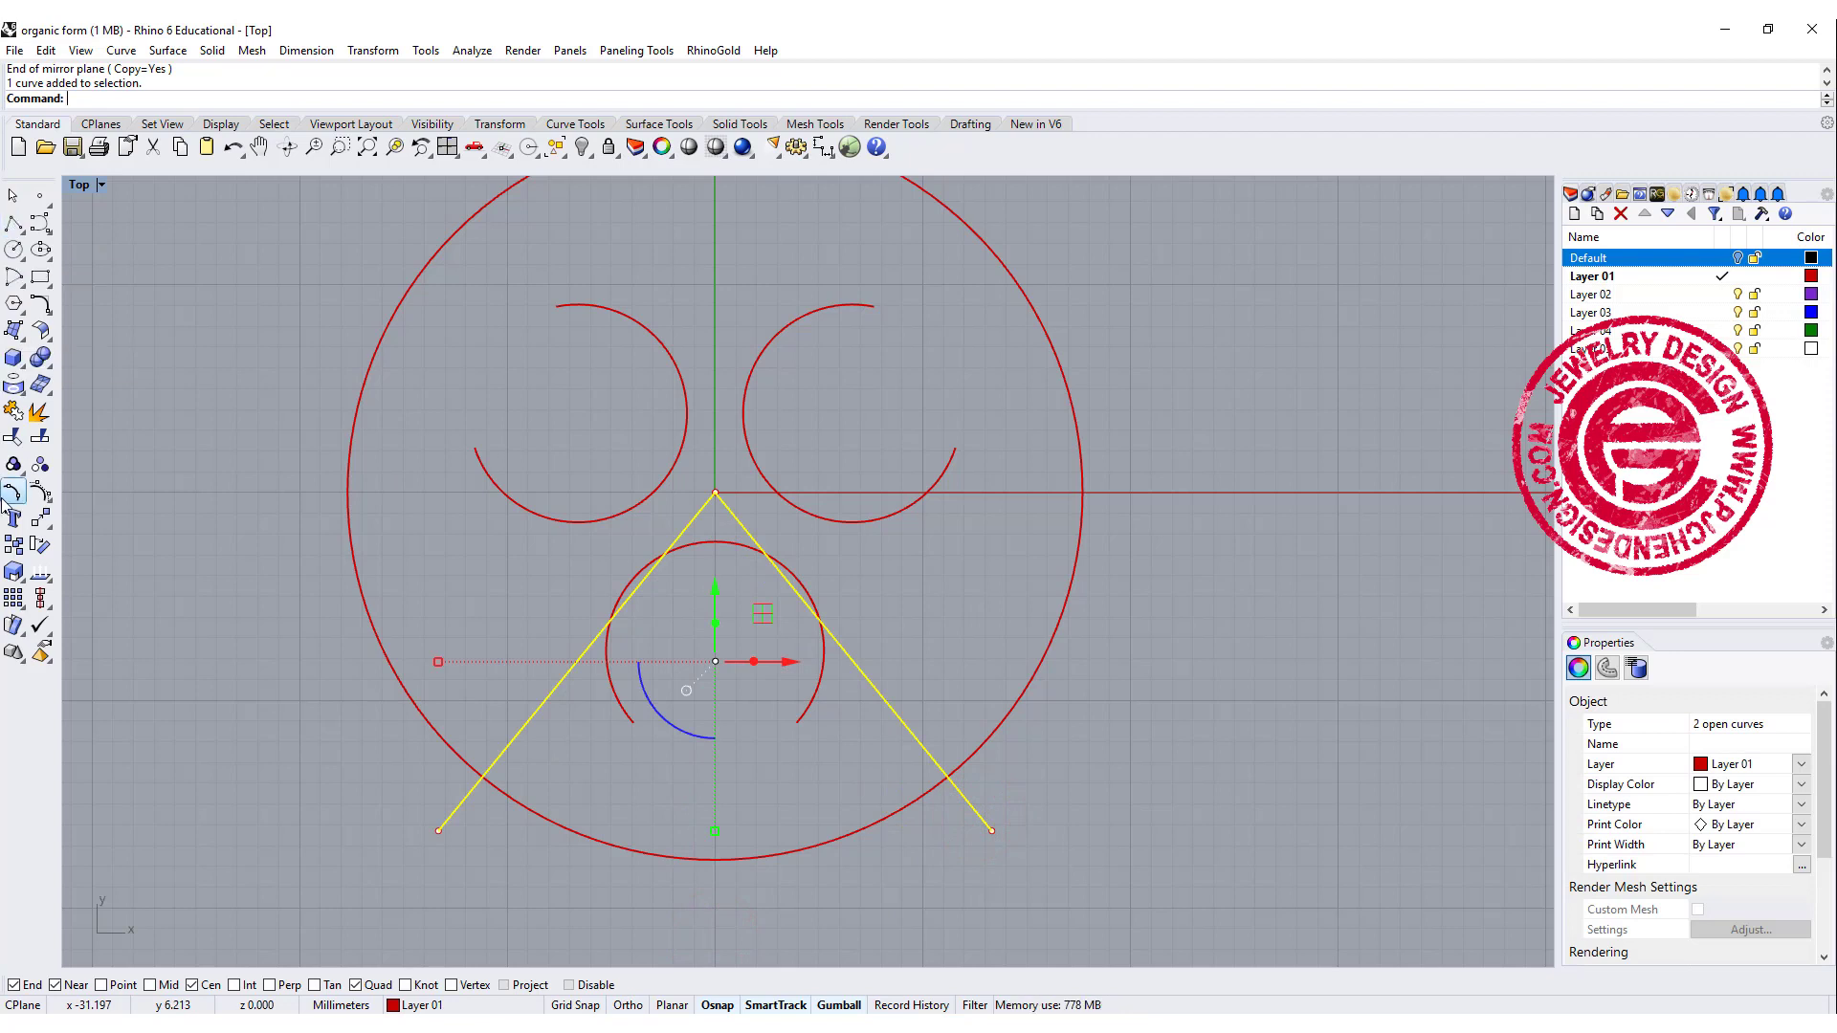
pyautogui.click(12, 437)
pyautogui.moveTo(212, 395); pyautogui.dragTo(212, 391)
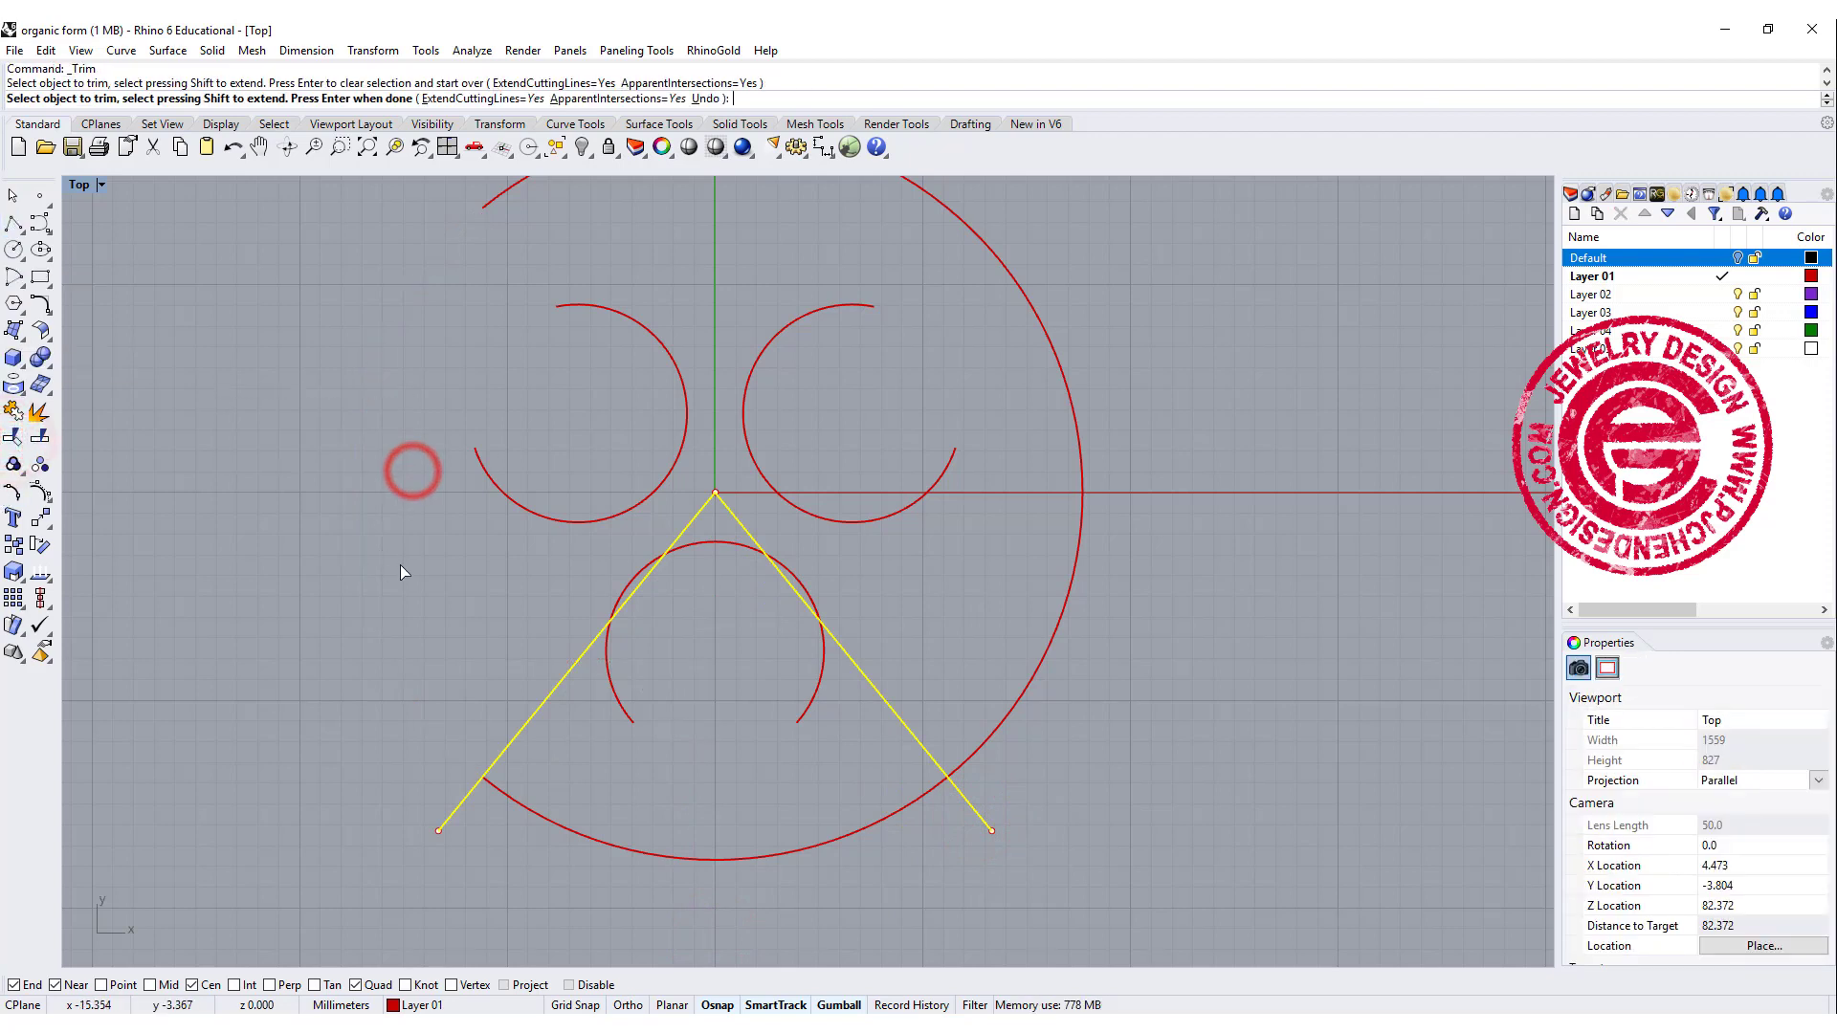
pyautogui.moveTo(1020, 580); pyautogui.dragTo(1019, 579)
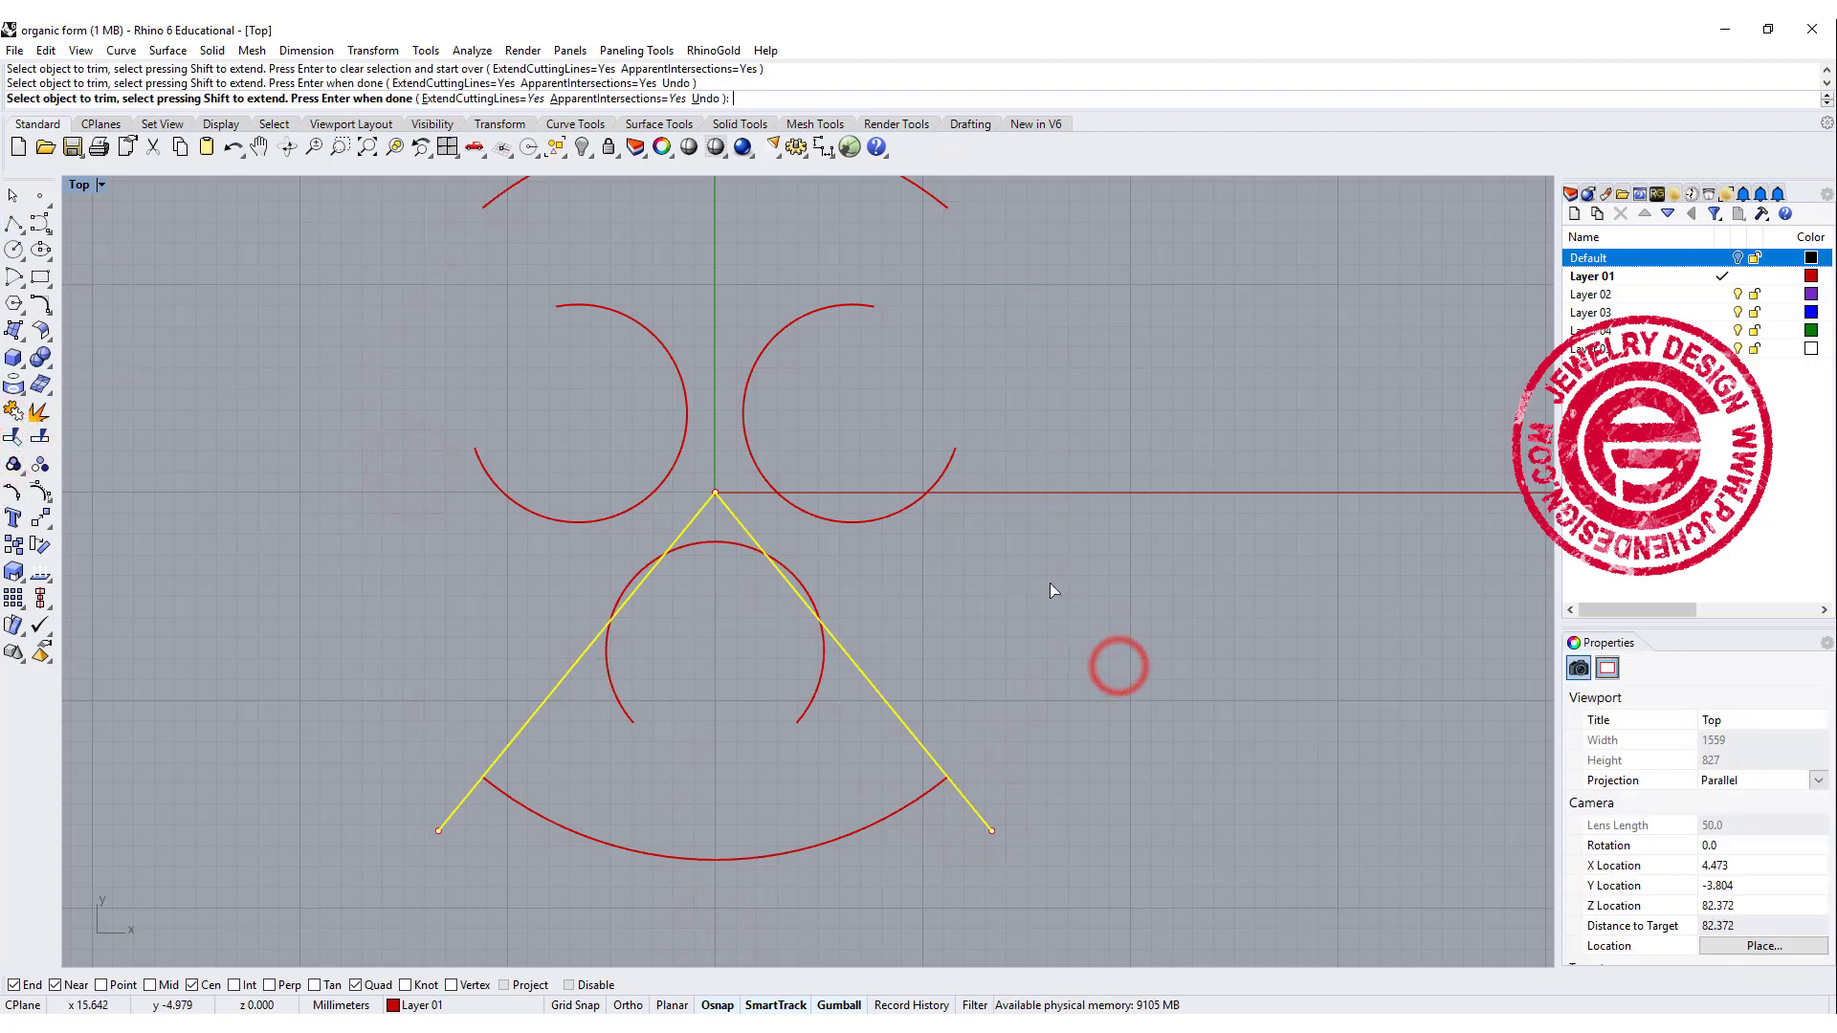
pyautogui.rightClick(1065, 517)
# Delete the leftover upper arc of the large circle and the two diagonal cutting lines.
pyautogui.moveTo(1065, 255); pyautogui.dragTo(1100, 344, button='right')
pyautogui.click(936, 257)
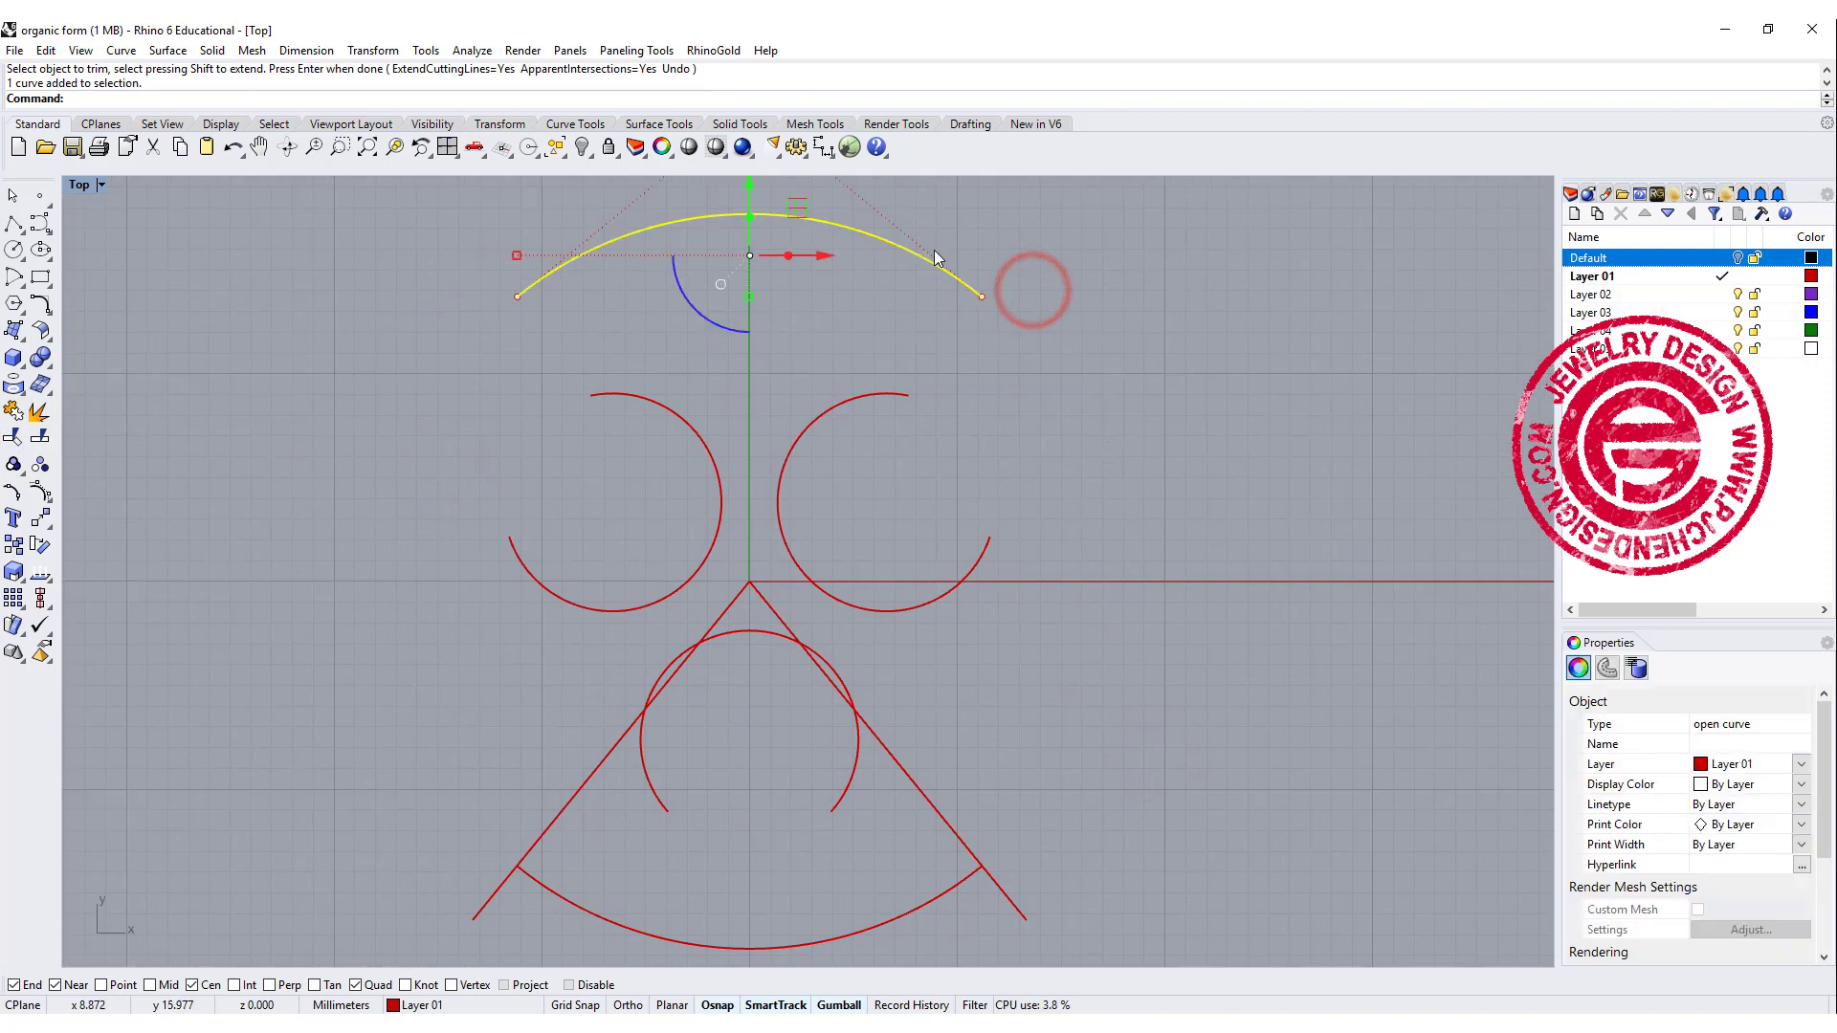
pyautogui.press('Delete')
pyautogui.scroll(-4, 918, 253)
pyautogui.scroll(2, 882, 636)
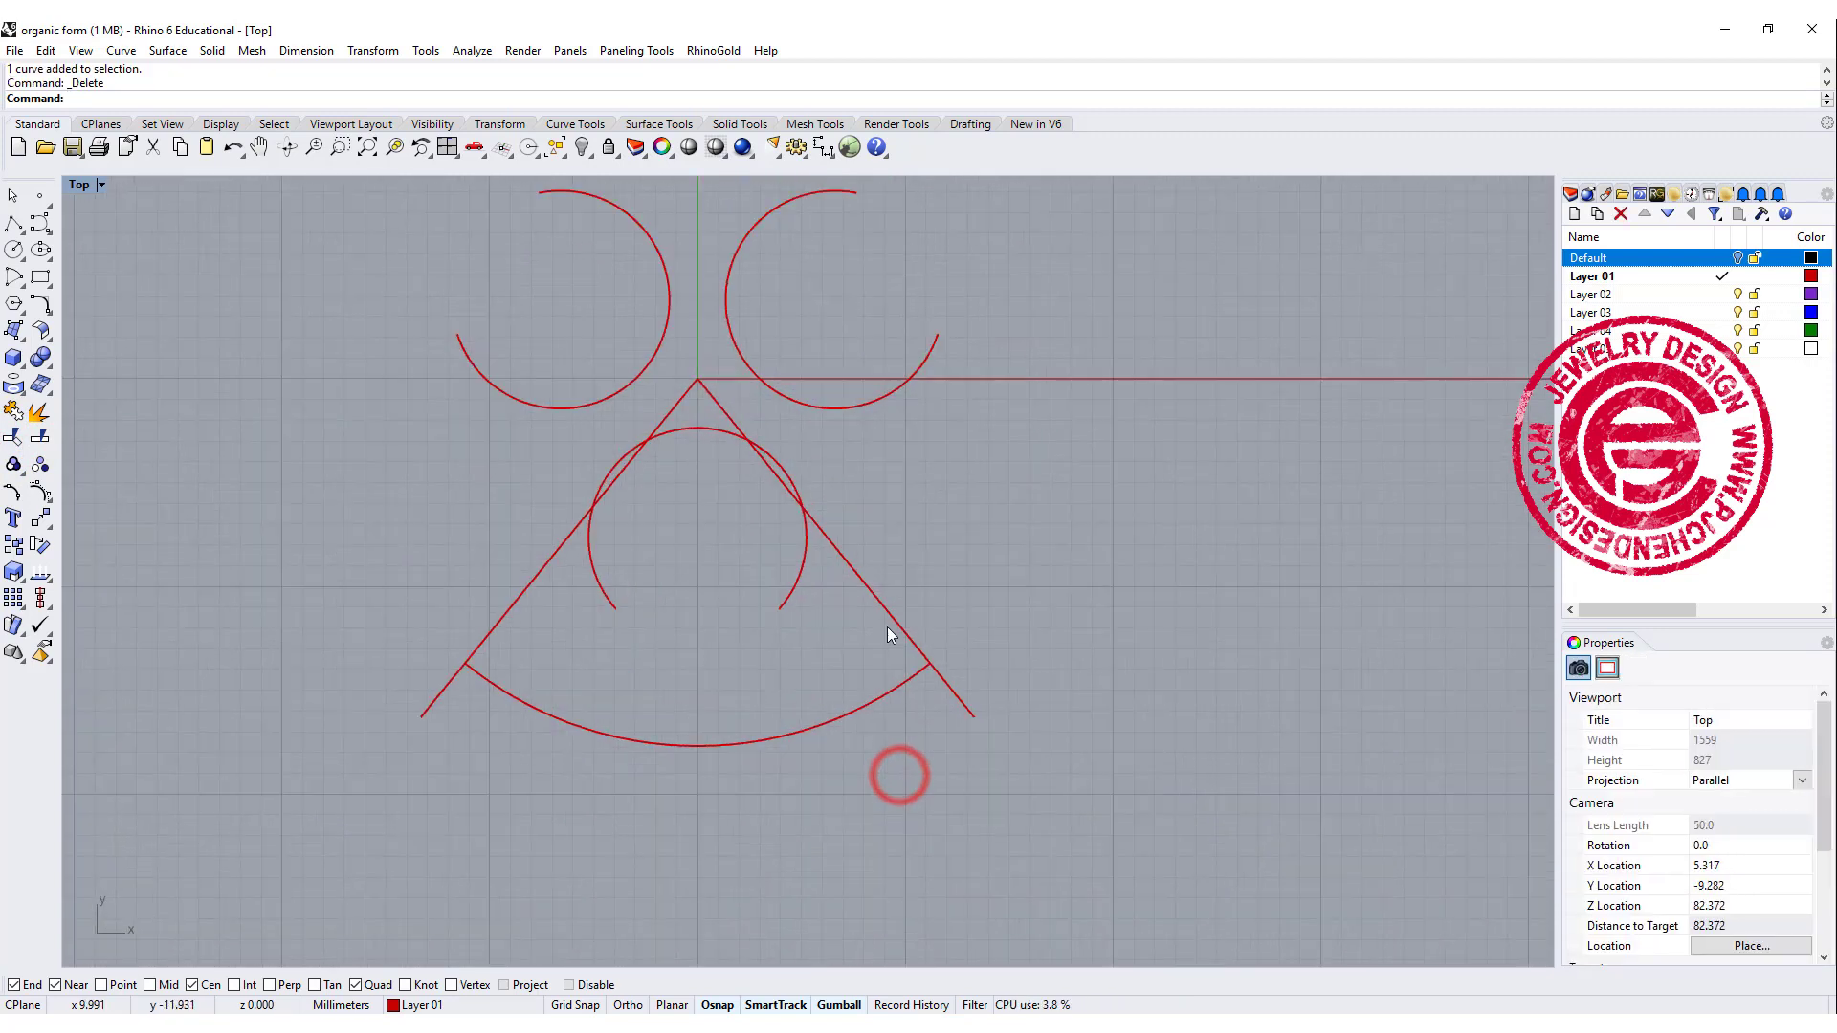
pyautogui.click(895, 622)
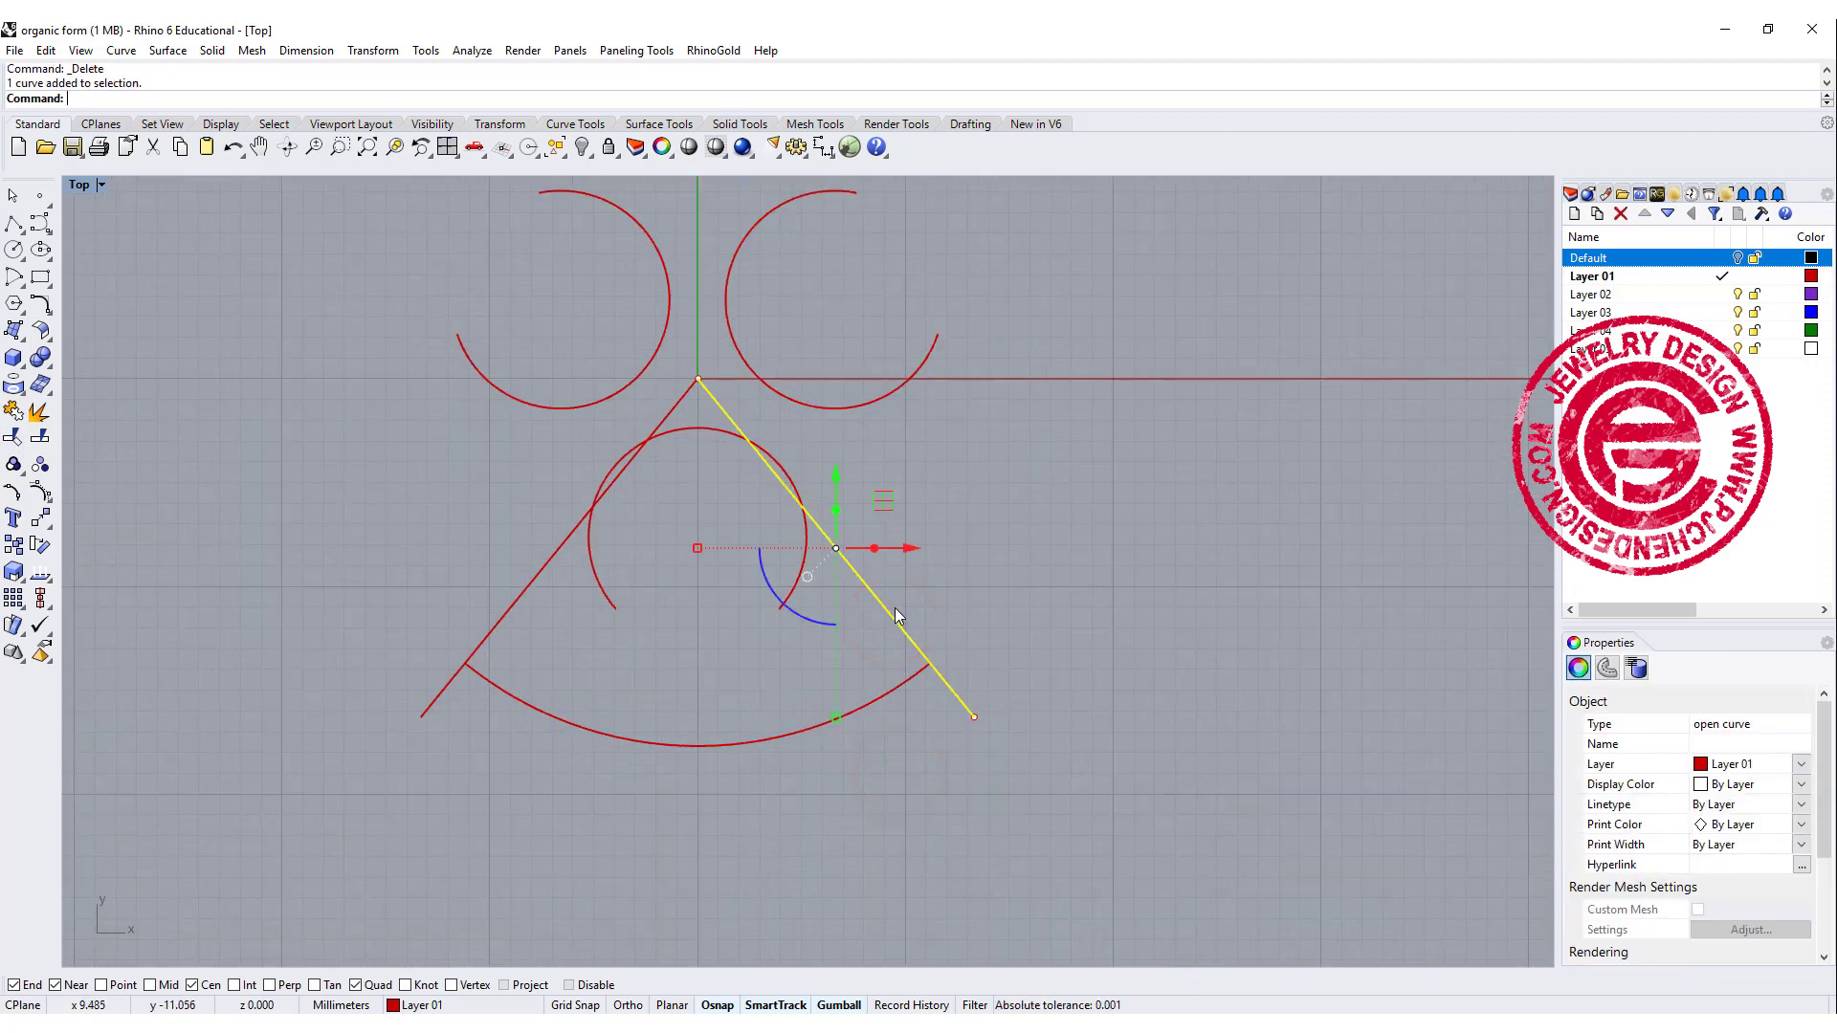
pyautogui.press('Delete')
pyautogui.click(531, 582)
pyautogui.press('Delete')
# Rotate the large lower arc by -60 degrees about the origin, measured from the downward vertical with Ortho on.
pyautogui.moveTo(663, 626); pyautogui.dragTo(709, 658, button='right')
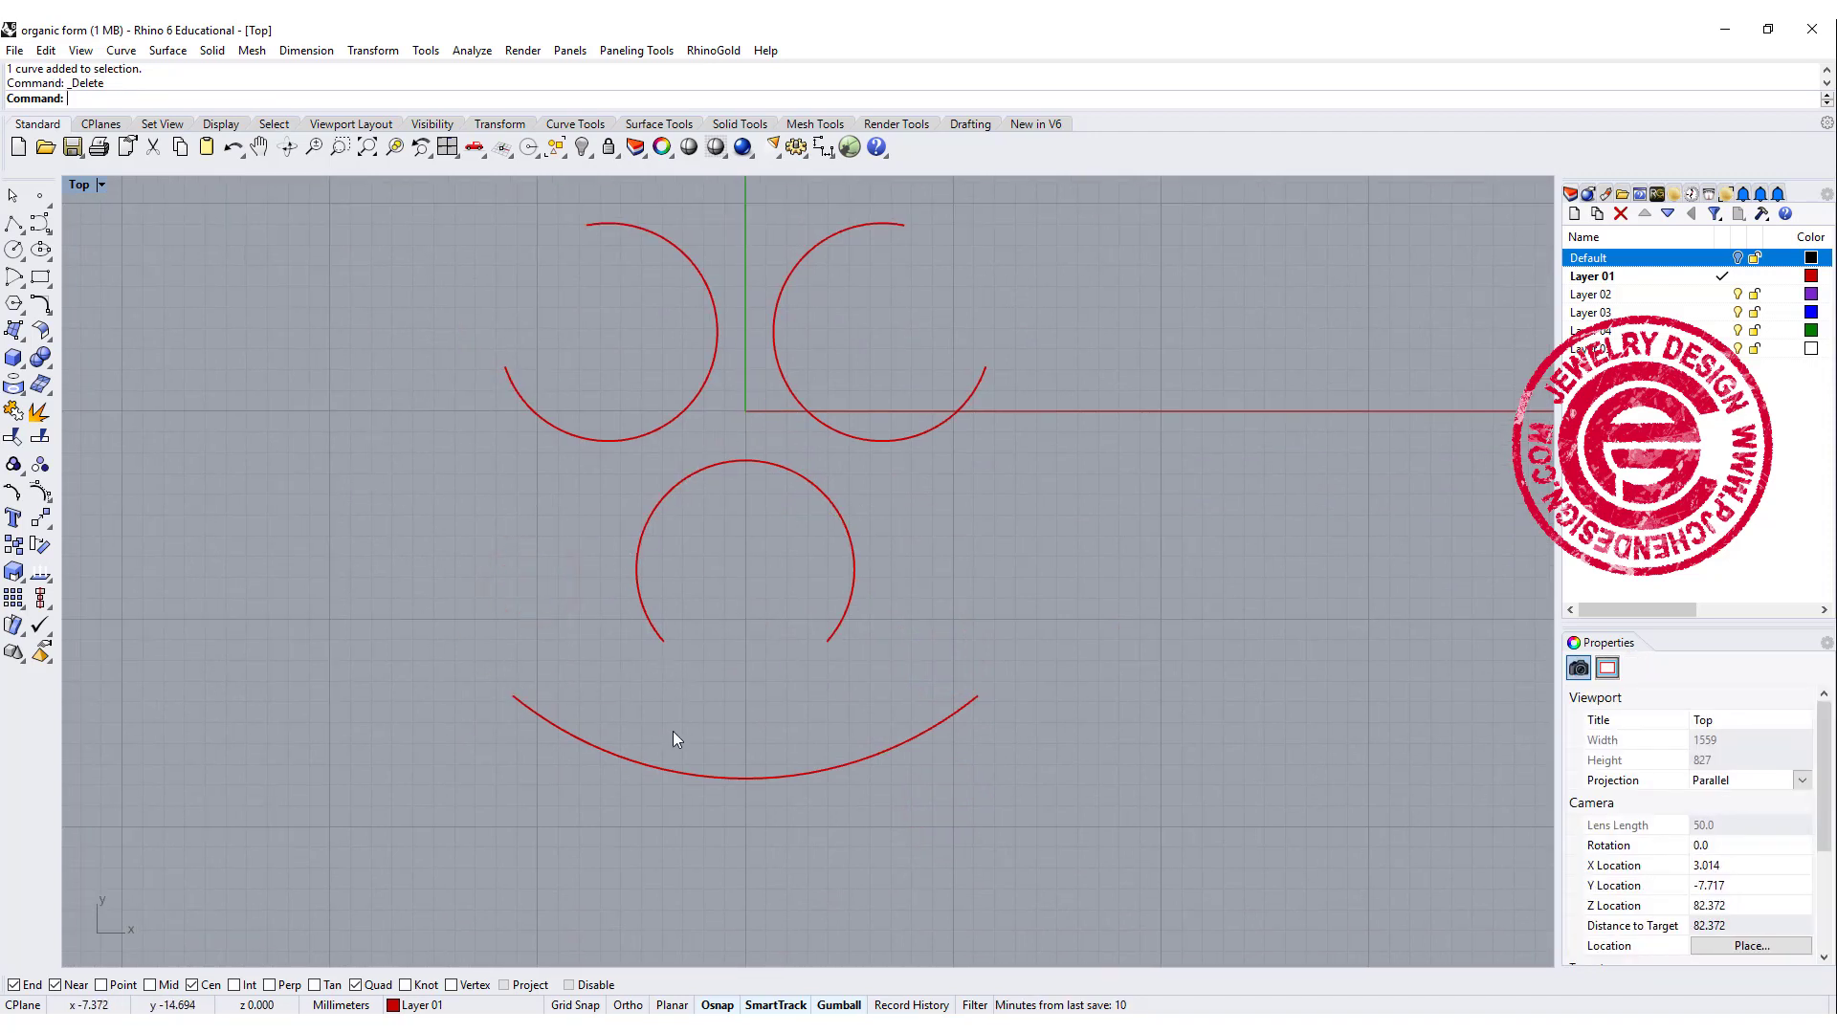
pyautogui.click(703, 775)
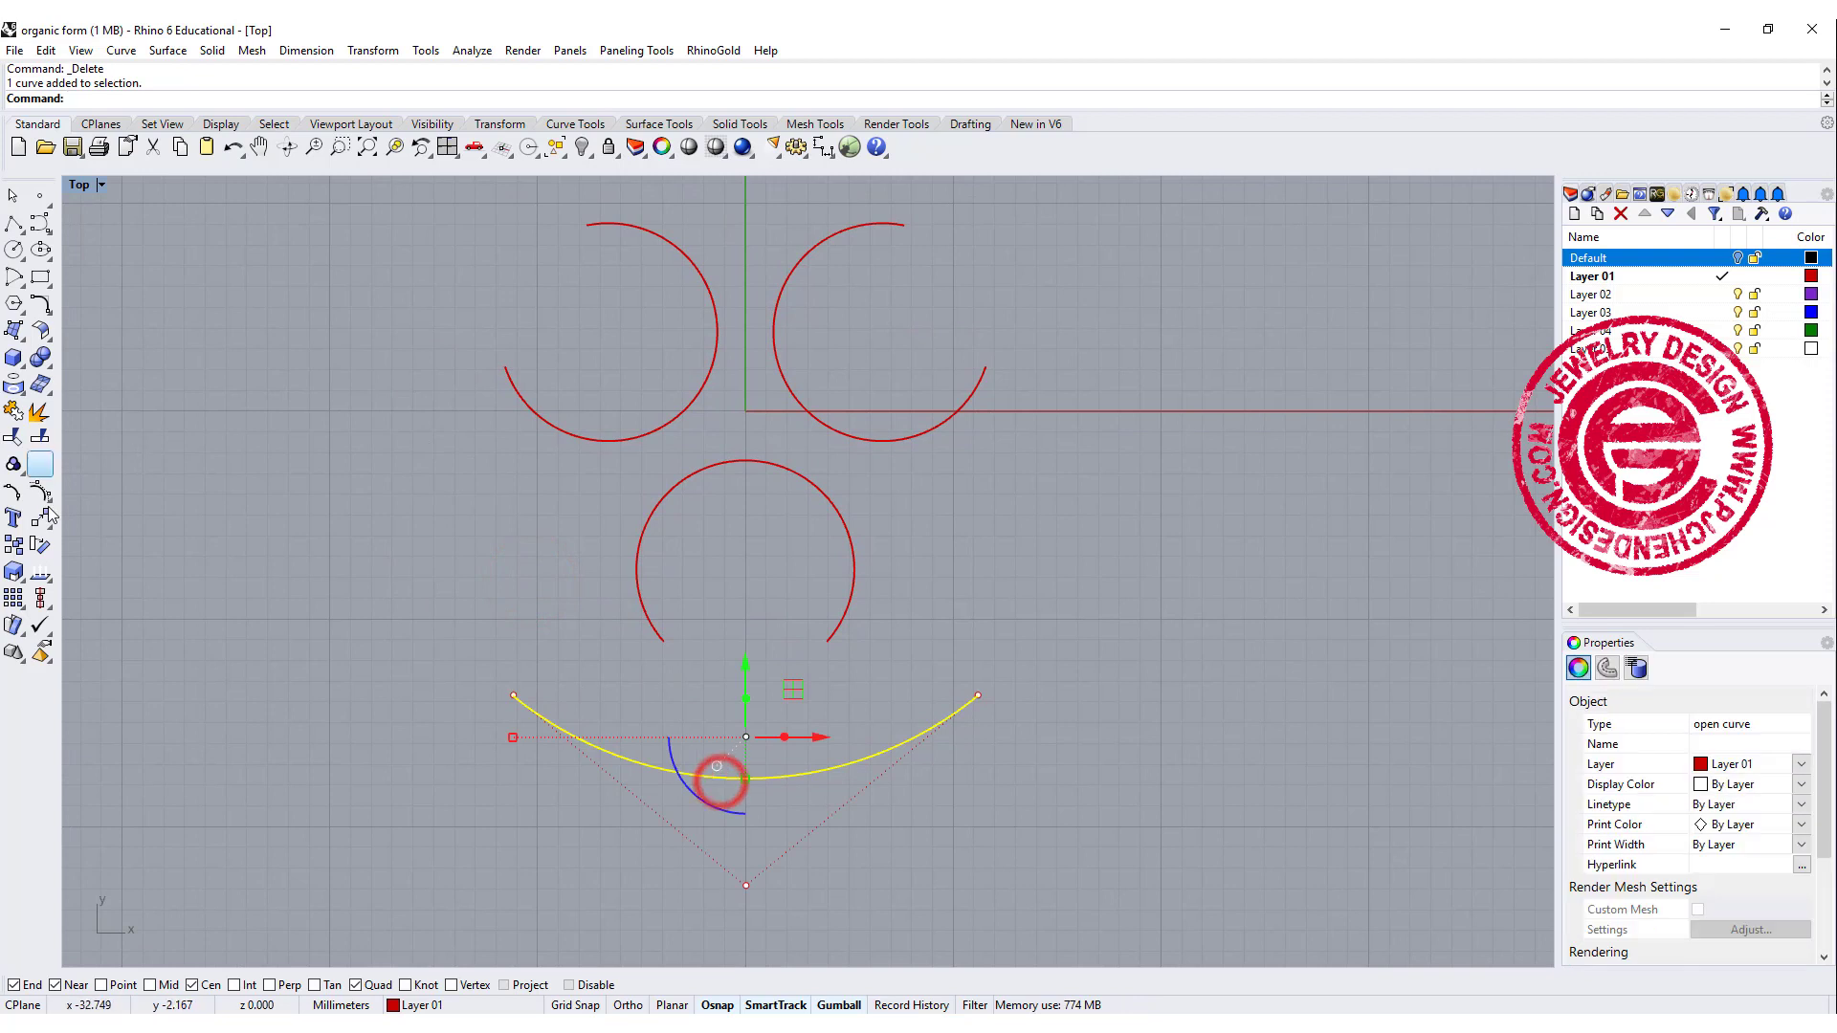
pyautogui.click(40, 544)
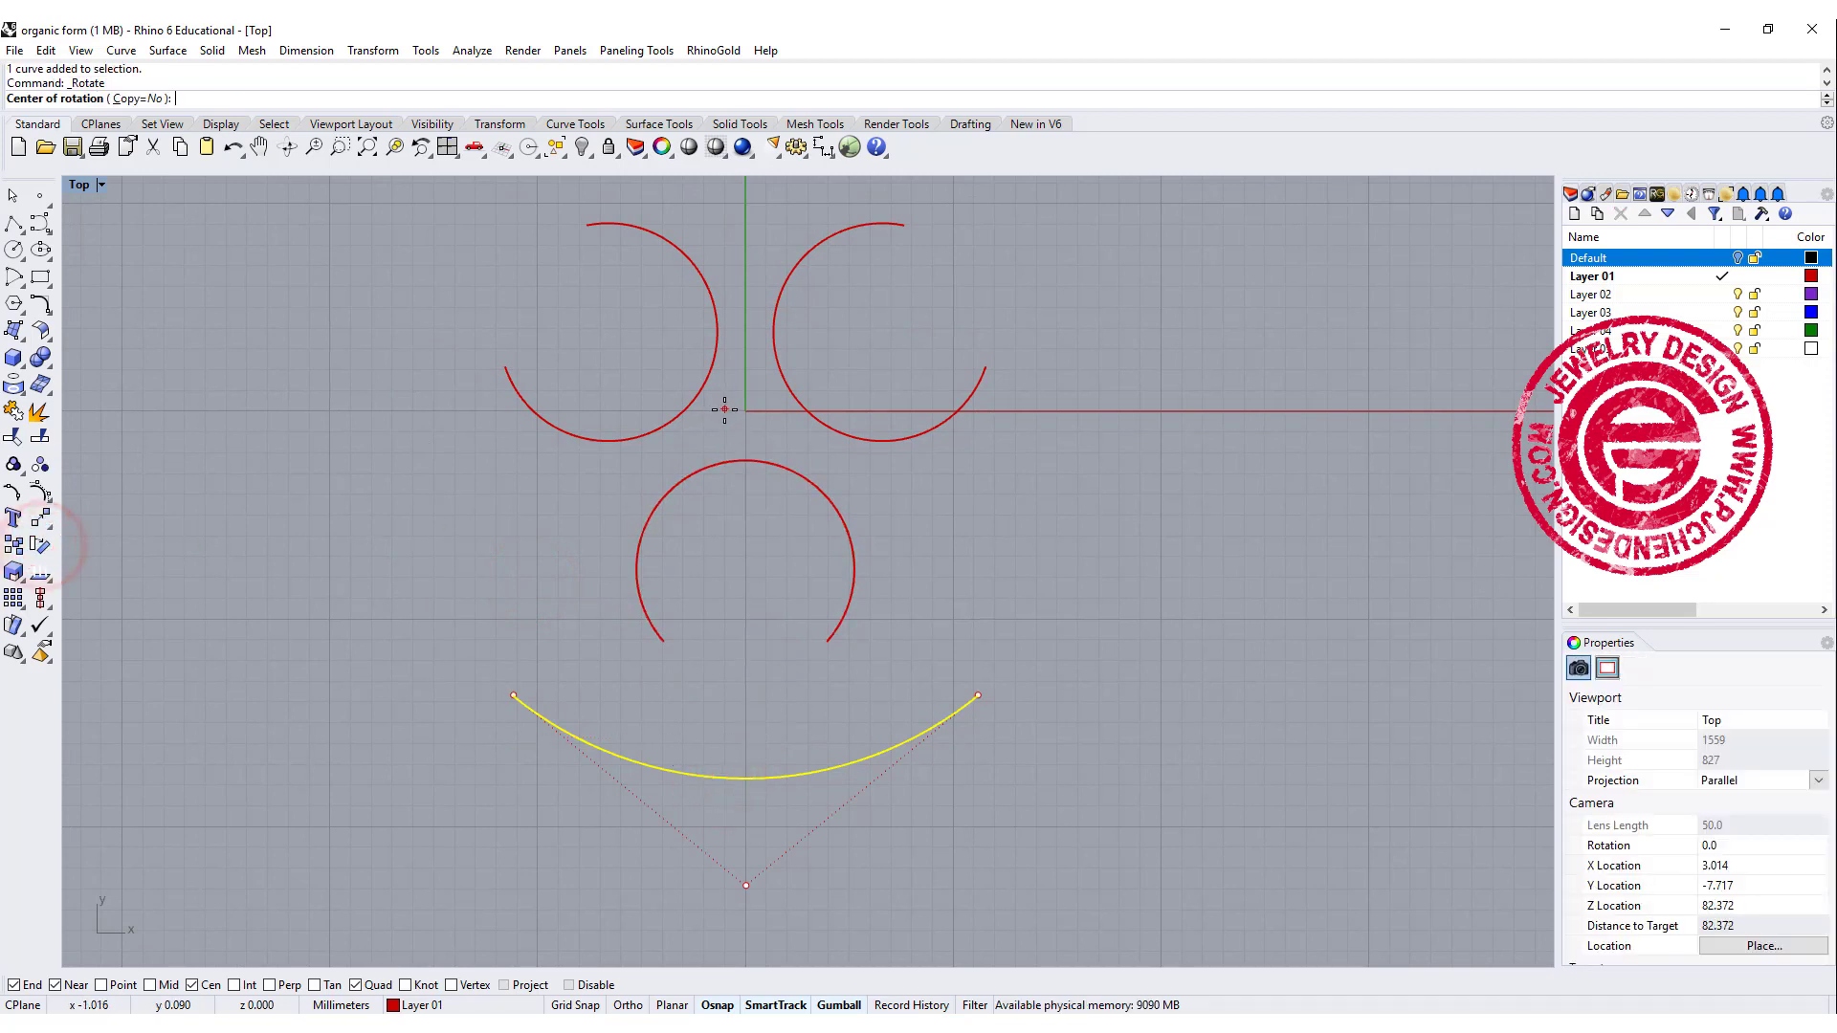
pyautogui.write('0')
pyautogui.press('Return')
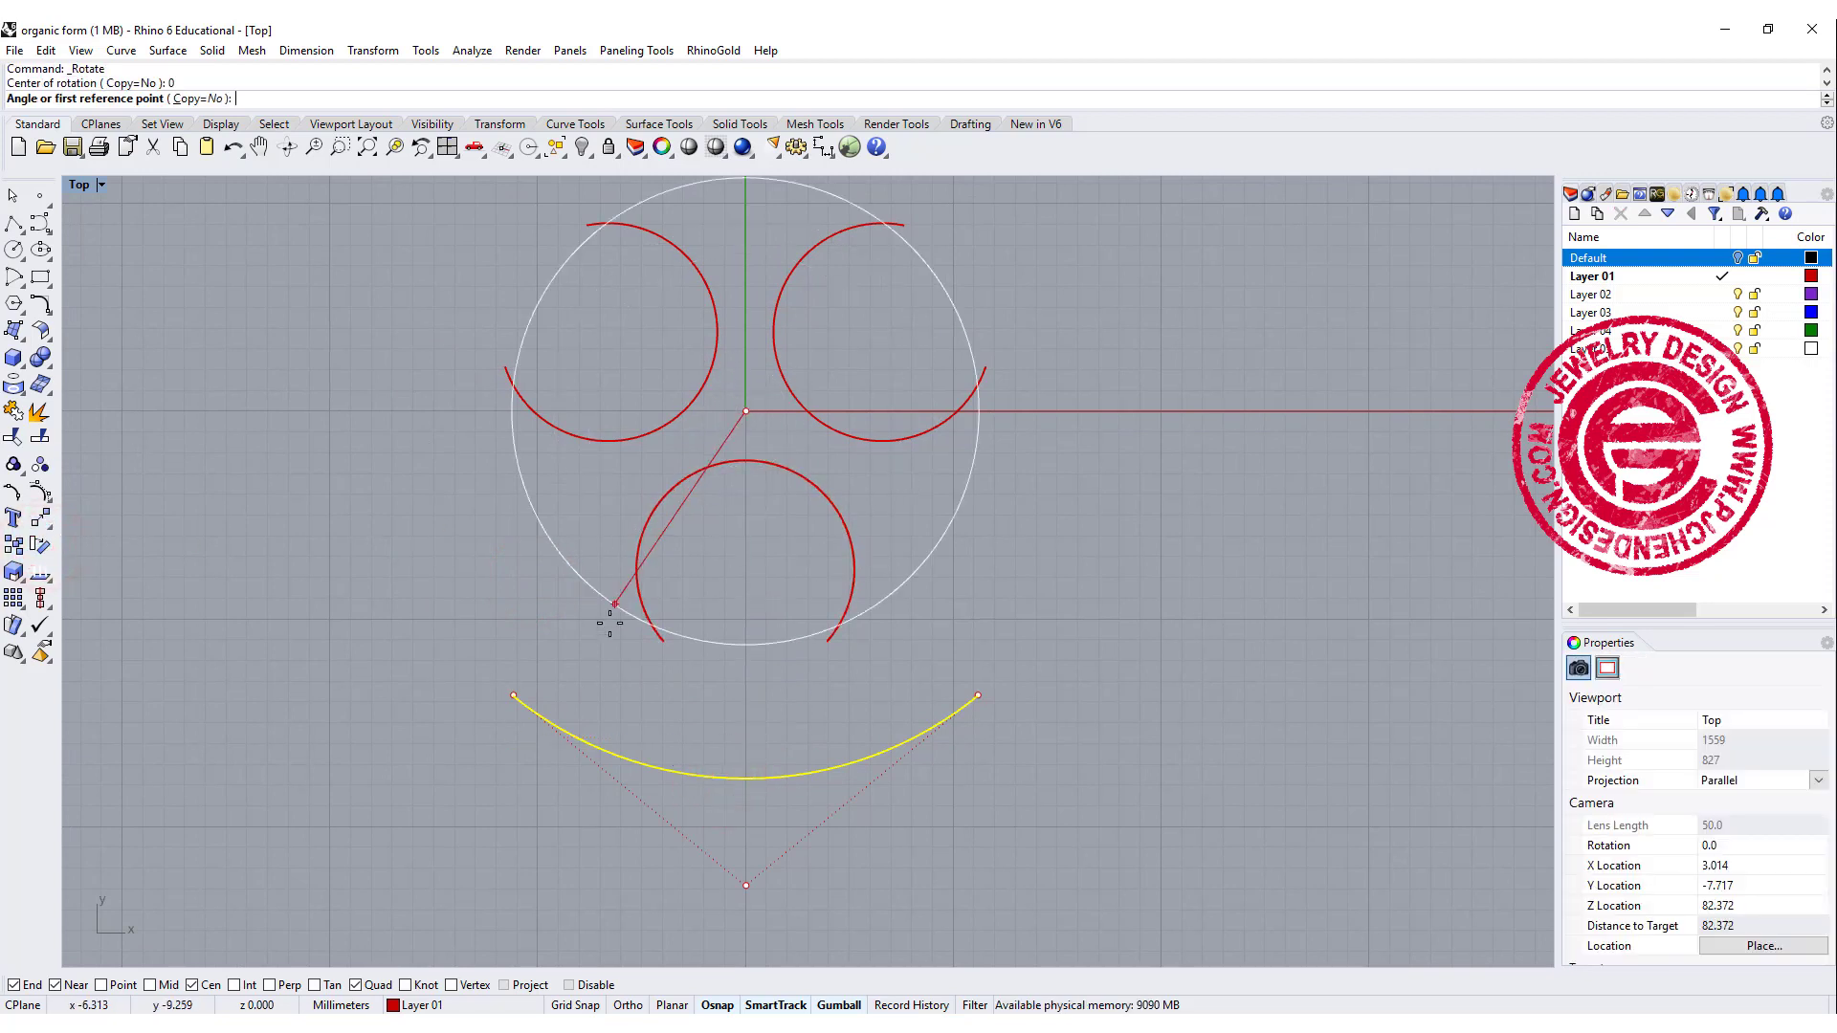
pyautogui.press('F8')
pyautogui.click(746, 942)
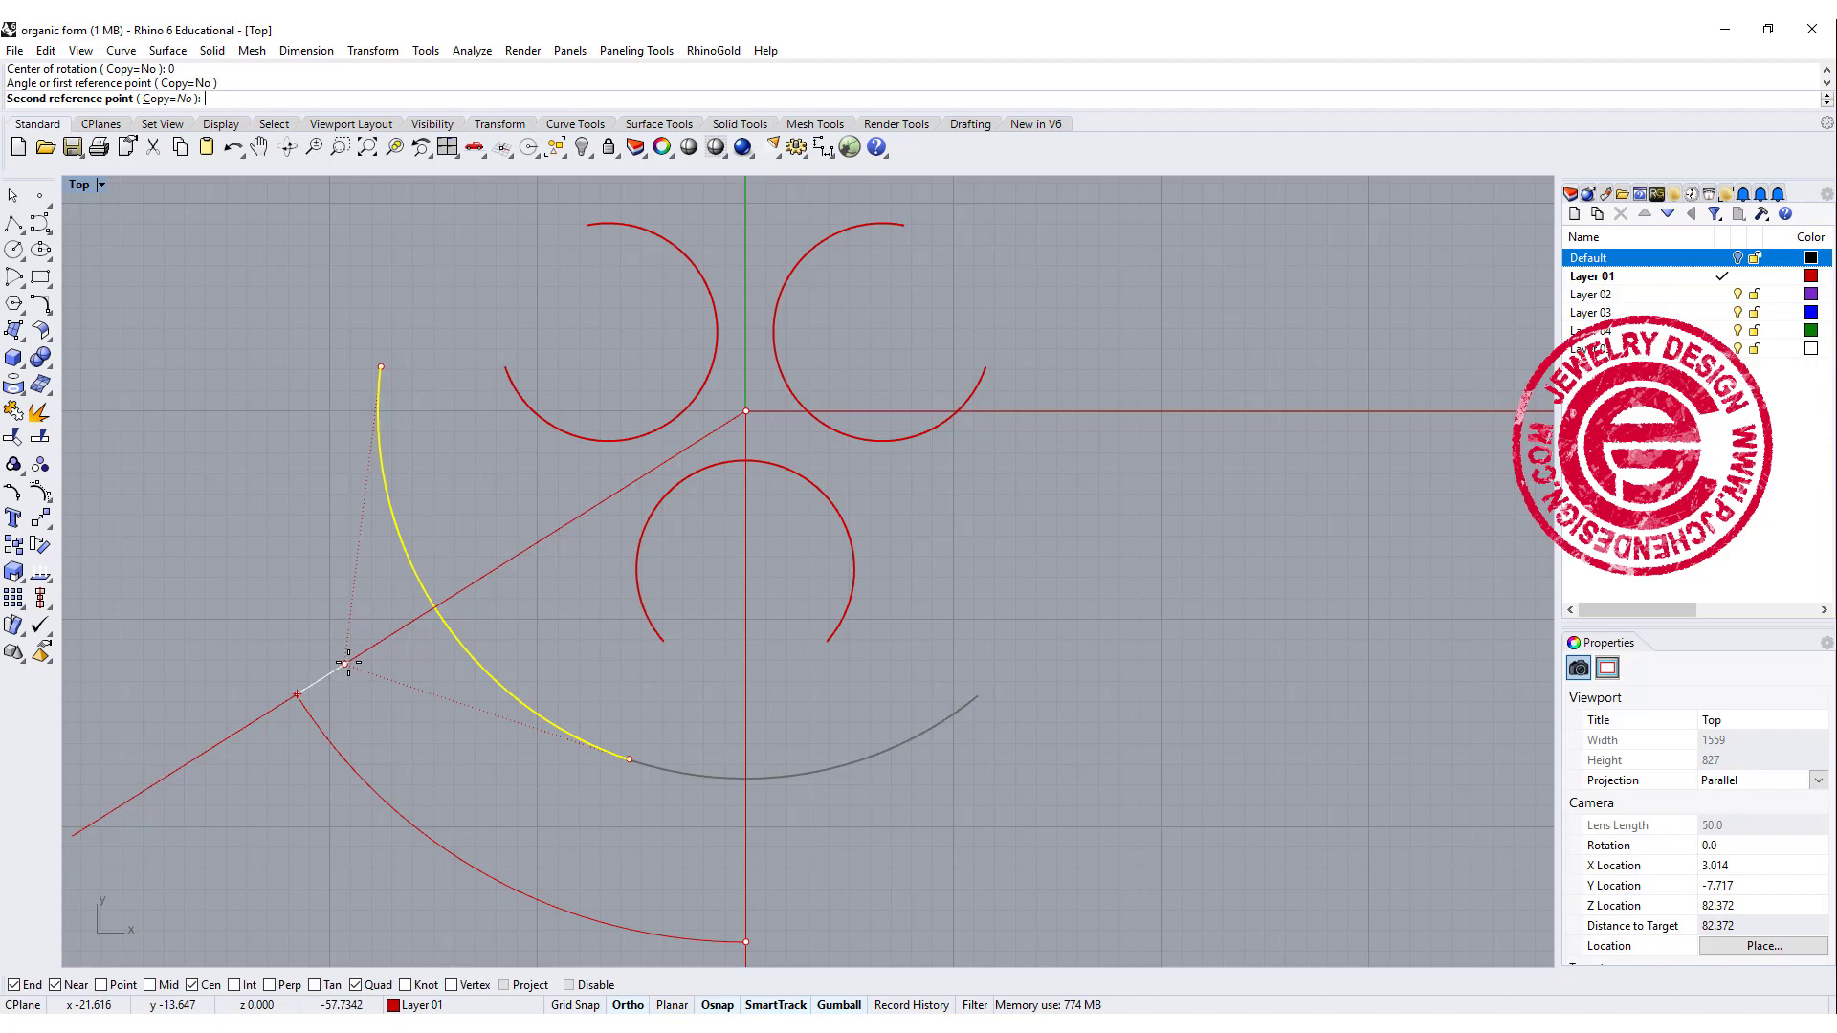
pyautogui.write('60')
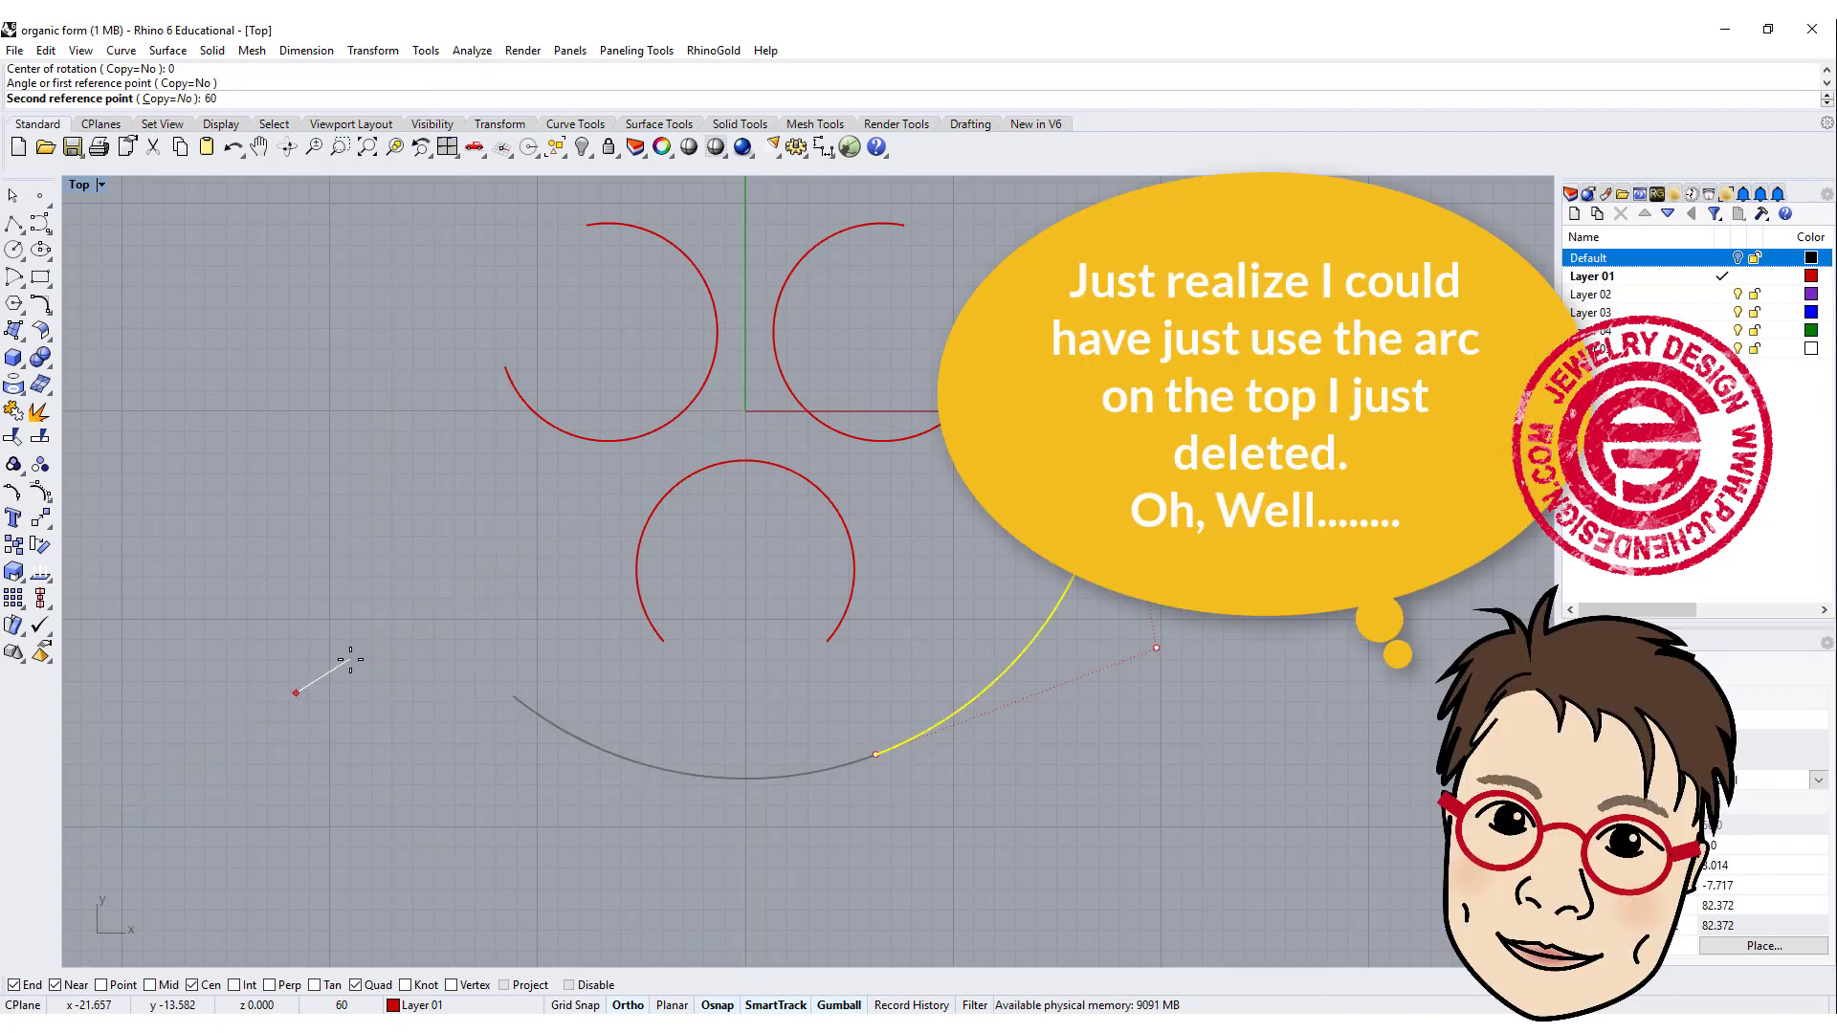
pyautogui.press('Return')
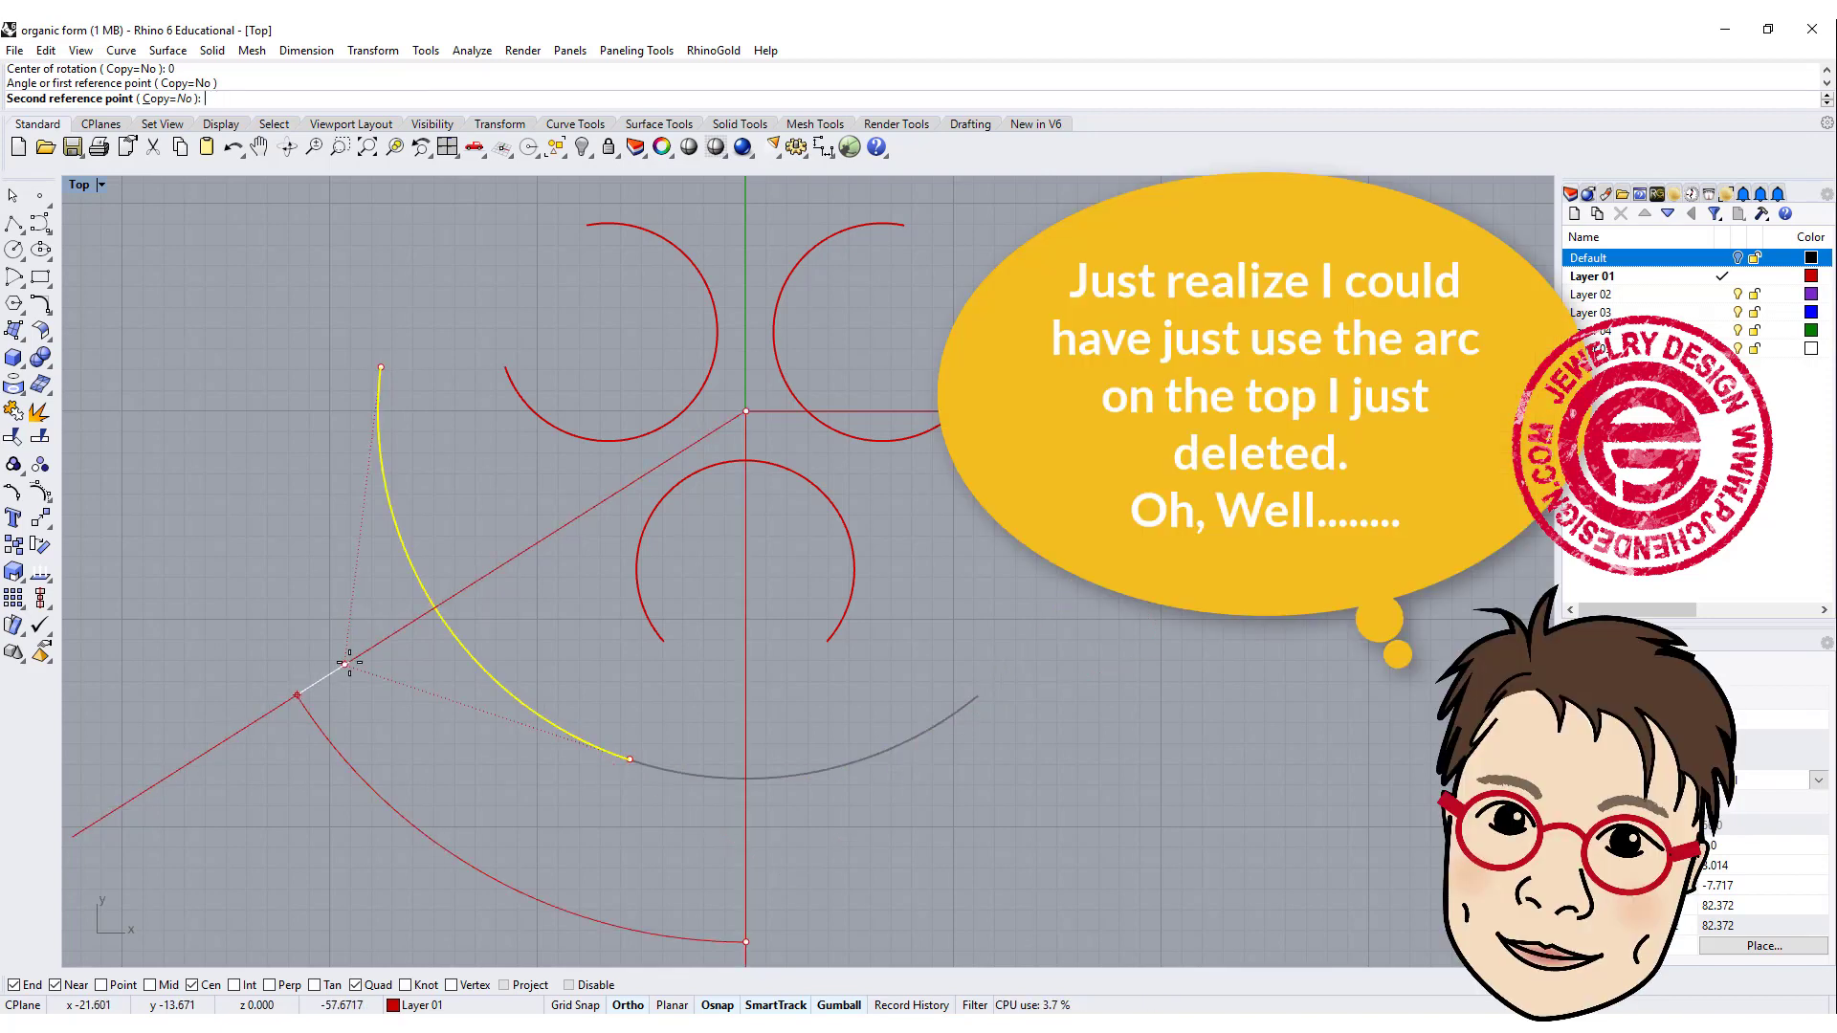
pyautogui.write('-60')
pyautogui.press('Return')
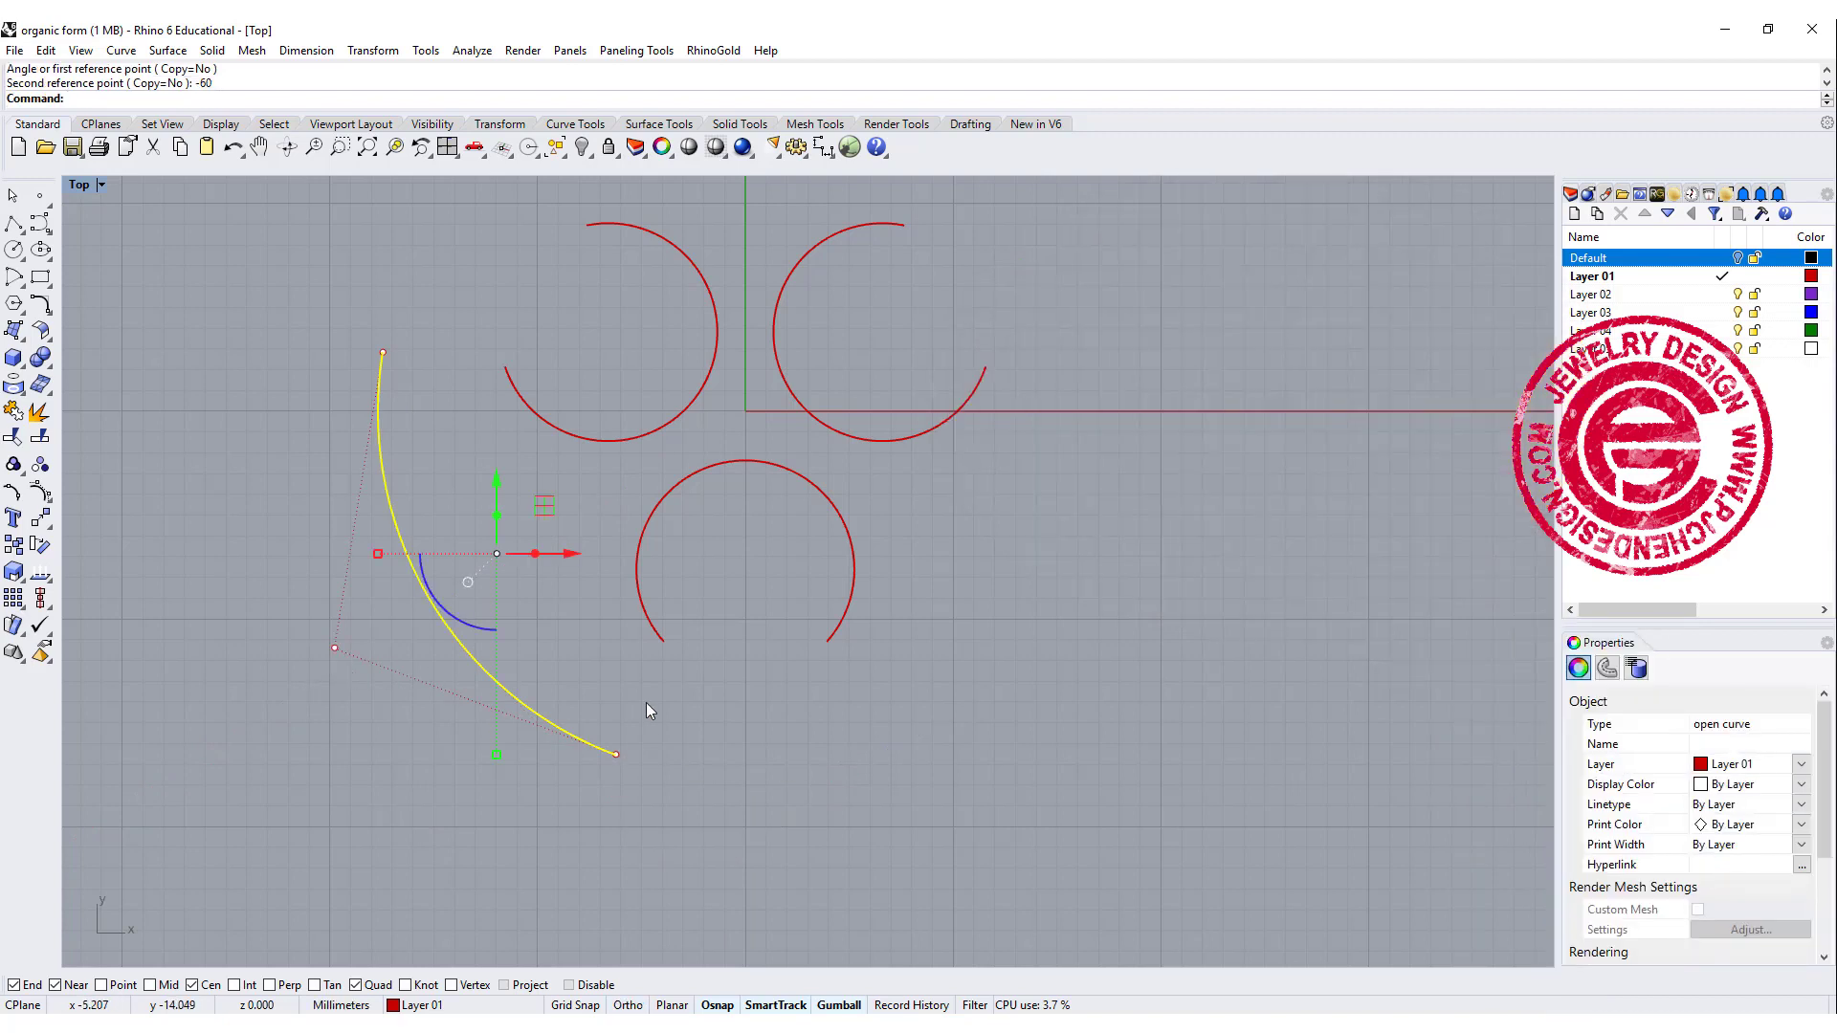
pyautogui.click(784, 738)
# Blend the upper end of the large arc to the adjacent end of the upper-left circular arc, using Curvature continuity at both ends.
pyautogui.moveTo(722, 666); pyautogui.dragTo(783, 706, button='right')
pyautogui.scroll(-2, 724, 599)
pyautogui.moveTo(724, 599); pyautogui.dragTo(643, 590, button='right')
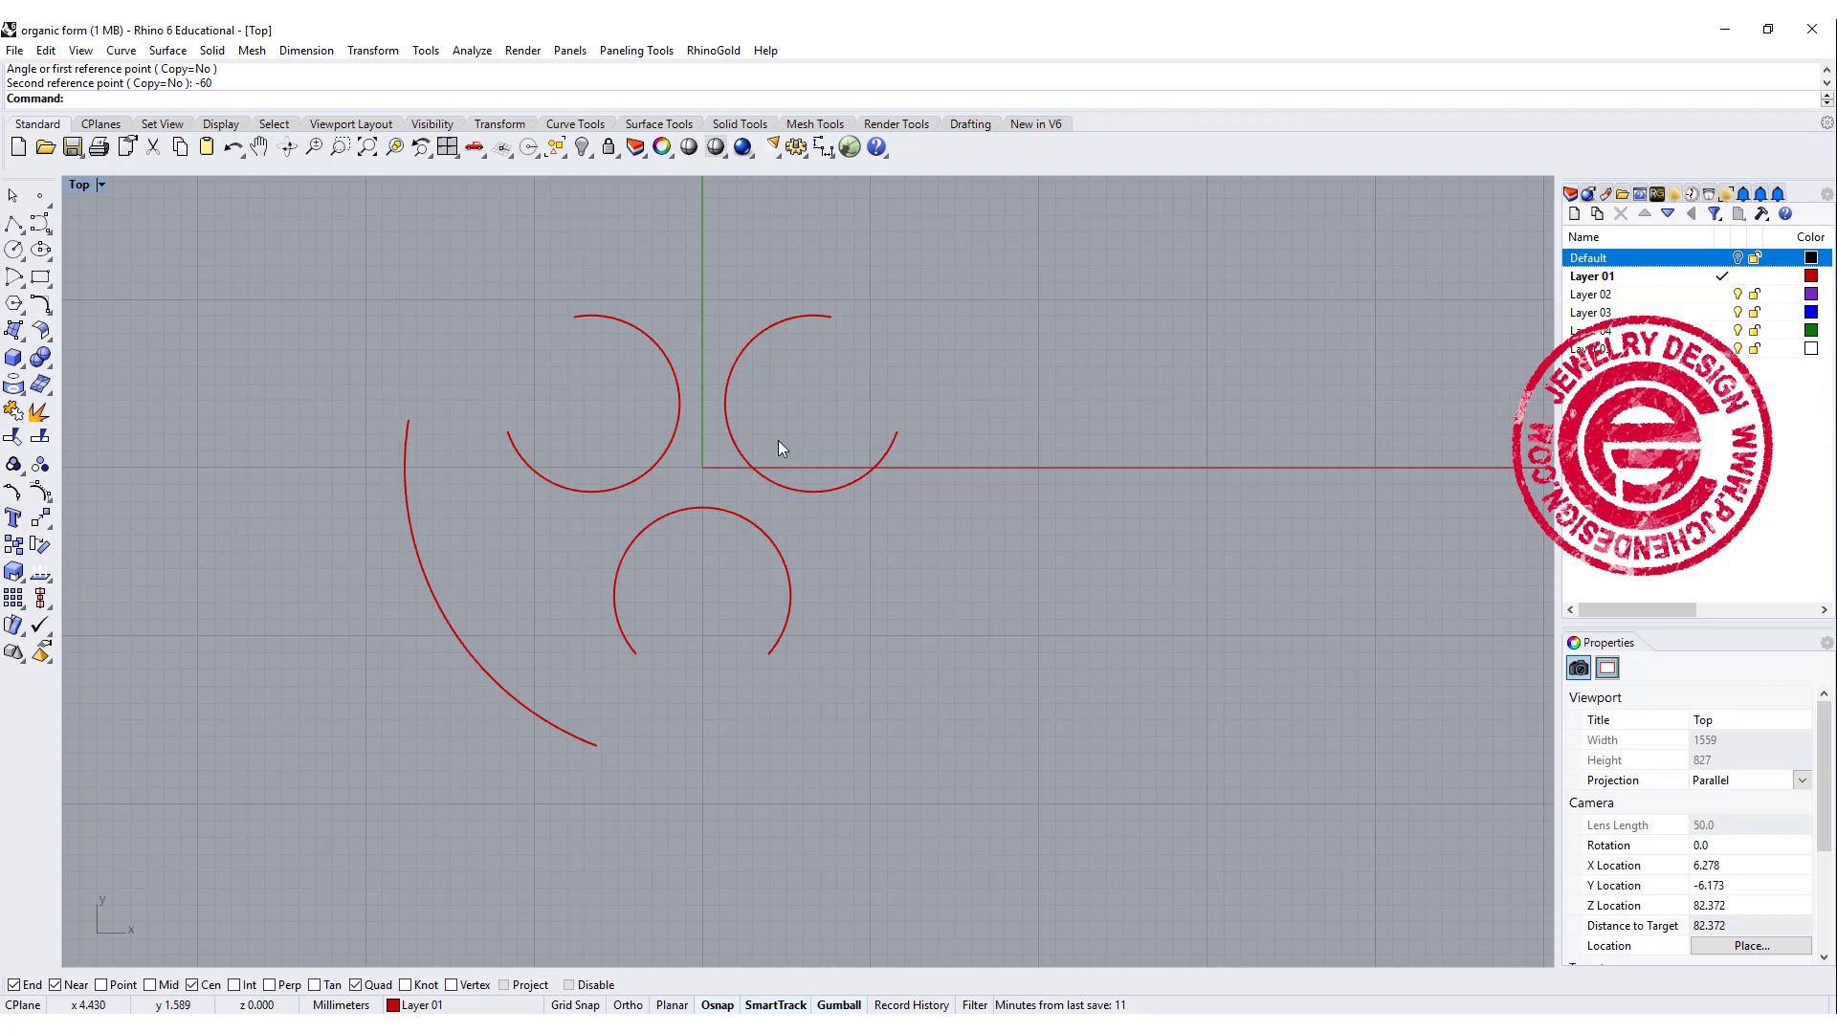
pyautogui.click(41, 305)
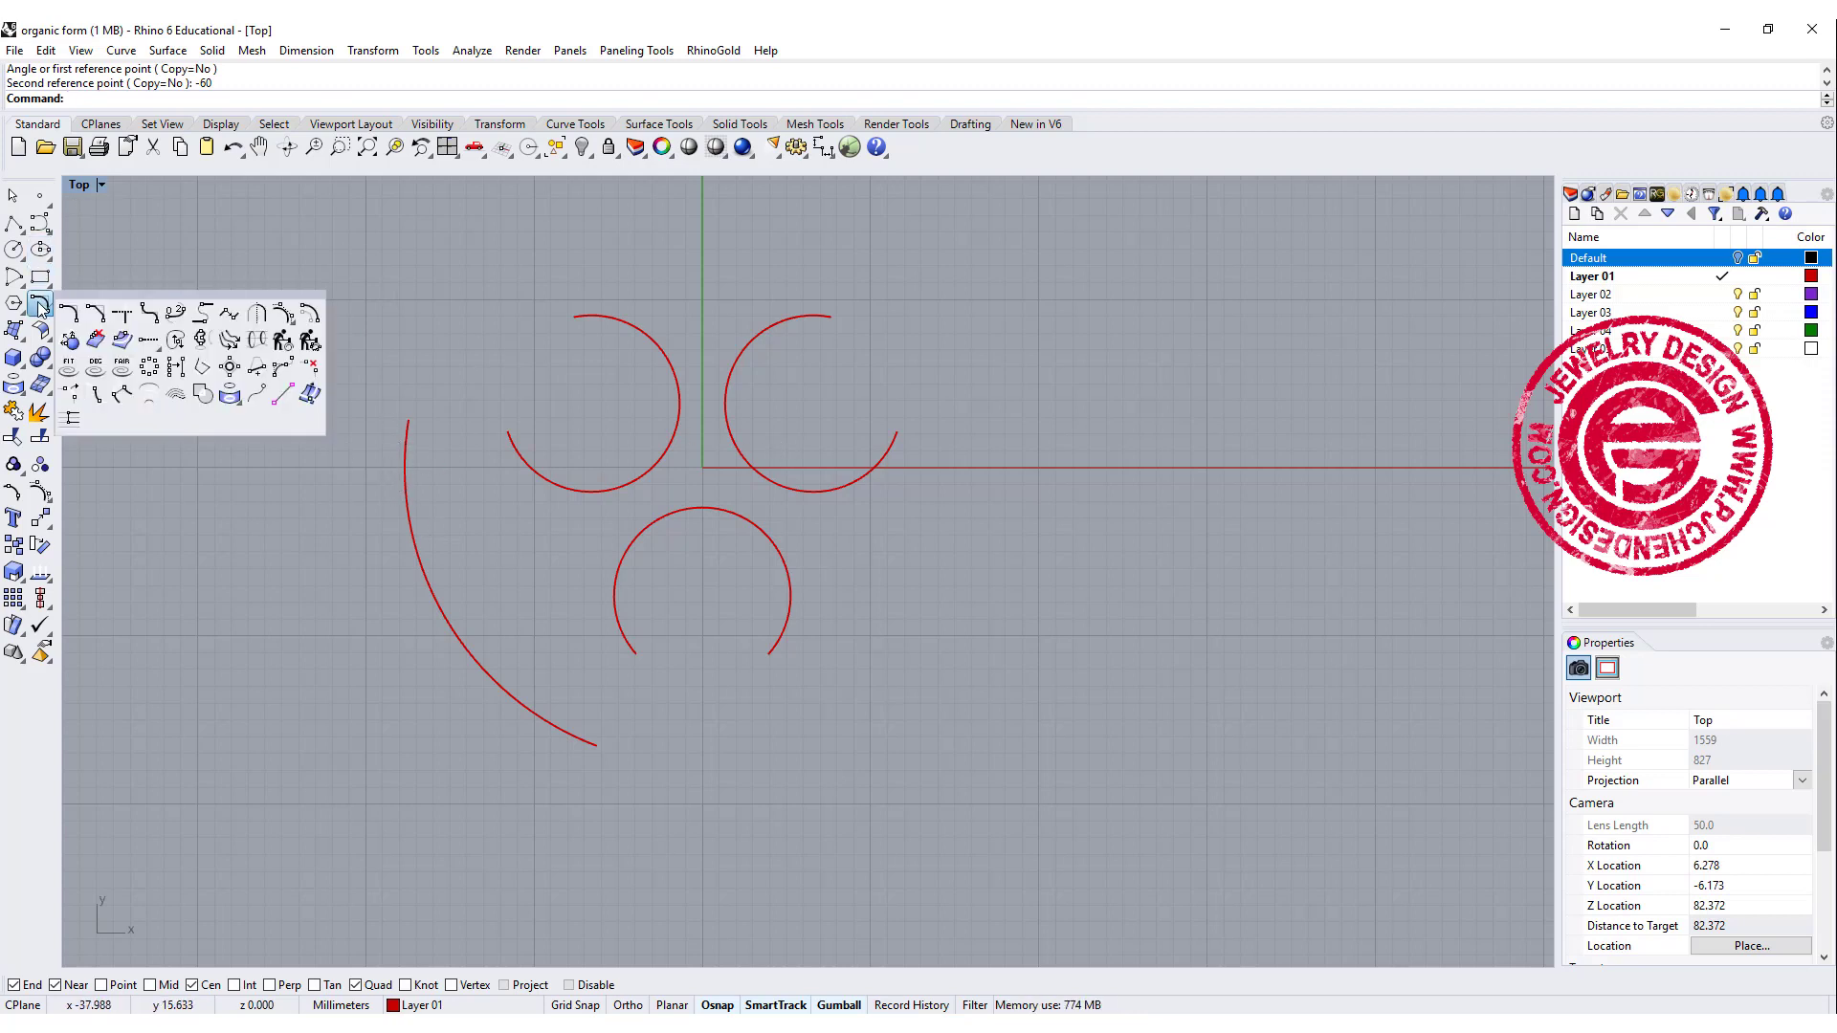
pyautogui.click(199, 319)
pyautogui.click(410, 423)
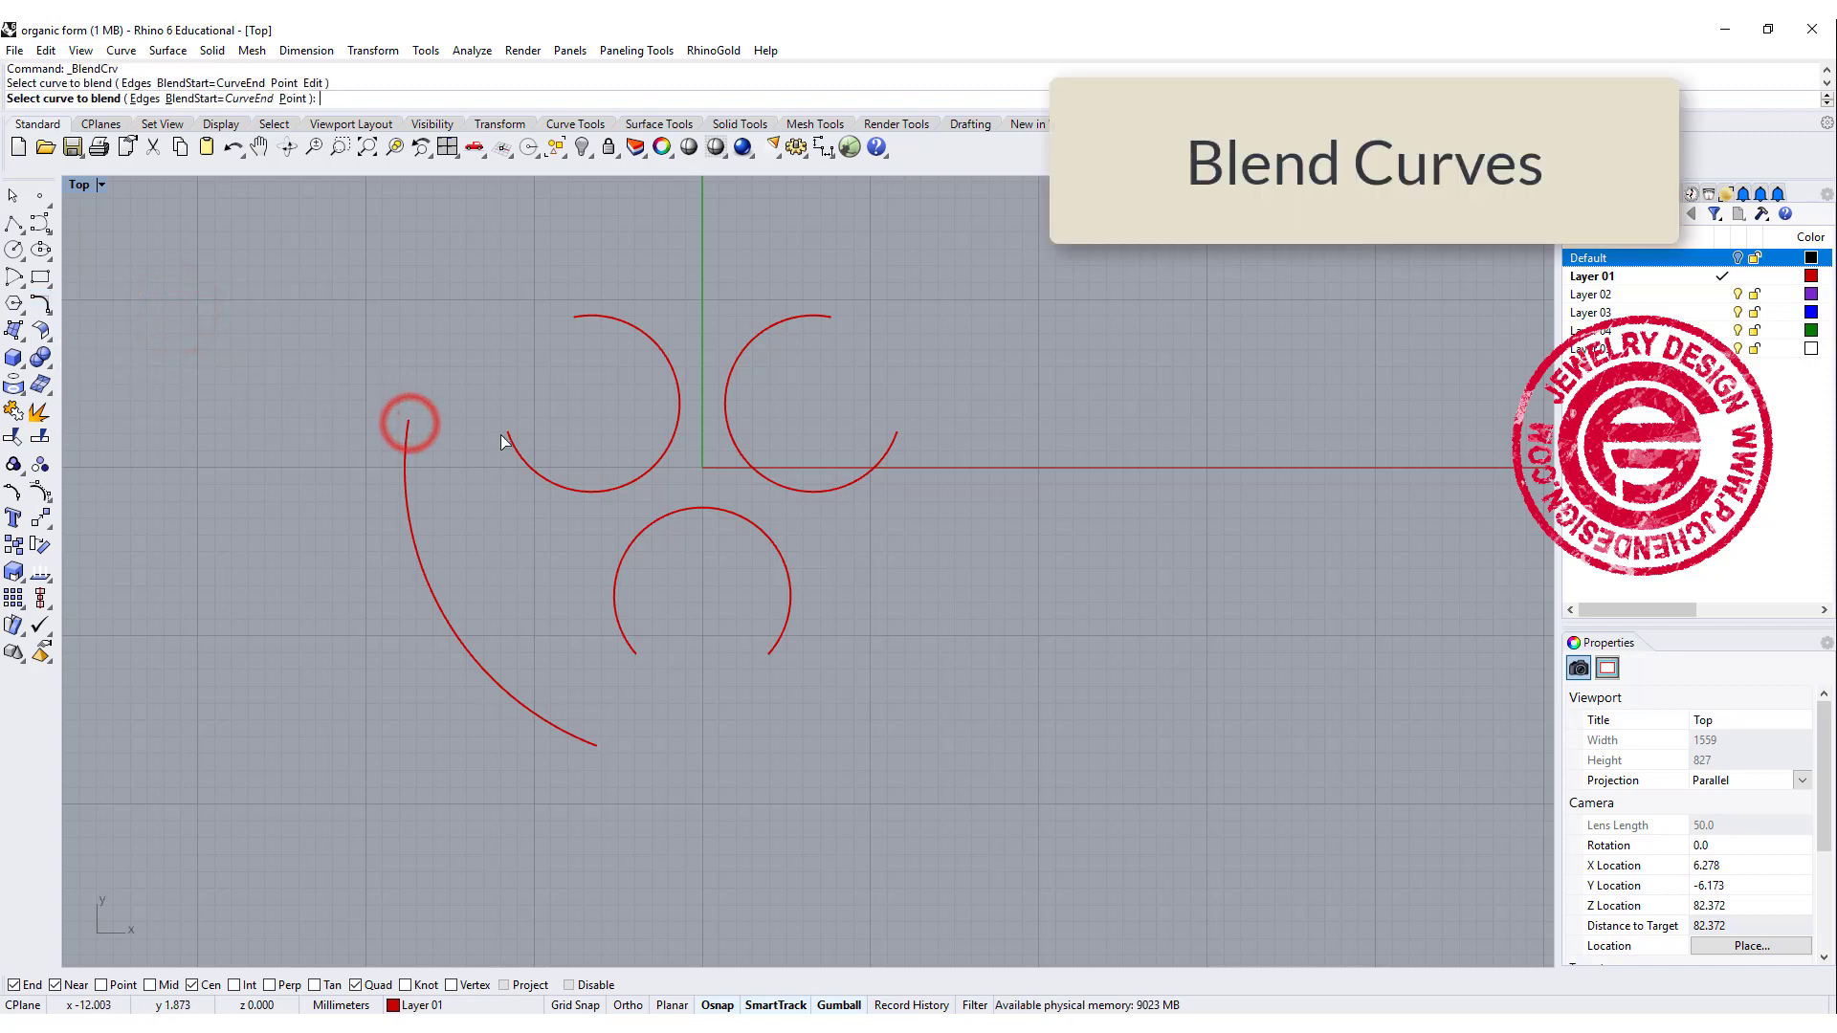
pyautogui.click(507, 433)
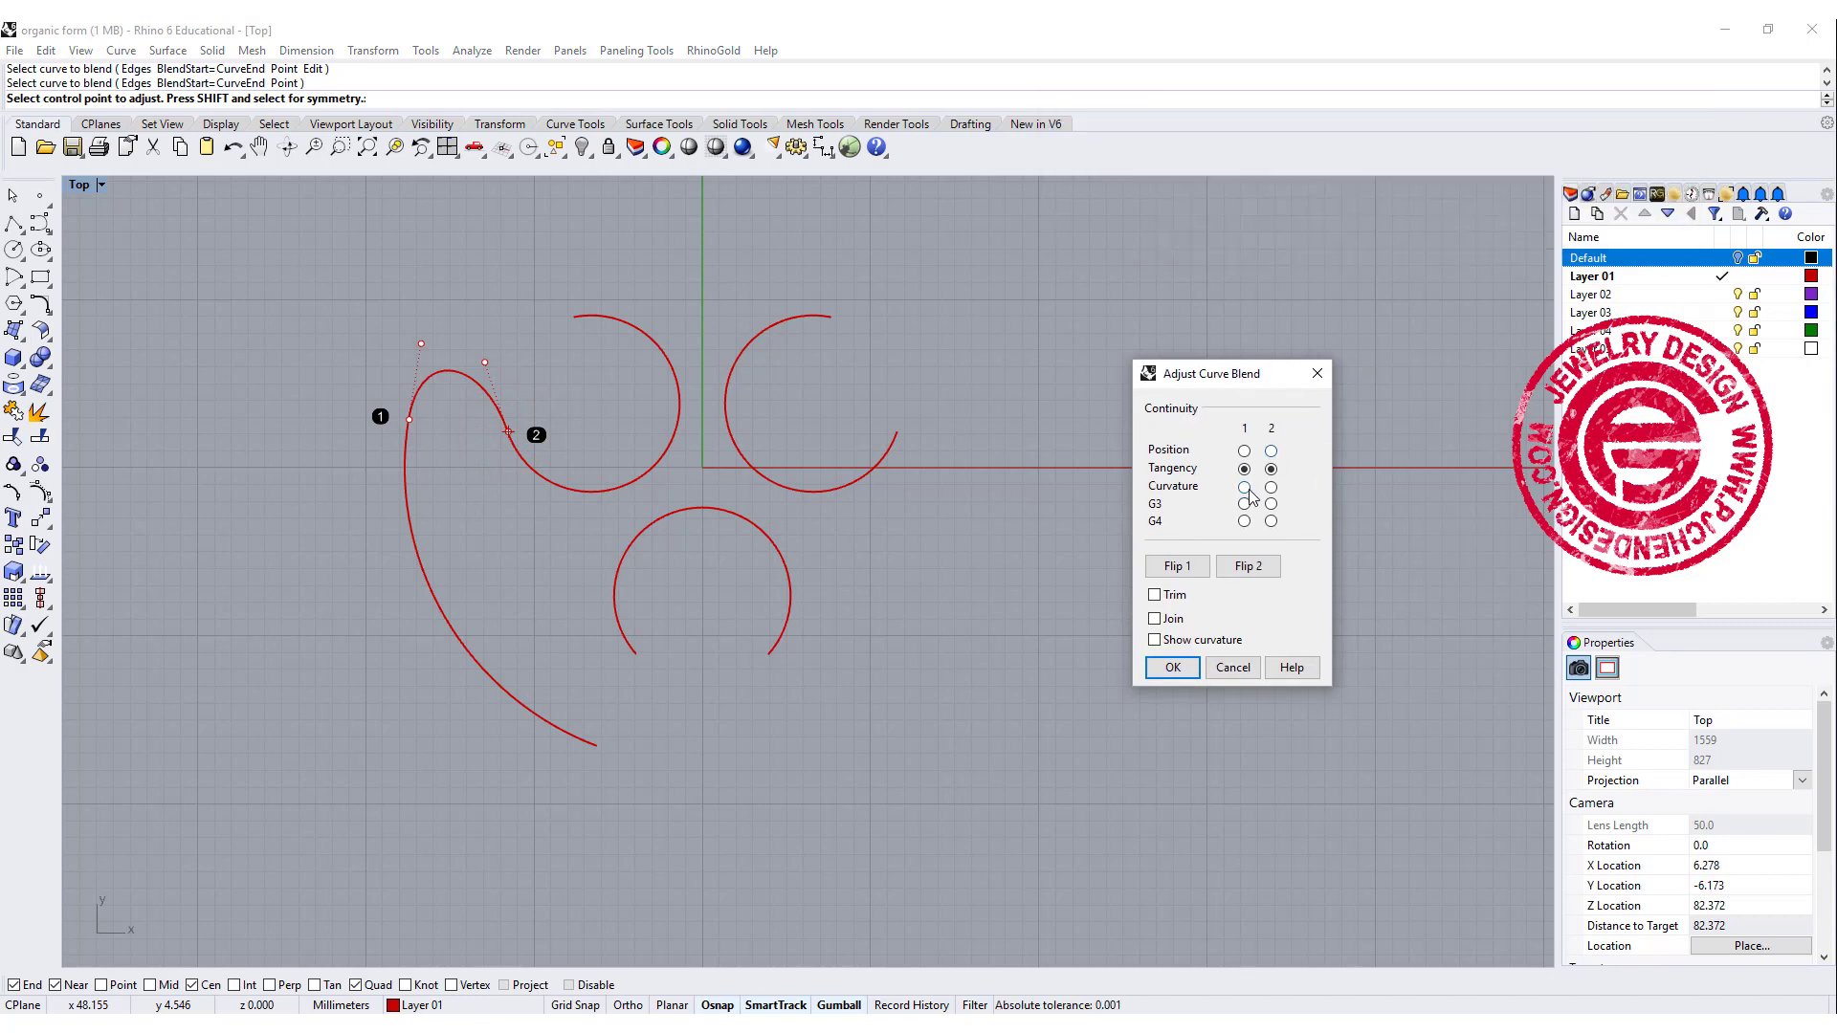
pyautogui.click(1243, 487)
pyautogui.click(1271, 487)
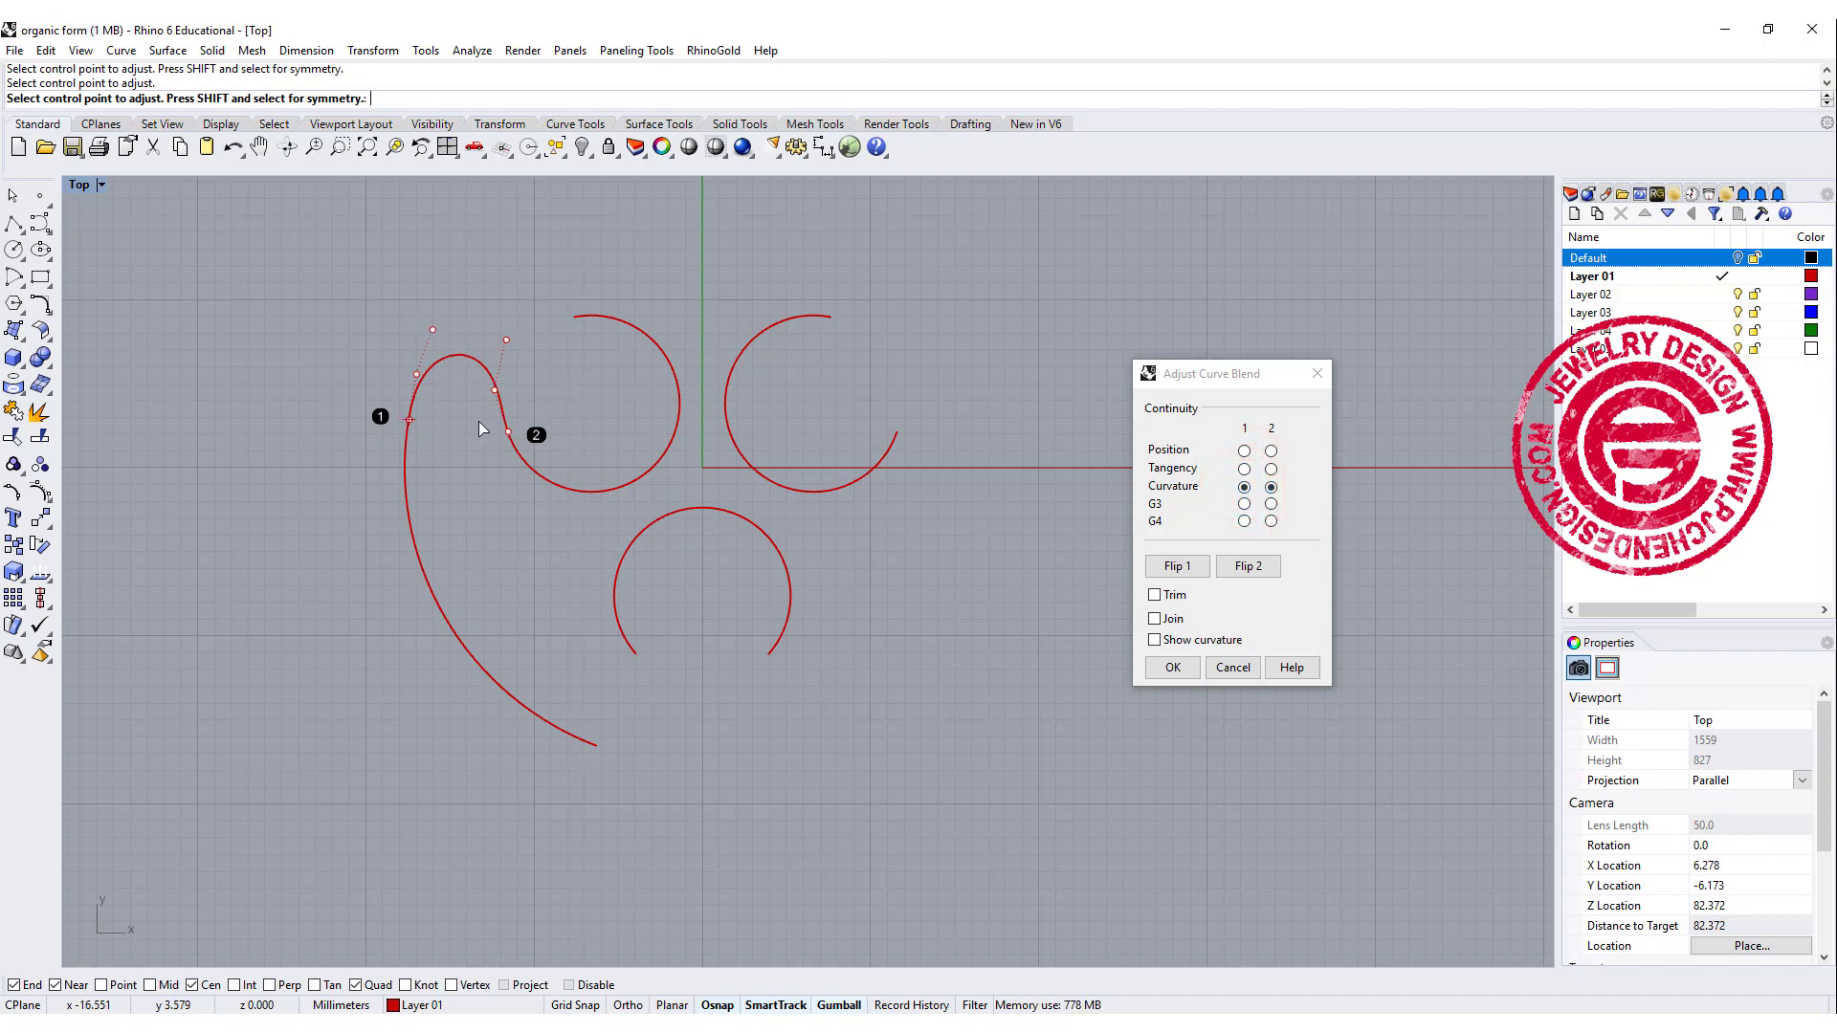
pyautogui.click(1171, 670)
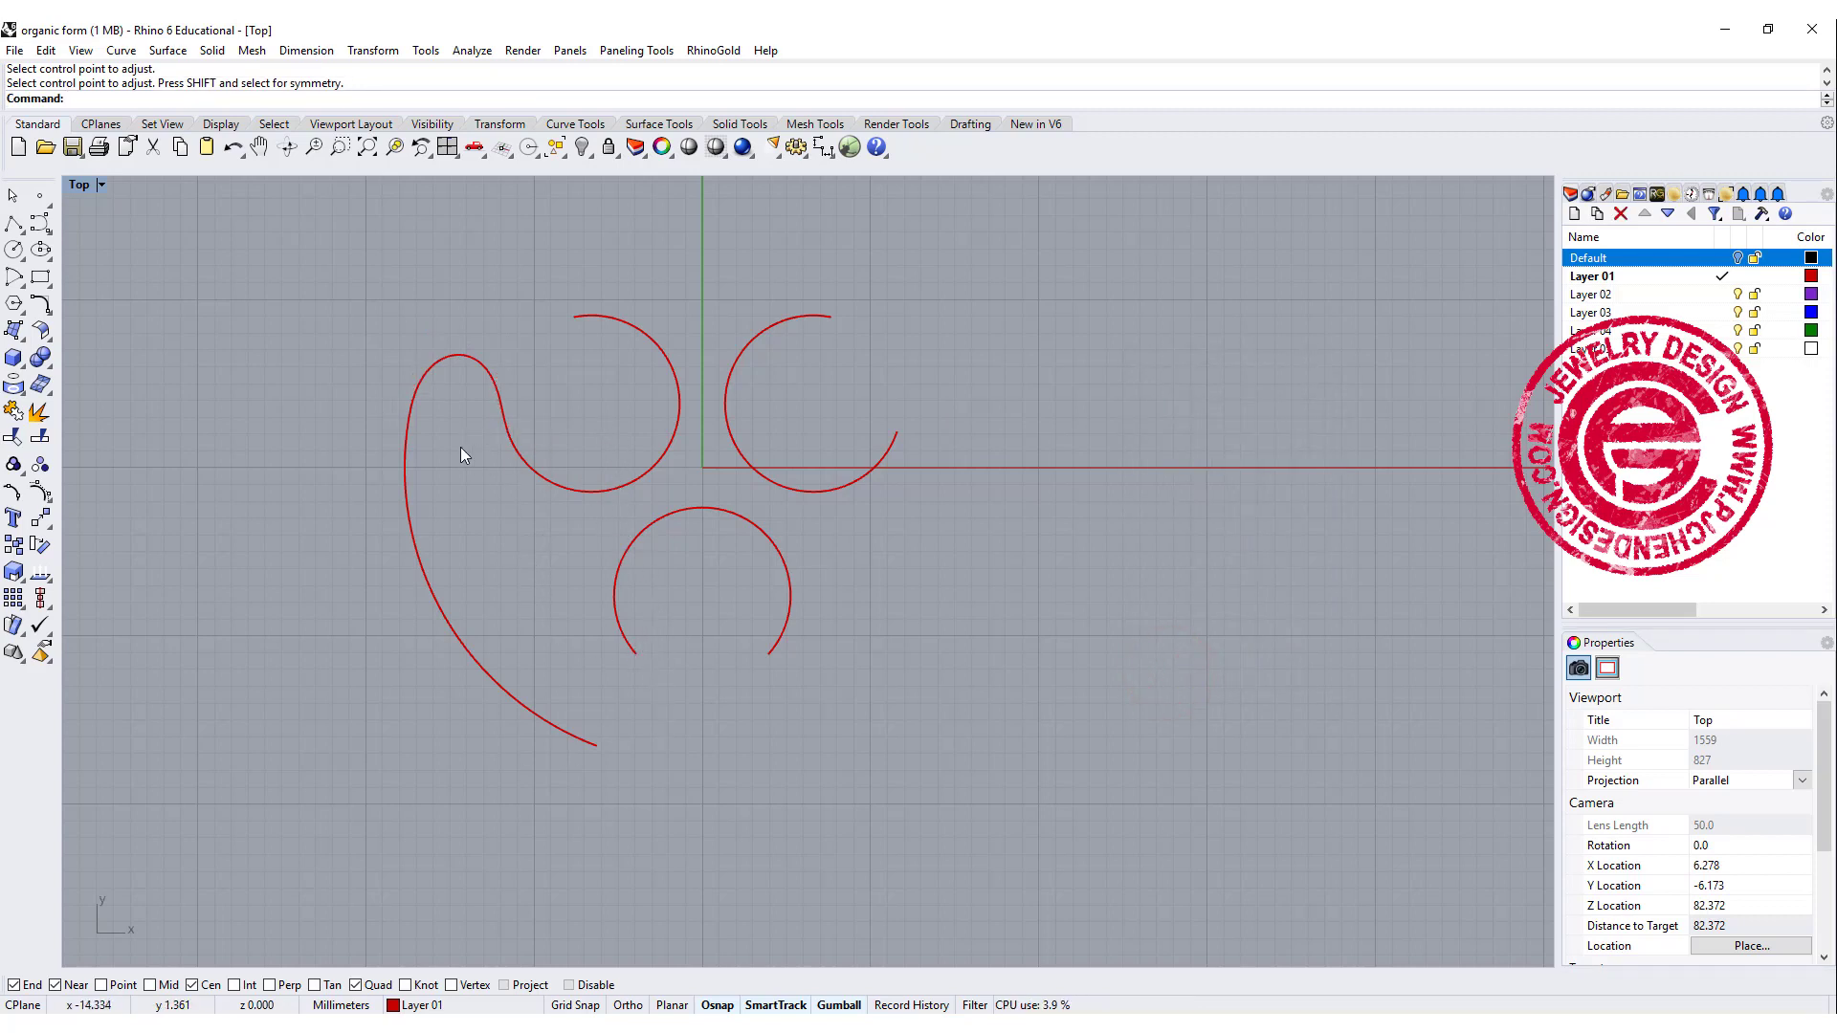
# Blend the left end of the bottom circular arc to the lower end of the large arc.
pyautogui.rightClick(596, 657)
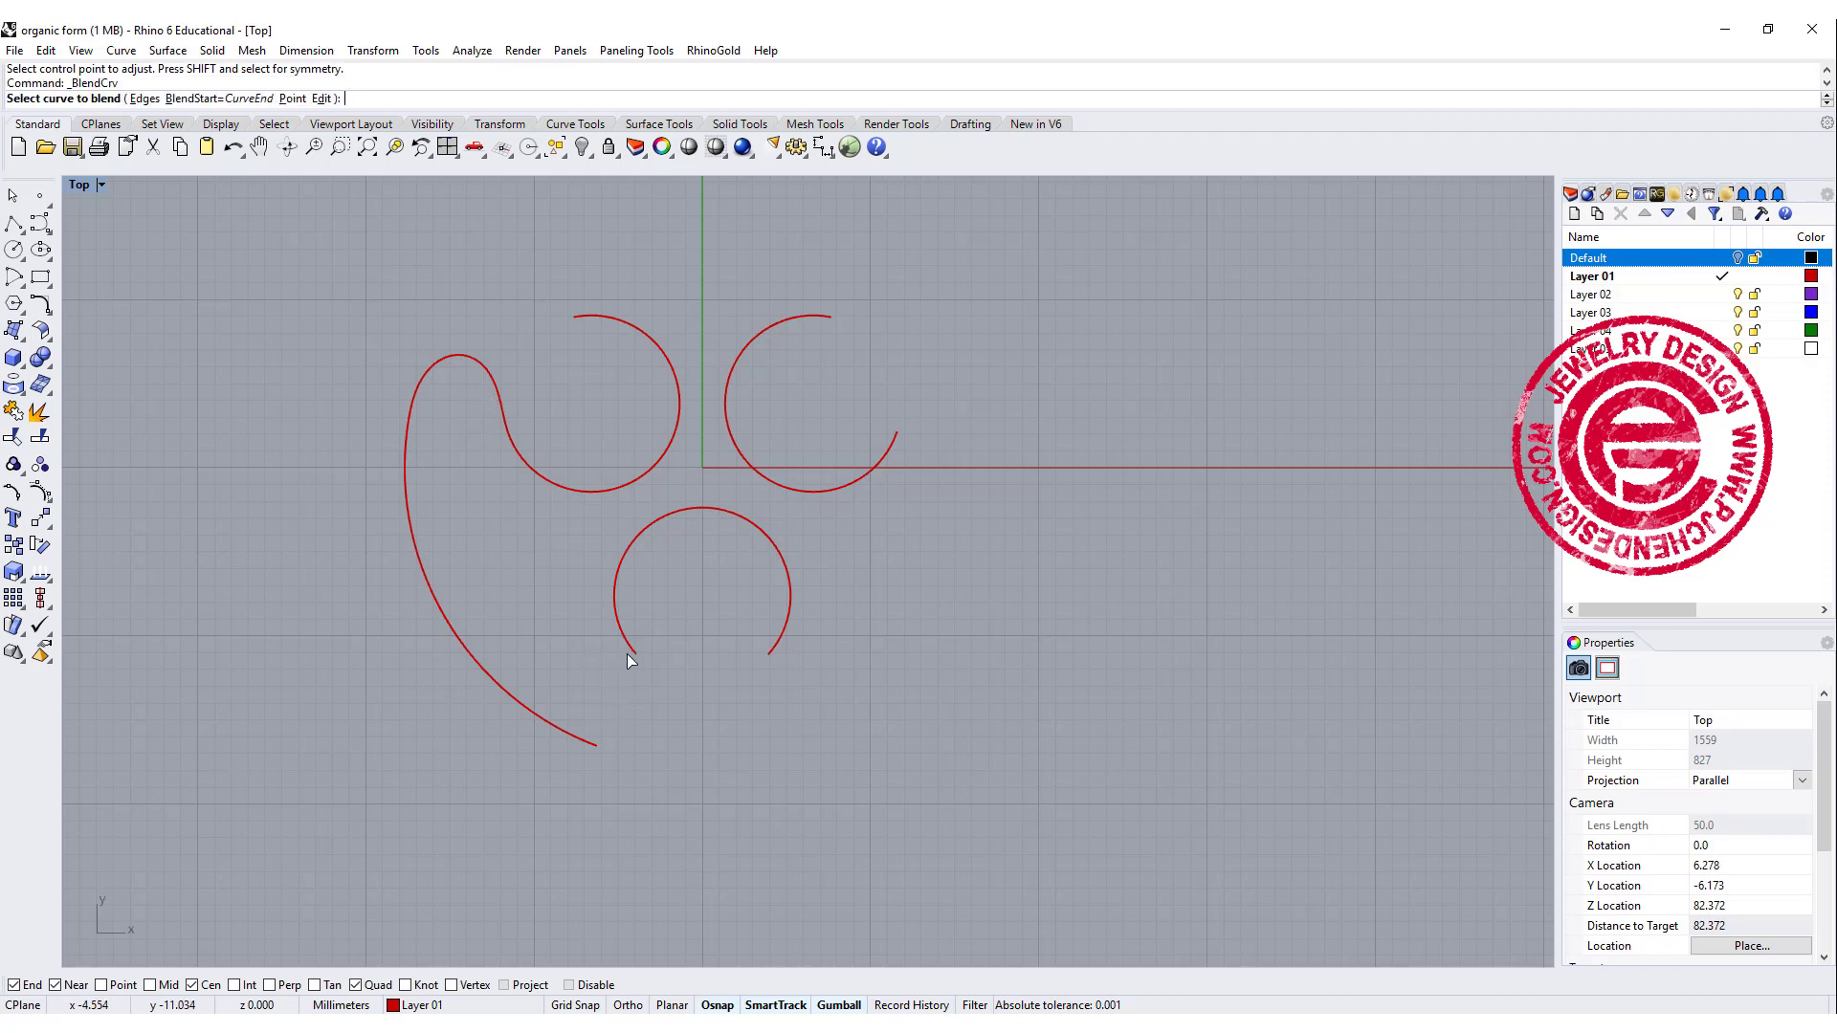
pyautogui.click(628, 652)
pyautogui.click(590, 747)
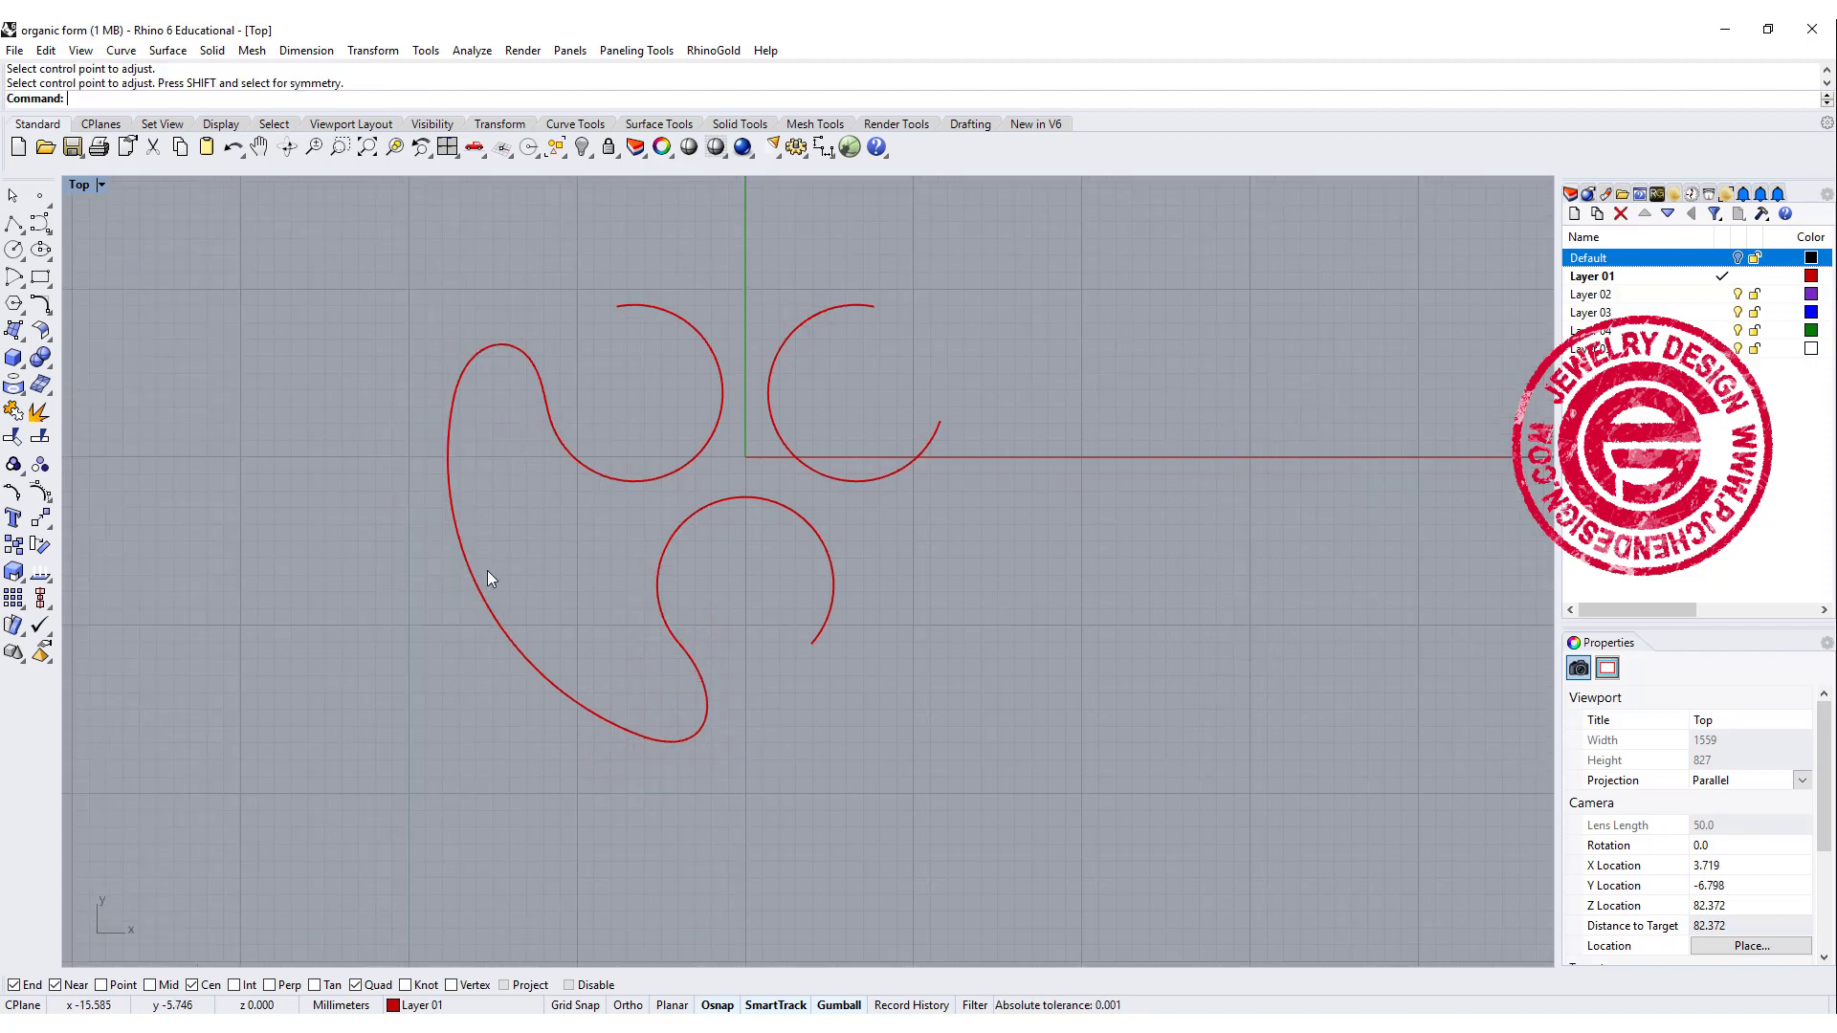
# Polar-array the large arc and its two blend curves around the origin with 3 items over 360 degrees.
pyautogui.click(471, 613)
pyautogui.moveTo(746, 766); pyautogui.dragTo(547, 724)
pyautogui.keyDown('shift'); pyautogui.click(496, 356); pyautogui.keyUp('shift')
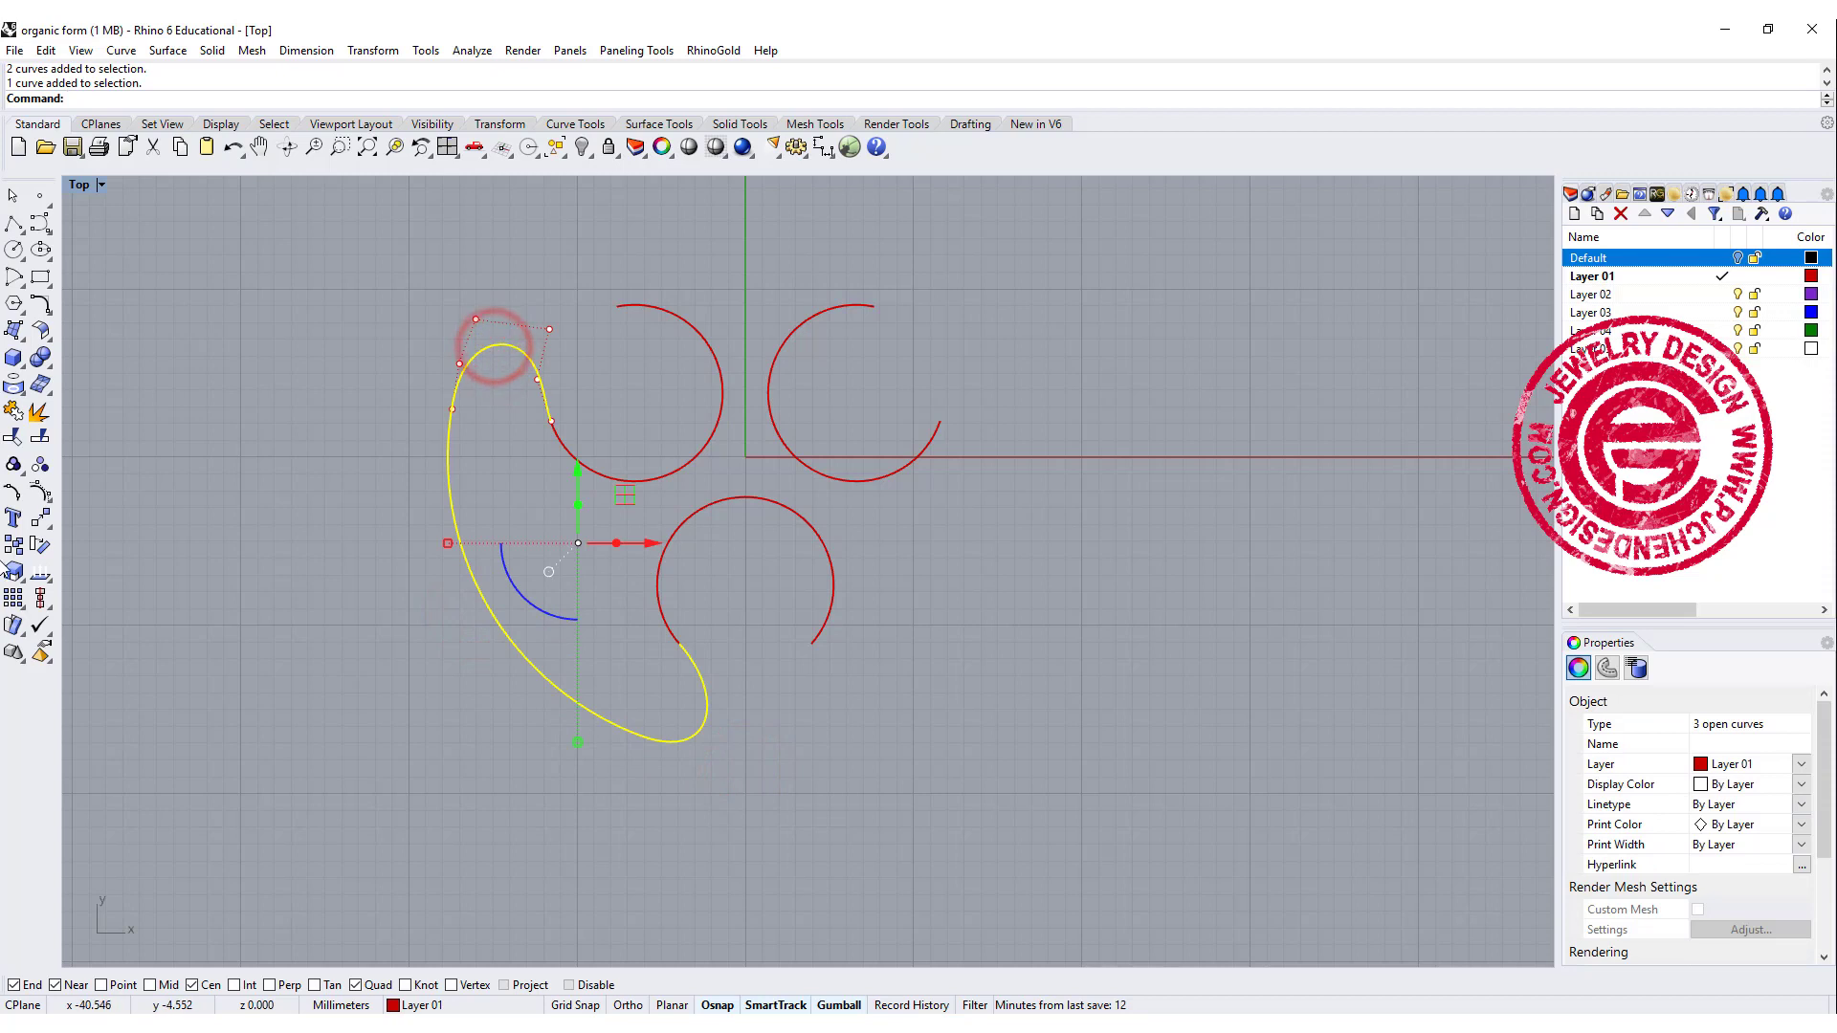
pyautogui.click(24, 611)
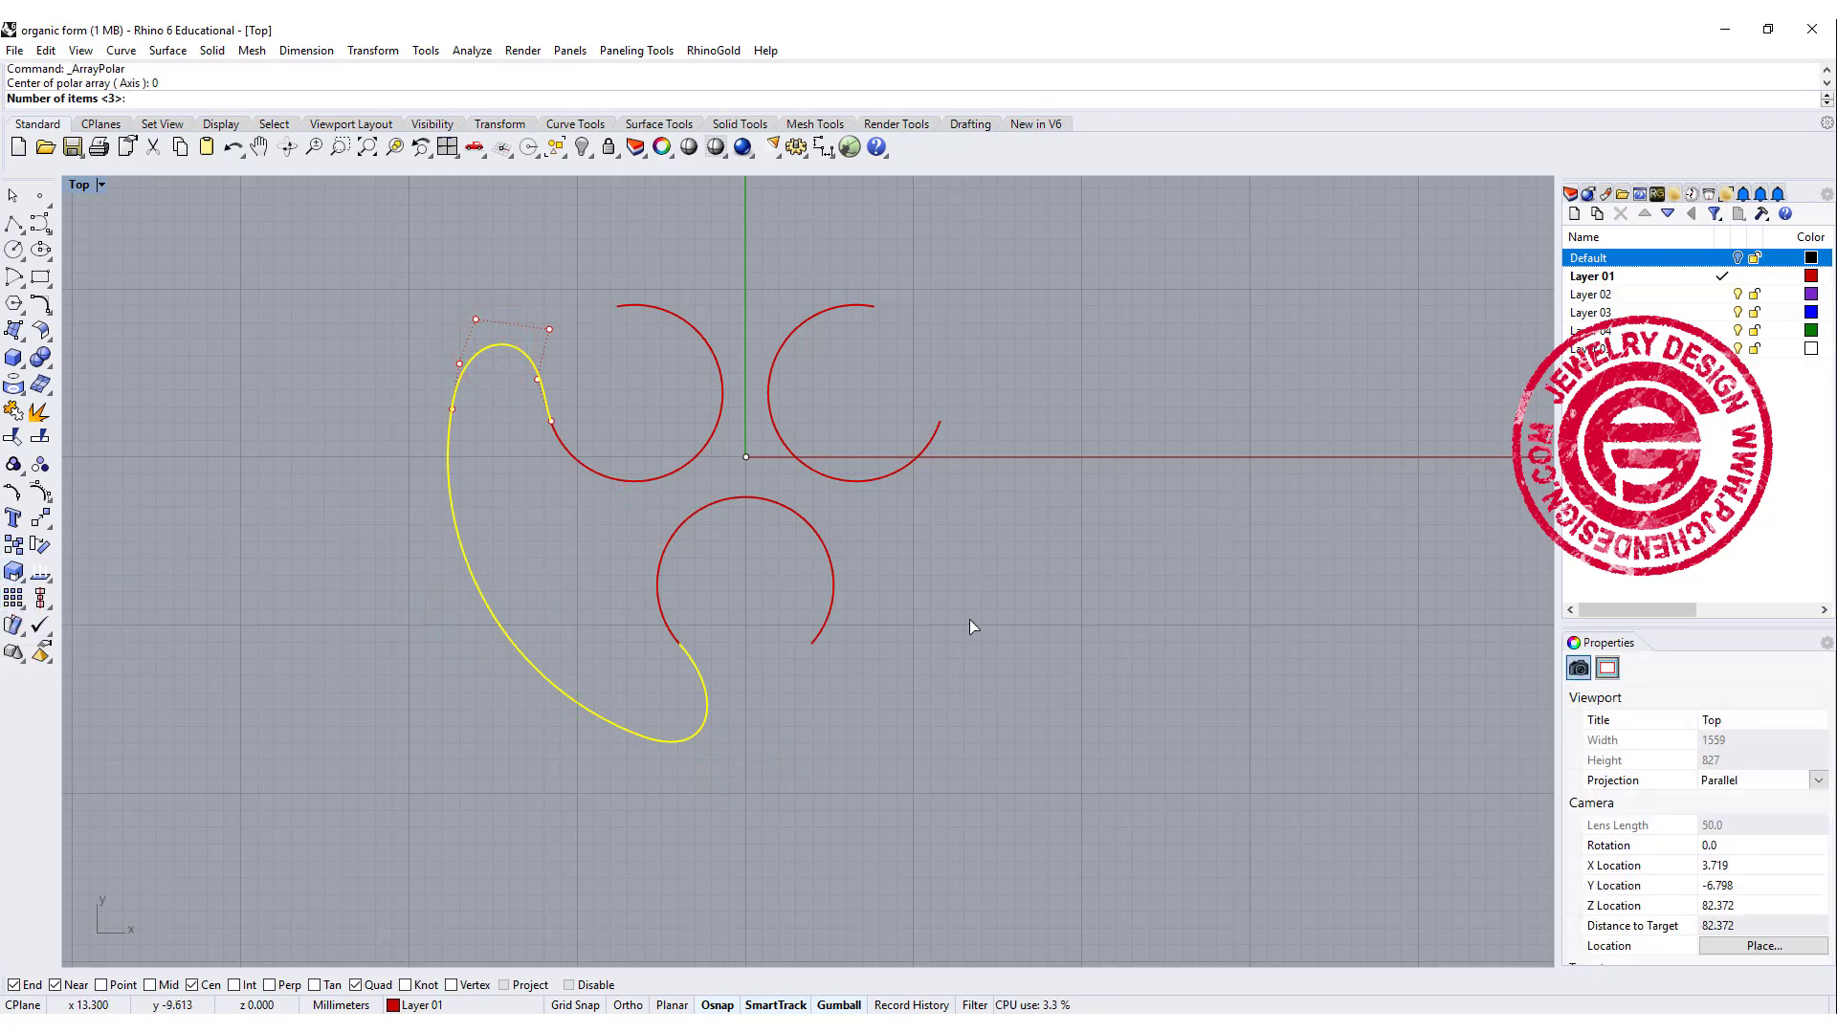
pyautogui.press('Return')
pyautogui.press('Return')
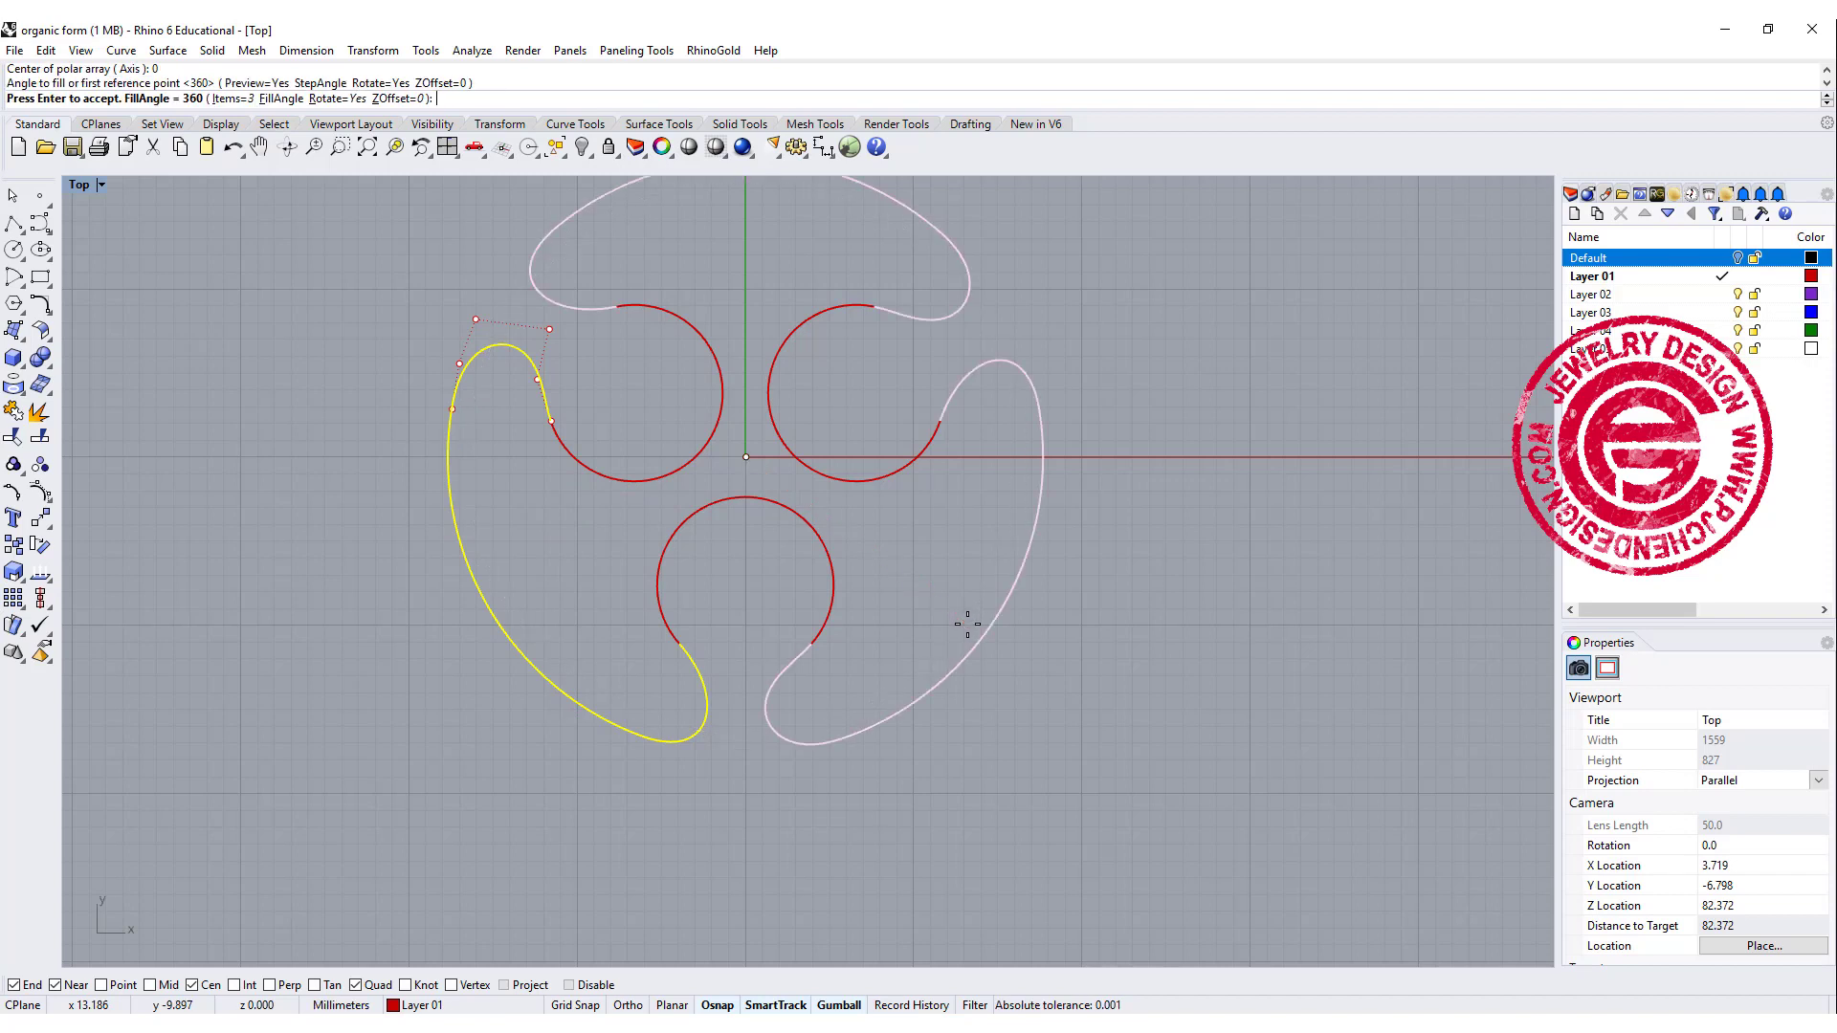
pyautogui.press('Return')
pyautogui.scroll(-4, 1127, 628)
pyautogui.moveTo(1062, 641); pyautogui.dragTo(1012, 650, button='right')
pyautogui.click(1107, 620)
pyautogui.moveTo(989, 552); pyautogui.dragTo(919, 515, button='right')
pyautogui.scroll(2, 909, 509)
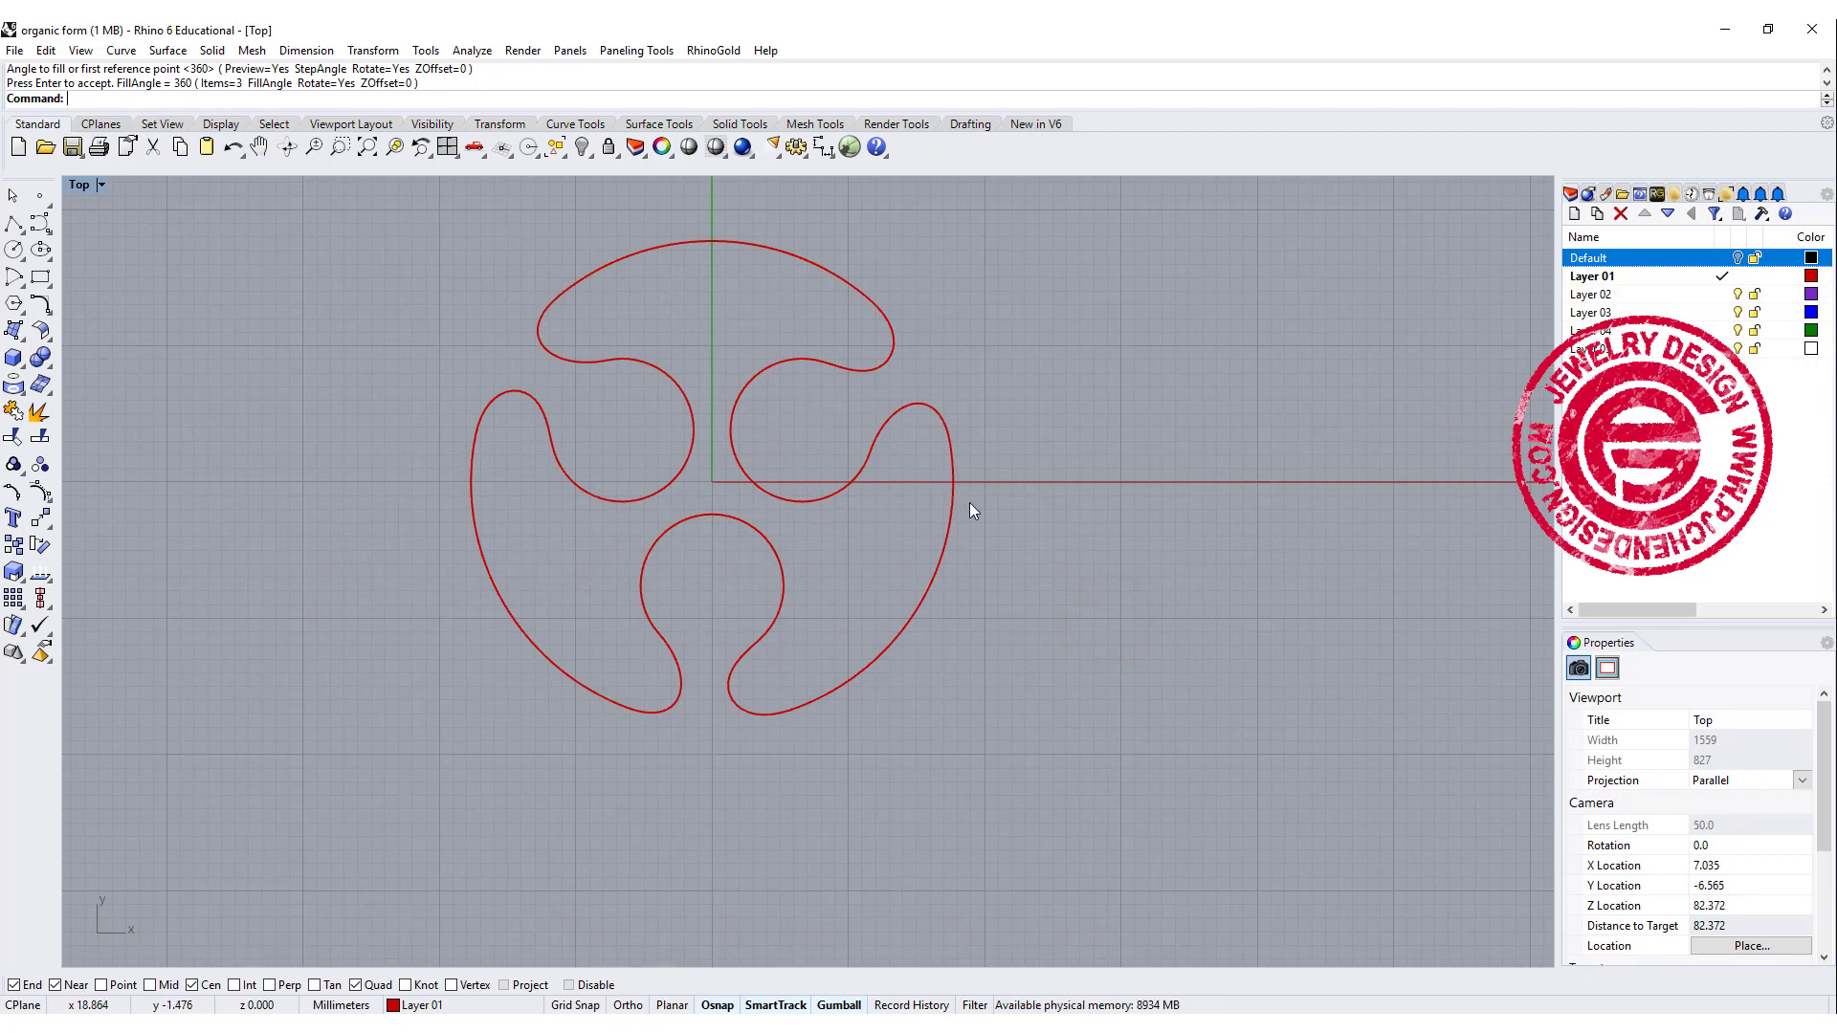
pyautogui.moveTo(968, 505); pyautogui.dragTo(963, 556, button='right')
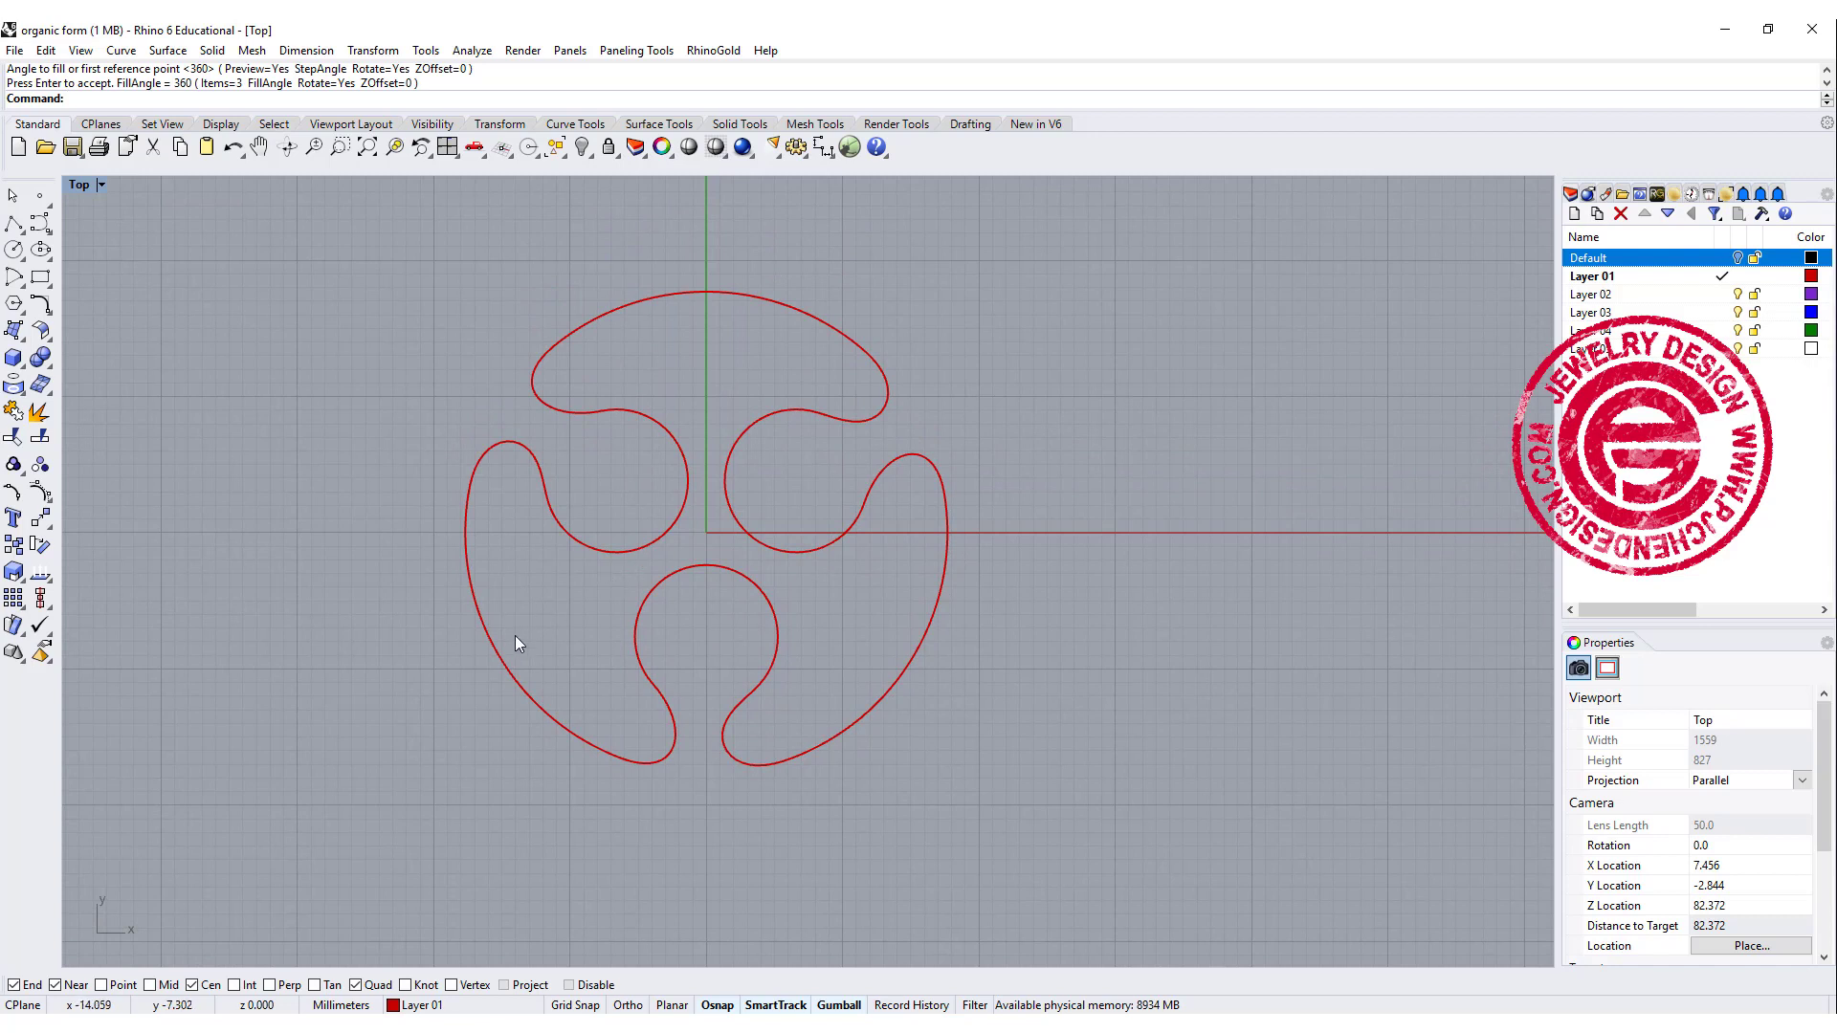
# Undo the polar array and both curve blends.
pyautogui.press('Escape')
pyautogui.hotkey('ctrl', 'z')
pyautogui.hotkey('ctrl', 'z')
# Adjust the large left arc's size and position to give a narrower lobe that bulges further from the origin.
pyautogui.click(511, 670)
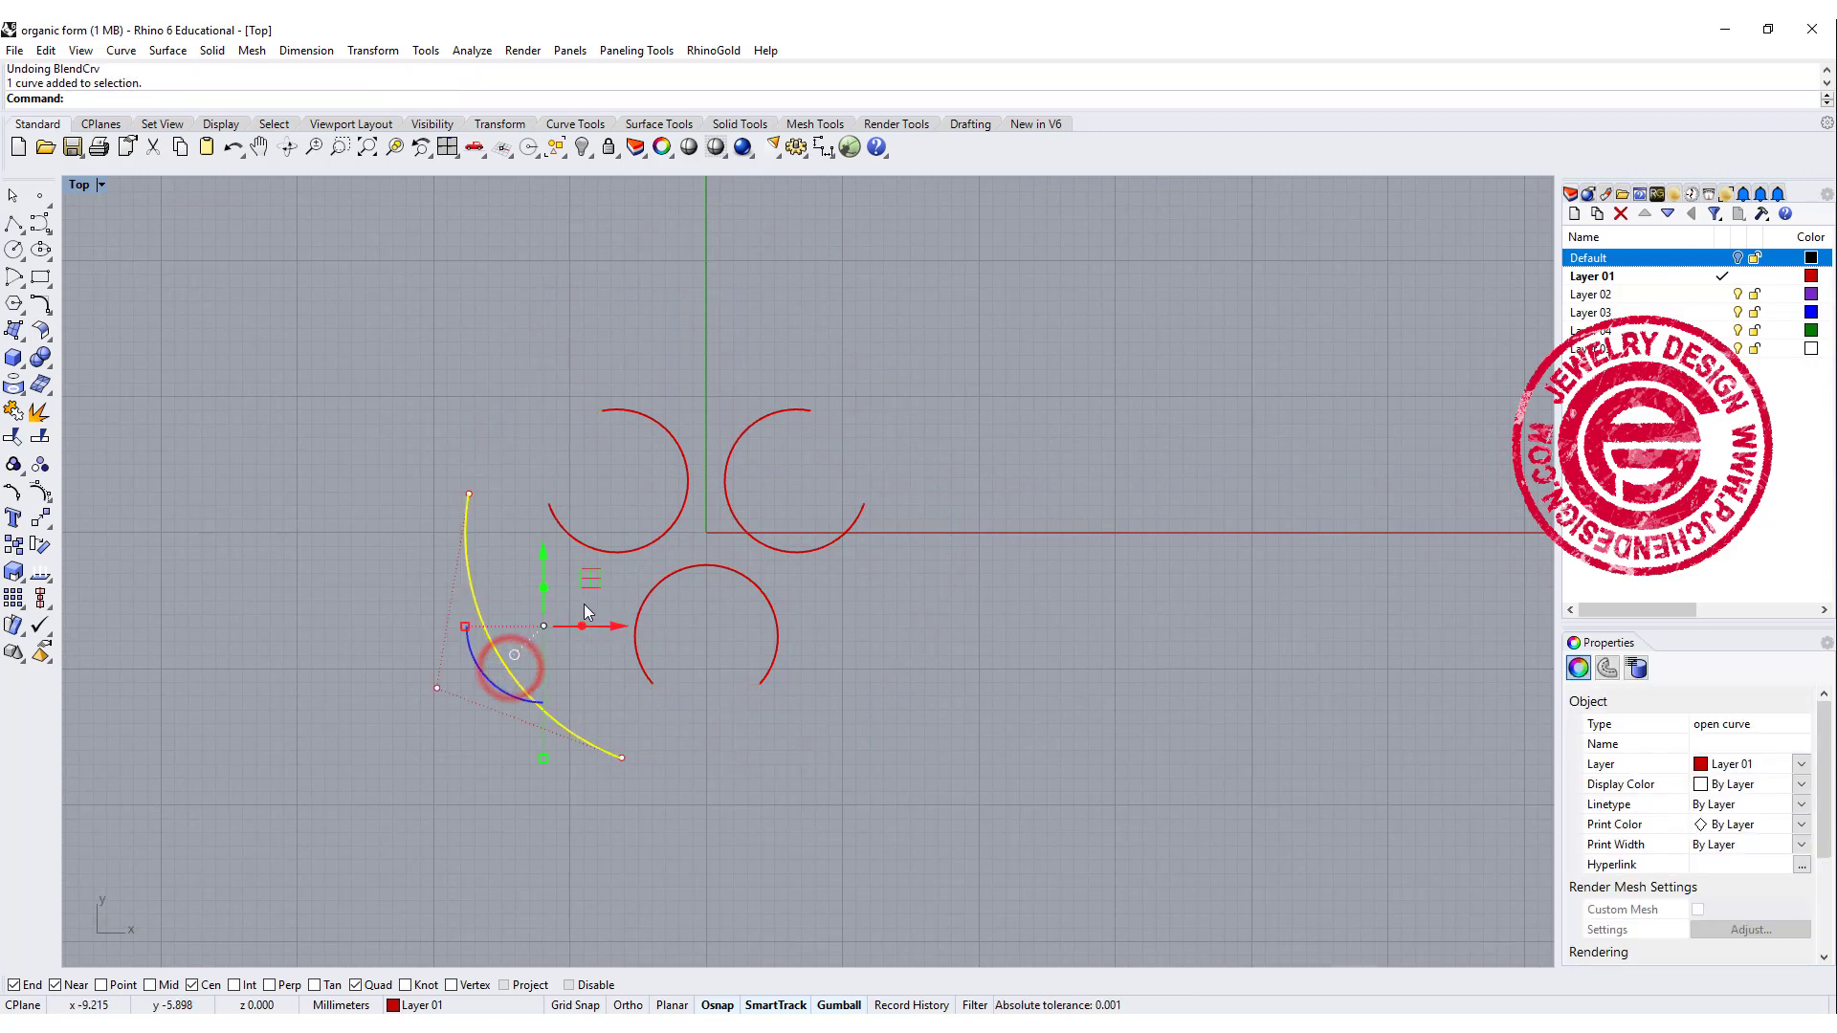
pyautogui.moveTo(587, 591)
pyautogui.mouseDown()
pyautogui.moveTo(542, 615)
pyautogui.moveTo(619, 575)
pyautogui.moveTo(580, 586)
pyautogui.mouseUp()
pyautogui.click(799, 753)
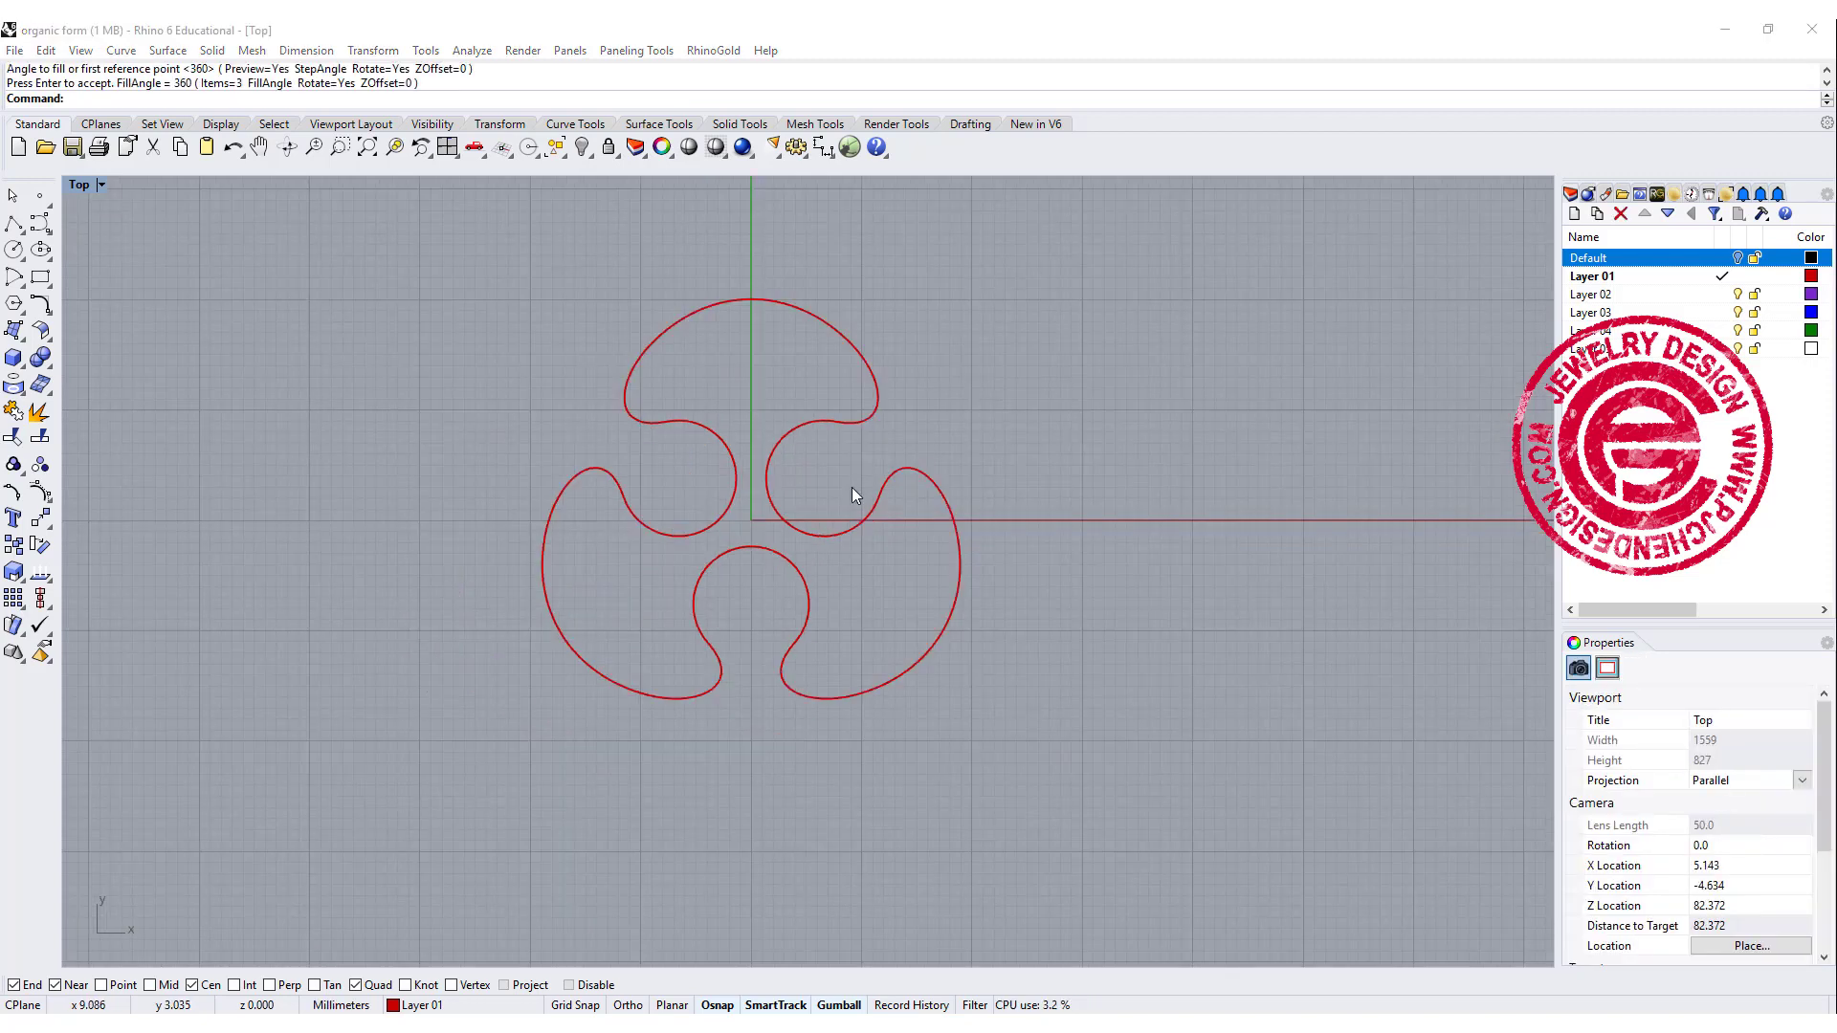
# Join all twelve curves of the three-lobed outline into one closed curve.
pyautogui.moveTo(852, 486); pyautogui.dragTo(960, 493, button='right')
pyautogui.scroll(2, 824, 555)
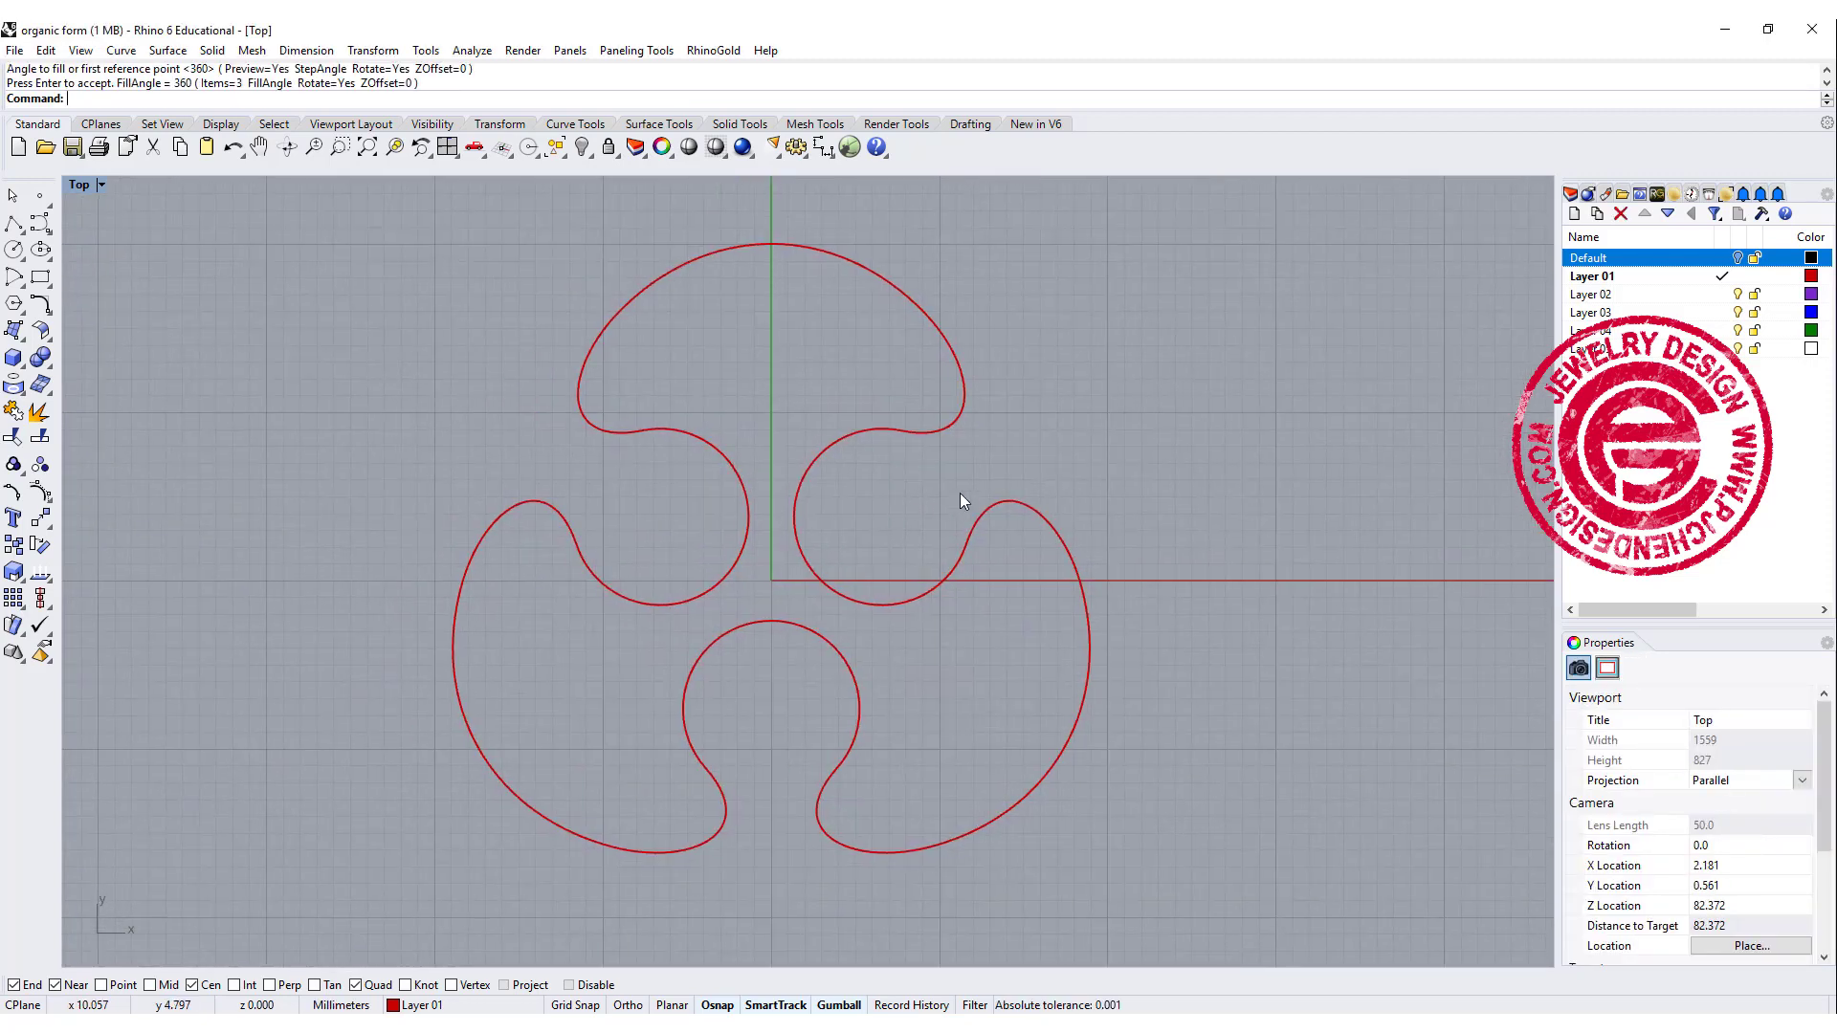
pyautogui.click(731, 568)
pyautogui.click(612, 428)
pyautogui.click(854, 431)
pyautogui.click(951, 419)
pyautogui.click(1128, 424)
pyautogui.scroll(-2, 1127, 498)
pyautogui.moveTo(1134, 551); pyautogui.dragTo(1089, 500, button='right')
pyautogui.moveTo(1201, 708); pyautogui.dragTo(719, 442)
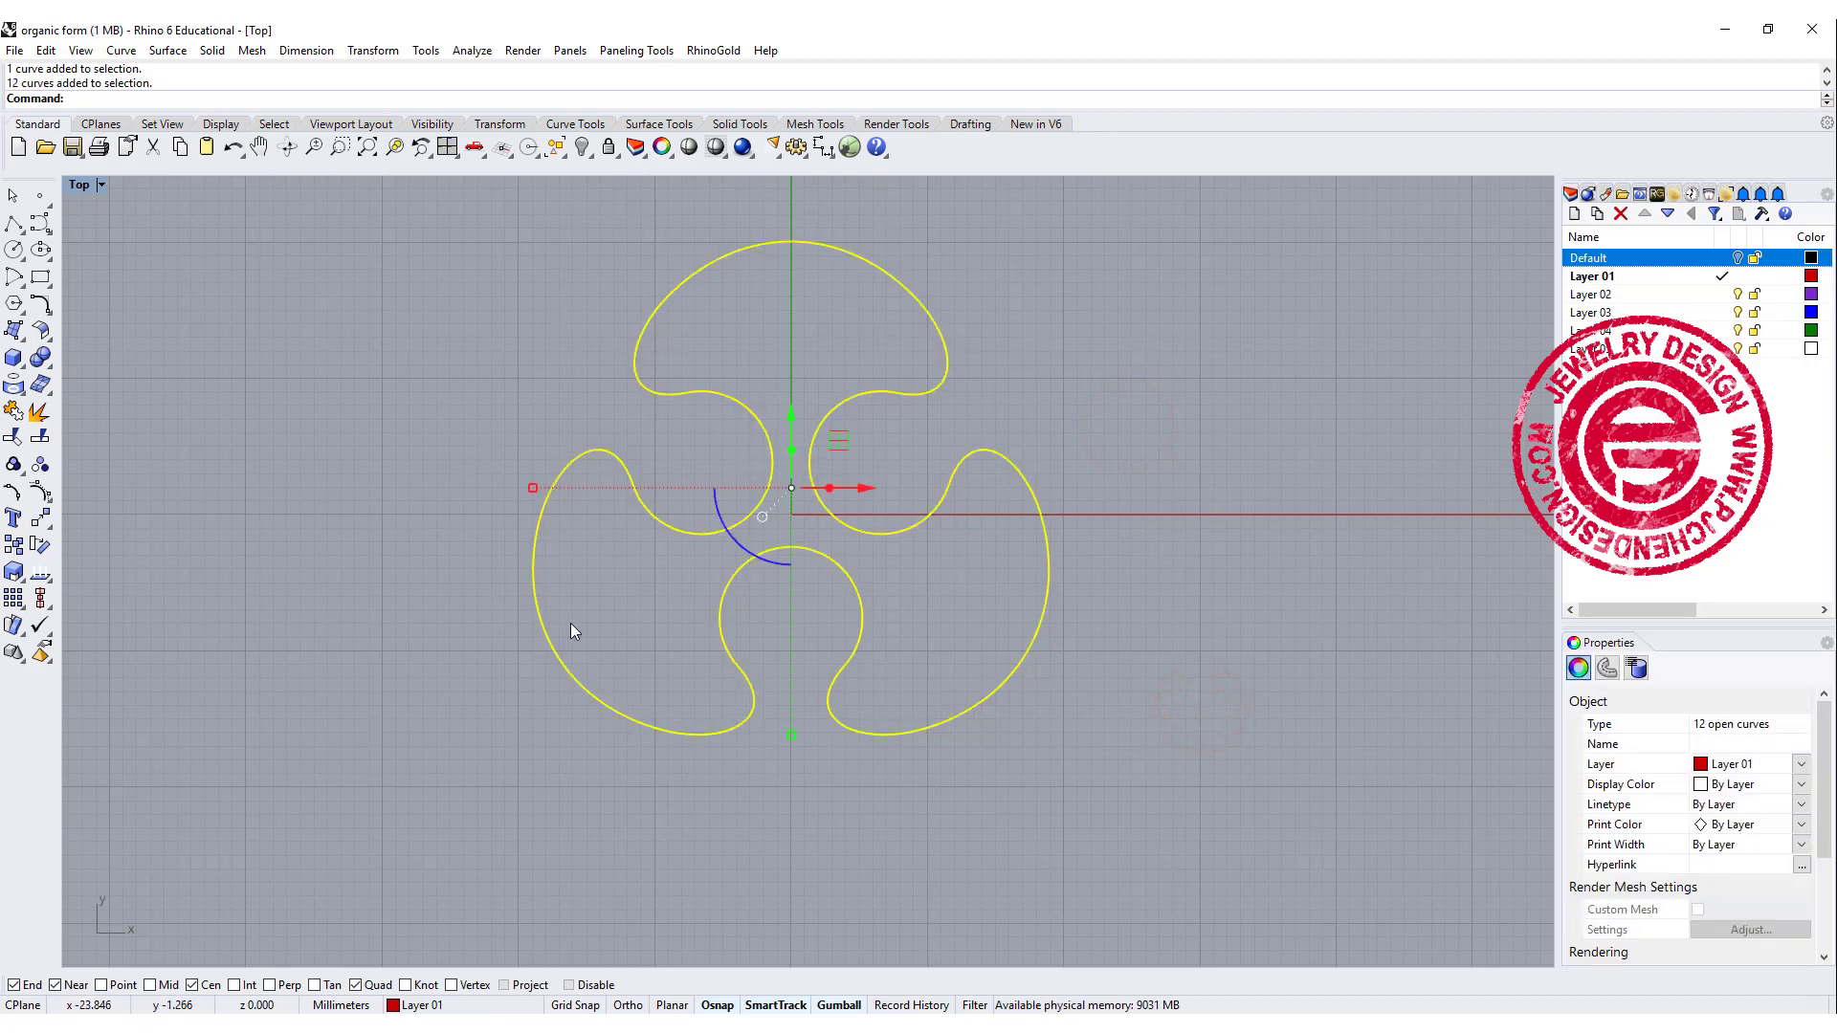
pyautogui.click(17, 411)
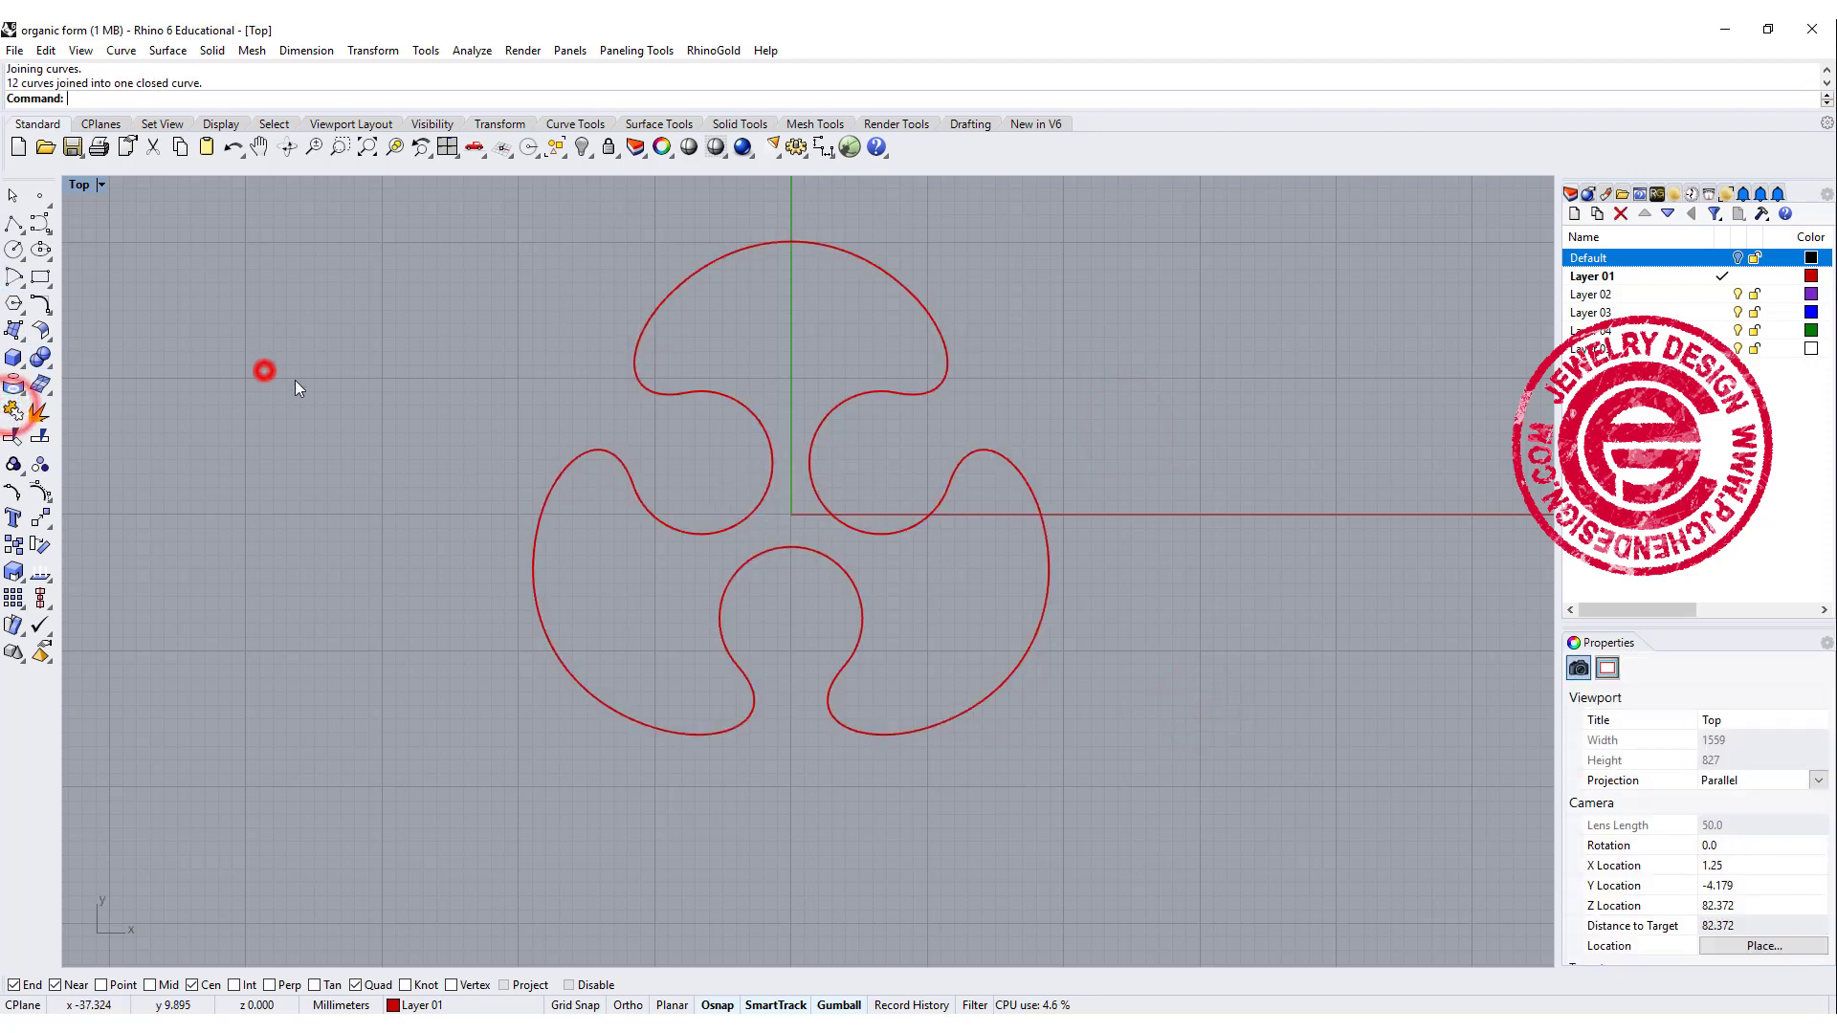
# Draw a free-form, S-shaped control-point curve with five points in the empty area right of the three-lobed outline.
pyautogui.moveTo(325, 376); pyautogui.dragTo(163, 400, button='right')
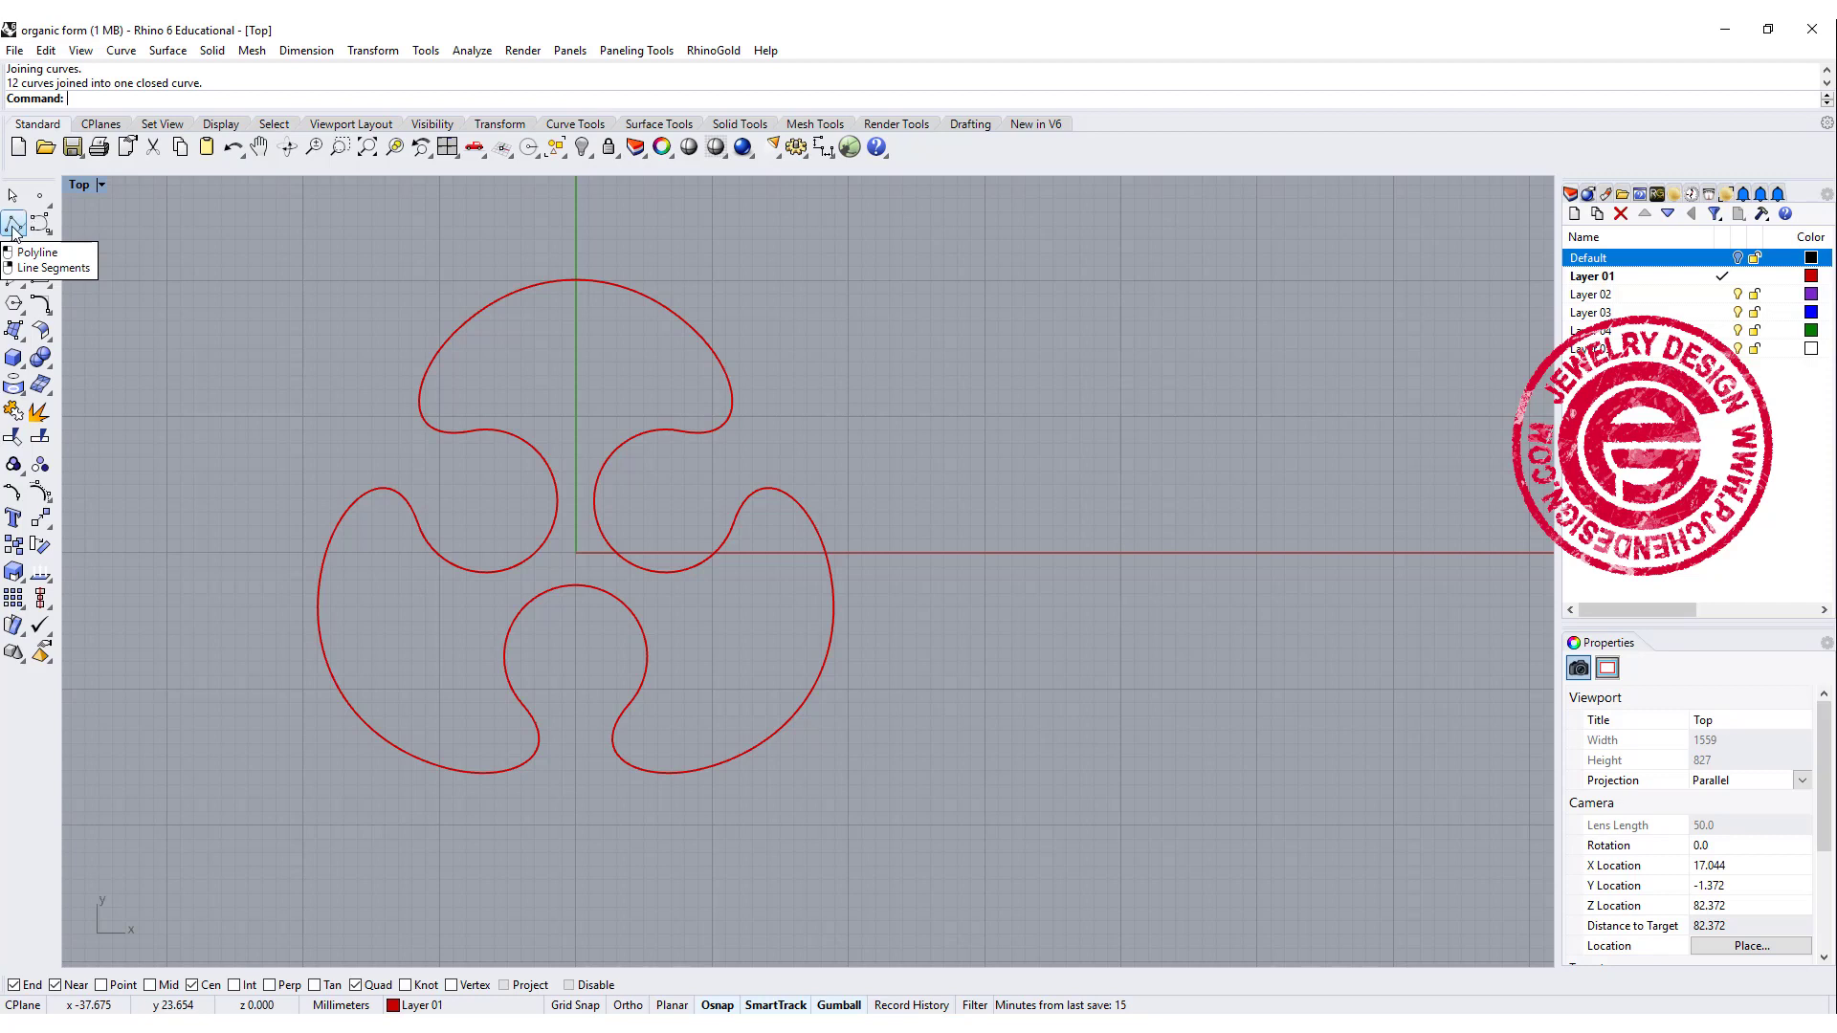
pyautogui.click(40, 223)
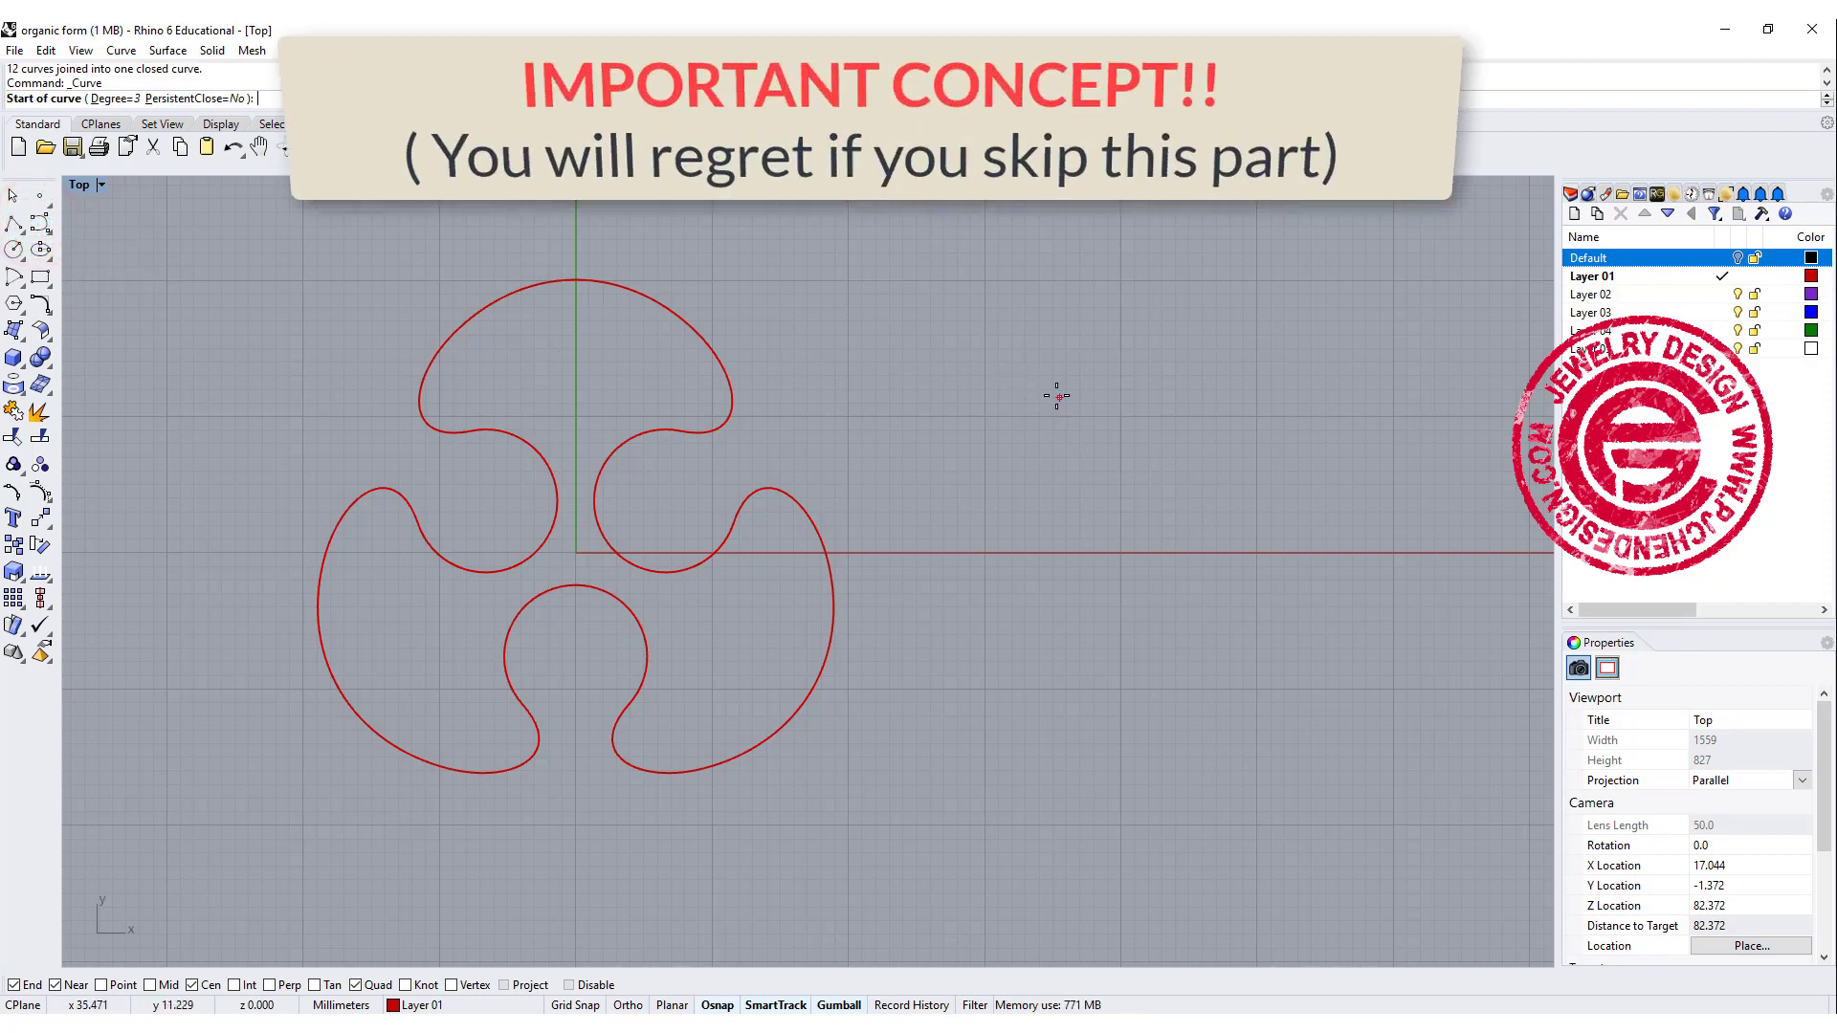
pyautogui.click(984, 390)
pyautogui.click(1086, 331)
pyautogui.click(1177, 412)
pyautogui.click(1217, 501)
pyautogui.click(1324, 514)
pyautogui.press('Return')
# Draw a second five-point control-point curve starting at the first free-form curve's right end and bending downward.
pyautogui.moveTo(1149, 588); pyautogui.dragTo(797, 541, button='right')
pyautogui.press('Return')
pyautogui.click(976, 471)
pyautogui.click(1127, 471)
pyautogui.click(1177, 536)
pyautogui.click(1127, 658)
pyautogui.click(1057, 723)
pyautogui.press('Return')
# Join the two free-form curves into one open curve and select the joined curve.
pyautogui.click(1049, 472)
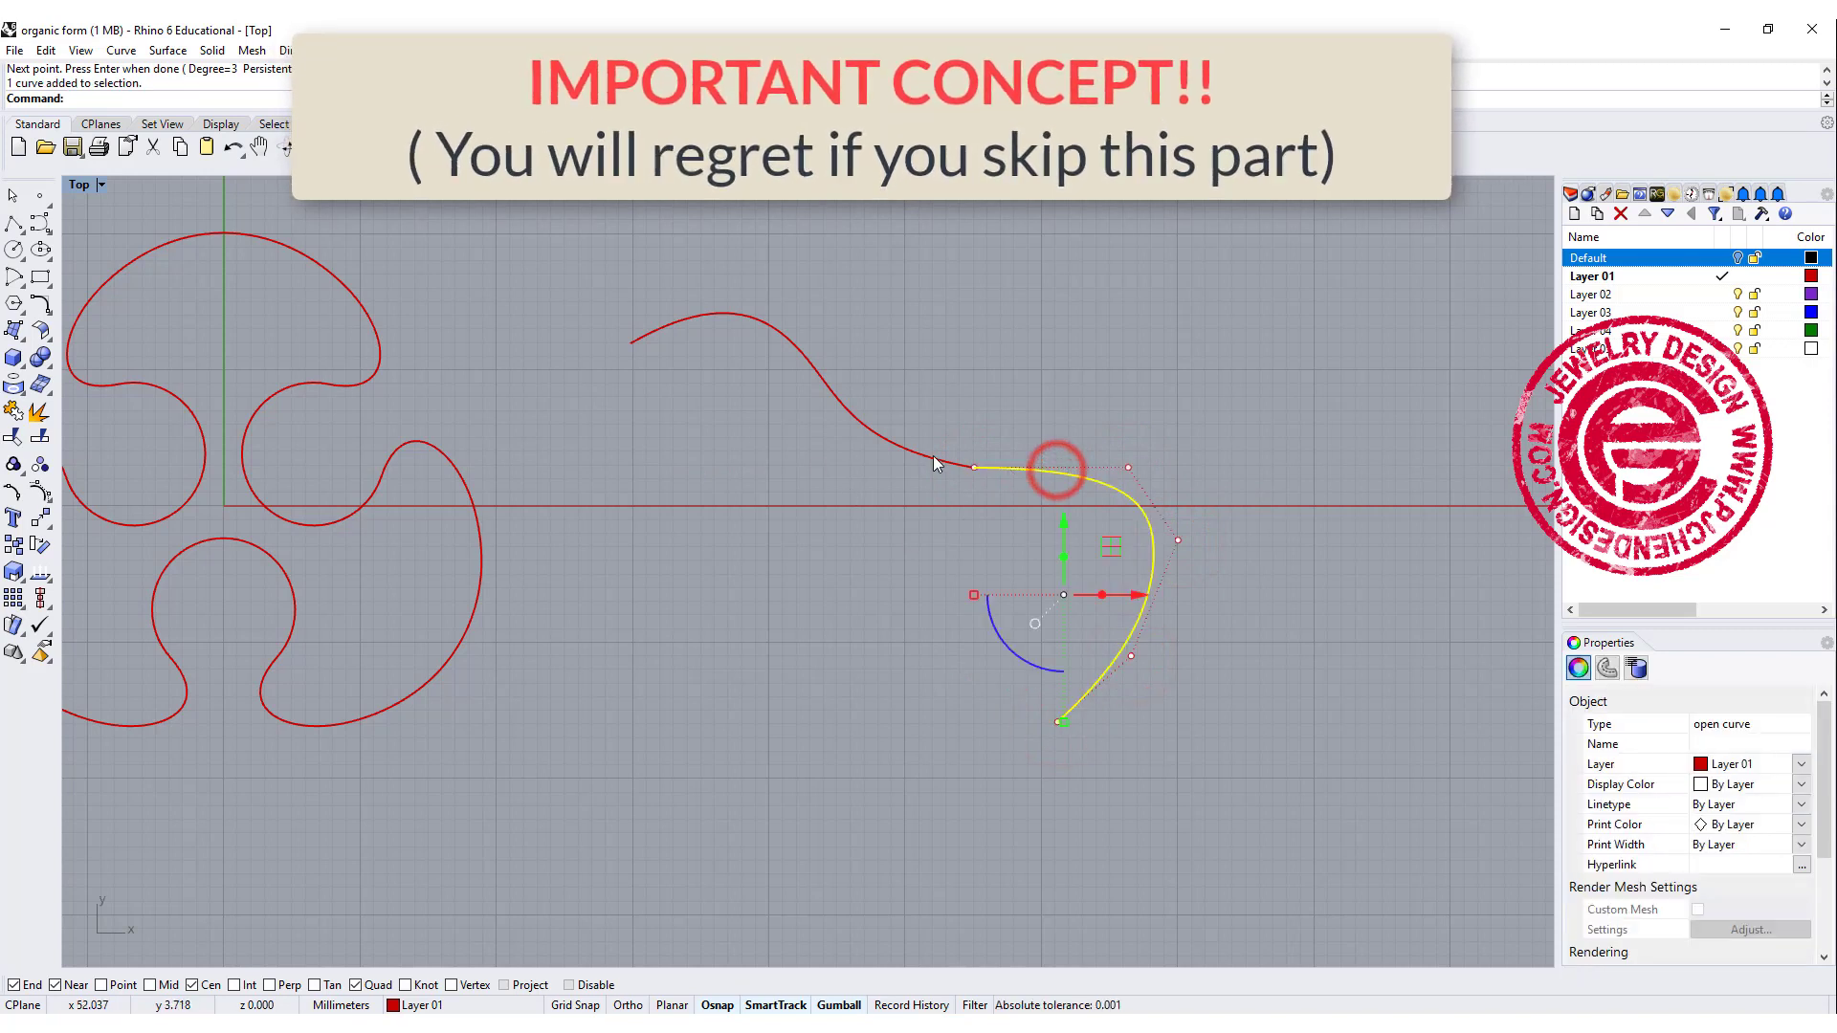
pyautogui.click(933, 457)
pyautogui.click(982, 534)
pyautogui.moveTo(1037, 562); pyautogui.dragTo(887, 405)
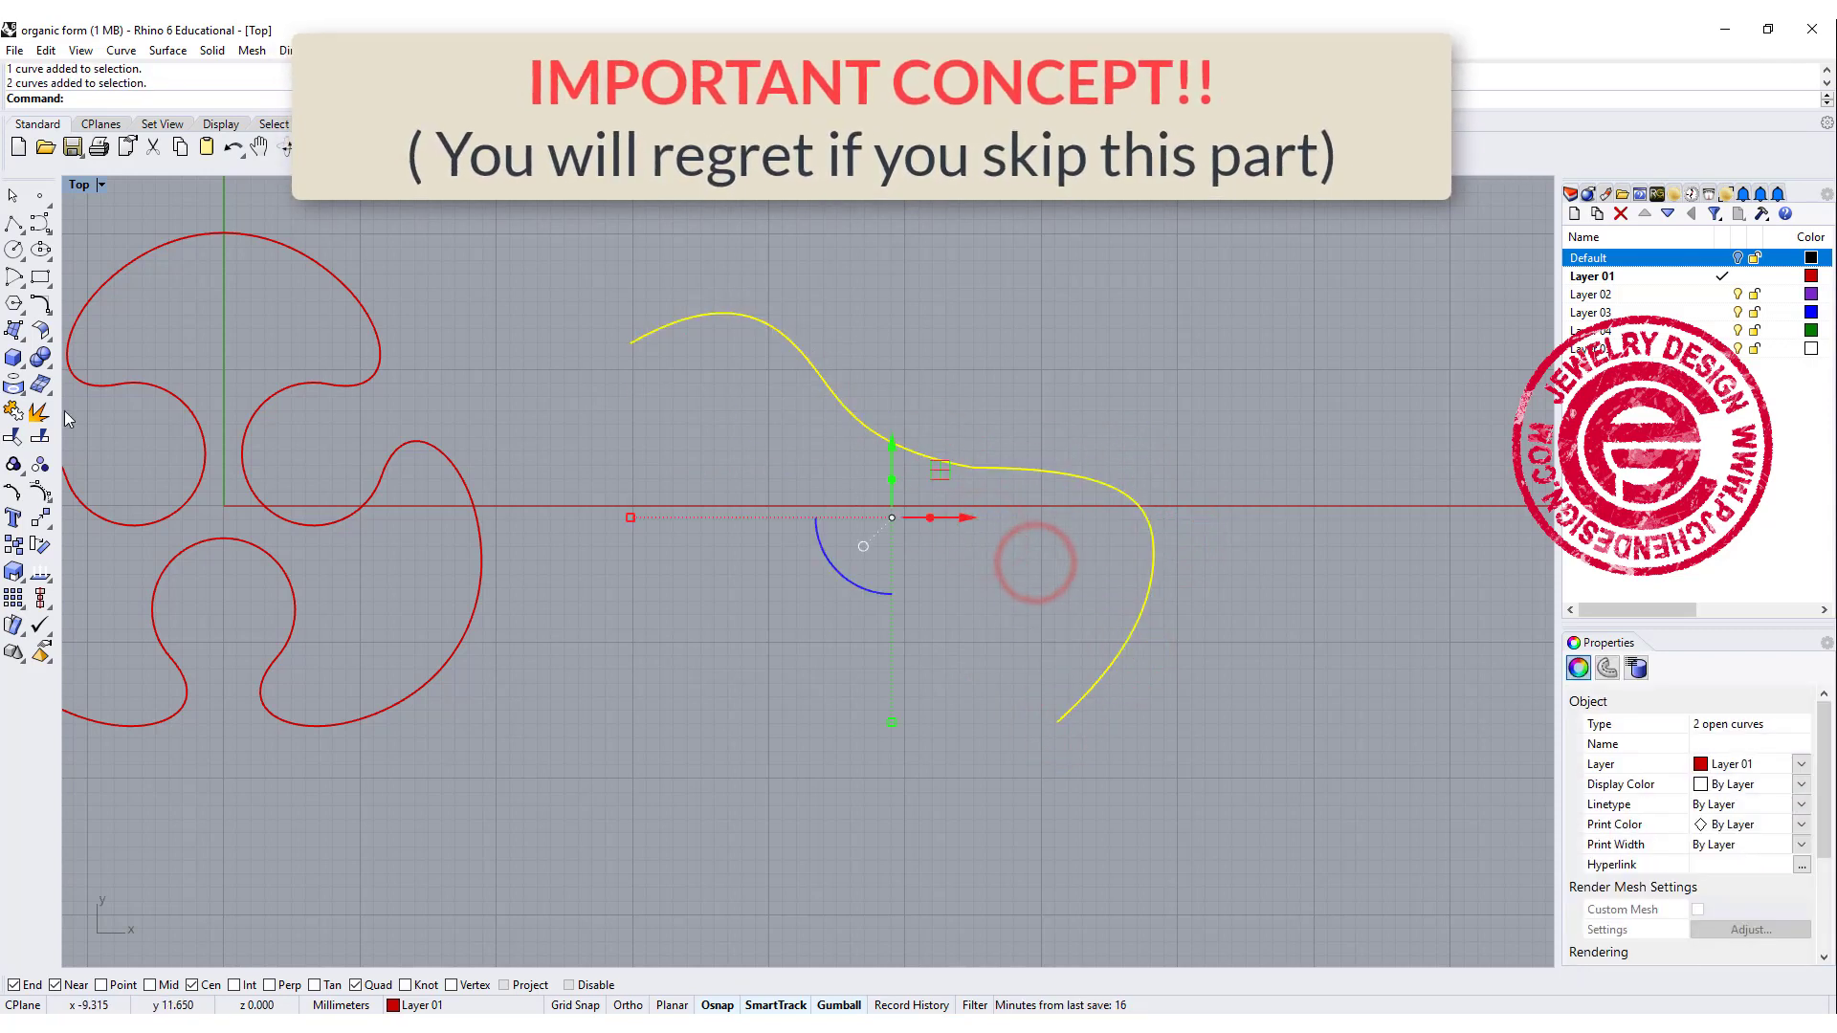
pyautogui.click(721, 582)
pyautogui.click(1008, 474)
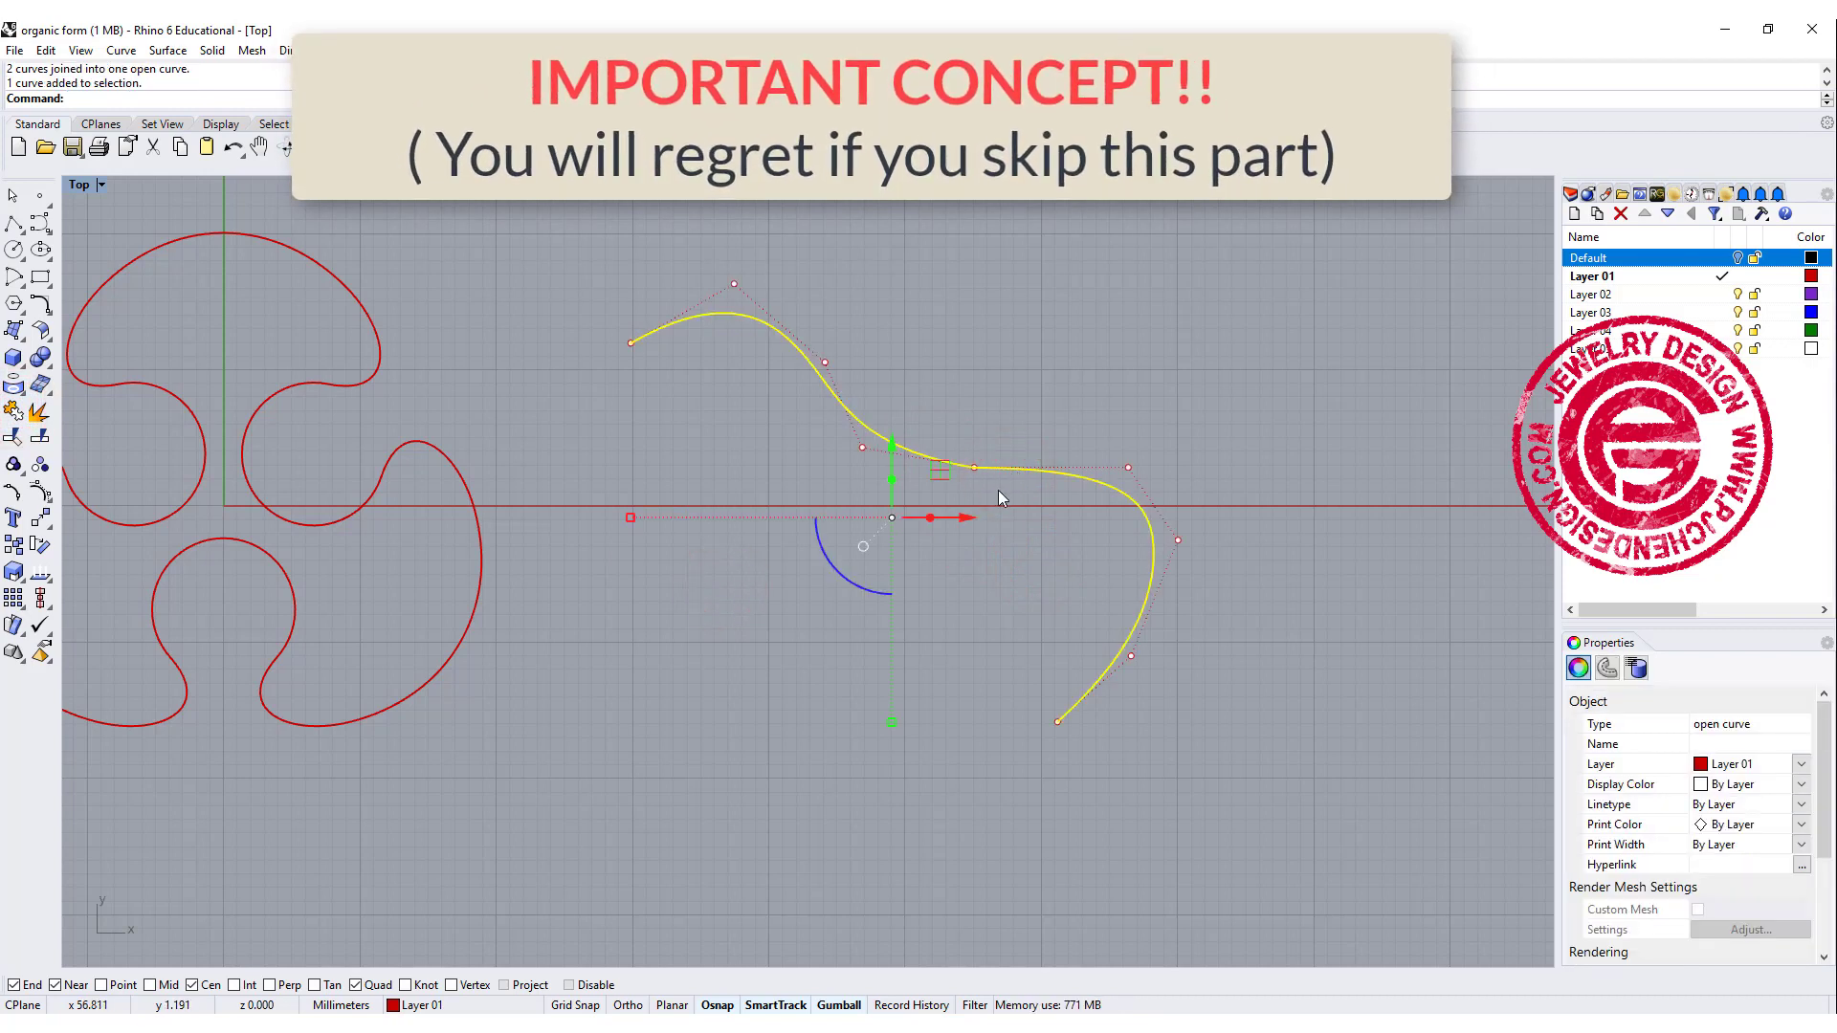
# Switch to the four-viewport layout and extrude the joined free-form curve straight, about 12 mm to both sides.
pyautogui.doubleClick(81, 188)
pyautogui.scroll(-8, 1234, 353)
pyautogui.moveTo(1234, 353); pyautogui.dragTo(986, 272, button='right')
pyautogui.moveTo(1345, 390); pyautogui.dragTo(967, 368, button='right')
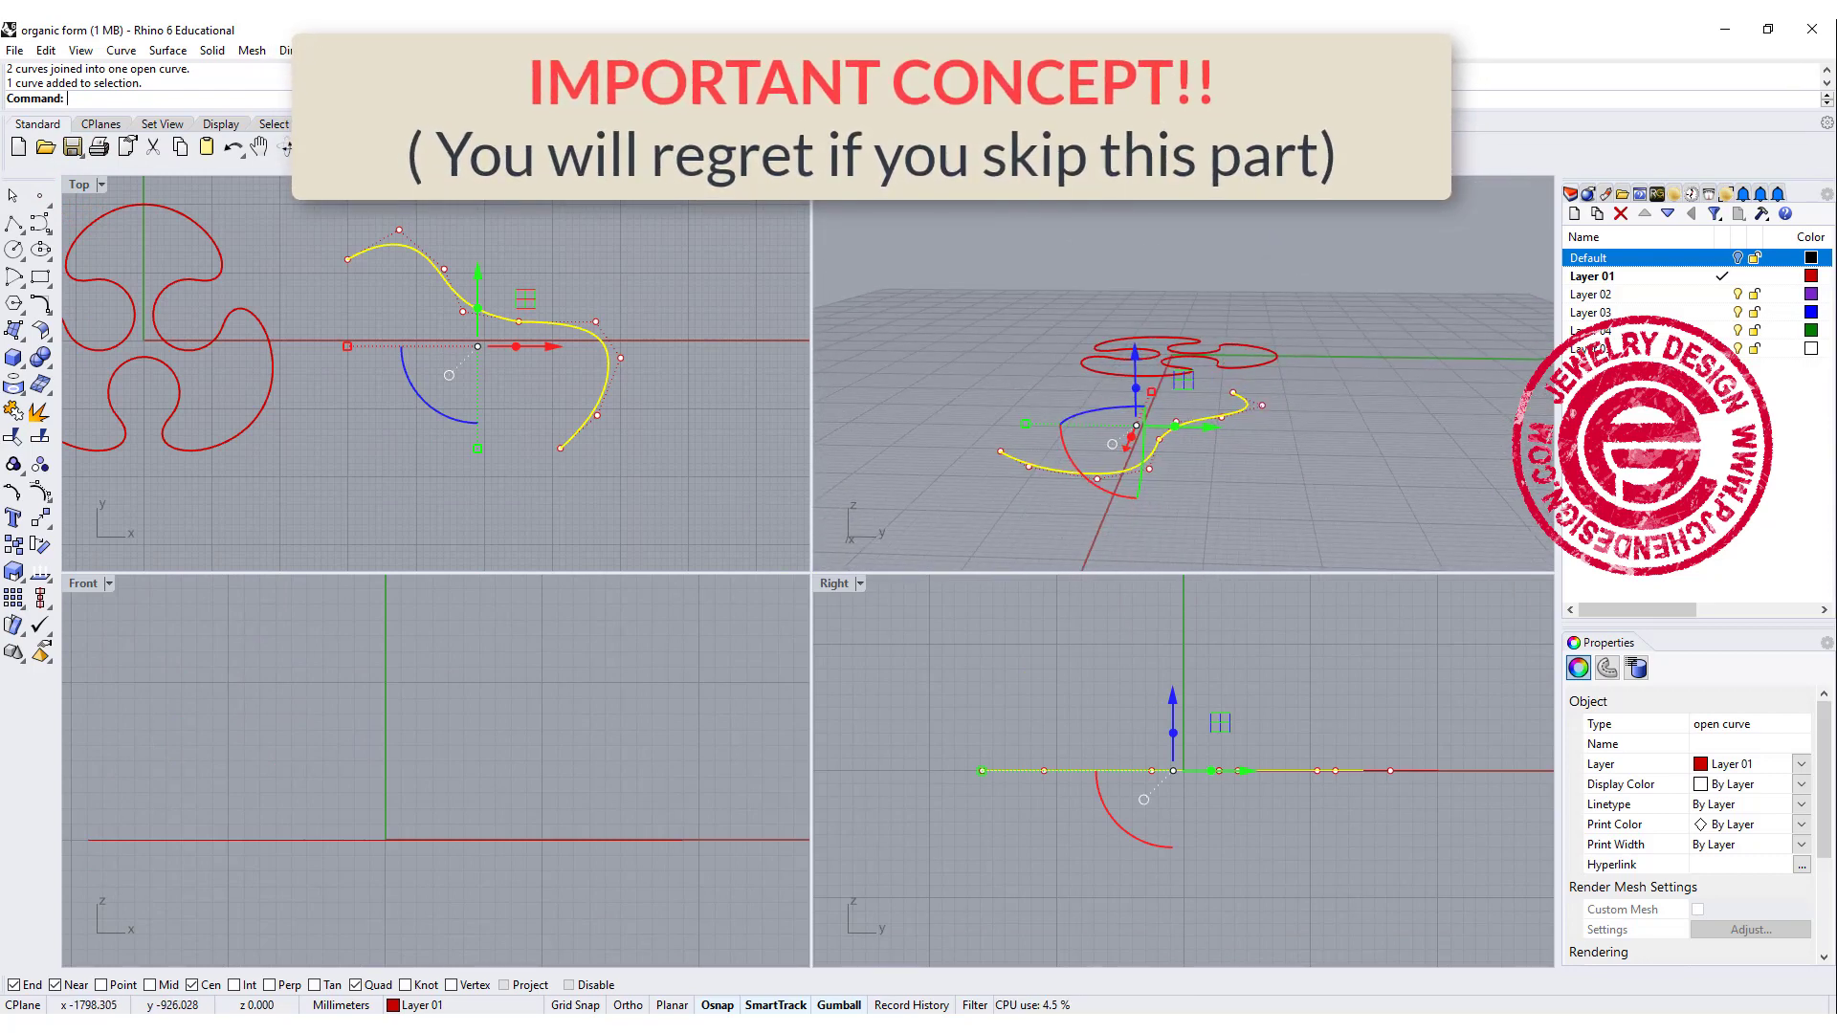
pyautogui.click(168, 50)
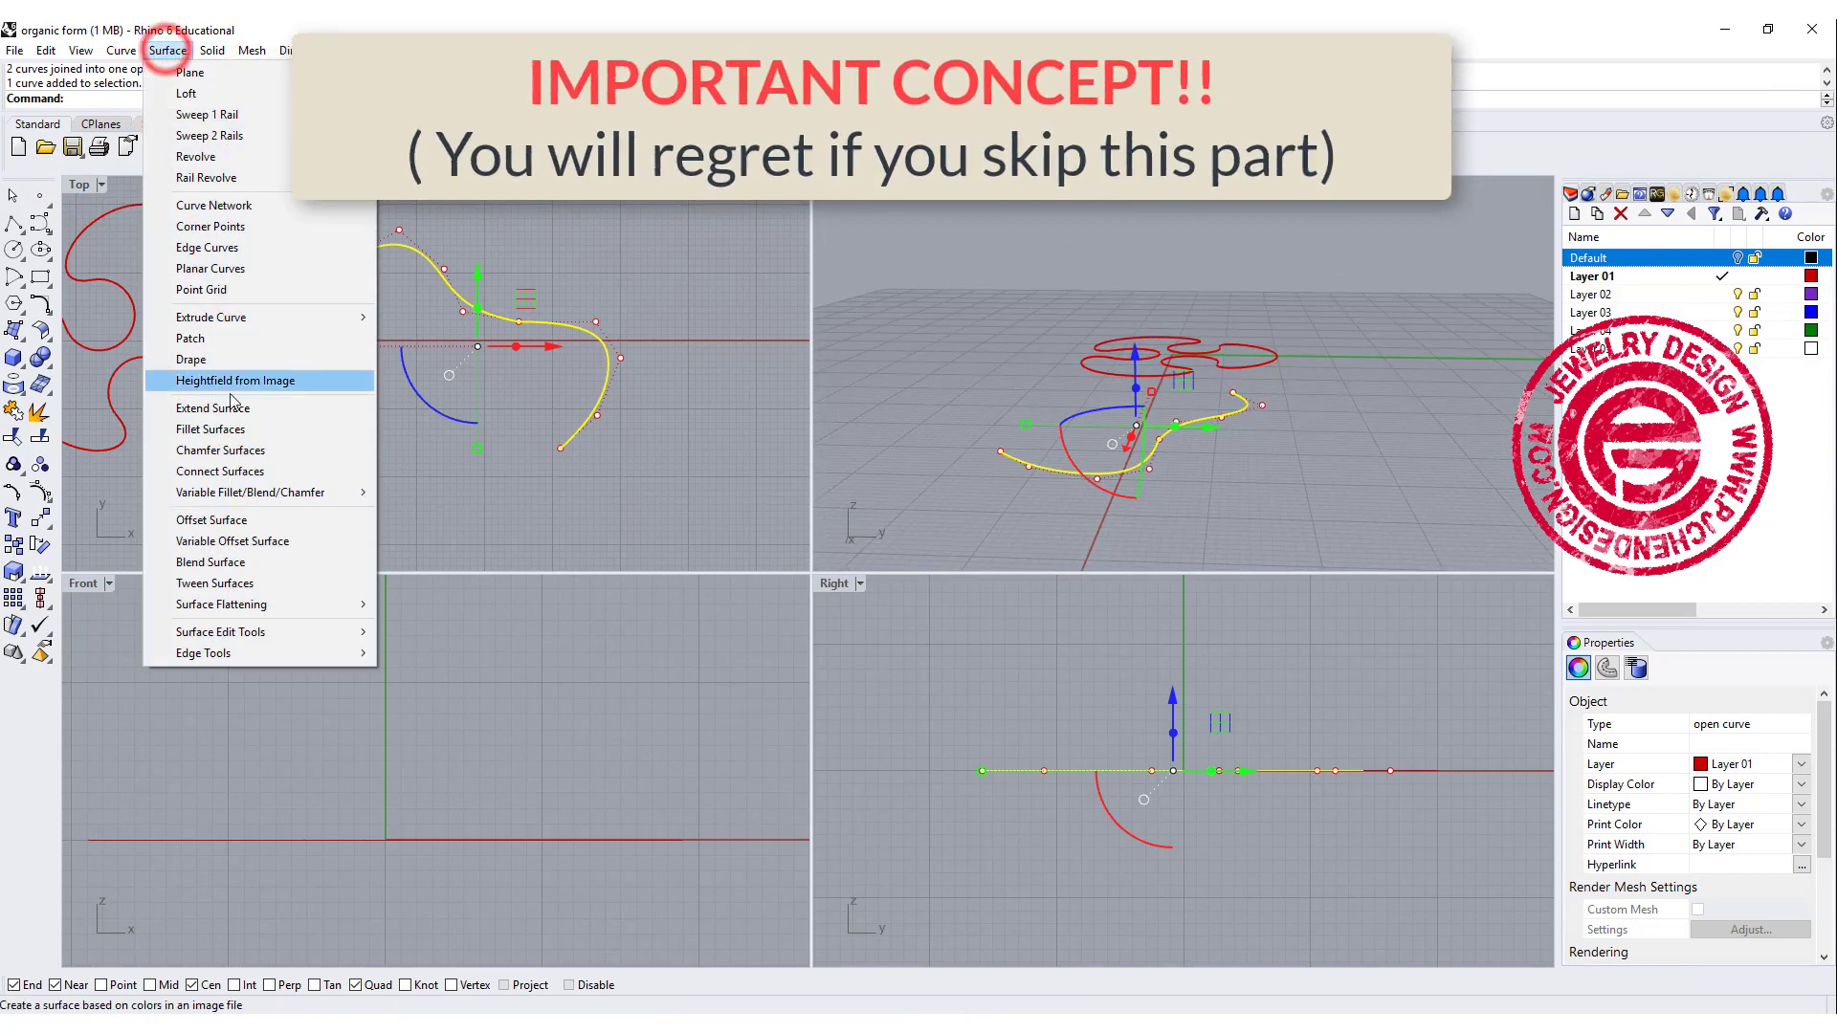
pyautogui.moveTo(256, 322)
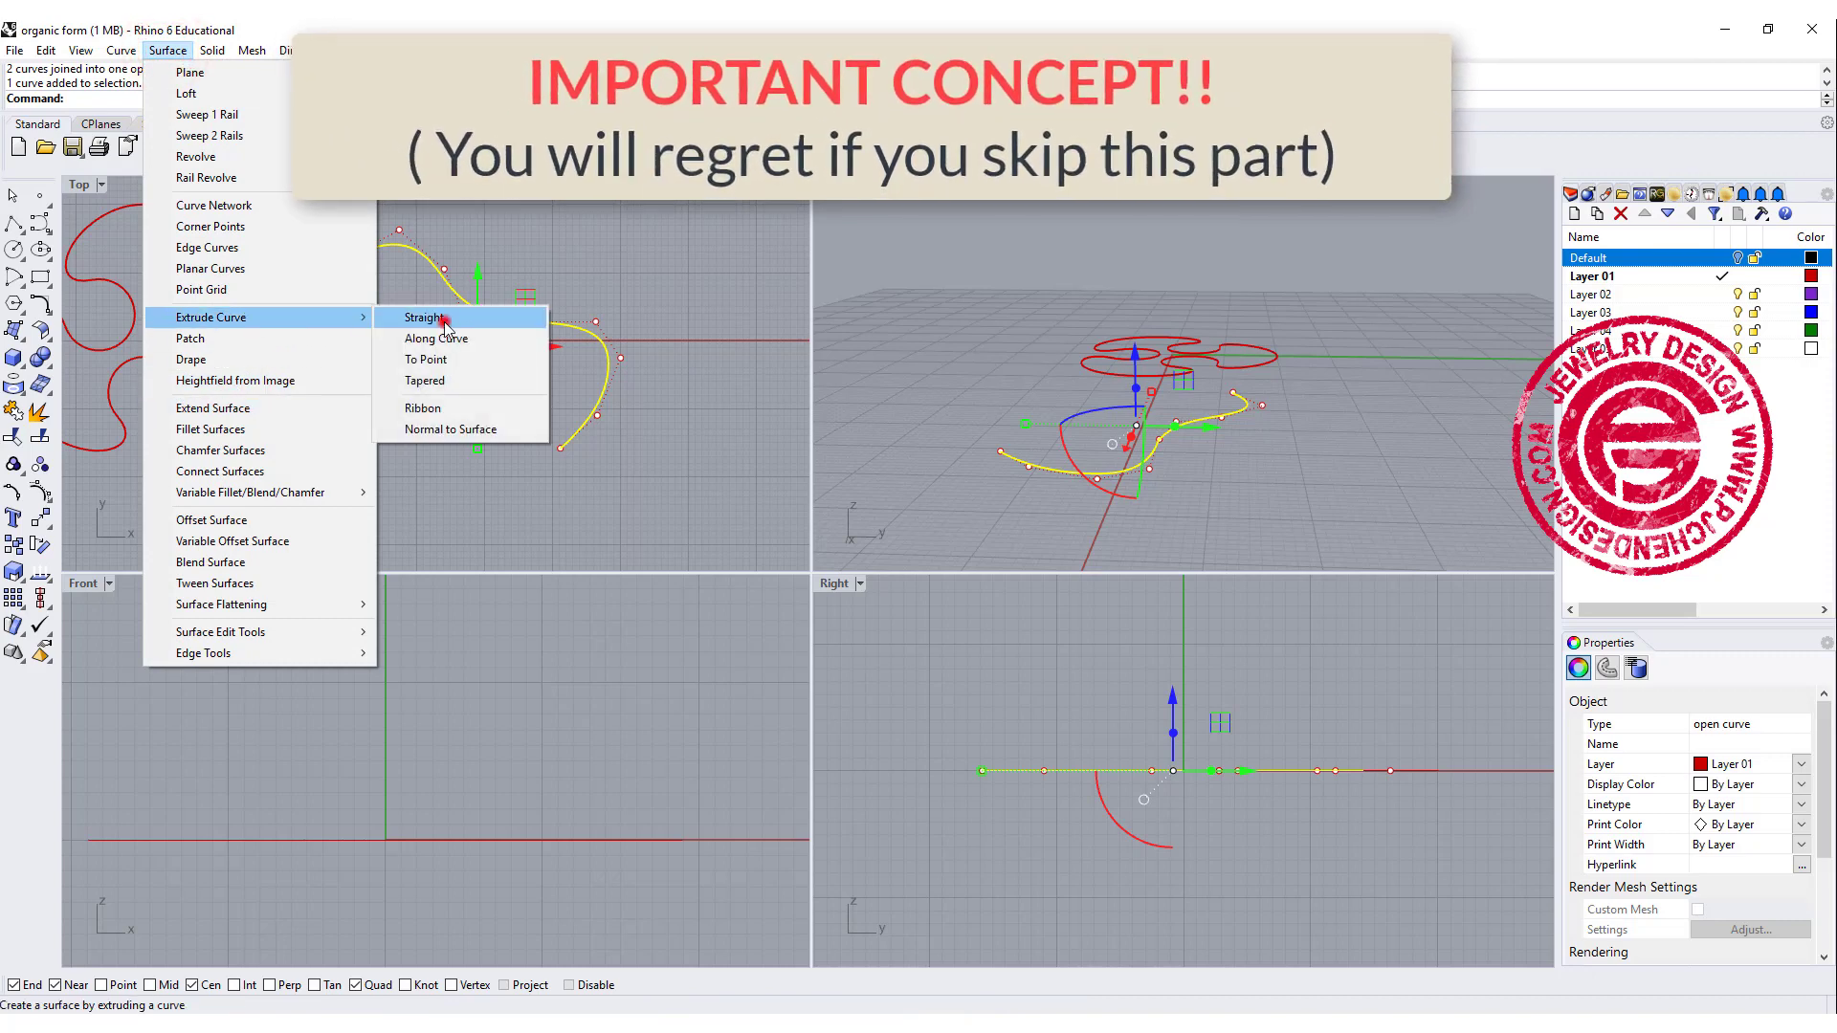
pyautogui.click(421, 317)
pyautogui.click(982, 344)
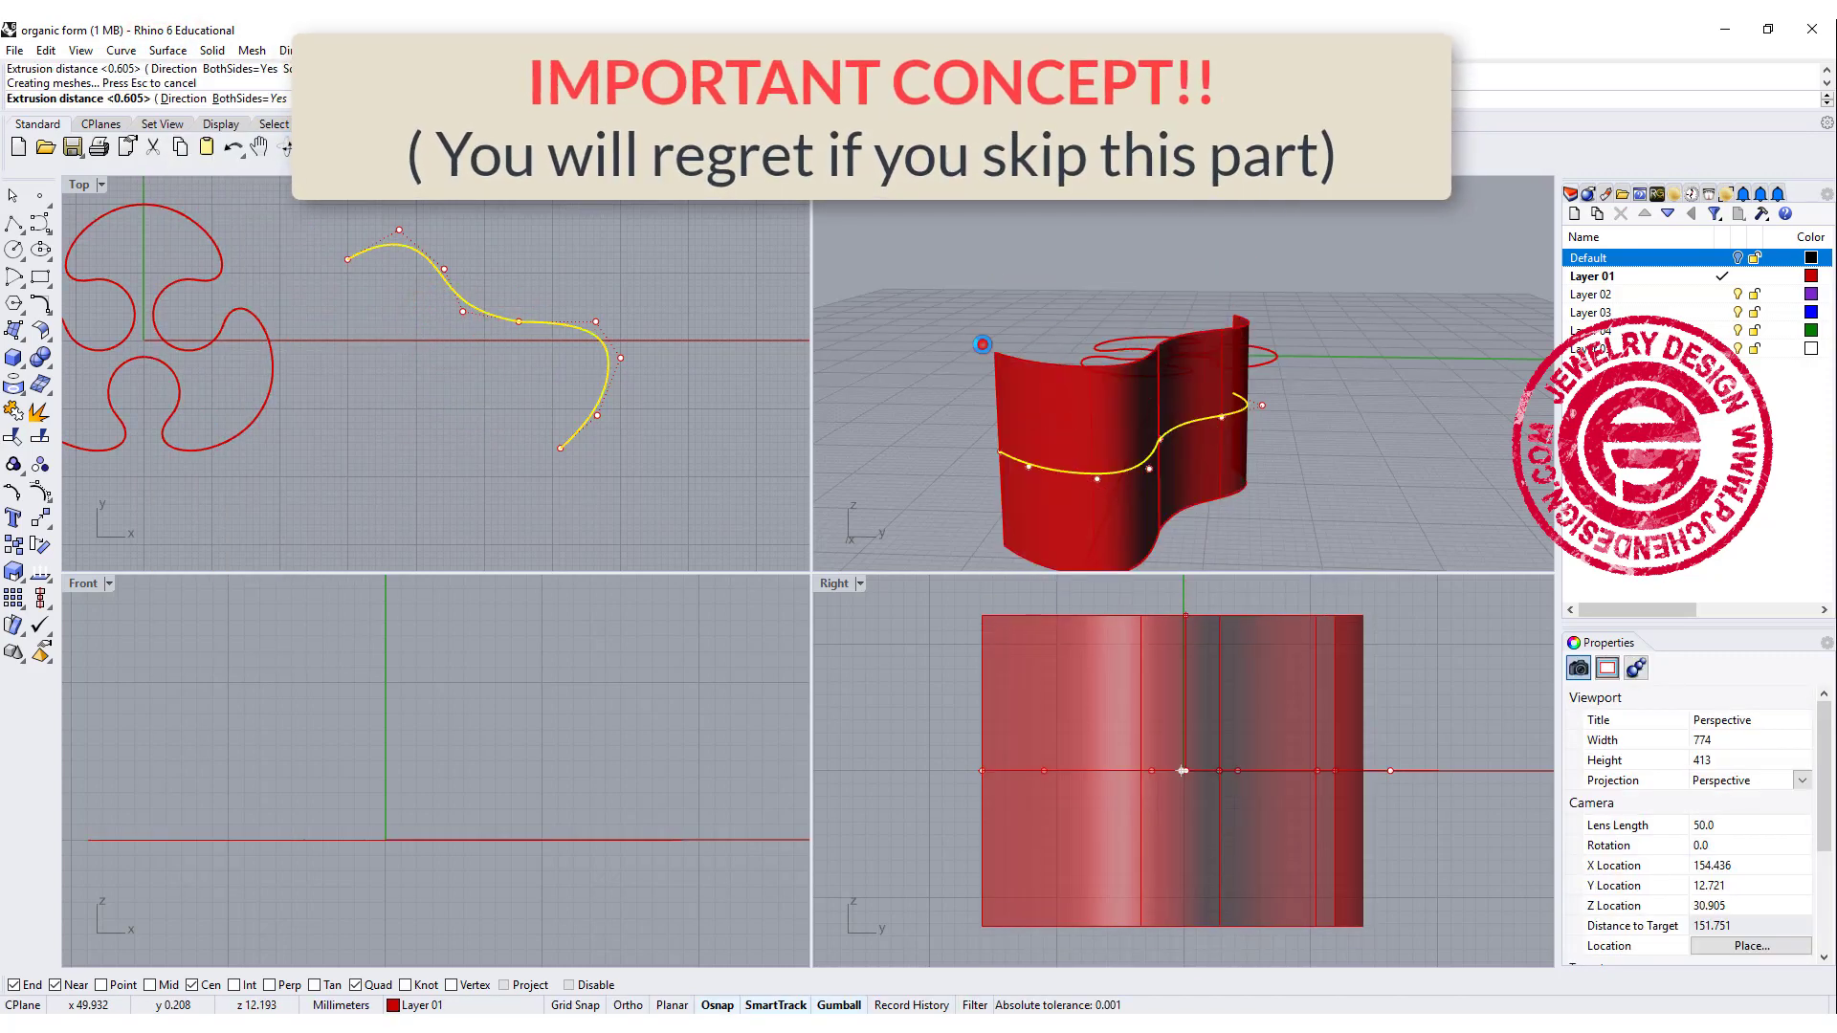
# Finish the extrusion and examine its vertical seam in the maximized Perspective viewport.
pyautogui.click(1340, 467)
pyautogui.moveTo(1340, 467); pyautogui.dragTo(1249, 409, button='right')
pyautogui.click(1077, 454)
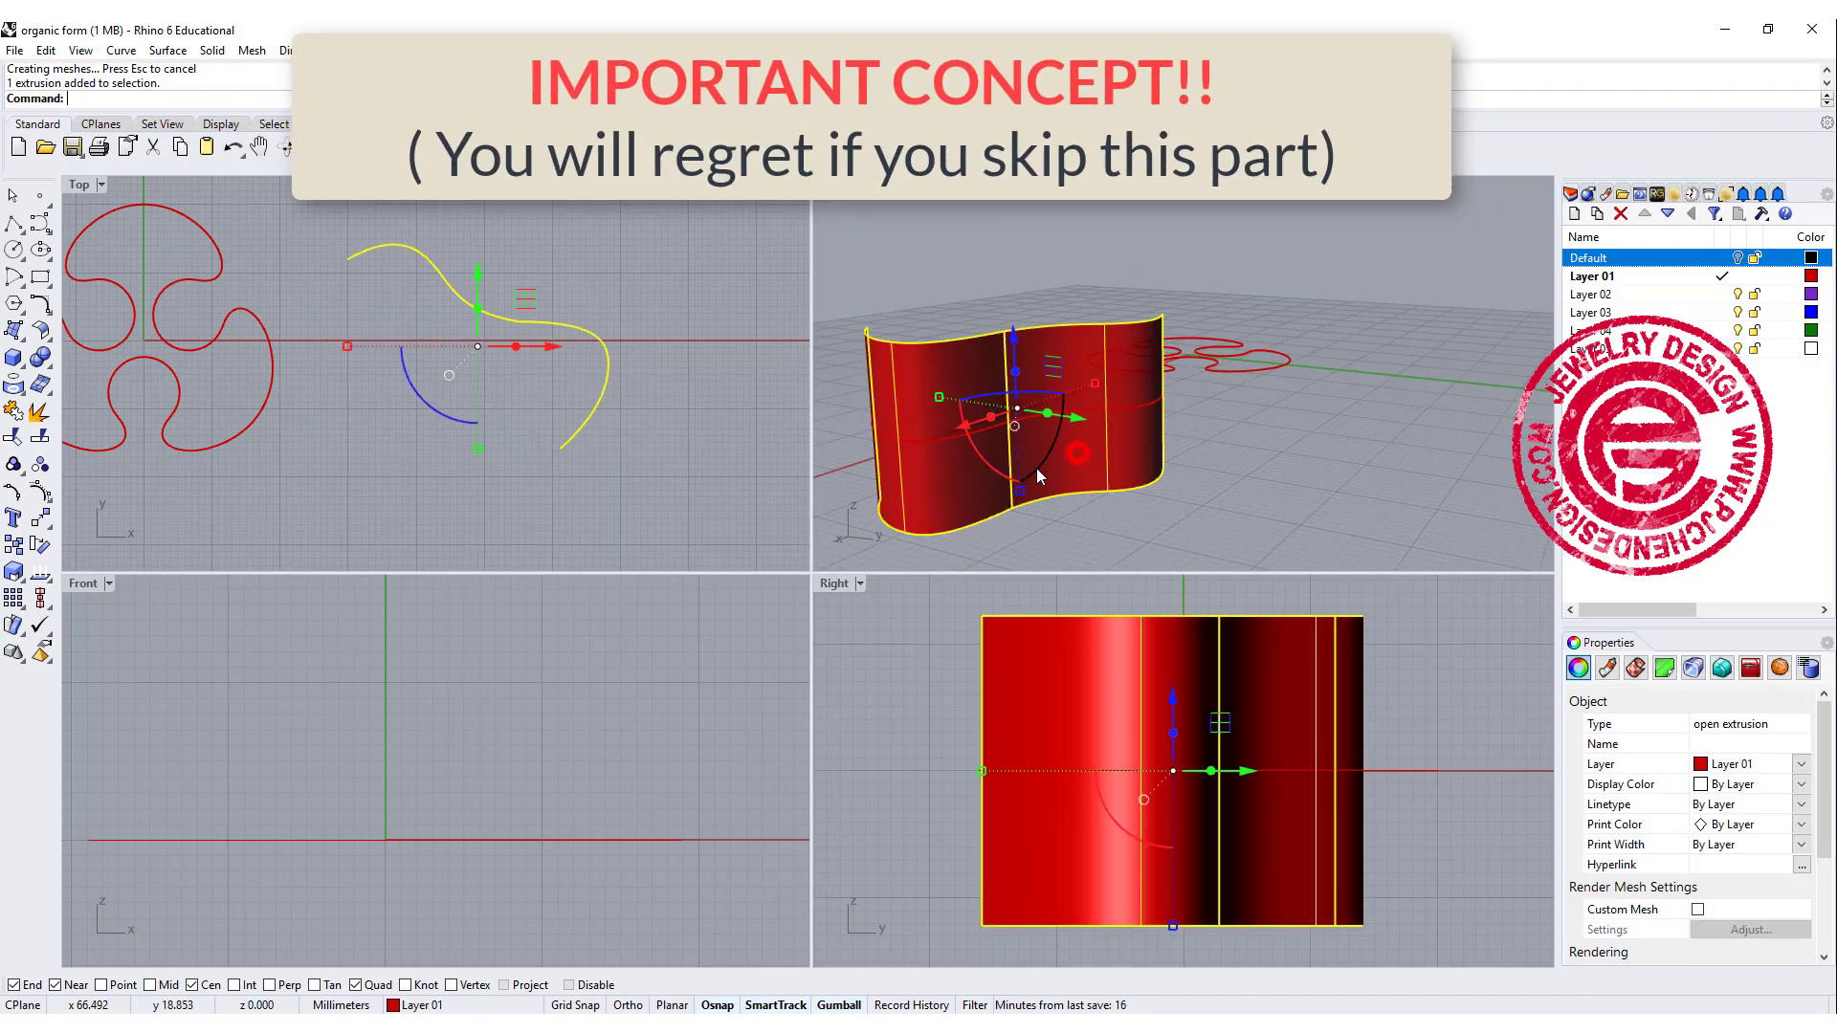
pyautogui.scroll(5, 1040, 511)
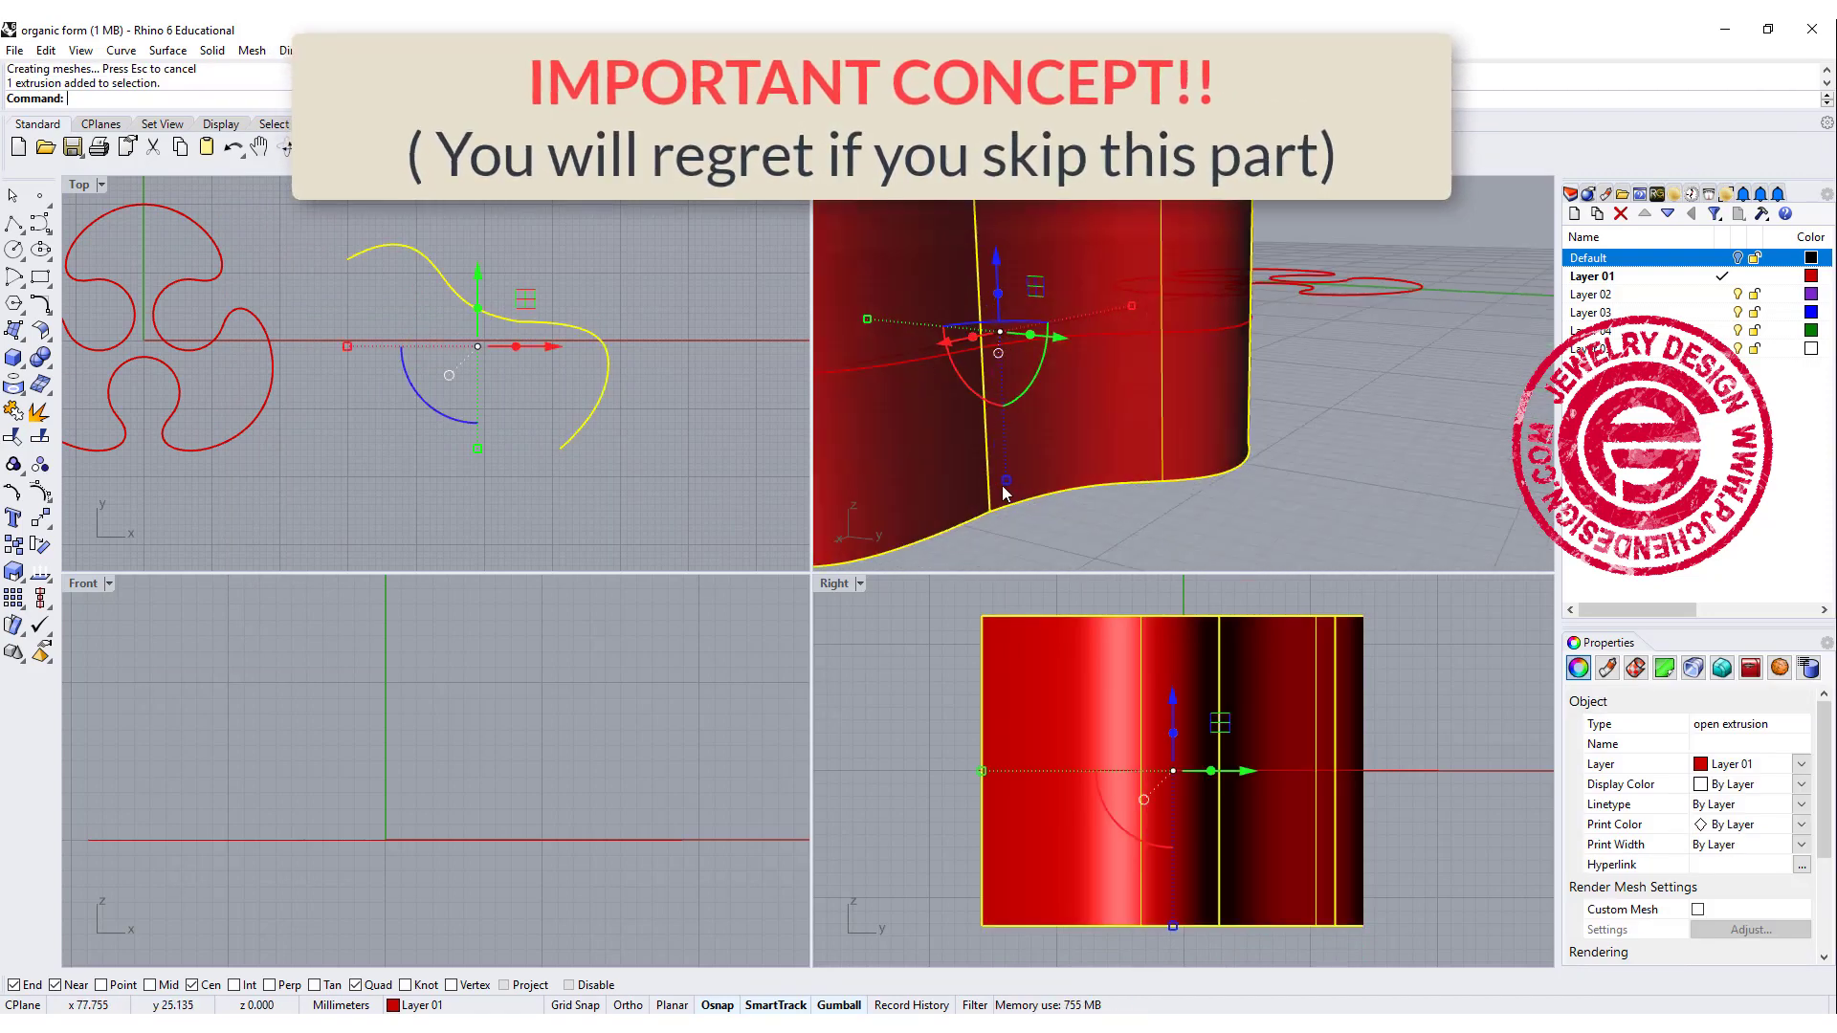
pyautogui.scroll(-2, 1007, 411)
pyautogui.click(1007, 499)
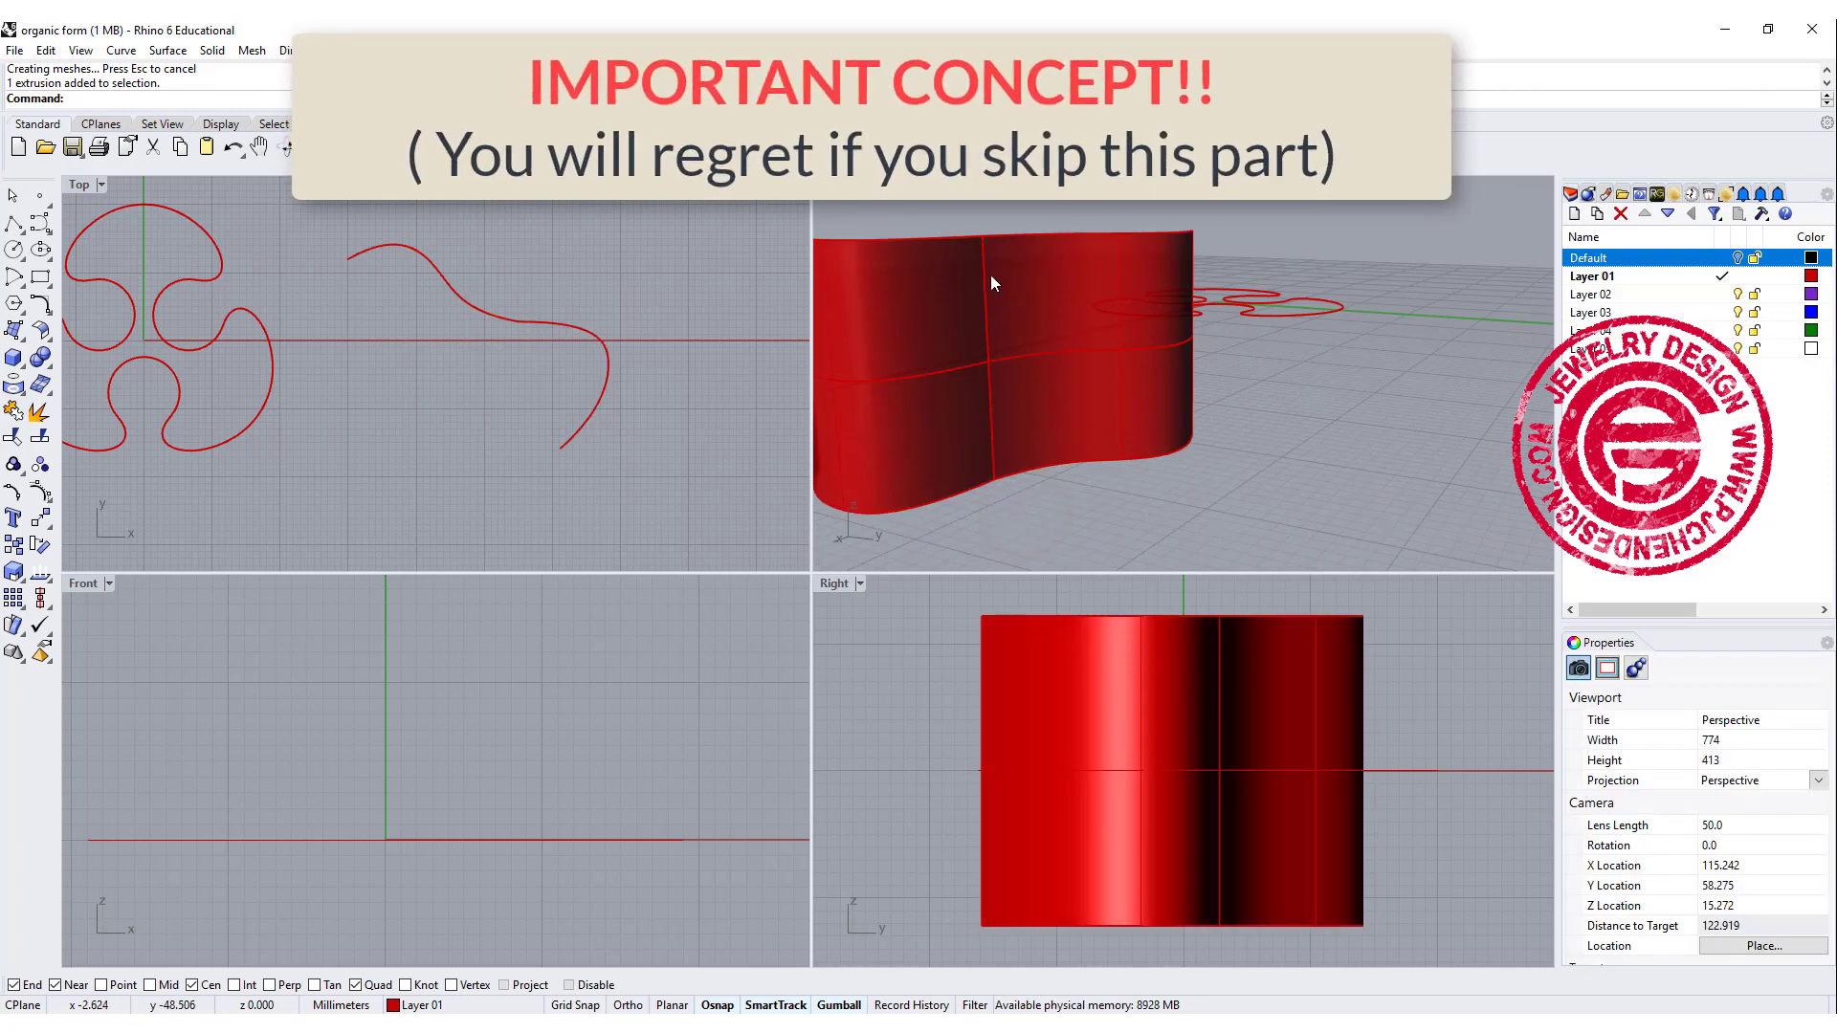
pyautogui.doubleClick(840, 185)
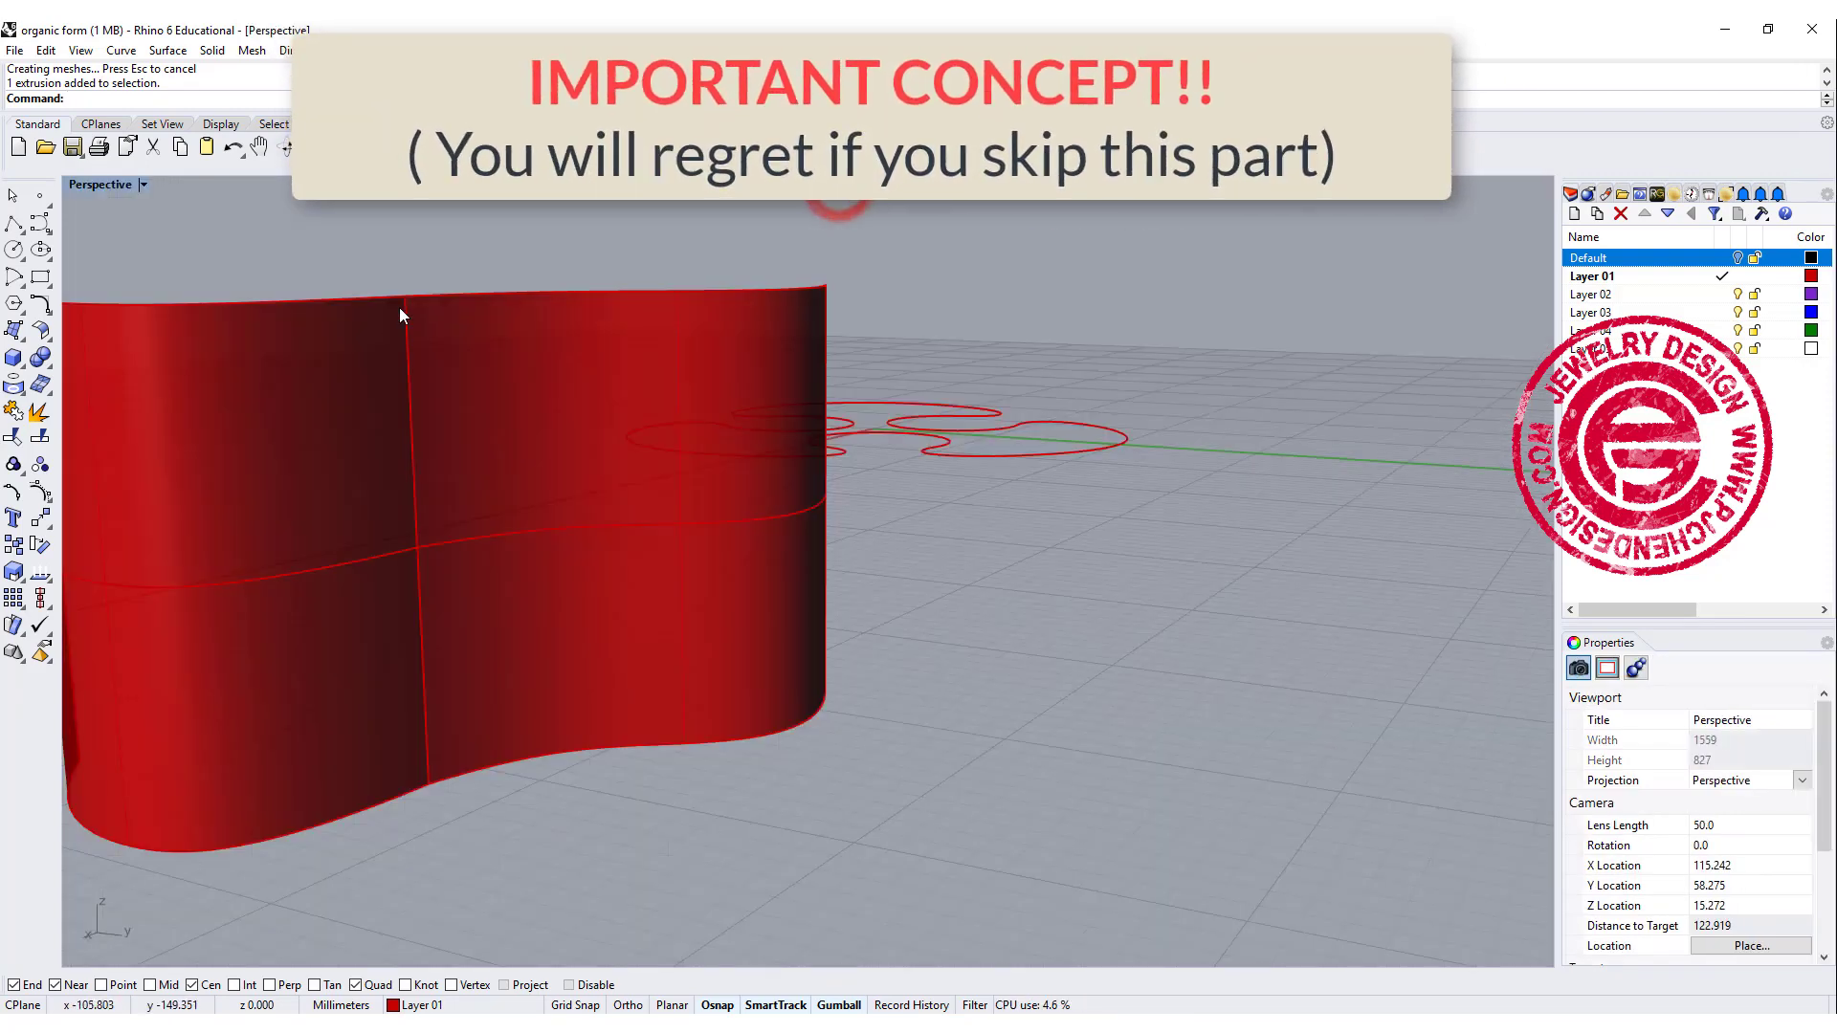
pyautogui.moveTo(451, 433); pyautogui.dragTo(747, 392, button='right')
# Change Layer 01's display color to black and select the extruded free-form surface.
pyautogui.click(1811, 282)
pyautogui.moveTo(1614, 483); pyautogui.dragTo(1594, 536)
pyautogui.click(1651, 714)
pyautogui.moveTo(1162, 636); pyautogui.dragTo(549, 415, button='right')
pyautogui.click(613, 426)
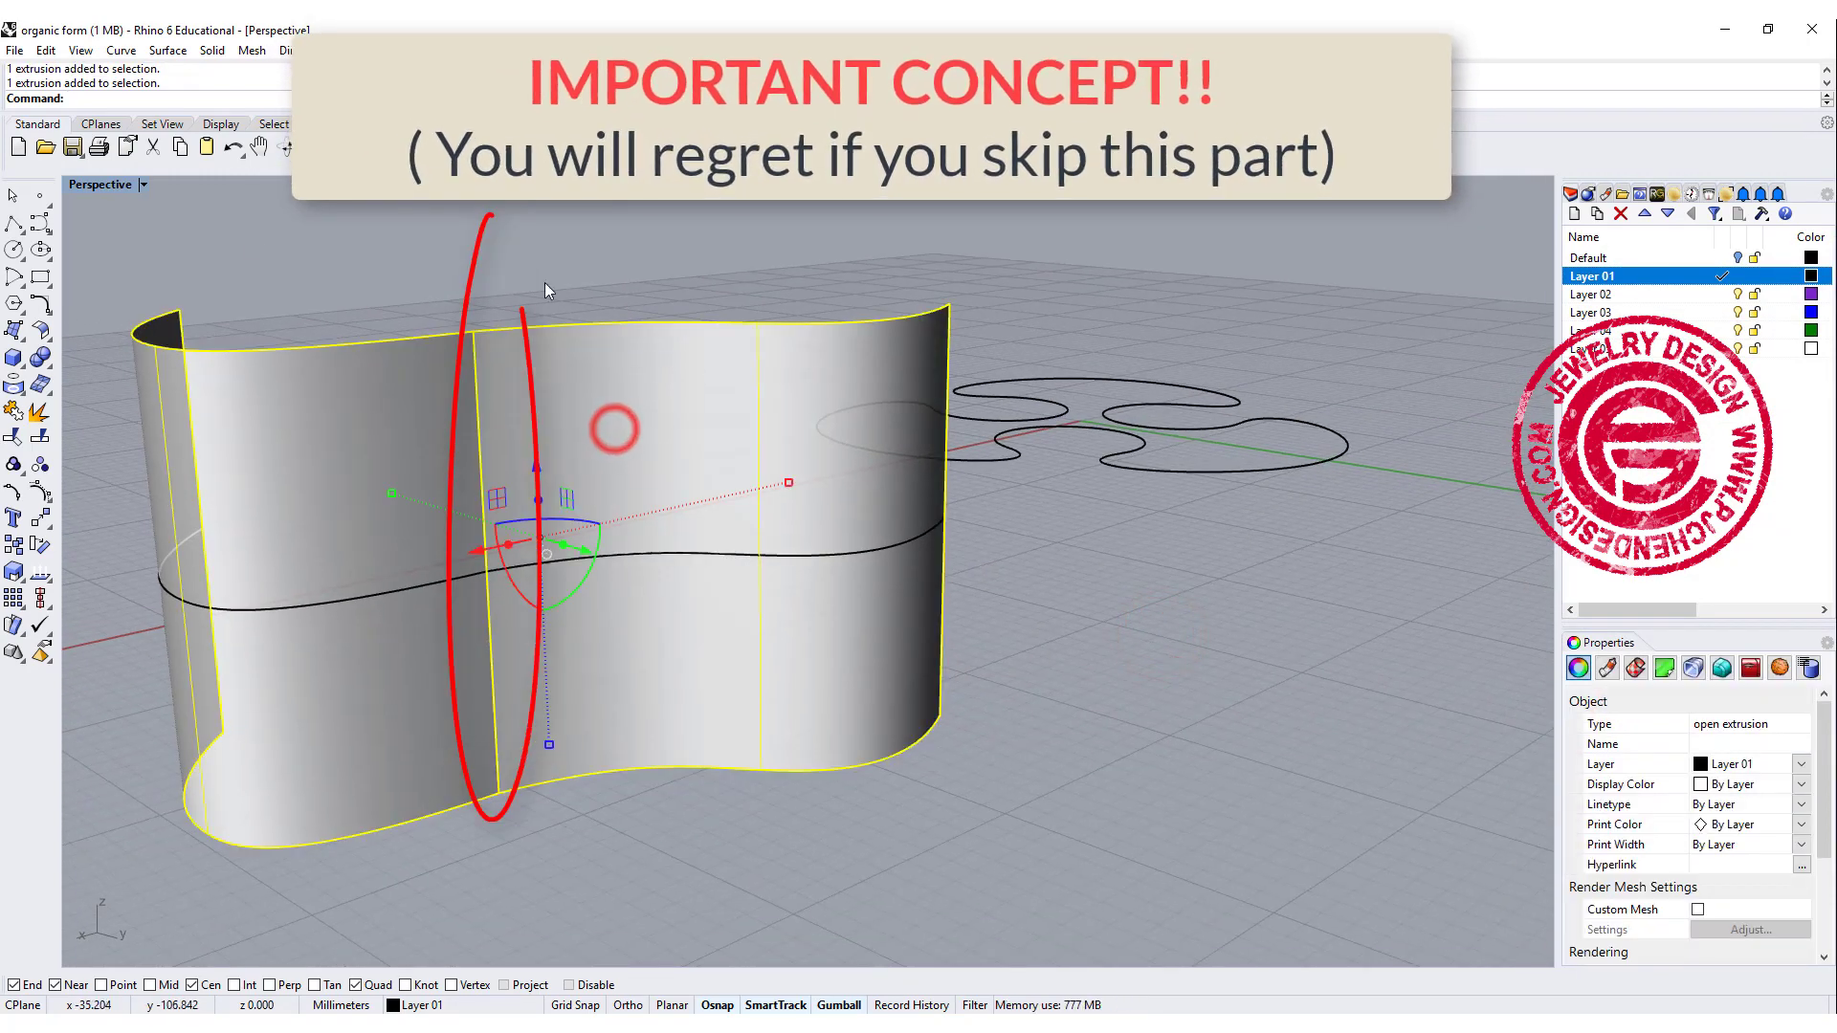
# Explode the extruded free-form surface at its seam and select both resulting surfaces.
pyautogui.click(39, 412)
pyautogui.click(275, 260)
pyautogui.click(370, 479)
pyautogui.click(539, 451)
pyautogui.click(302, 437)
pyautogui.click(582, 468)
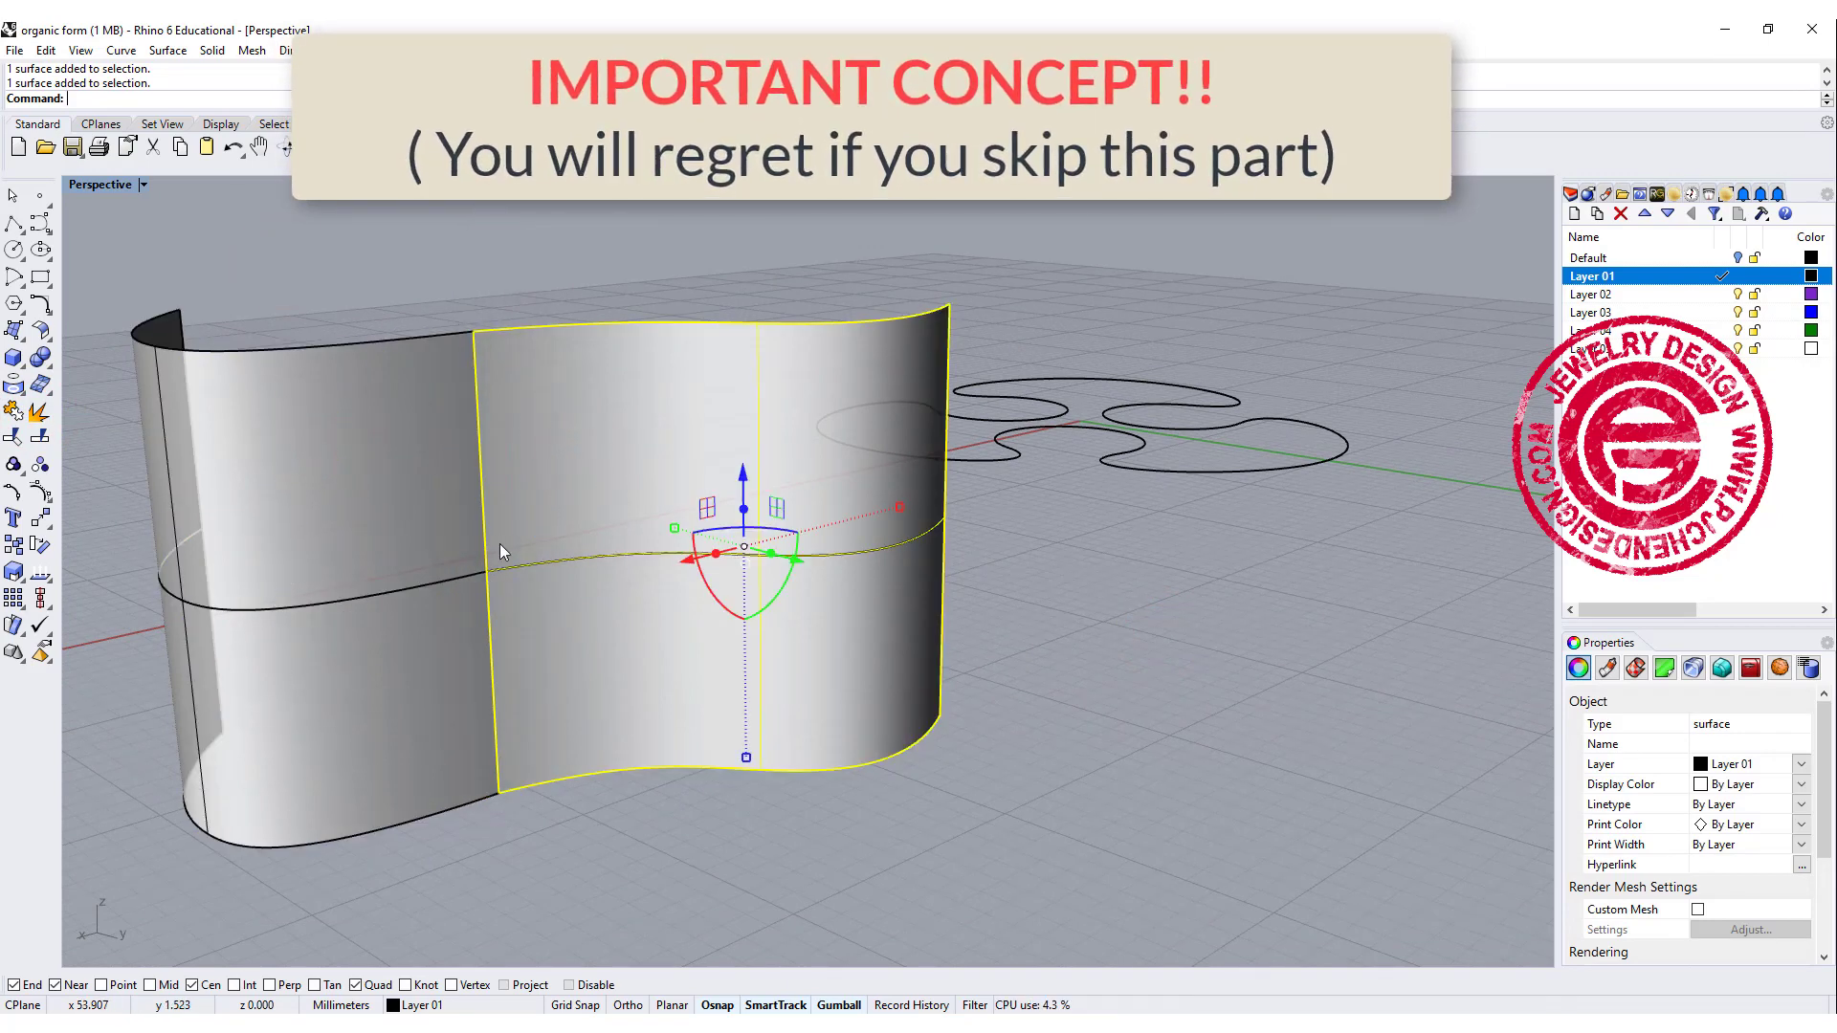
pyautogui.keyDown('shift'); pyautogui.click(409, 479); pyautogui.keyUp('shift')
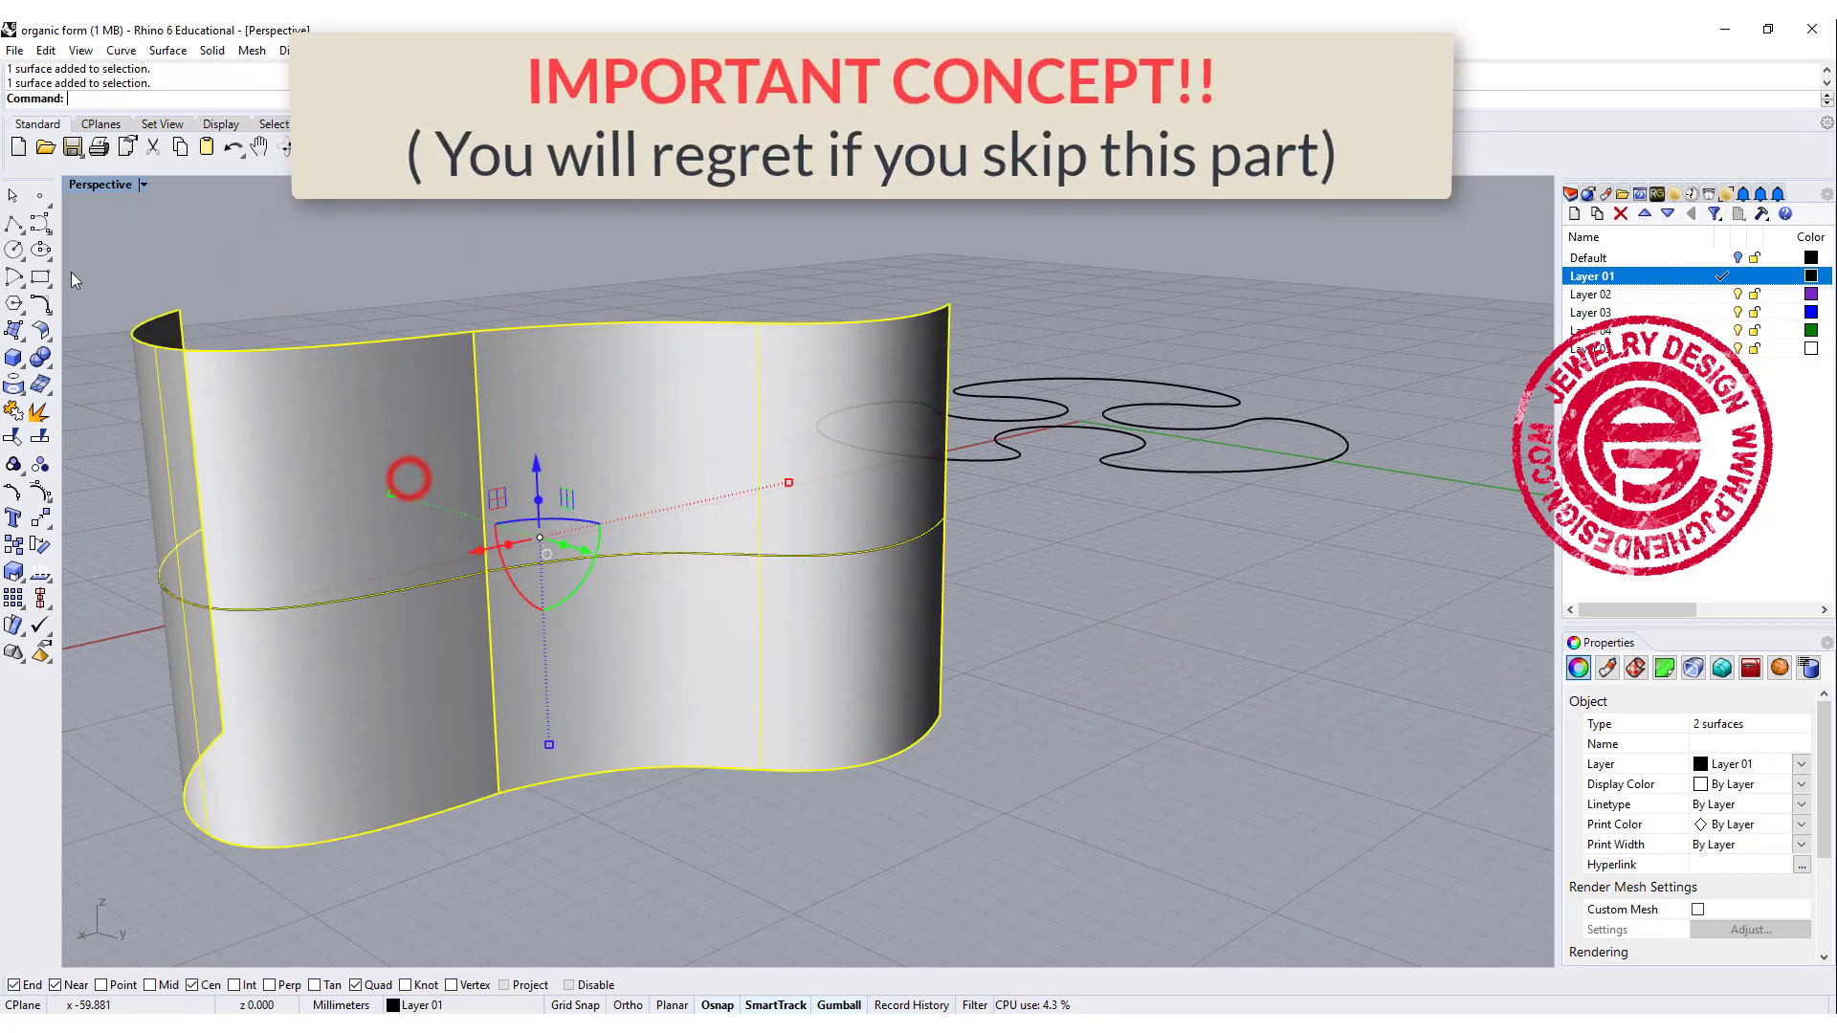
# Join the two selected surfaces back together and select the joined object.
pyautogui.click(13, 411)
pyautogui.click(361, 277)
pyautogui.scroll(-5, 373, 304)
pyautogui.moveTo(430, 473); pyautogui.dragTo(903, 436, button='right')
pyautogui.scroll(3, 903, 436)
pyautogui.click(887, 442)
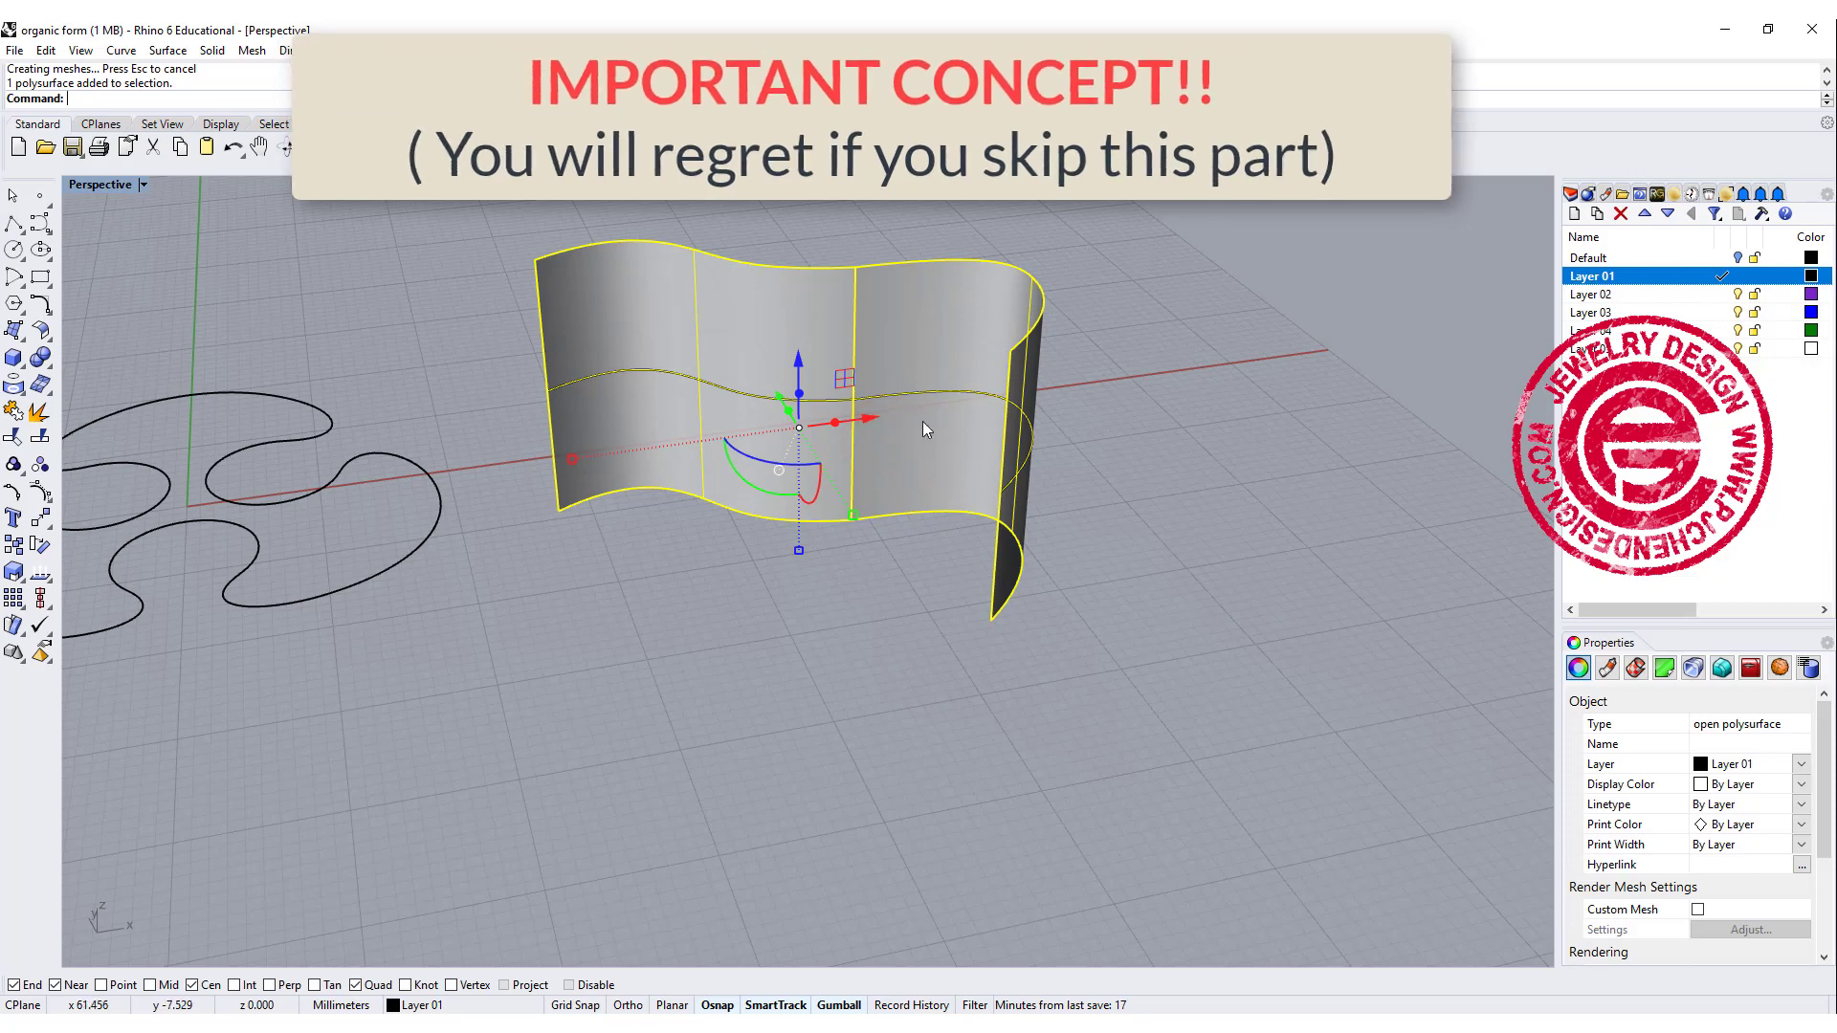
# Check the joined object's type in its properties and try to turn on its control points.
pyautogui.moveTo(818, 396); pyautogui.dragTo(964, 617, button='right')
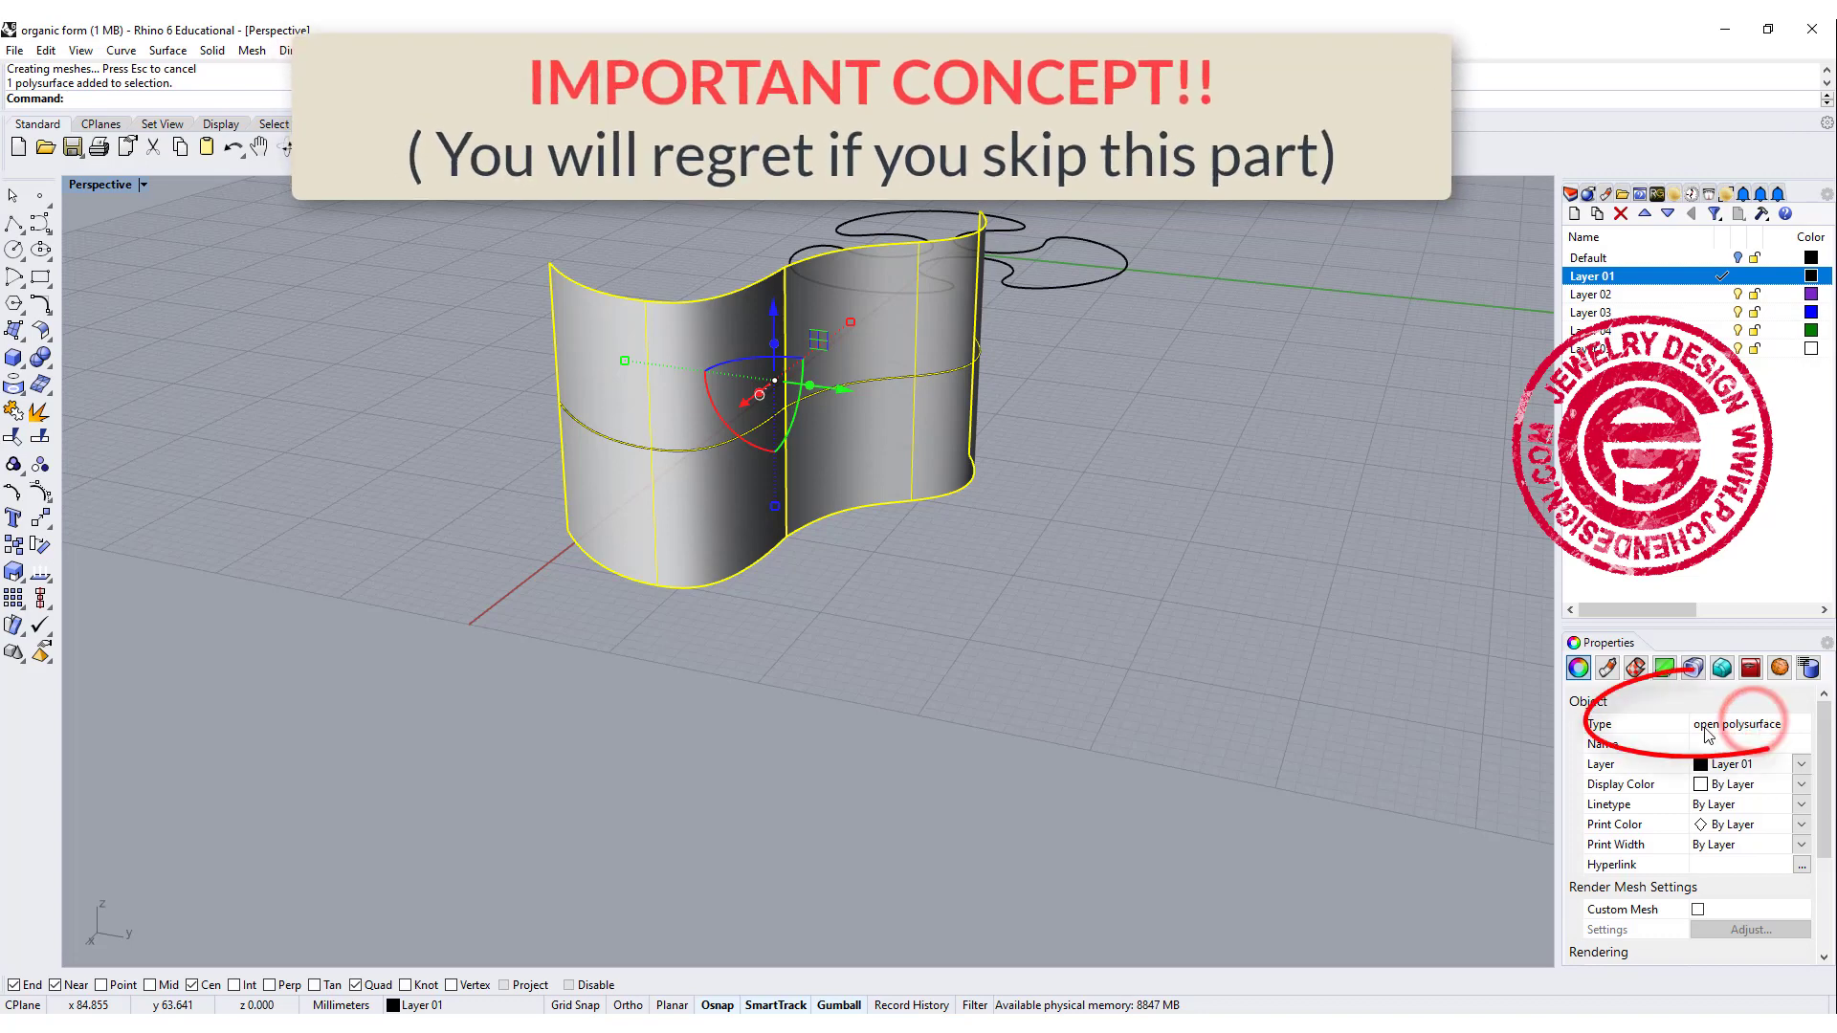
pyautogui.keyDown('shift'); pyautogui.moveTo(695, 428); pyautogui.dragTo(662, 498, button='right'); pyautogui.keyUp('shift')
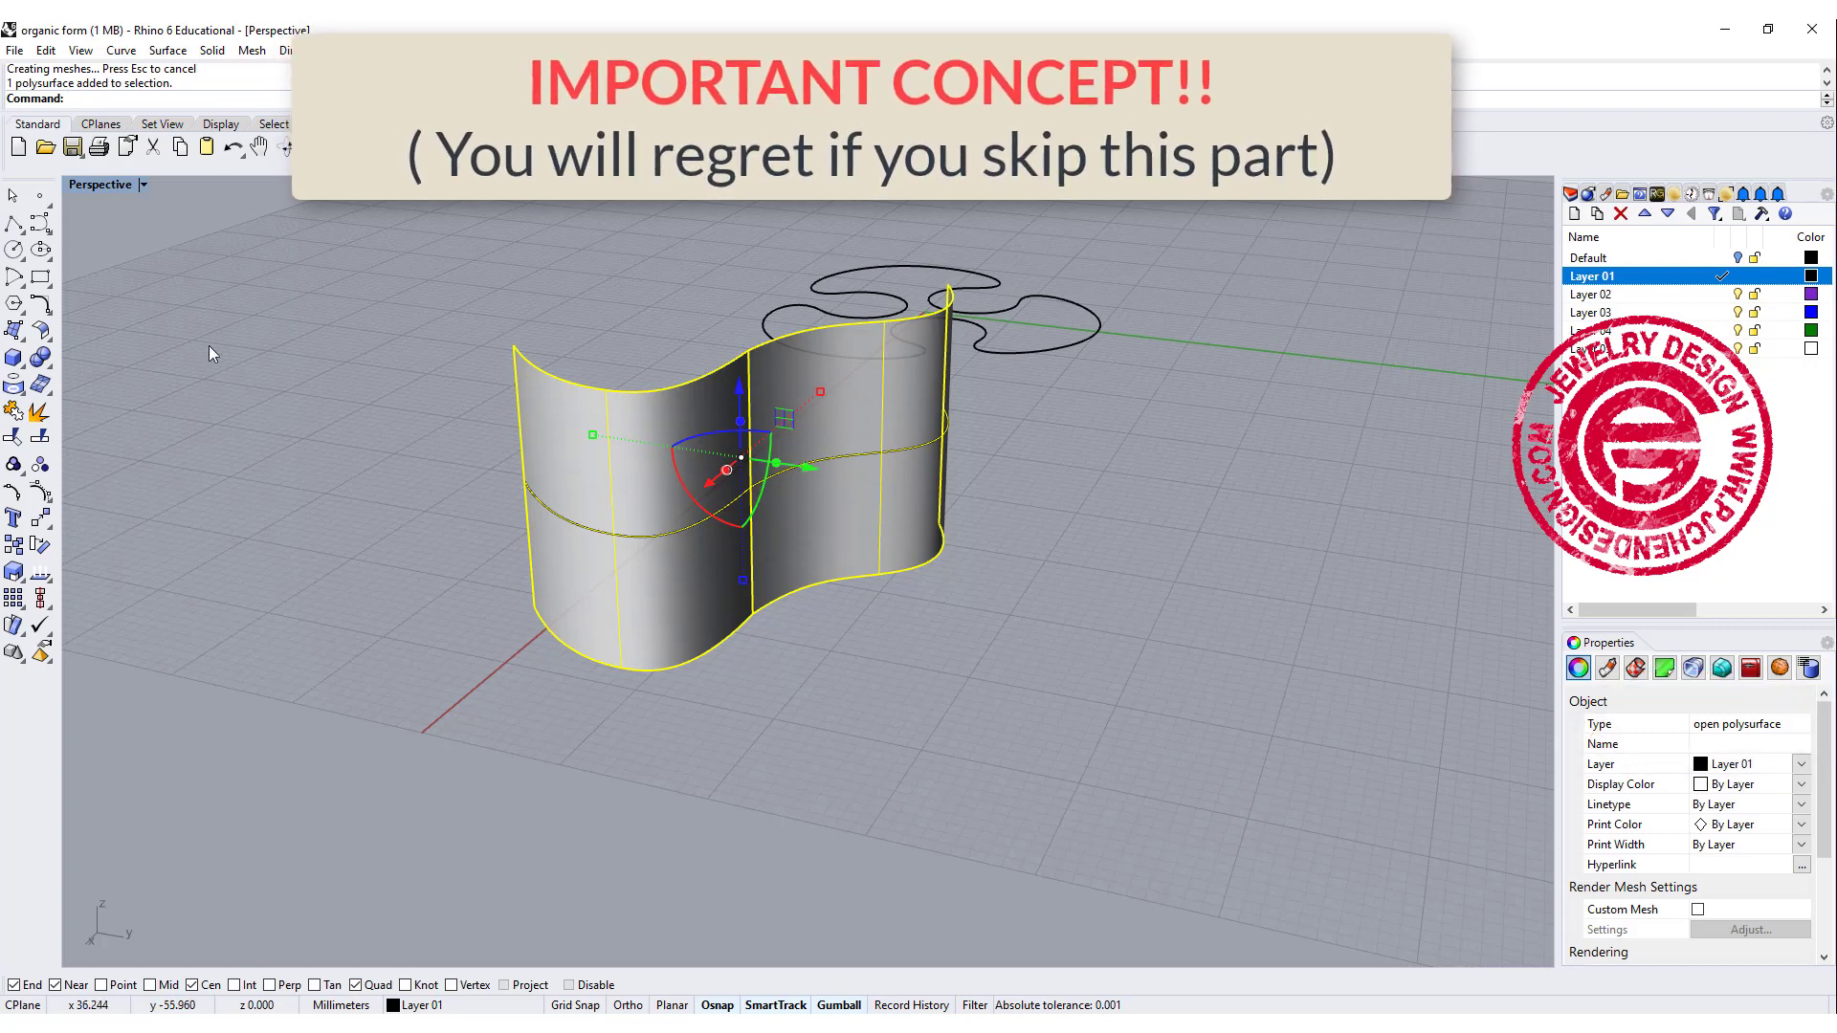
pyautogui.click(36, 491)
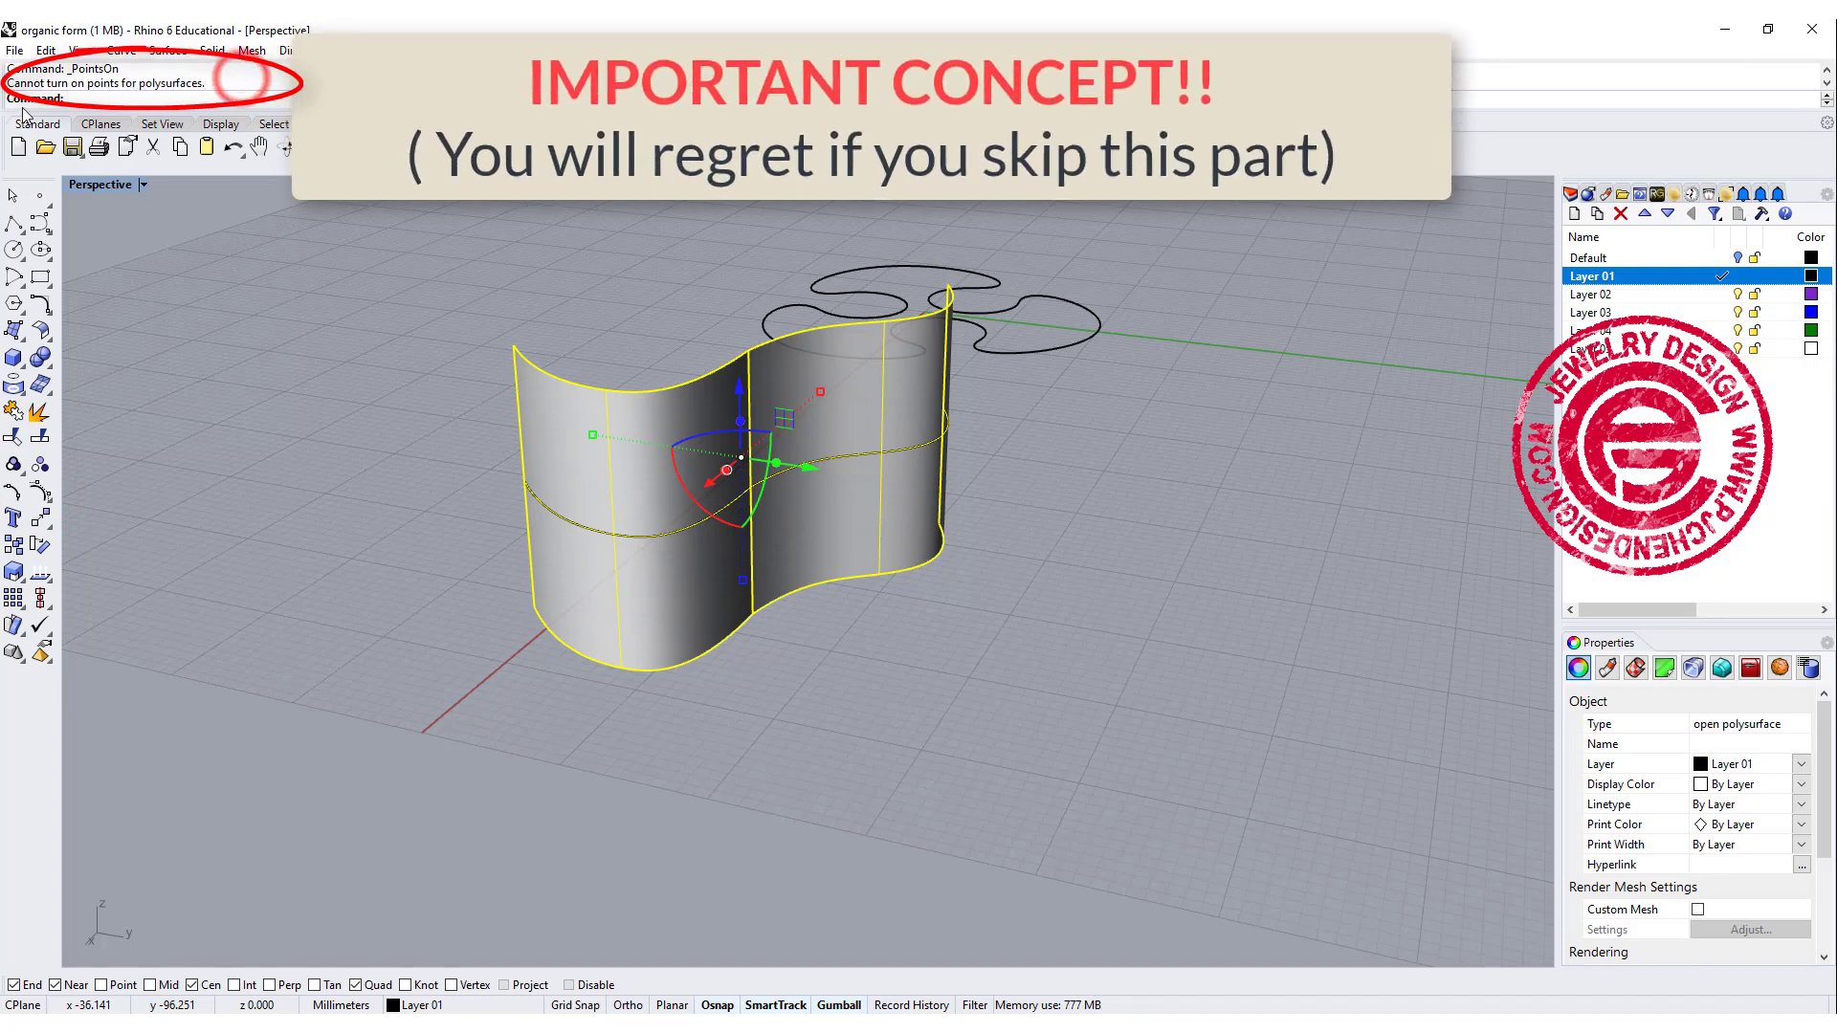
# Delete the joined free-form polysurface, leaving its source curve in place.
pyautogui.click(387, 411)
pyautogui.moveTo(450, 478); pyautogui.dragTo(831, 527, button='right')
pyautogui.click(948, 421)
pyautogui.click(948, 430)
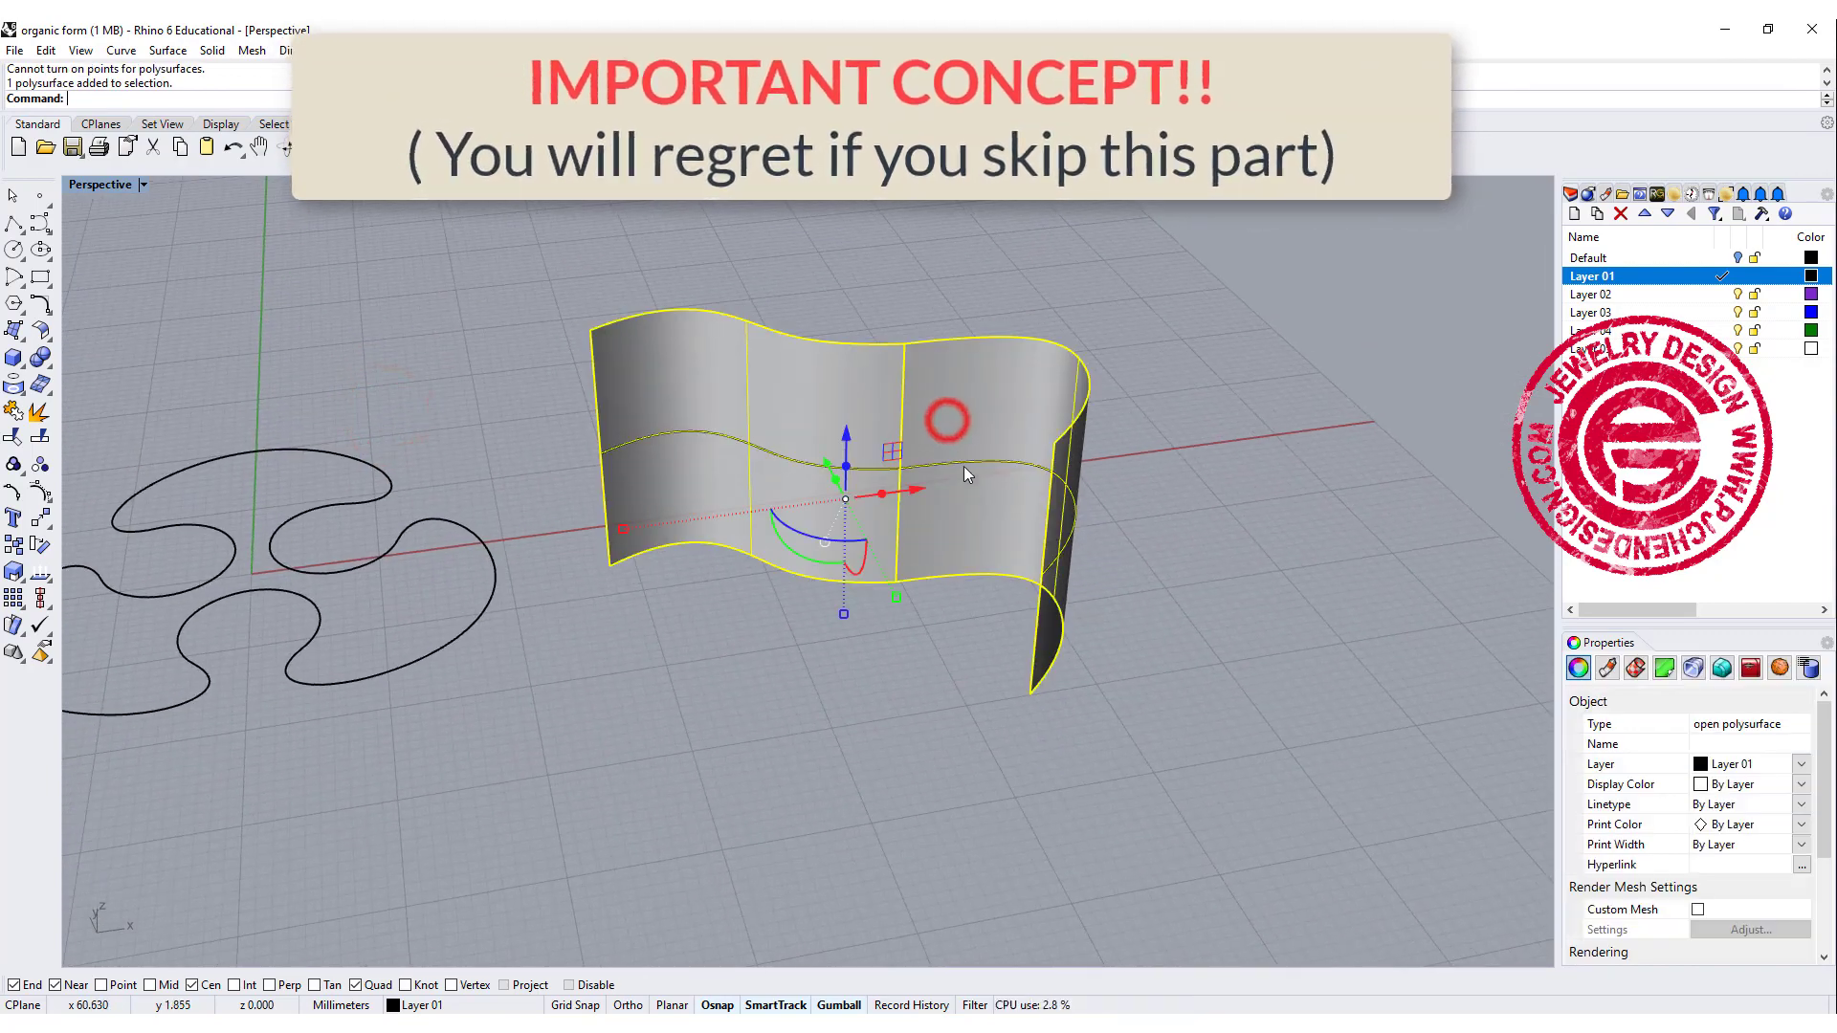
pyautogui.press('Delete')
# Start Rebuild on the joined free-form curve and examine the 45-point, degree 3 preview around the curve's middle.
pyautogui.moveTo(960, 553); pyautogui.dragTo(685, 372)
pyautogui.moveTo(1087, 565); pyautogui.dragTo(1029, 675, button='right')
pyautogui.press('Return')
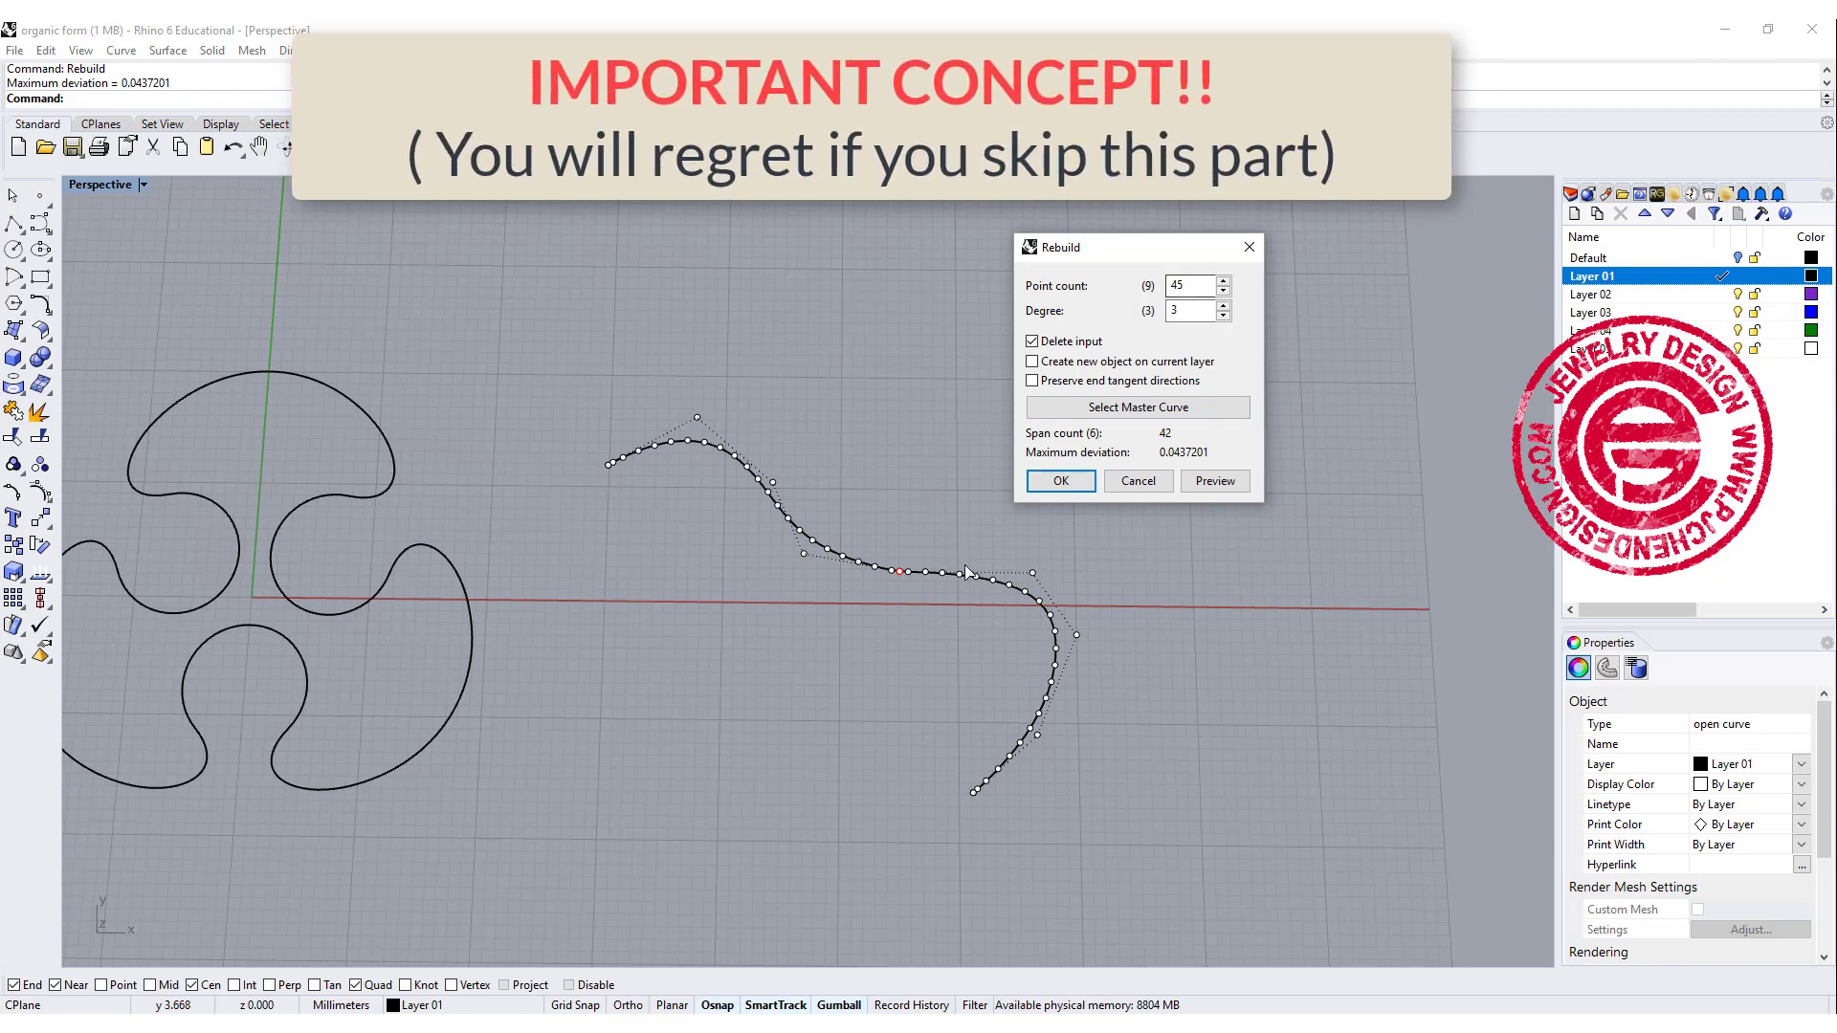
pyautogui.moveTo(904, 574); pyautogui.dragTo(890, 603, button='right')
pyautogui.scroll(5, 890, 601)
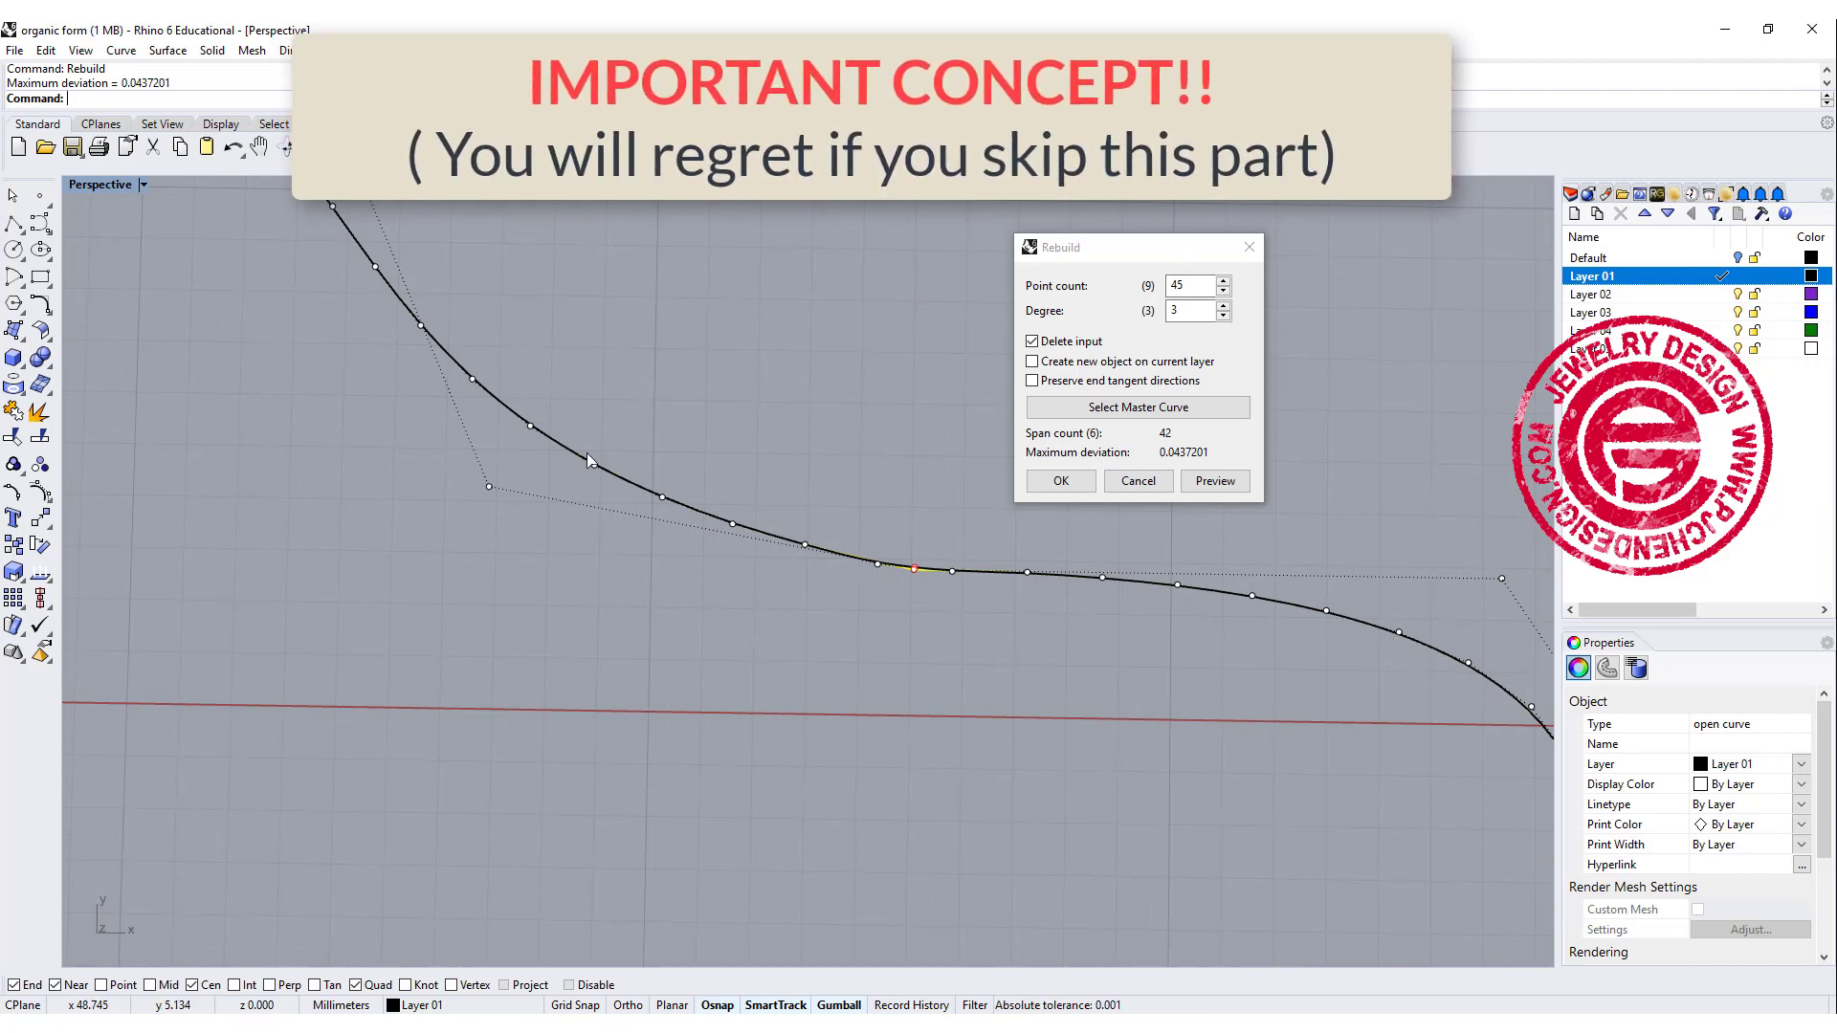
# Preview the free-form curve's rebuild with 9 points and examine how far it deviates from the original.
pyautogui.doubleClick(1189, 285)
pyautogui.write('9')
pyautogui.press('Tab')
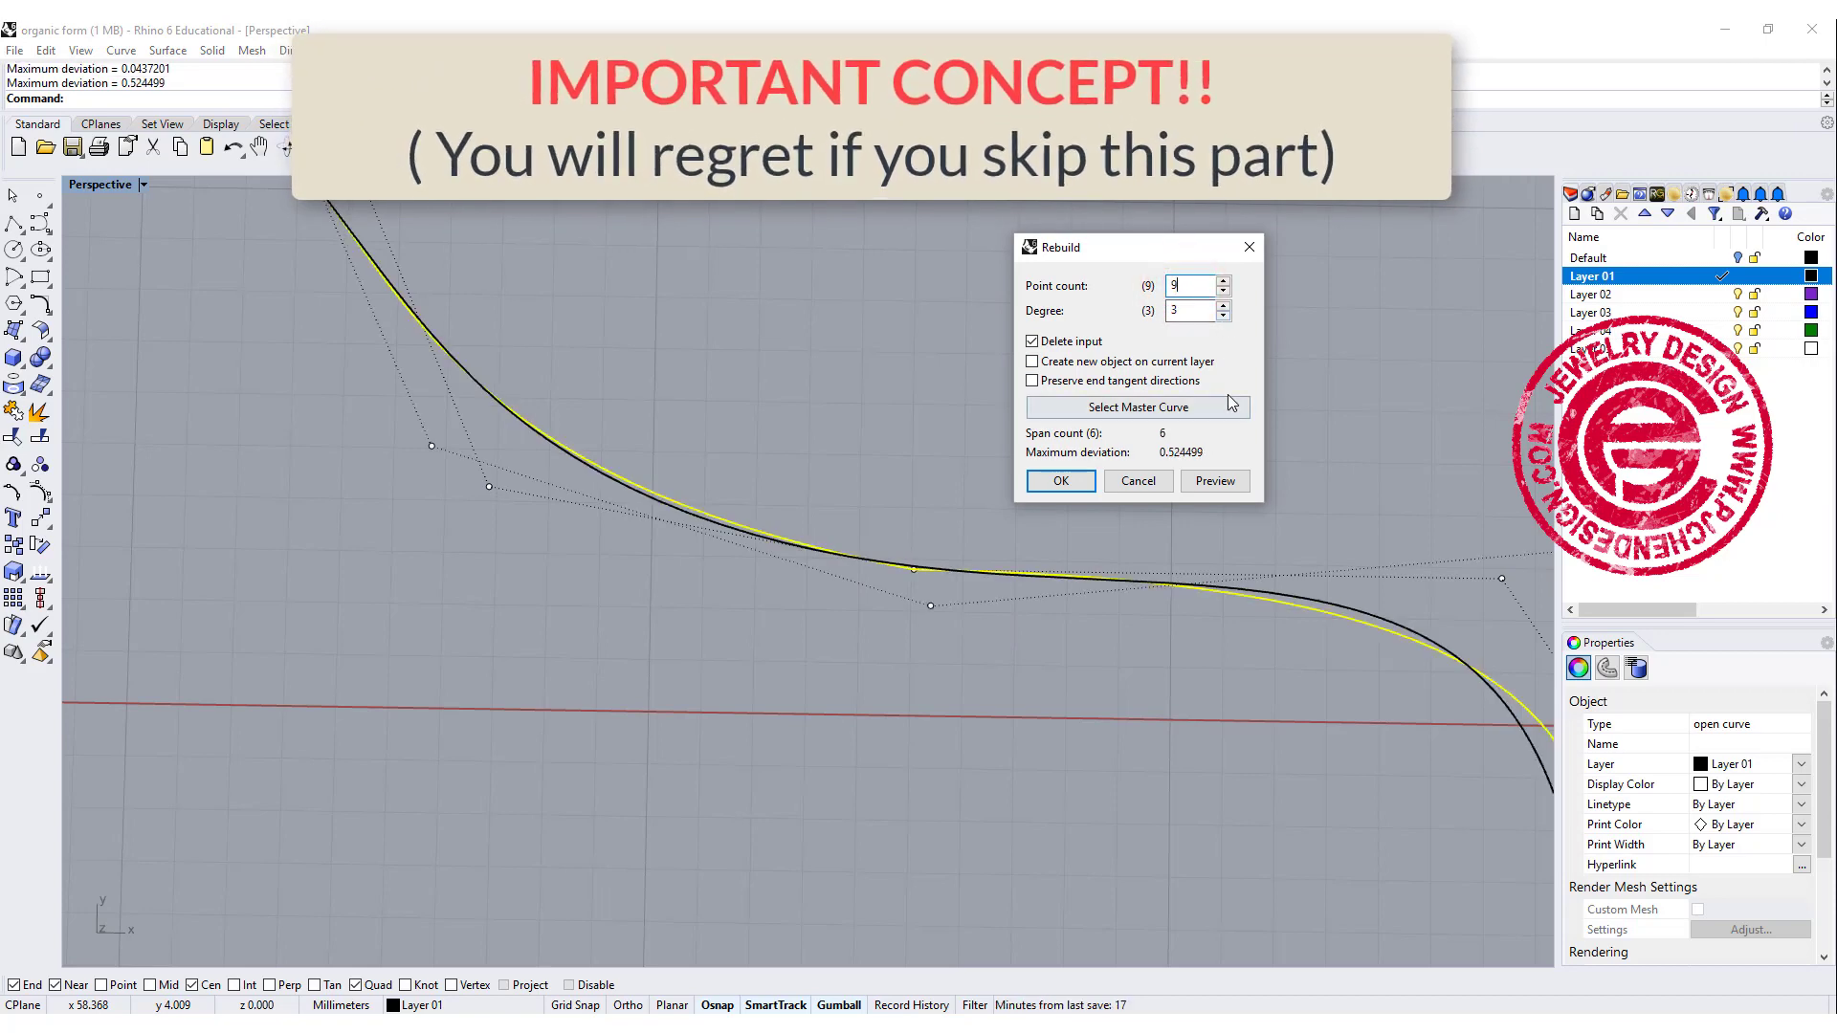
pyautogui.scroll(-4, 727, 531)
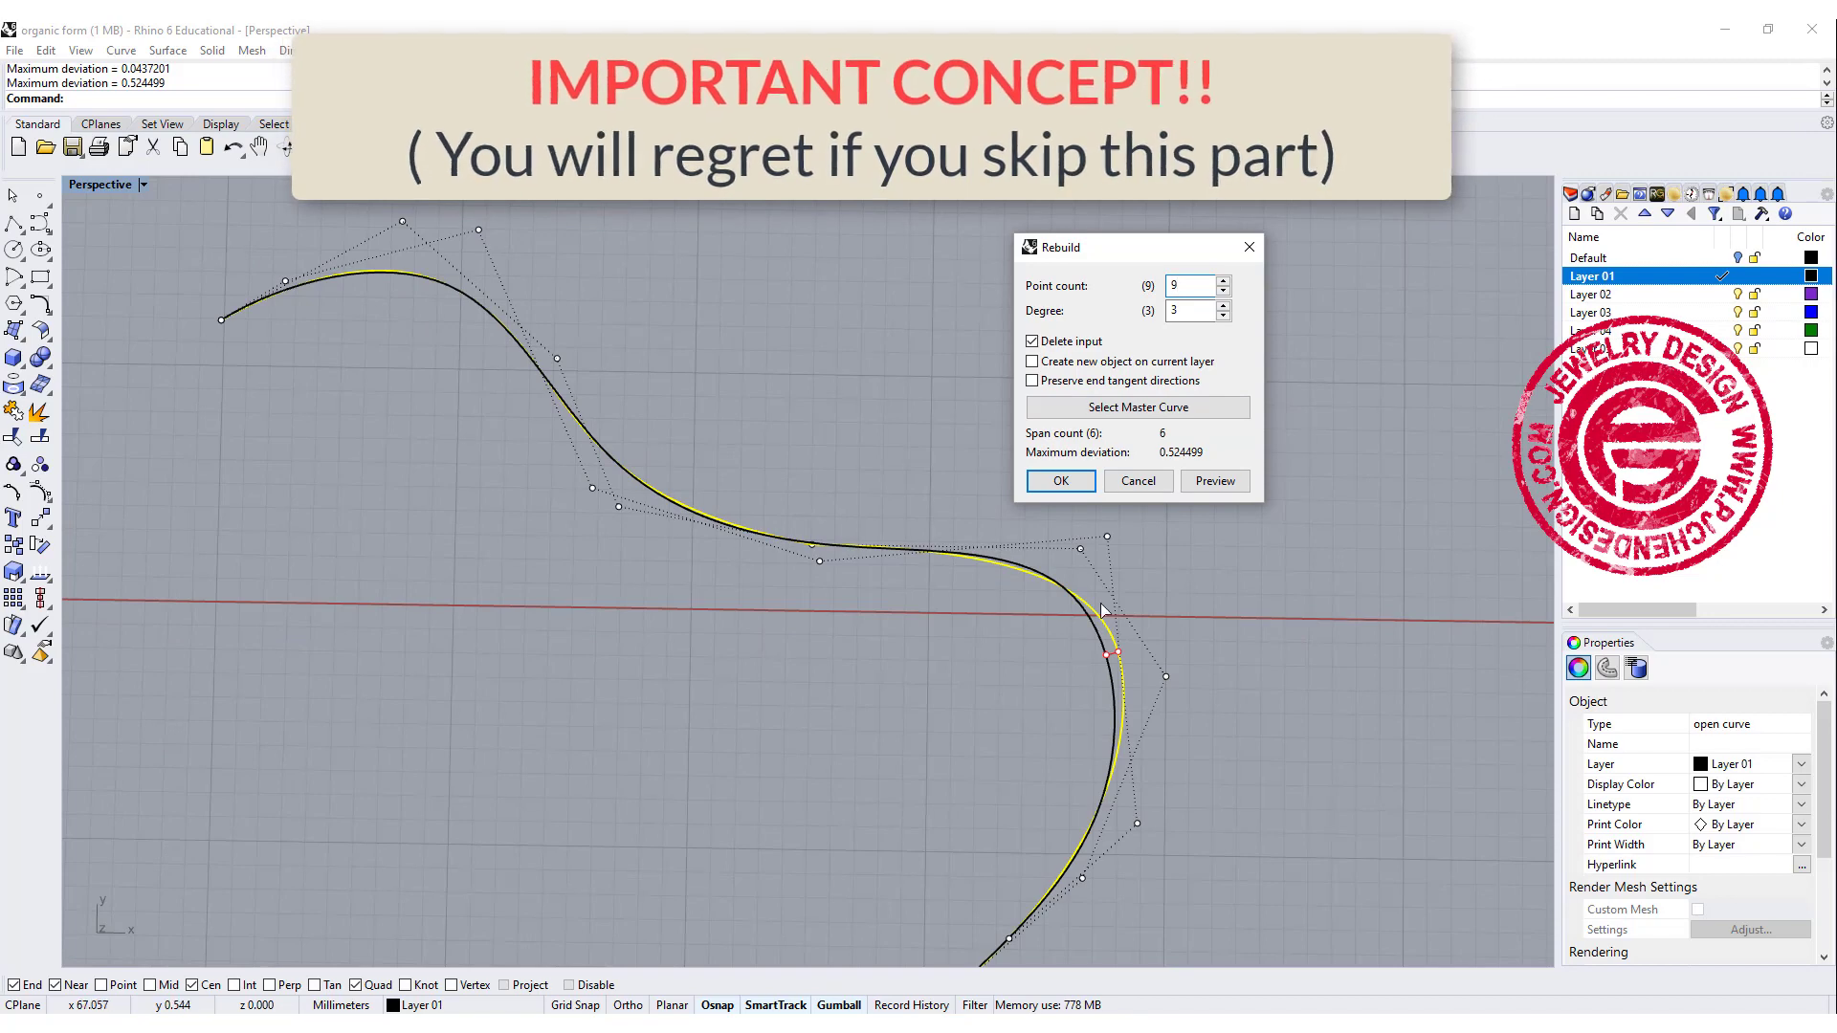
pyautogui.scroll(5, 1126, 663)
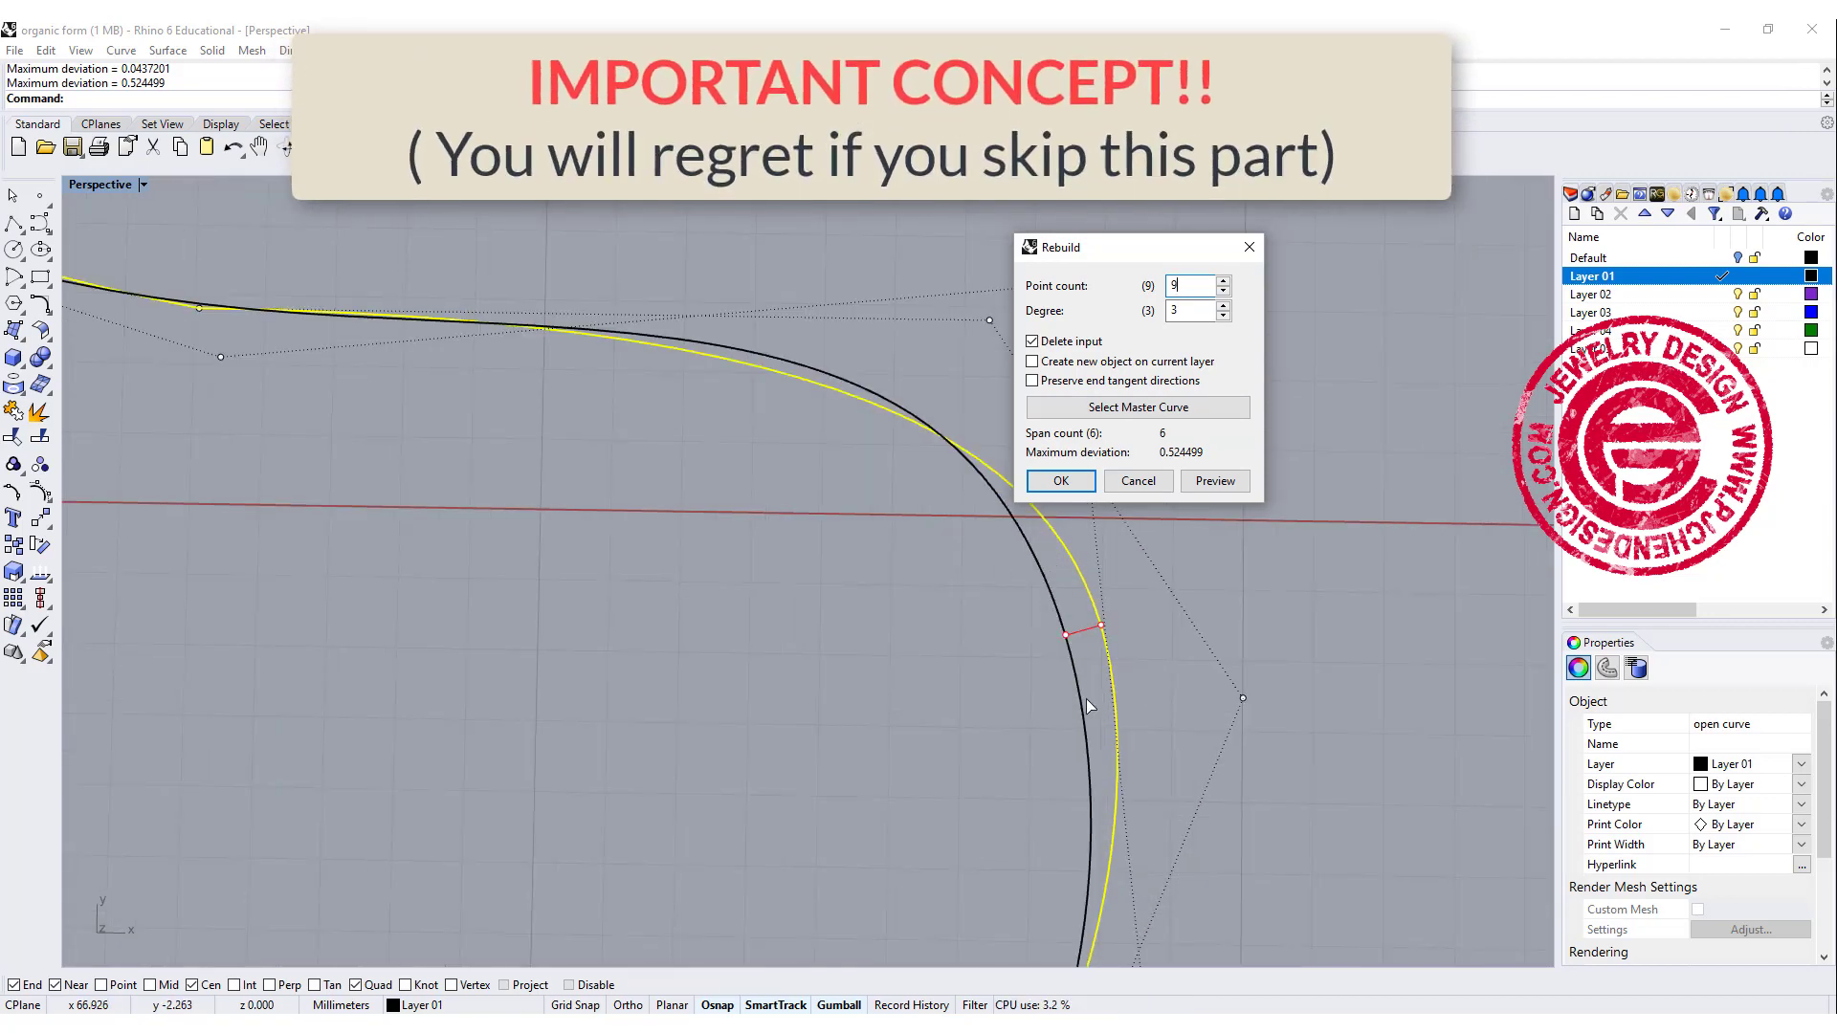
pyautogui.scroll(-5, 401, 331)
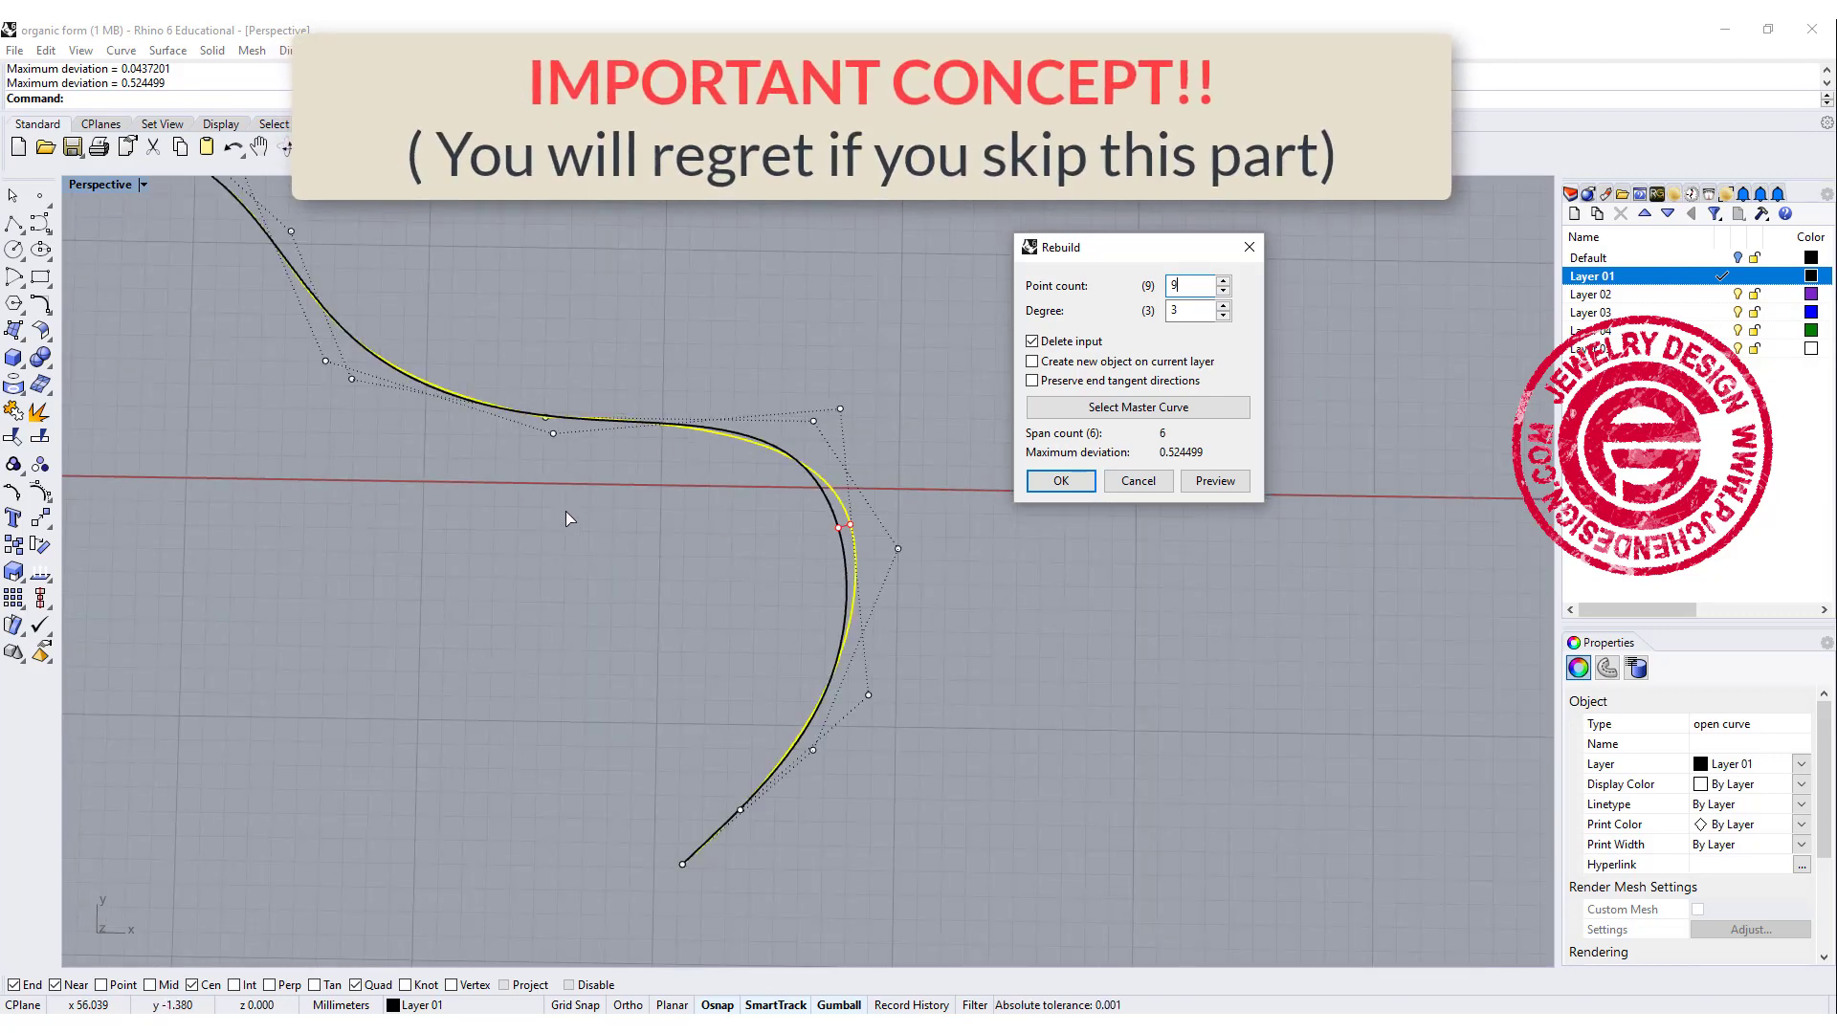
pyautogui.keyDown('shift'); pyautogui.moveTo(566, 507); pyautogui.dragTo(768, 561, button='right'); pyautogui.keyUp('shift')
# Rebuild the free-form curve with 20 points and degree 3, deleting the input curve.
pyautogui.doubleClick(1187, 285)
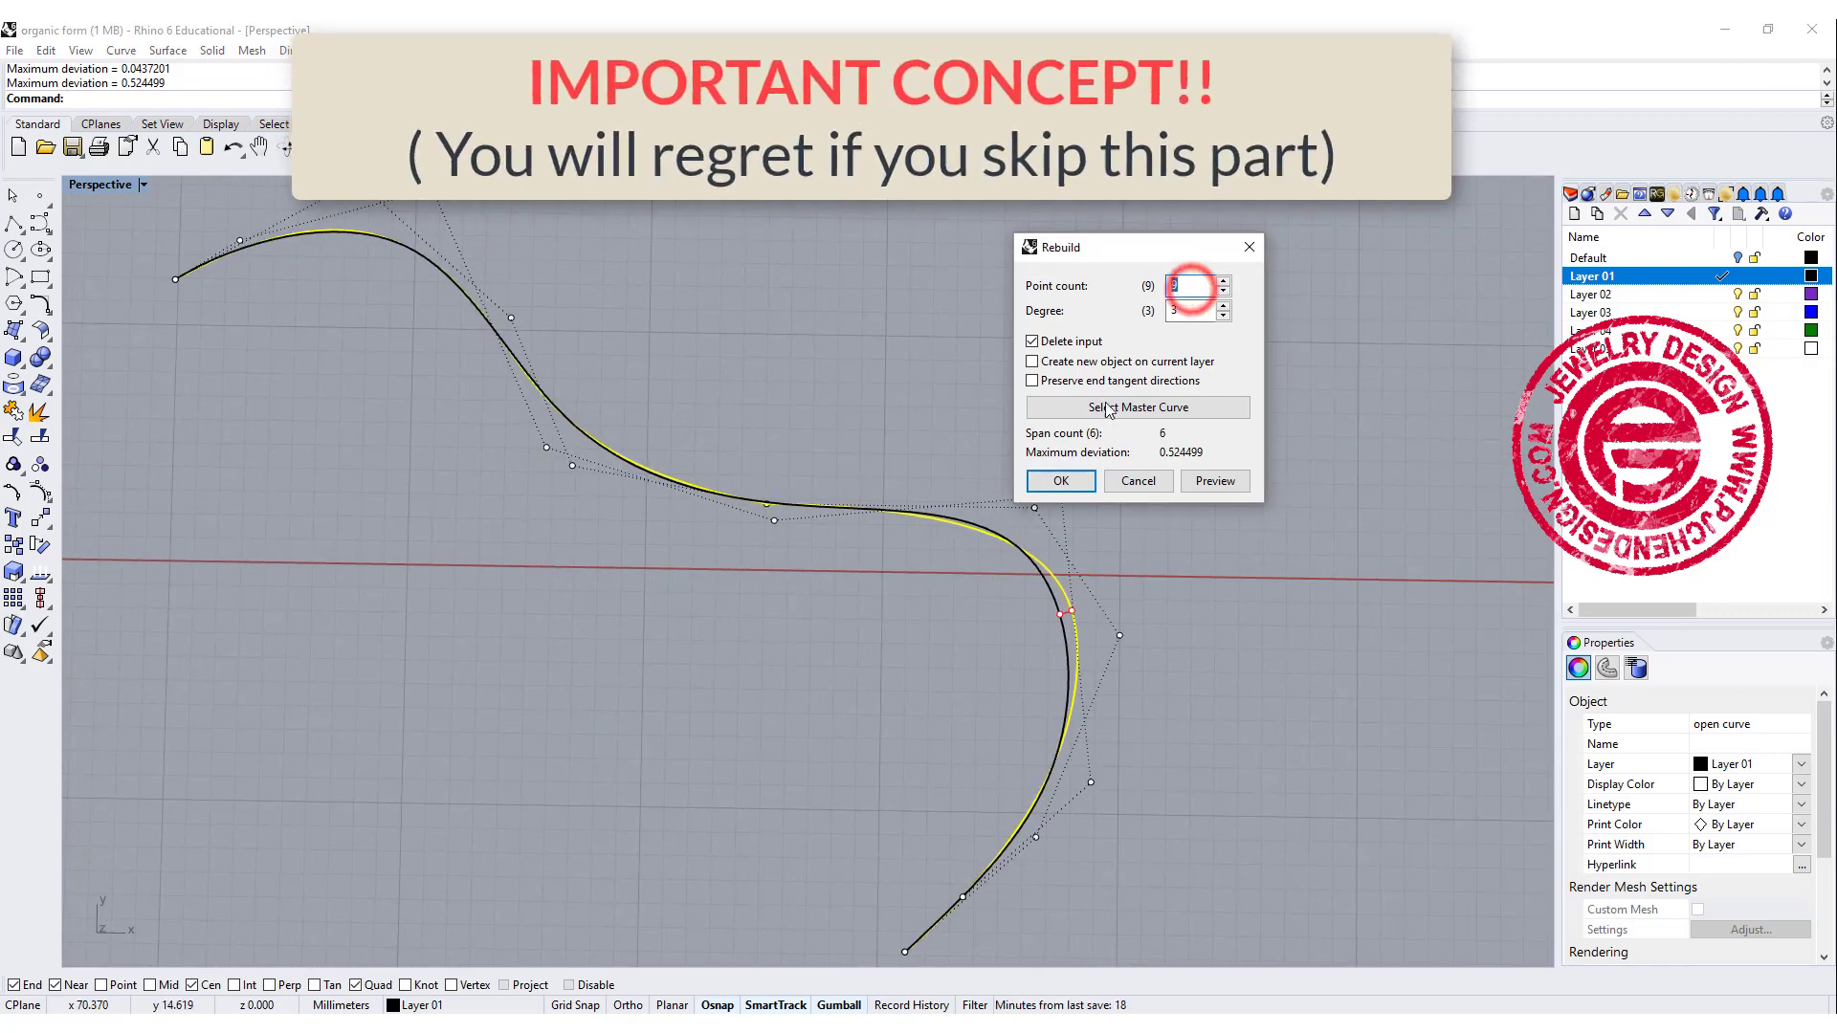
pyautogui.write('20')
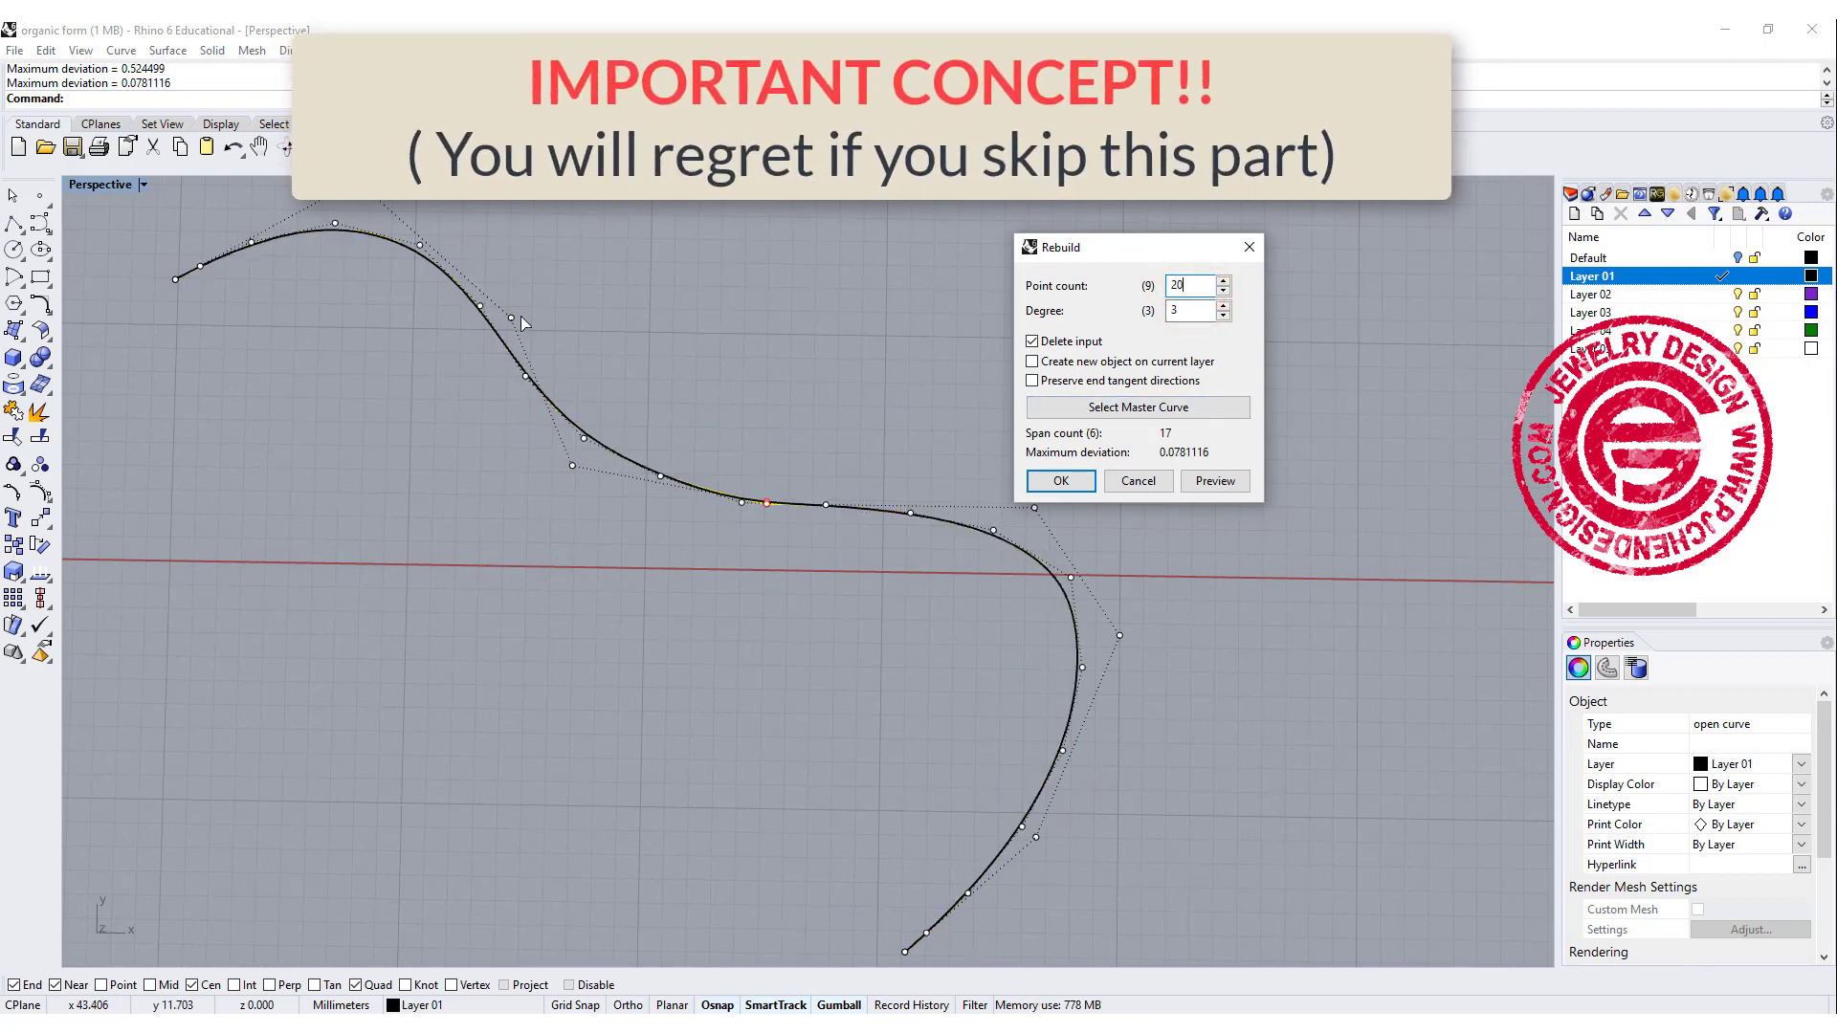
pyautogui.moveTo(1024, 576); pyautogui.dragTo(945, 709, button='right')
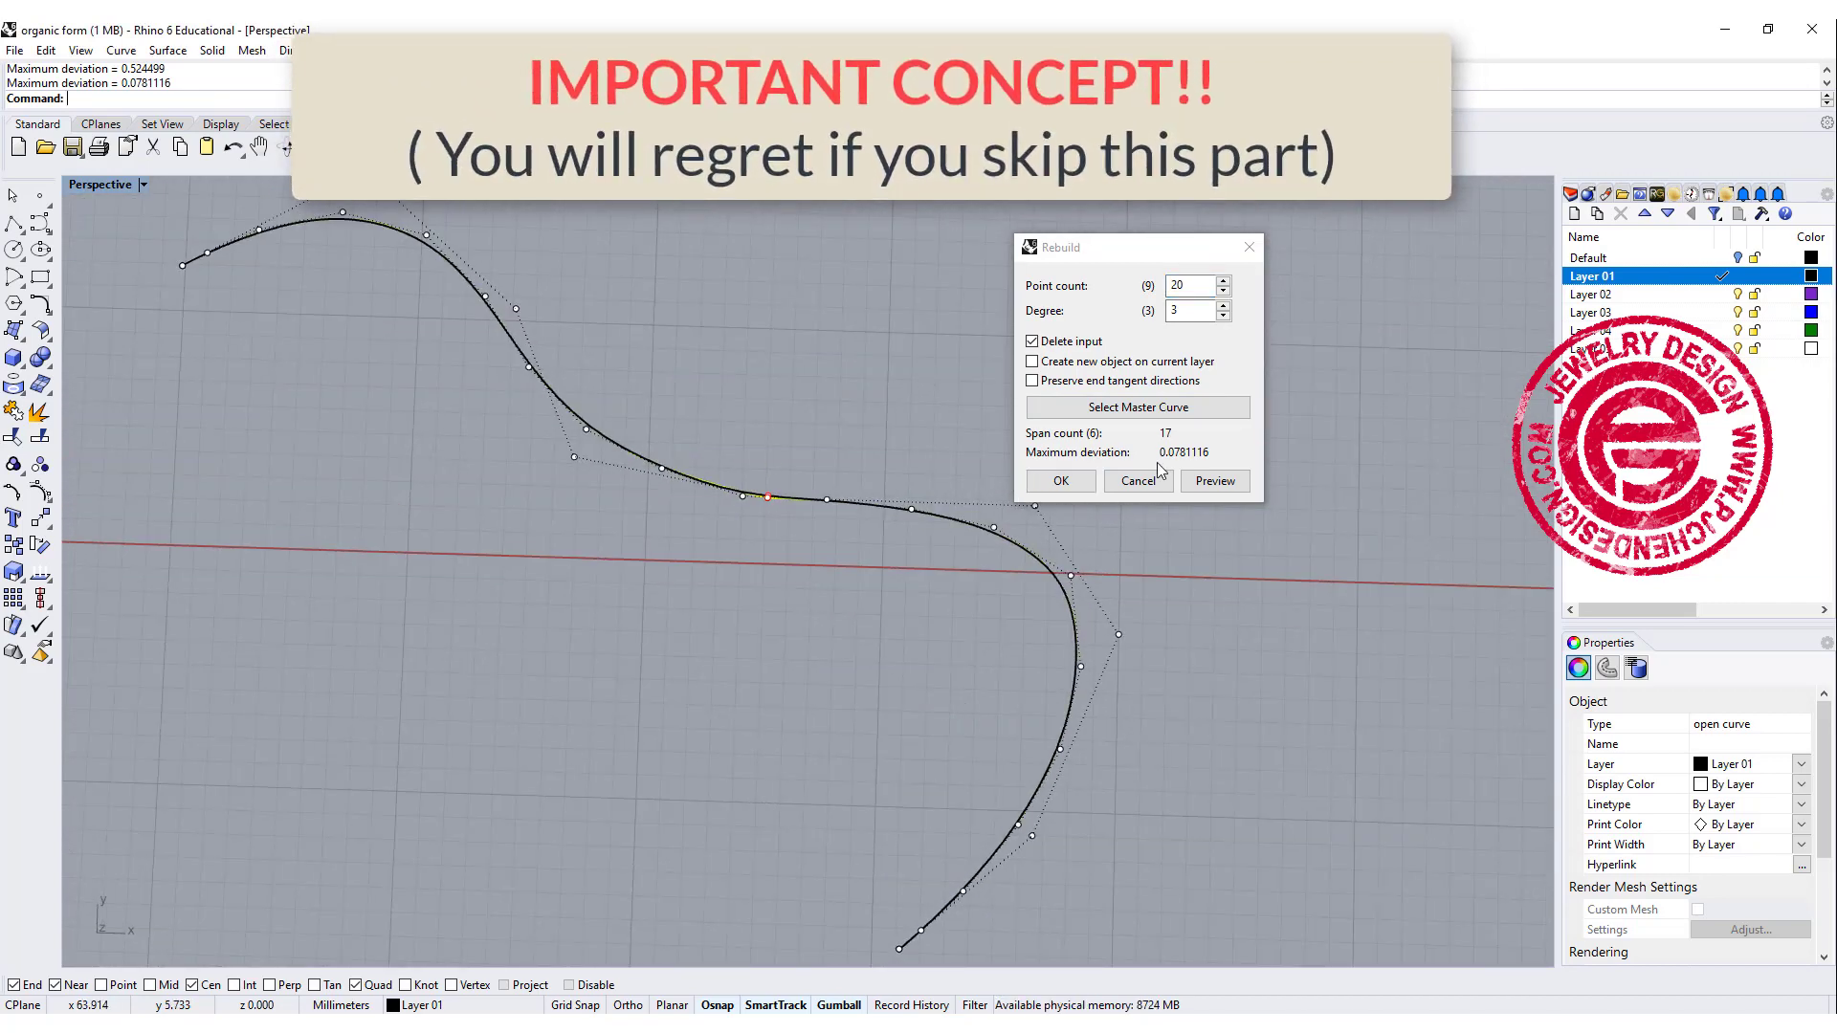
pyautogui.click(1079, 484)
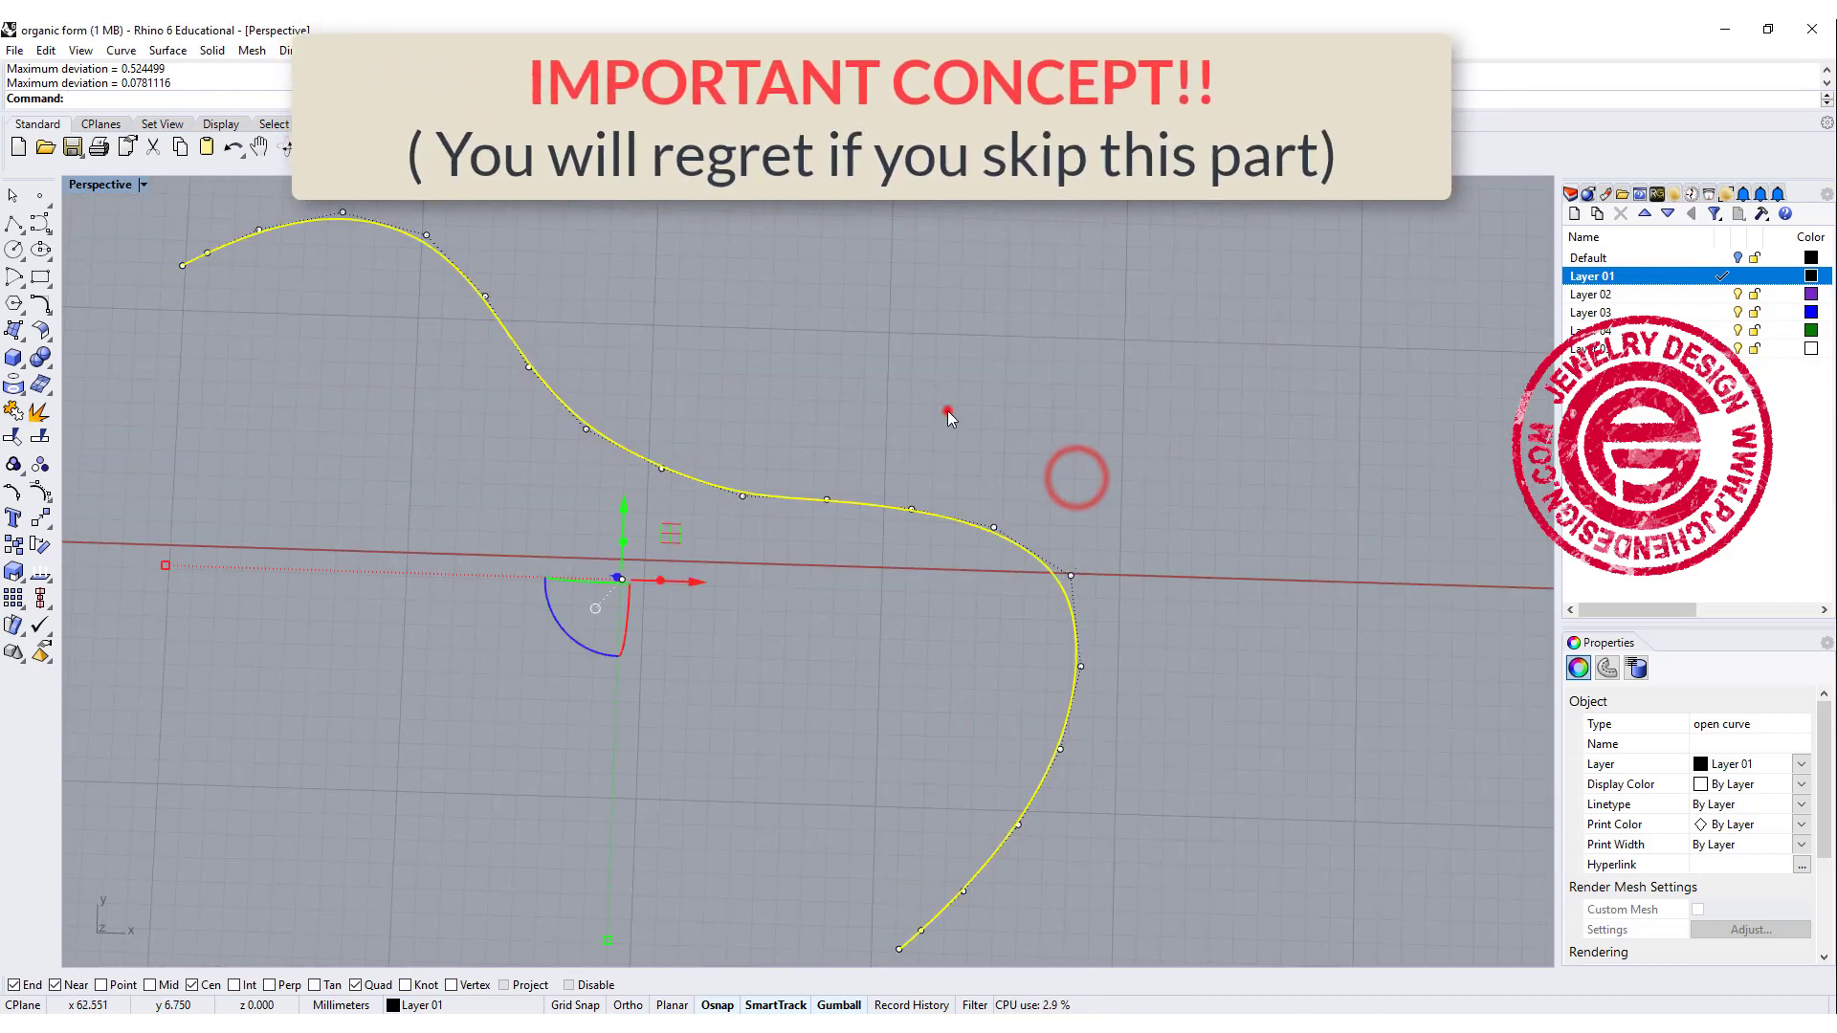
# Extrude the rebuilt free-form curve straight to both sides and select the resulting surface.
pyautogui.click(948, 410)
pyautogui.scroll(-3, 1035, 436)
pyautogui.click(997, 490)
pyautogui.moveTo(1189, 580); pyautogui.dragTo(1074, 383, button='right')
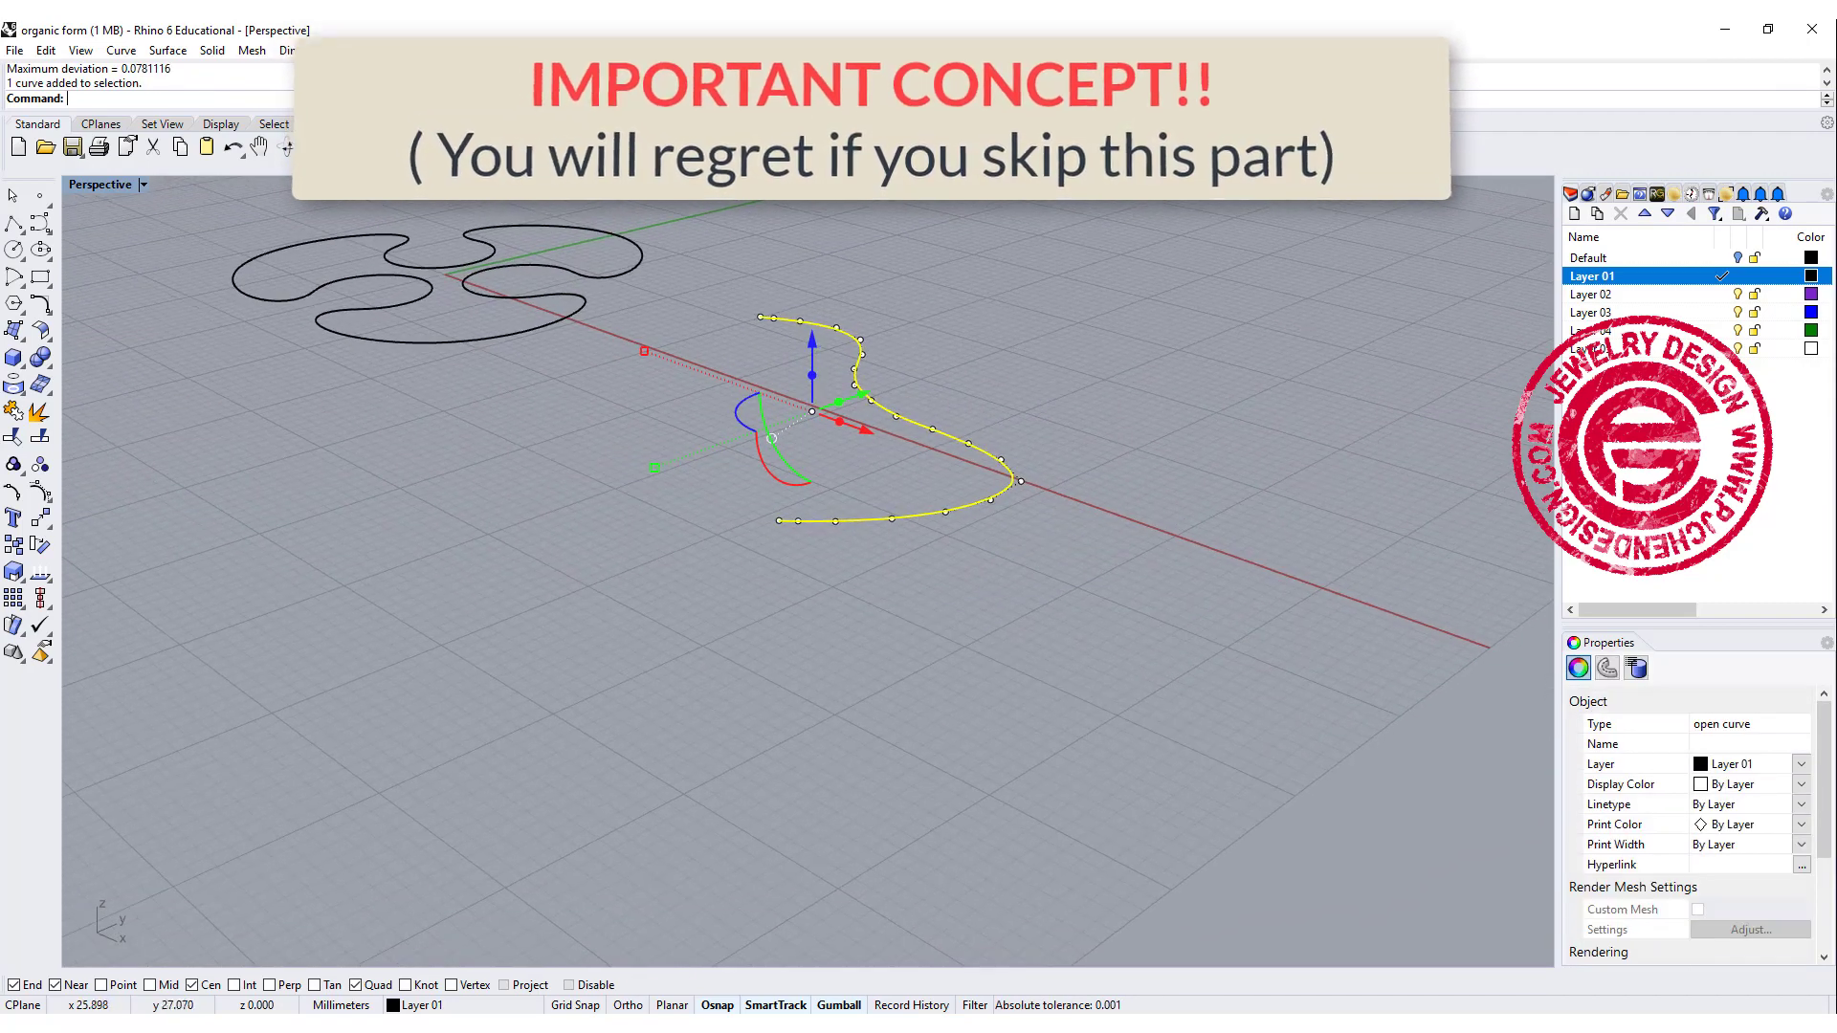
pyautogui.click(166, 50)
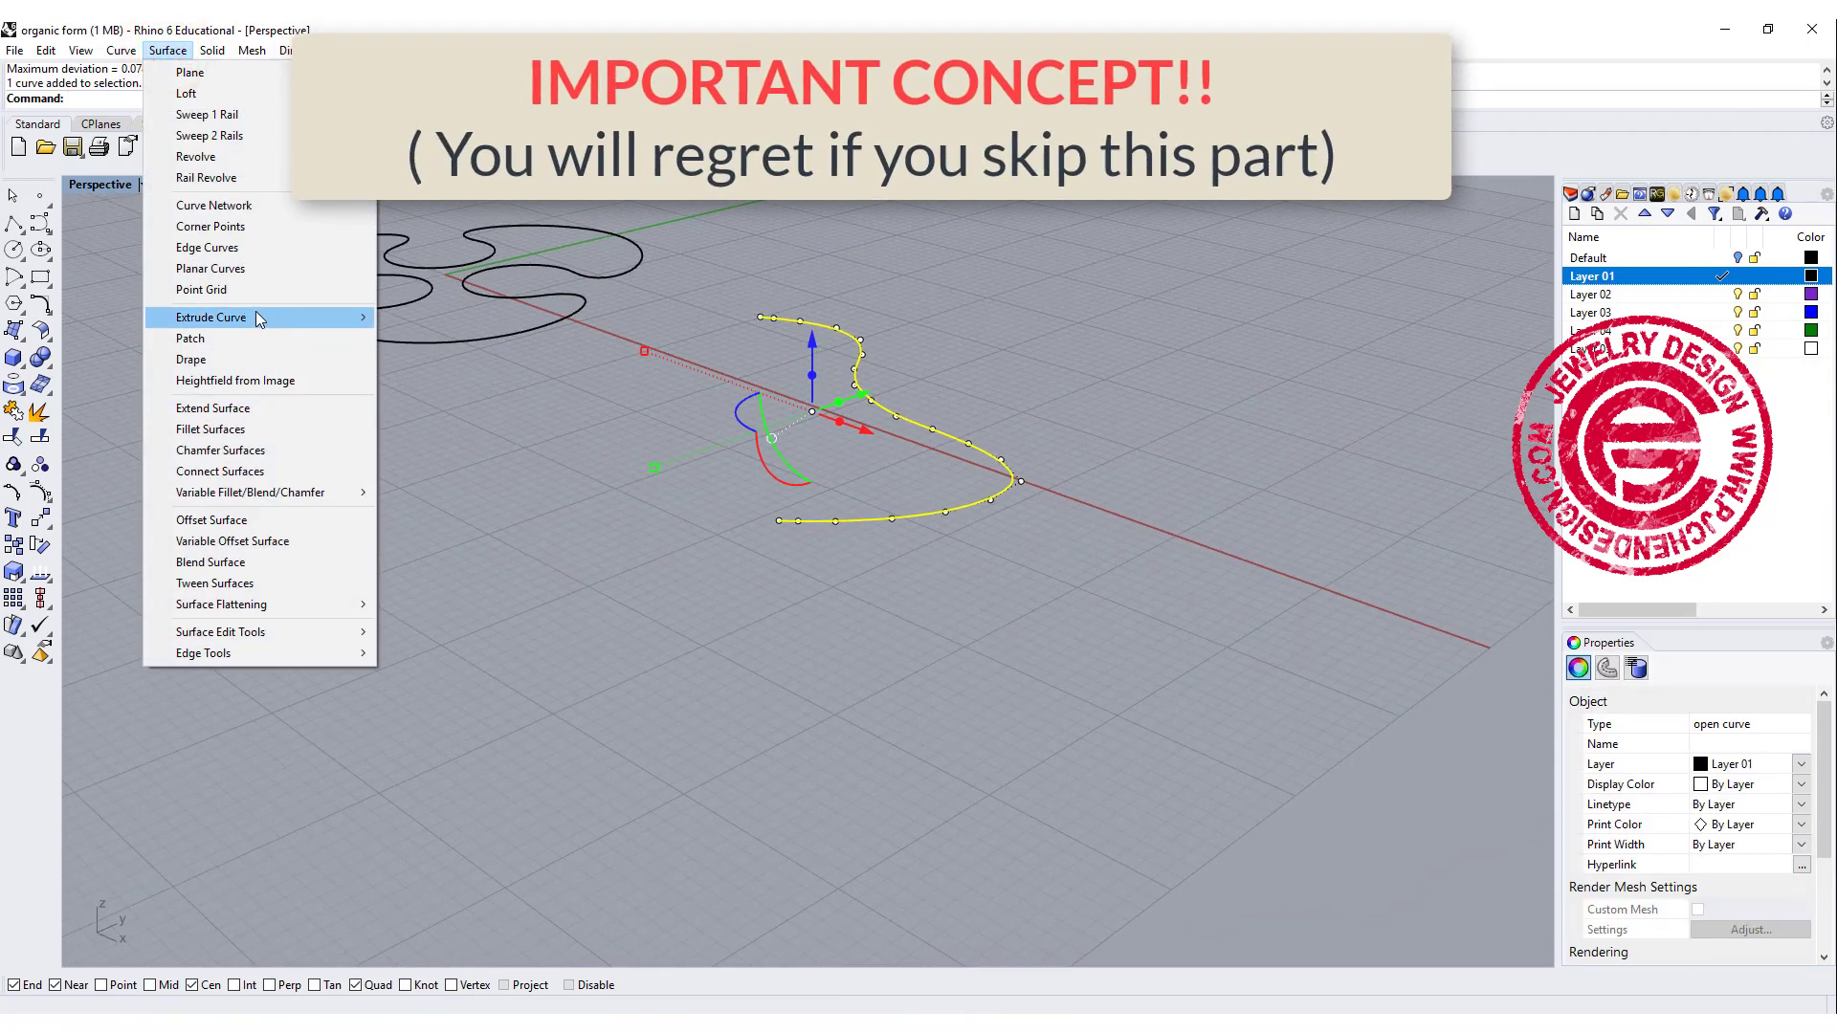
pyautogui.click(421, 317)
pyautogui.moveTo(905, 284)
pyautogui.mouseDown(button='right')
pyautogui.moveTo(990, 451)
pyautogui.moveTo(823, 461)
pyautogui.moveTo(1037, 619)
pyautogui.mouseUp(button='right')
pyautogui.click(1038, 655)
pyautogui.click(1030, 565)
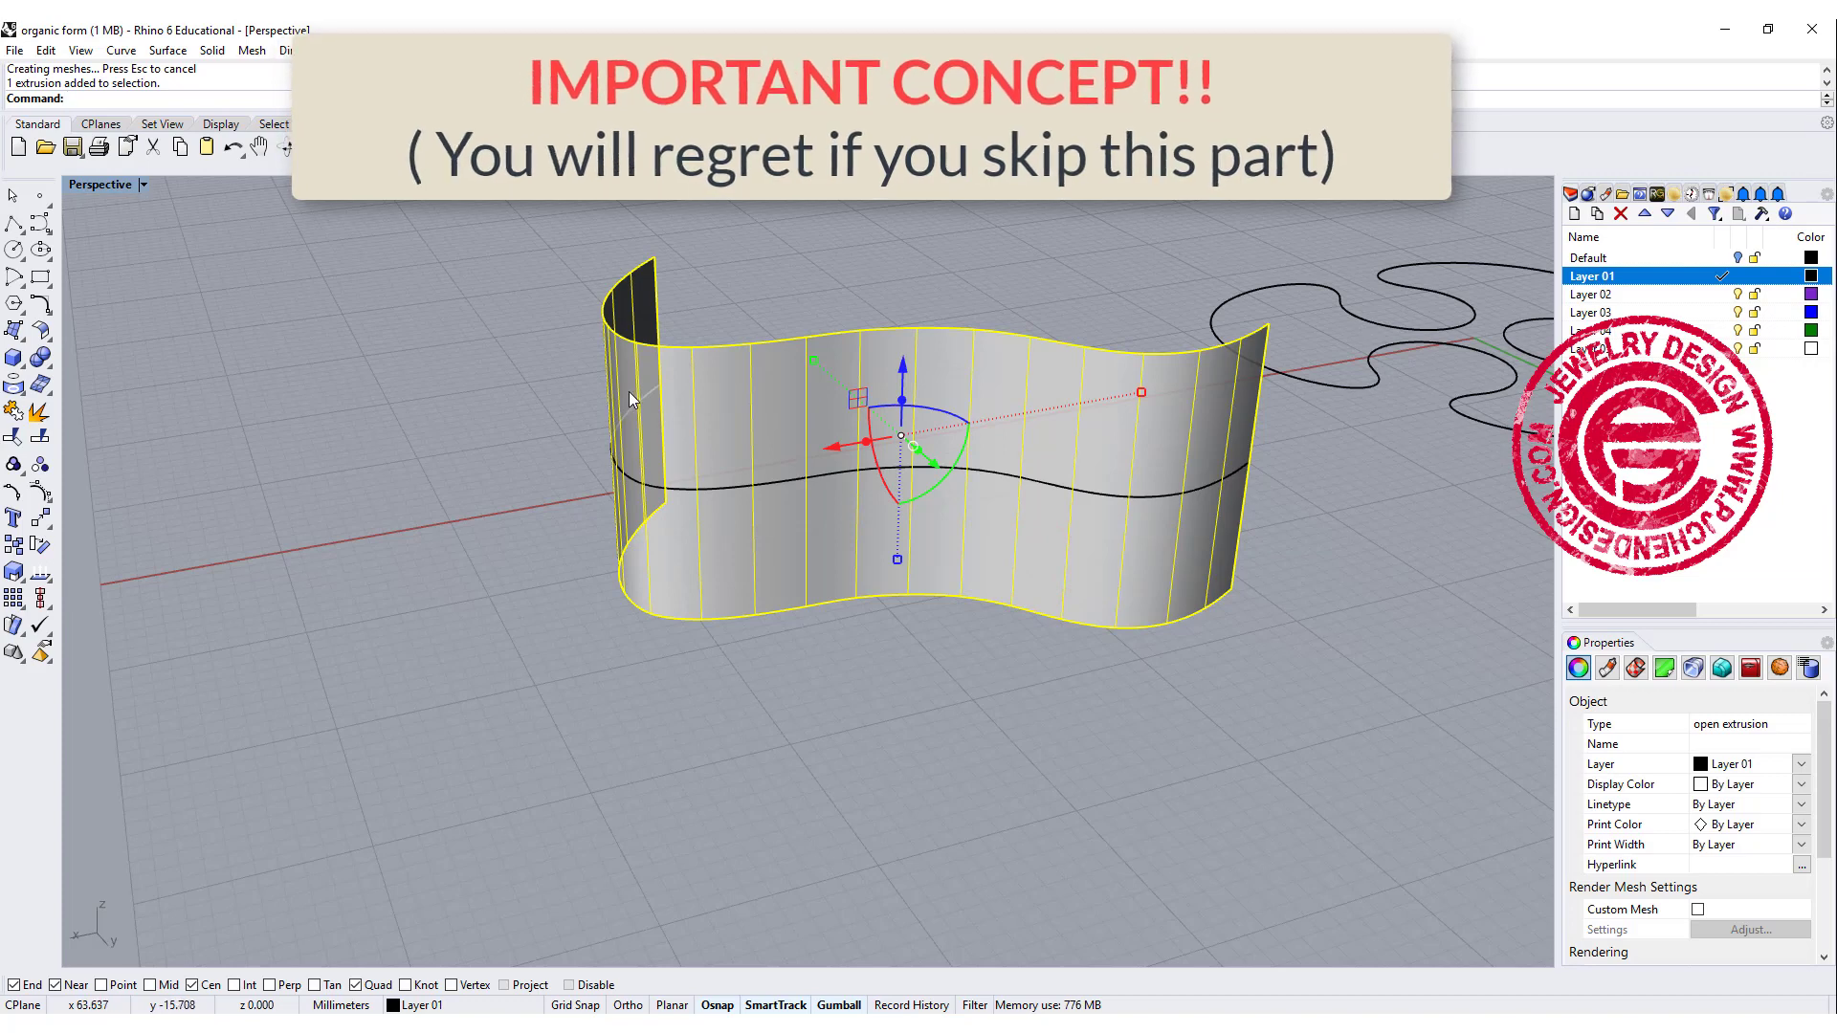
# Turn on the control points of the new extrusion and reselect it for inspection.
pyautogui.click(38, 489)
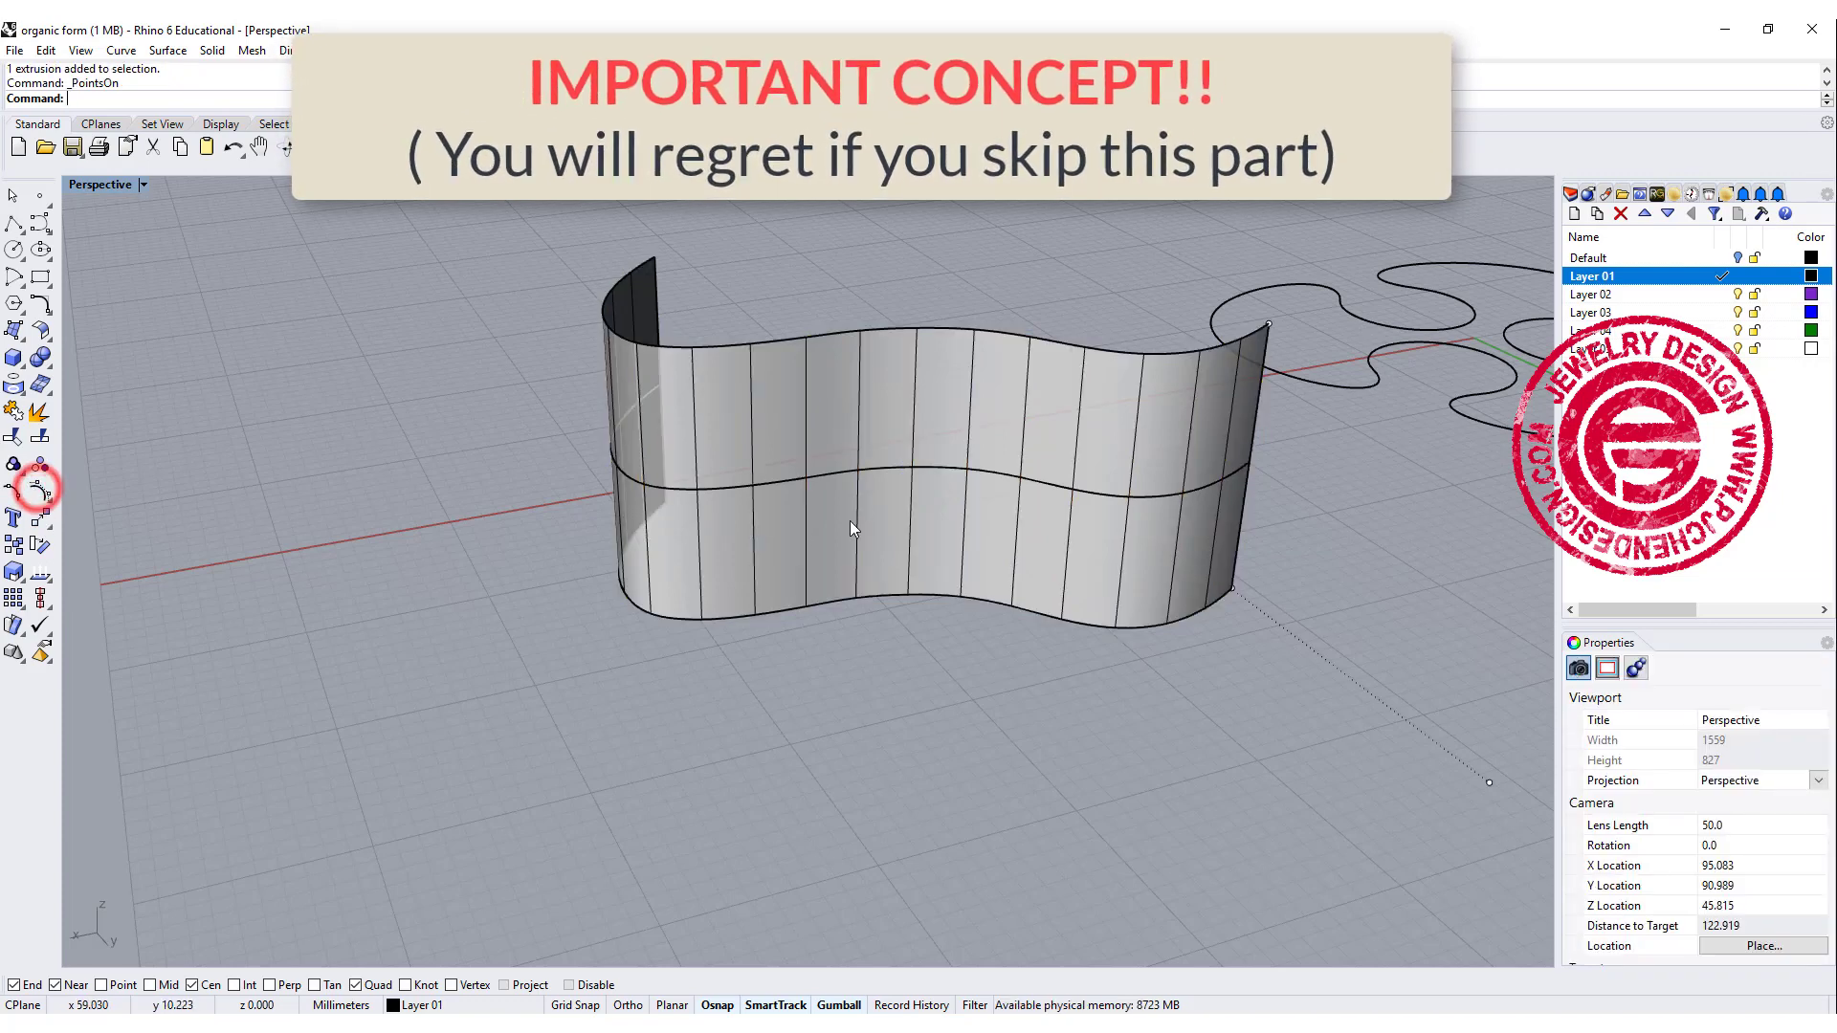
pyautogui.click(803, 478)
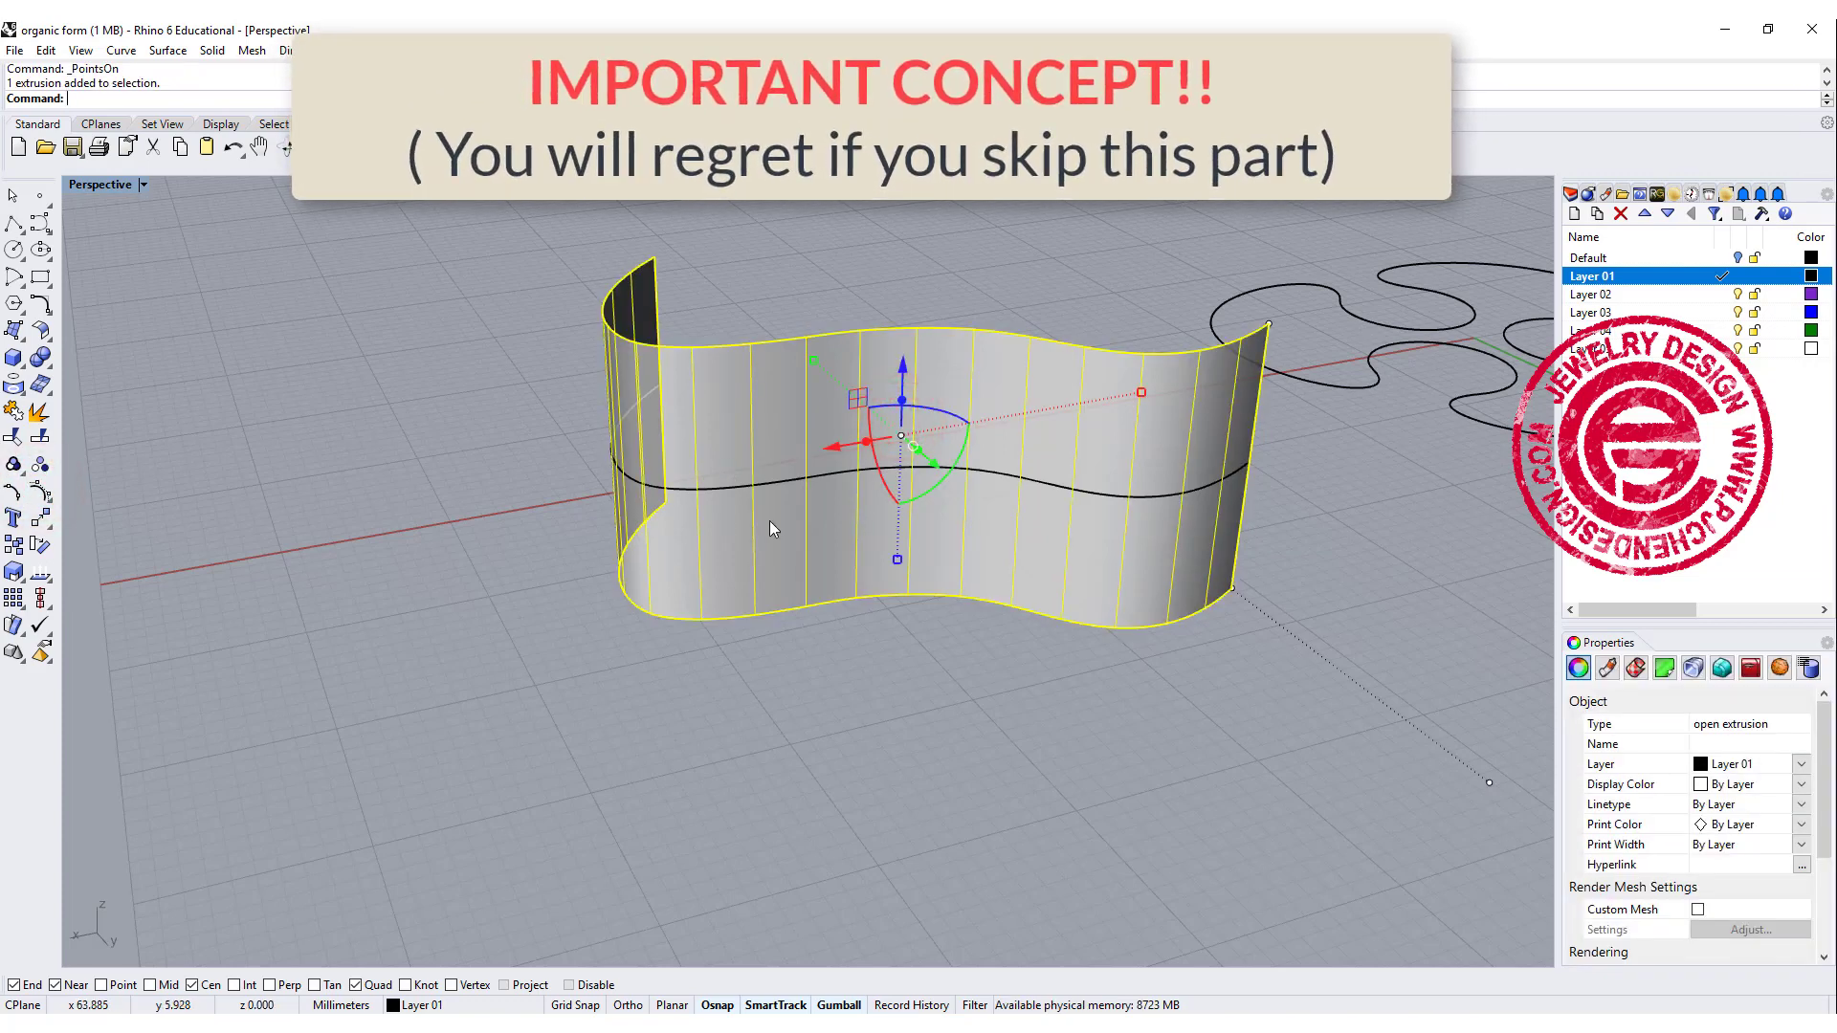
pyautogui.moveTo(813, 520)
pyautogui.mouseDown(button='right')
pyautogui.moveTo(919, 531)
pyautogui.moveTo(800, 521)
pyautogui.moveTo(688, 464)
pyautogui.moveTo(701, 750)
pyautogui.moveTo(841, 697)
pyautogui.moveTo(812, 547)
pyautogui.moveTo(756, 533)
pyautogui.mouseUp(button='right')
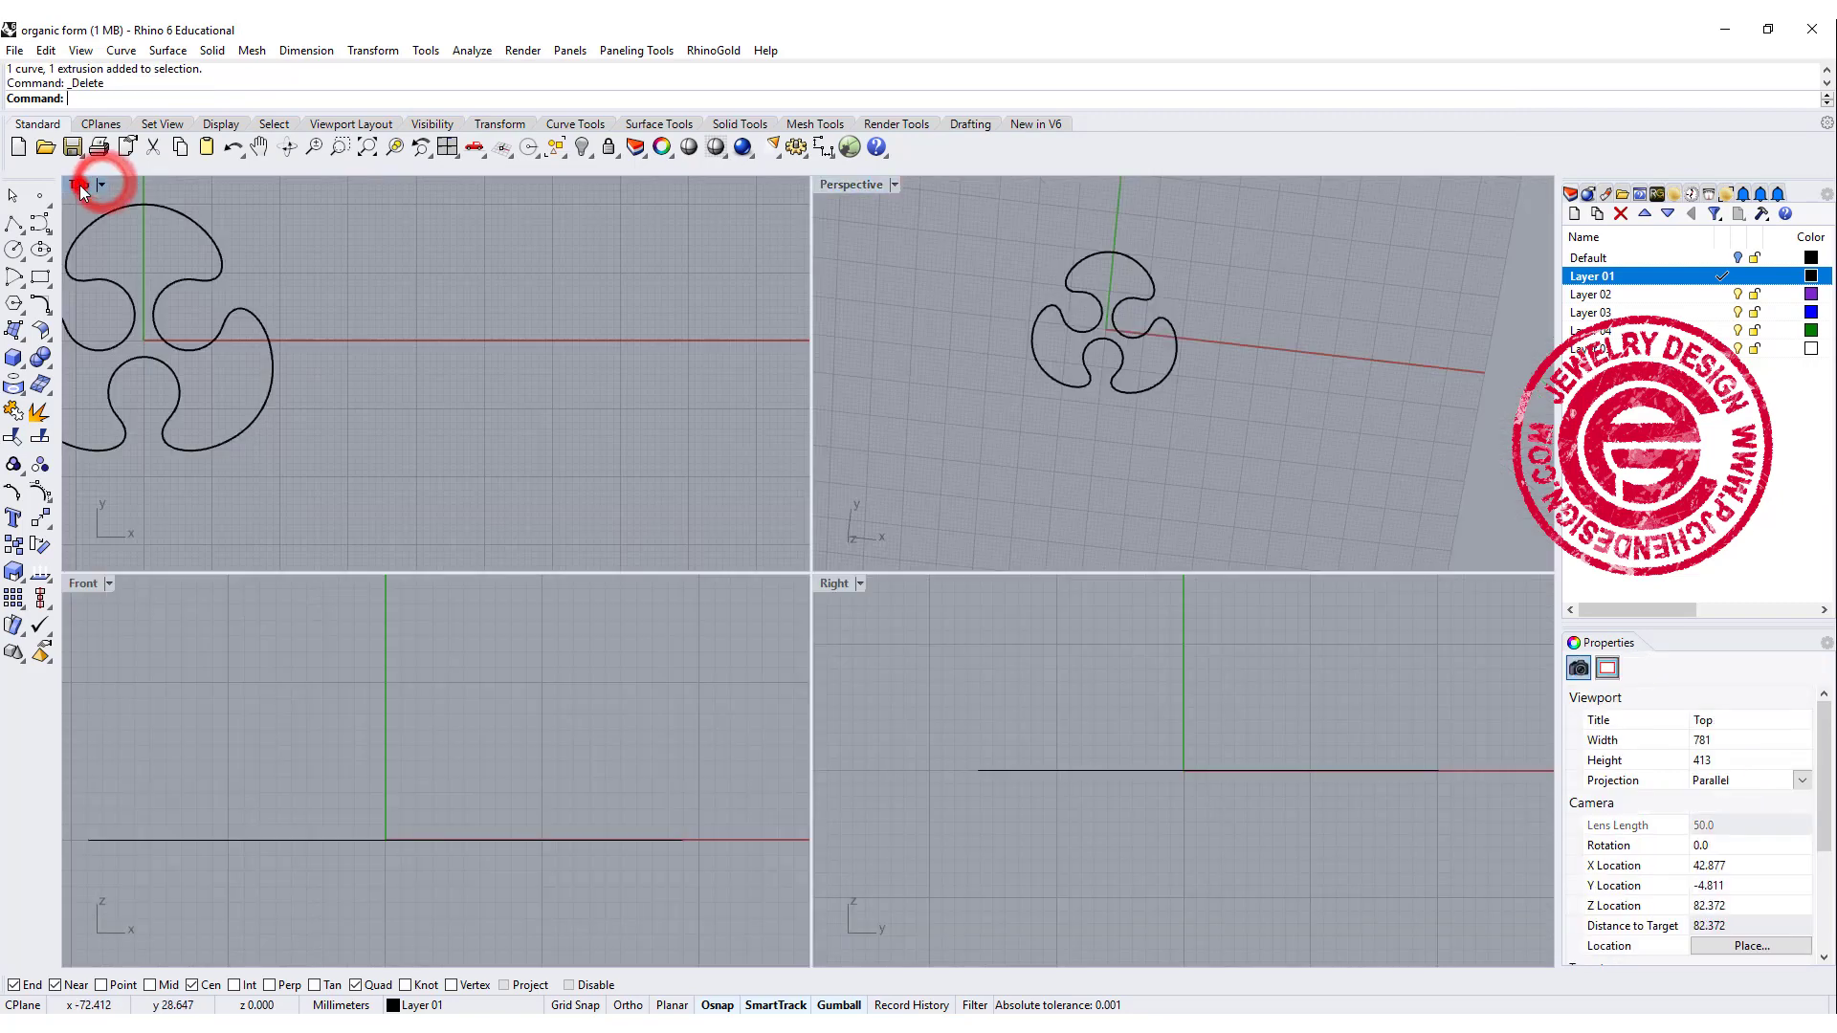
# Delete the free-form curve and its extrusion, and select the three-lobed outline in the maximized Top viewport.
pyautogui.doubleClick(80, 185)
pyautogui.moveTo(598, 504); pyautogui.dragTo(1081, 558, button='right')
pyautogui.click(955, 509)
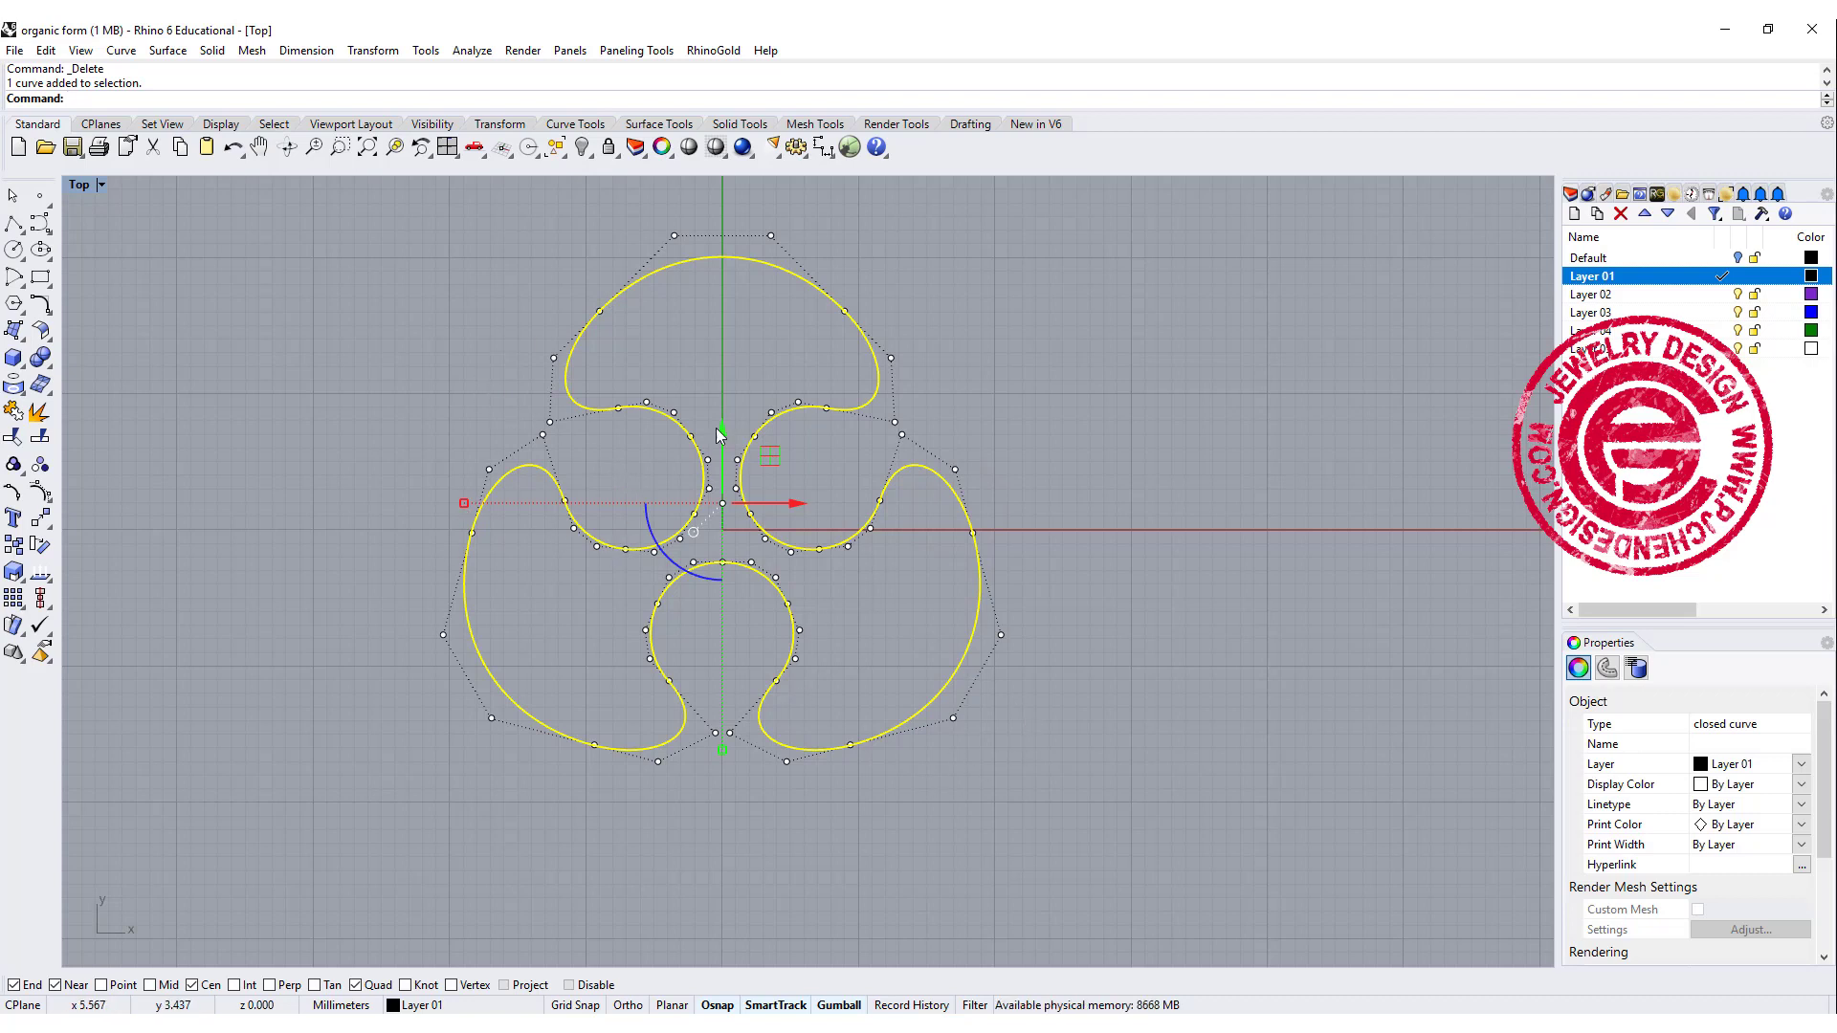
# Start Rebuild on the closed three-lobed outline and move the options dialog clear of the curve.
pyautogui.moveTo(964, 563); pyautogui.dragTo(1021, 592, button='right')
pyautogui.scroll(1, 840, 507)
pyautogui.write('Rebuild')
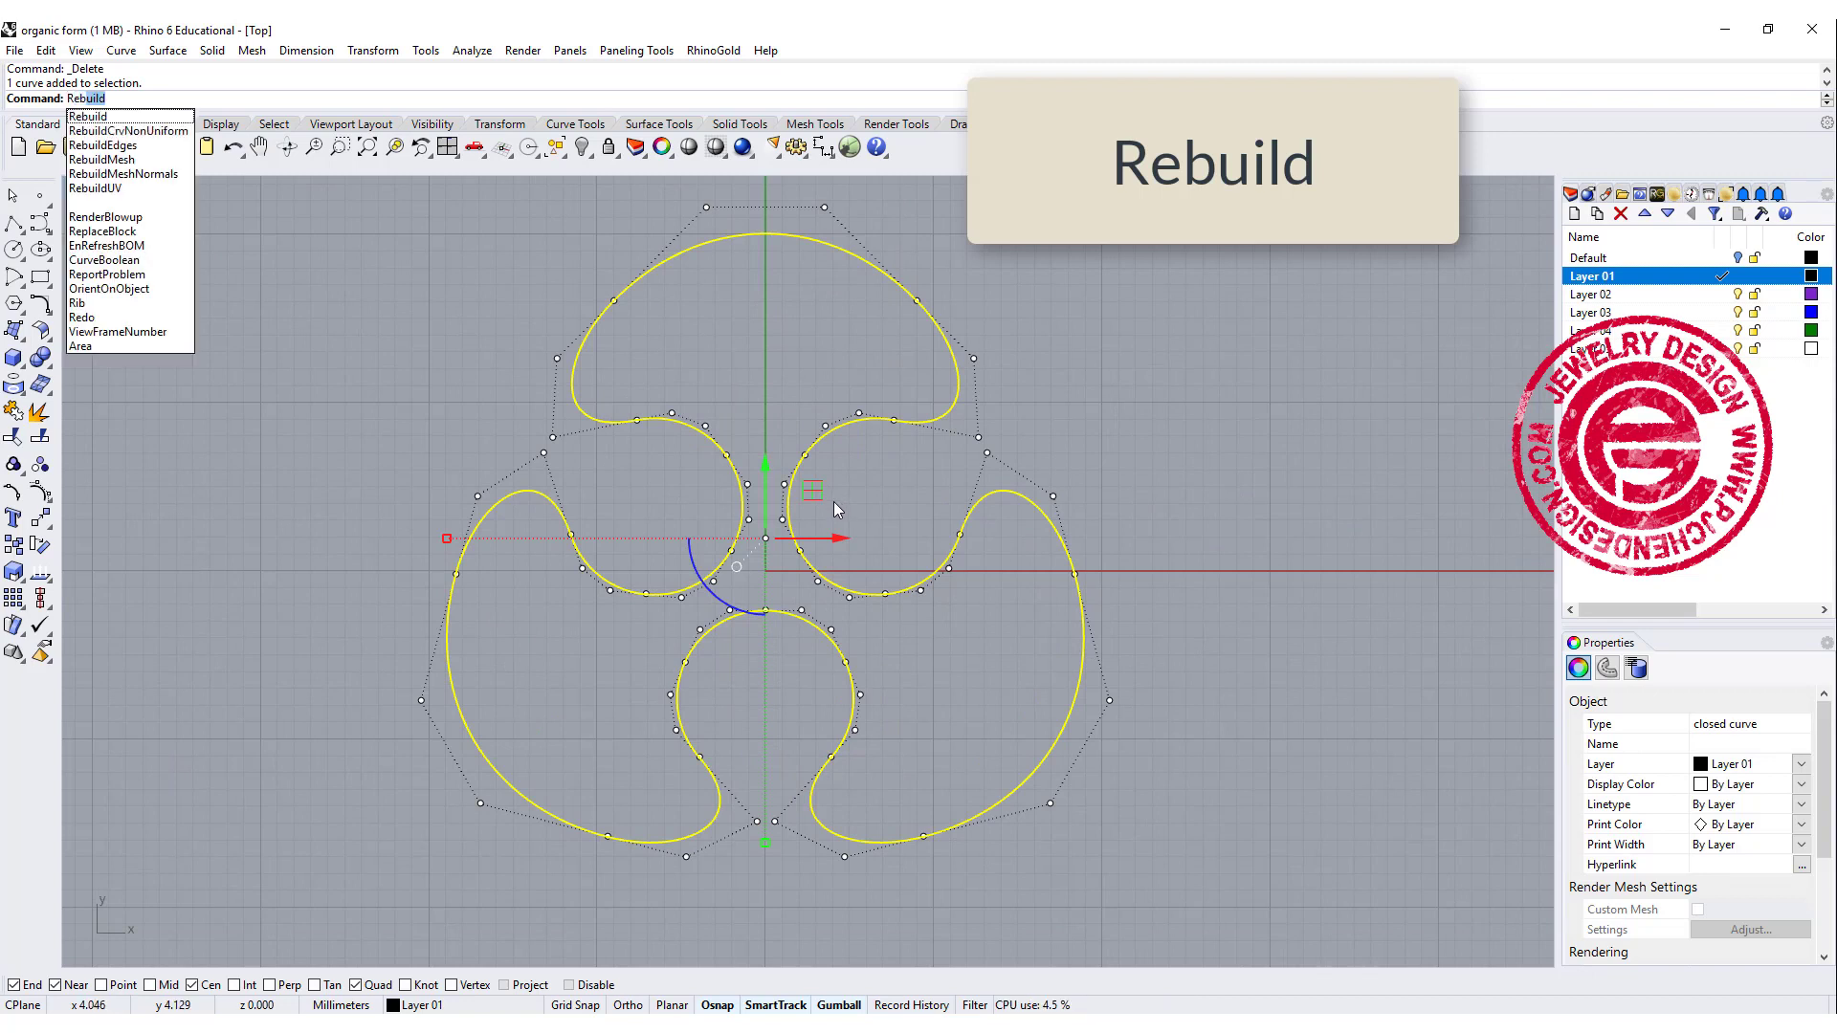
pyautogui.moveTo(831, 501); pyautogui.dragTo(838, 518, button='right')
pyautogui.press('Return')
pyautogui.moveTo(1139, 256); pyautogui.dragTo(1316, 254)
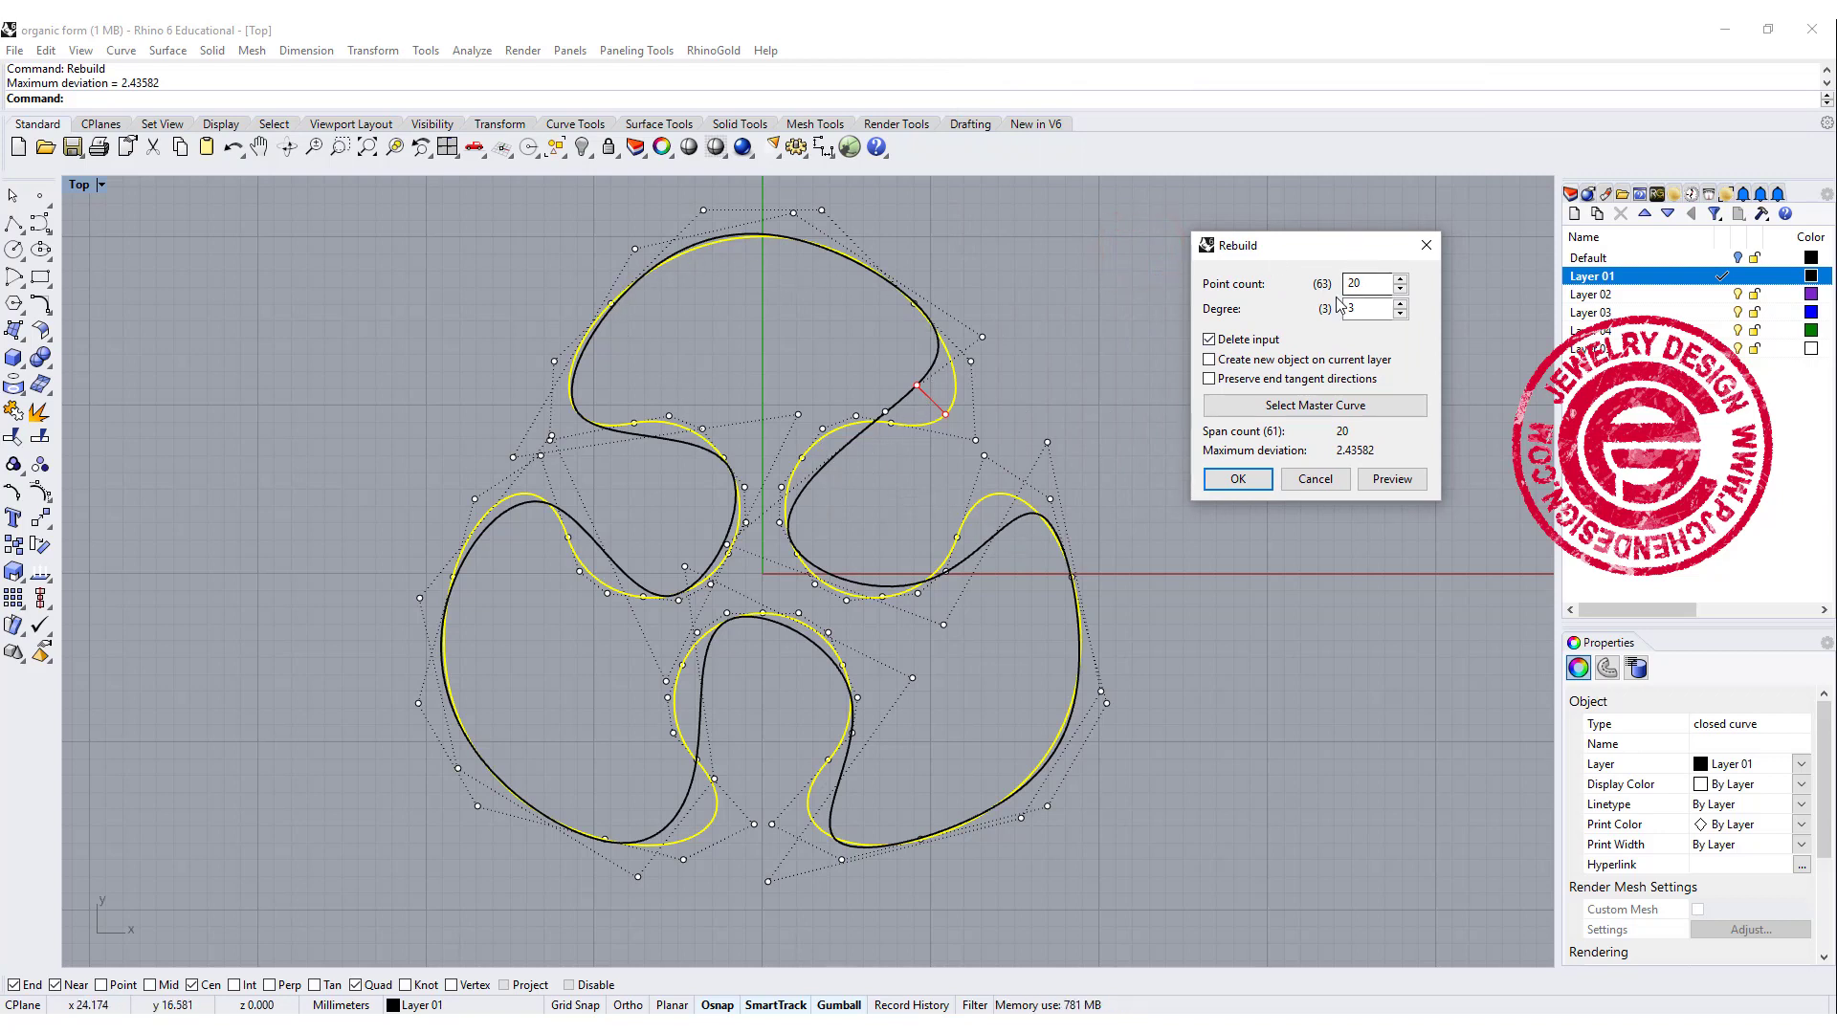
# Preview the three-lobed outline's rebuild with 63 points and with 40 points at degree 3.
pyautogui.doubleClick(1372, 282)
pyautogui.write('63')
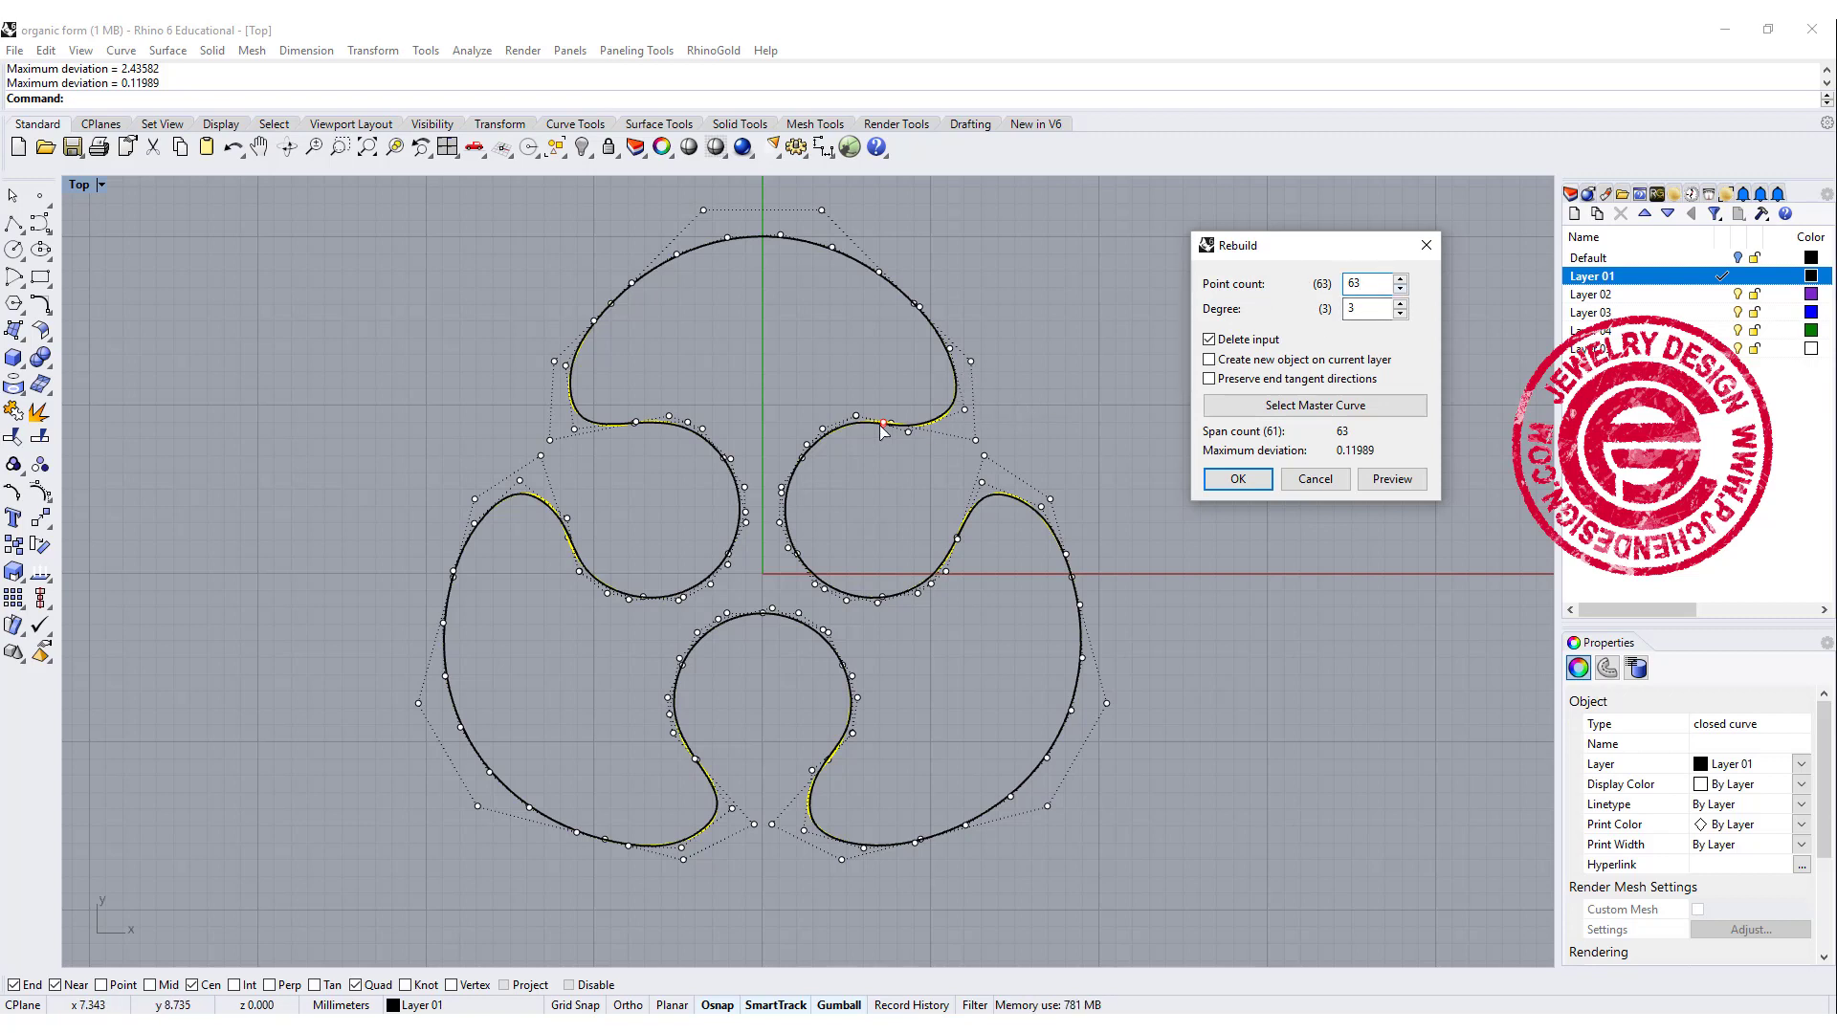
pyautogui.moveTo(1368, 285); pyautogui.dragTo(1288, 297)
pyautogui.click(1369, 307)
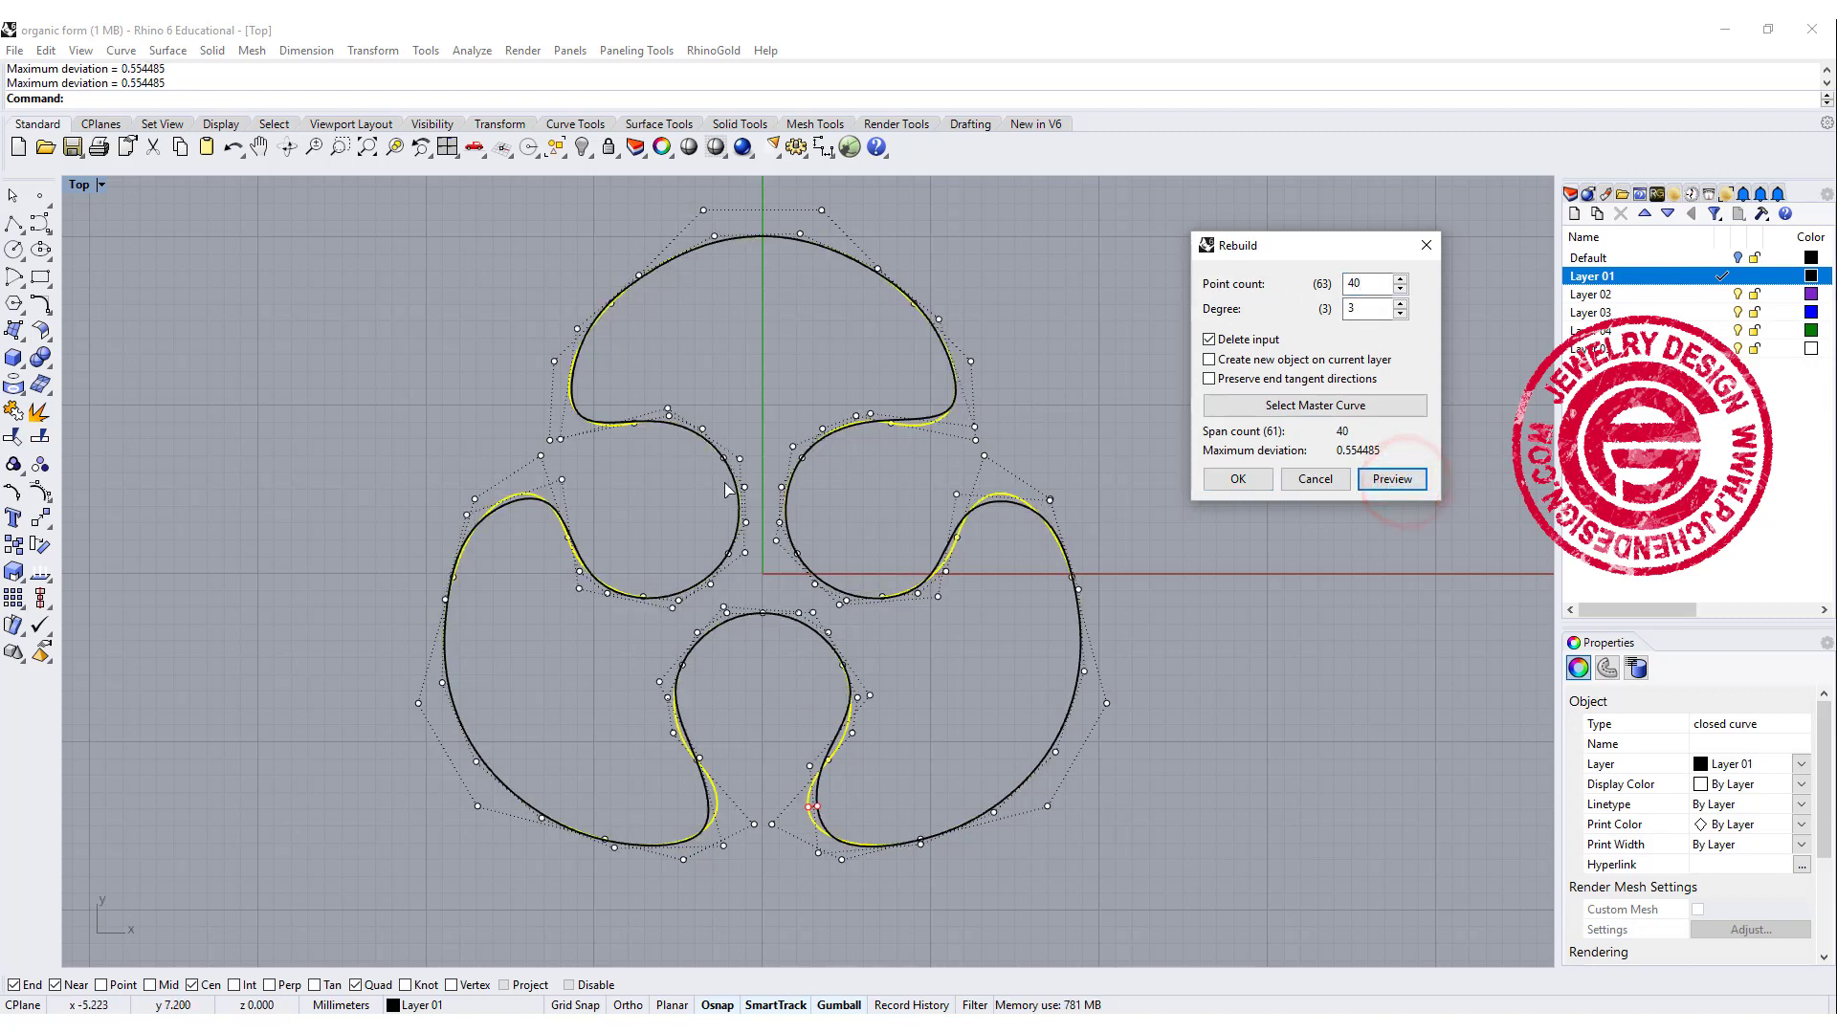
# Rebuild the three-lobed outline with 63 points and degree 3, deleting the input curve.
pyautogui.doubleClick(1375, 281)
pyautogui.write('63')
pyautogui.press('Tab')
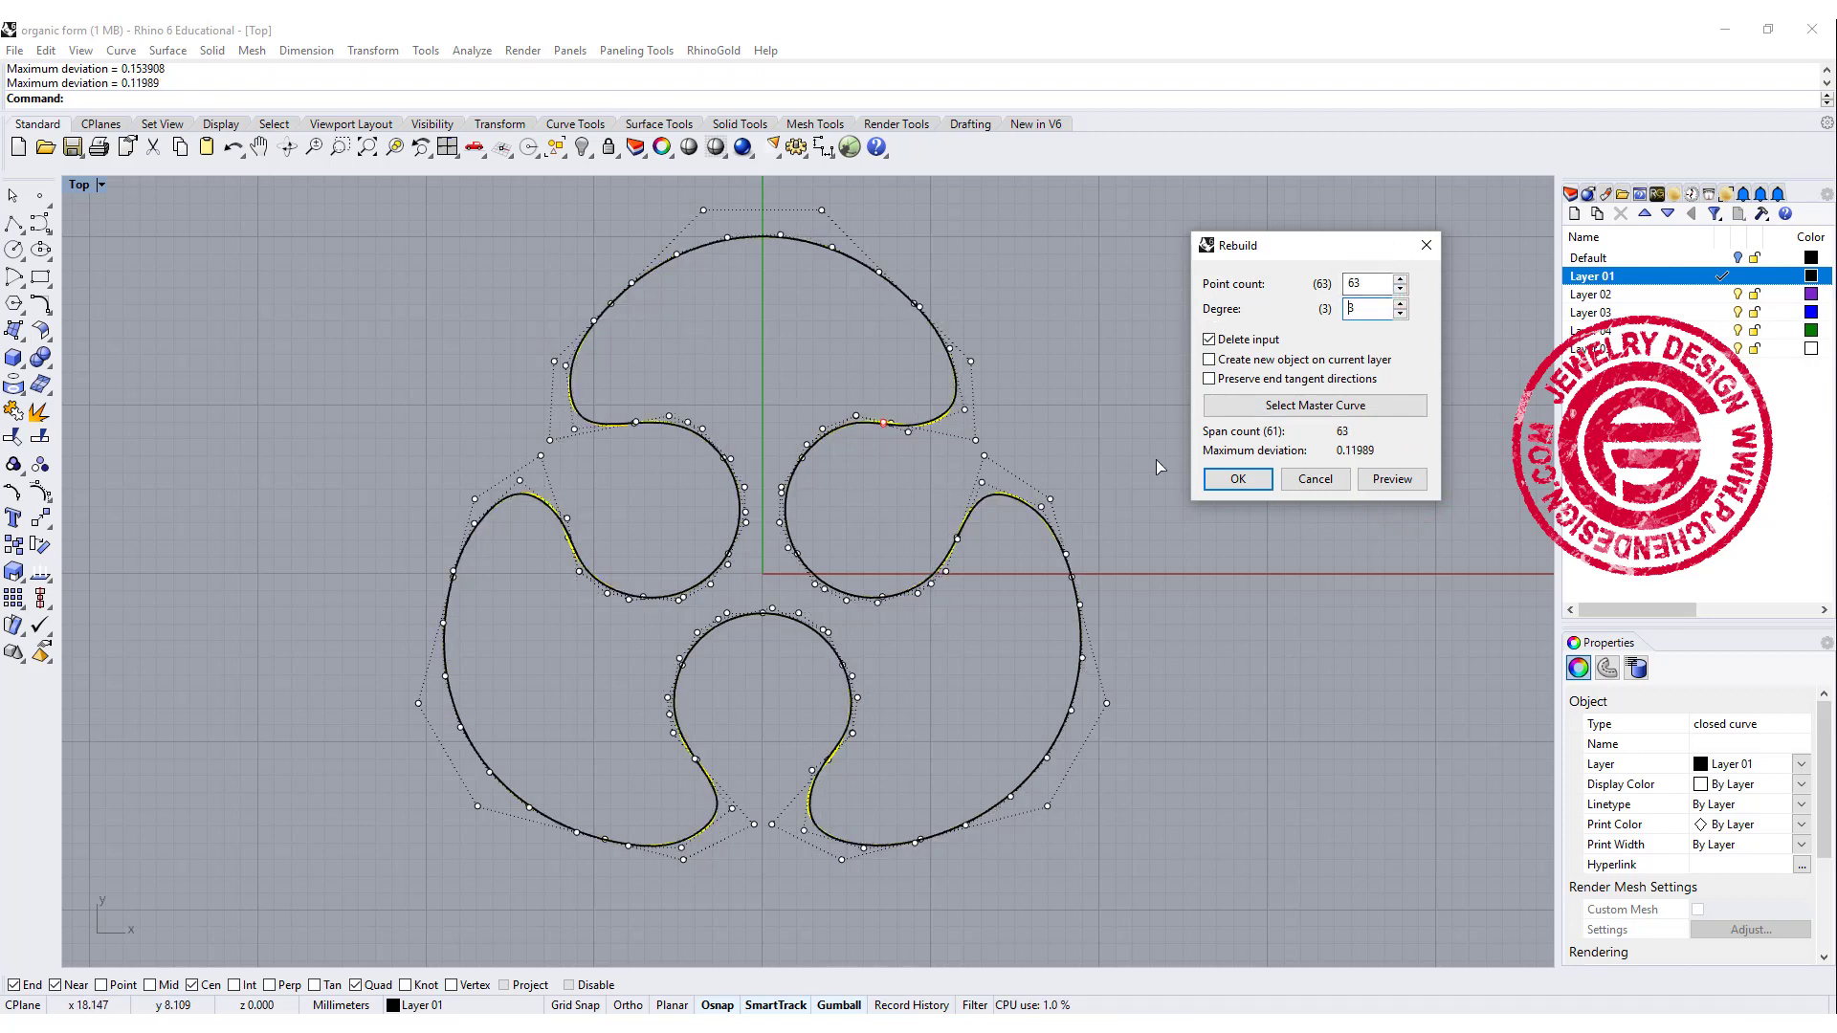
pyautogui.click(1251, 482)
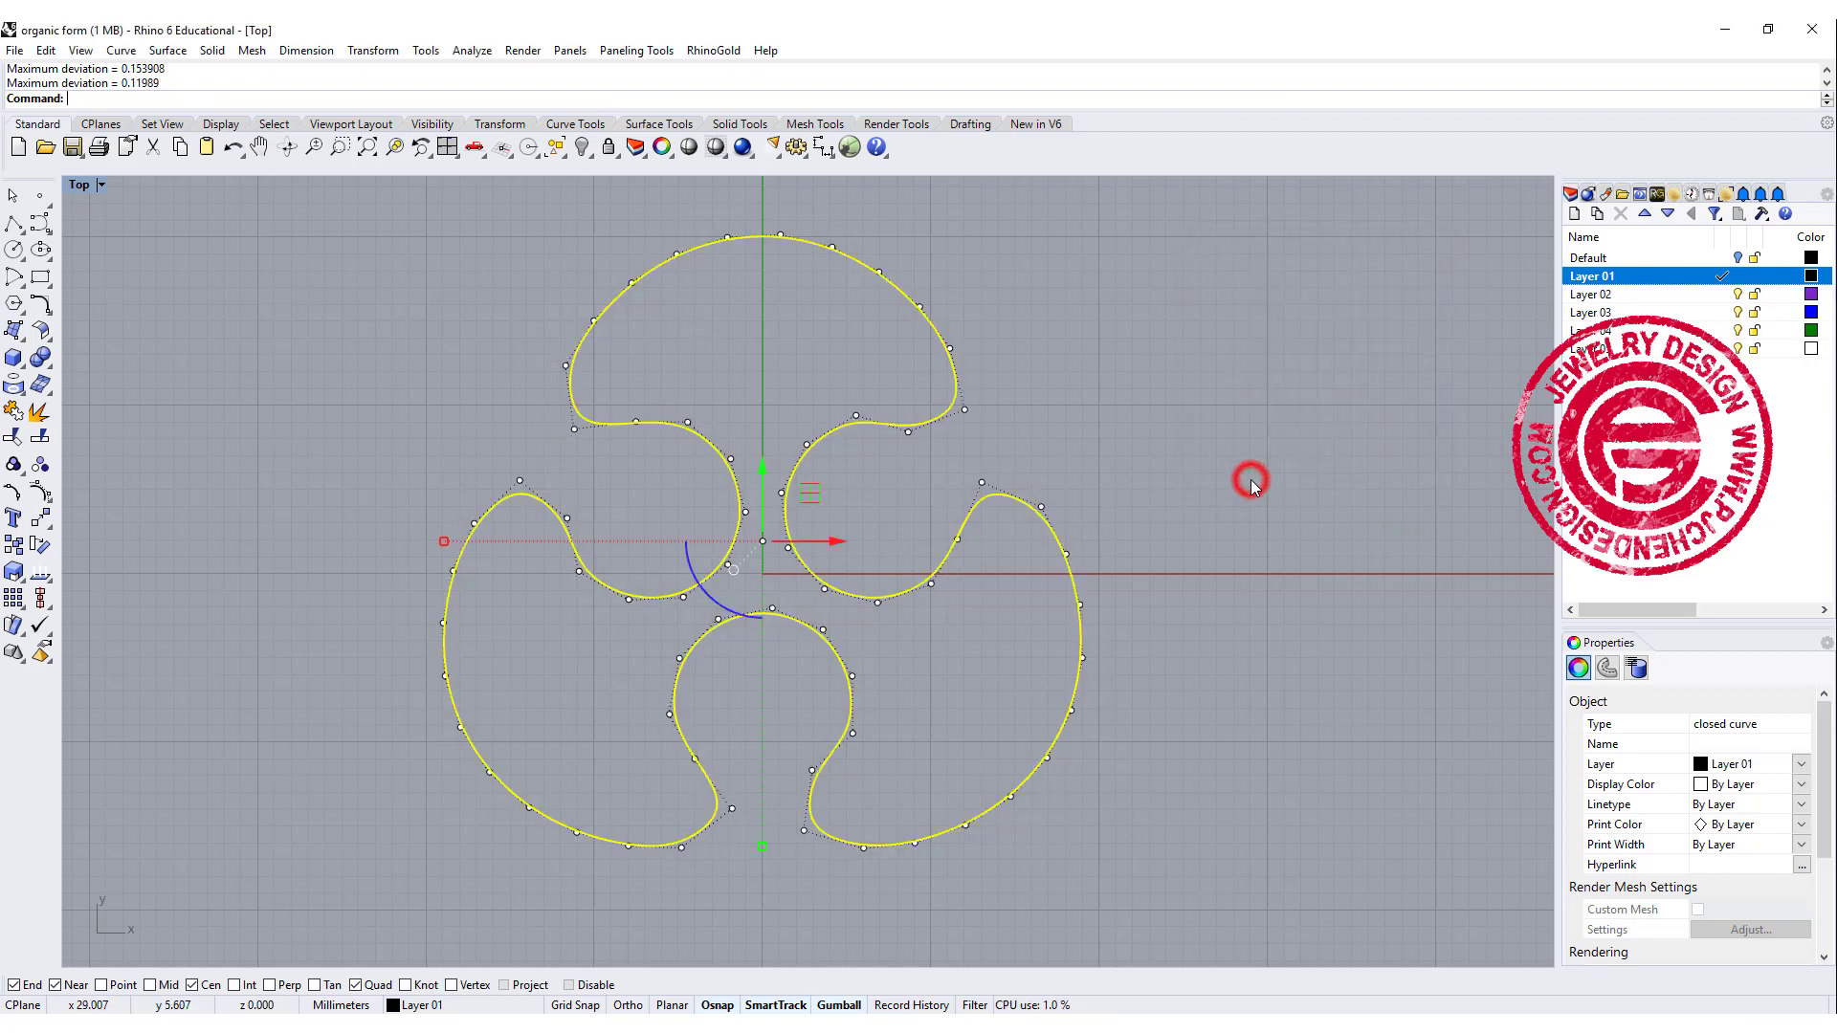
# Return to the four-view layout and draw a circle centred on the origin with a radius of about 8.1 mm in the Top view.
pyautogui.click(1251, 480)
pyautogui.moveTo(1015, 470); pyautogui.dragTo(1042, 453, button='right')
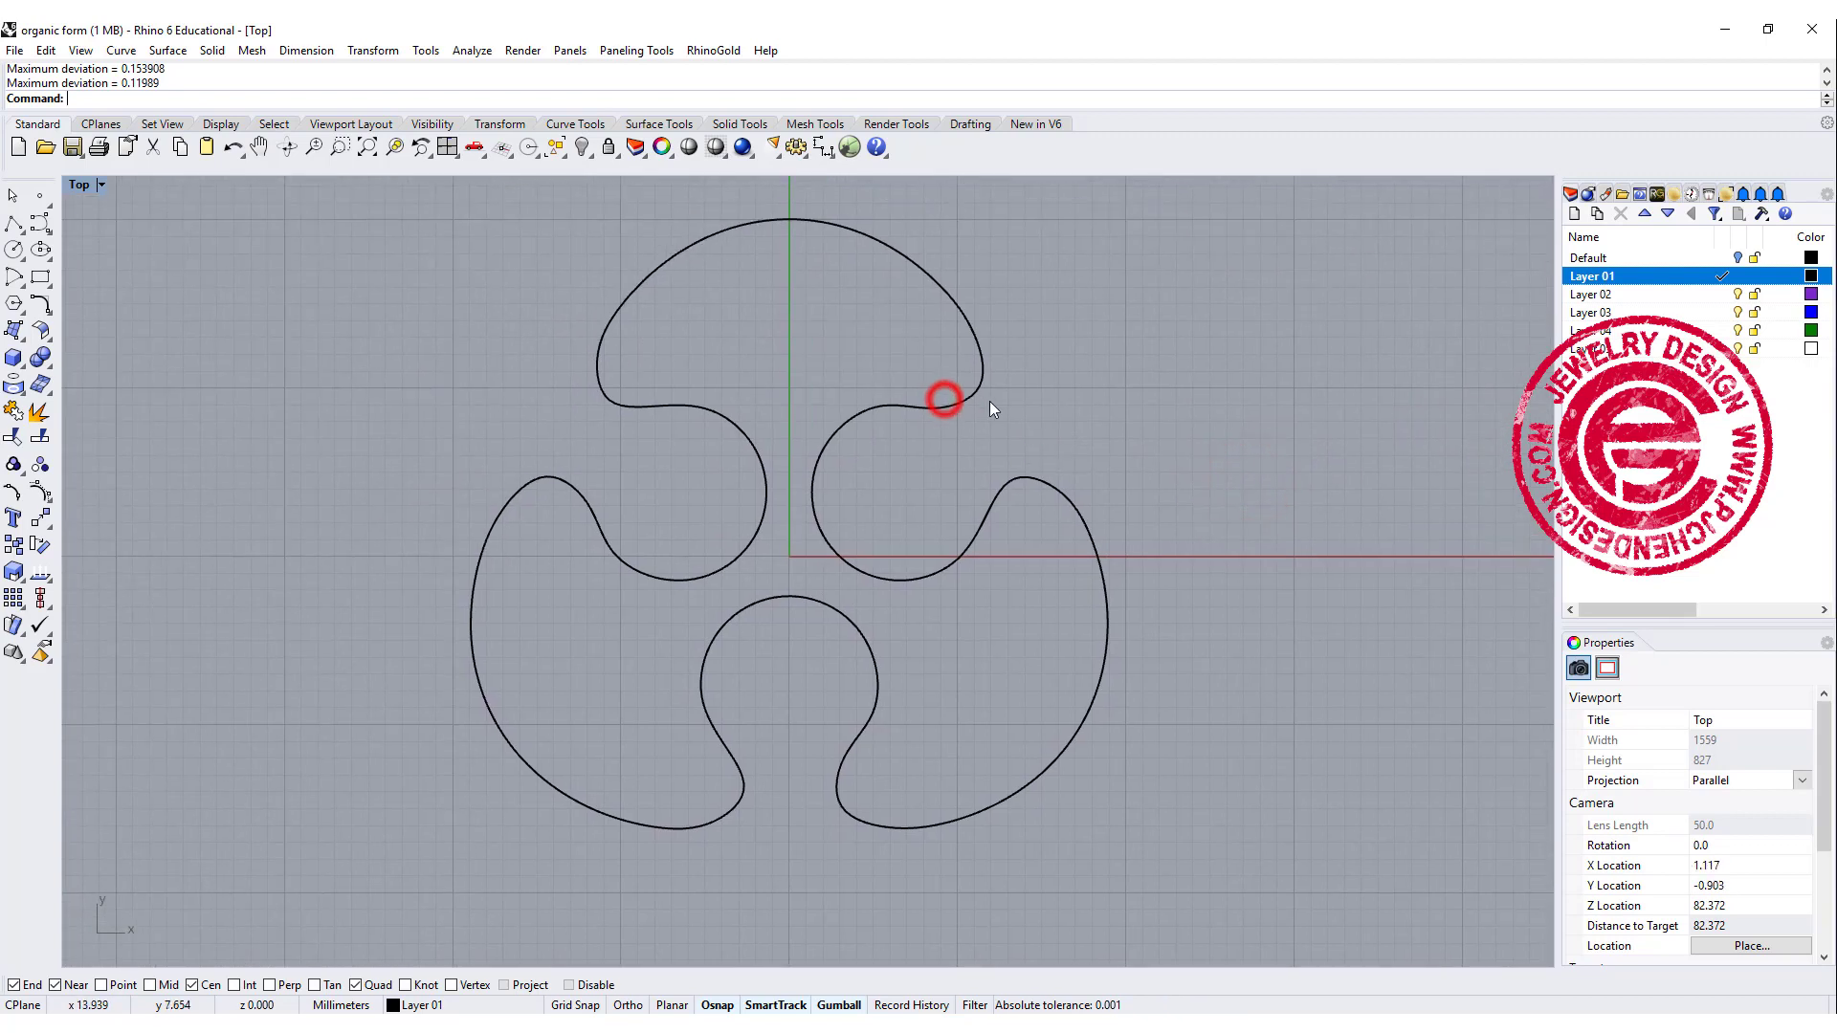
pyautogui.click(973, 396)
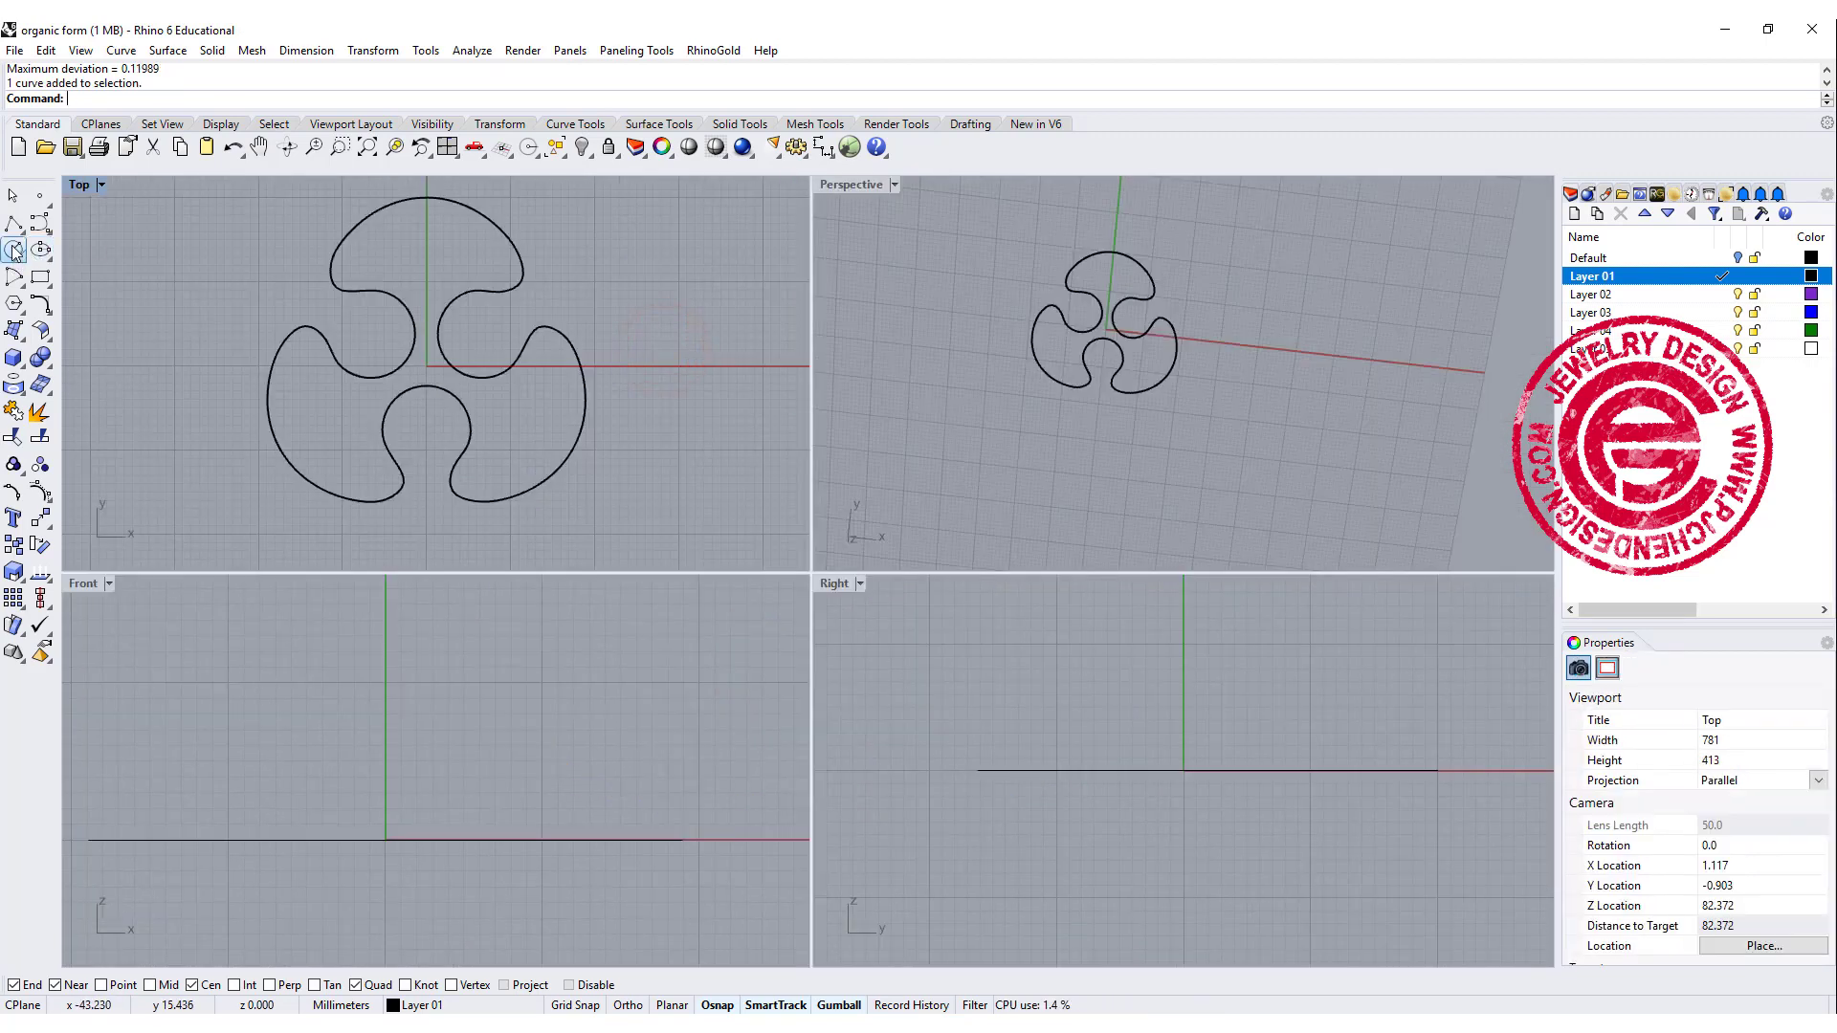
pyautogui.click(14, 251)
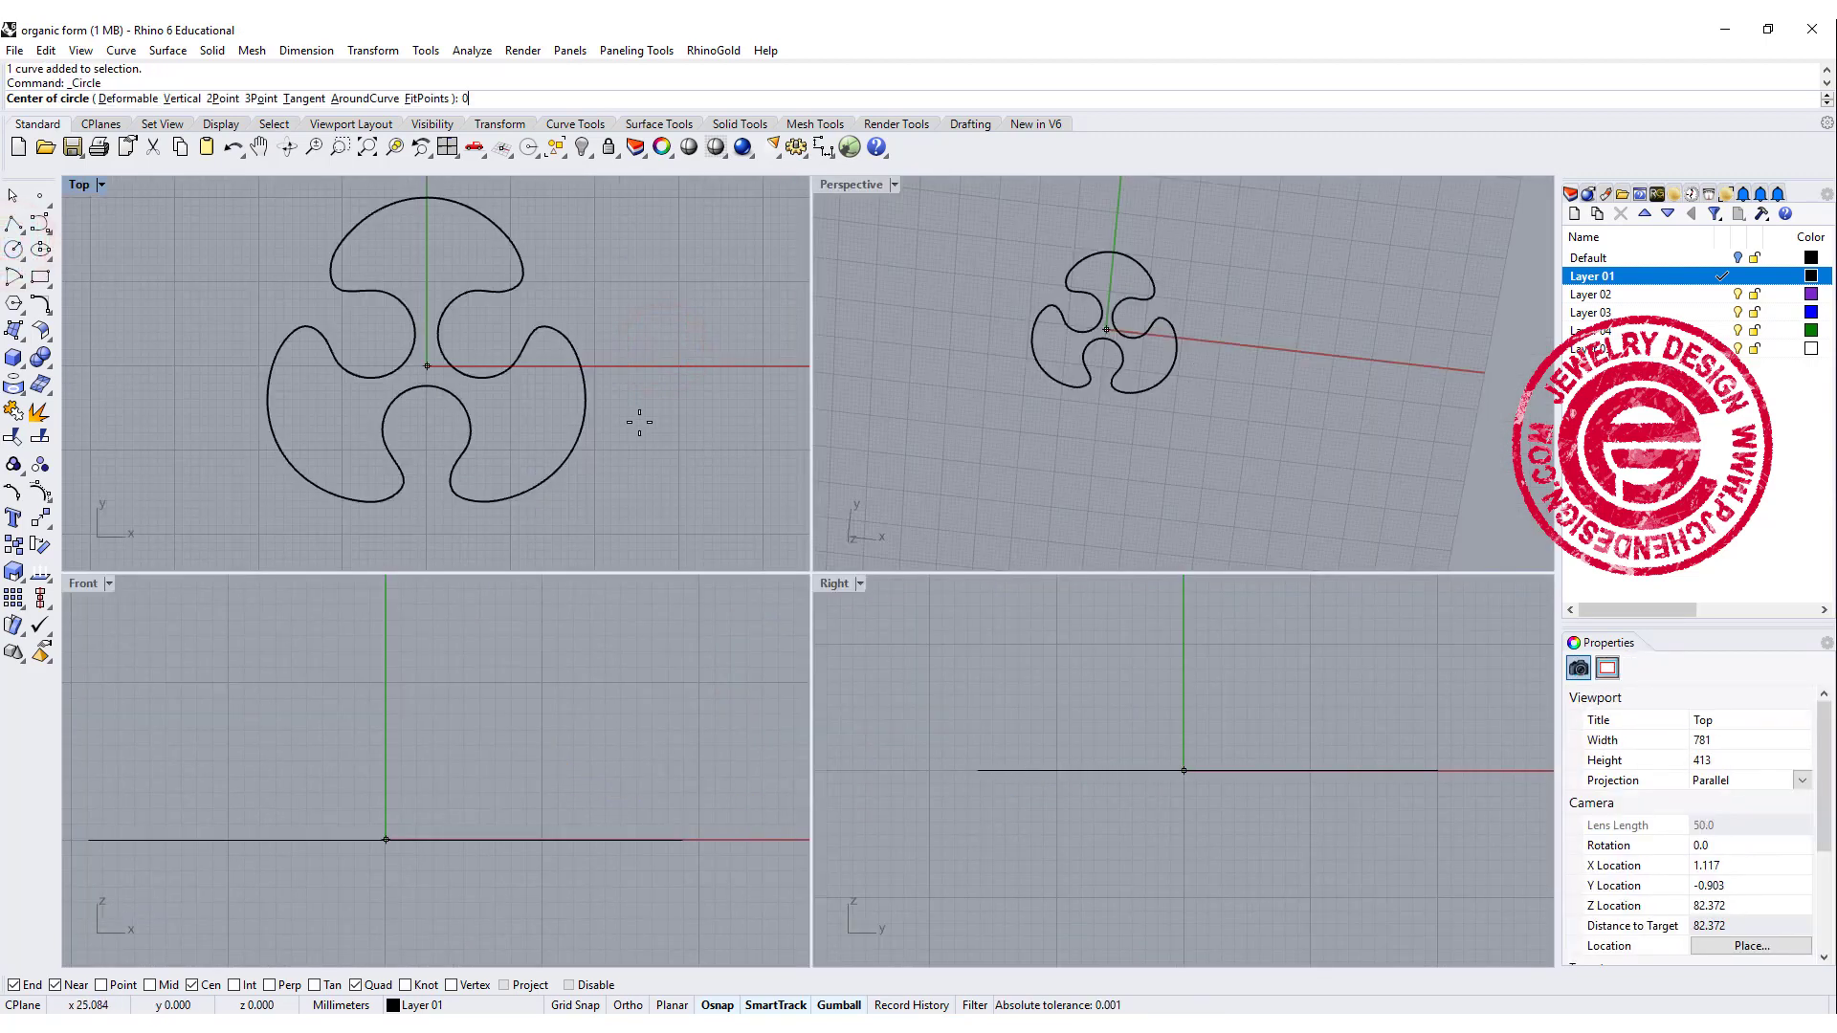
pyautogui.write('0')
pyautogui.press('Return')
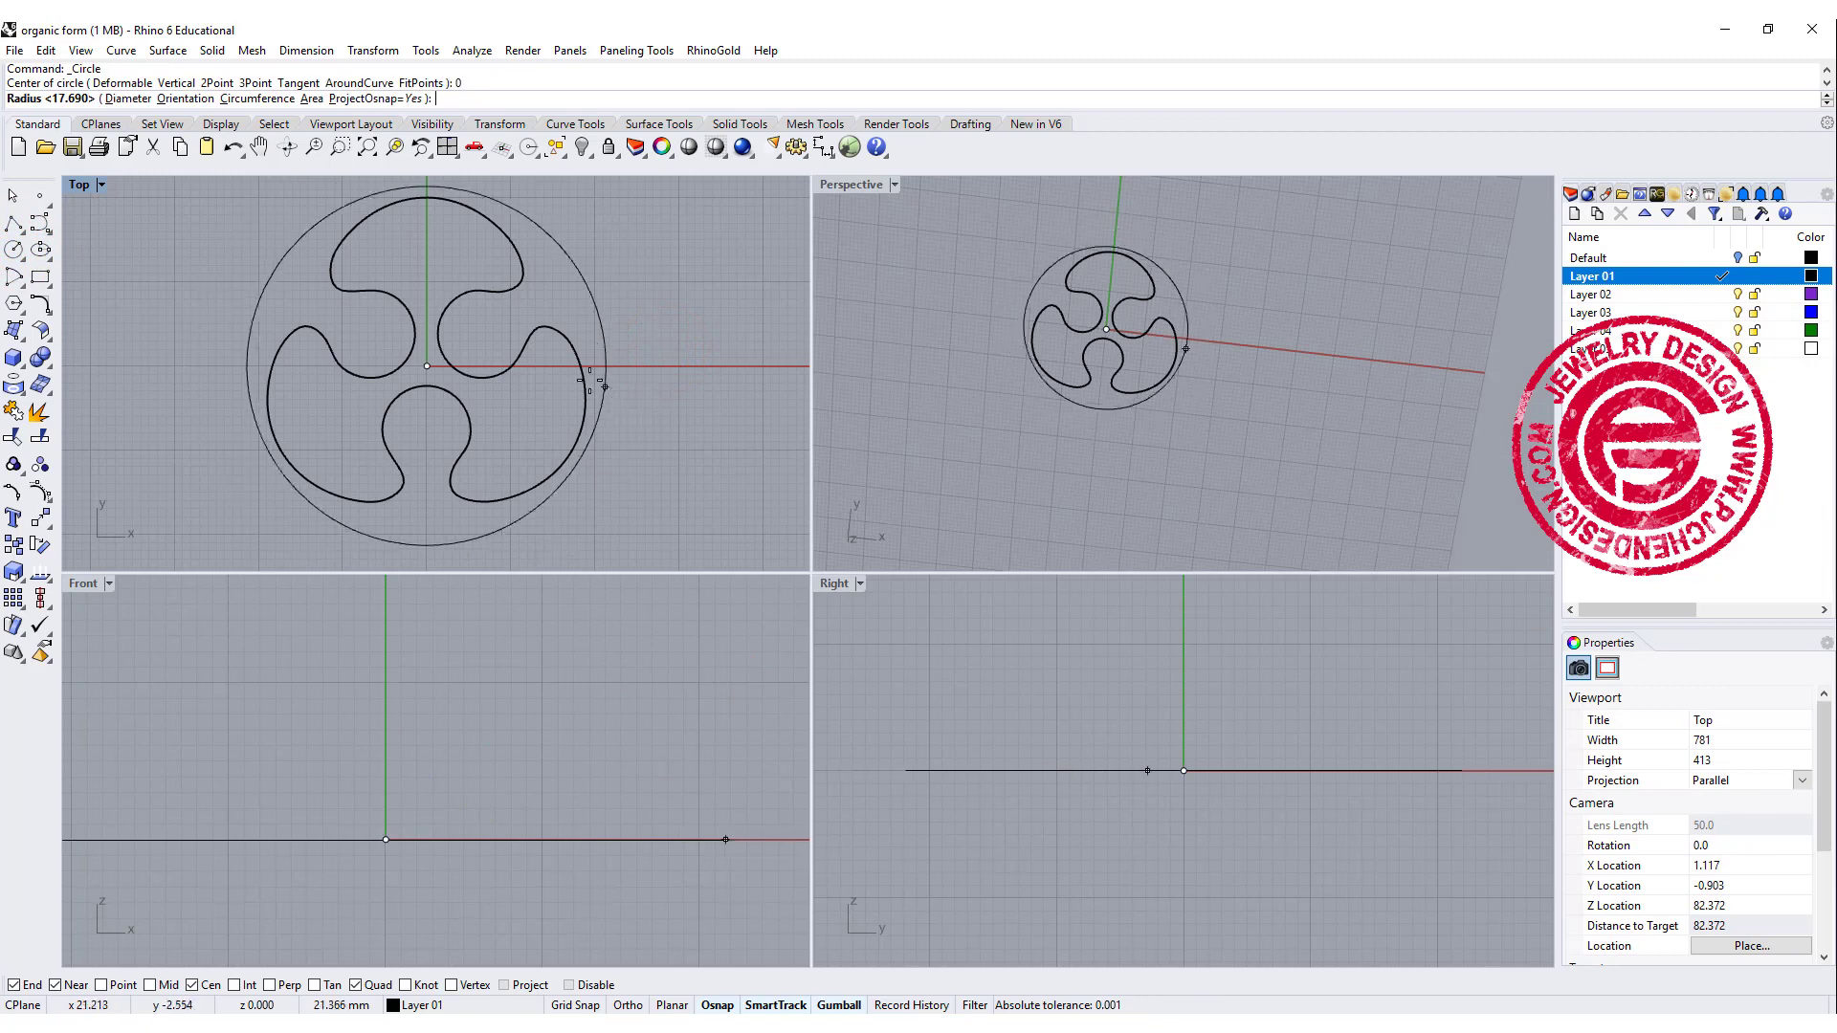
pyautogui.click(496, 341)
pyautogui.click(636, 530)
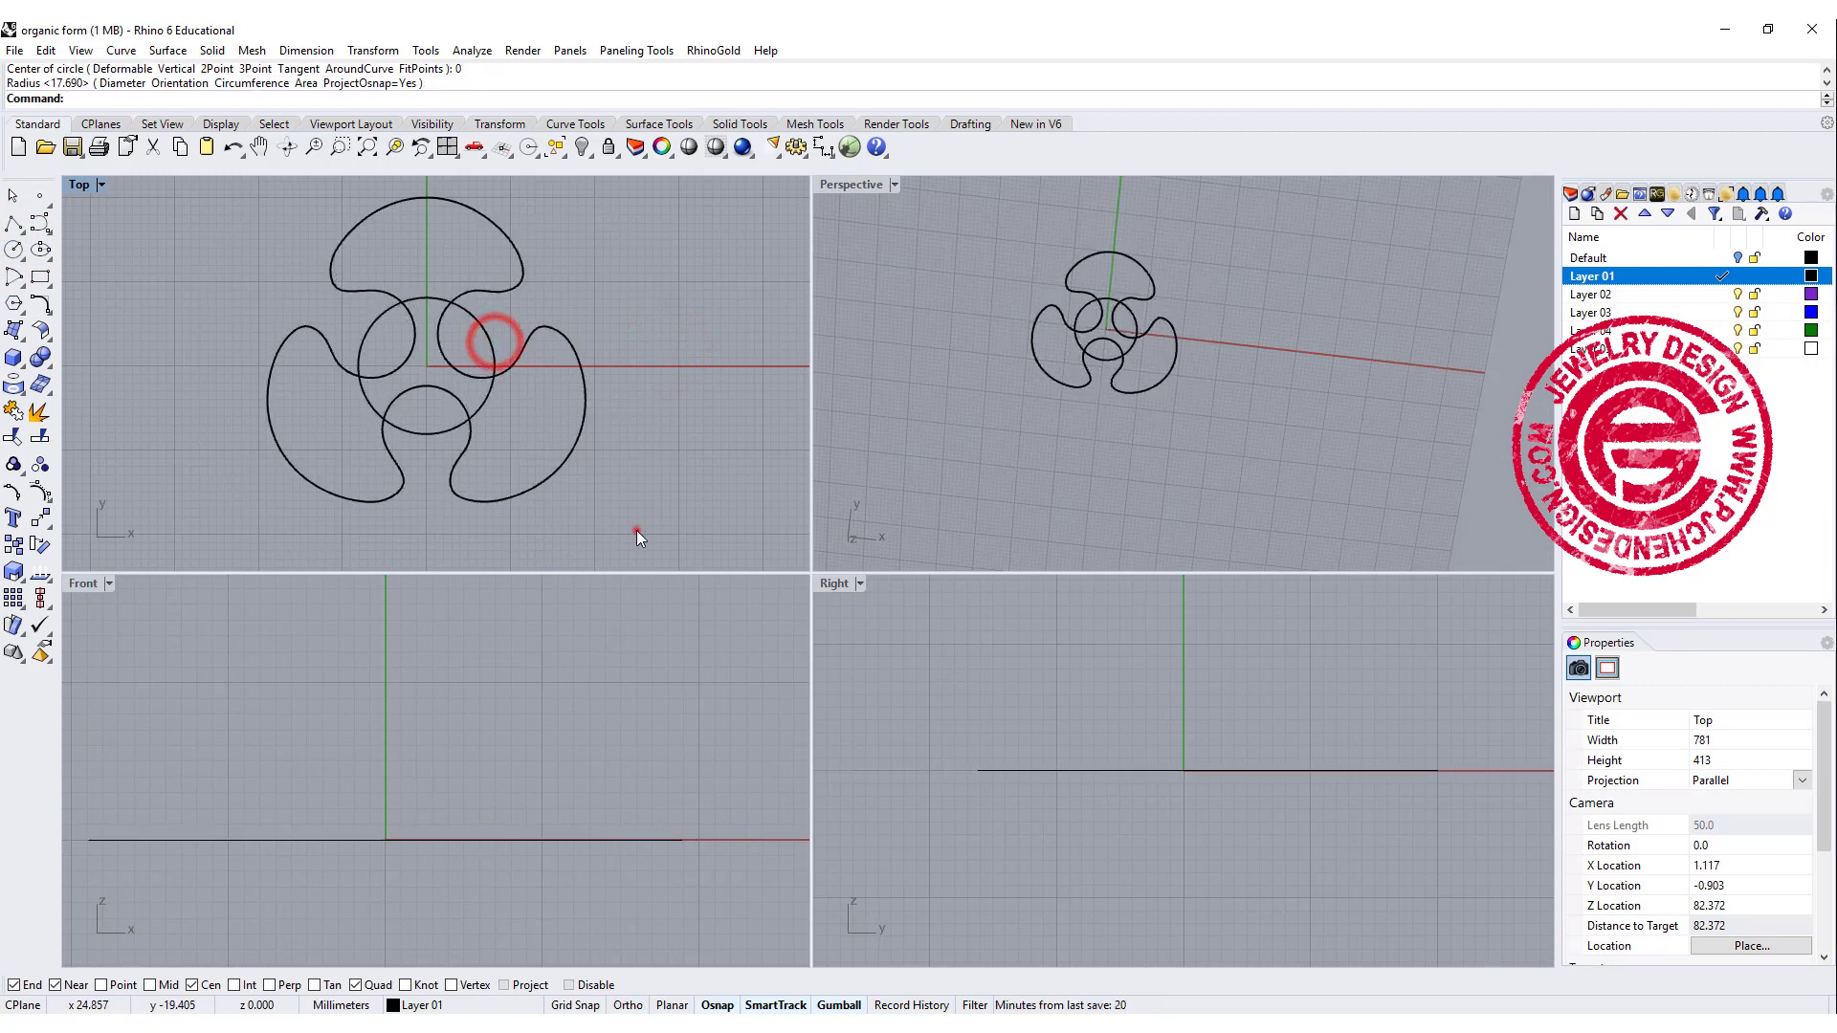
# Raise the three-lobed outline vertically about 19.7 mm above the circle in the Front view.
pyautogui.click(481, 419)
pyautogui.click(470, 450)
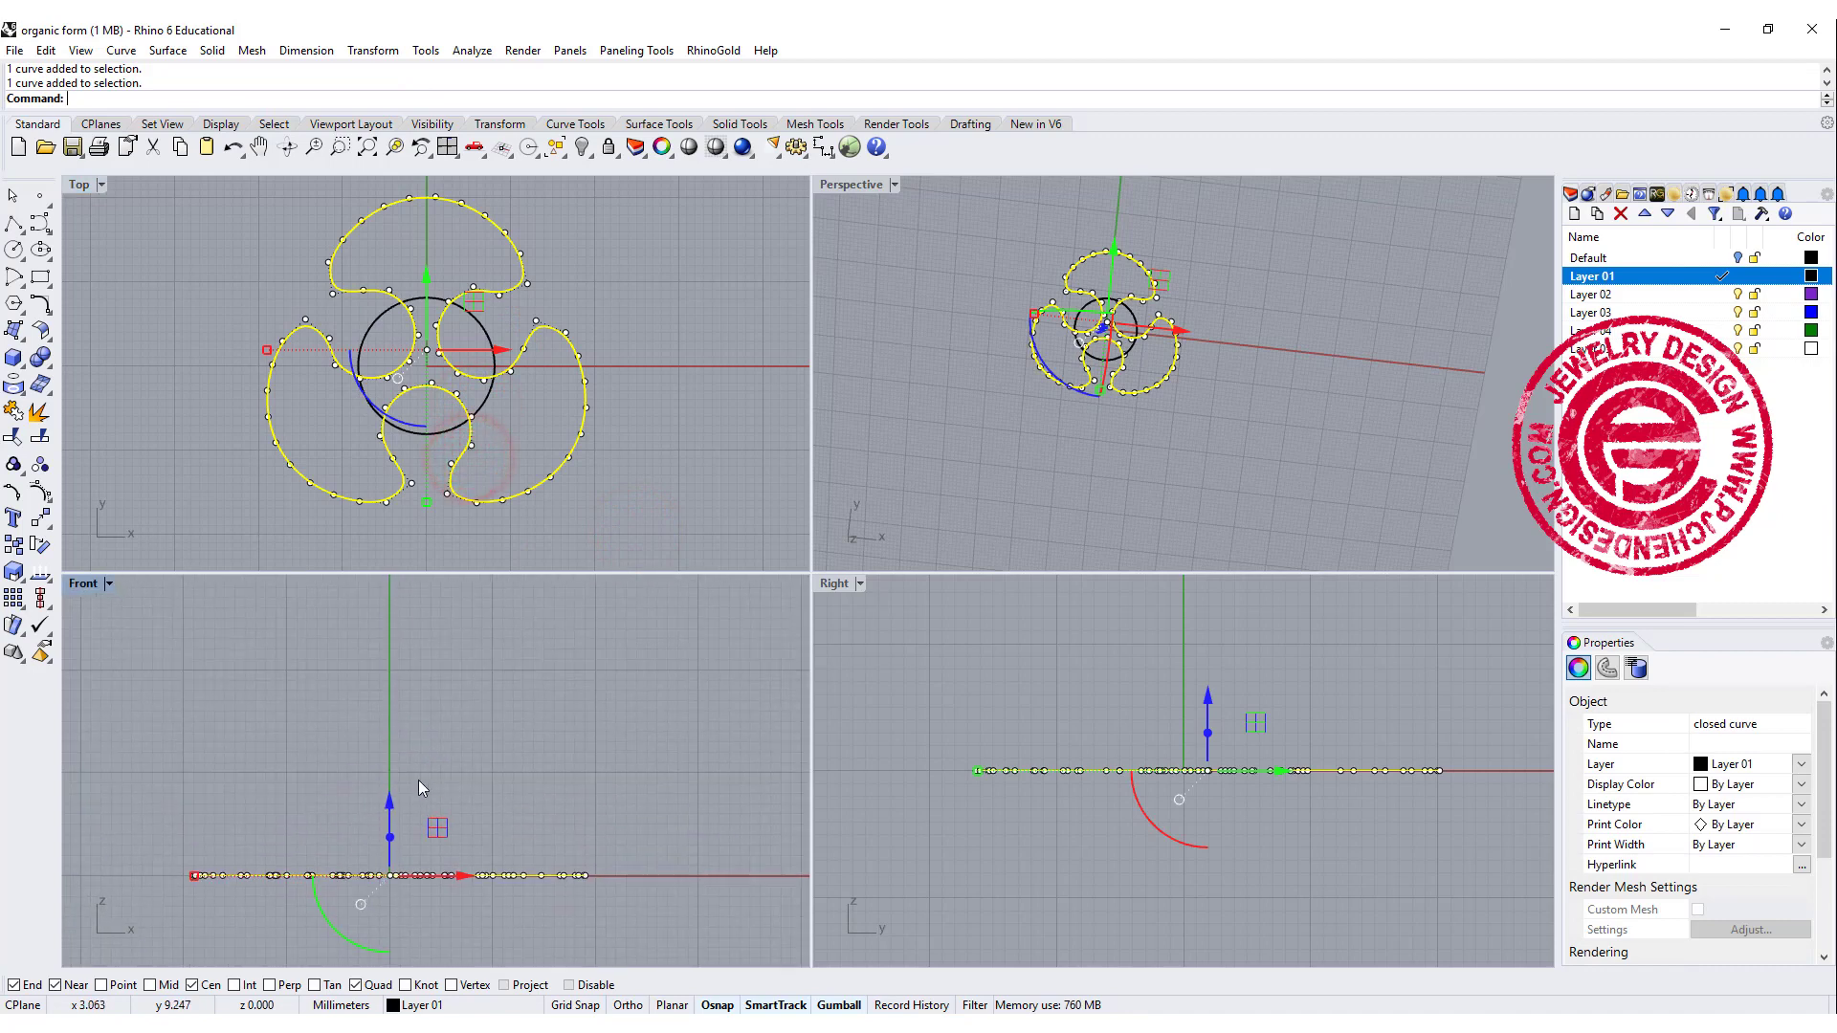
pyautogui.moveTo(391, 804); pyautogui.dragTo(419, 599)
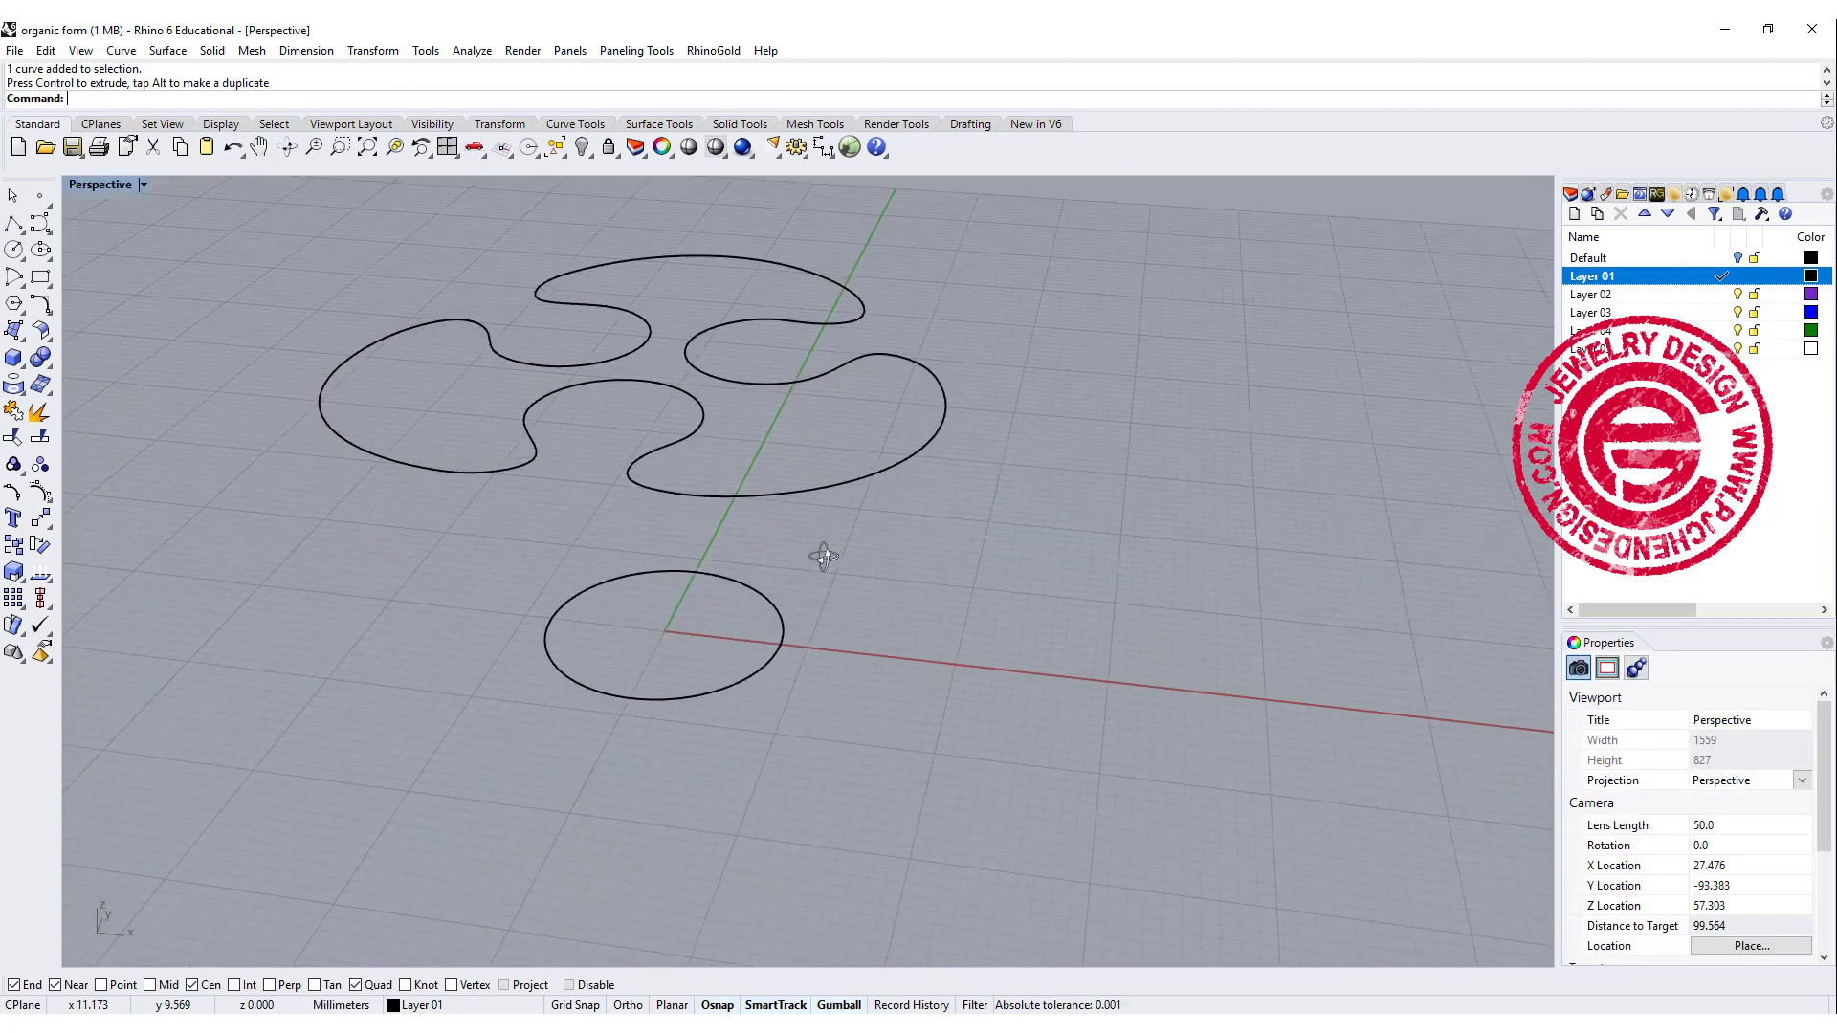
# Start a Loft between the base circle and the raised three-lobed outline in the maximized Perspective view.
pyautogui.moveTo(824, 558); pyautogui.dragTo(820, 546, button='right')
pyautogui.click(13, 358)
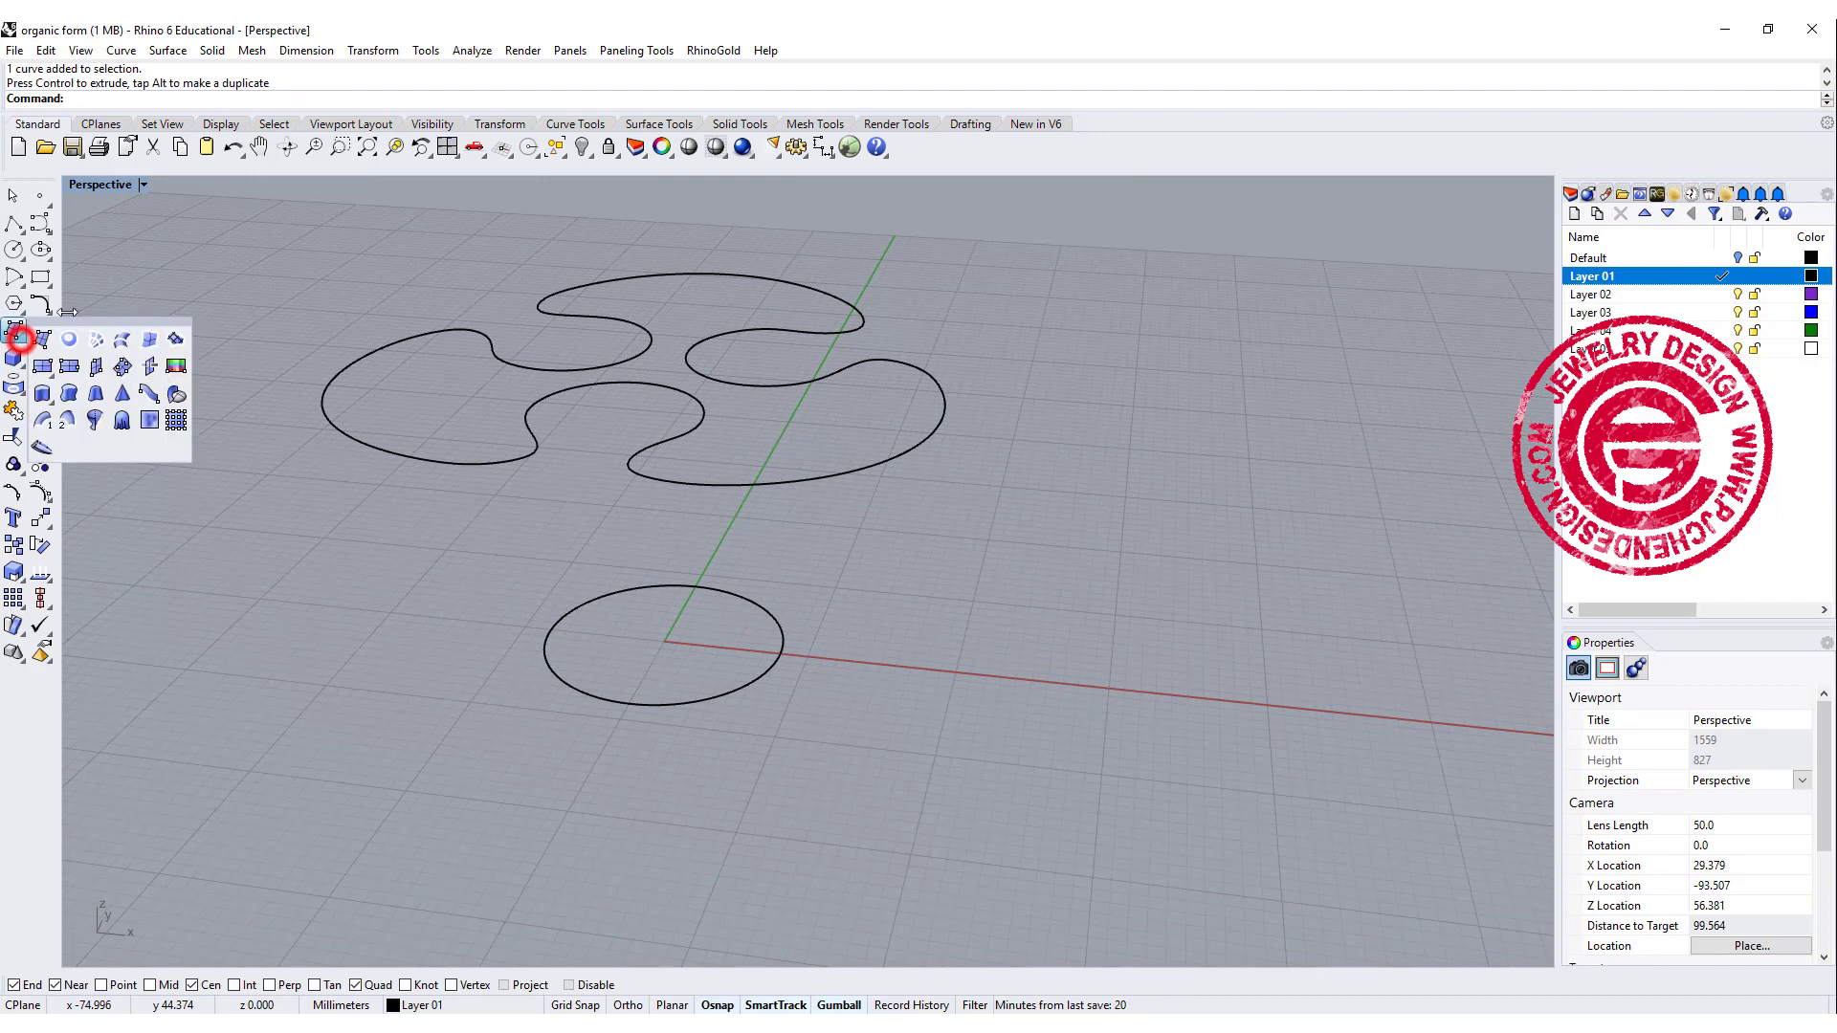
pyautogui.click(116, 339)
pyautogui.click(783, 643)
pyautogui.click(842, 471)
pyautogui.press('Return')
# Align the loft seams by moving the circle's seam to its negative-Y quadrant and the outline's seam to the inner-curve quadrant on the same axis.
pyautogui.moveTo(1048, 629); pyautogui.dragTo(1083, 749, button='right')
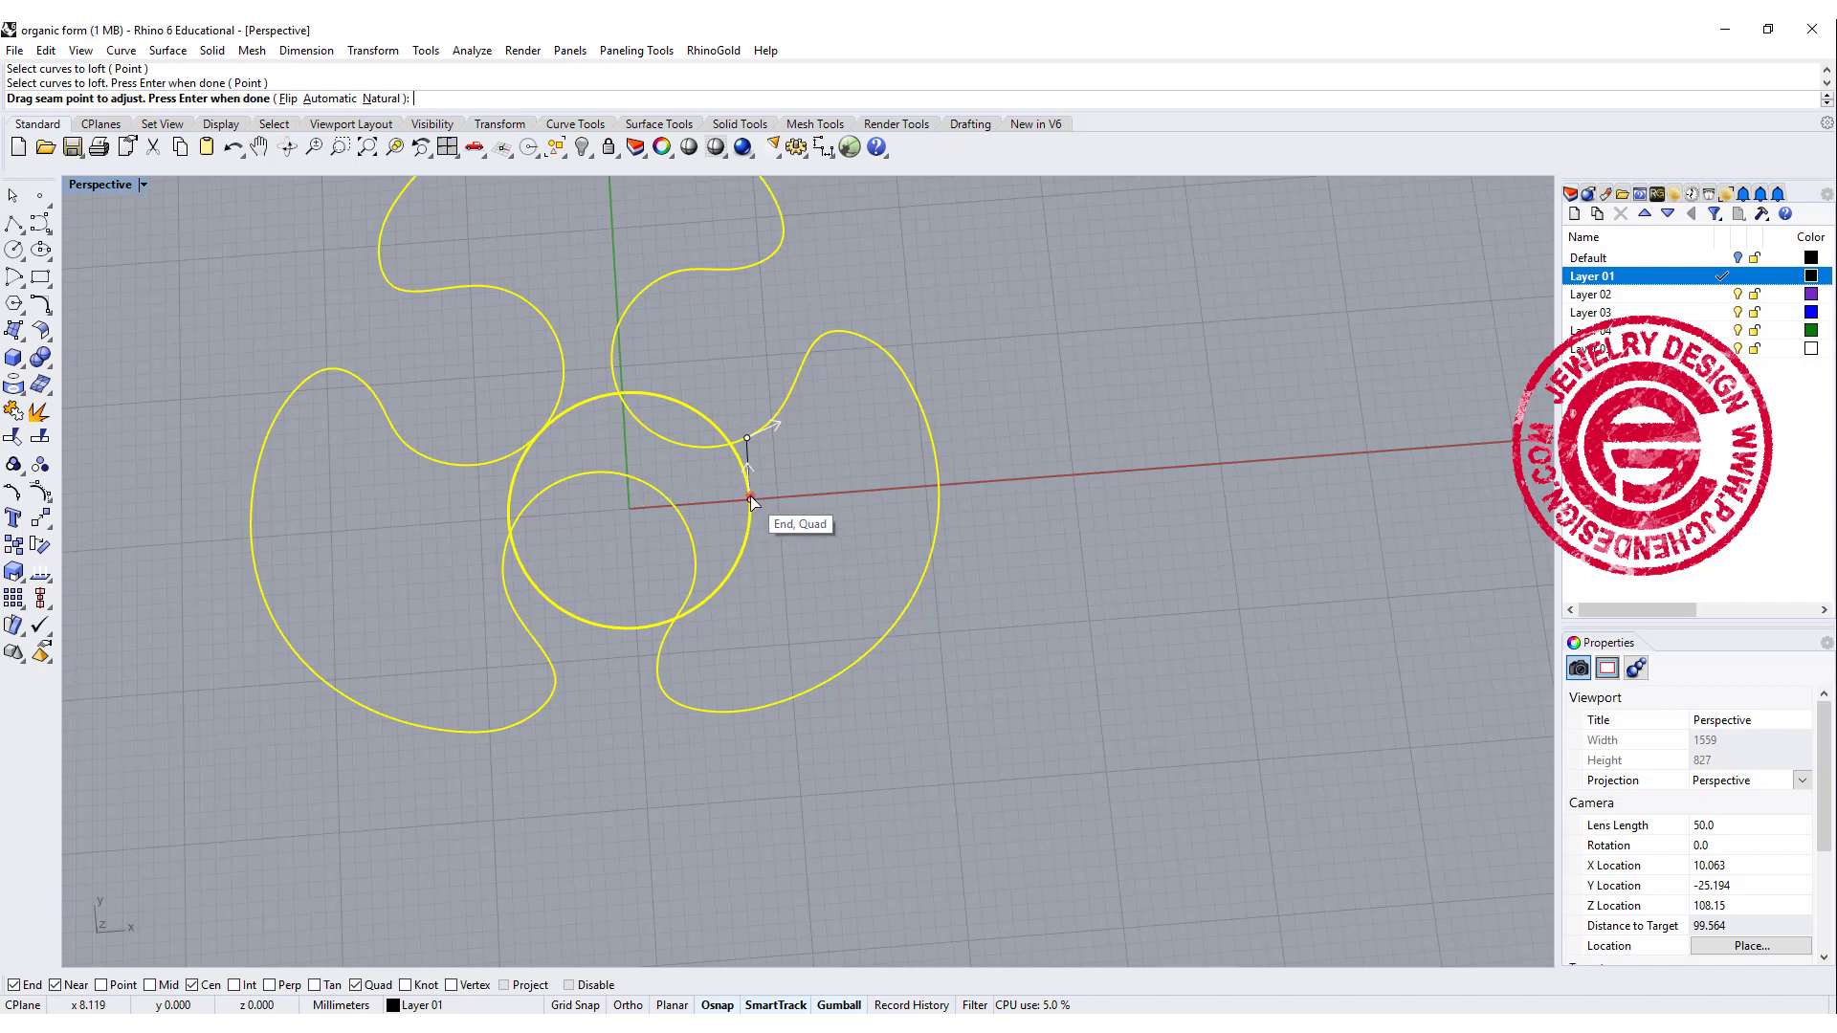
pyautogui.moveTo(751, 498); pyautogui.dragTo(670, 620)
pyautogui.click(747, 437)
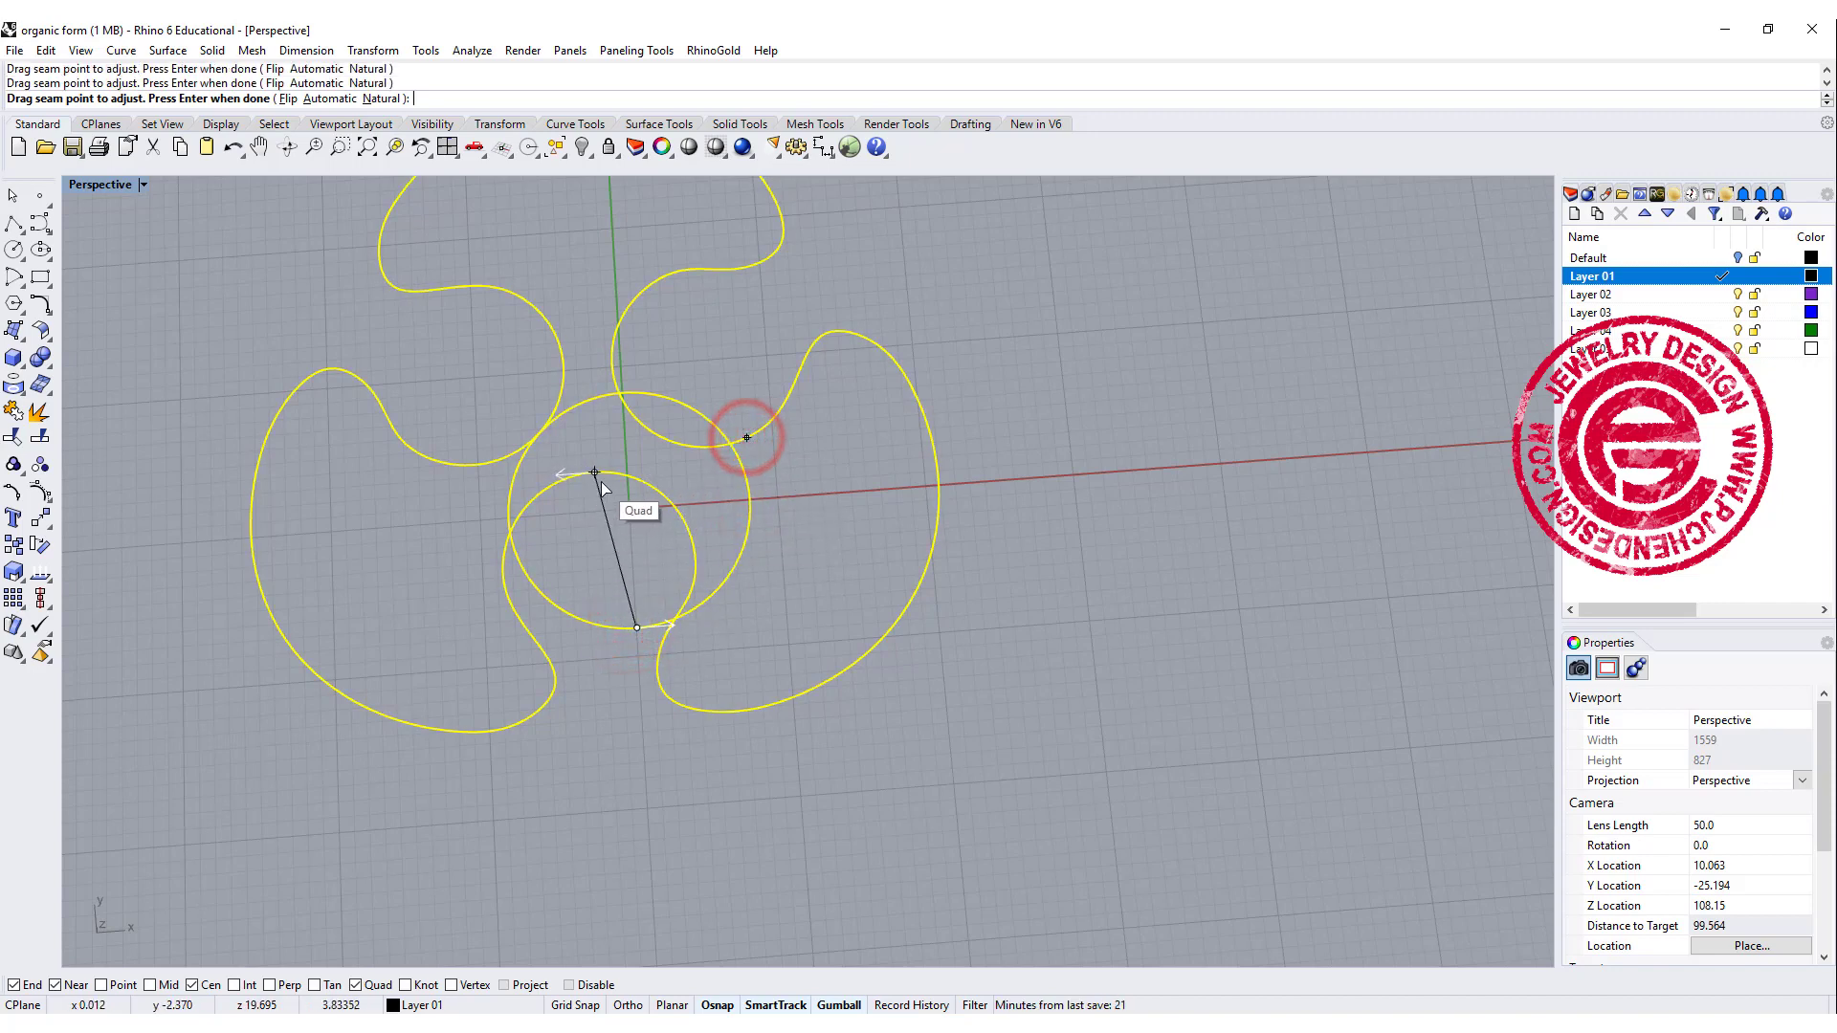
pyautogui.moveTo(623, 478); pyautogui.dragTo(627, 505, button='right')
pyautogui.doubleClick(103, 189)
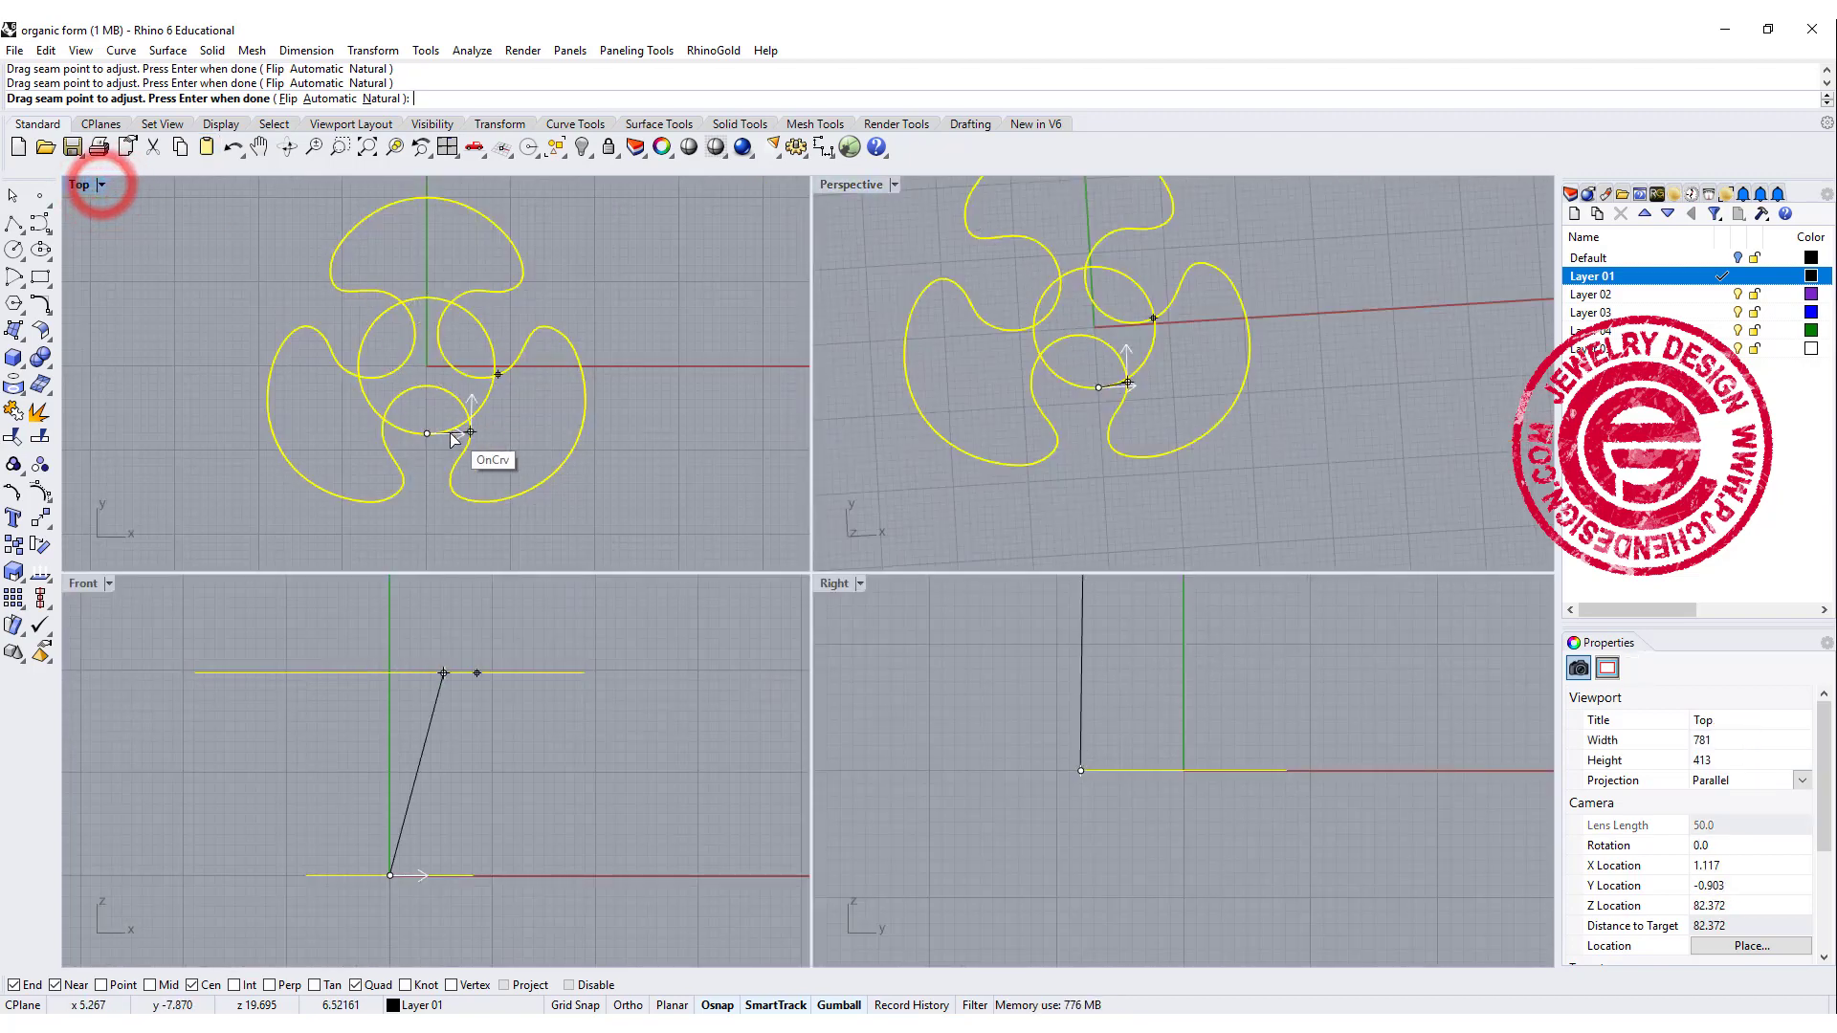
pyautogui.scroll(9, 430, 423)
pyautogui.click(428, 334)
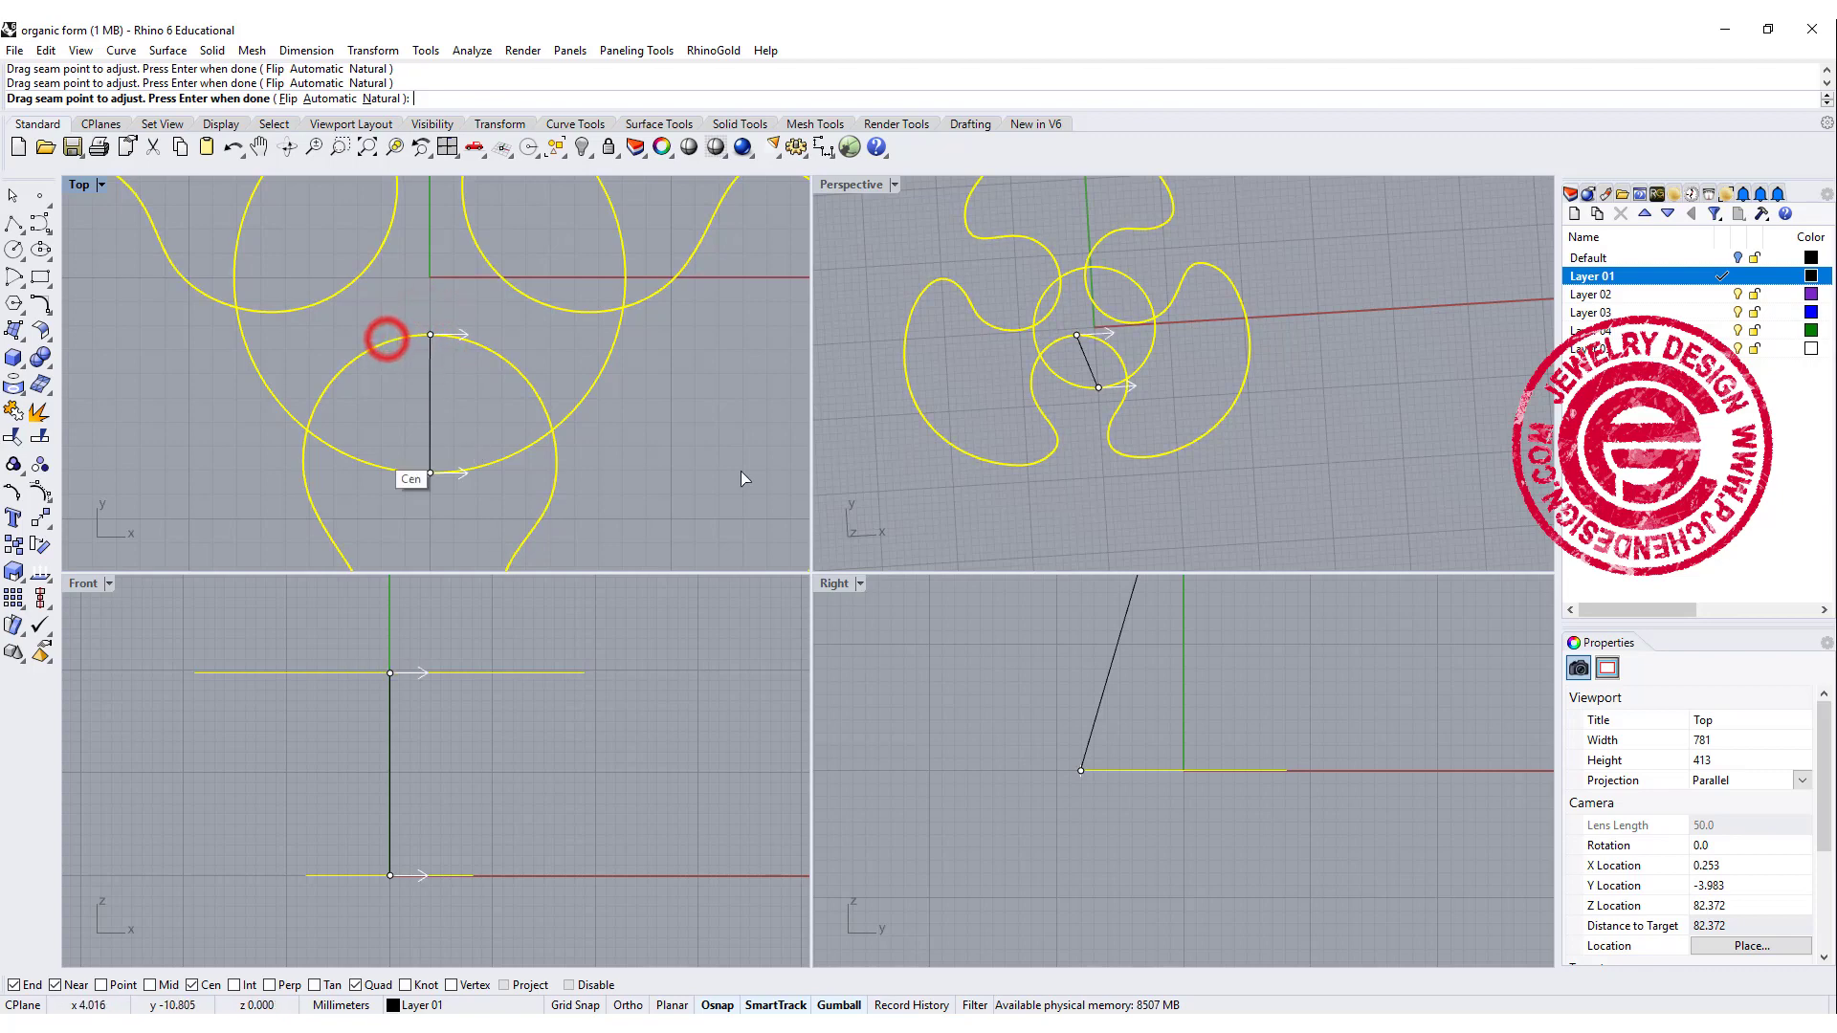
pyautogui.scroll(-4, 1077, 421)
pyautogui.moveTo(1076, 421); pyautogui.dragTo(919, 211, button='right')
pyautogui.doubleClick(872, 185)
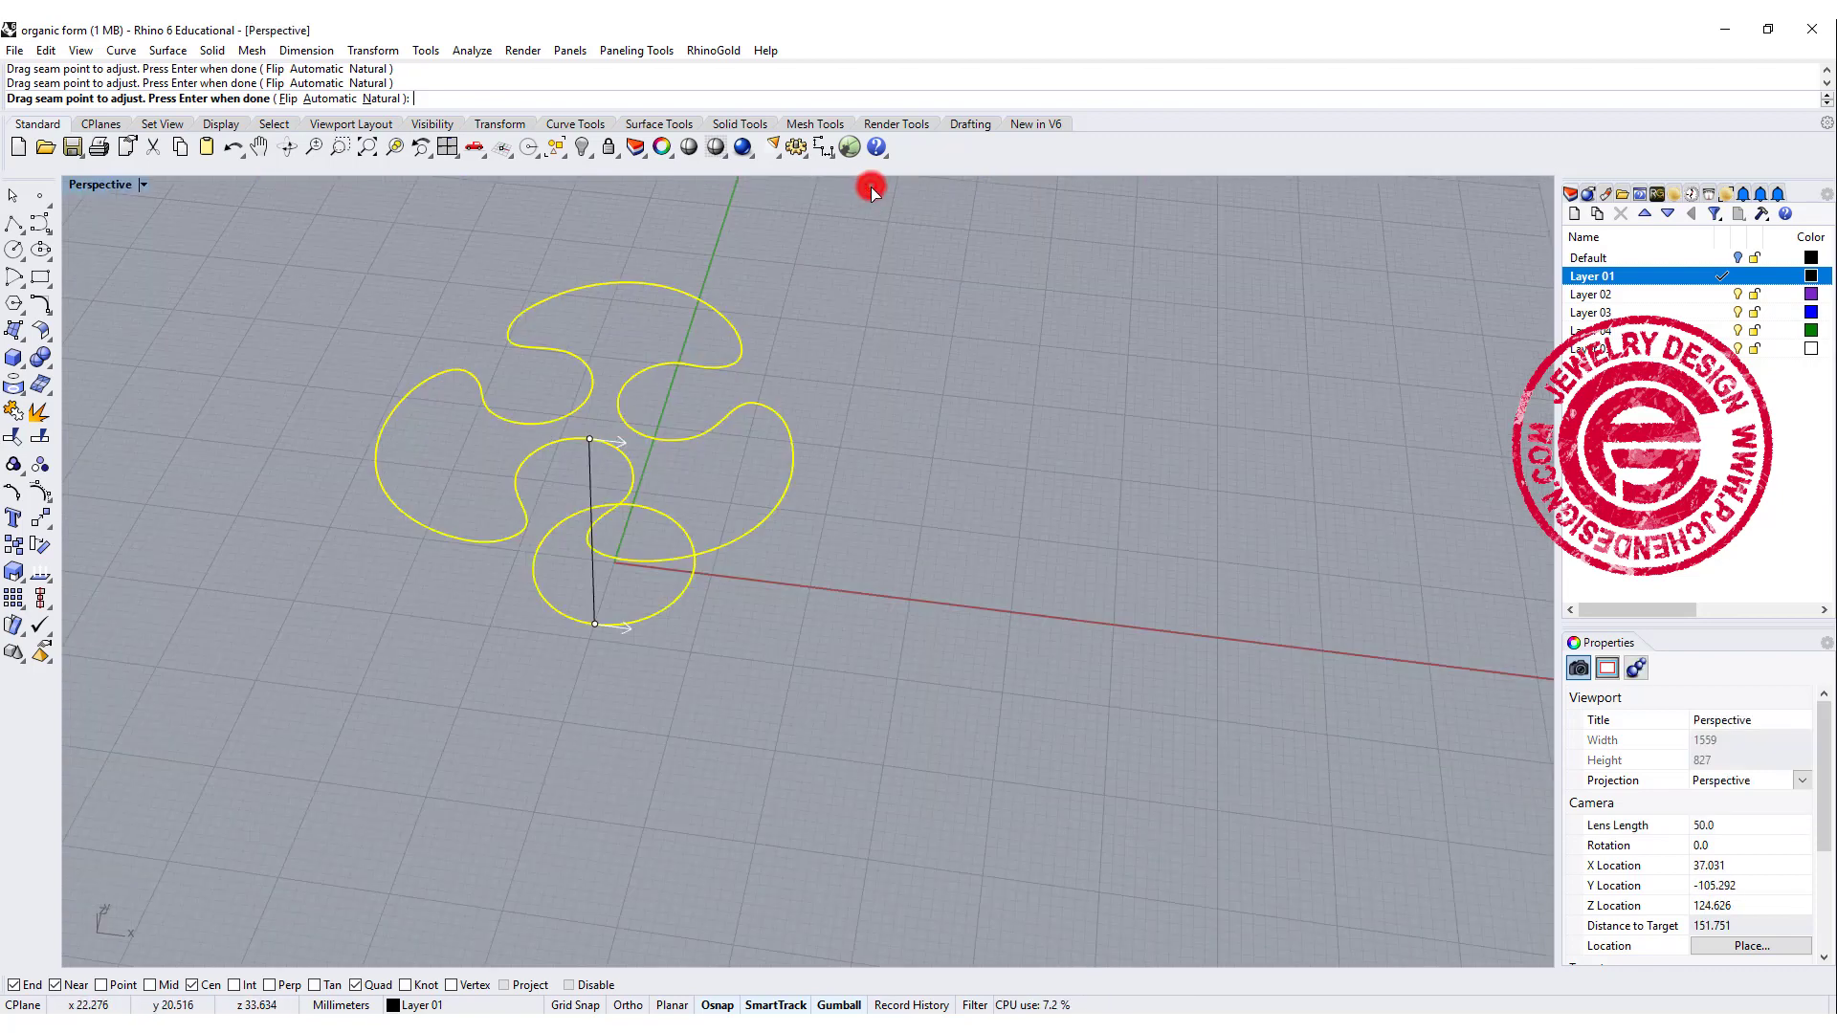
pyautogui.moveTo(574, 660); pyautogui.dragTo(672, 601, button='right')
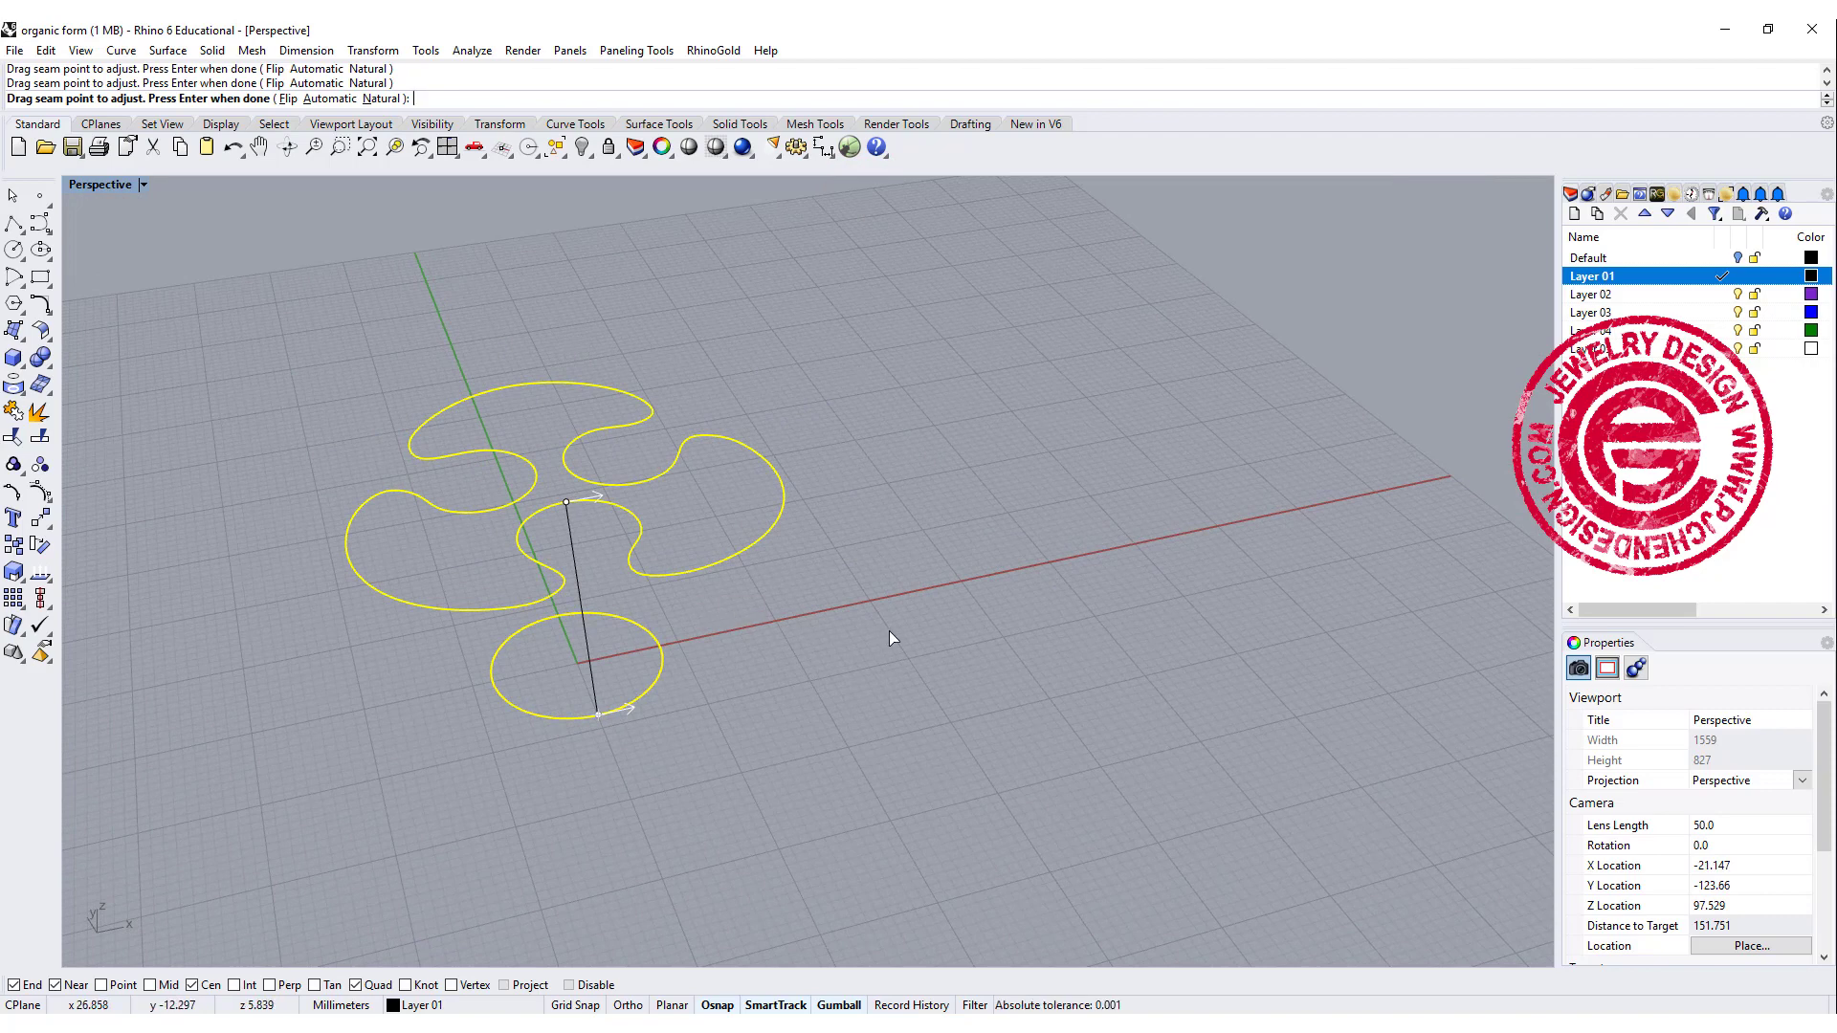
pyautogui.press('Return')
# Move the loft options clear of the model and preview the Loose, Tight and Straight sections styles.
pyautogui.moveTo(773, 246); pyautogui.dragTo(1198, 265)
pyautogui.click(1102, 308)
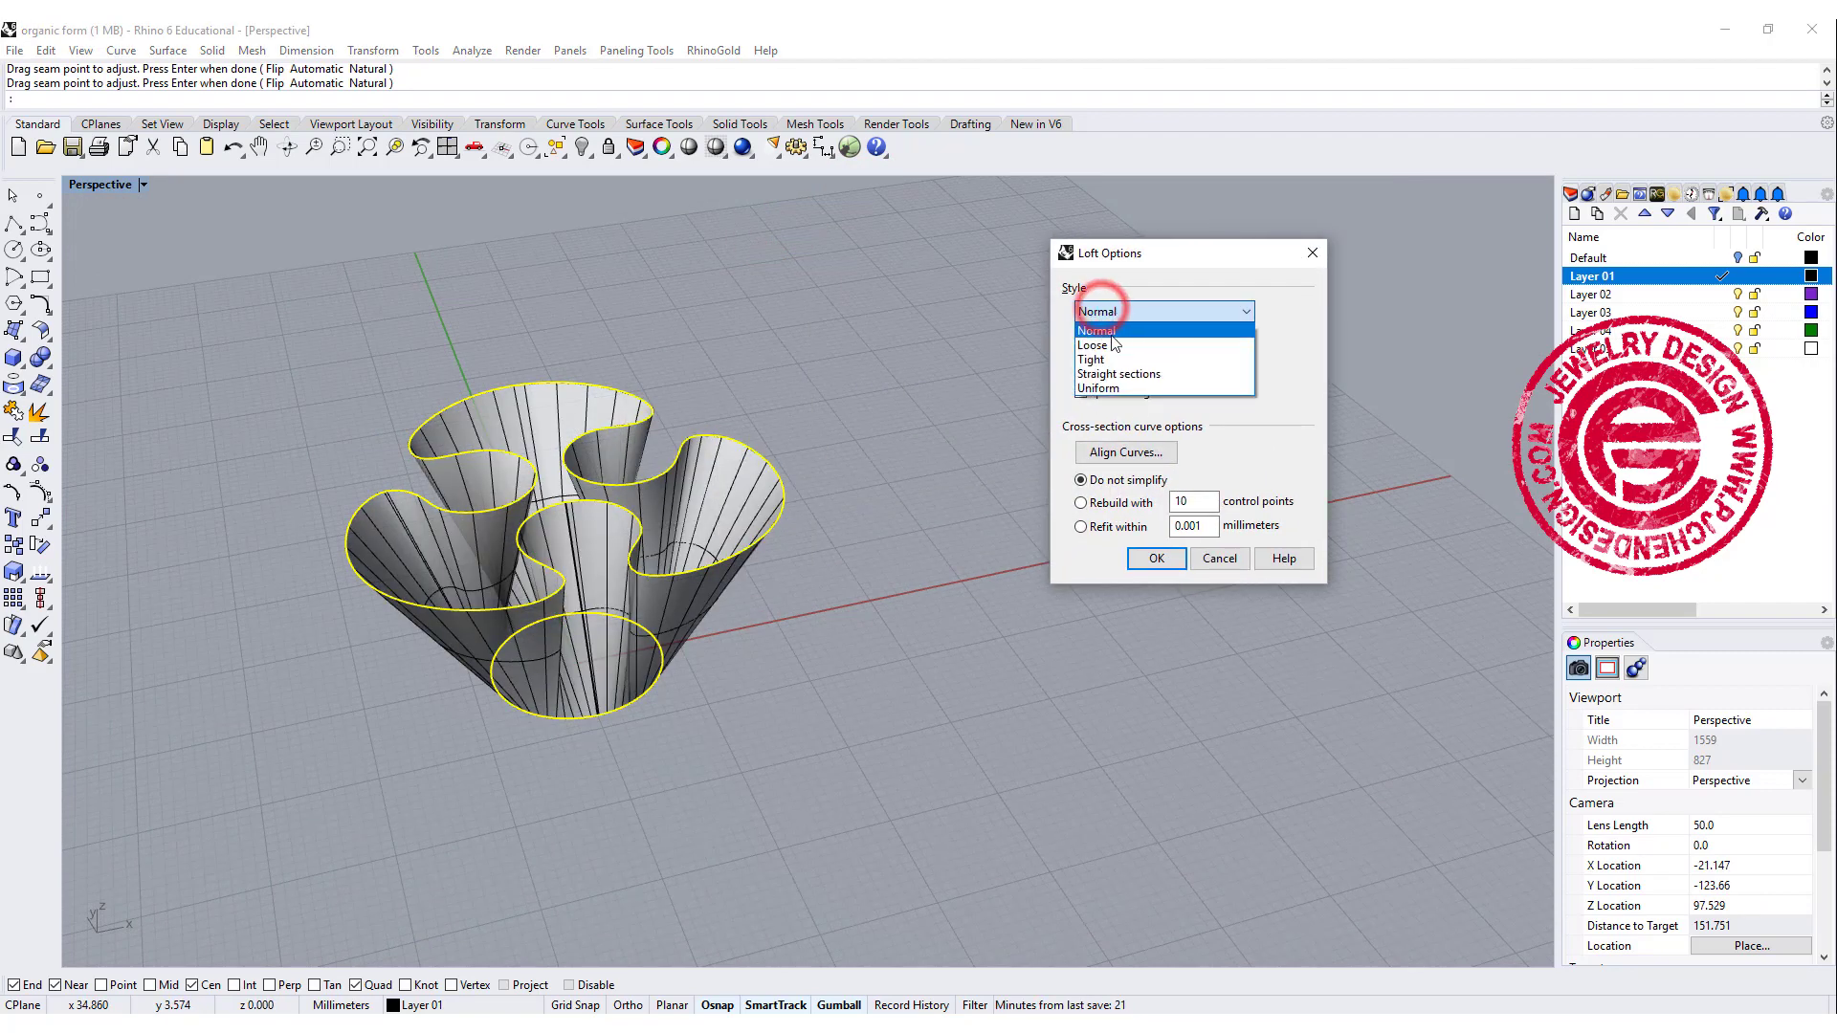
pyautogui.click(1110, 344)
pyautogui.click(1123, 312)
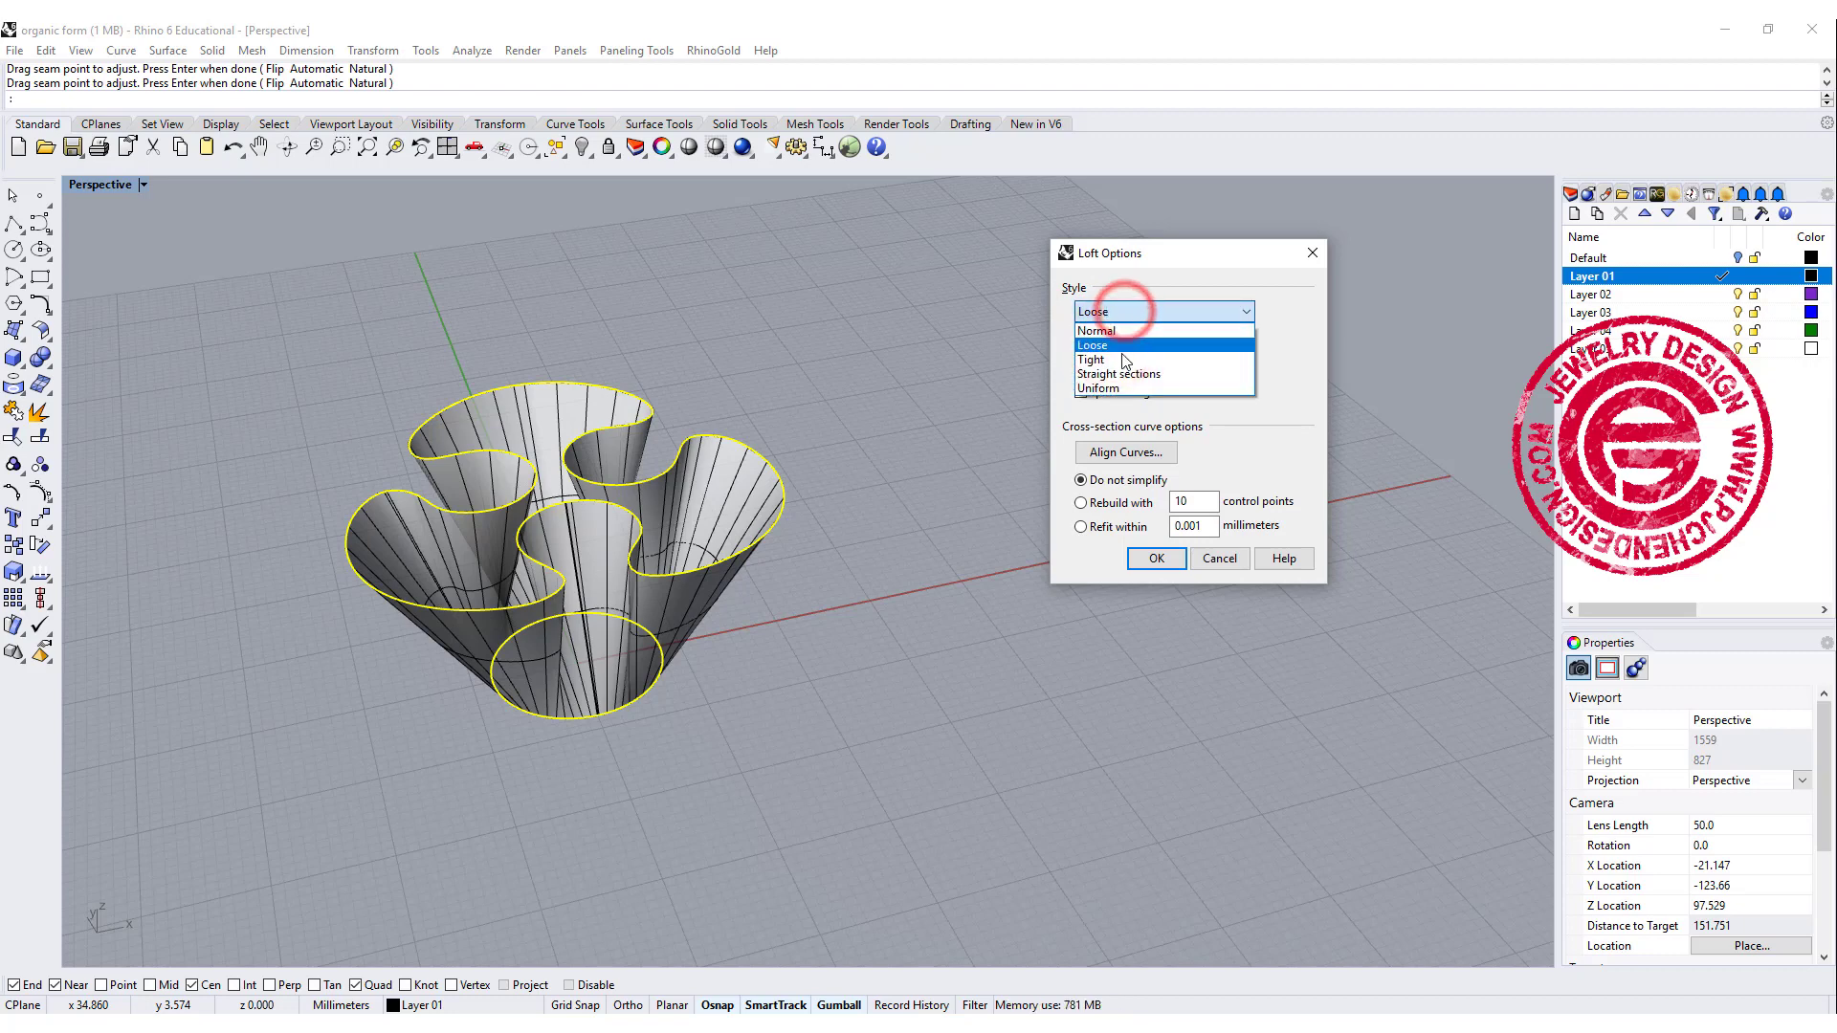
pyautogui.click(1114, 359)
pyautogui.click(1134, 310)
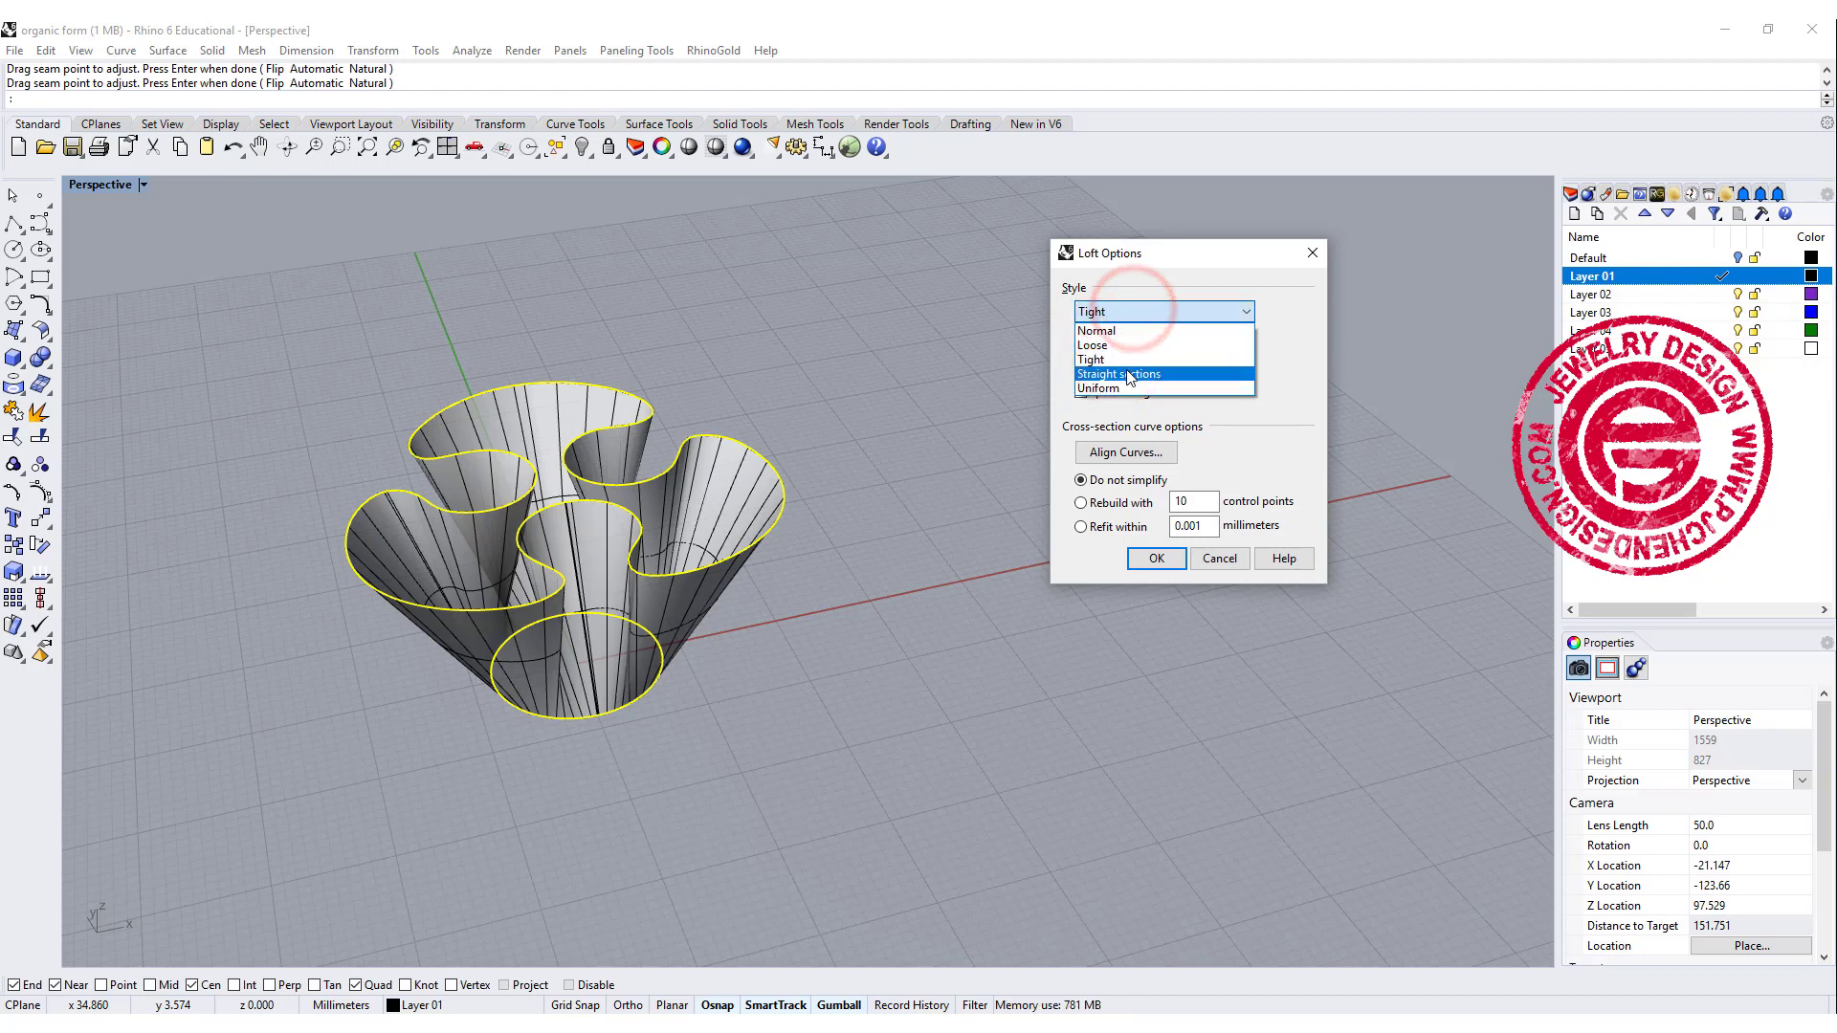
pyautogui.click(1129, 374)
# Create the loft with the Normal style and without simplifying the cross-section curves.
pyautogui.click(1136, 311)
pyautogui.click(1127, 331)
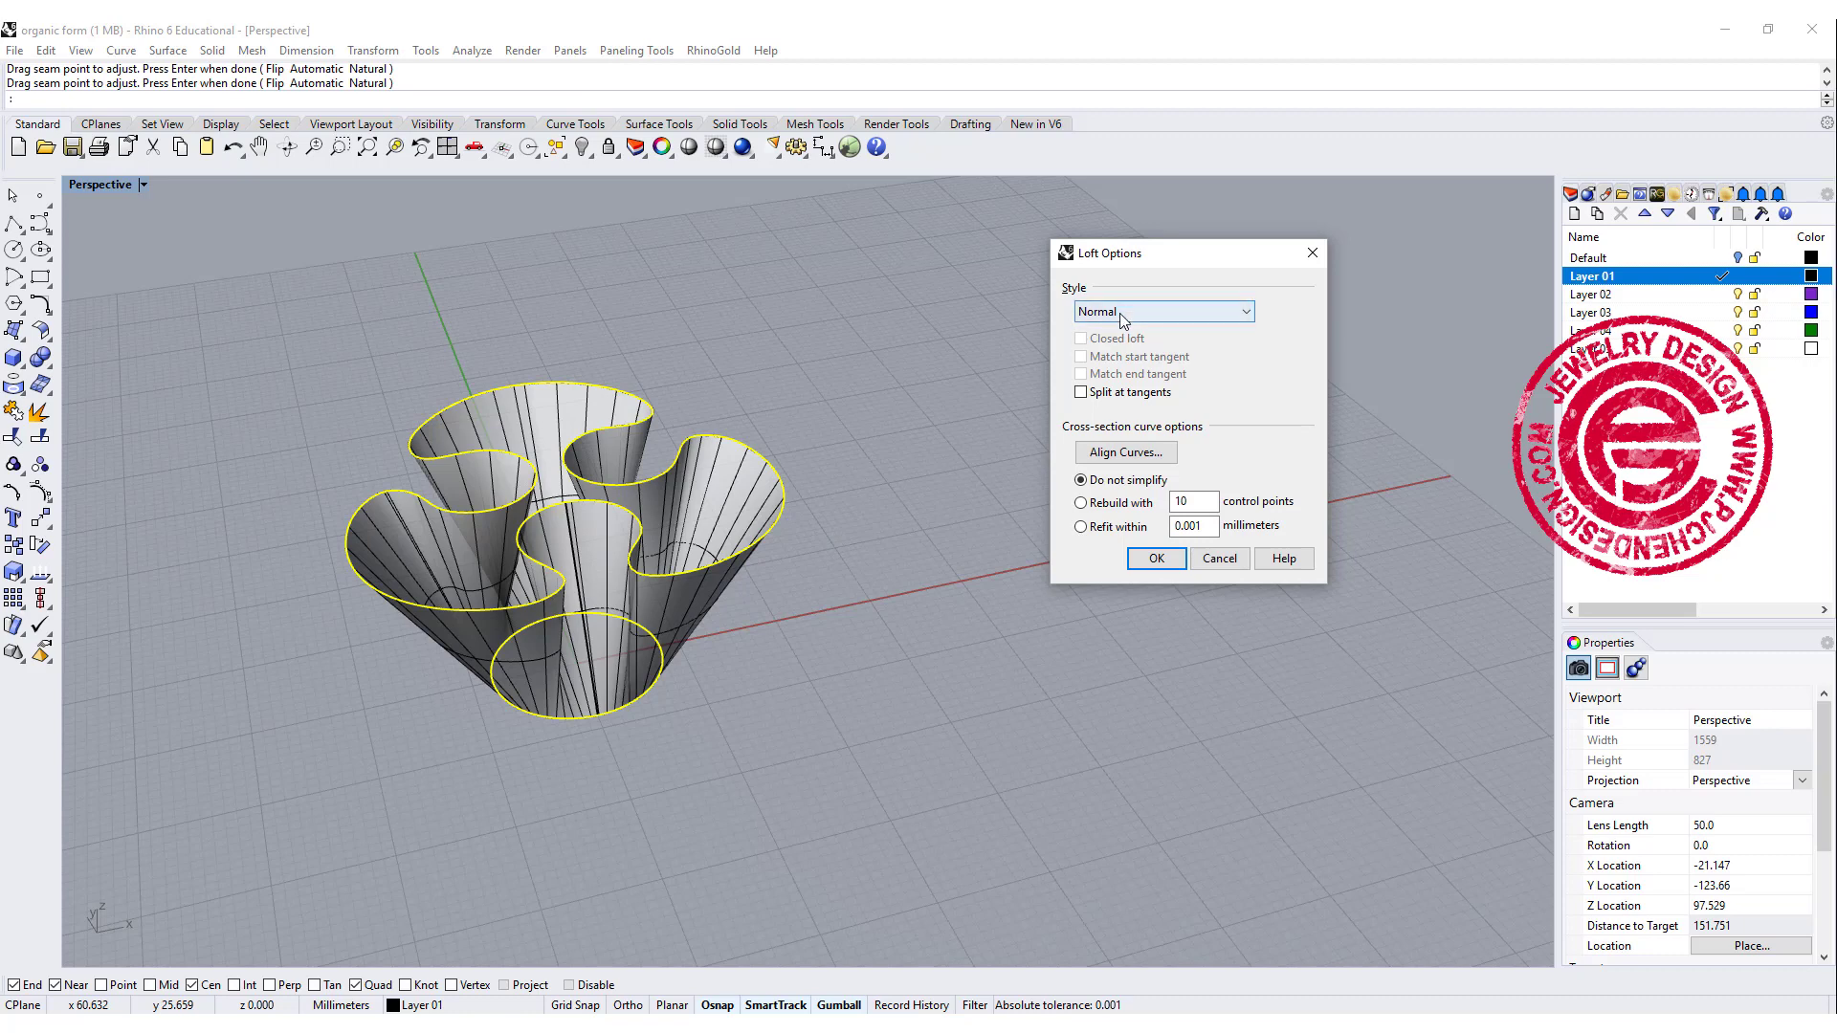
pyautogui.click(1090, 310)
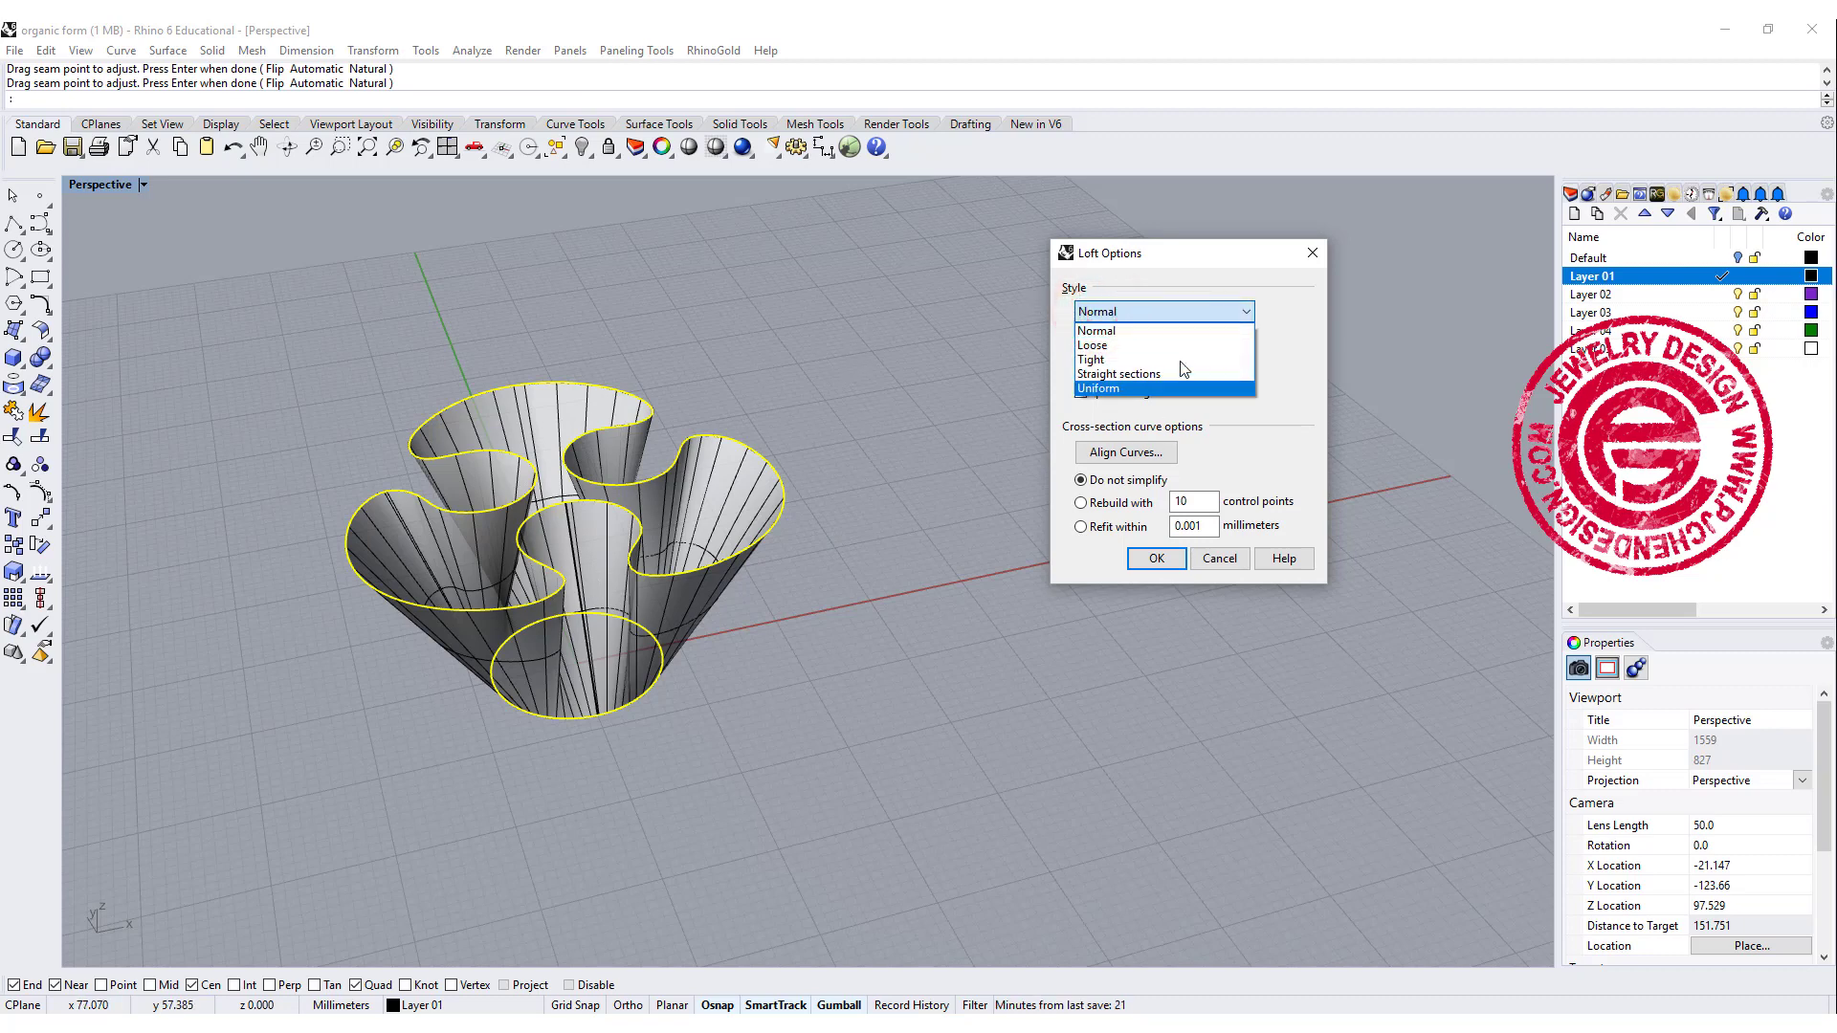
pyautogui.click(1148, 307)
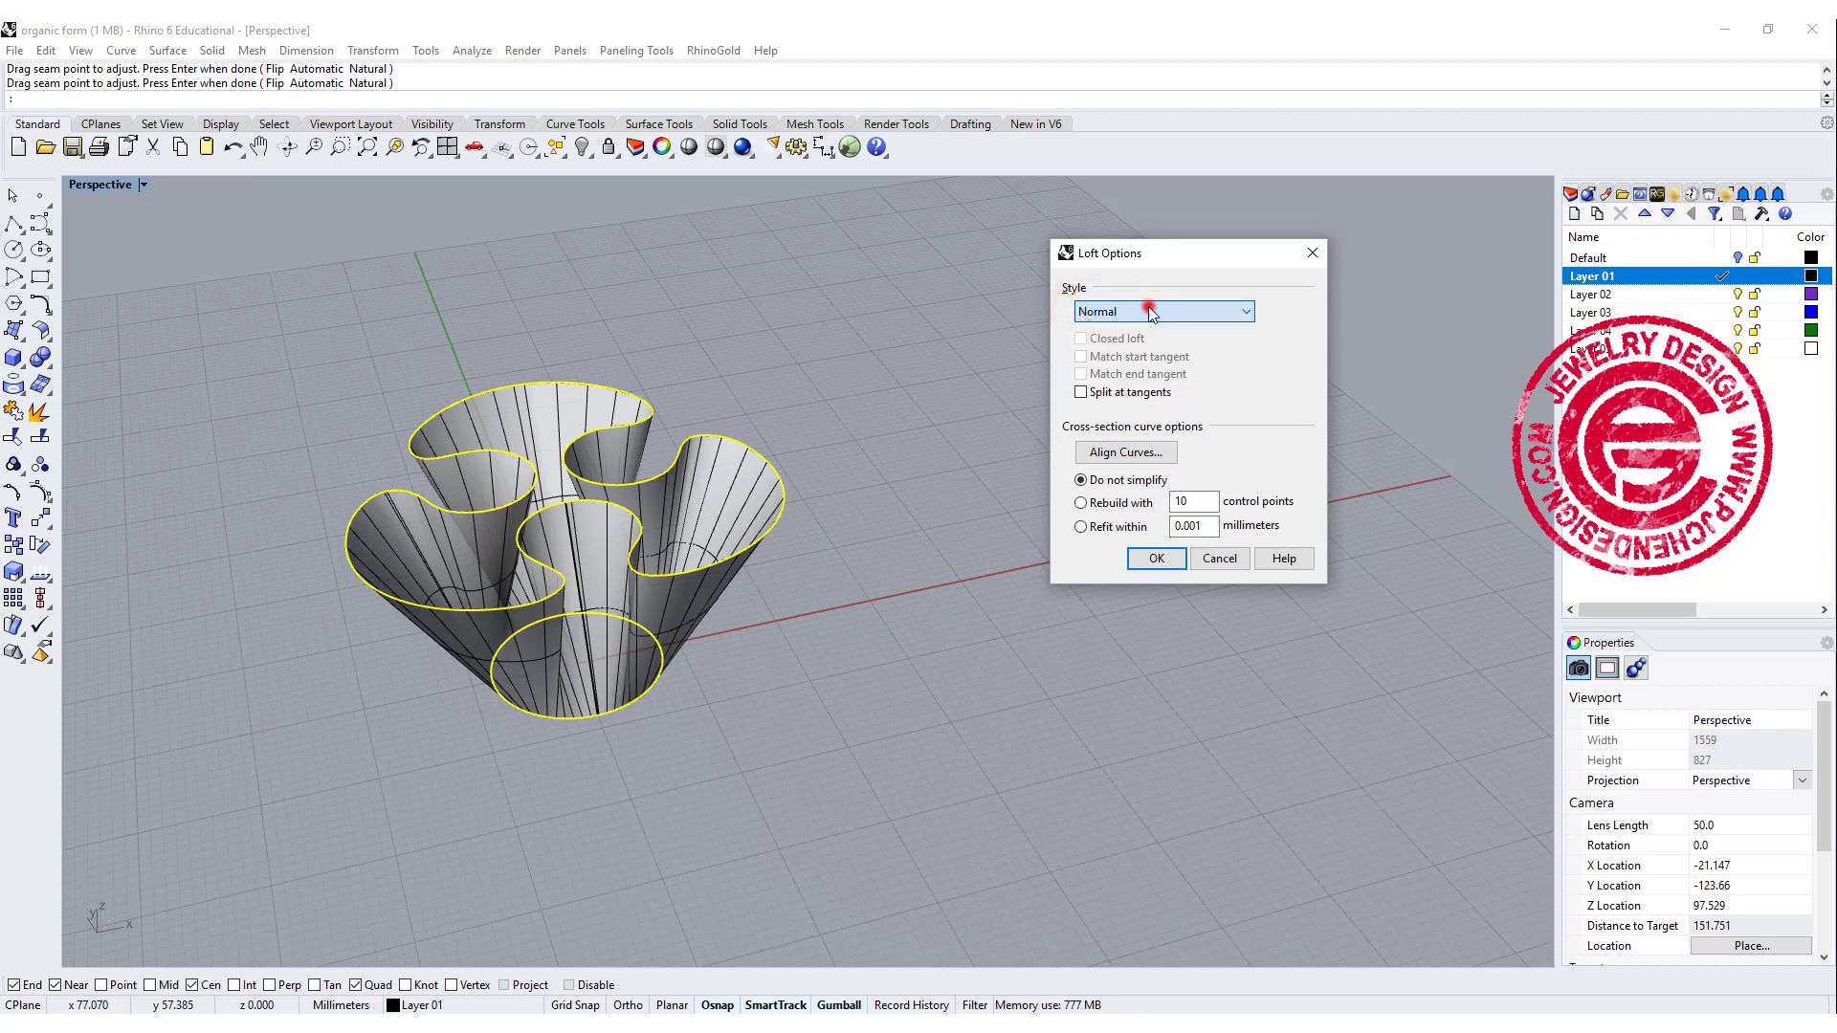
pyautogui.click(1157, 559)
# Examine the lofted three-lobed form from several angles and check its selection.
pyautogui.moveTo(952, 558); pyautogui.dragTo(639, 612, button='right')
pyautogui.scroll(5, 647, 628)
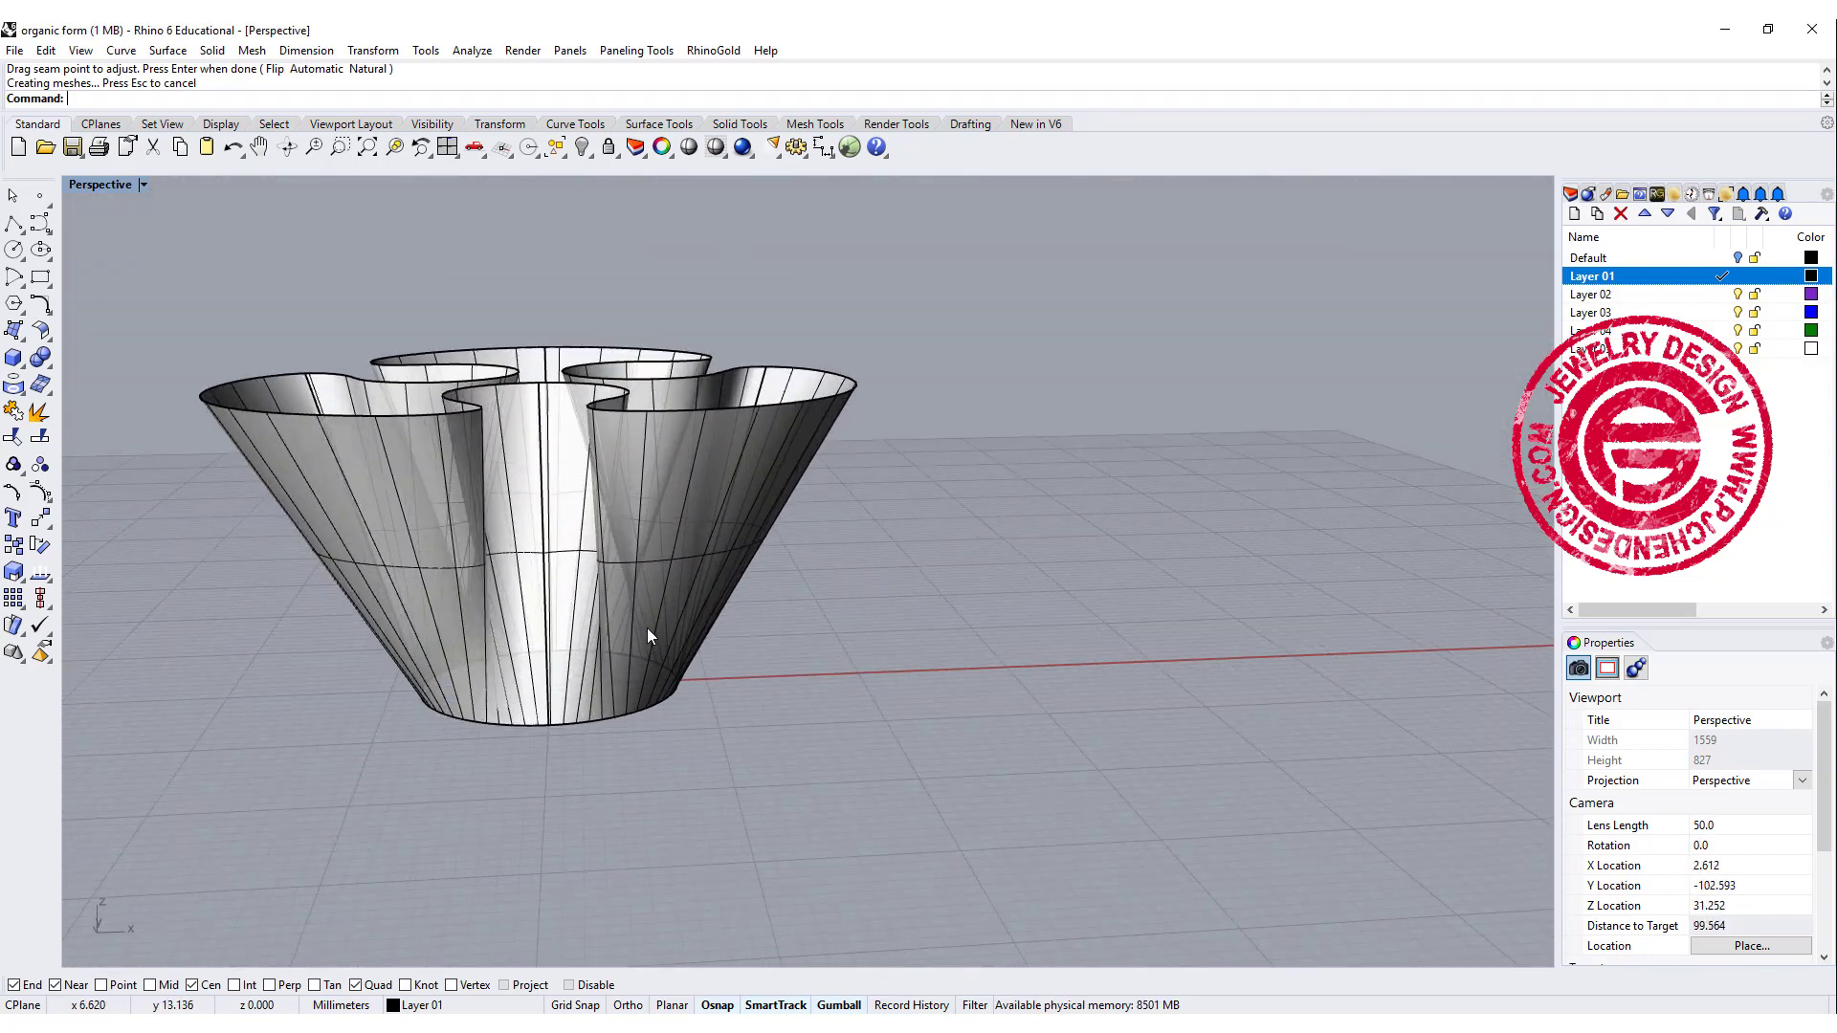
pyautogui.scroll(-5, 685, 609)
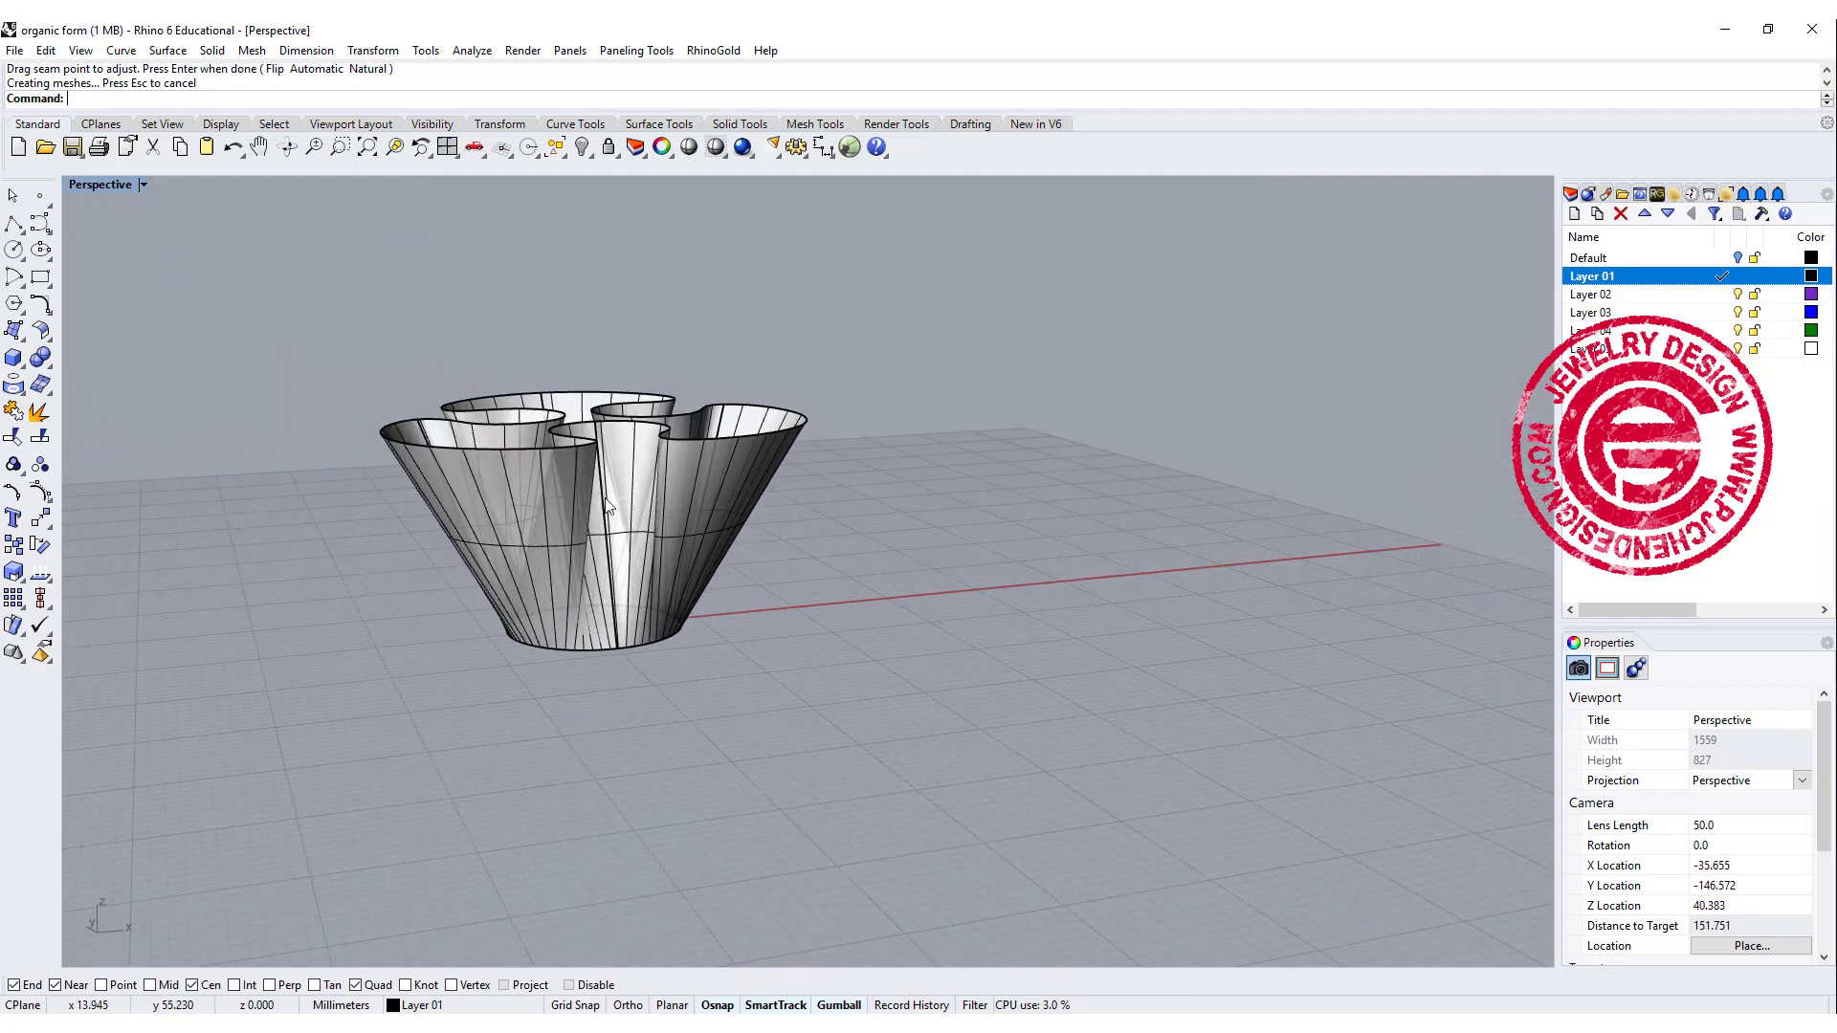
pyautogui.click(641, 527)
pyautogui.click(794, 272)
pyautogui.scroll(2, 795, 272)
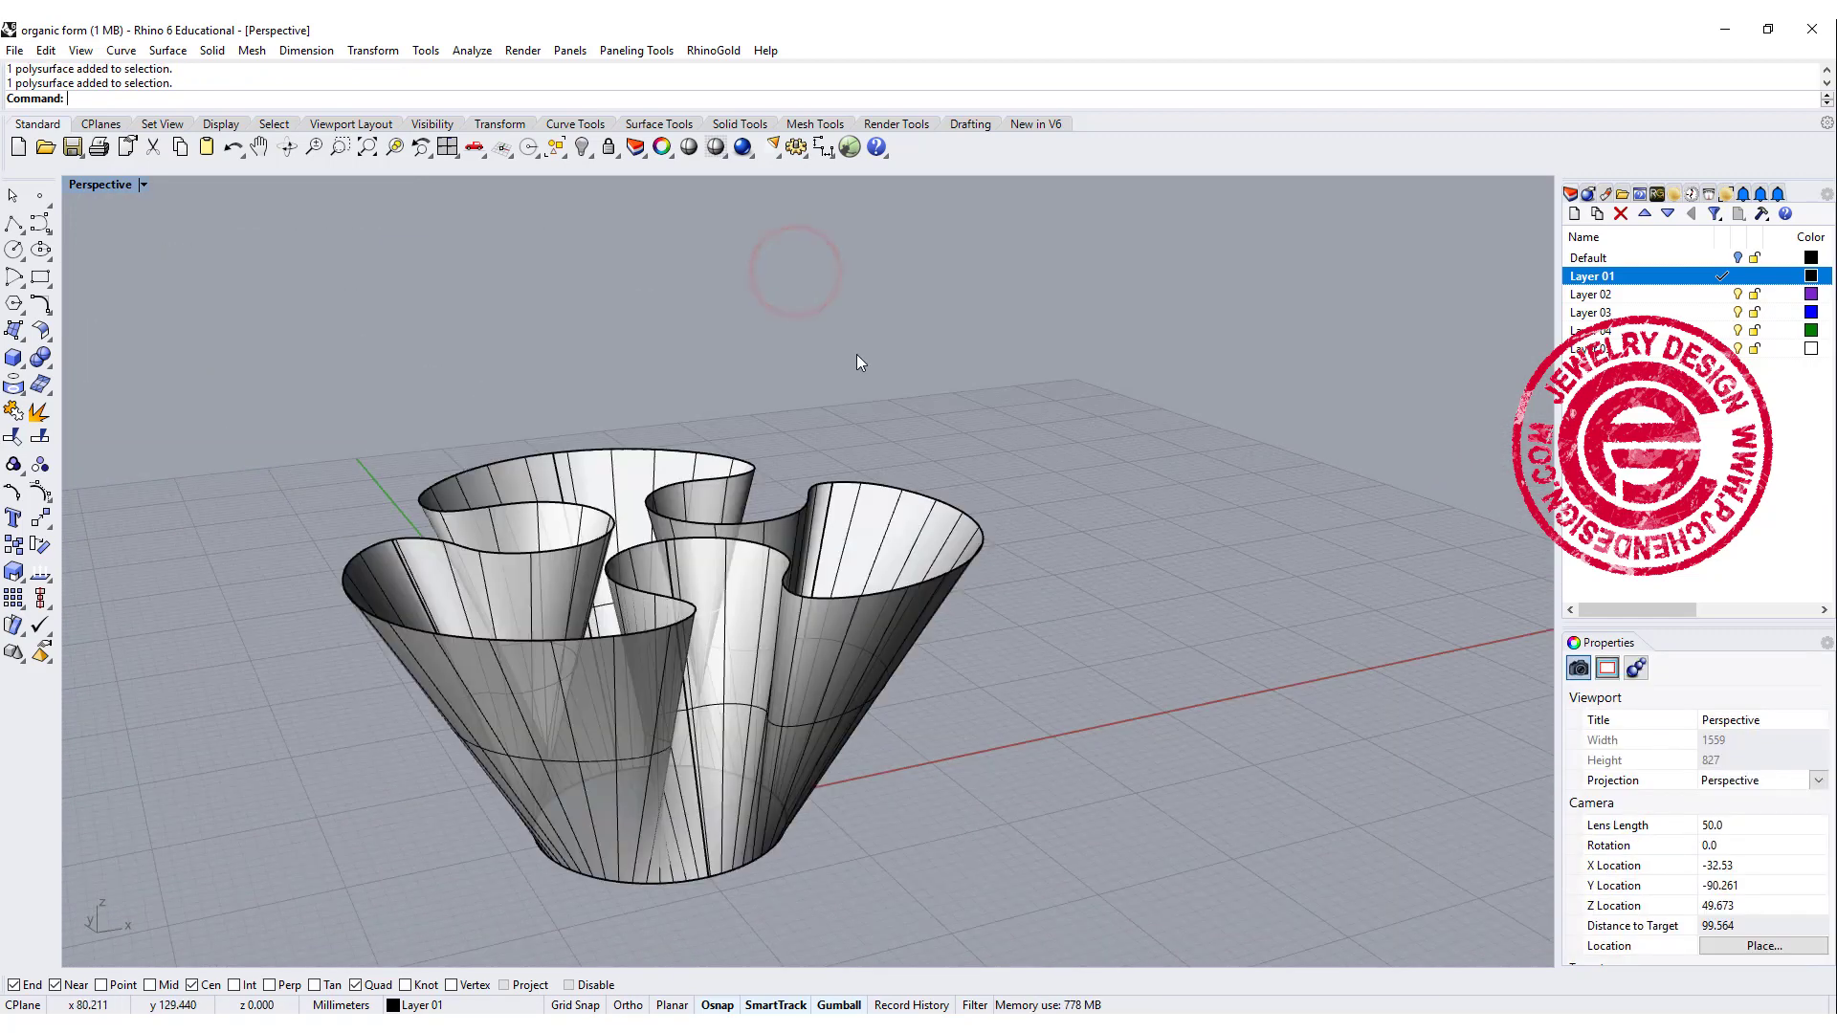
# Try to rebuild the lofted three-lobed form, and delete the loft while keeping its two curves.
pyautogui.press('Return')
pyautogui.click(756, 649)
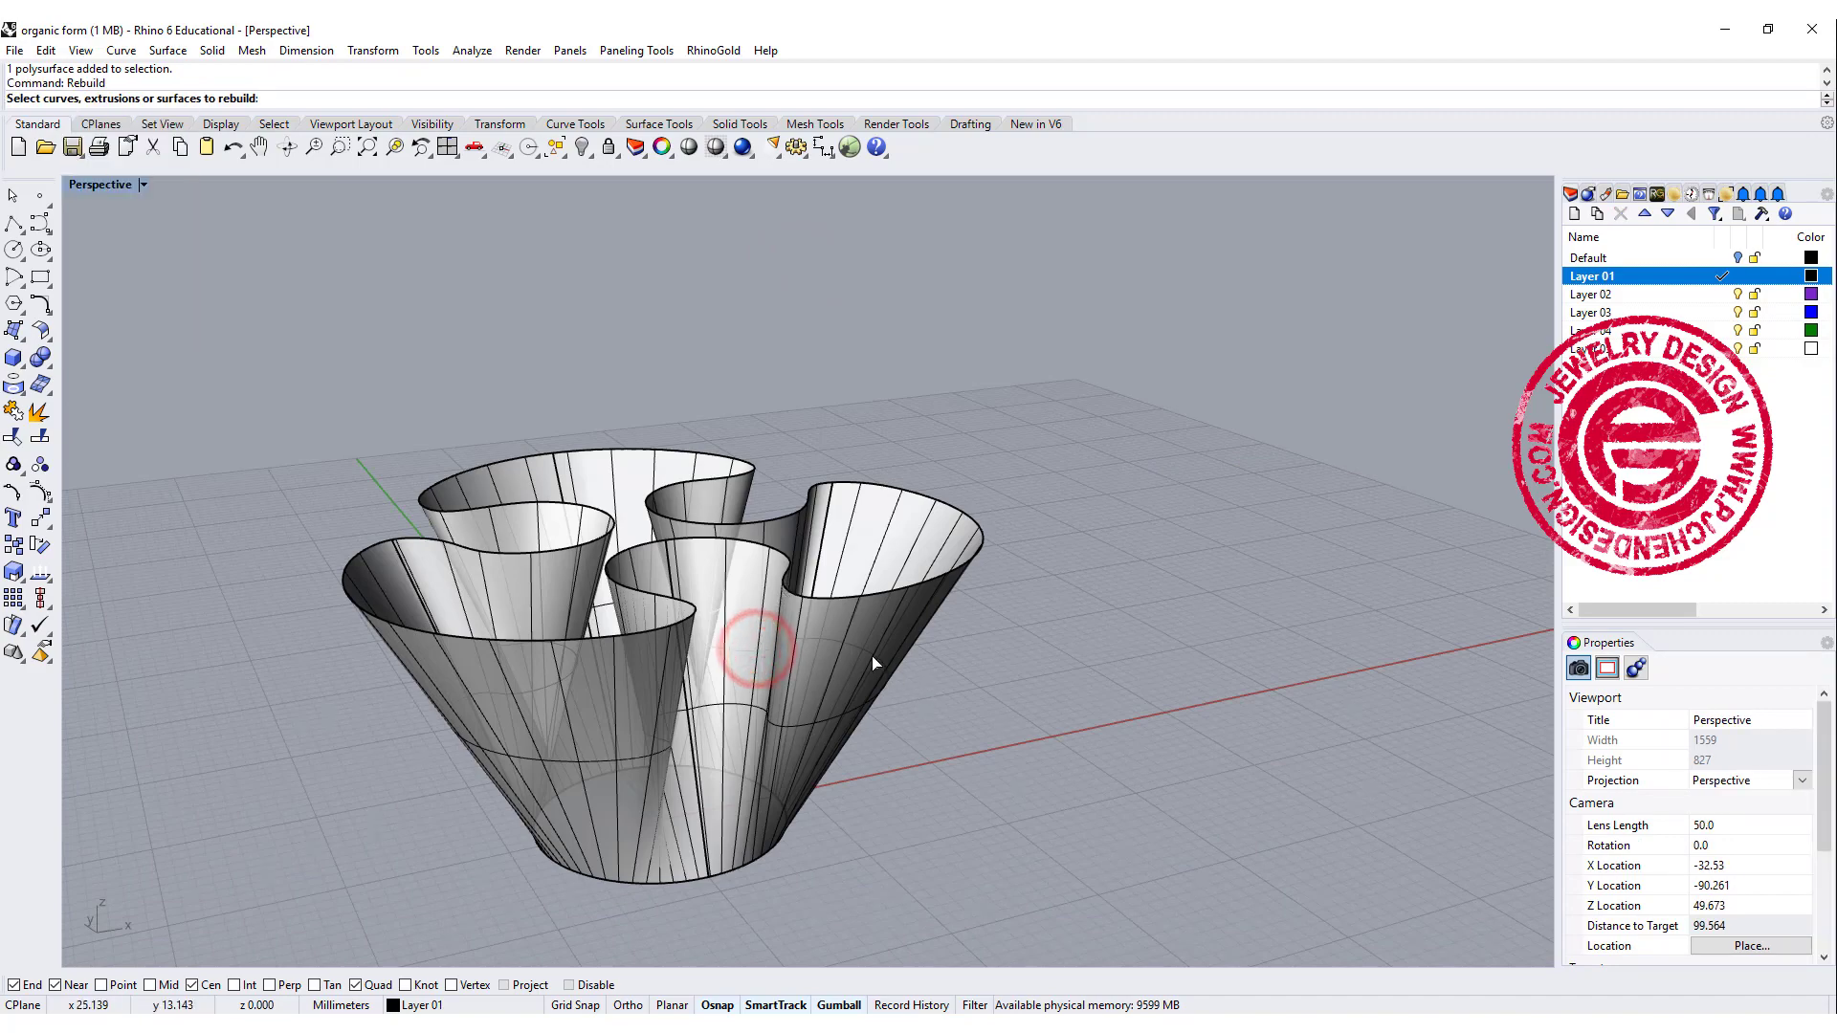
pyautogui.moveTo(865, 646); pyautogui.dragTo(800, 665, button='right')
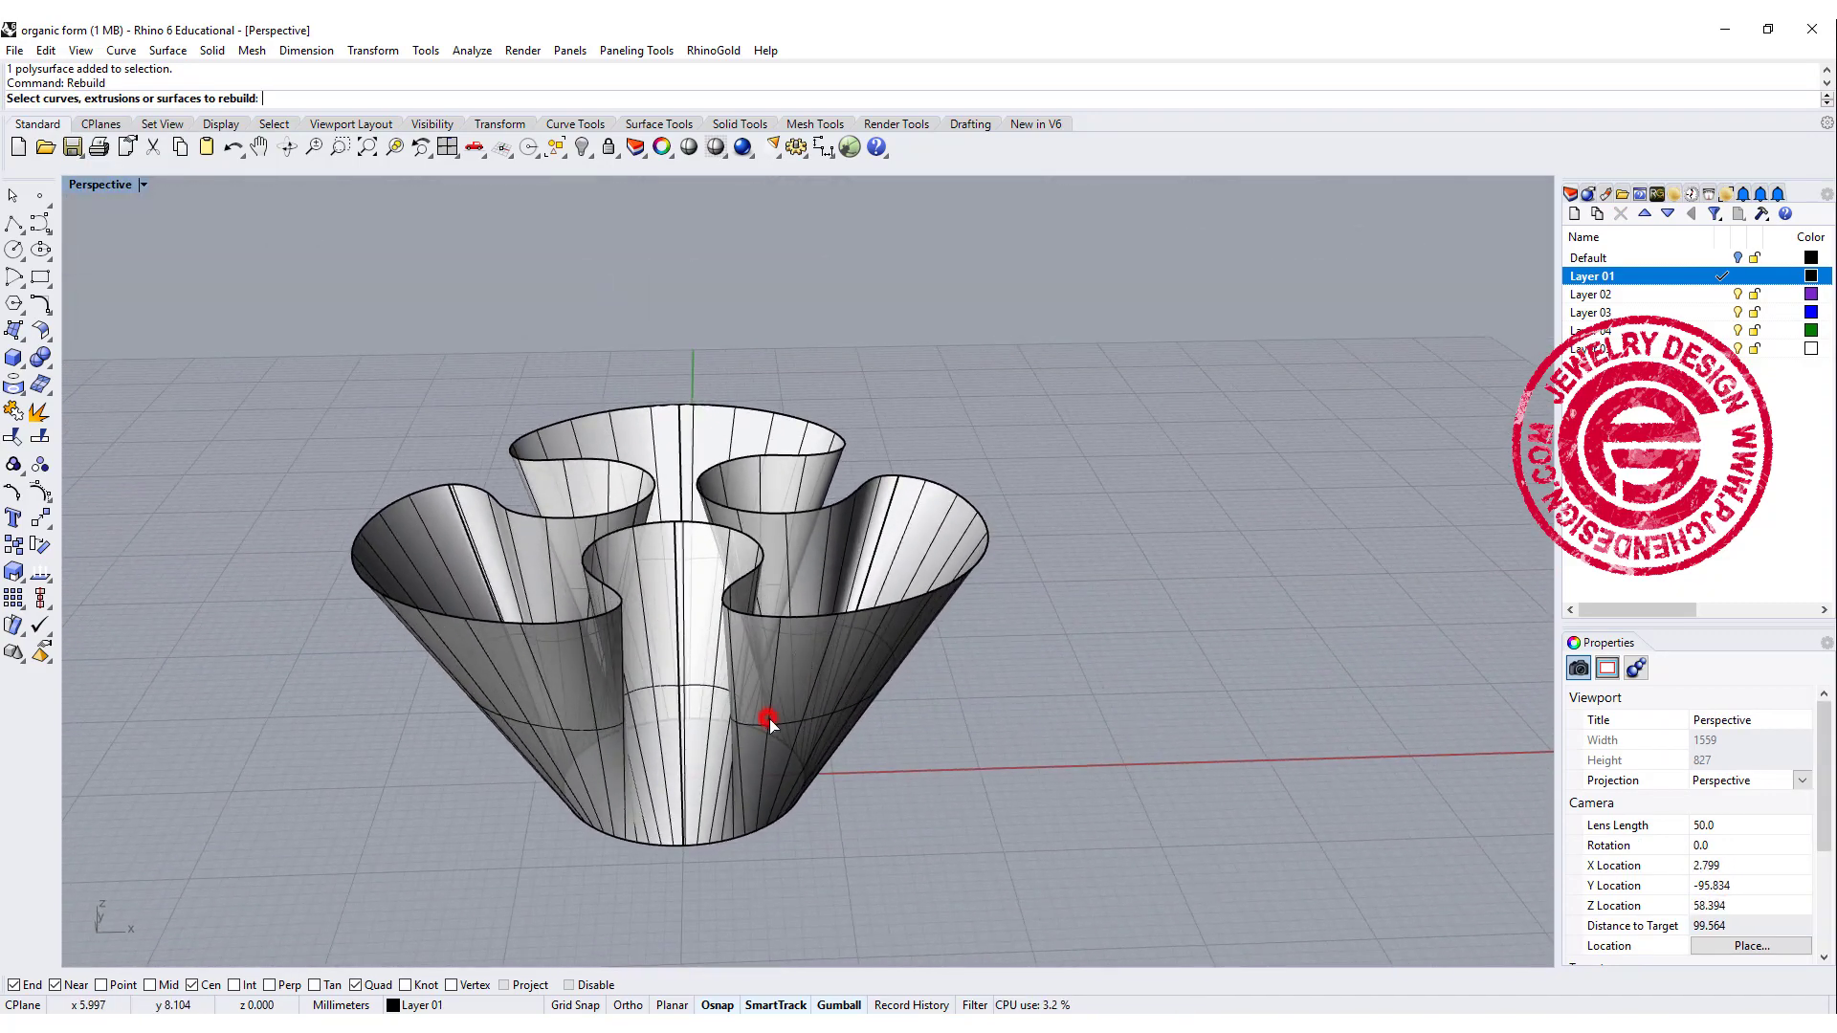
pyautogui.moveTo(667, 644); pyautogui.dragTo(725, 691, button='right')
pyautogui.scroll(4, 669, 572)
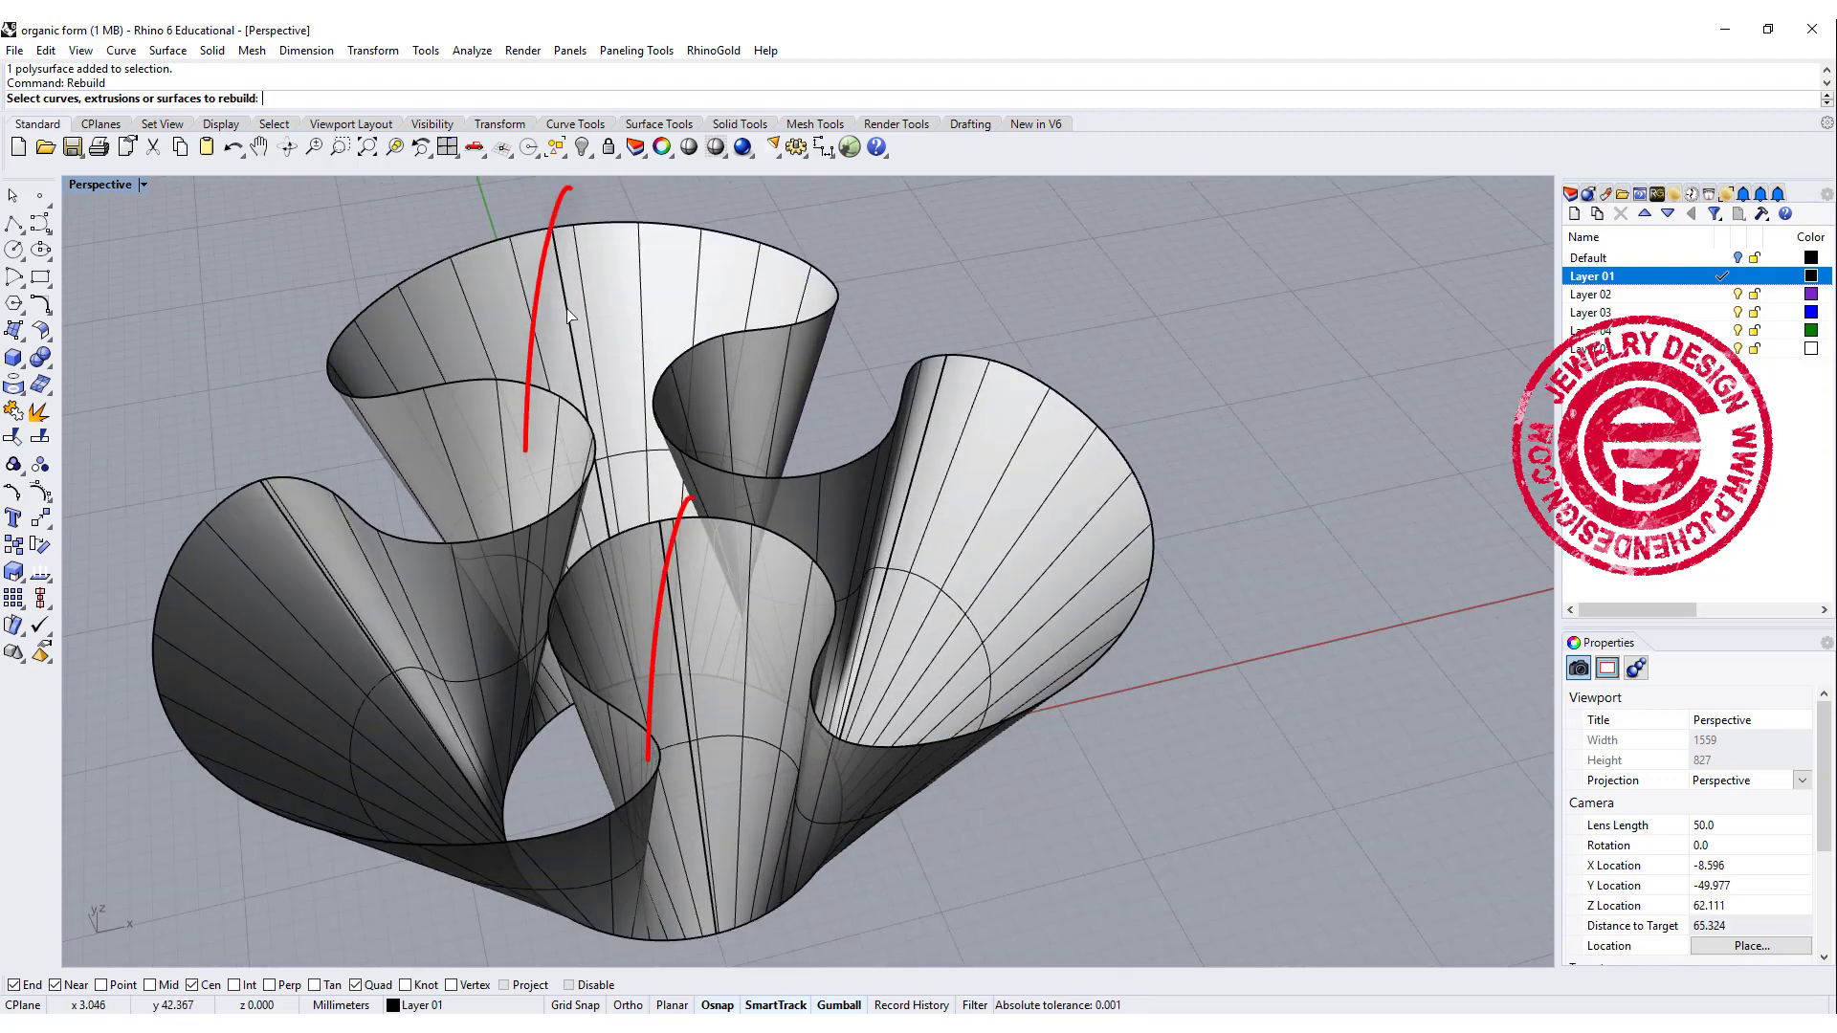
pyautogui.scroll(-2, 589, 315)
pyautogui.moveTo(650, 579)
pyautogui.mouseDown(button='right')
pyautogui.moveTo(703, 483)
pyautogui.moveTo(806, 405)
pyautogui.moveTo(1124, 575)
pyautogui.moveTo(1099, 607)
pyautogui.mouseUp(button='right')
pyautogui.click(754, 455)
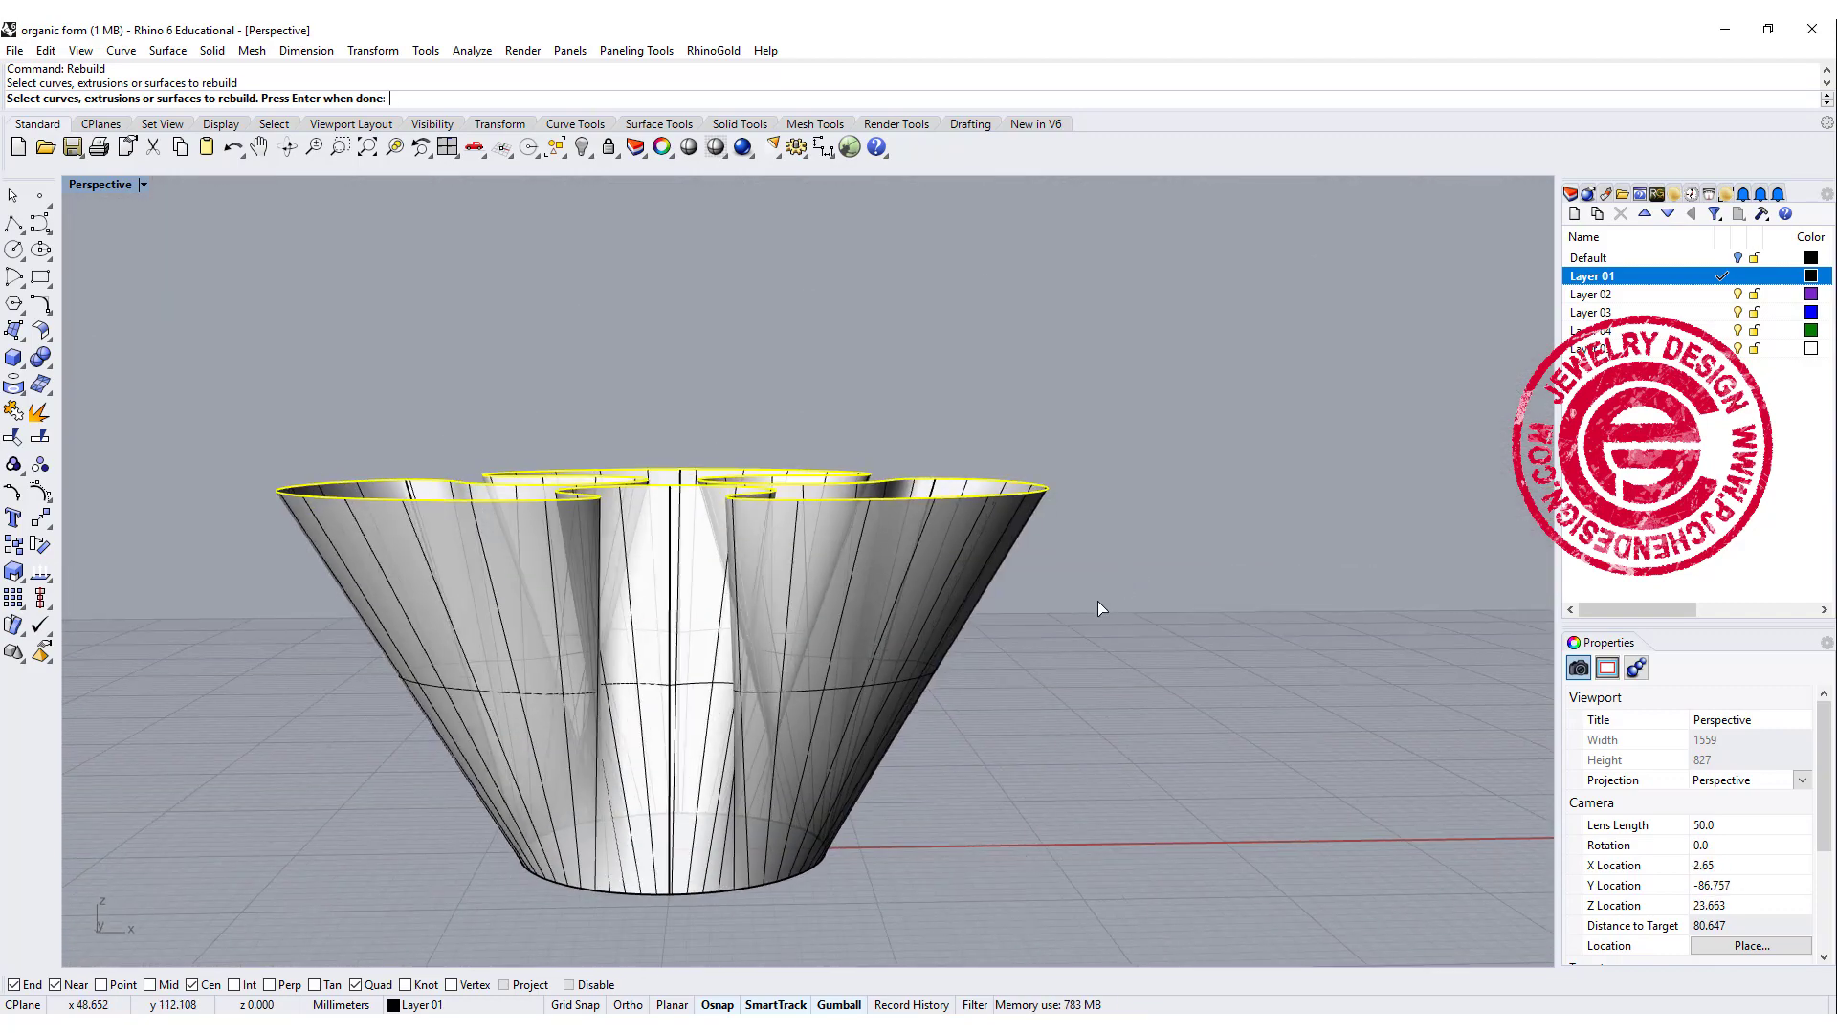
pyautogui.press('Escape')
pyautogui.click(860, 681)
pyautogui.press('Delete')
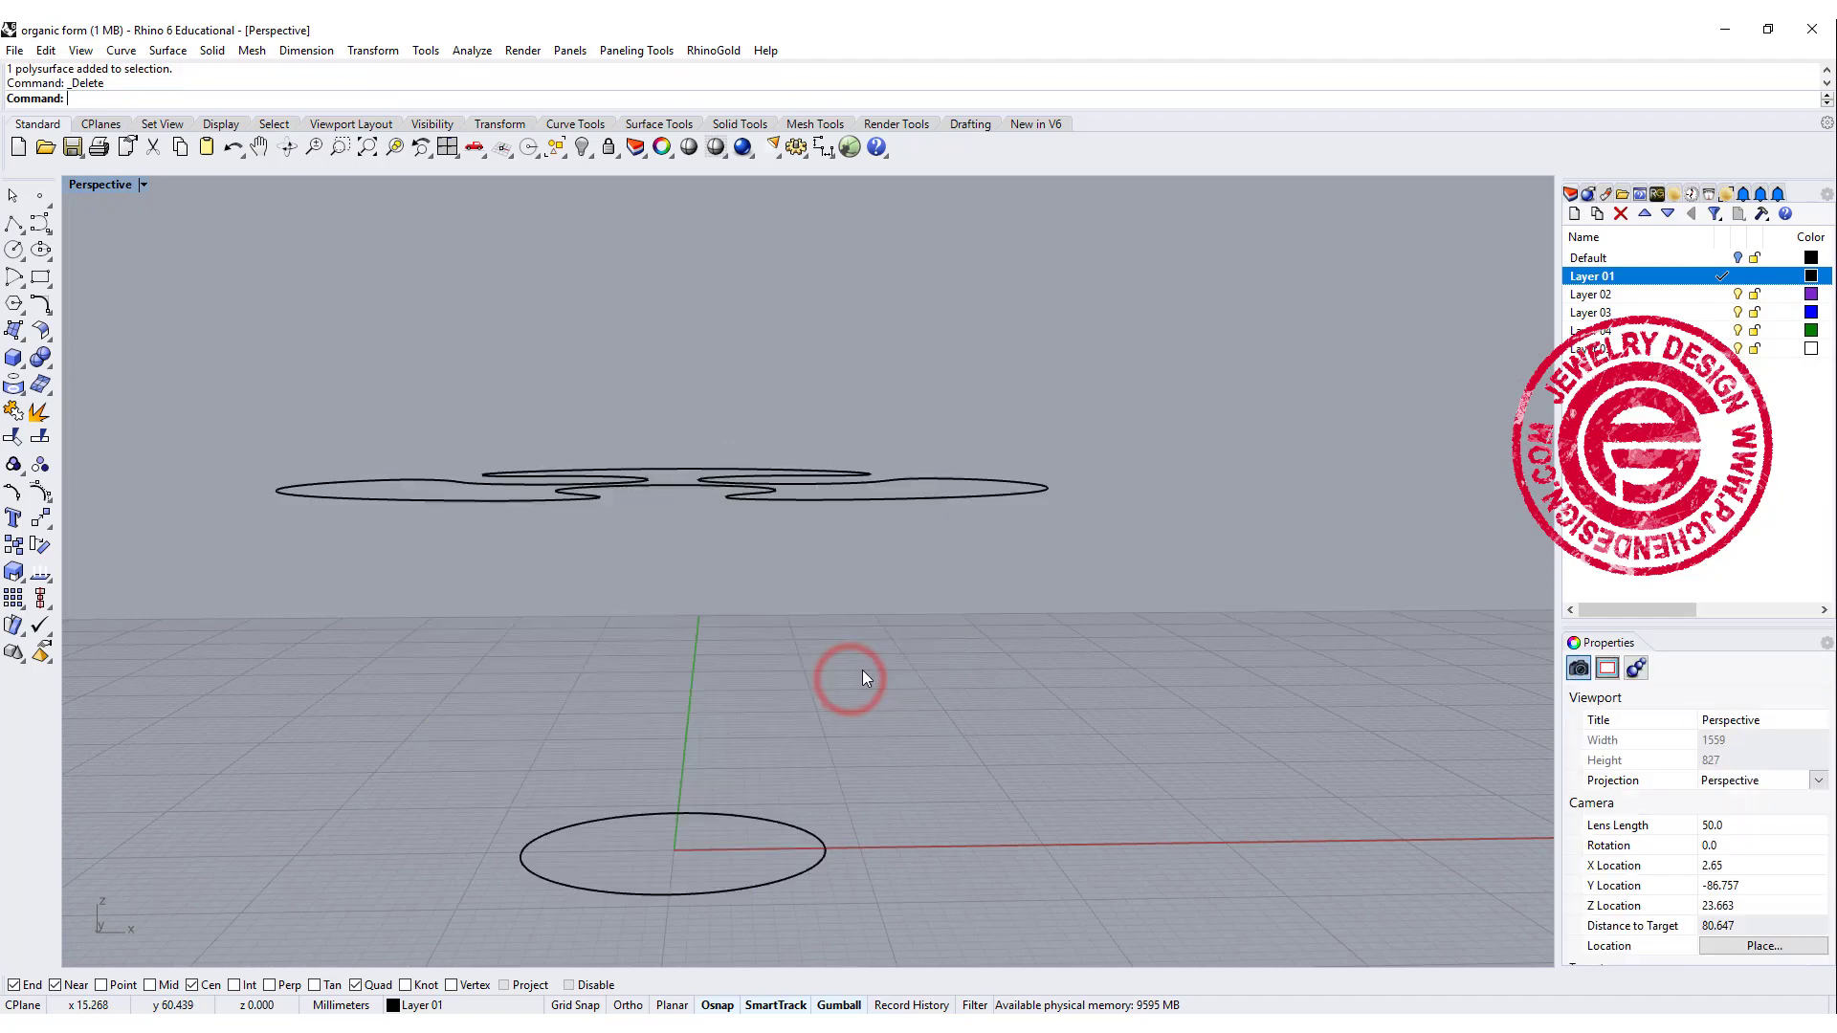
# Rebuild the base circle with 8 points and degree 3, deleting the input curve.
pyautogui.moveTo(863, 670); pyautogui.dragTo(813, 754, button='right')
pyautogui.click(772, 742)
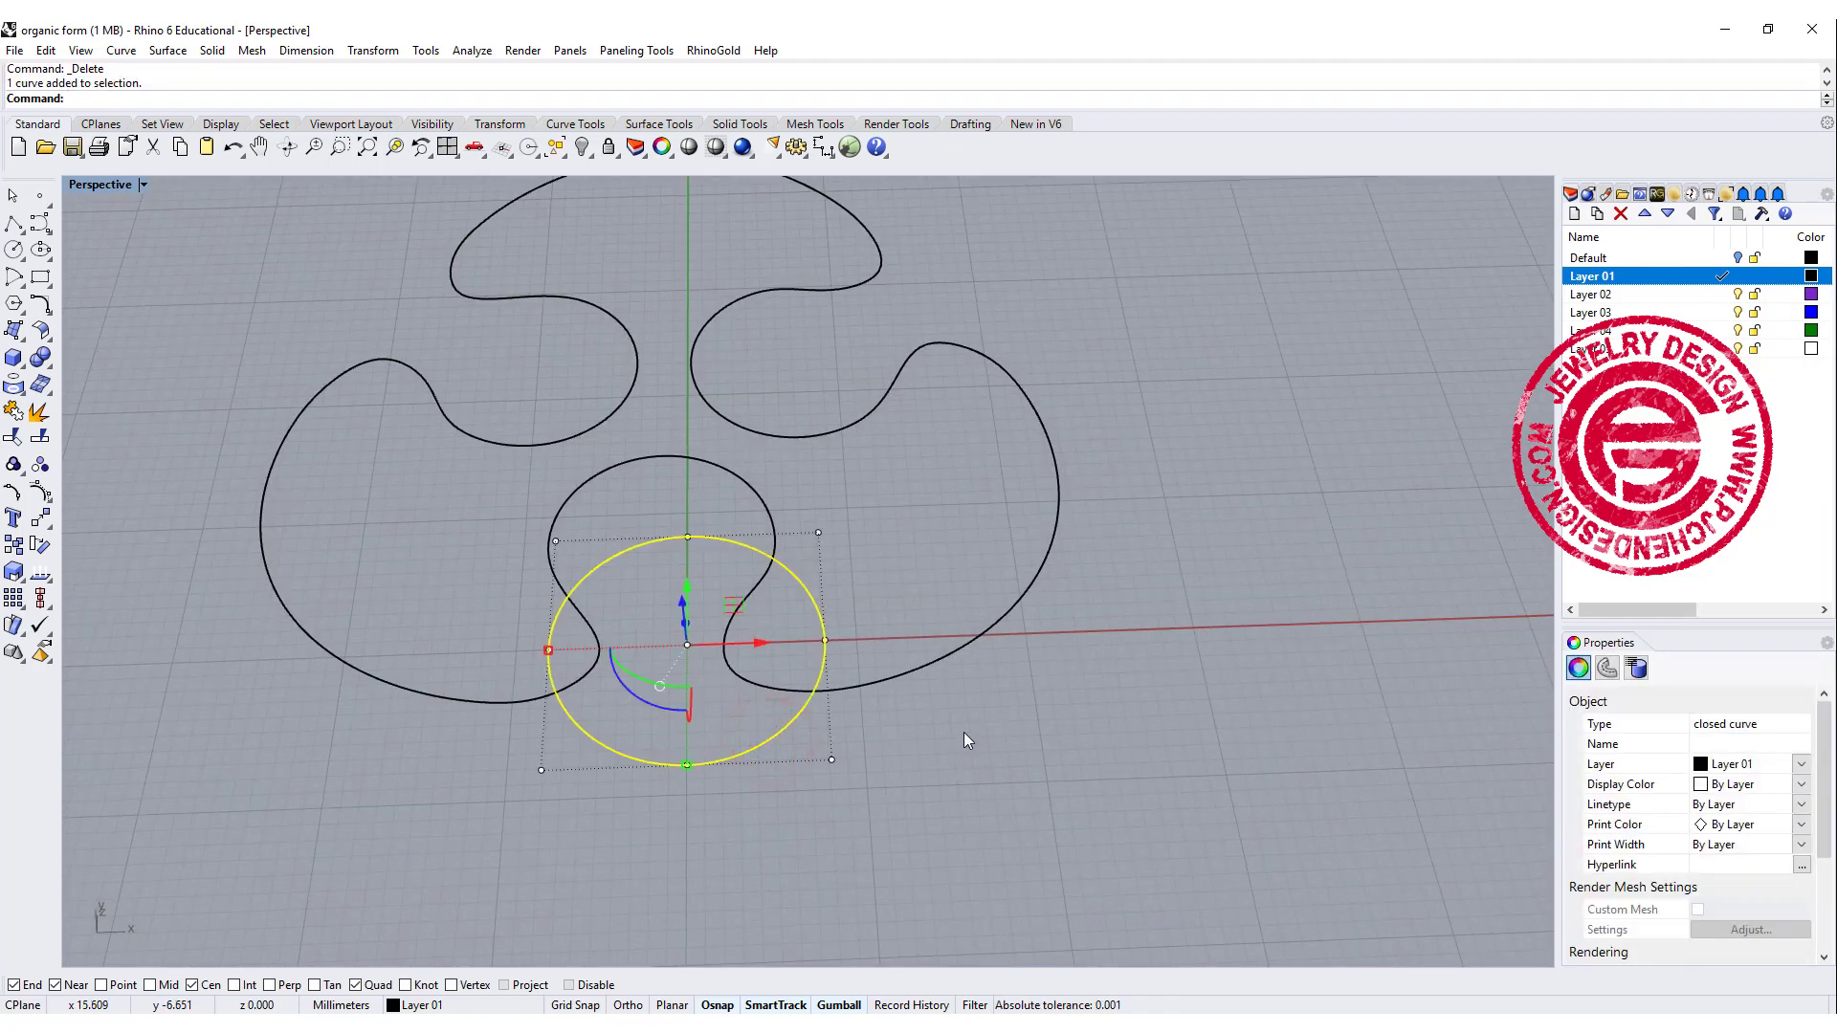
pyautogui.press('Return')
pyautogui.moveTo(1298, 251); pyautogui.dragTo(1309, 318)
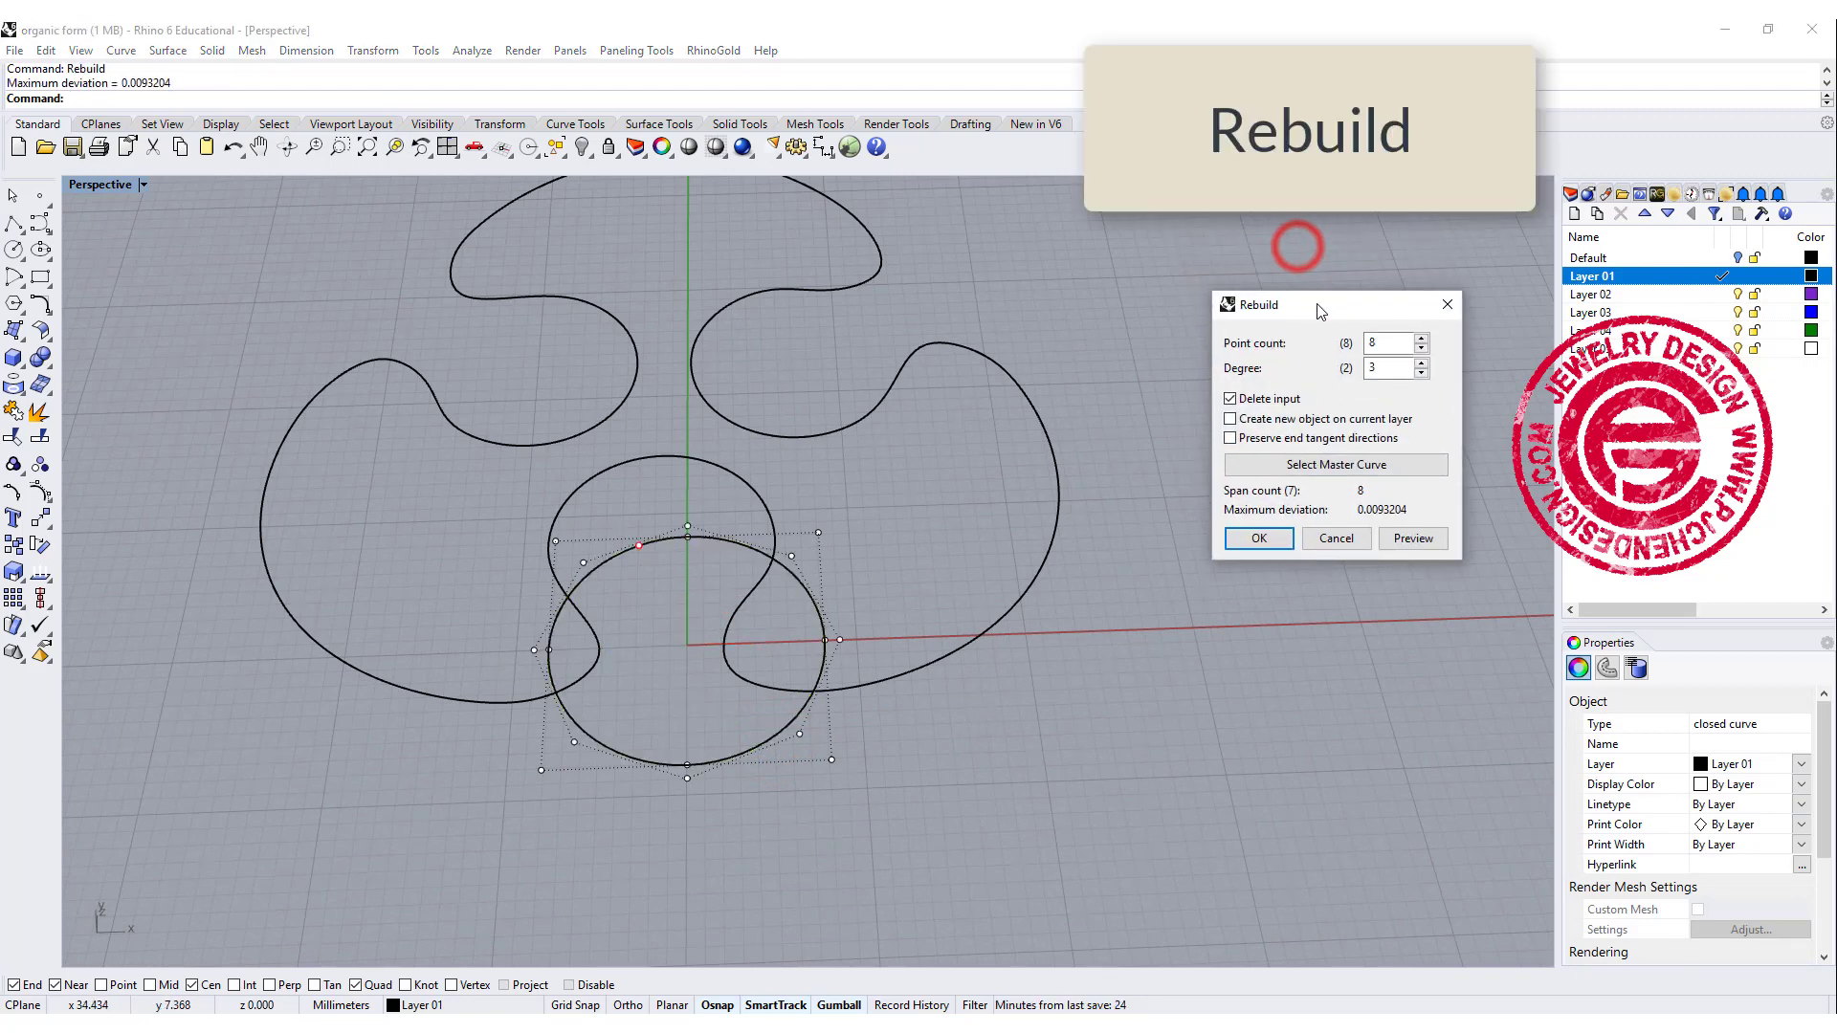
pyautogui.moveTo(1007, 539); pyautogui.dragTo(1148, 479, button='right')
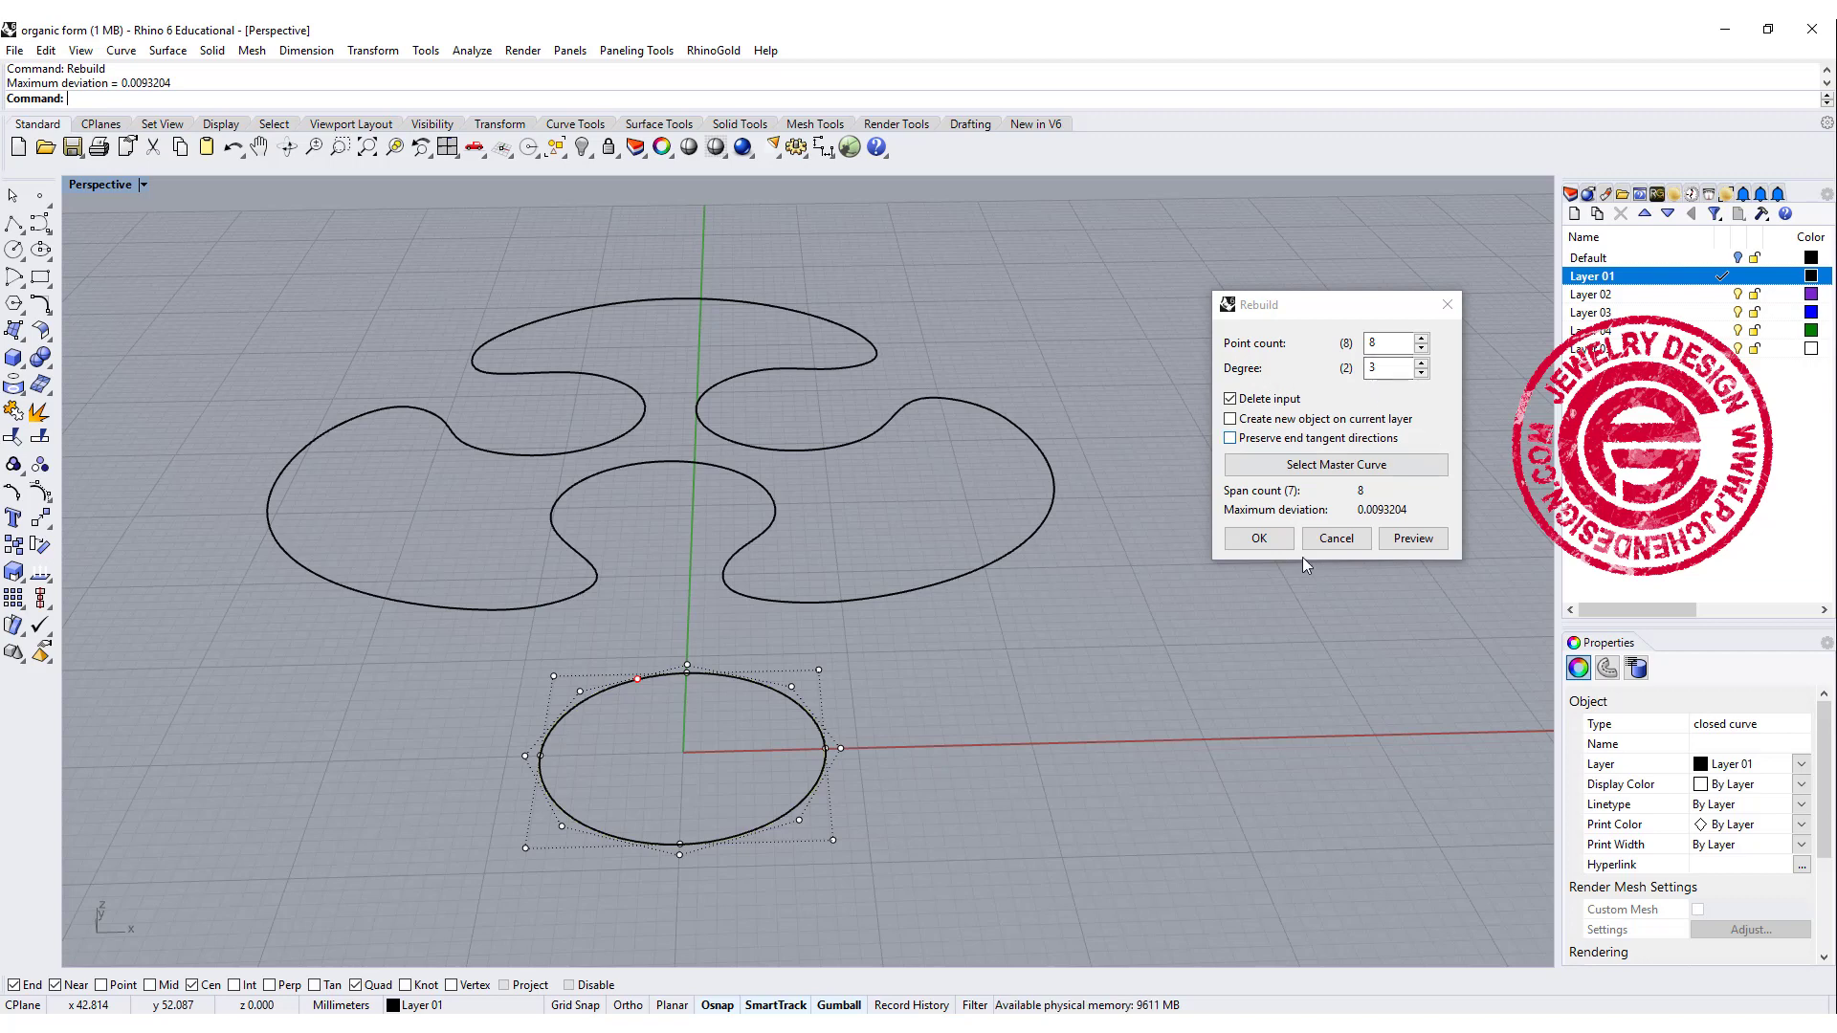
pyautogui.click(1259, 538)
pyautogui.press('Escape')
# Start a loft between the base circle and the three-lobed outline, aligning both seam points on their front quadrants with matching directions.
pyautogui.moveTo(1072, 590); pyautogui.dragTo(1030, 670, button='right')
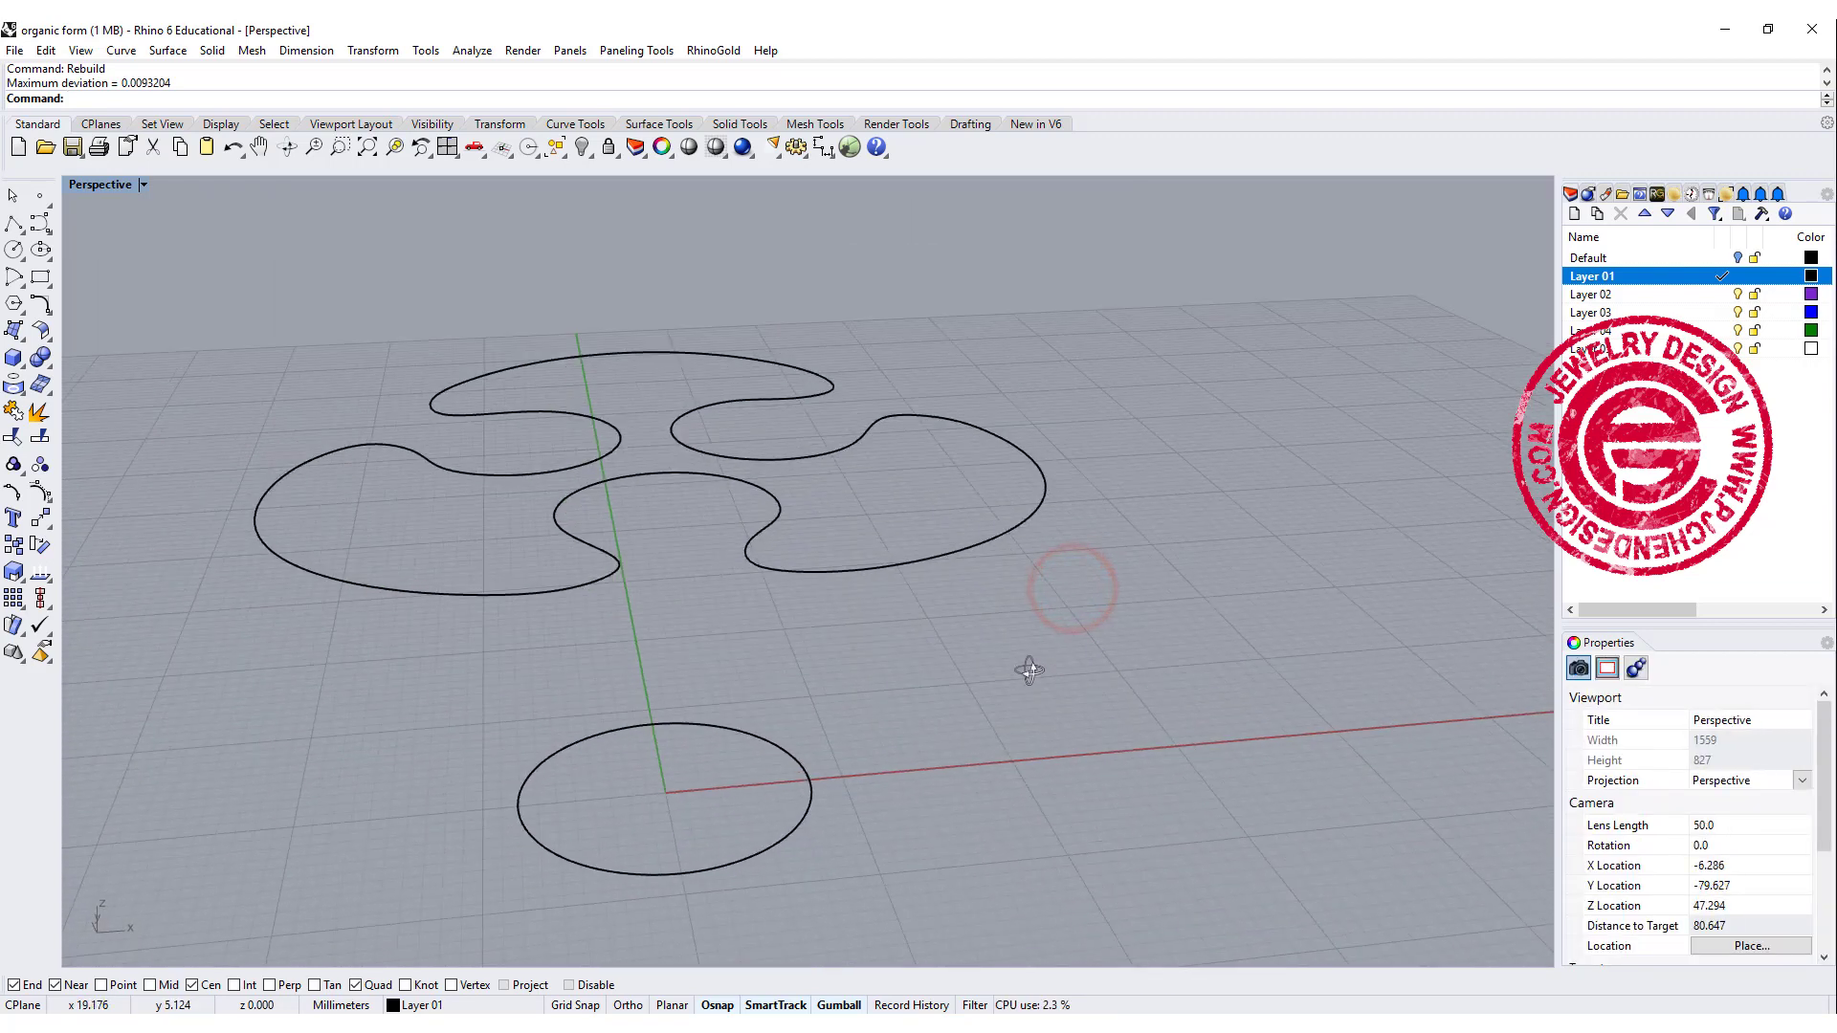
pyautogui.click(20, 337)
pyautogui.click(311, 295)
pyautogui.click(23, 342)
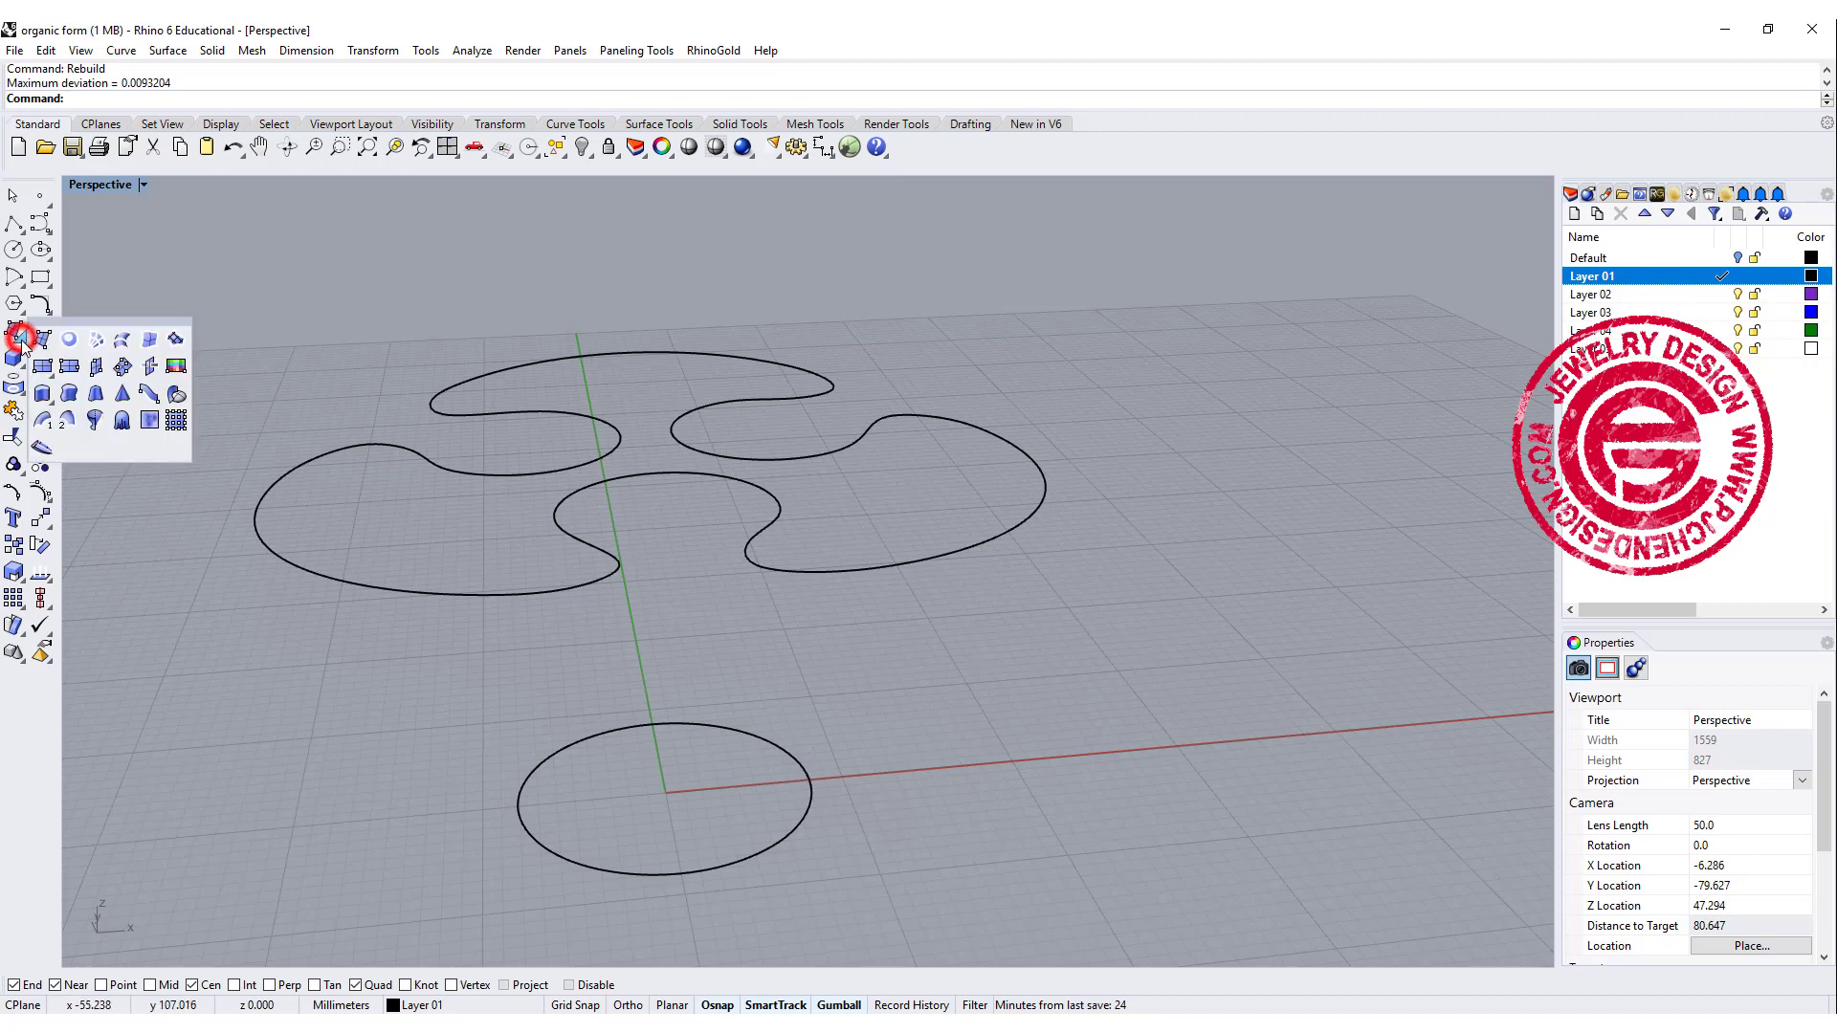
pyautogui.click(121, 341)
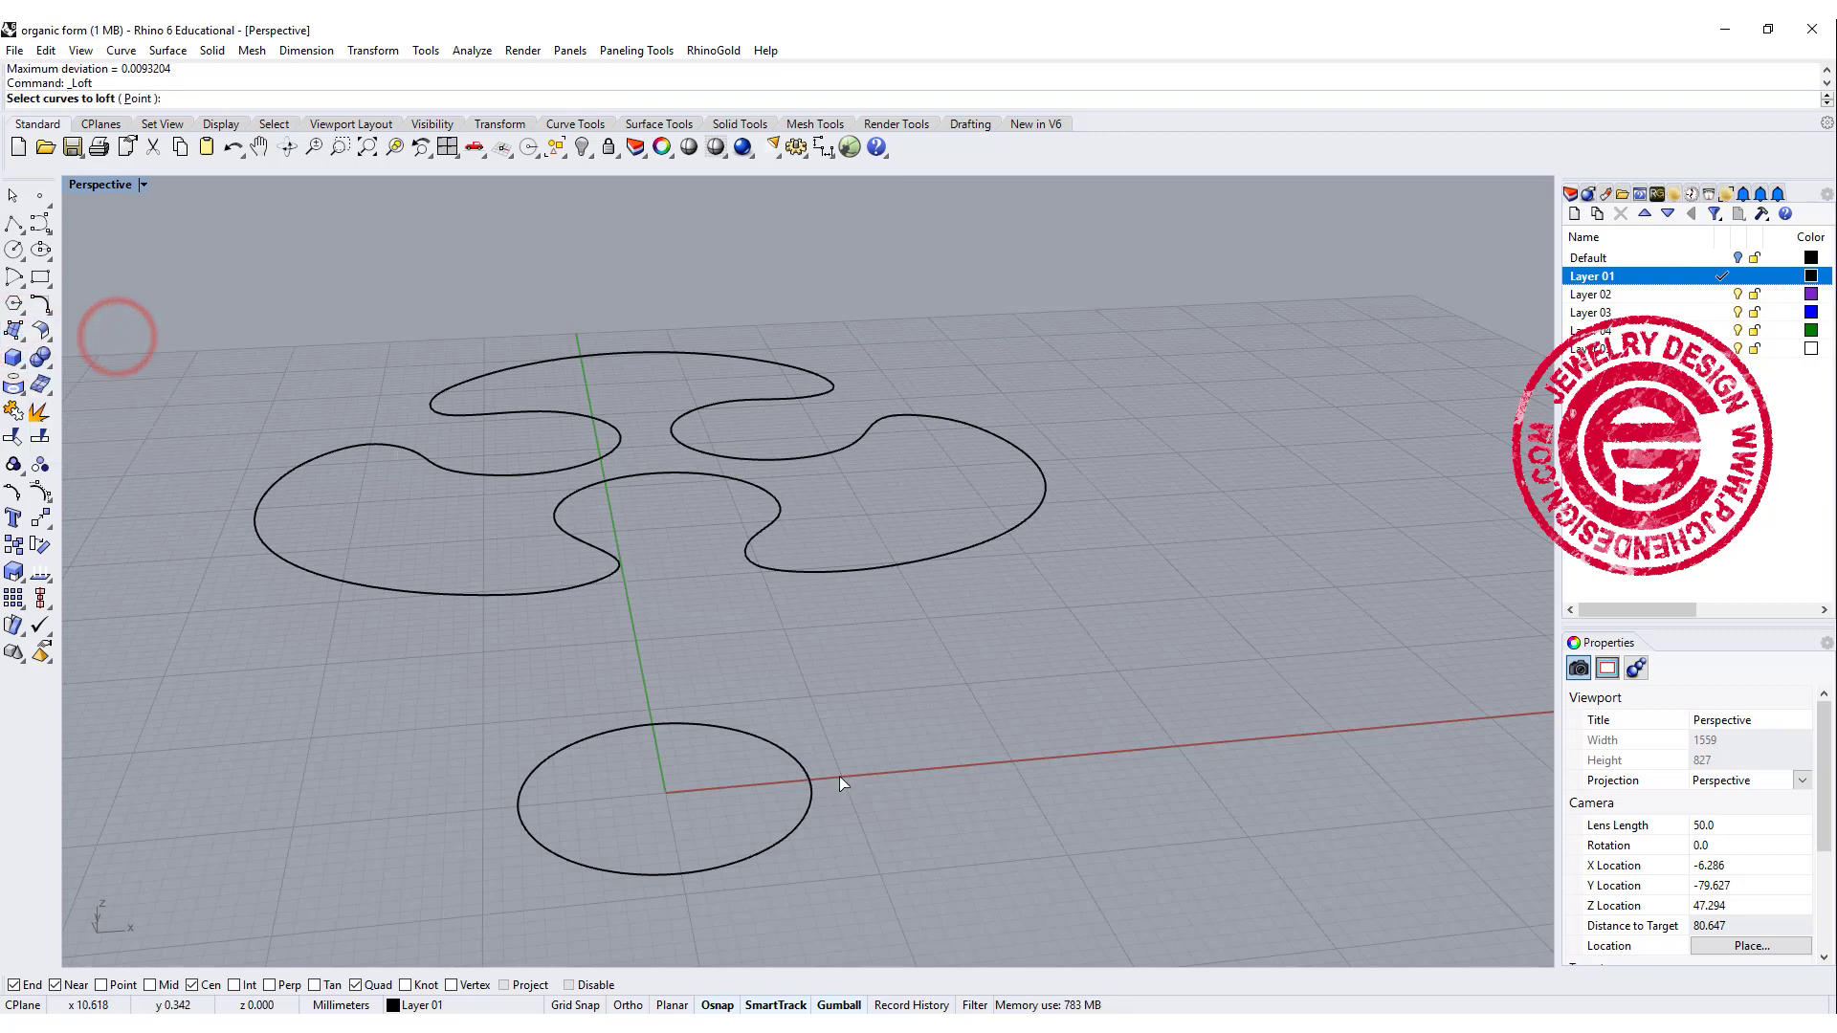
pyautogui.click(812, 790)
pyautogui.click(854, 572)
pyautogui.press('Return')
pyautogui.moveTo(842, 473); pyautogui.dragTo(821, 458)
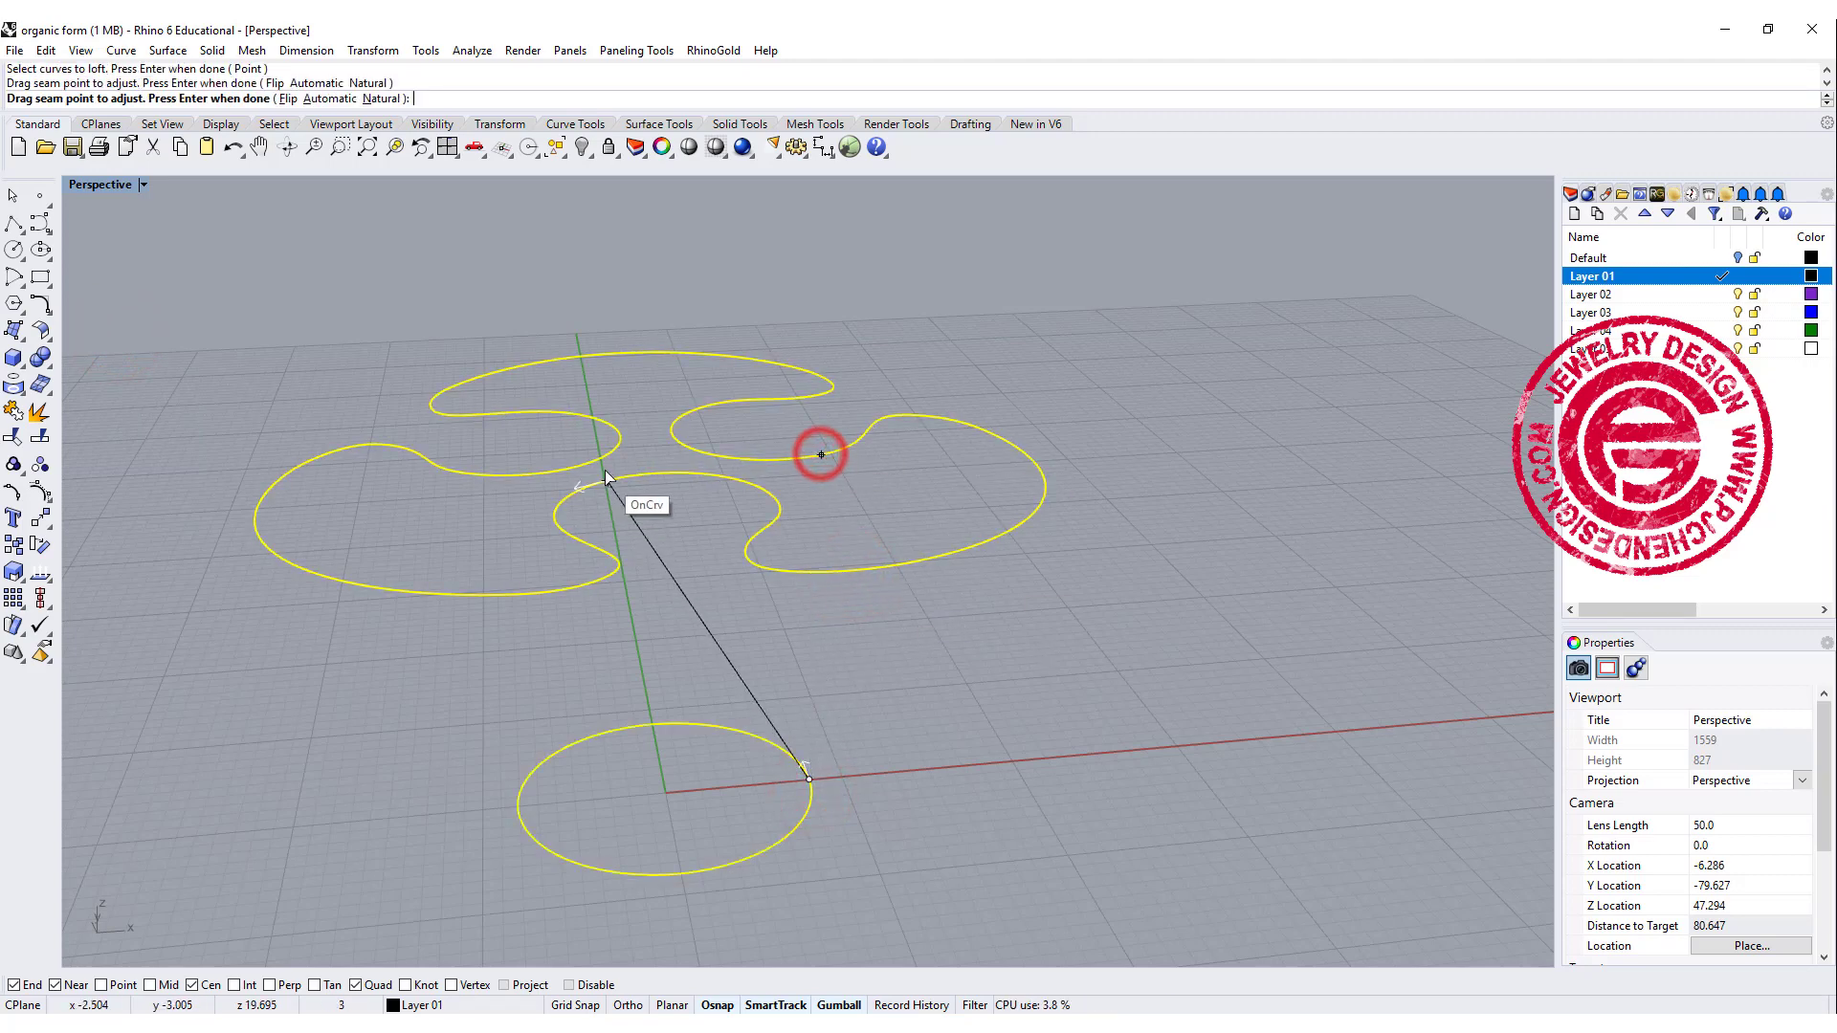
pyautogui.click(658, 470)
pyautogui.click(806, 780)
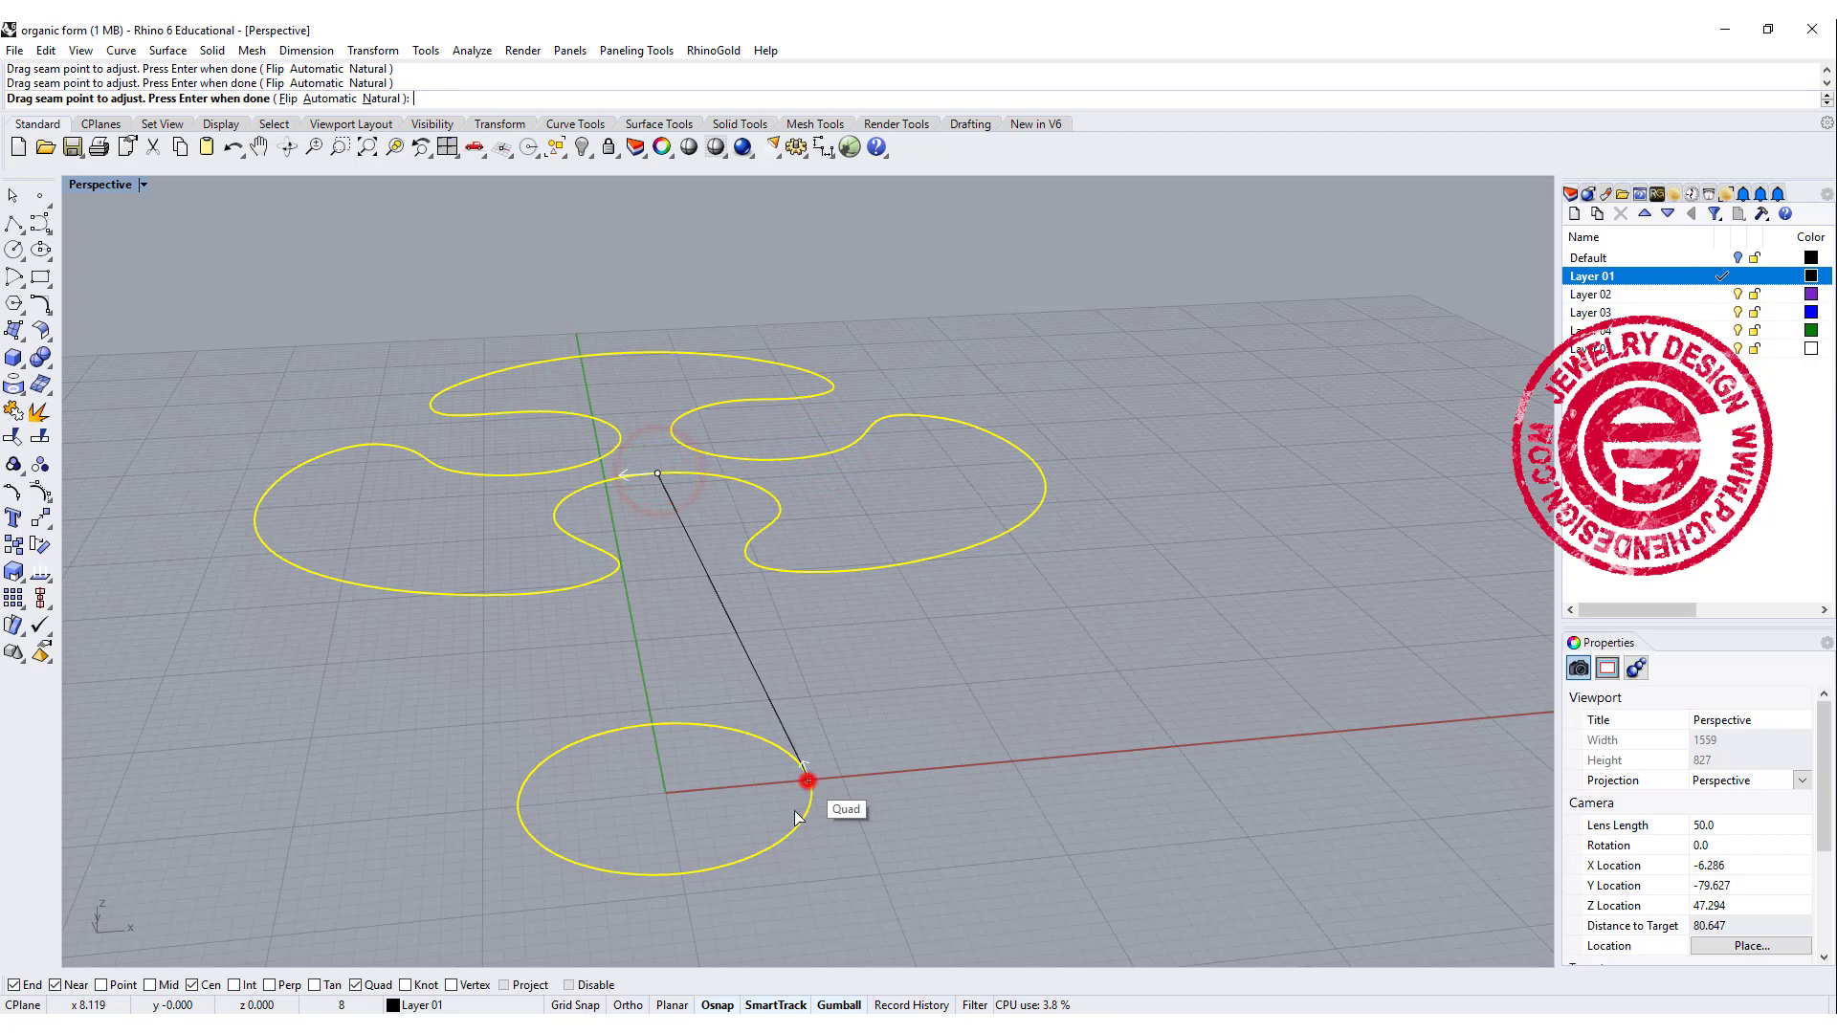
pyautogui.click(681, 871)
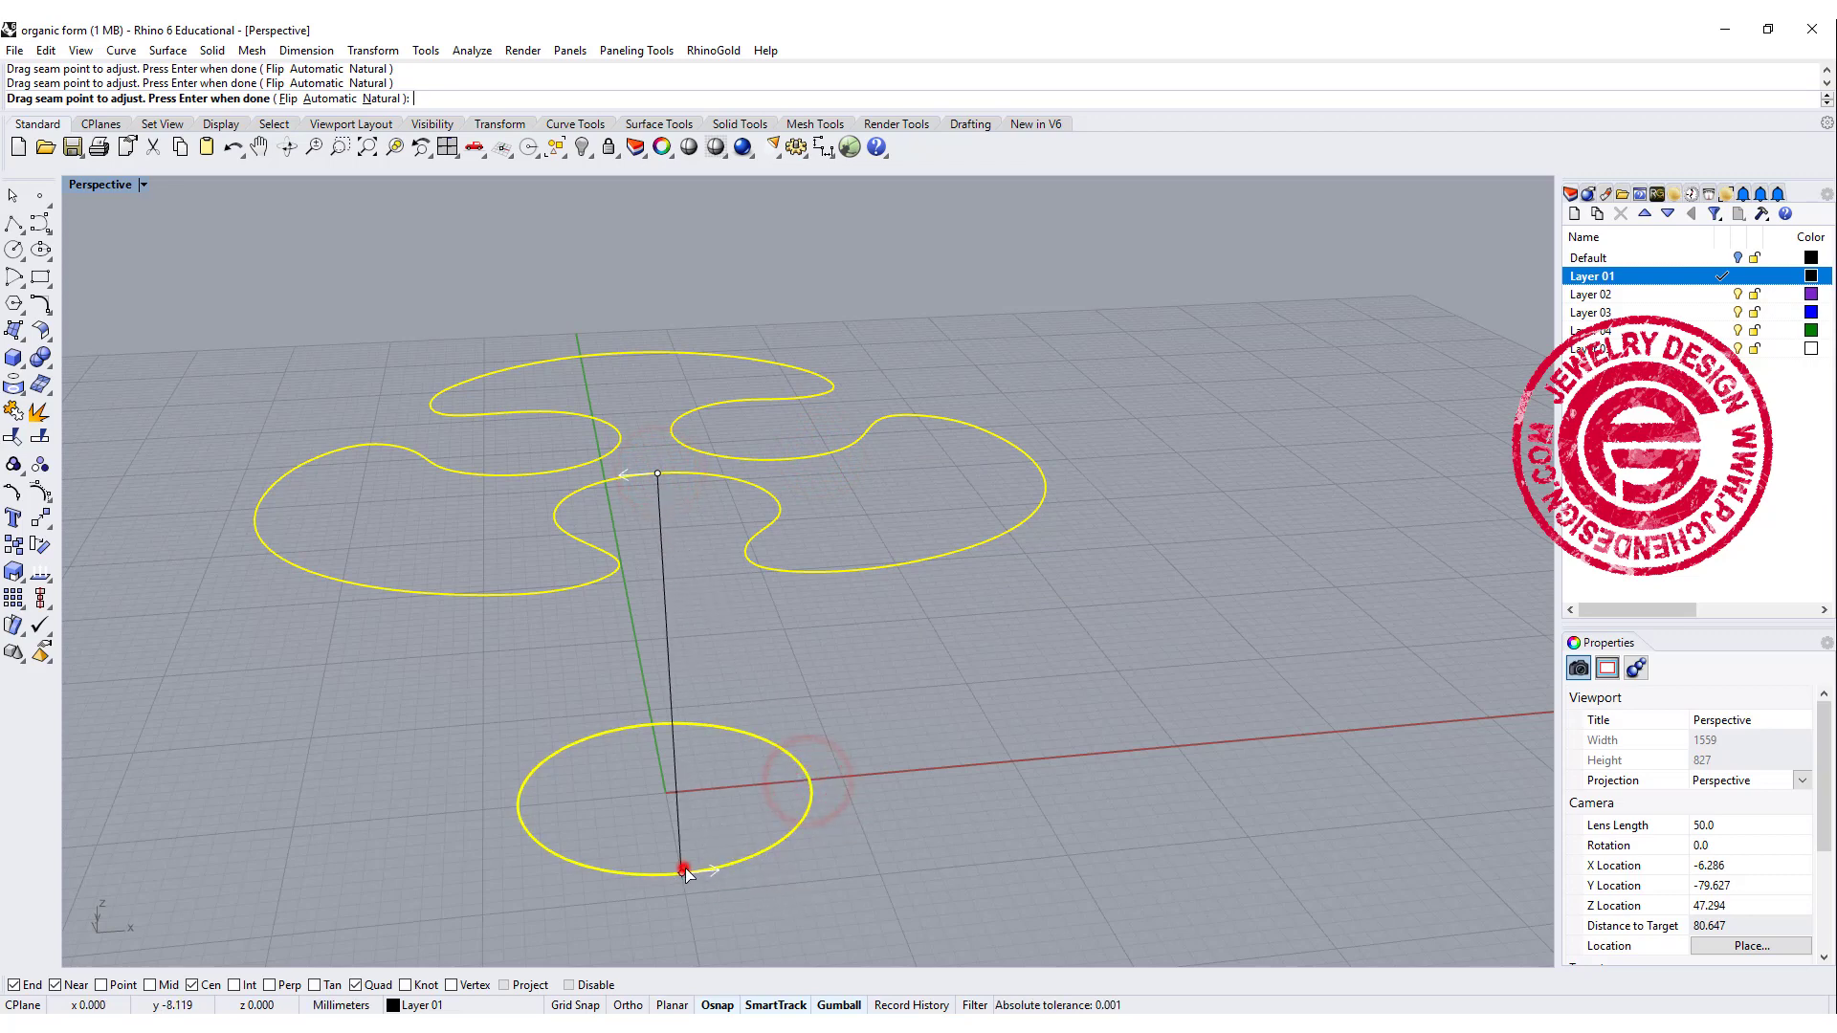
pyautogui.click(623, 479)
# Create the lofted surface with the Normal style, leaving the cross-section curves unsimplified.
pyautogui.scroll(-4, 939, 538)
pyautogui.moveTo(938, 538); pyautogui.dragTo(930, 647, button='right')
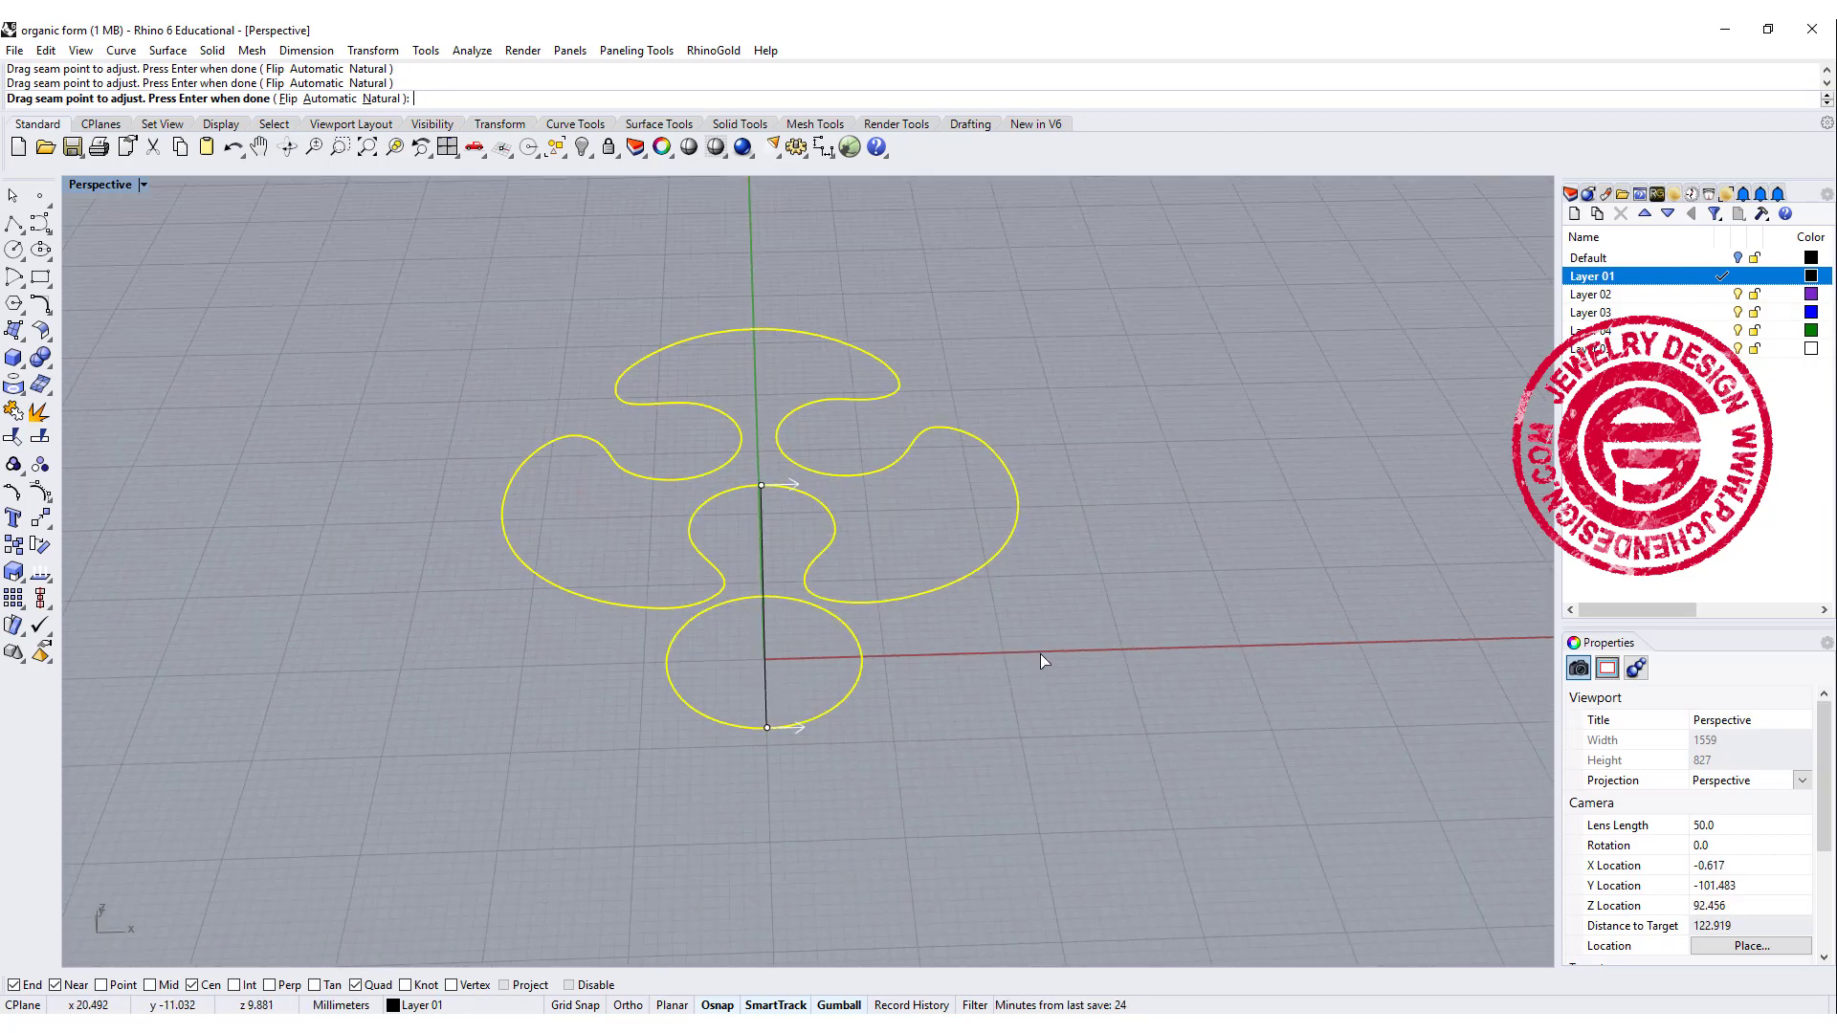
pyautogui.press('Return')
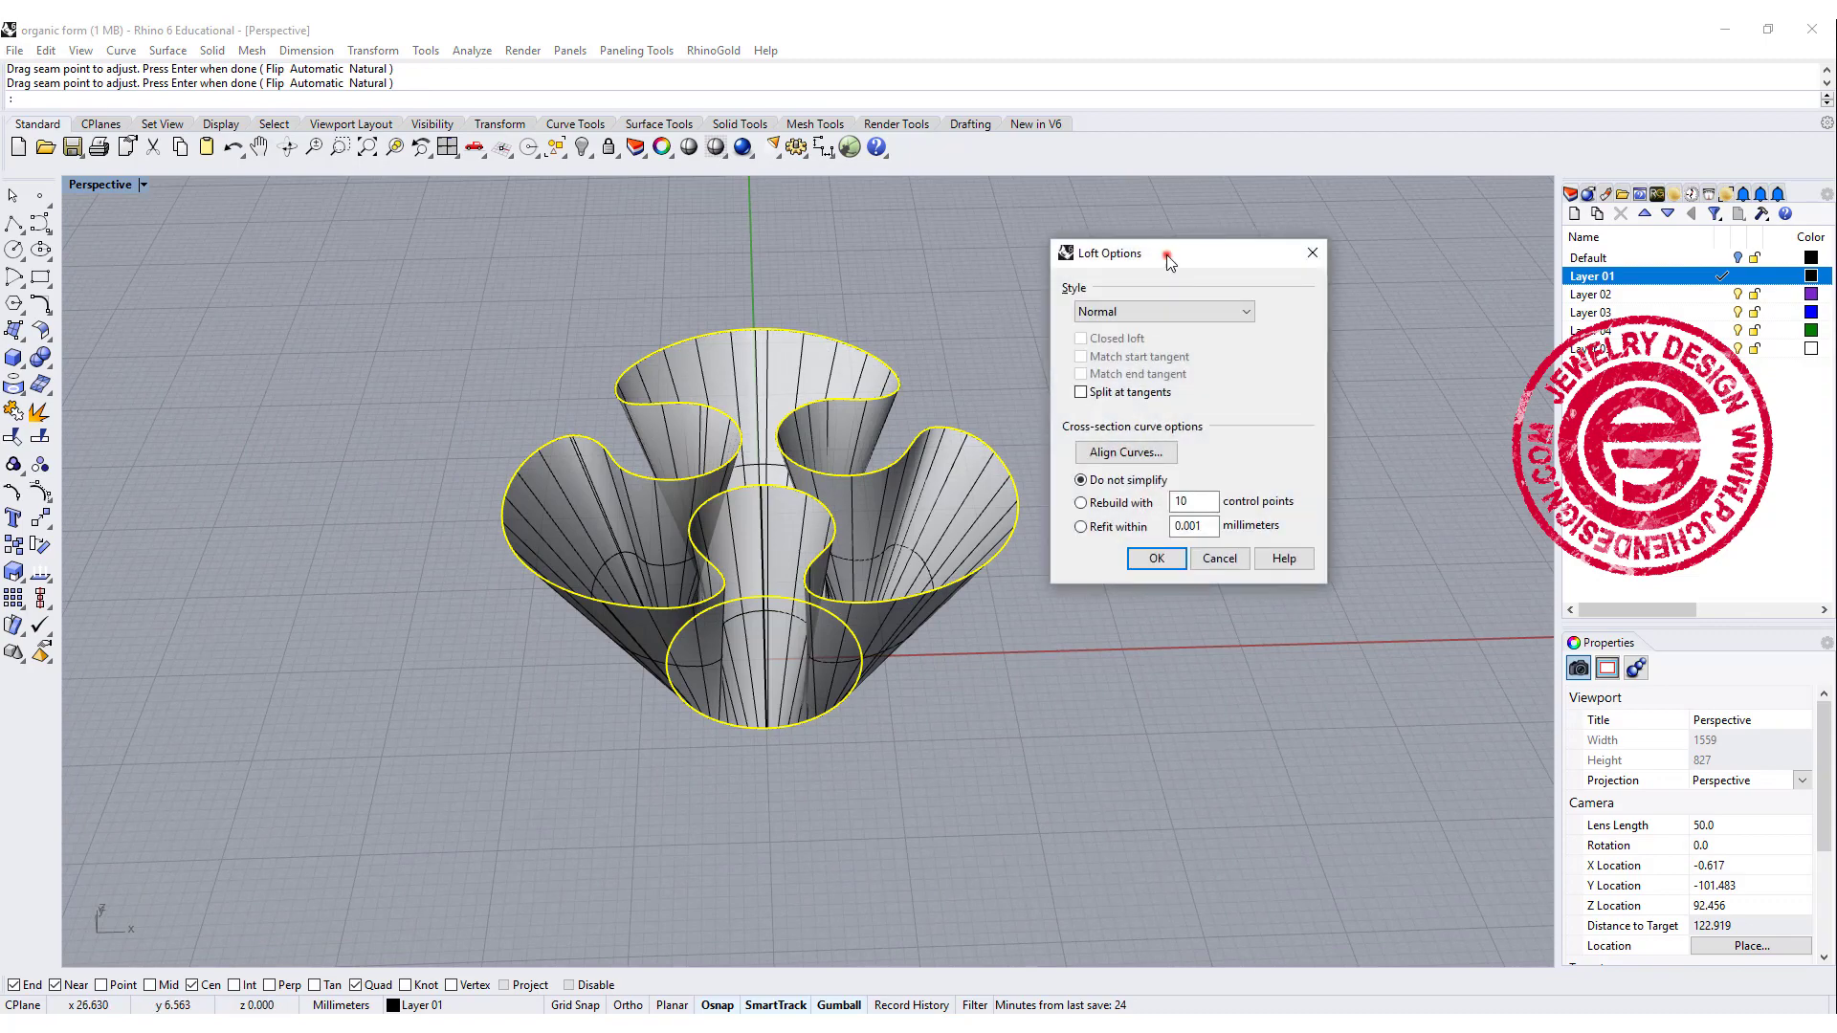
pyautogui.moveTo(1167, 257); pyautogui.dragTo(1304, 257)
pyautogui.click(1284, 555)
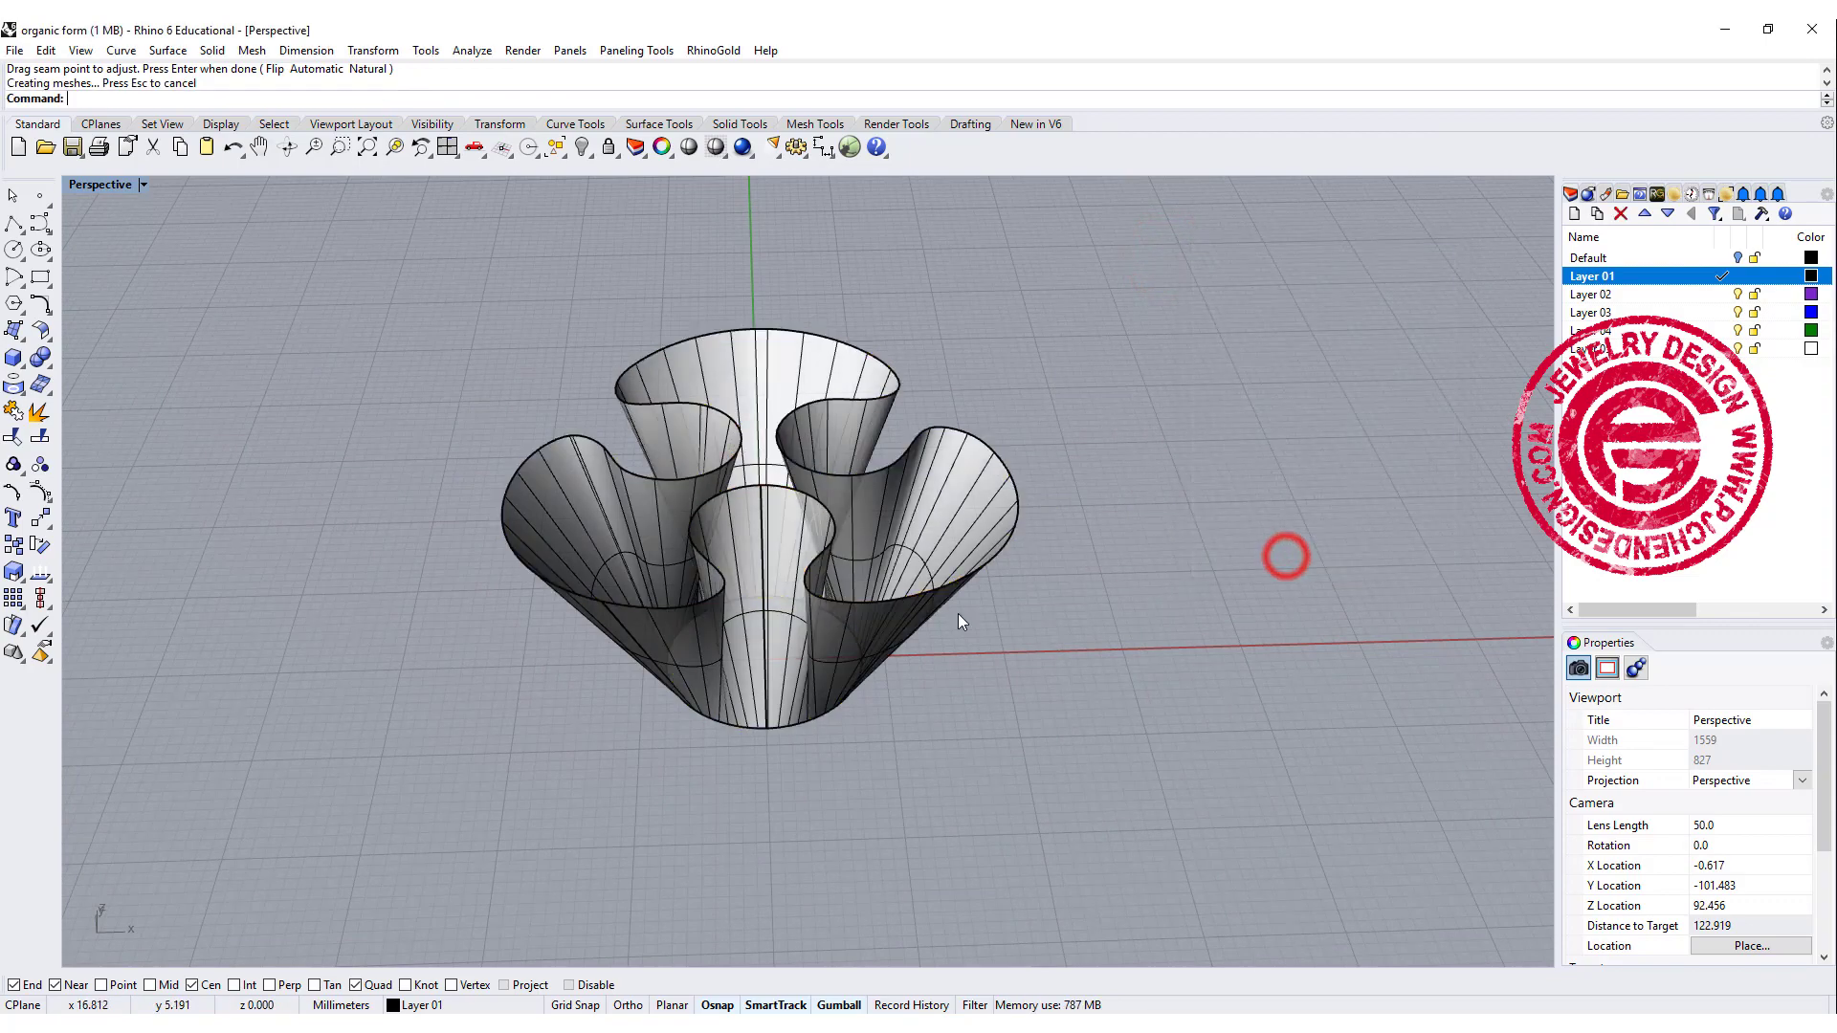
# Turn on the lofted surface's control points and select all points in its two middle rows.
pyautogui.moveTo(956, 612); pyautogui.dragTo(968, 476, button='right')
pyautogui.scroll(6, 762, 516)
pyautogui.click(964, 656)
pyautogui.click(965, 657)
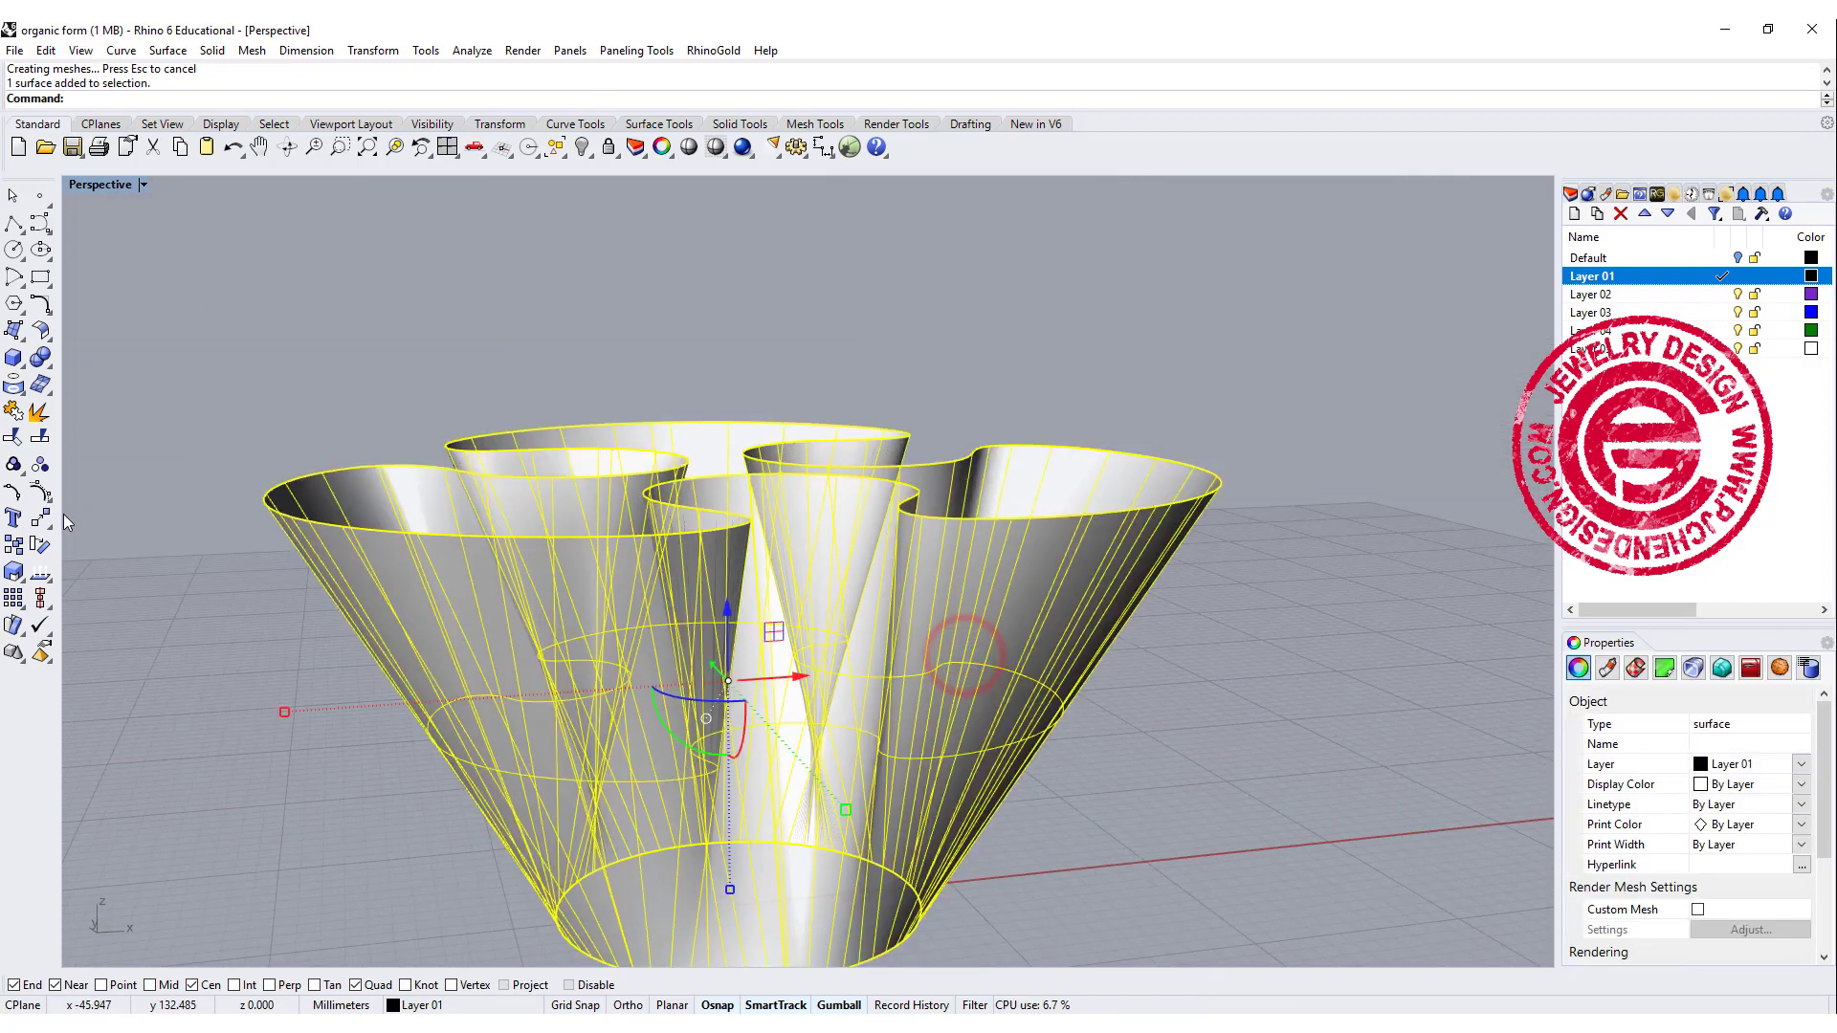
pyautogui.click(40, 492)
pyautogui.scroll(-5, 938, 598)
pyautogui.moveTo(959, 634); pyautogui.dragTo(440, 643, button='right')
pyautogui.moveTo(1116, 766); pyautogui.dragTo(1179, 773)
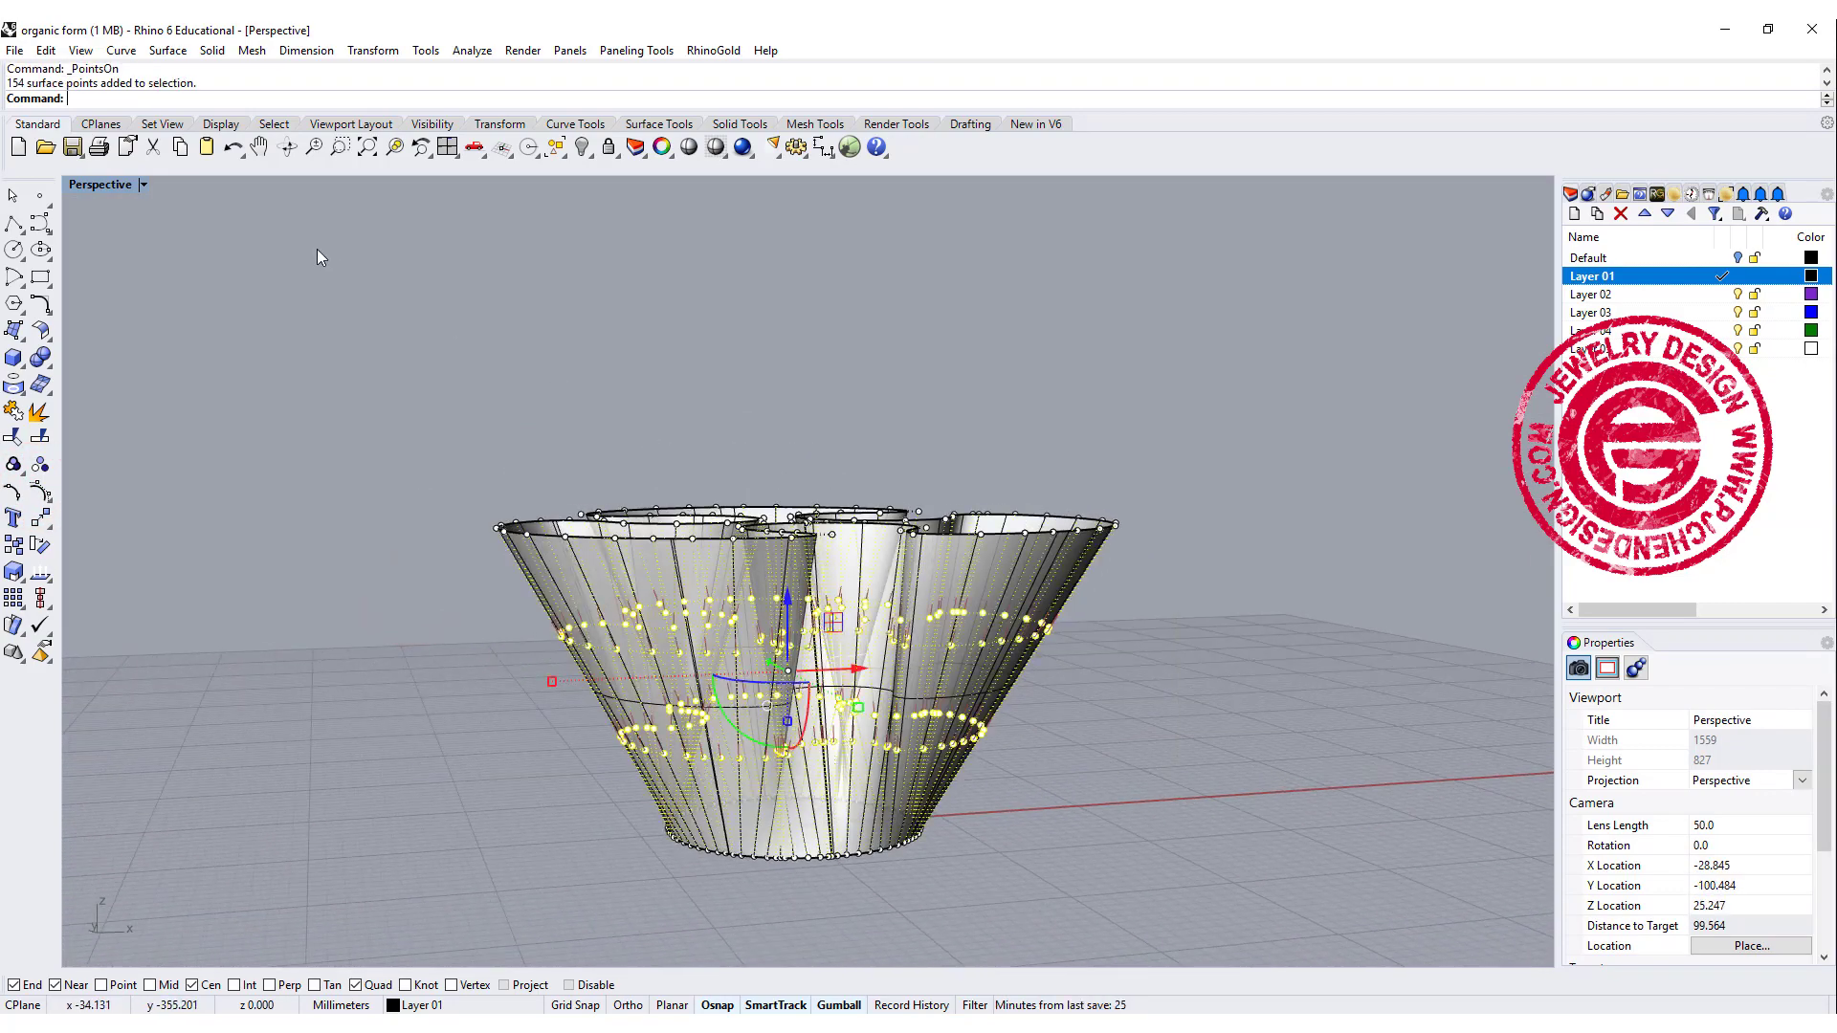
# Scale the selected middle control points outward in the Top view to round the form's walls, and turn the control points off.
pyautogui.doubleClick(113, 191)
pyautogui.scroll(-3, 383, 296)
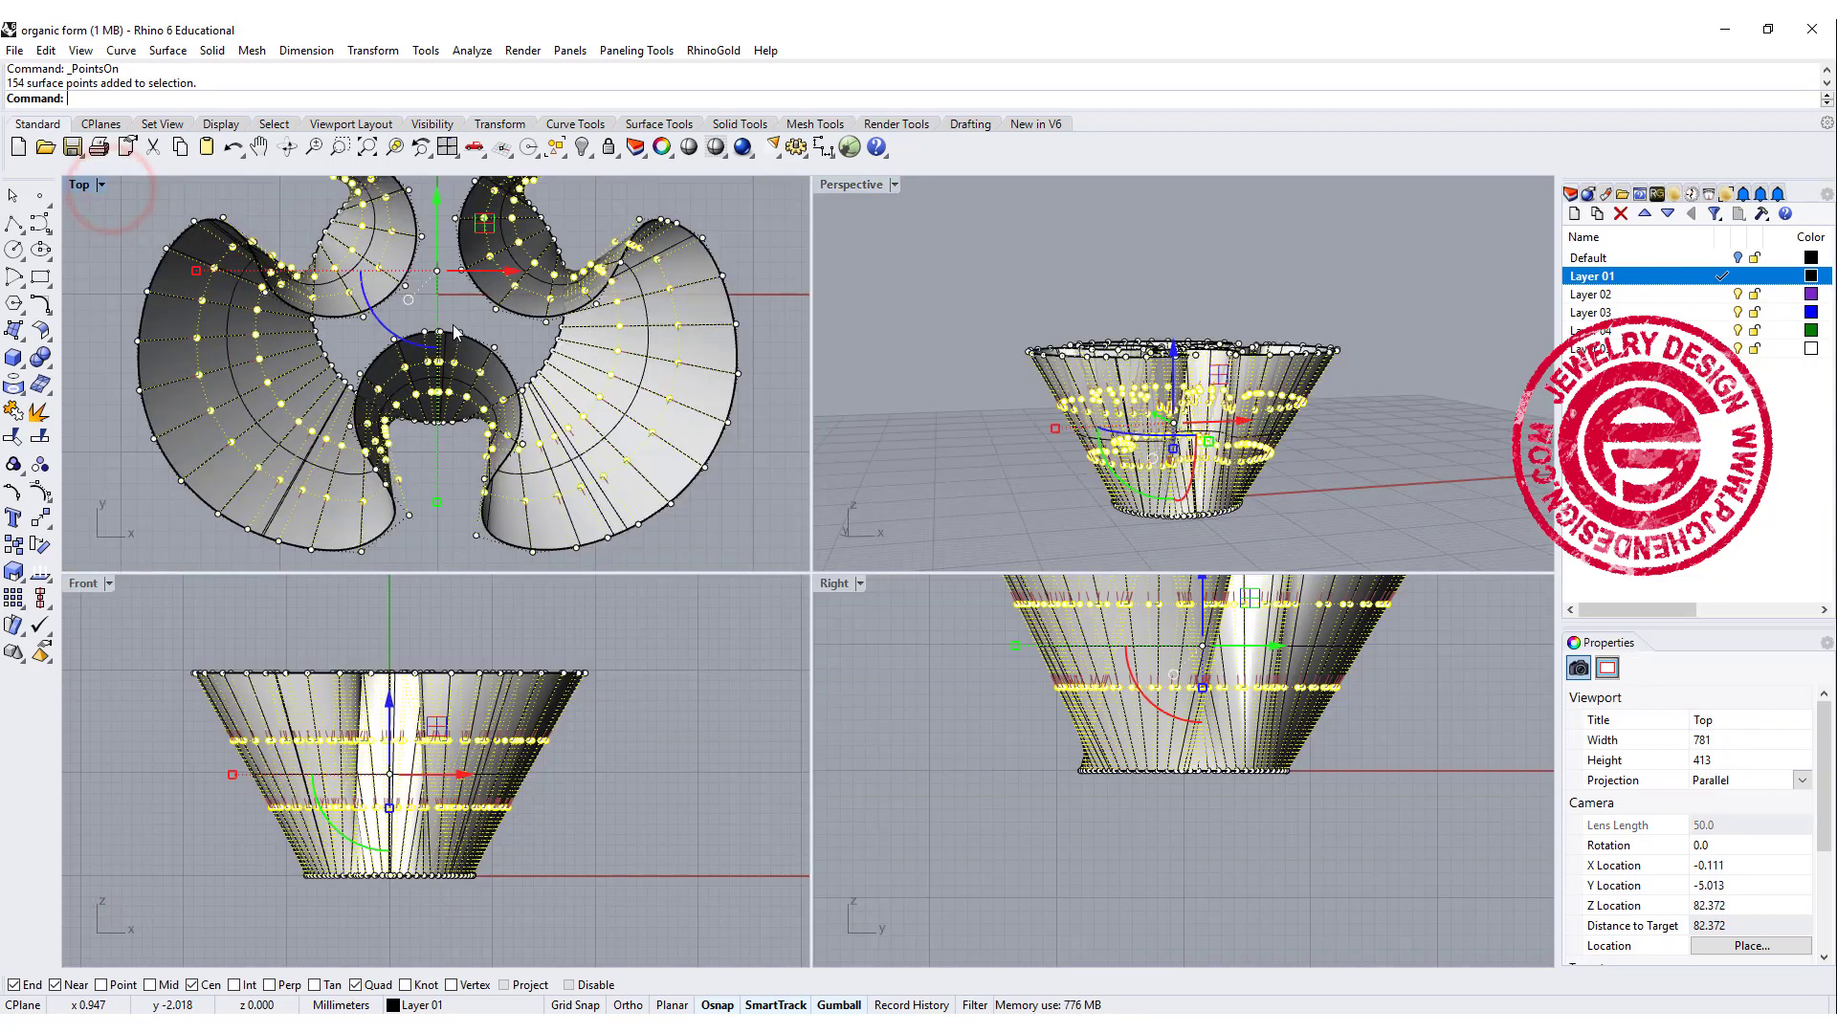
pyautogui.moveTo(363, 284); pyautogui.dragTo(237, 343, button='right')
pyautogui.keyDown('shift'); pyautogui.moveTo(233, 335); pyautogui.dragTo(158, 322); pyautogui.keyUp('shift')
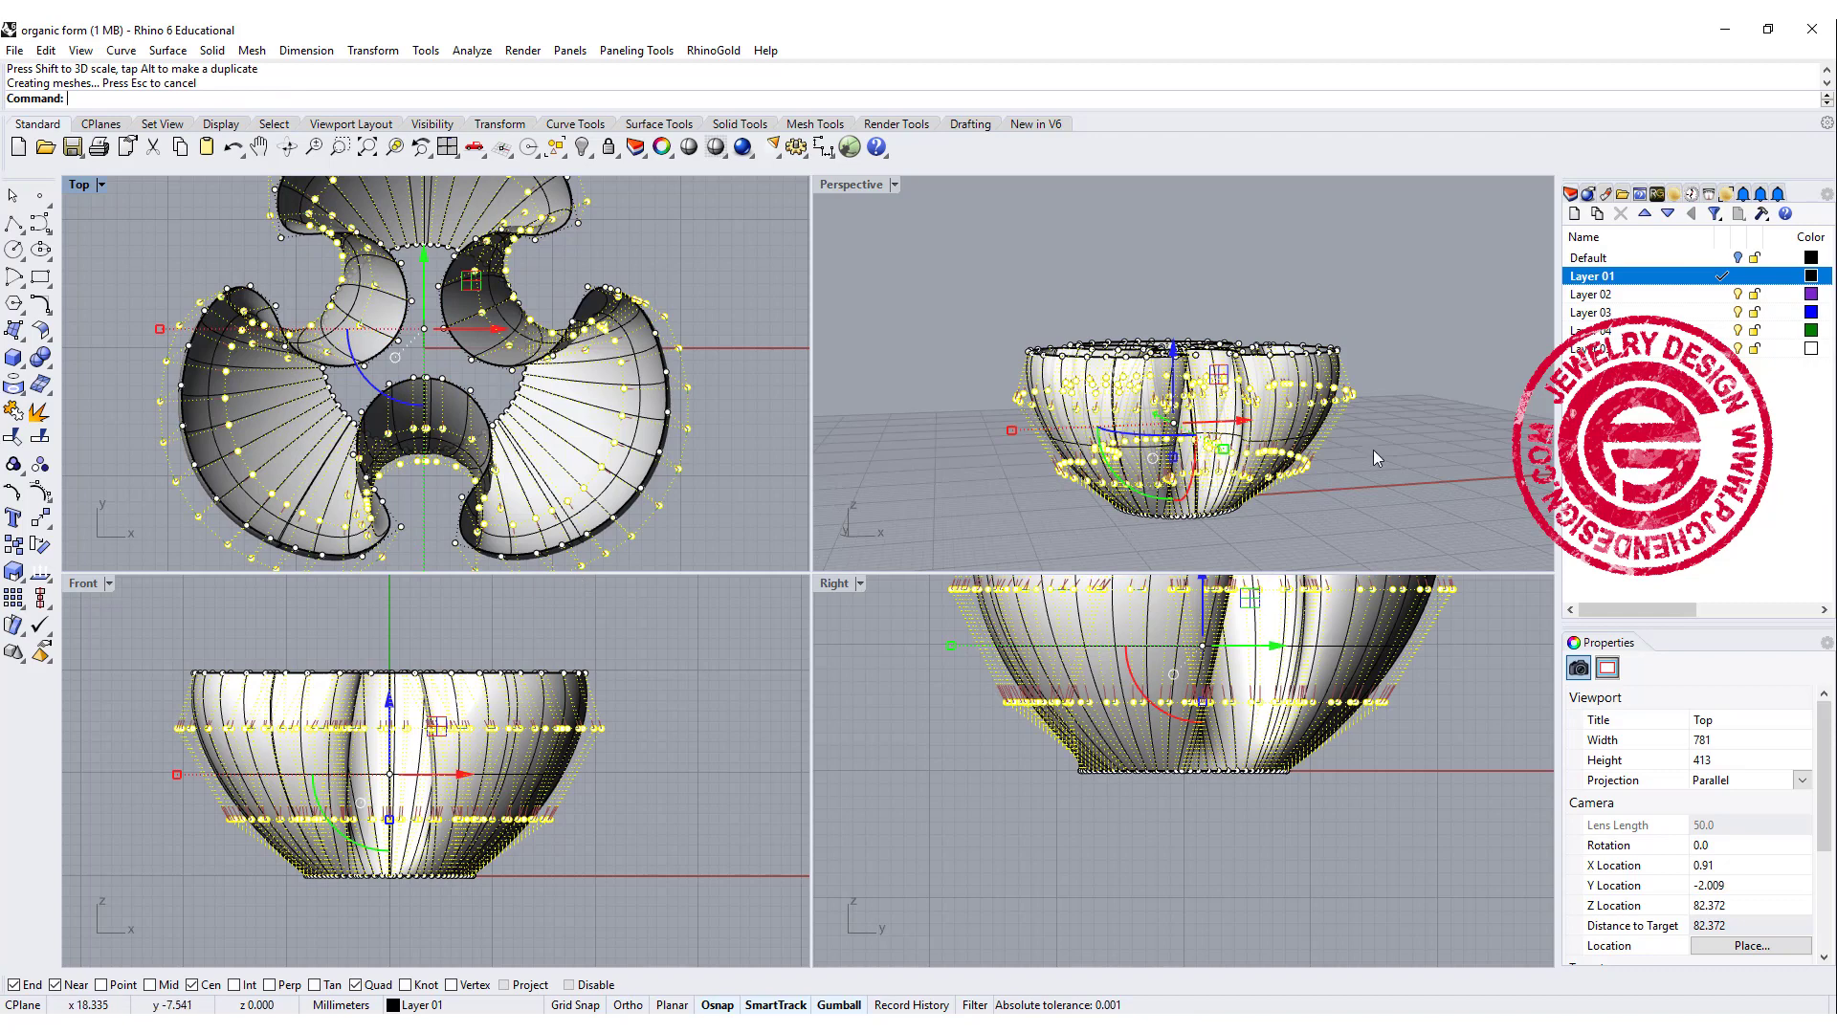
pyautogui.moveTo(1380, 432); pyautogui.dragTo(1268, 498, button='right')
pyautogui.press('F10')
pyautogui.press('Escape')
pyautogui.press('Escape')
# Try to offset the rounded three-lobed surface outward by 1.5 mm with Offset Surface and Solid set to No.
pyautogui.click(1264, 452)
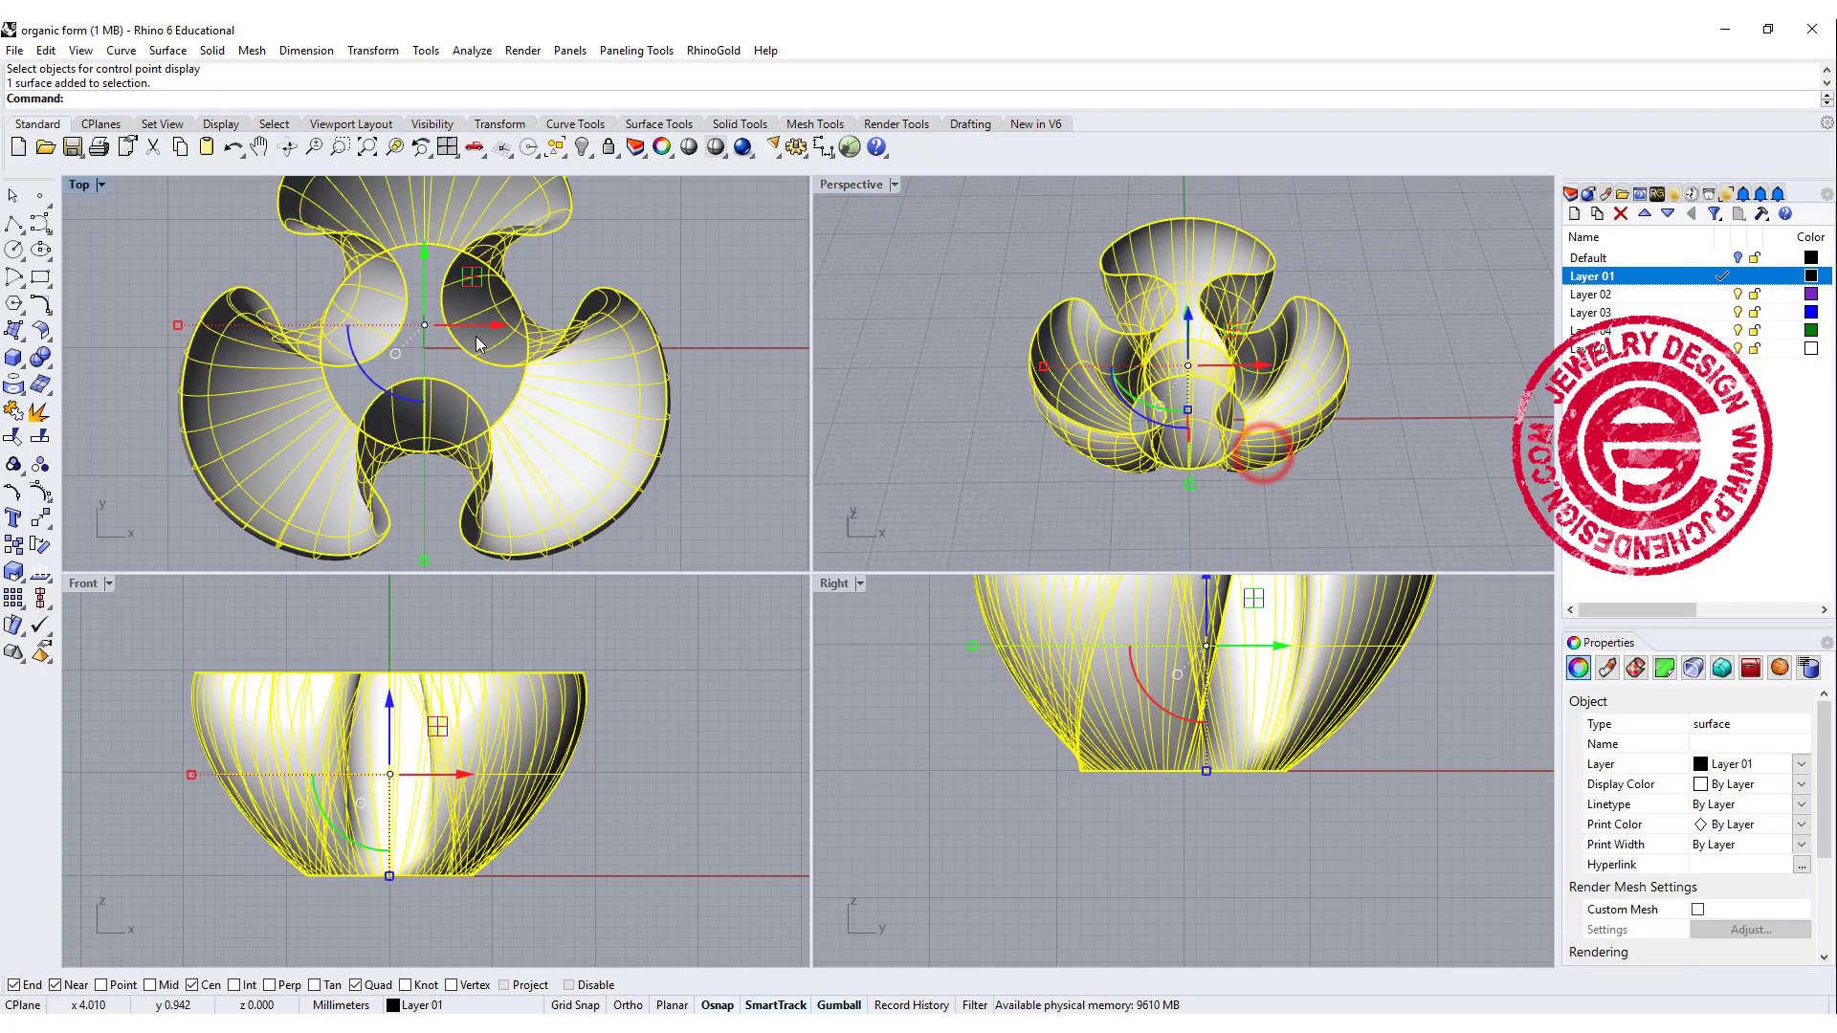
pyautogui.scroll(-2, 478, 241)
pyautogui.click(43, 333)
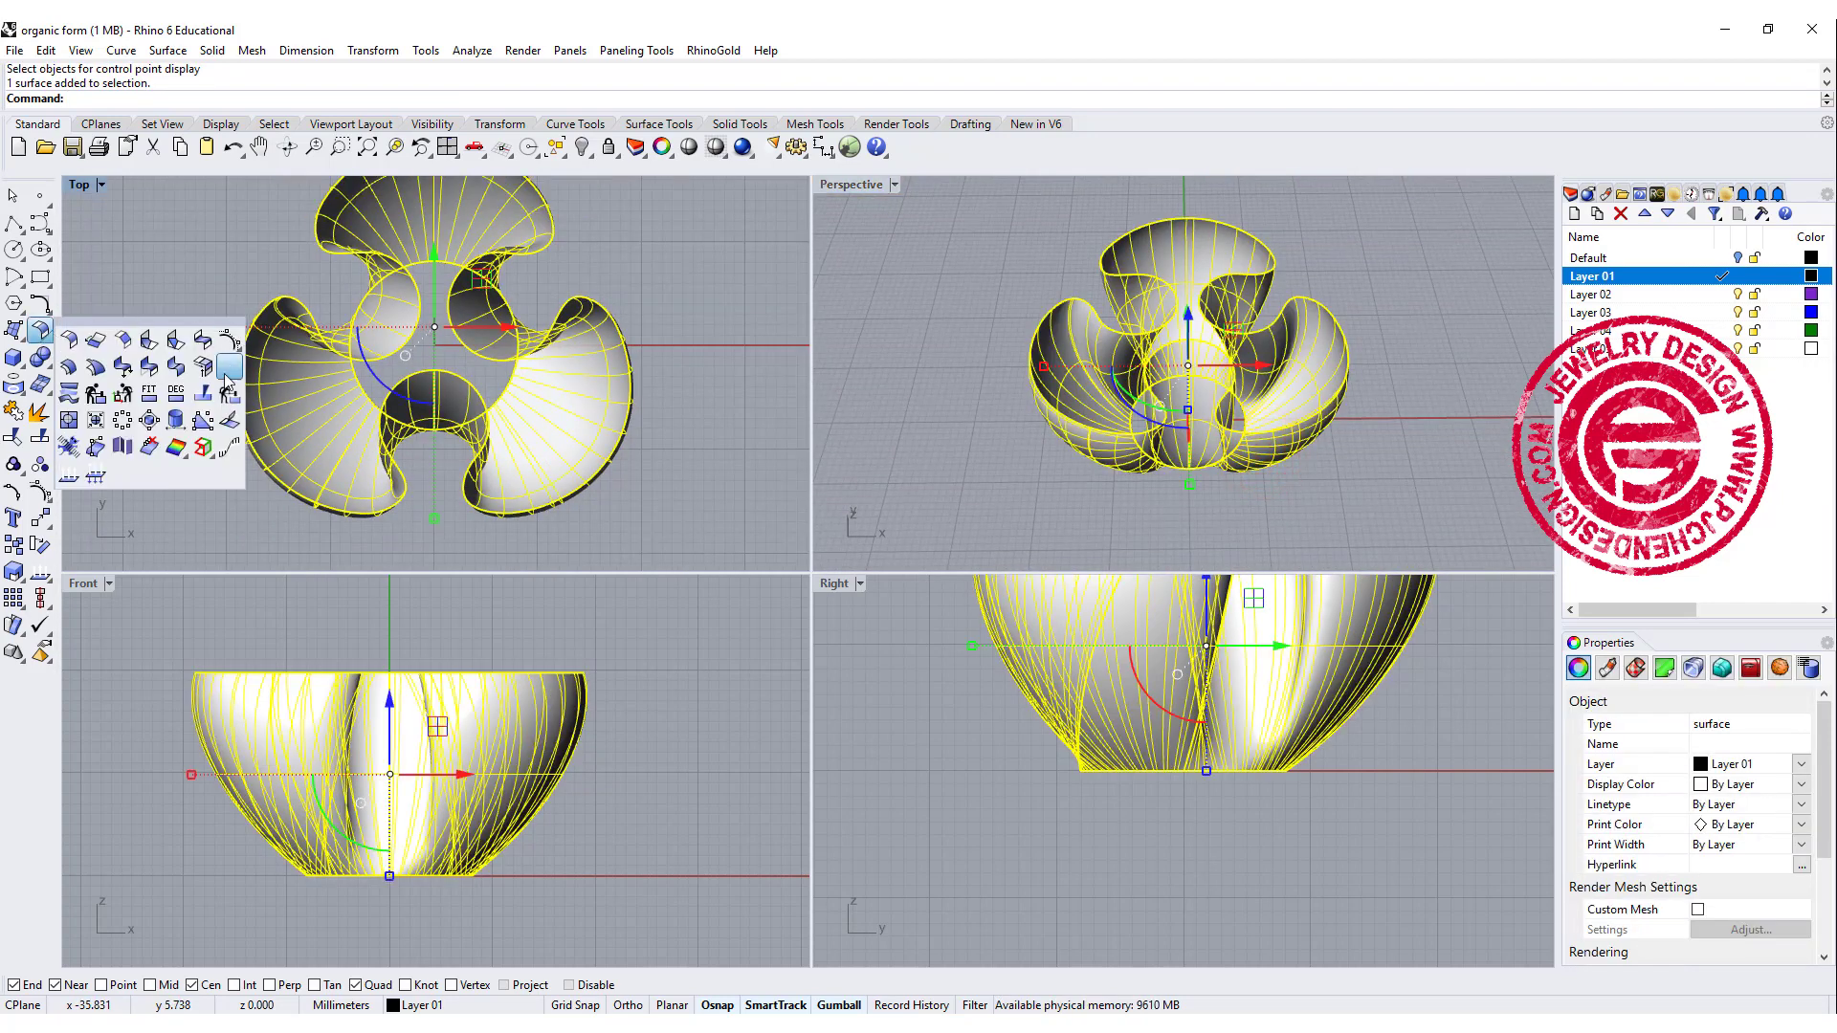
pyautogui.click(173, 365)
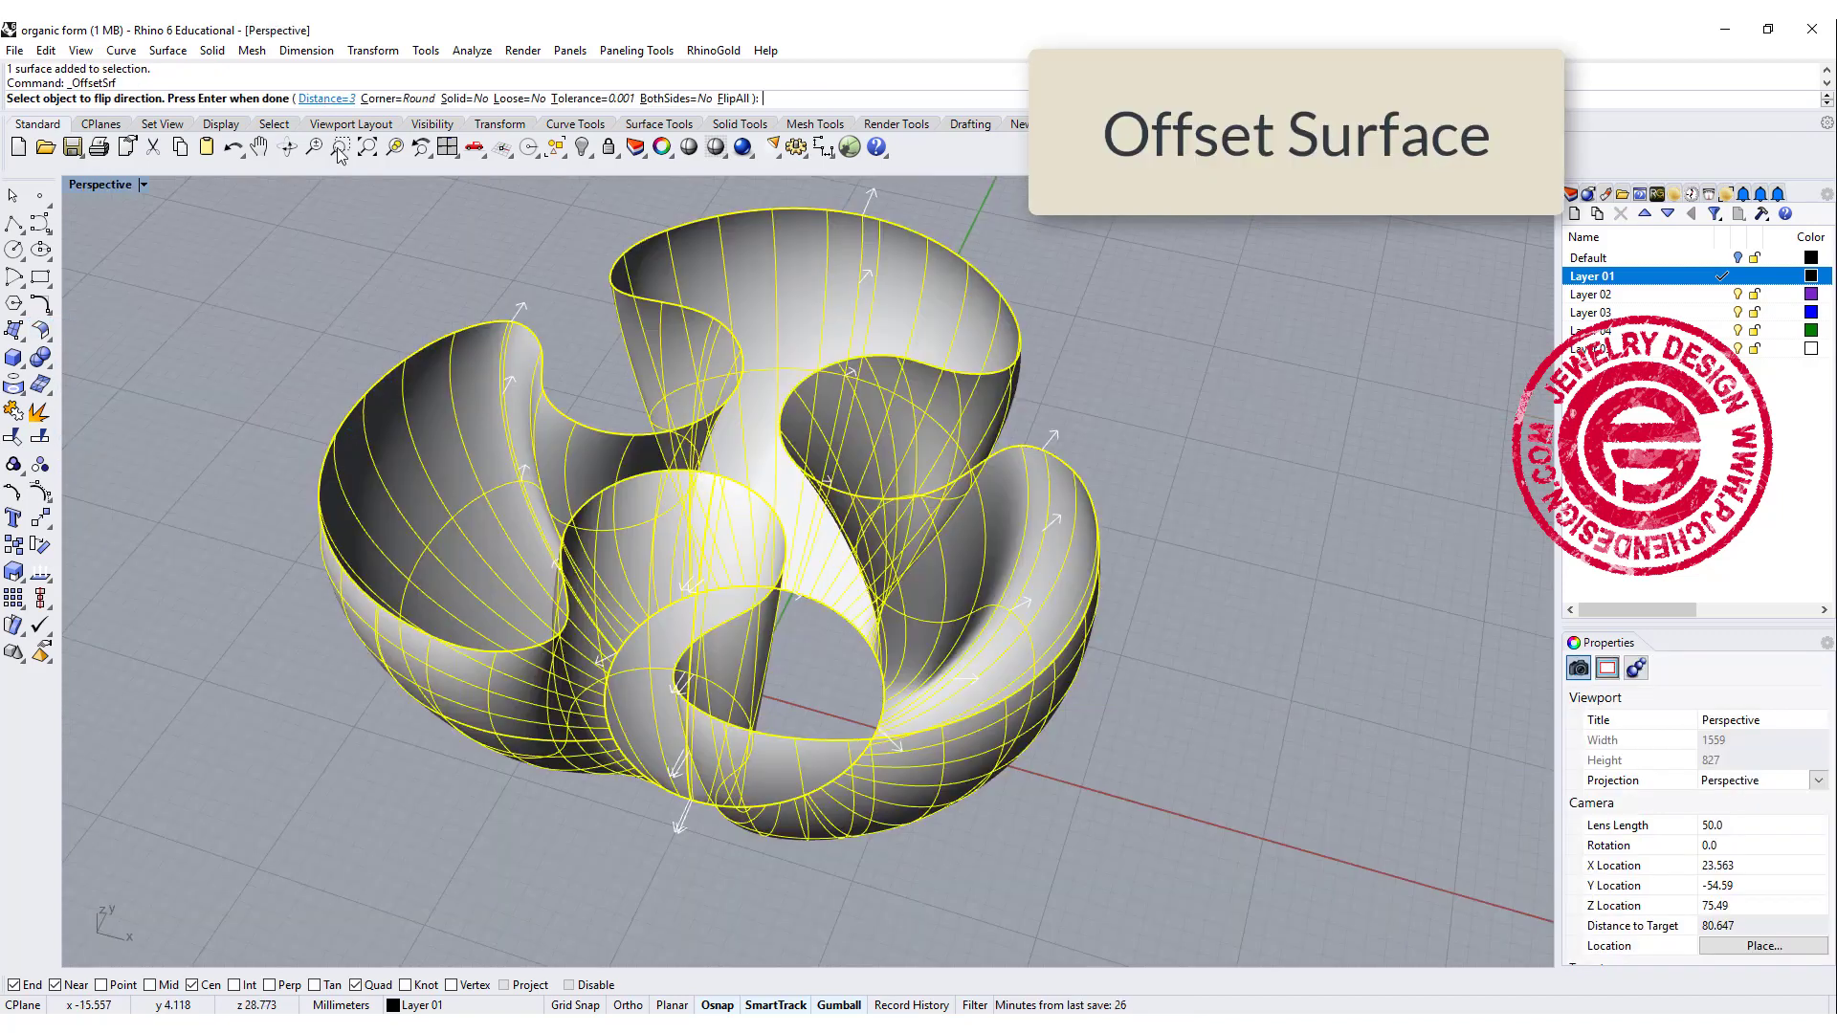
pyautogui.click(308, 99)
pyautogui.write('1.5')
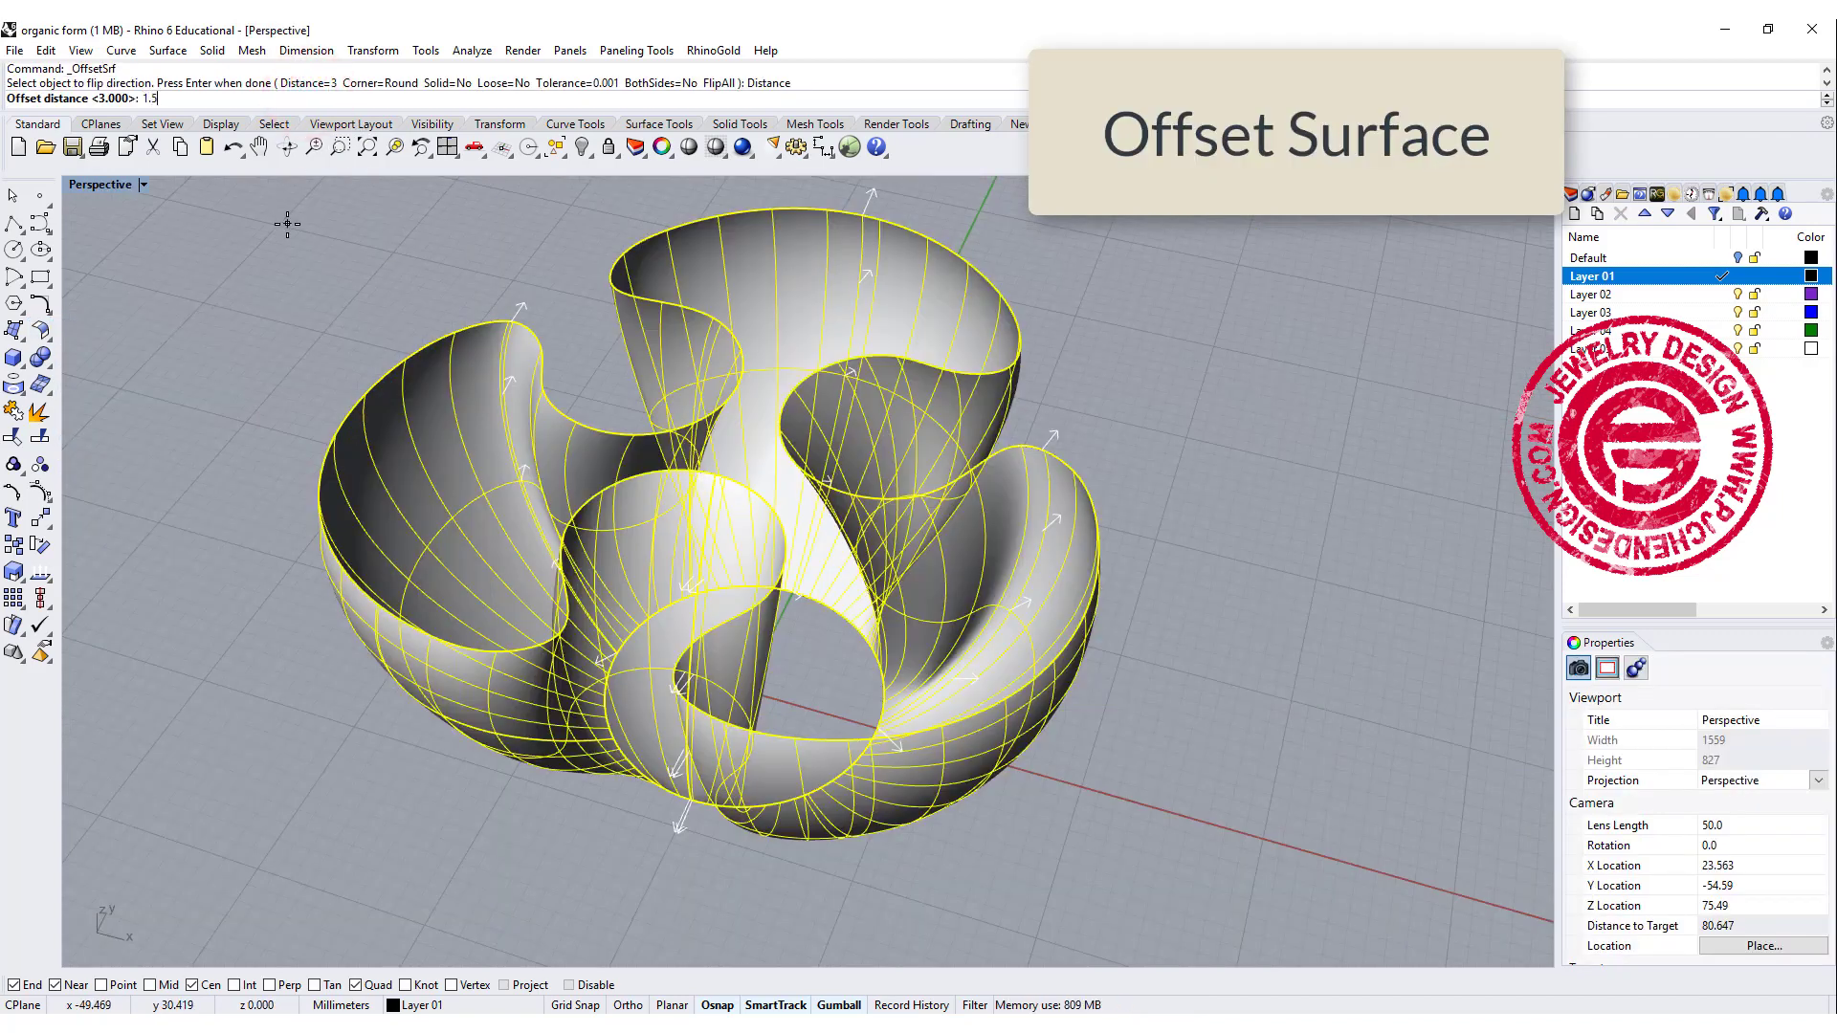
pyautogui.press('Return')
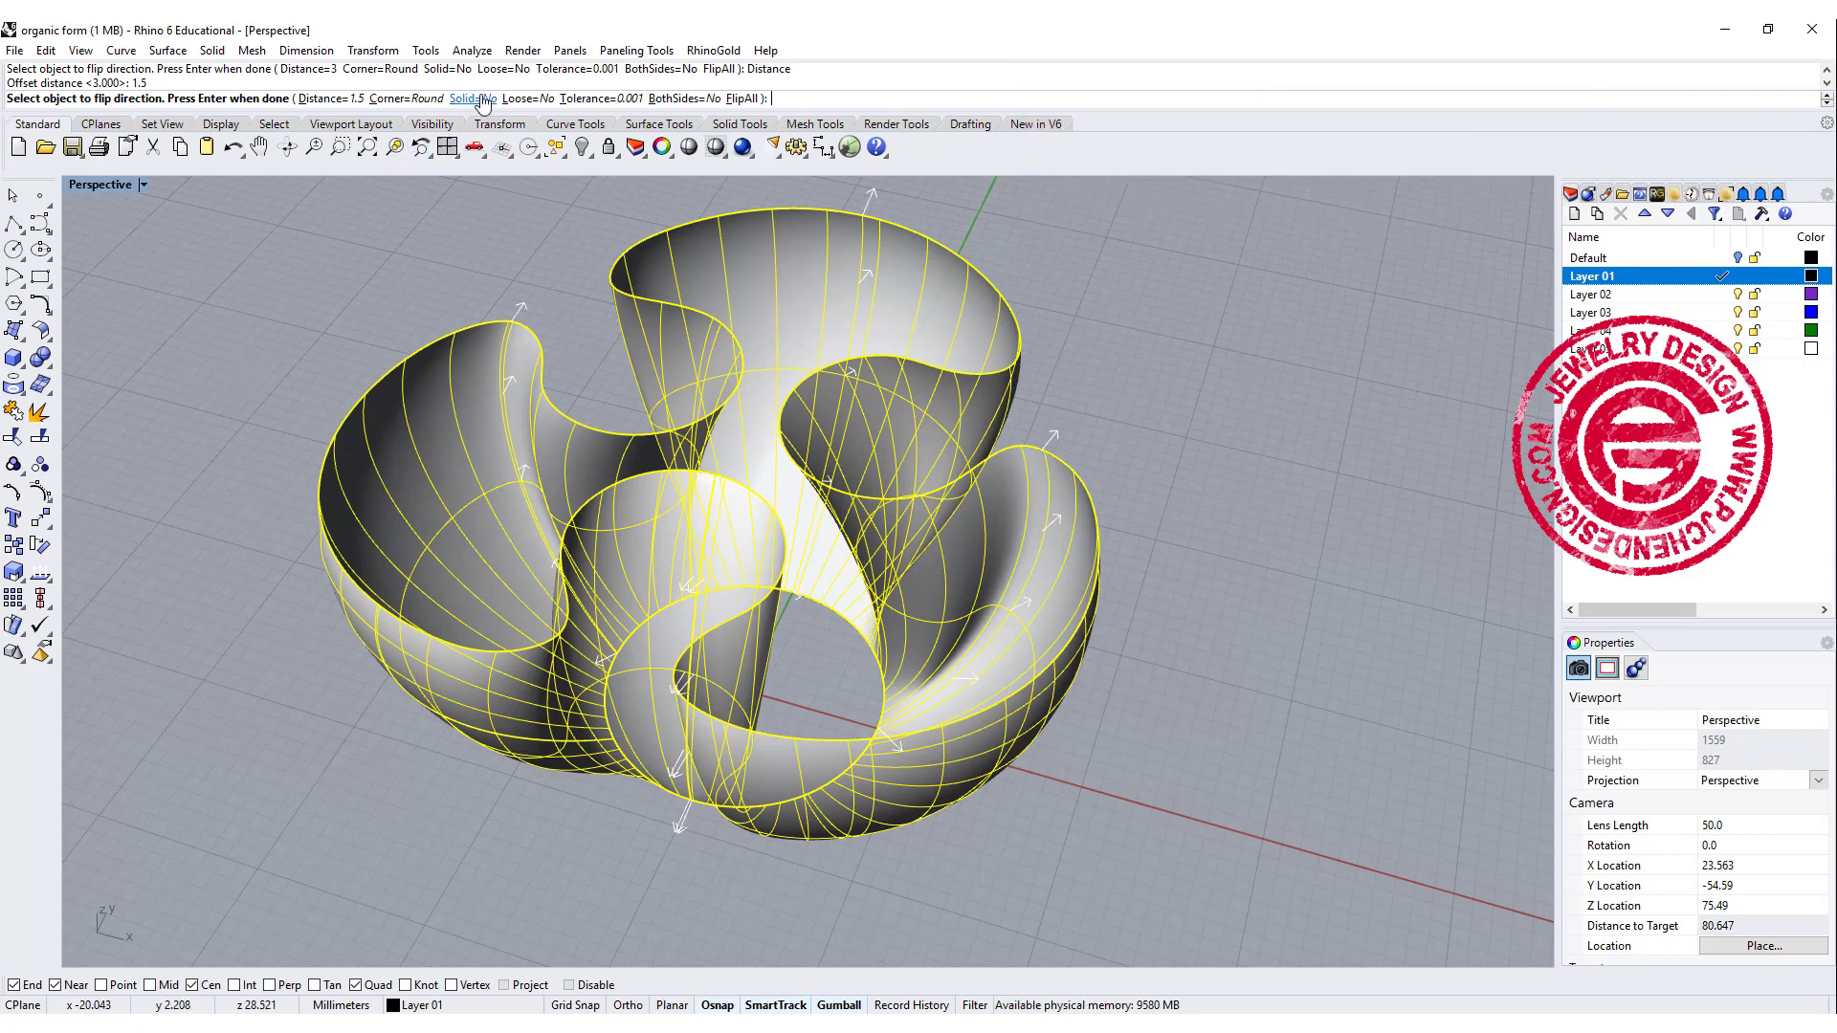
pyautogui.press('Return')
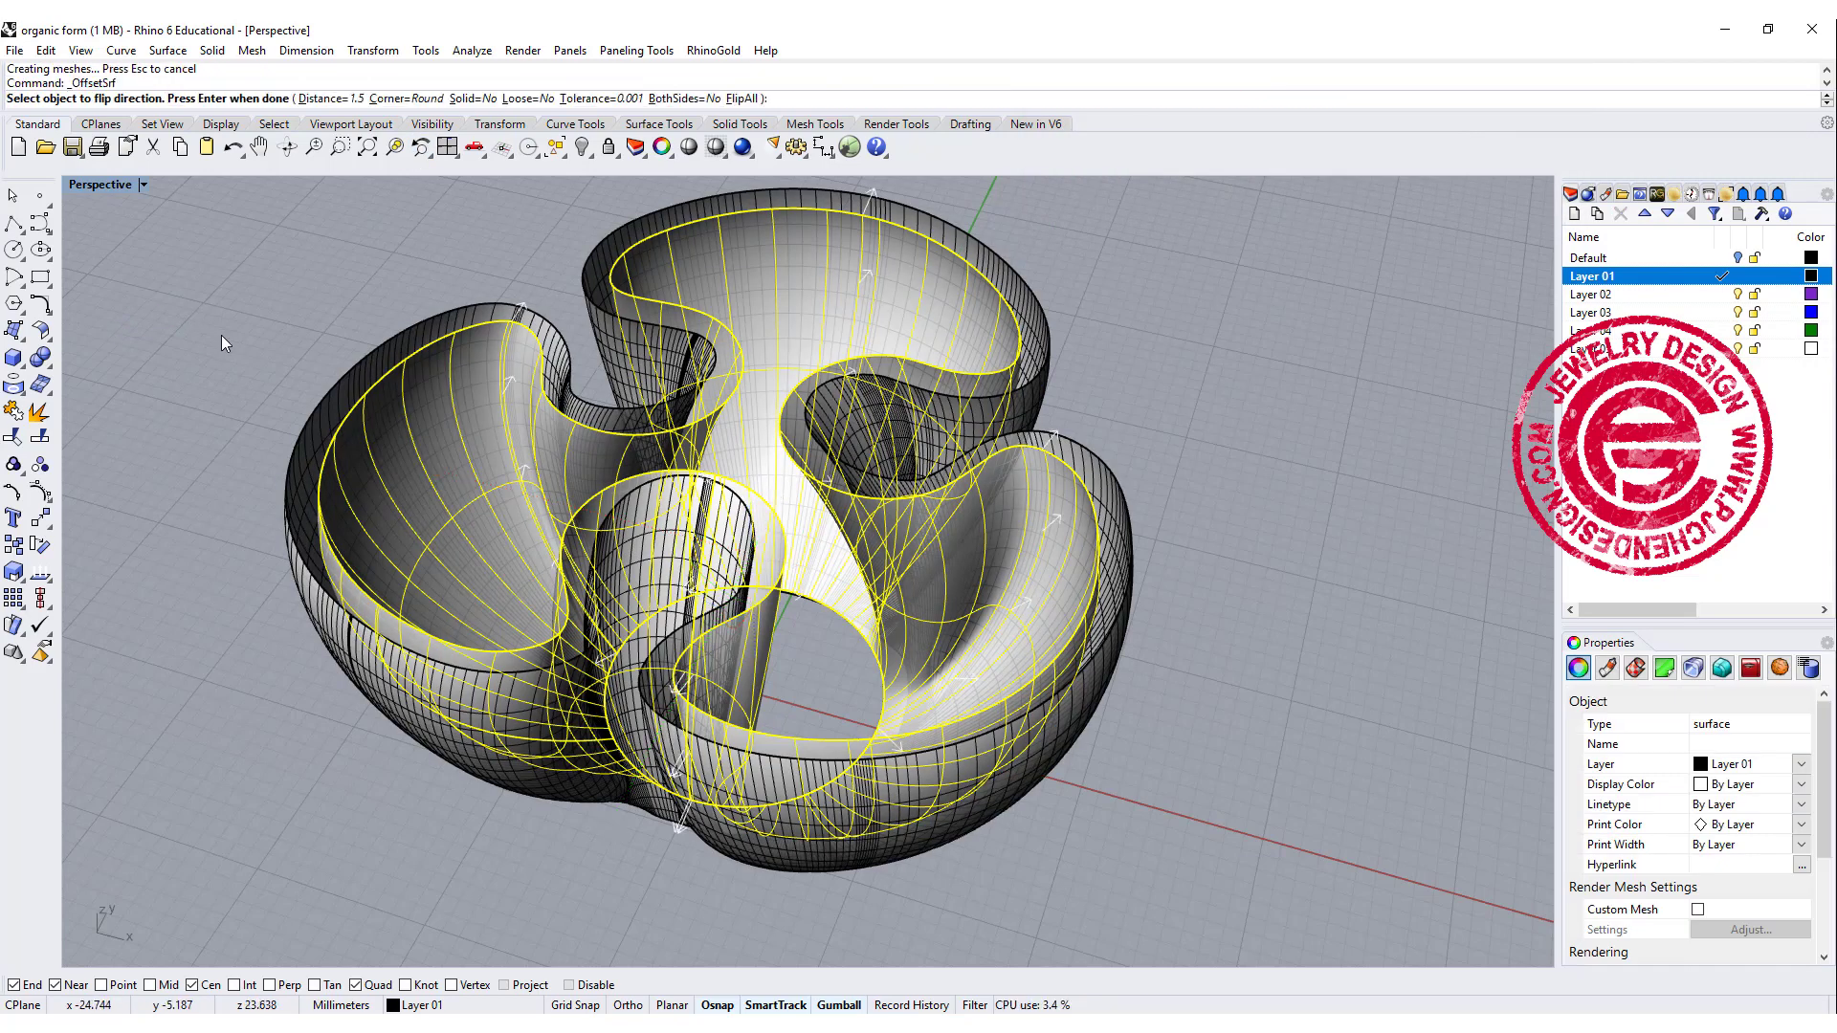
pyautogui.rightClick(194, 595)
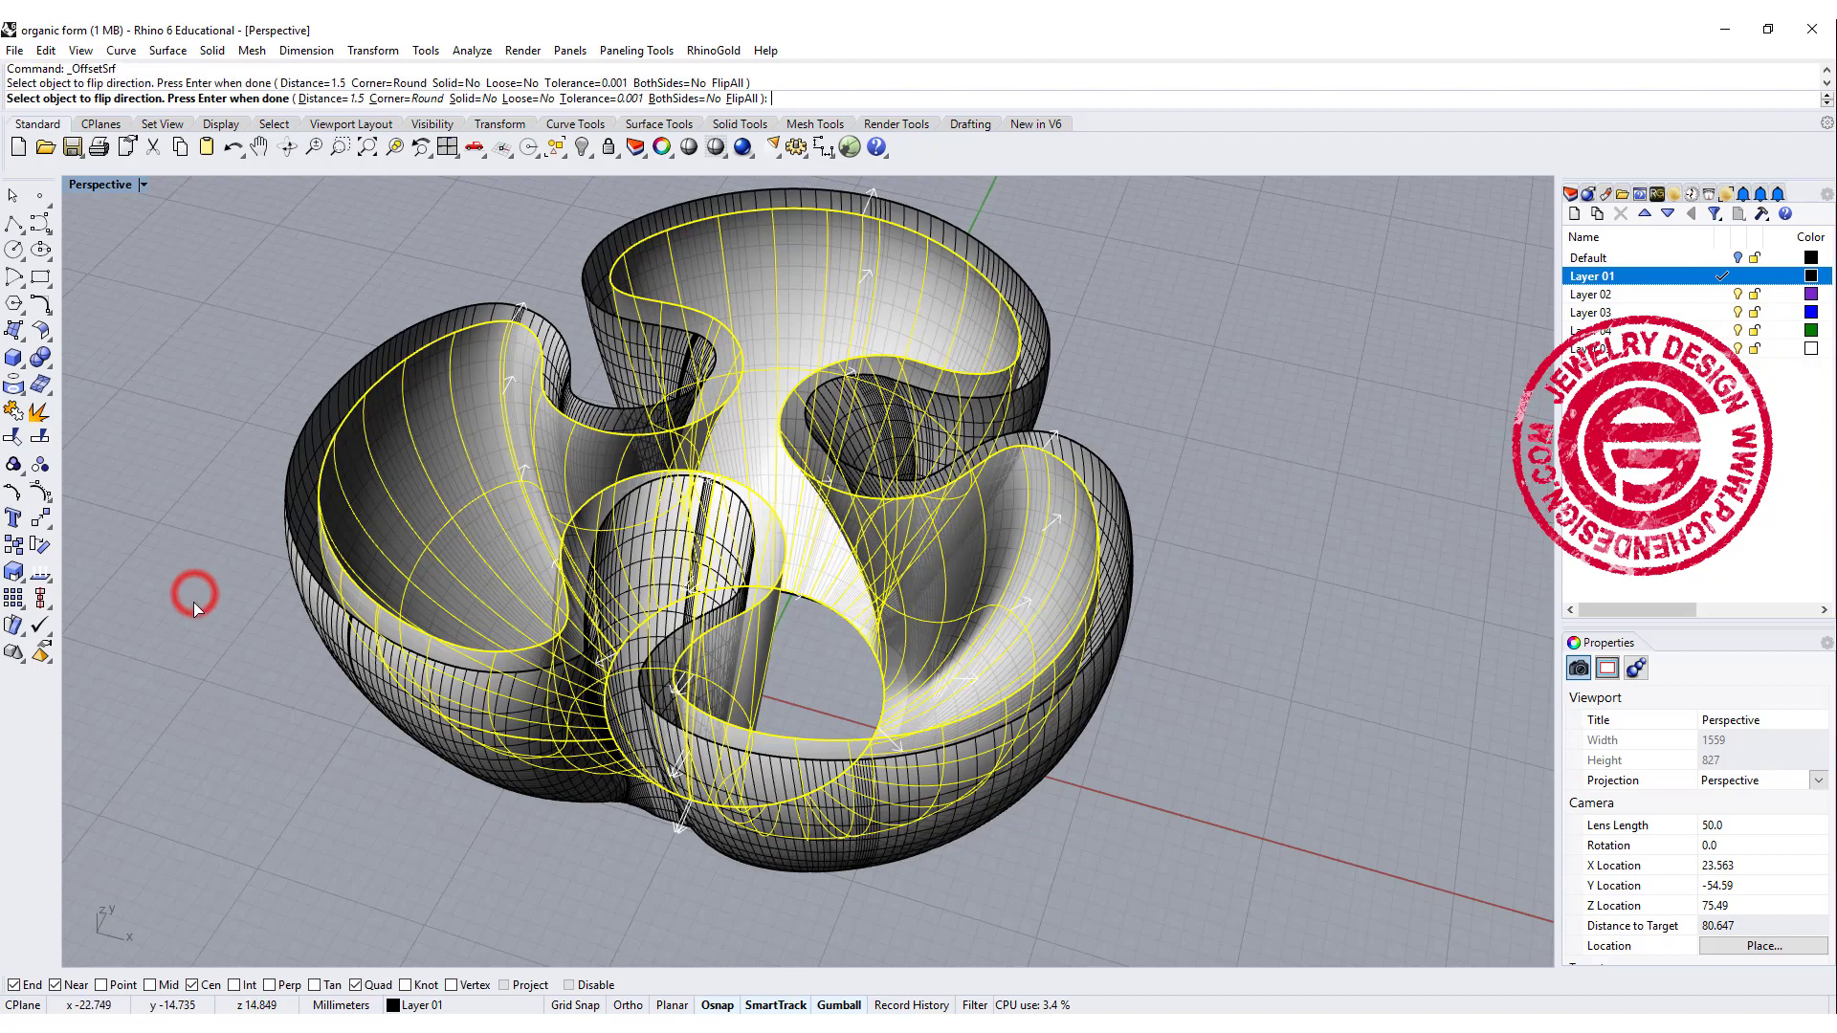
# Examine the offset surface up close for defects in the narrow folds between the lobes, and compare its overall shape from above.
pyautogui.moveTo(633, 885); pyautogui.dragTo(626, 852, button='right')
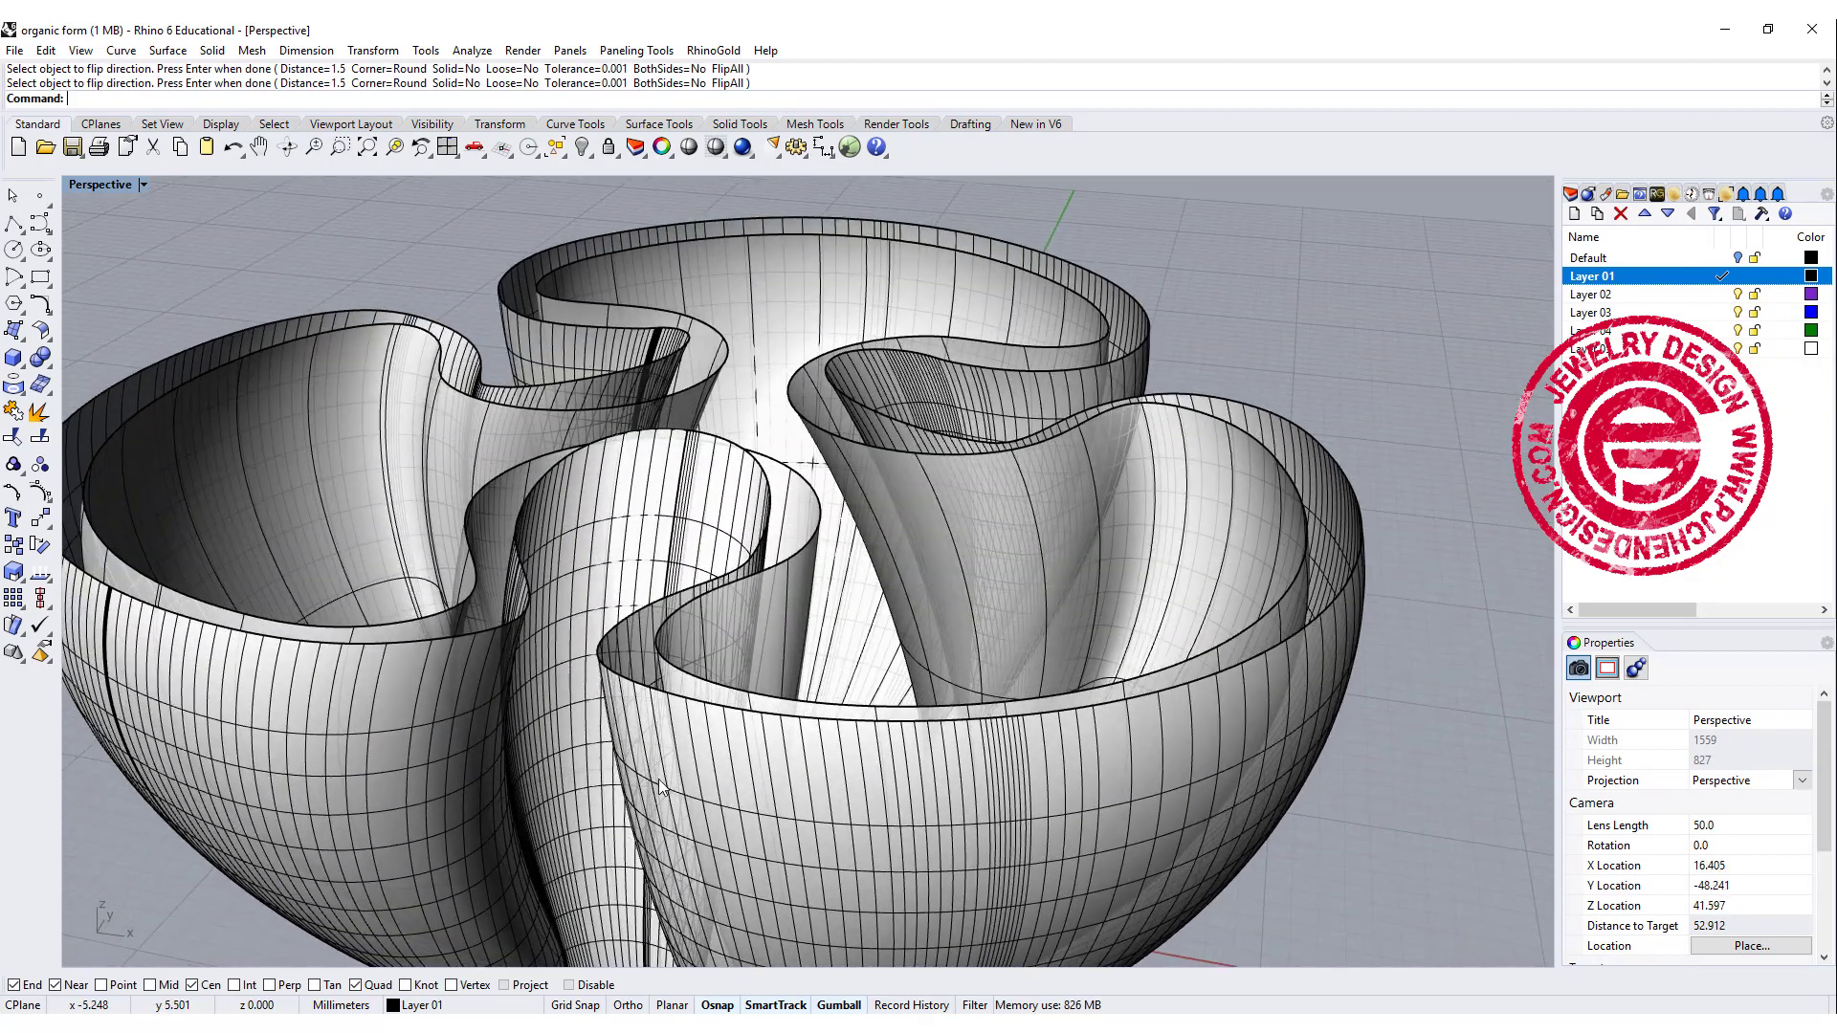
pyautogui.moveTo(659, 787); pyautogui.dragTo(670, 661, button='right')
pyautogui.scroll(-7, 673, 650)
pyautogui.scroll(11, 669, 773)
pyautogui.moveTo(721, 761)
pyautogui.mouseDown(button='right')
pyautogui.moveTo(895, 707)
pyautogui.moveTo(847, 694)
pyautogui.moveTo(931, 582)
pyautogui.moveTo(885, 559)
pyautogui.moveTo(910, 484)
pyautogui.moveTo(877, 513)
pyautogui.moveTo(870, 726)
pyautogui.moveTo(803, 780)
pyautogui.moveTo(861, 783)
pyautogui.moveTo(820, 766)
pyautogui.moveTo(828, 741)
pyautogui.mouseUp(button='right')
pyautogui.scroll(4, 834, 691)
pyautogui.scroll(8, 854, 580)
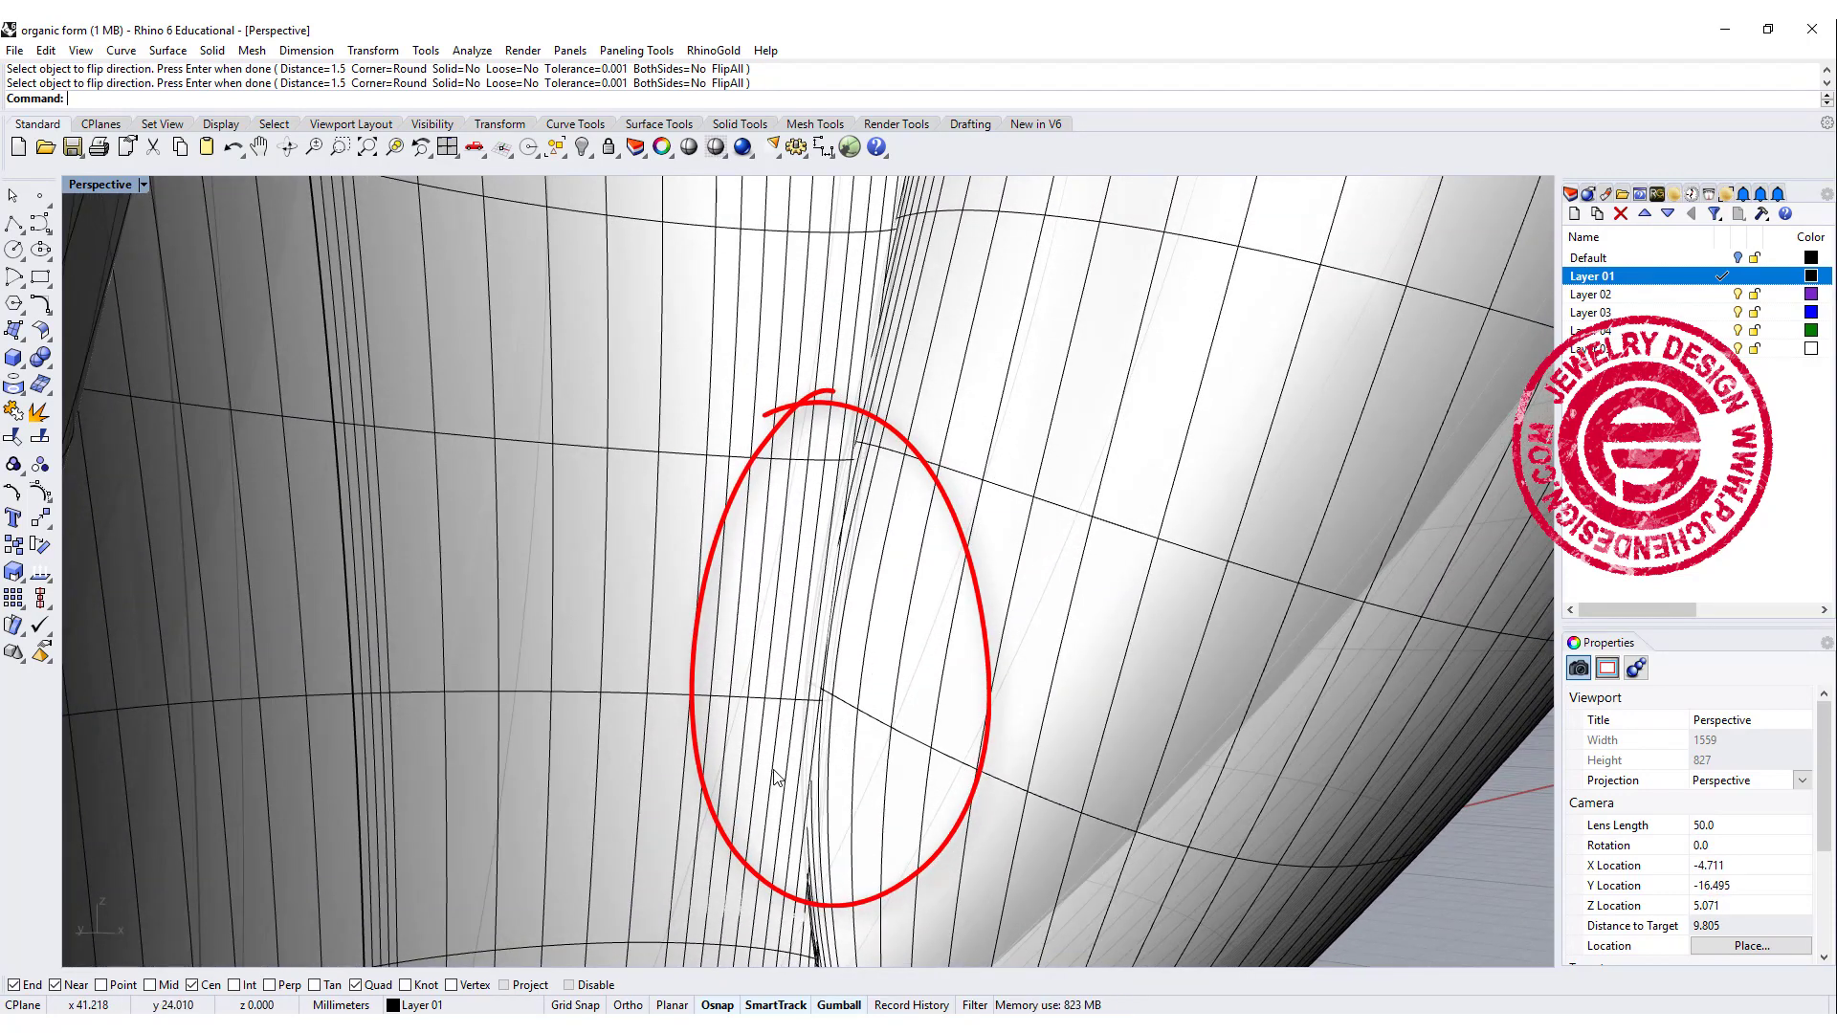
pyautogui.scroll(-4, 827, 637)
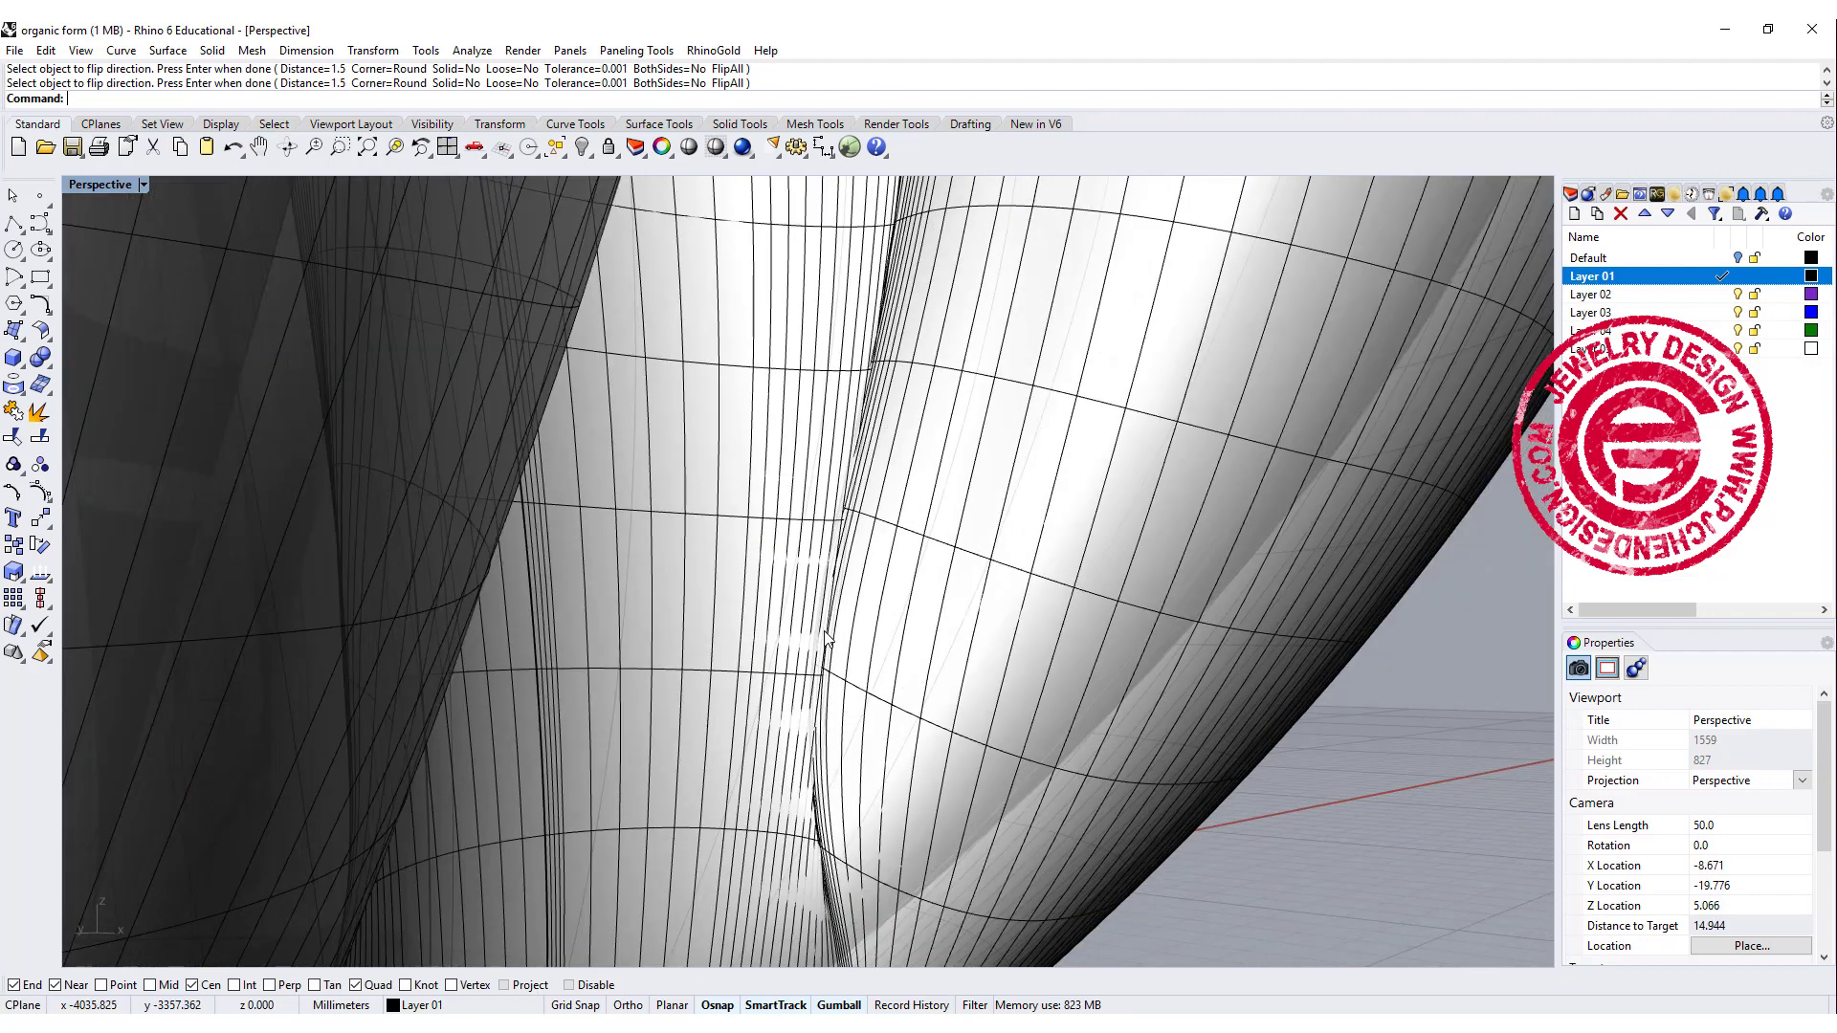
pyautogui.scroll(-6, 833, 617)
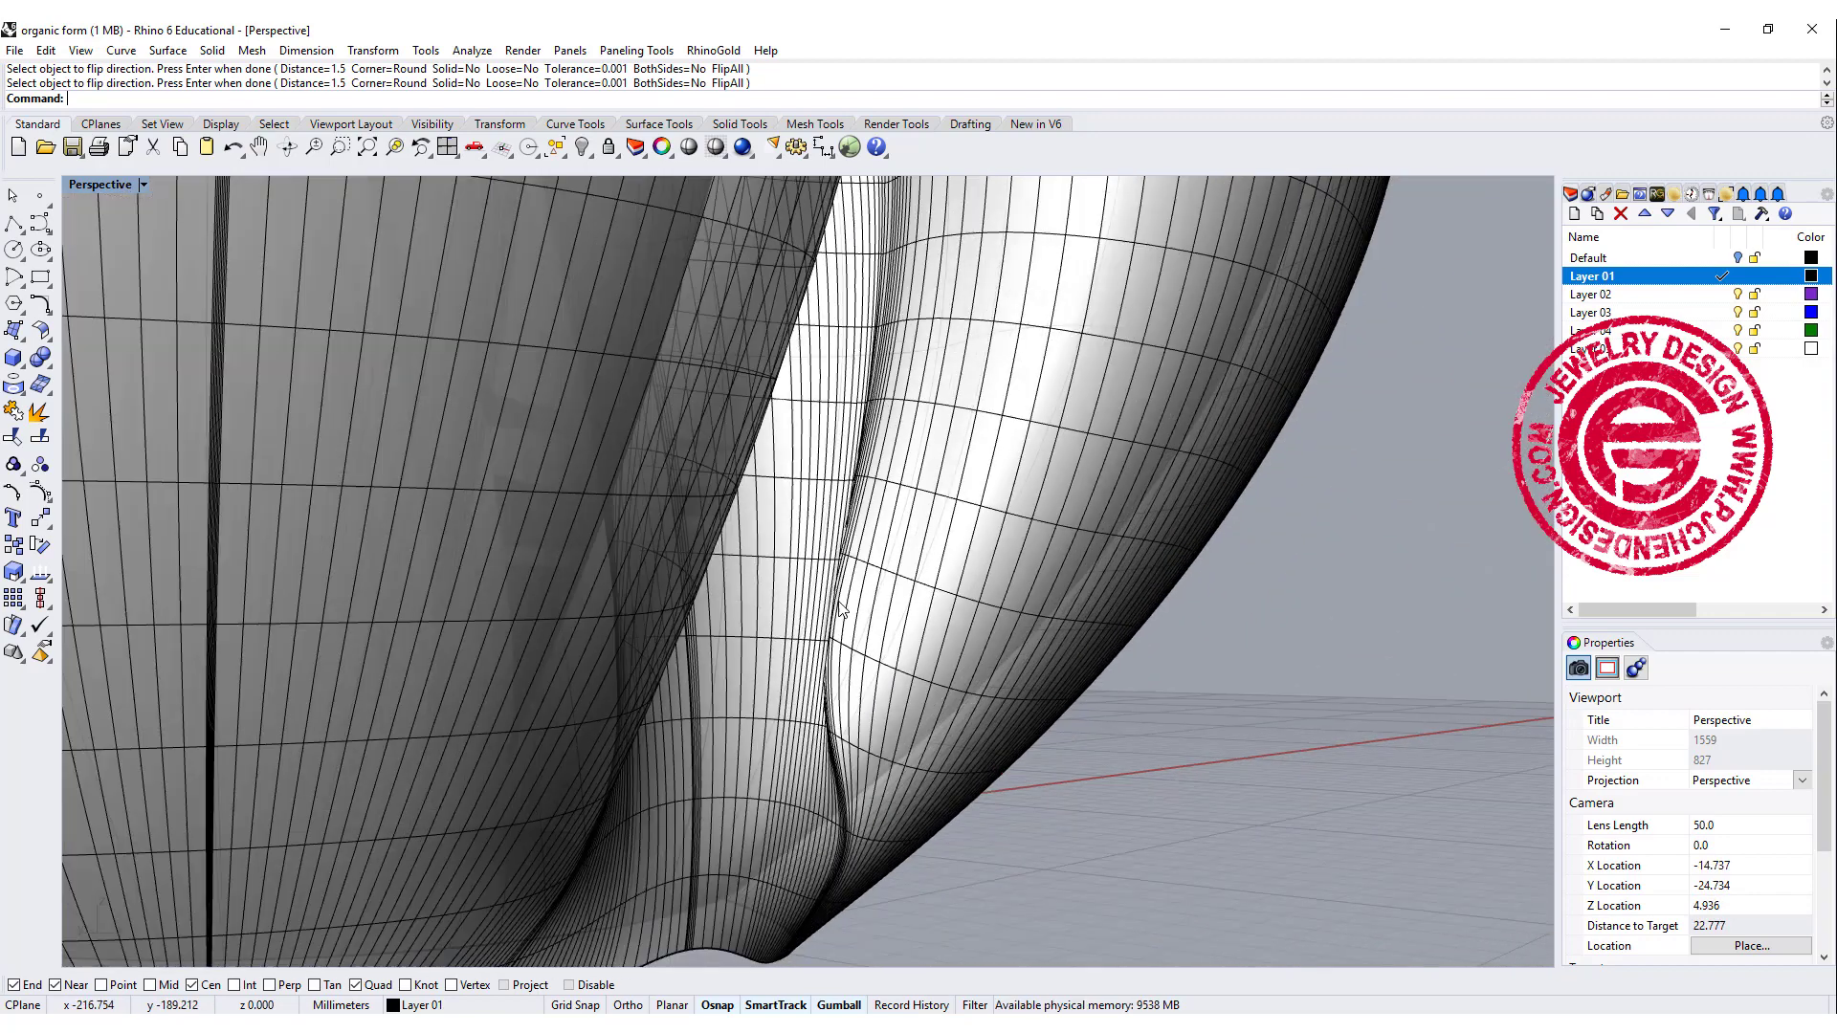
pyautogui.scroll(-6, 842, 607)
pyautogui.moveTo(842, 608); pyautogui.dragTo(823, 653, button='right')
pyautogui.scroll(-4, 829, 612)
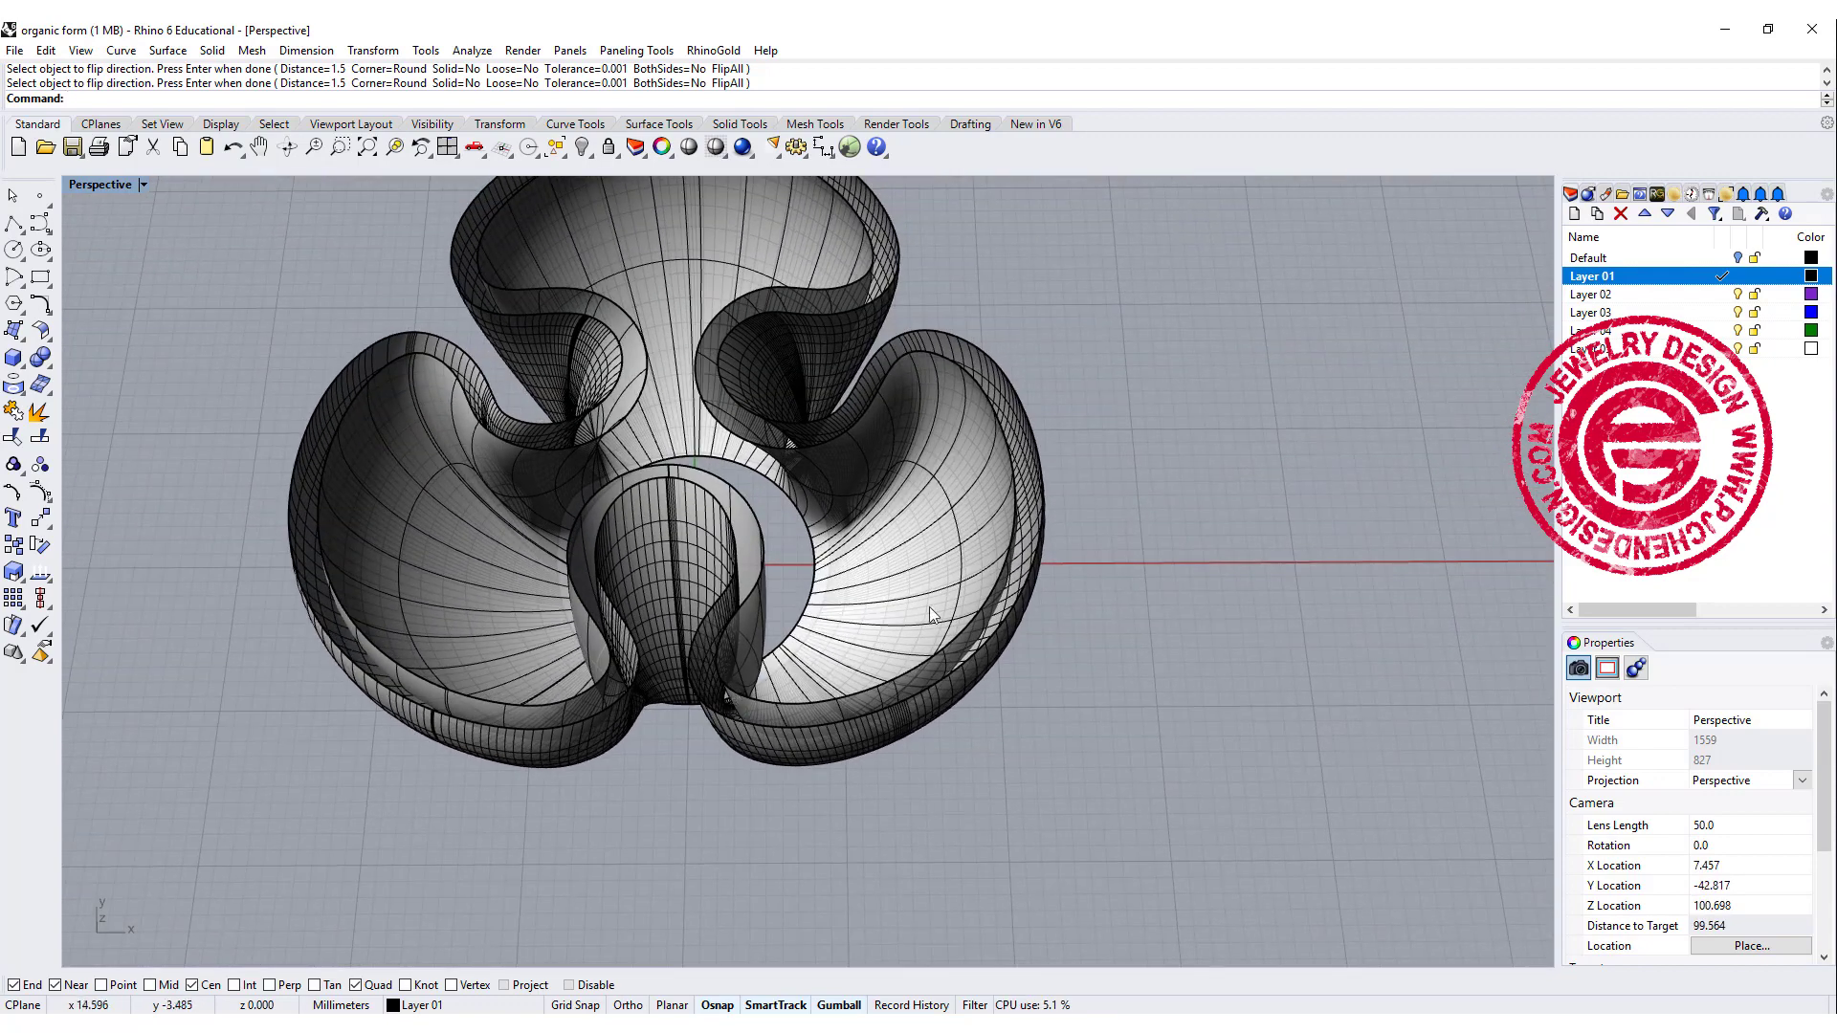
pyautogui.scroll(4, 1002, 572)
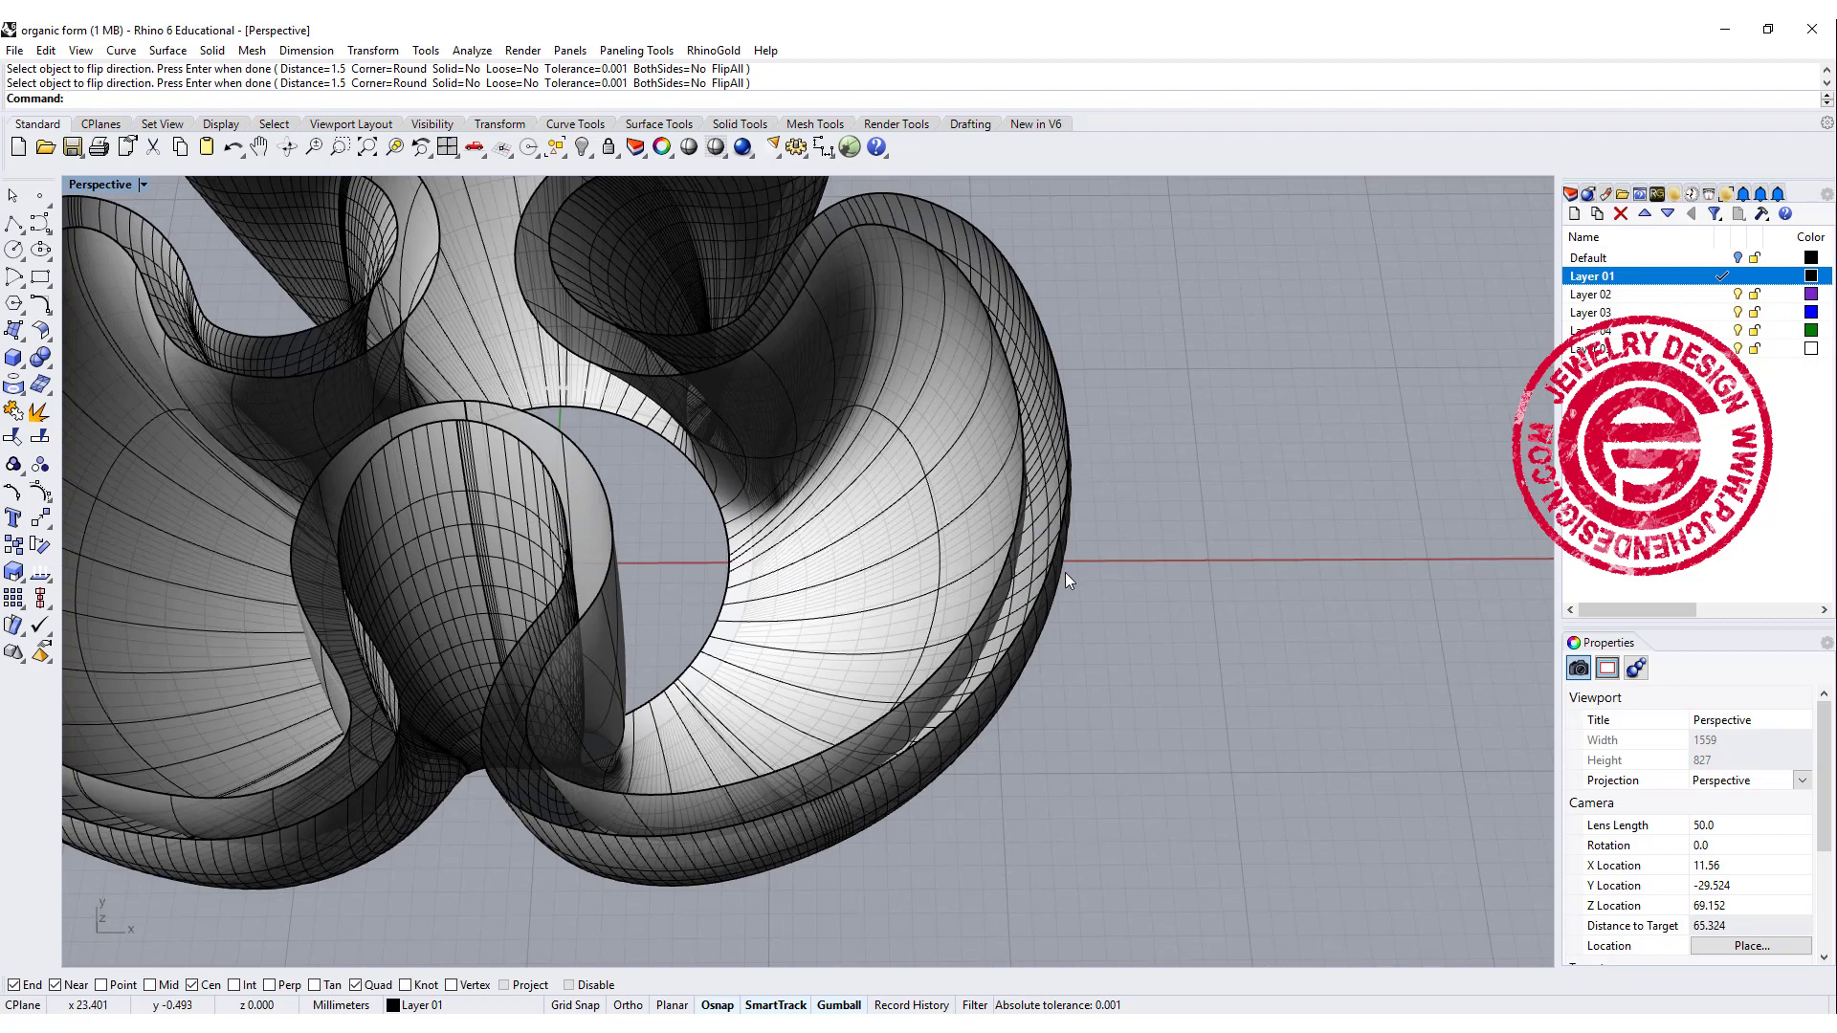
pyautogui.scroll(-8, 1062, 564)
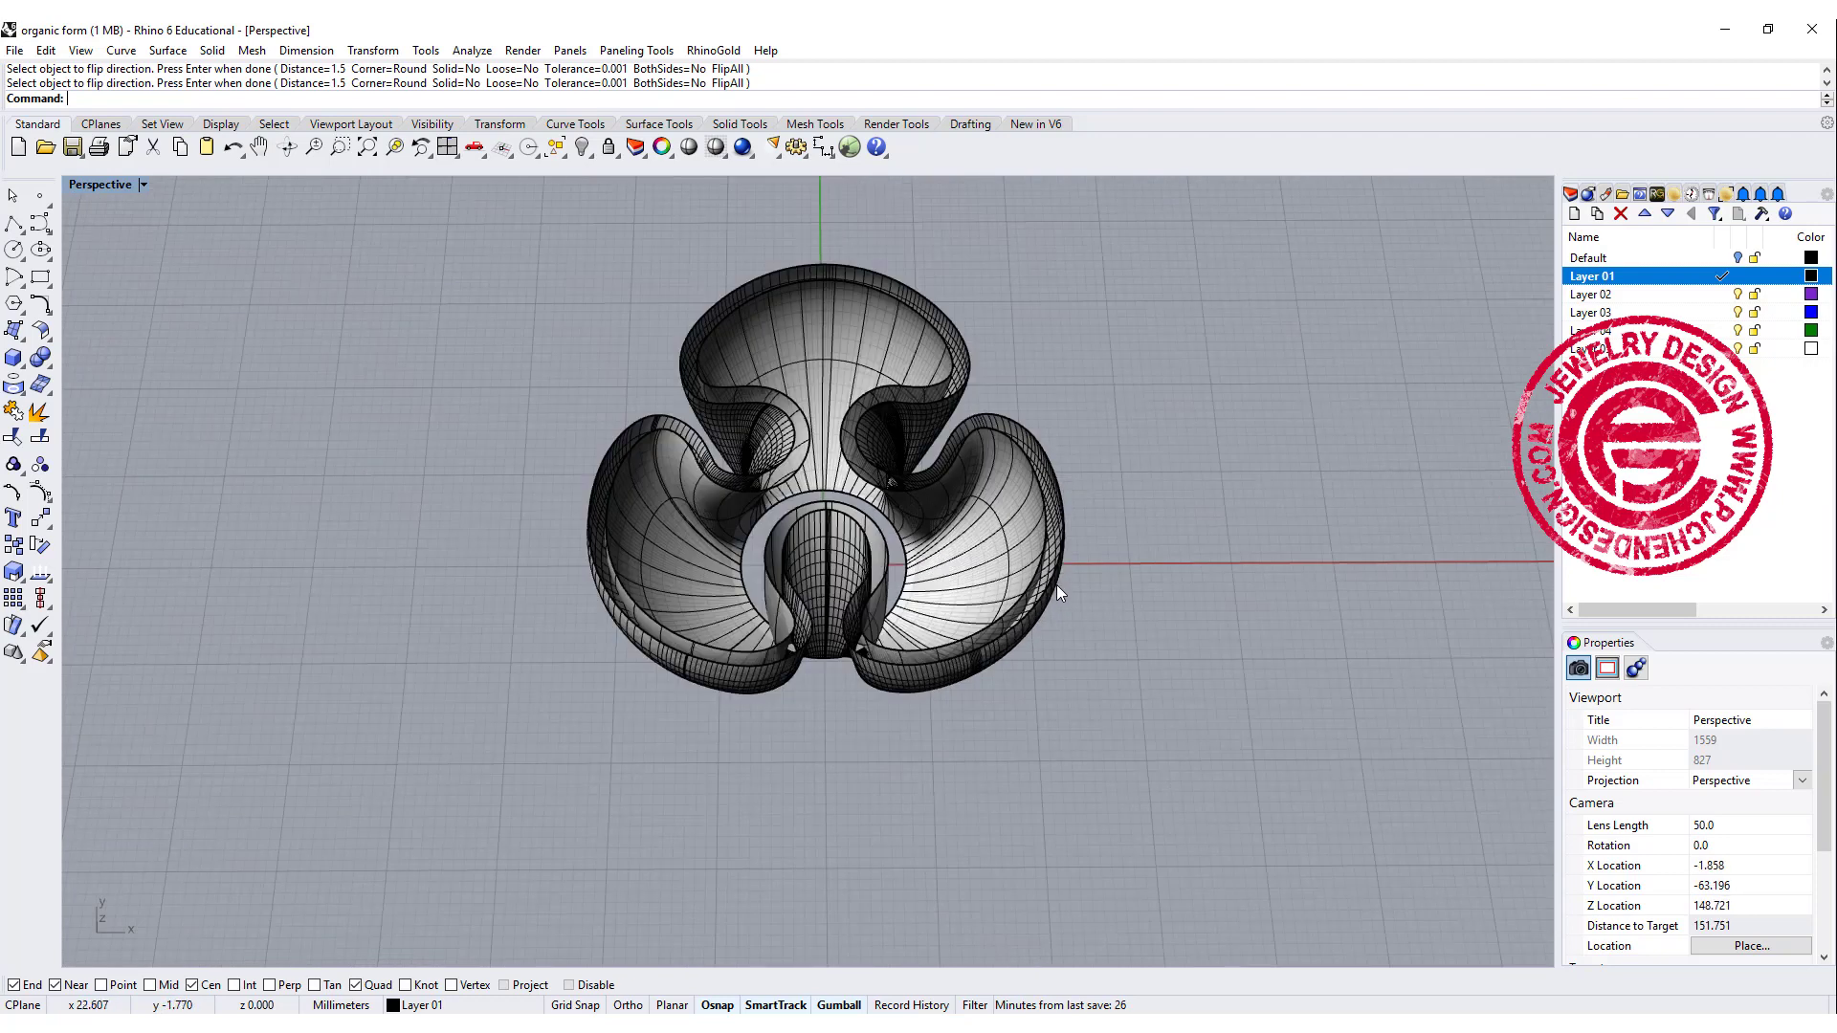
# Delete the outer offset polysurface while keeping the original lofted surface.
pyautogui.keyDown('shift'); pyautogui.moveTo(1056, 587); pyautogui.dragTo(1059, 622, button='right'); pyautogui.keyUp('shift')
pyautogui.moveTo(1059, 622); pyautogui.dragTo(1019, 618)
pyautogui.click(1019, 618)
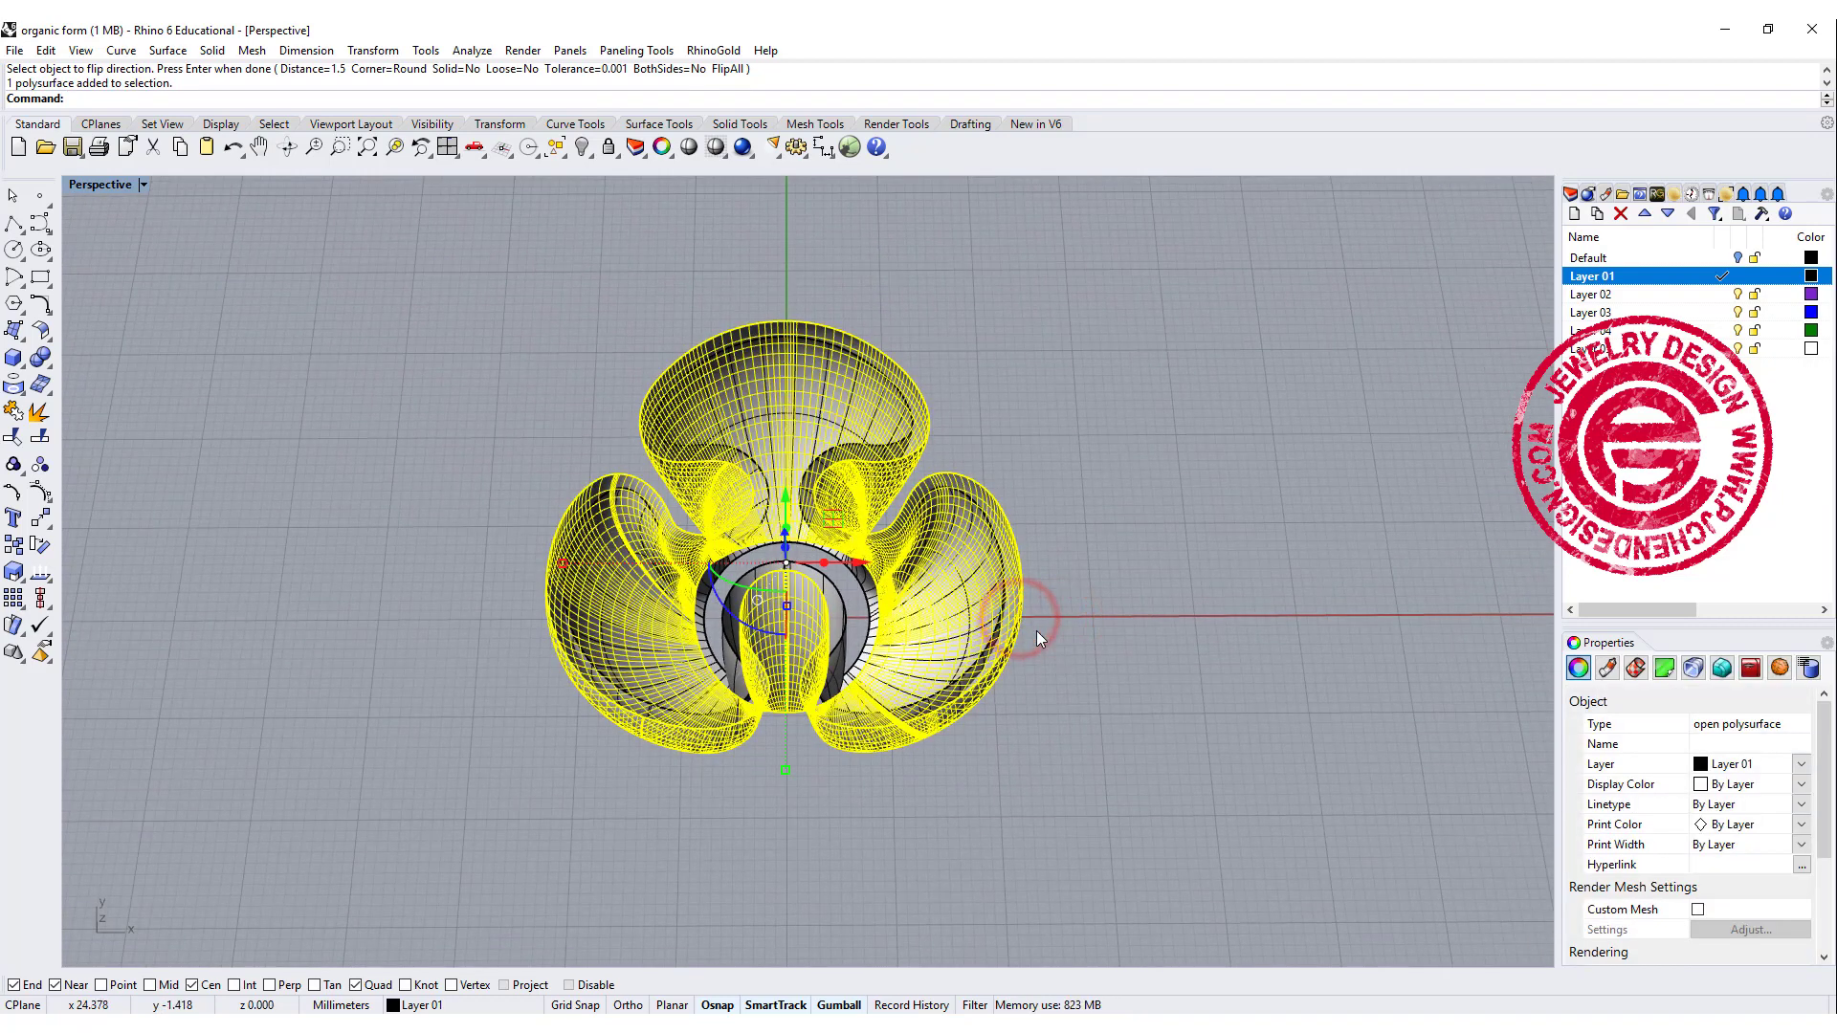
pyautogui.press('Delete')
pyautogui.scroll(4, 892, 492)
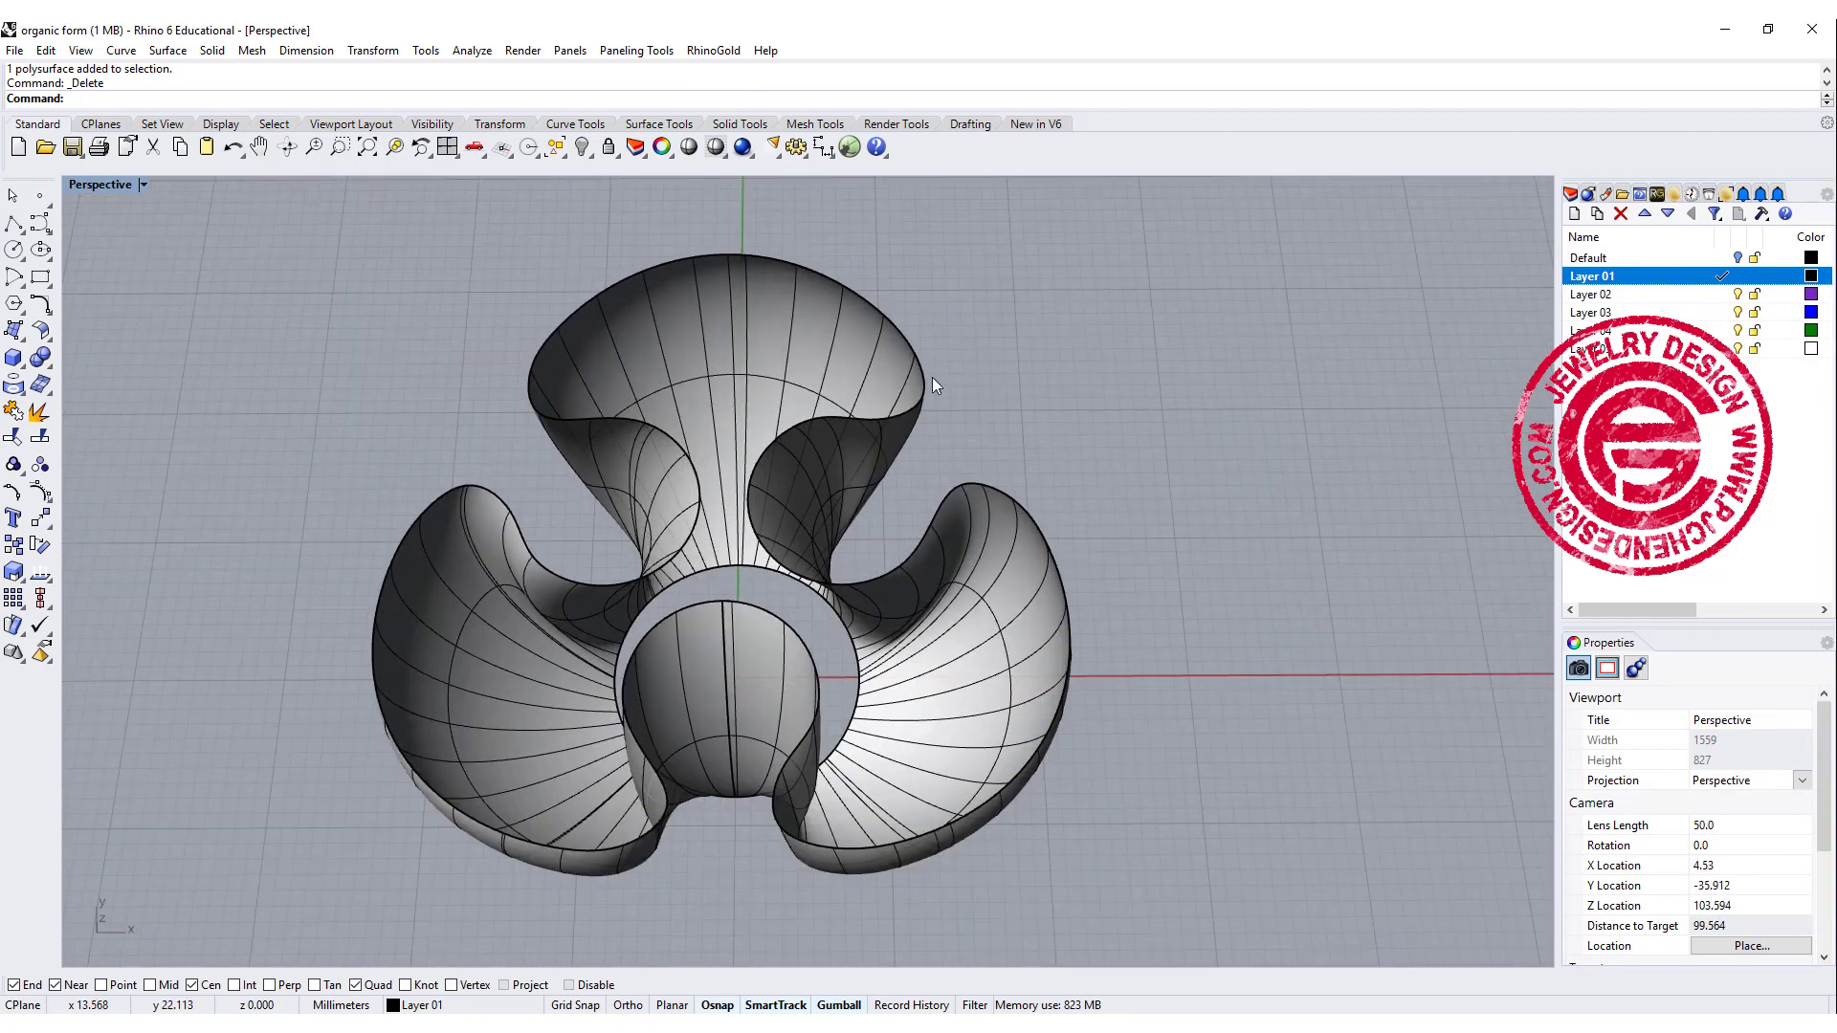
# Offset the three-lobed outline curve outward by 1.5 mm.
pyautogui.click(873, 419)
pyautogui.click(931, 470)
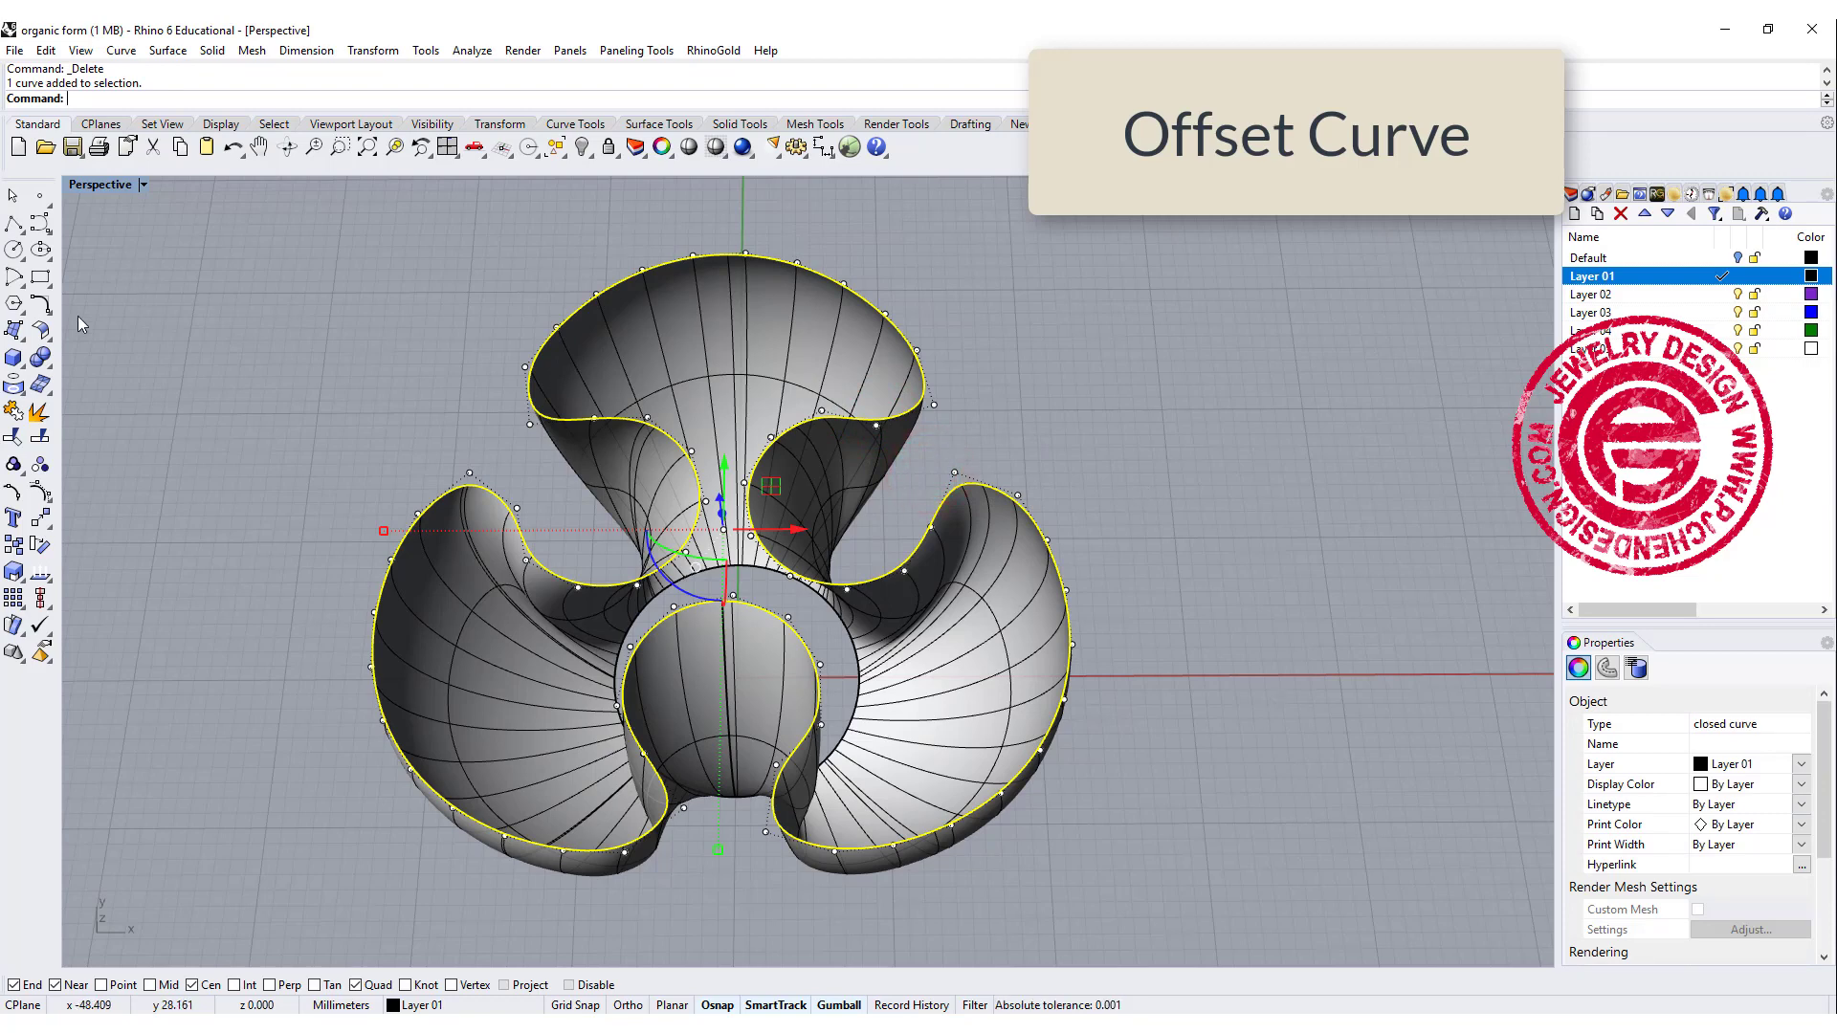
pyautogui.click(39, 304)
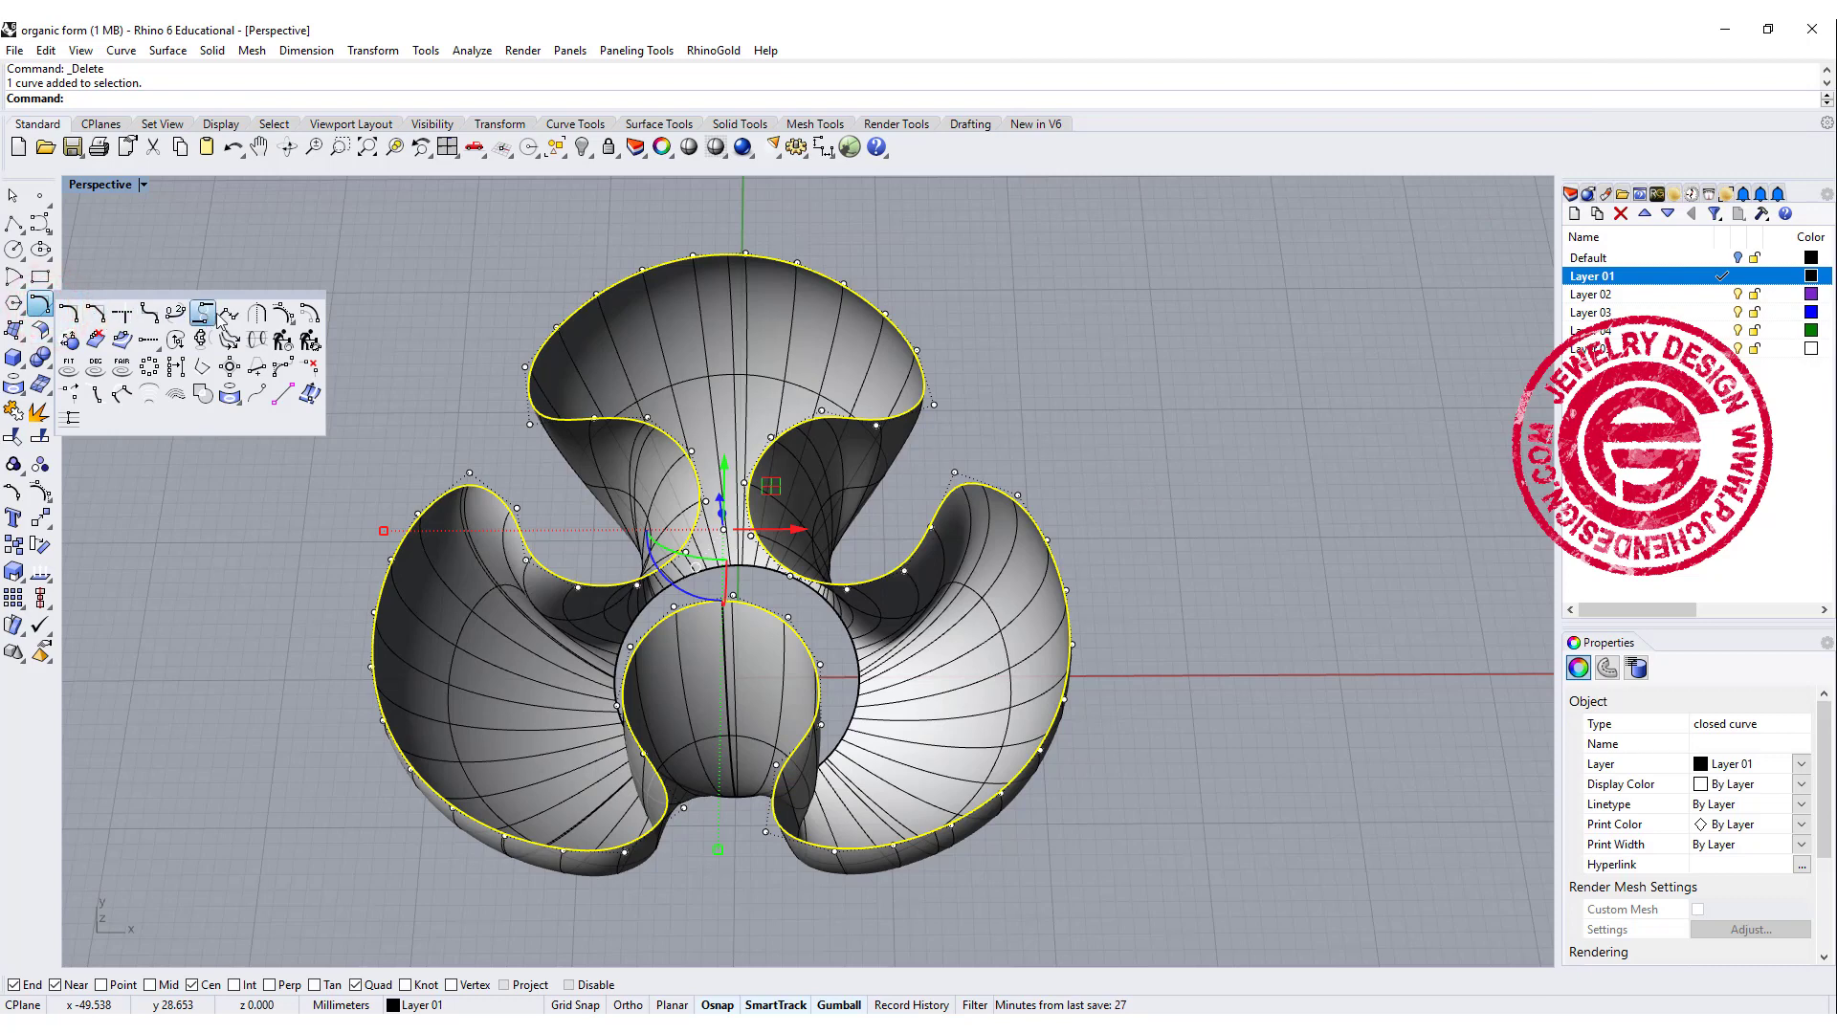
pyautogui.click(308, 313)
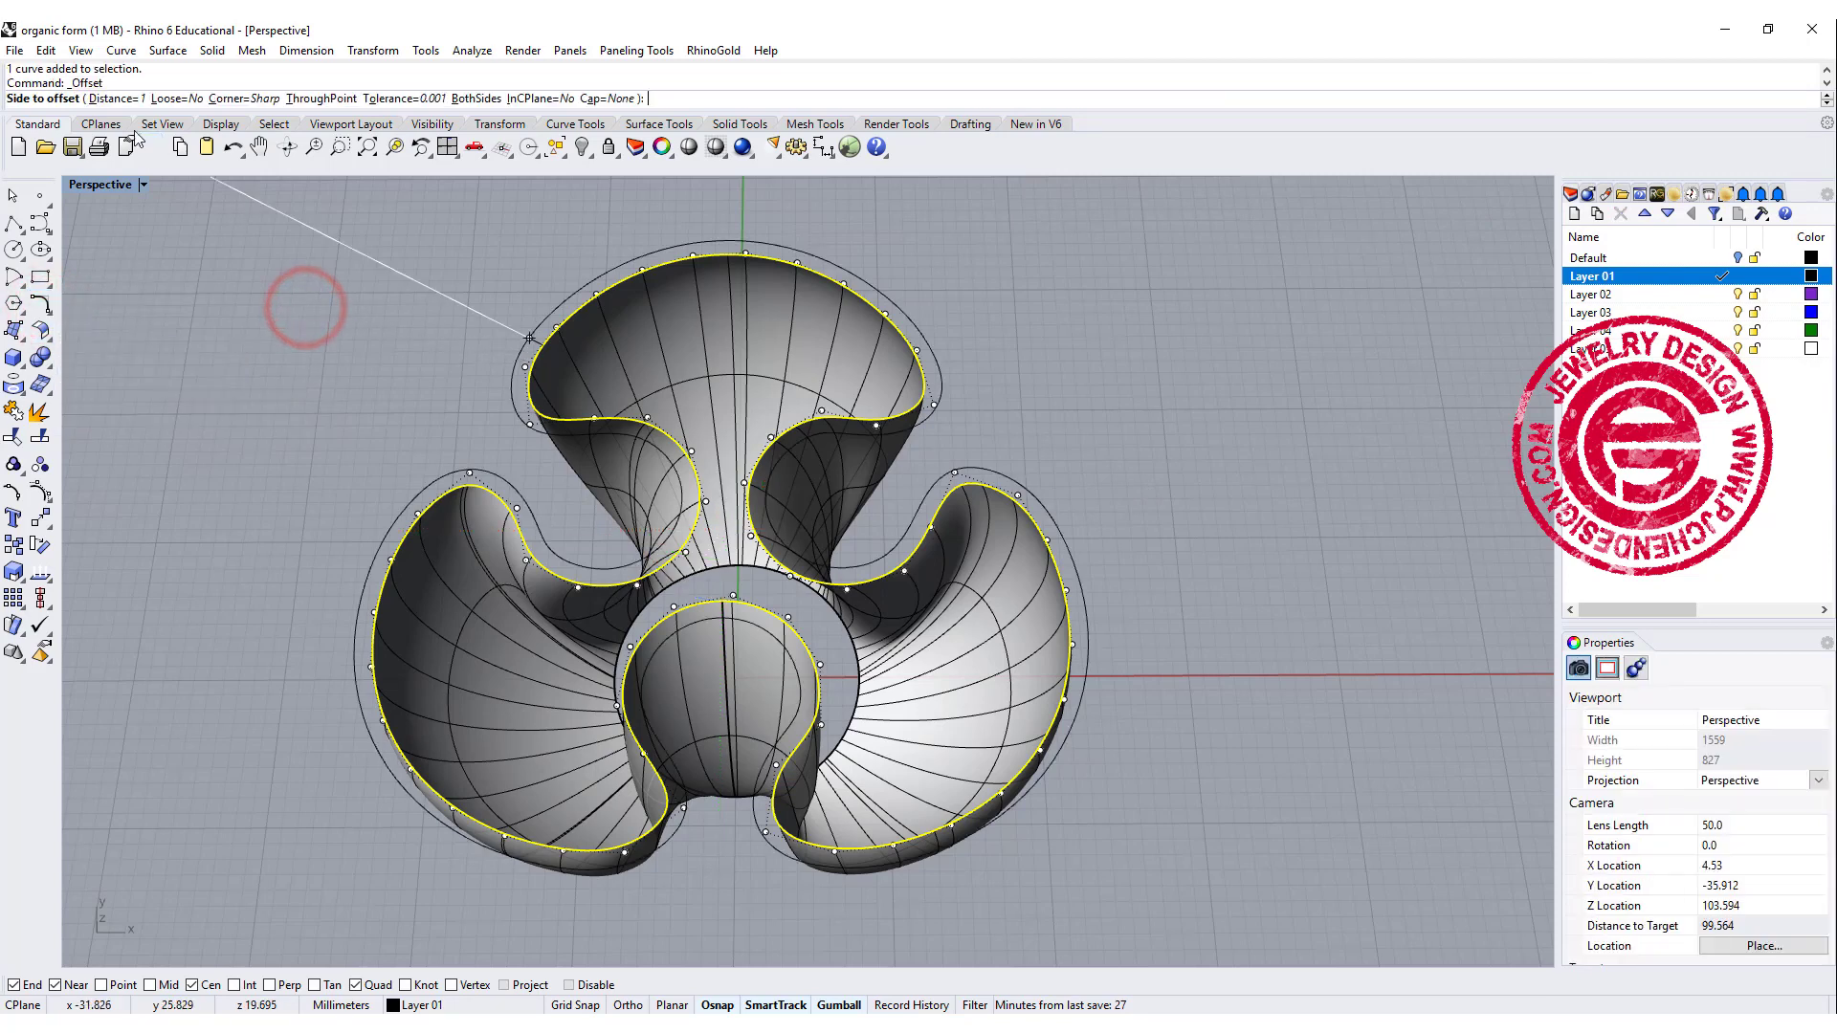
pyautogui.write('1.5')
pyautogui.press('Return')
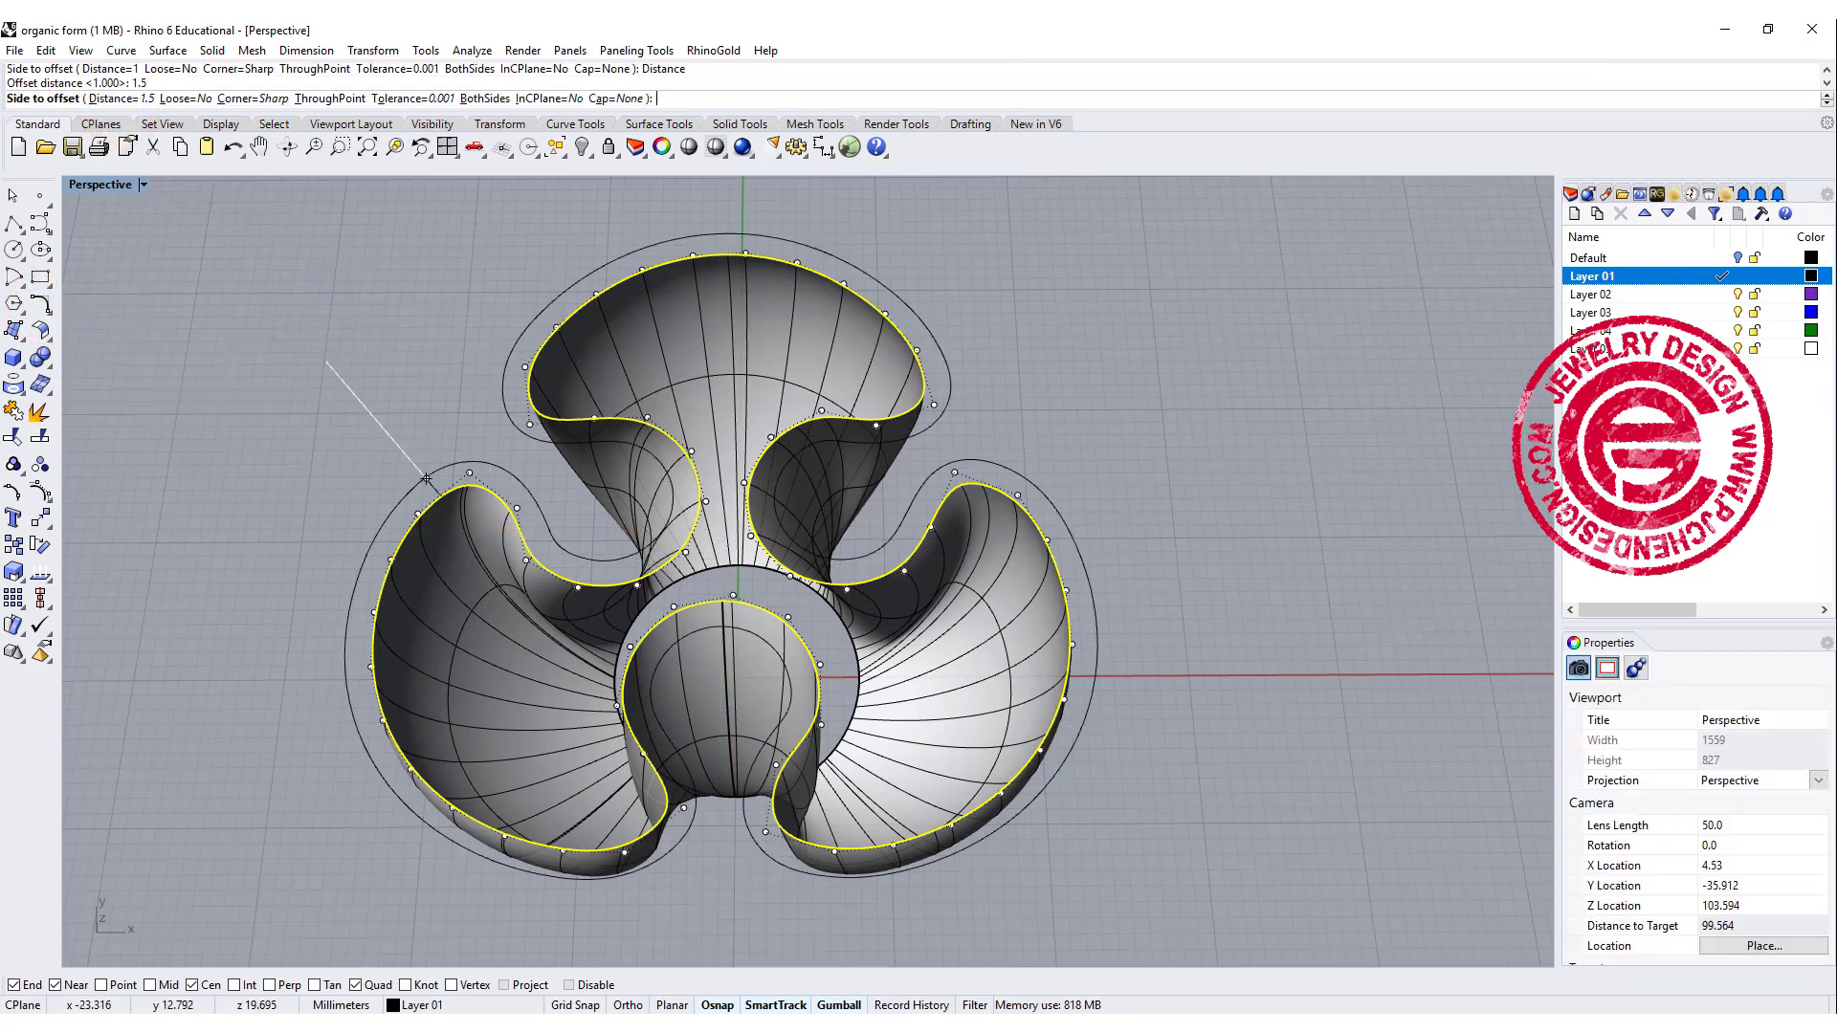
pyautogui.click(323, 372)
# Offset the base circle outward by 1.5 mm.
pyautogui.moveTo(814, 813); pyautogui.dragTo(775, 756, button='right')
pyautogui.click(816, 802)
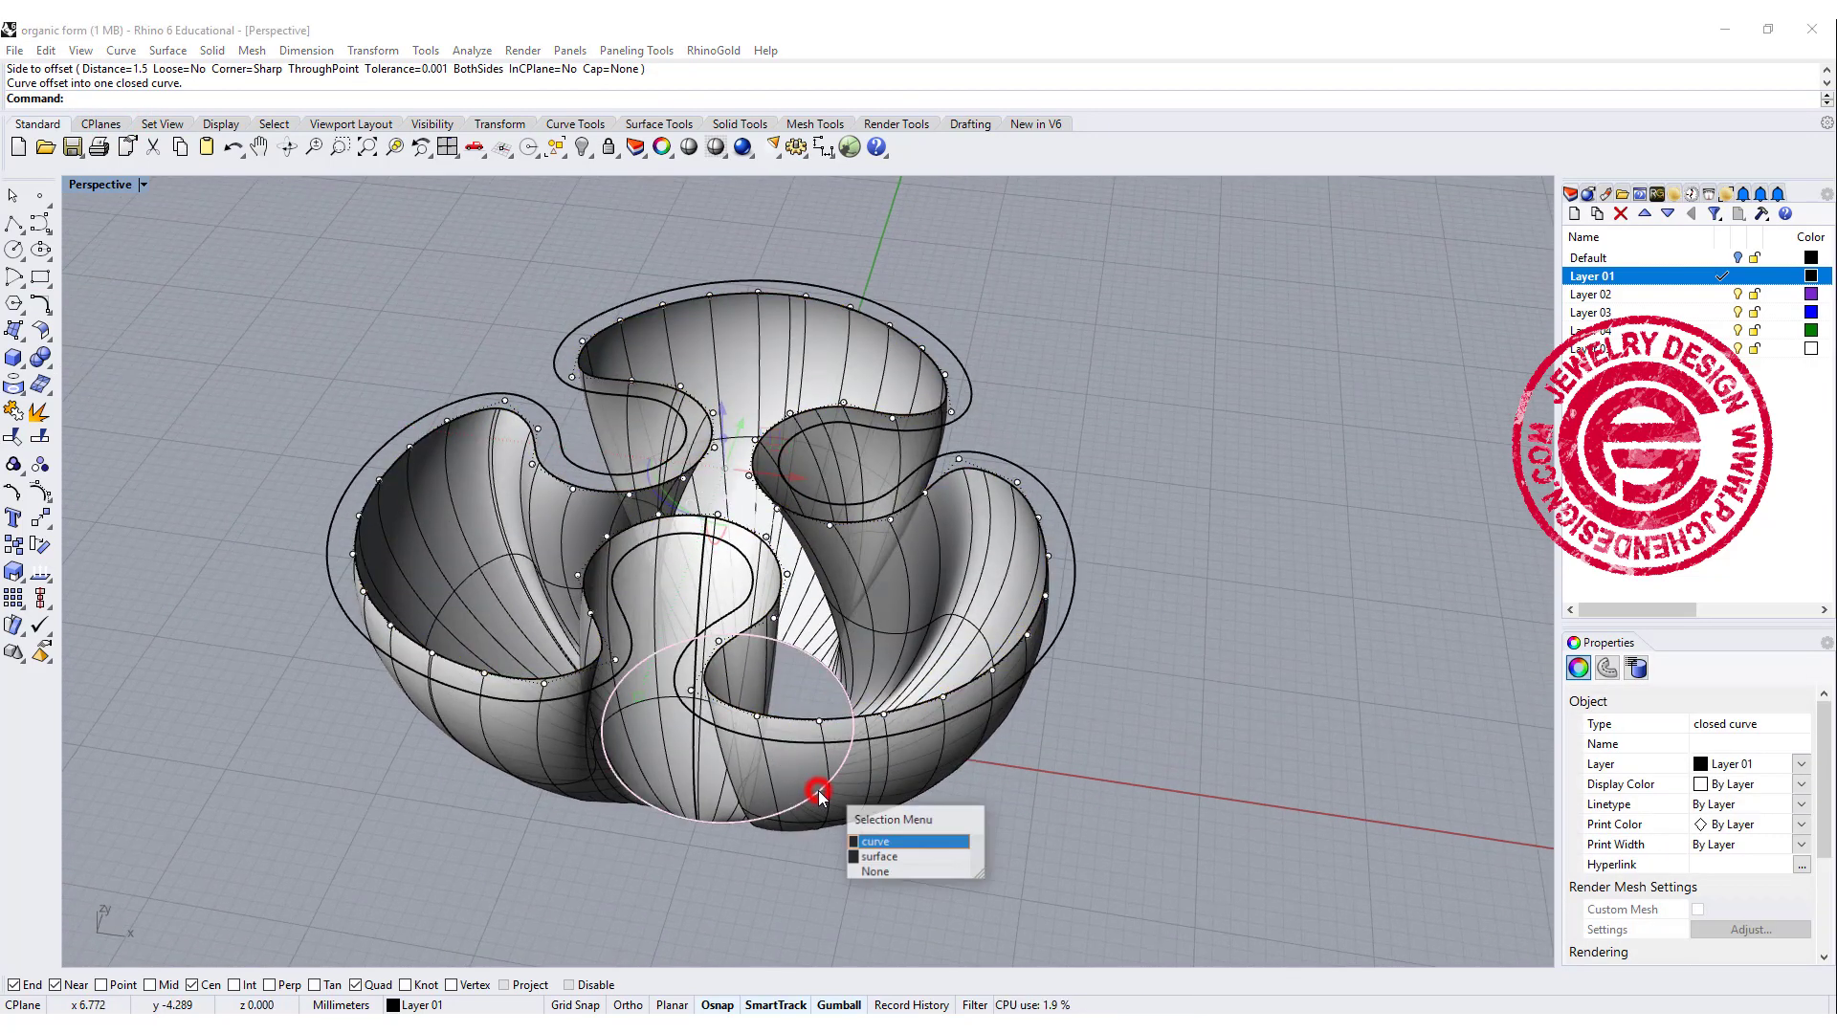
pyautogui.click(861, 838)
pyautogui.press('Return')
pyautogui.click(780, 882)
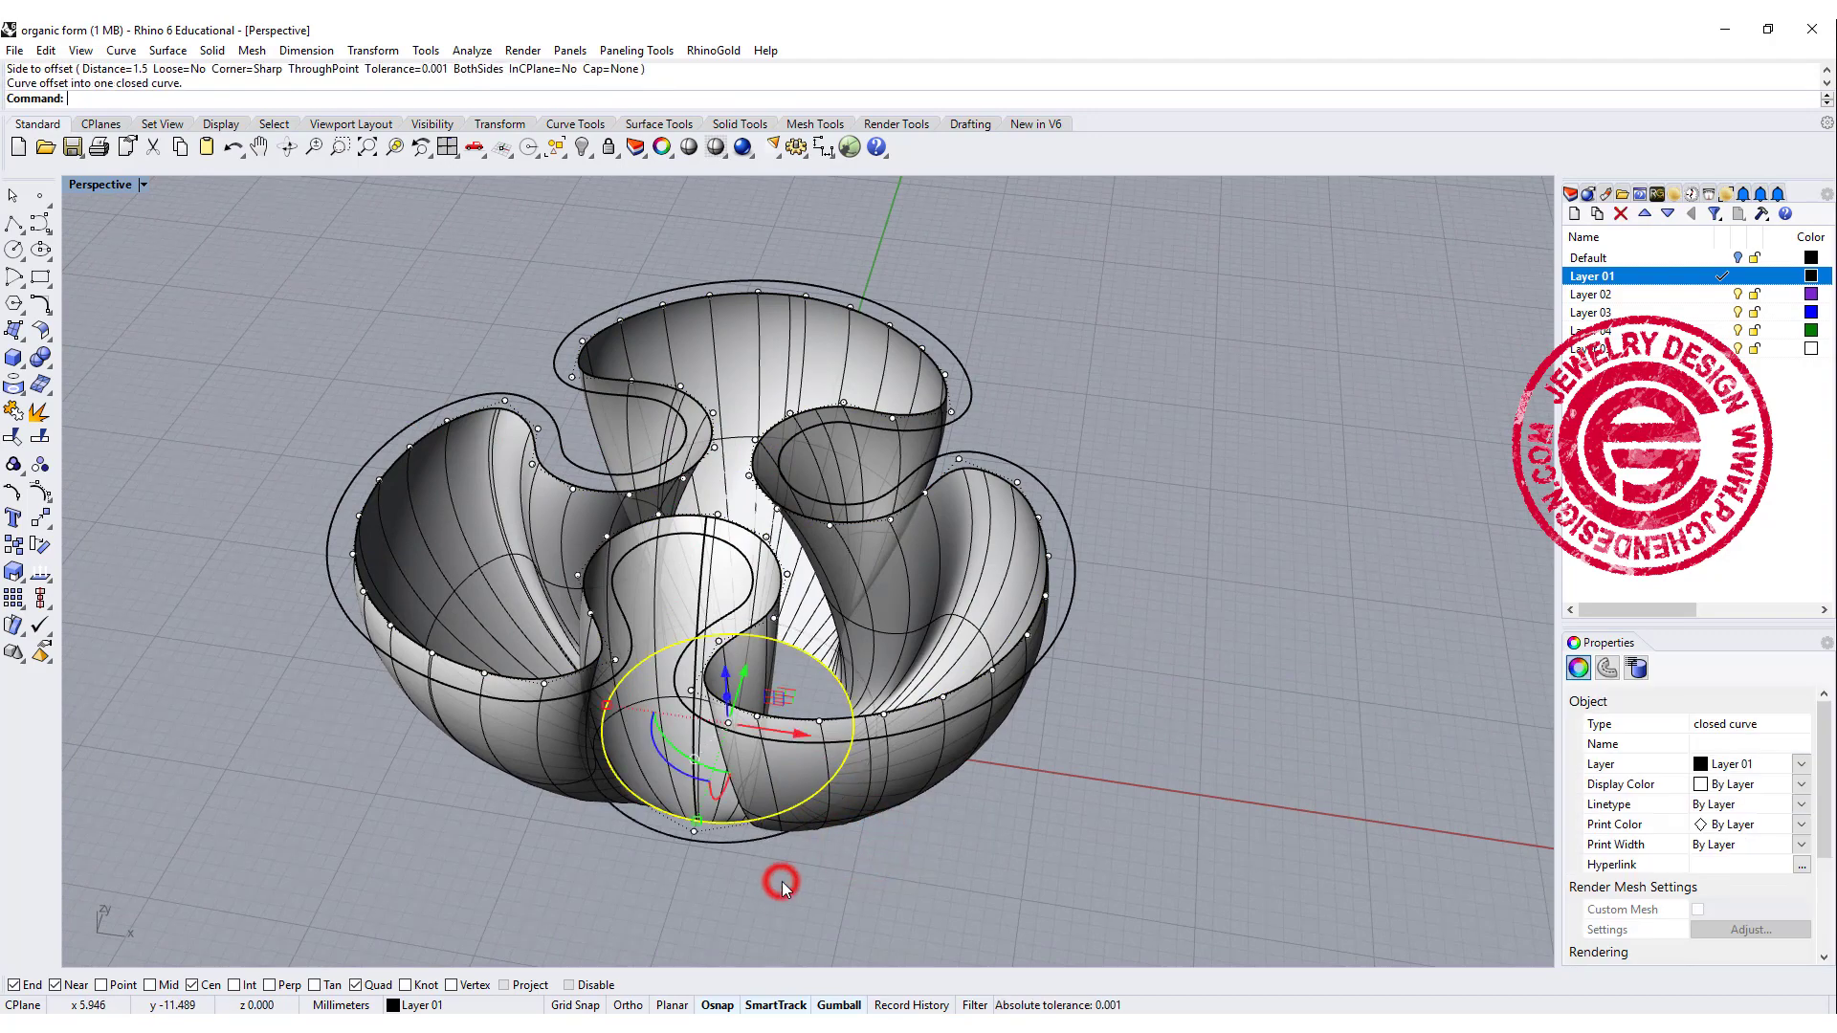
# Select the offset base circle and the offset three-lobed outline, and set the display color of both curves to Red.
pyautogui.moveTo(780, 881); pyautogui.dragTo(674, 851, button='right')
pyautogui.click(687, 853)
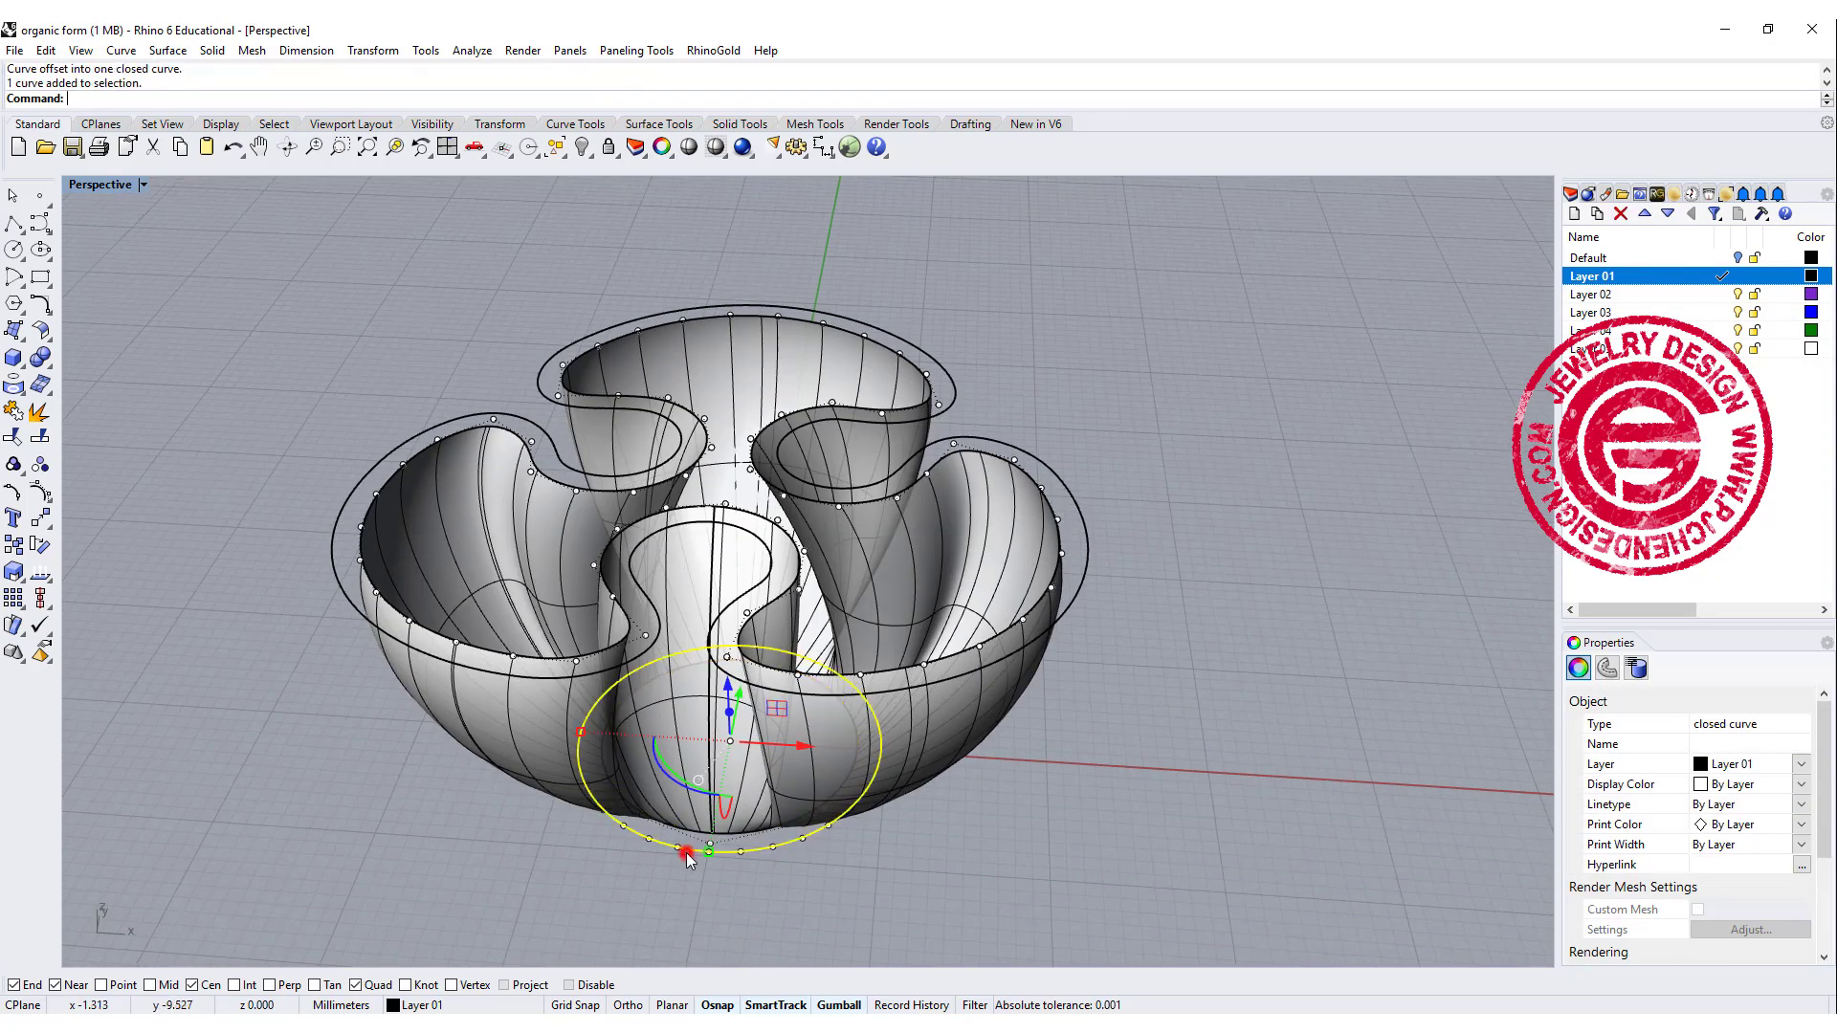
pyautogui.keyDown('shift'); pyautogui.click(403, 438); pyautogui.keyUp('shift')
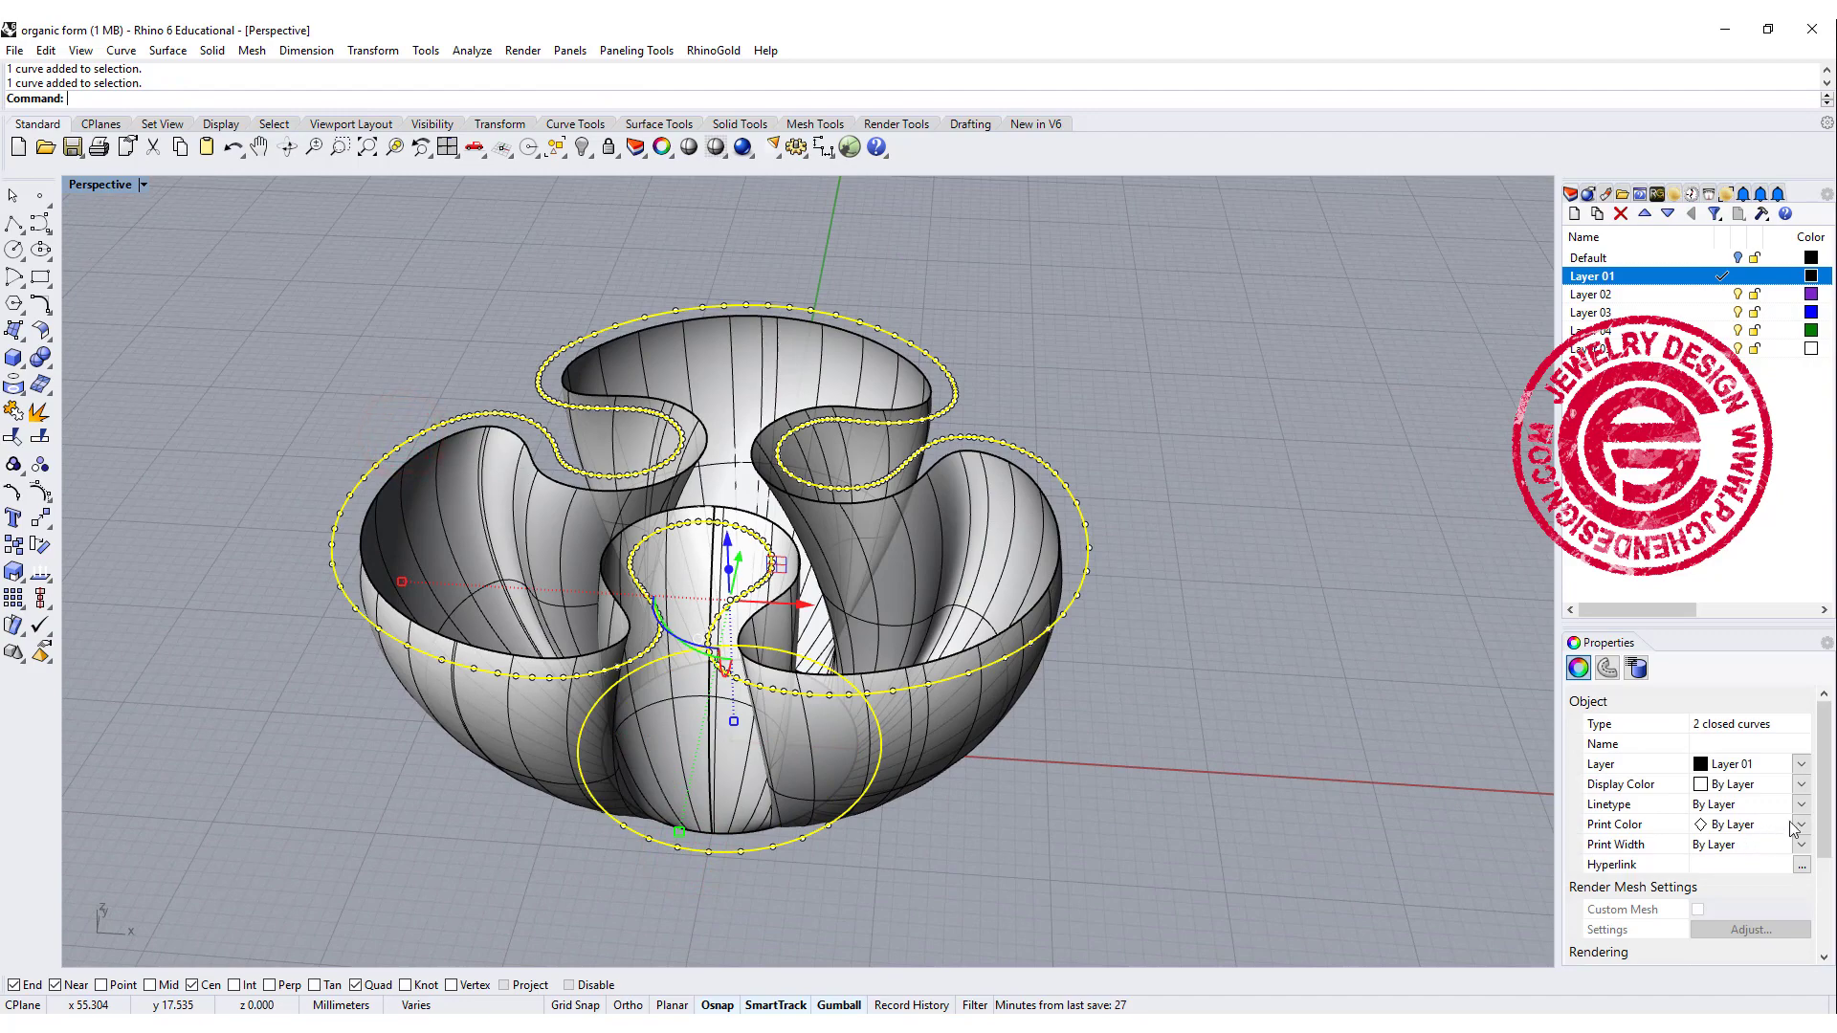
pyautogui.click(1801, 787)
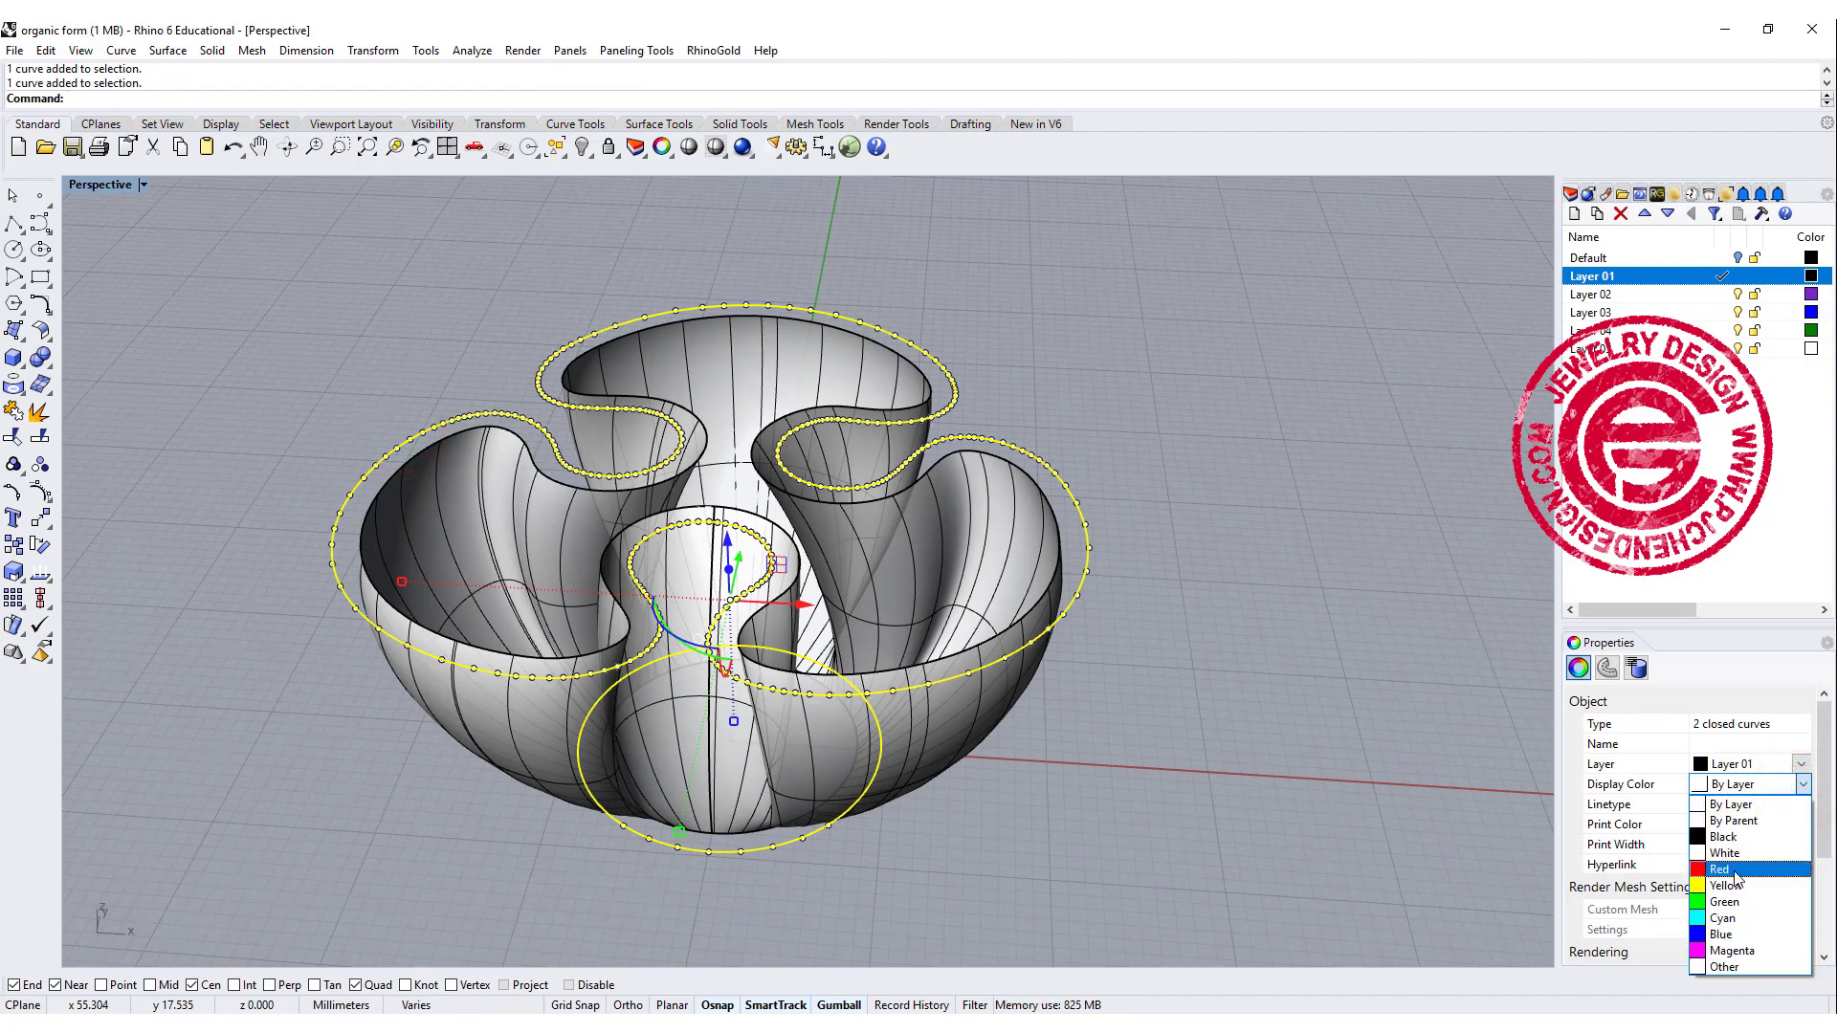
pyautogui.click(1733, 870)
pyautogui.click(1369, 750)
pyautogui.moveTo(1370, 750); pyautogui.dragTo(1022, 595, button='right')
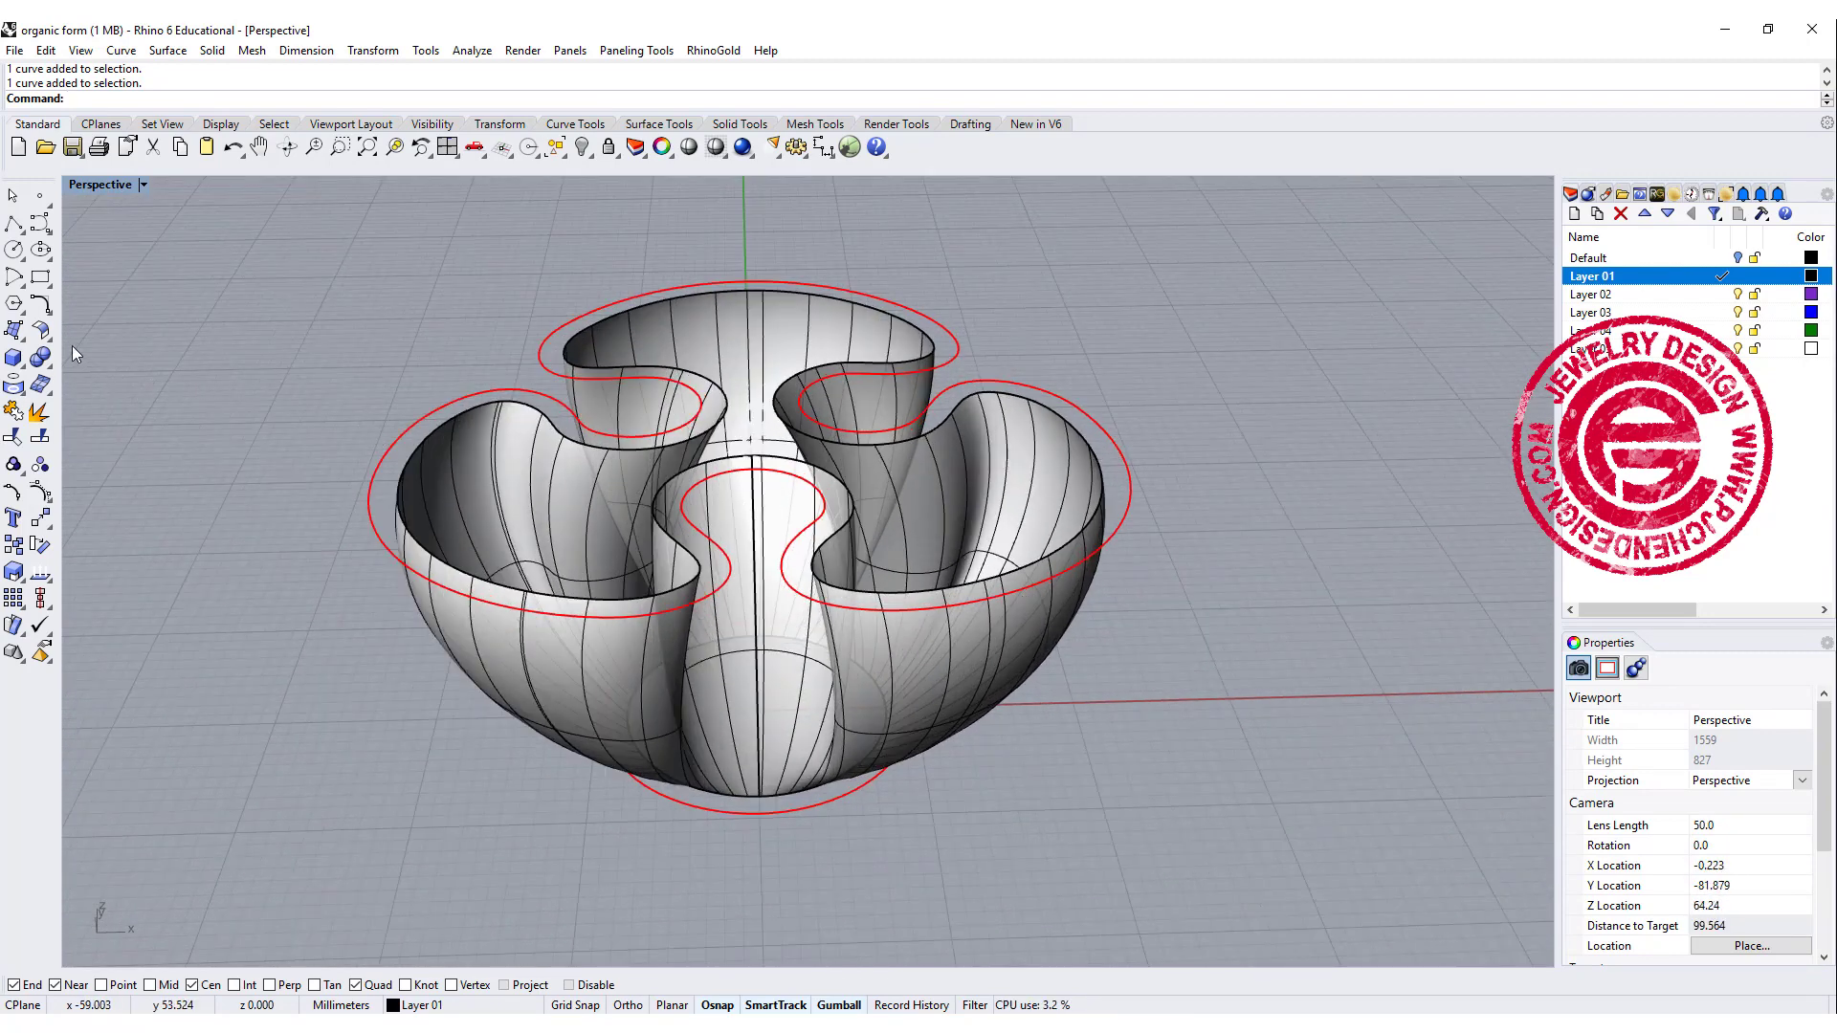
# Loft an outer surface between the red three-lobed outline and the red base circle, adjusting their seam points to align.
pyautogui.click(19, 333)
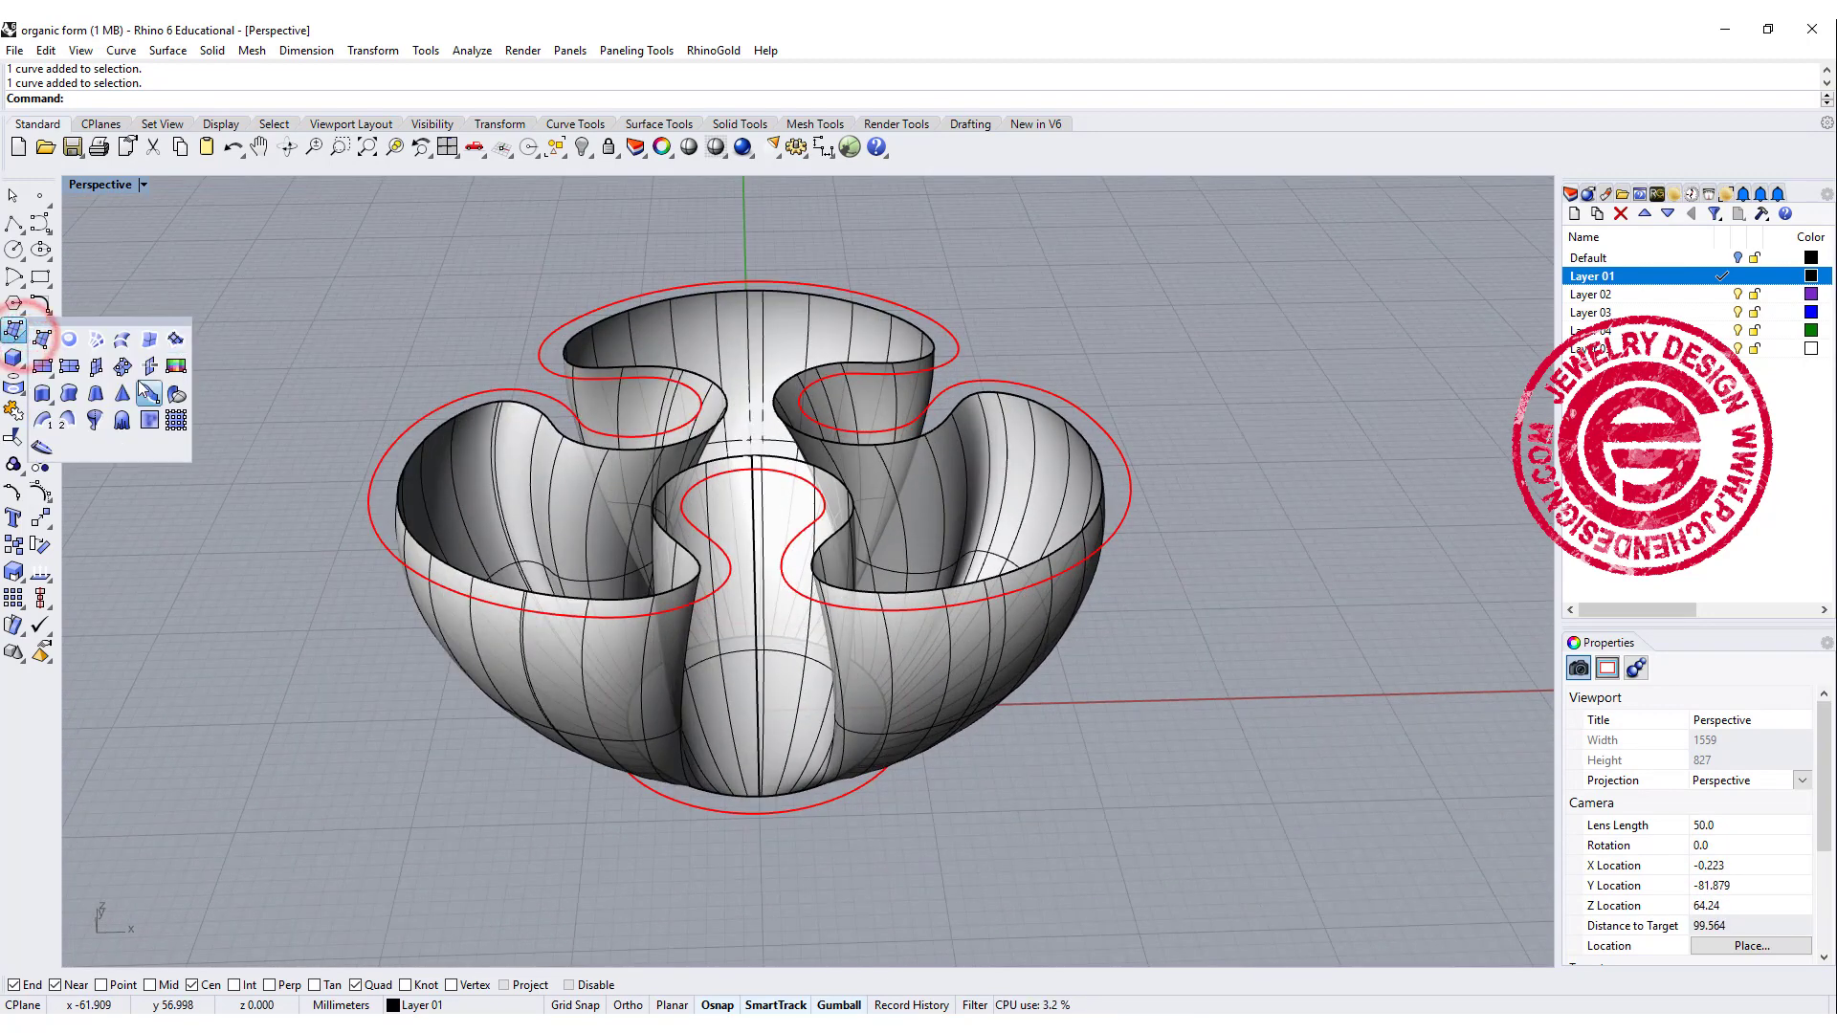
pyautogui.click(122, 340)
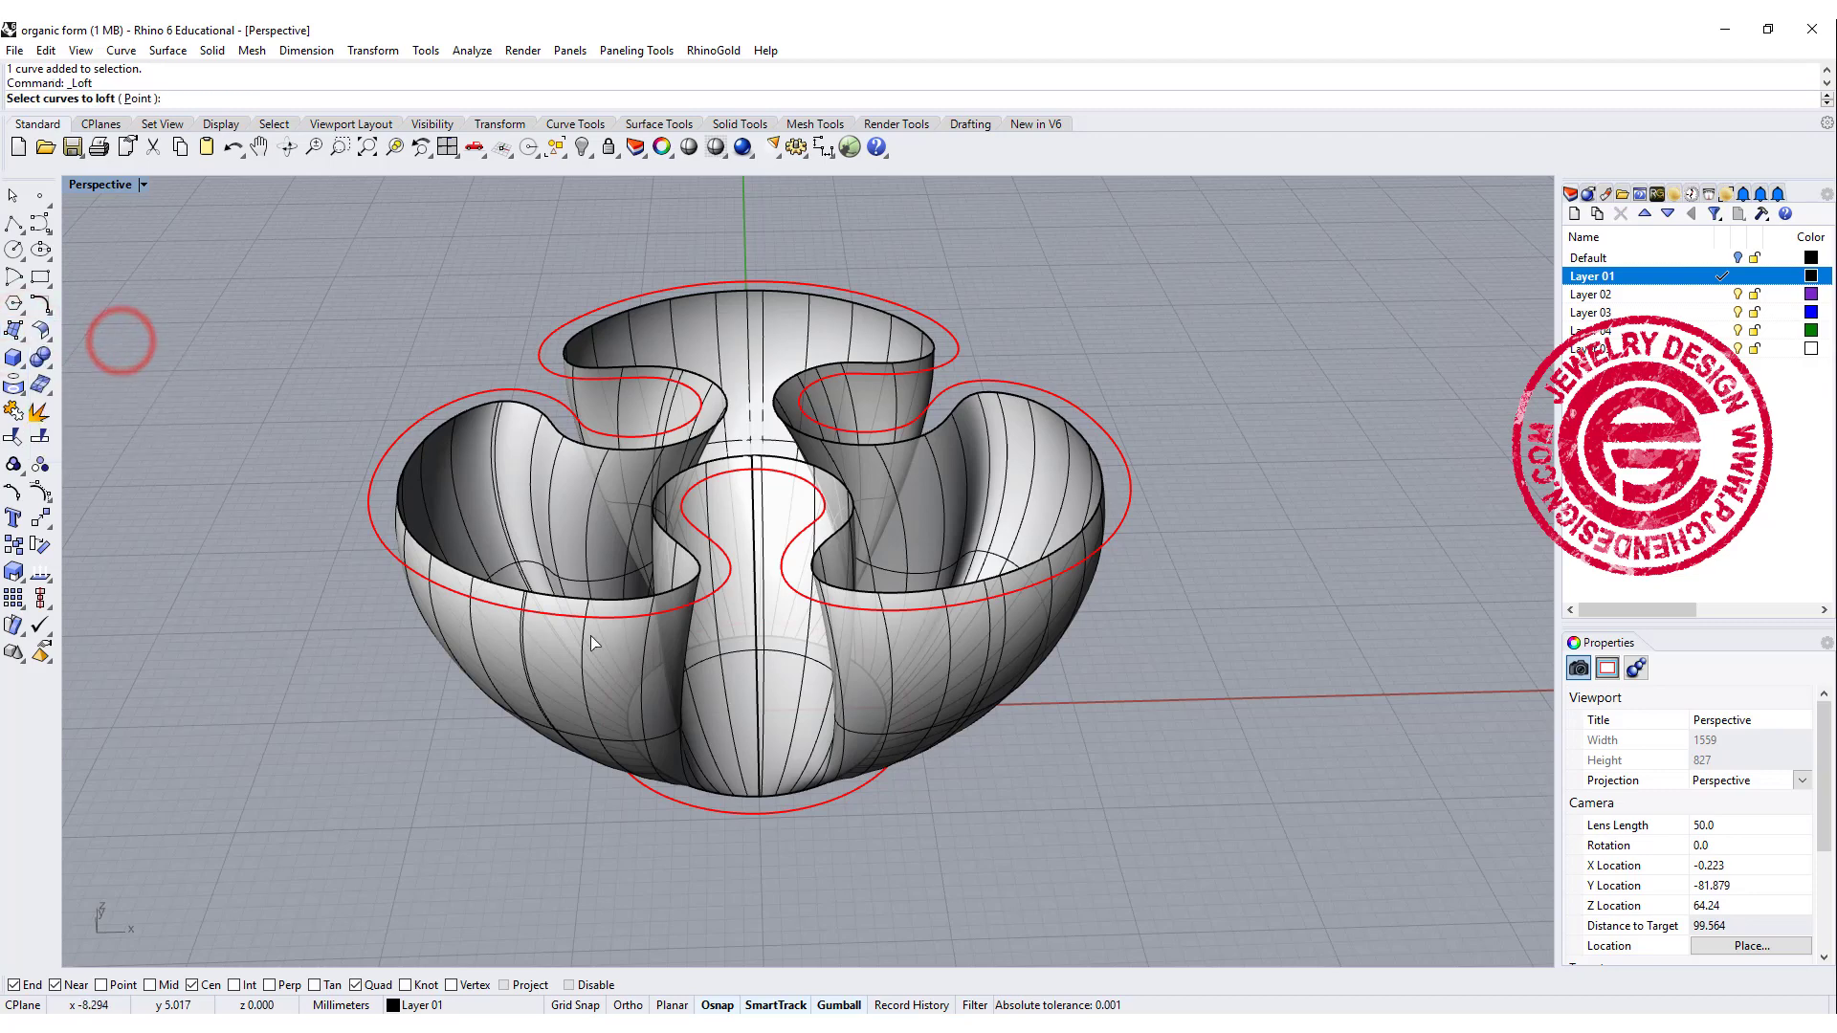
pyautogui.click(532, 610)
pyautogui.click(697, 808)
pyautogui.press('Return')
pyautogui.moveTo(702, 532); pyautogui.dragTo(753, 470)
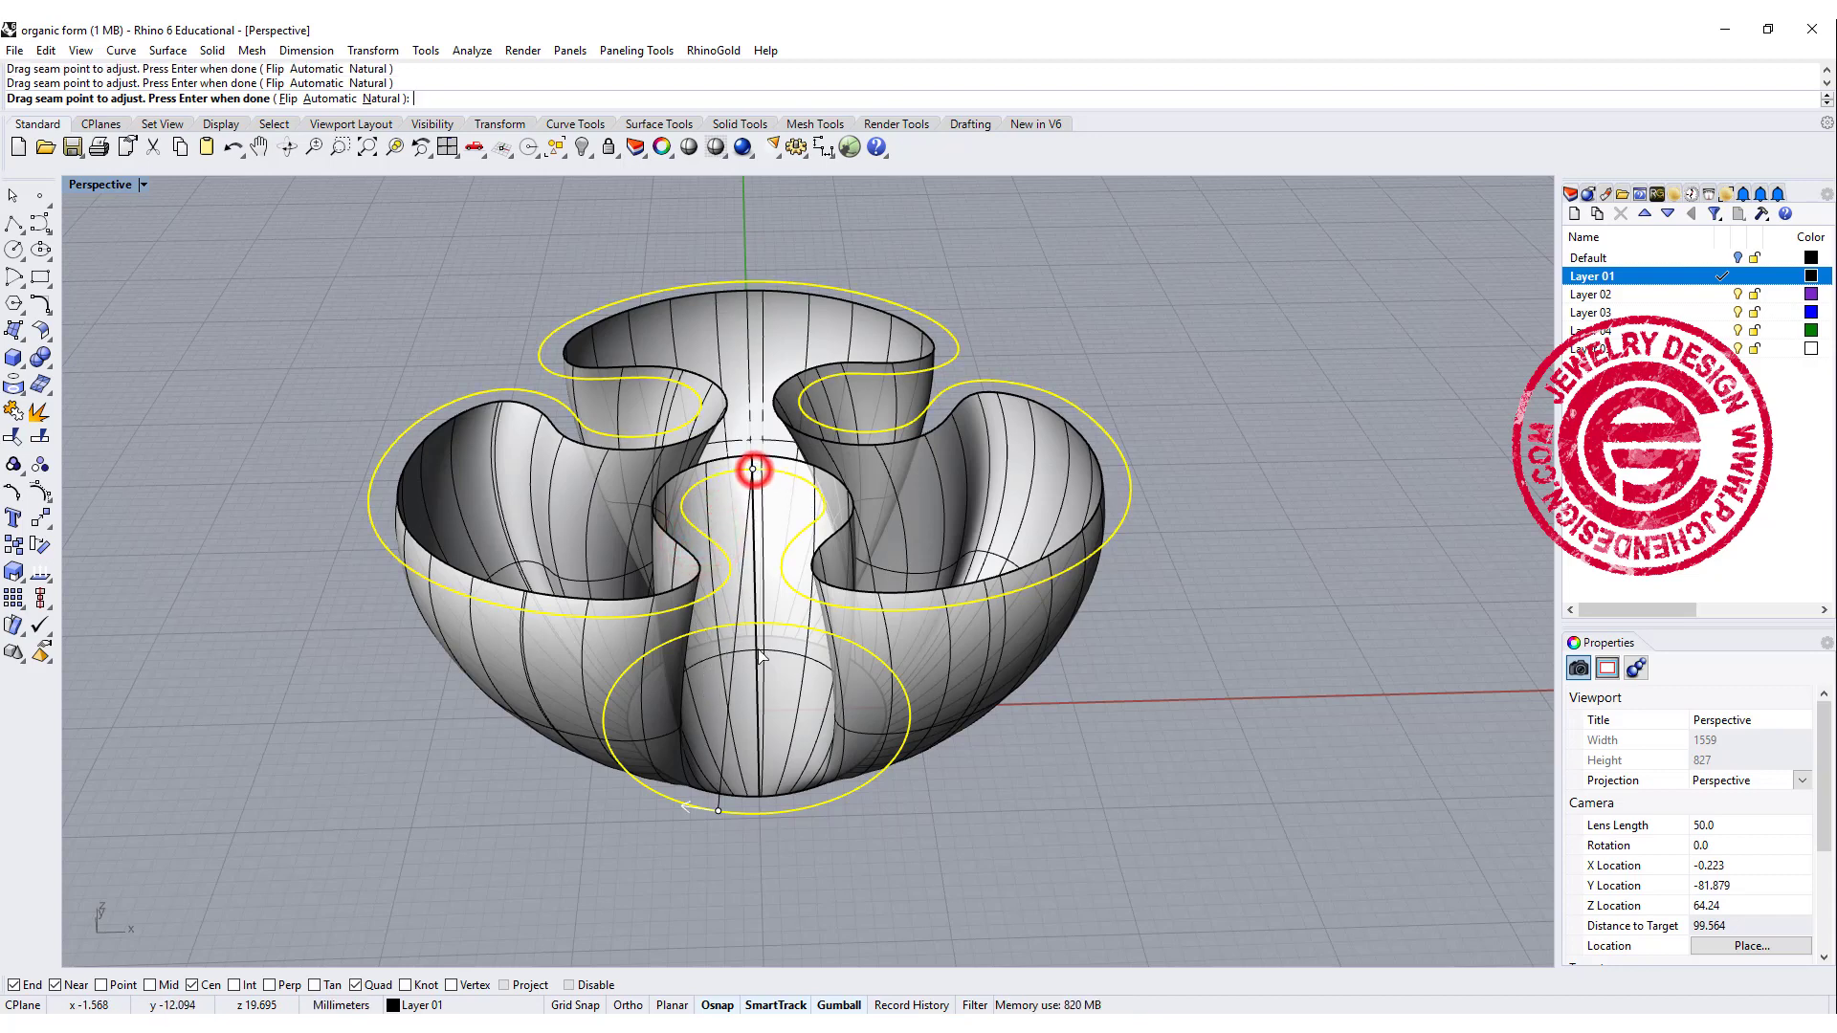
pyautogui.moveTo(720, 813); pyautogui.dragTo(723, 829)
pyautogui.click(720, 815)
pyautogui.moveTo(1086, 763); pyautogui.dragTo(1067, 722, button='right')
pyautogui.press('Return')
pyautogui.click(1295, 565)
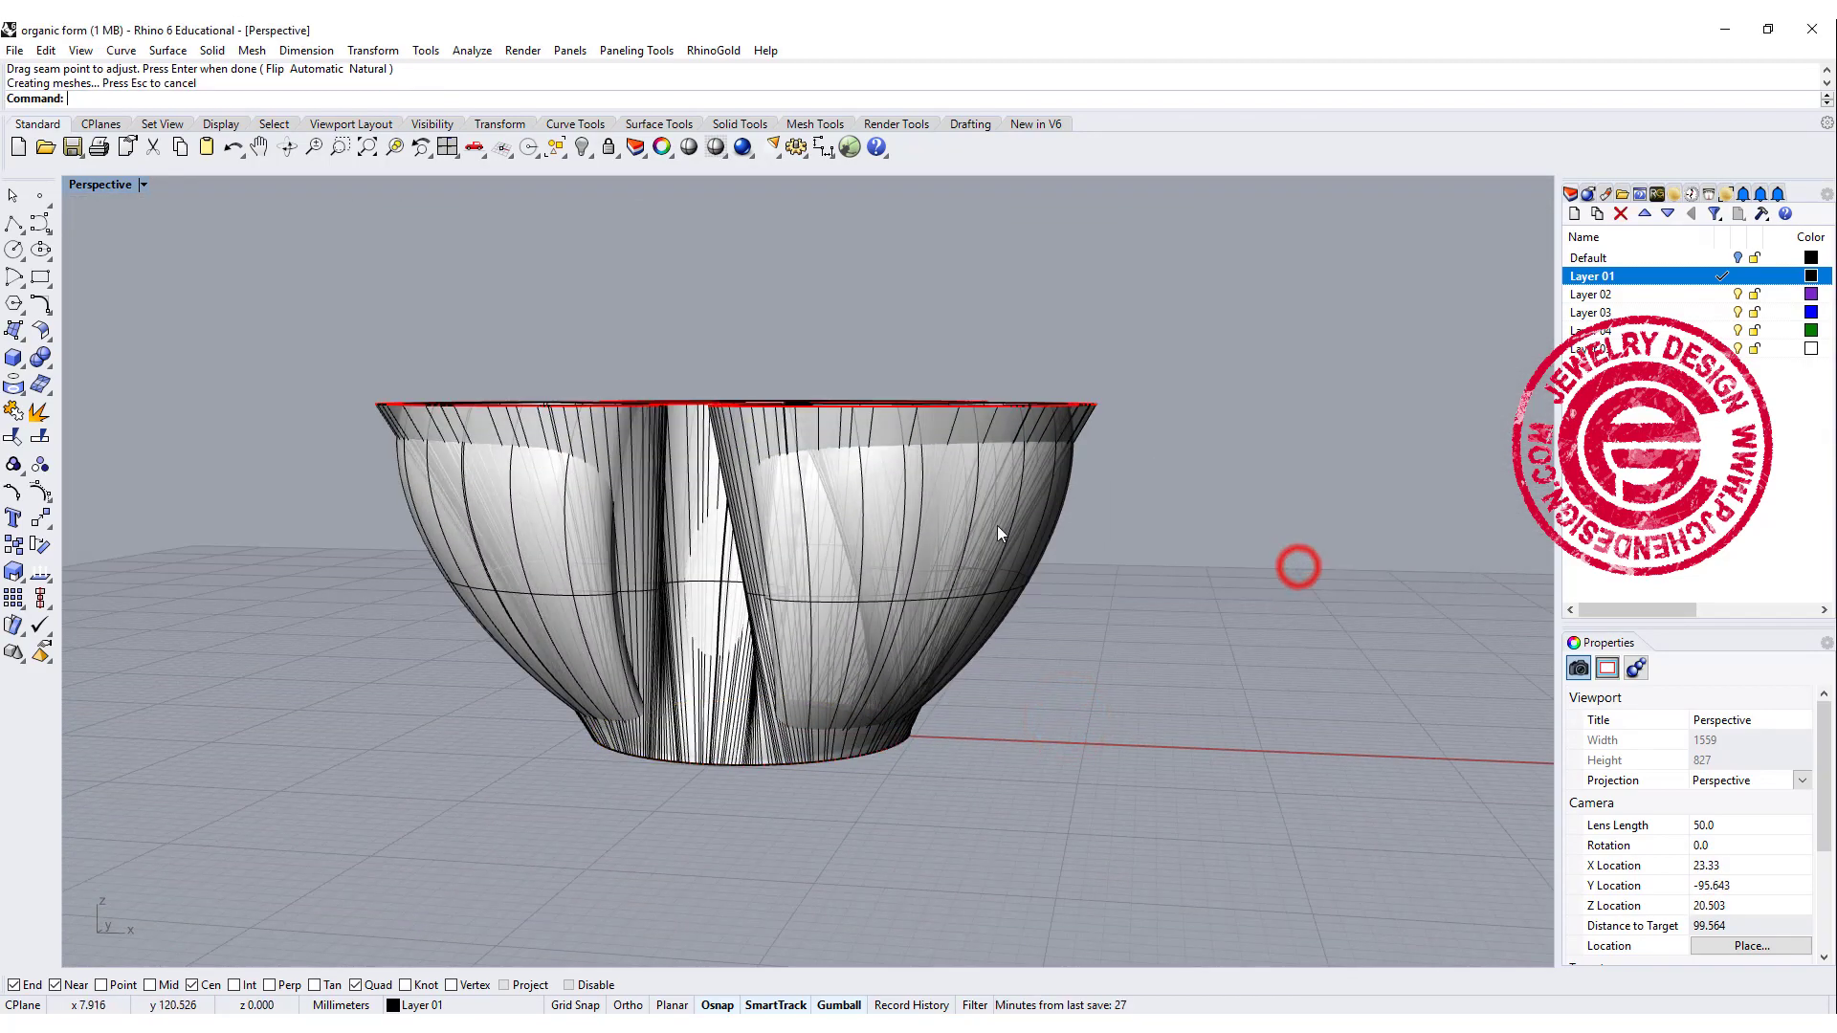
# Set the display color of the new outer lofted surface to Red.
pyautogui.click(1085, 426)
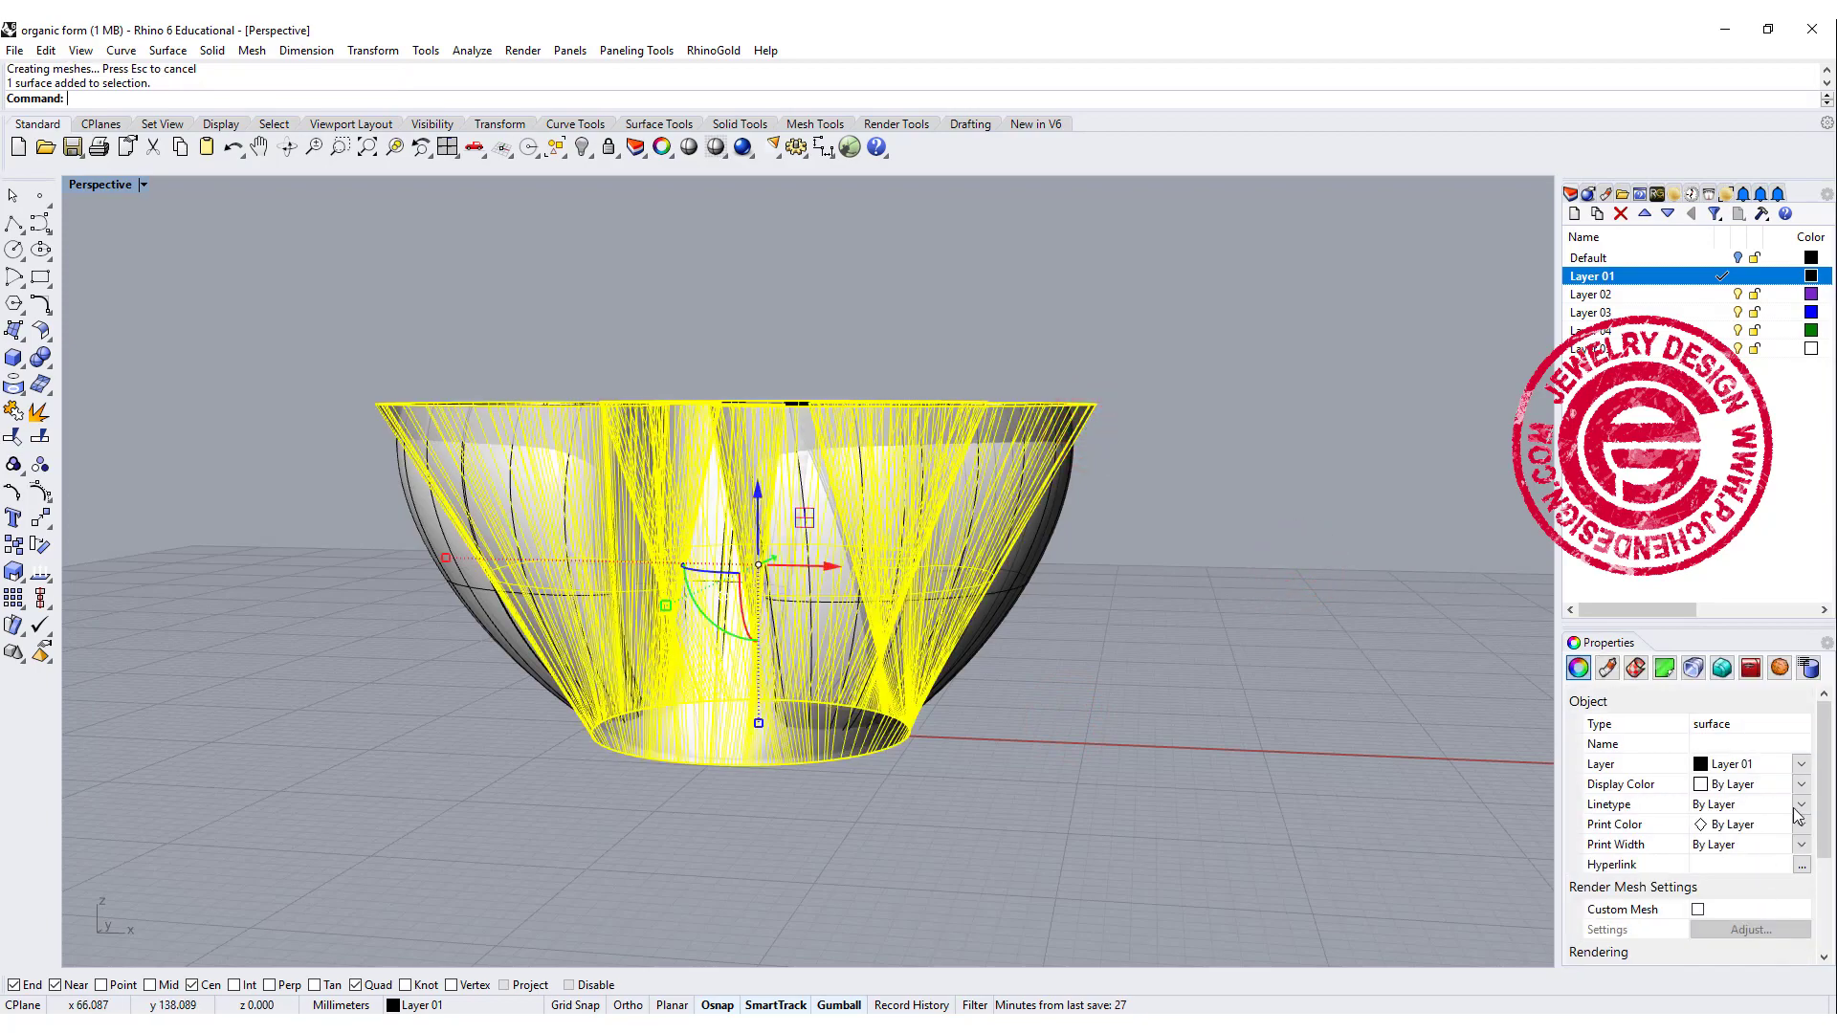
pyautogui.moveTo(1169, 656); pyautogui.dragTo(1137, 595, button='right')
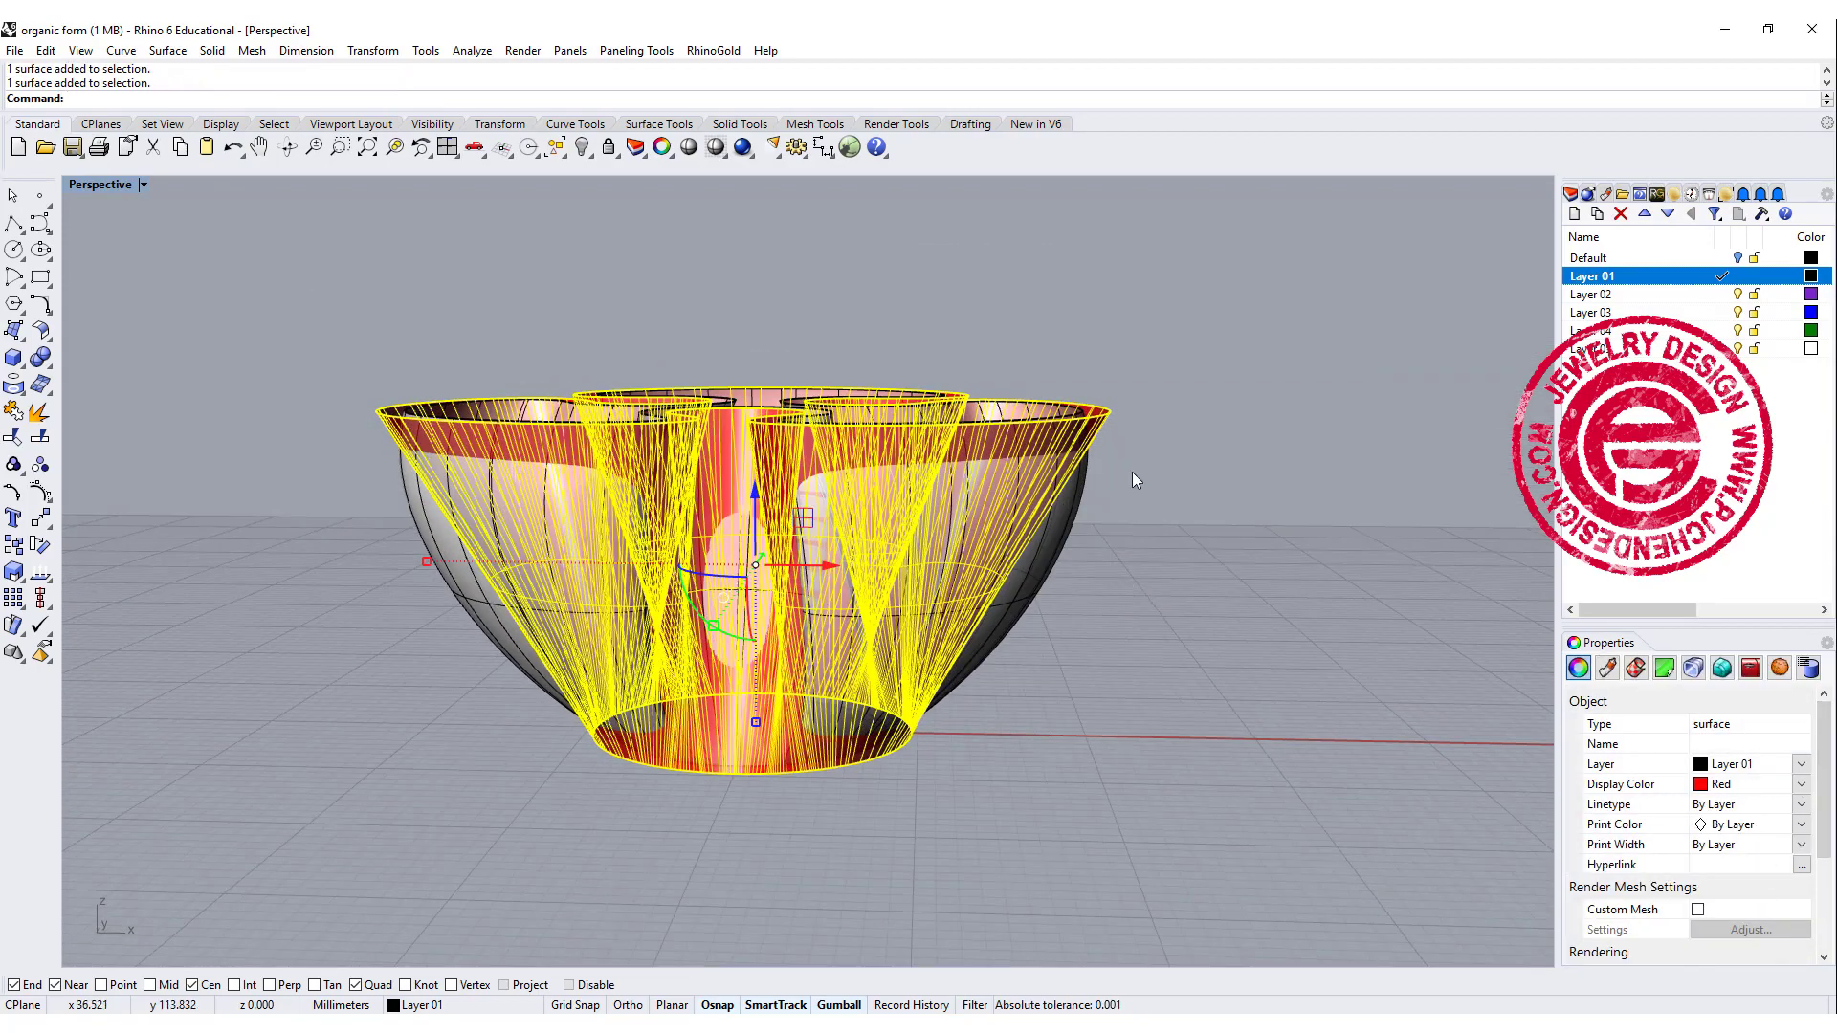
pyautogui.scroll(4, 1024, 442)
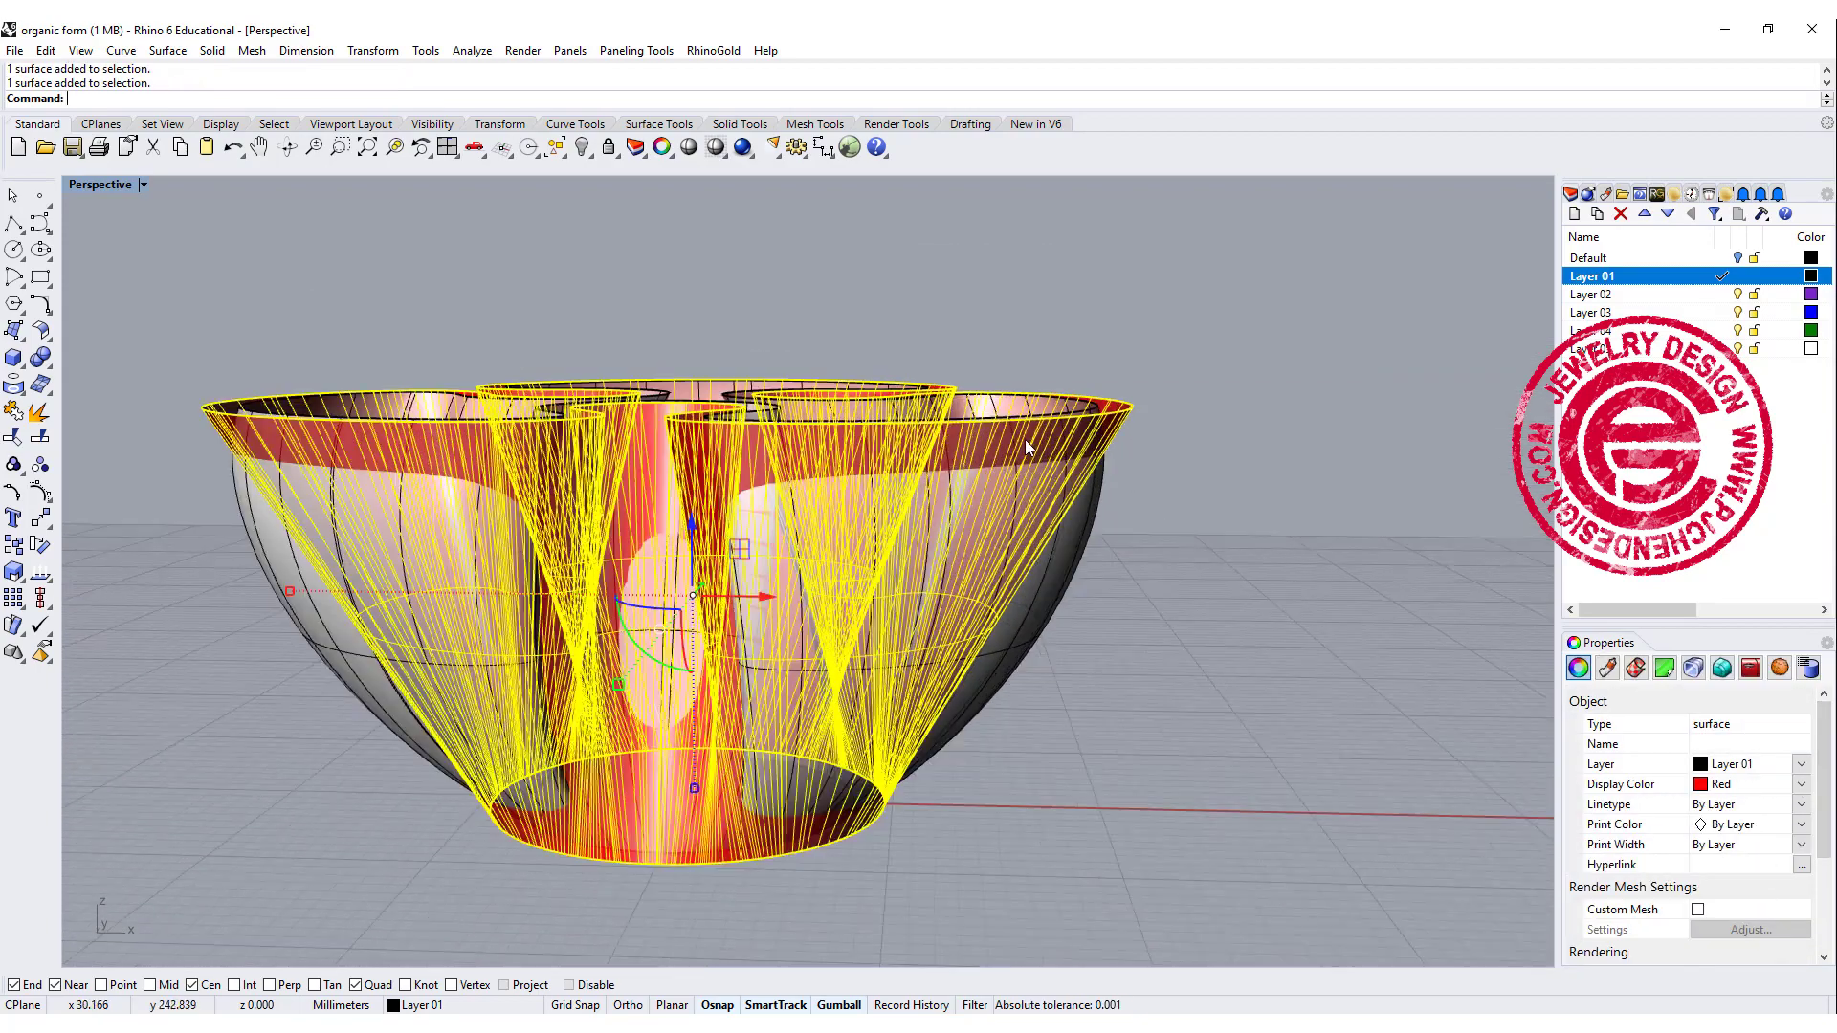
# Show the red surface's control points and scale its two middle rows outward to round the outer wall around the inner surface.
pyautogui.moveTo(1047, 448); pyautogui.dragTo(1242, 445, button='right')
pyautogui.scroll(2, 1186, 478)
pyautogui.scroll(-3, 1242, 452)
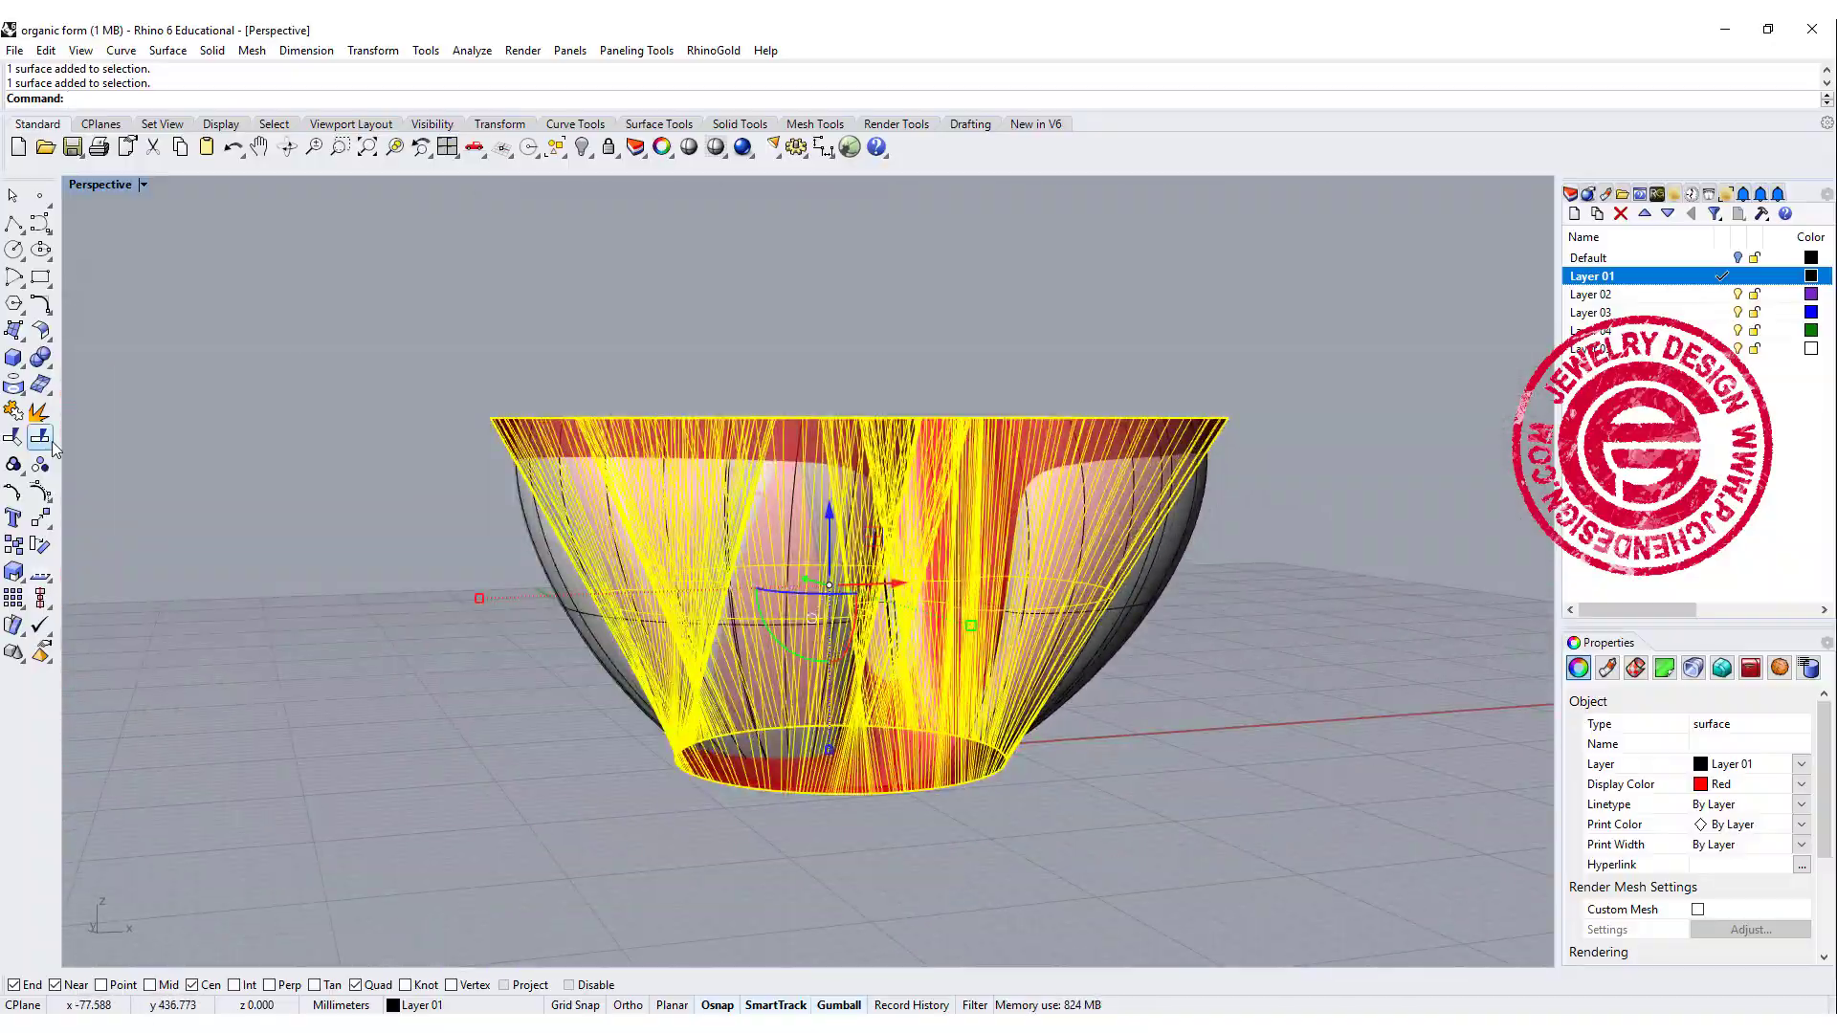
pyautogui.click(41, 492)
pyautogui.moveTo(361, 507); pyautogui.dragTo(1450, 697)
pyautogui.moveTo(1232, 554); pyautogui.dragTo(789, 633, button='right')
pyautogui.scroll(4, 788, 634)
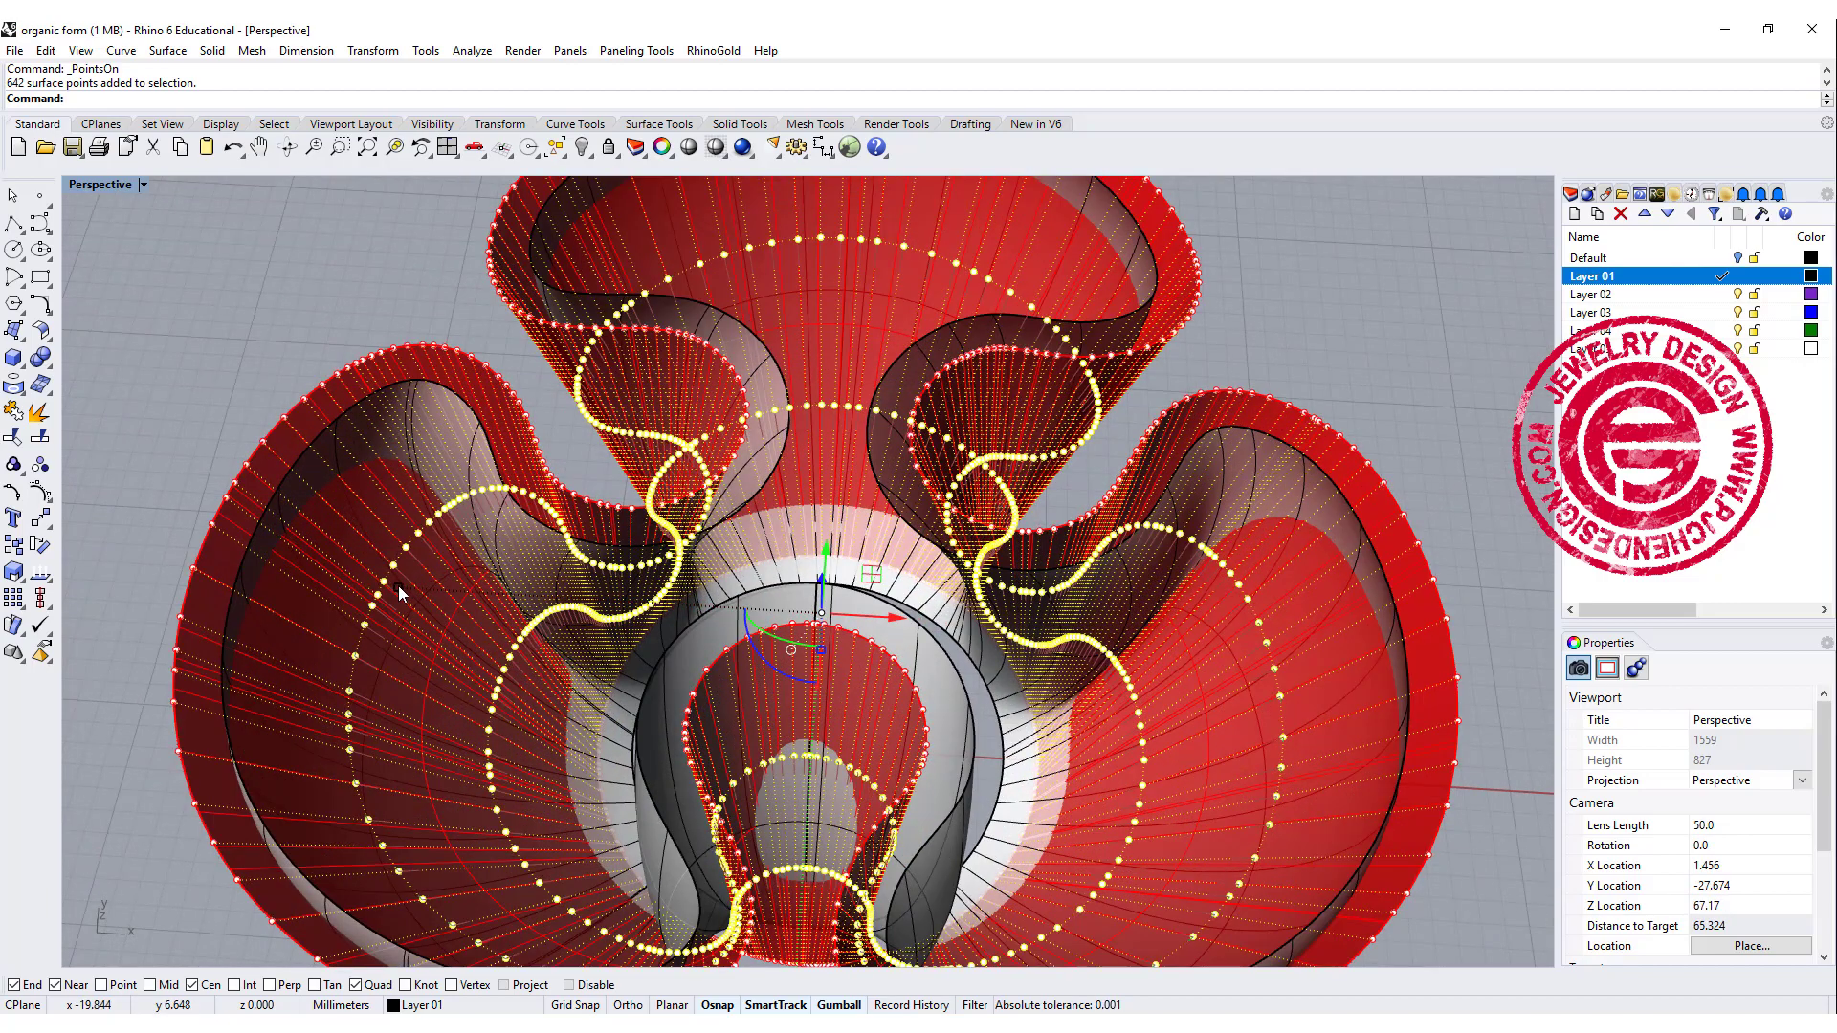
pyautogui.moveTo(398, 584); pyautogui.dragTo(283, 581)
# Examine the rounded outer surface around the base opening and in the folds for even clearance from the inner surface.
pyautogui.scroll(-6, 1282, 372)
pyautogui.moveTo(1337, 340); pyautogui.dragTo(1279, 491, button='right')
pyautogui.scroll(10, 1066, 651)
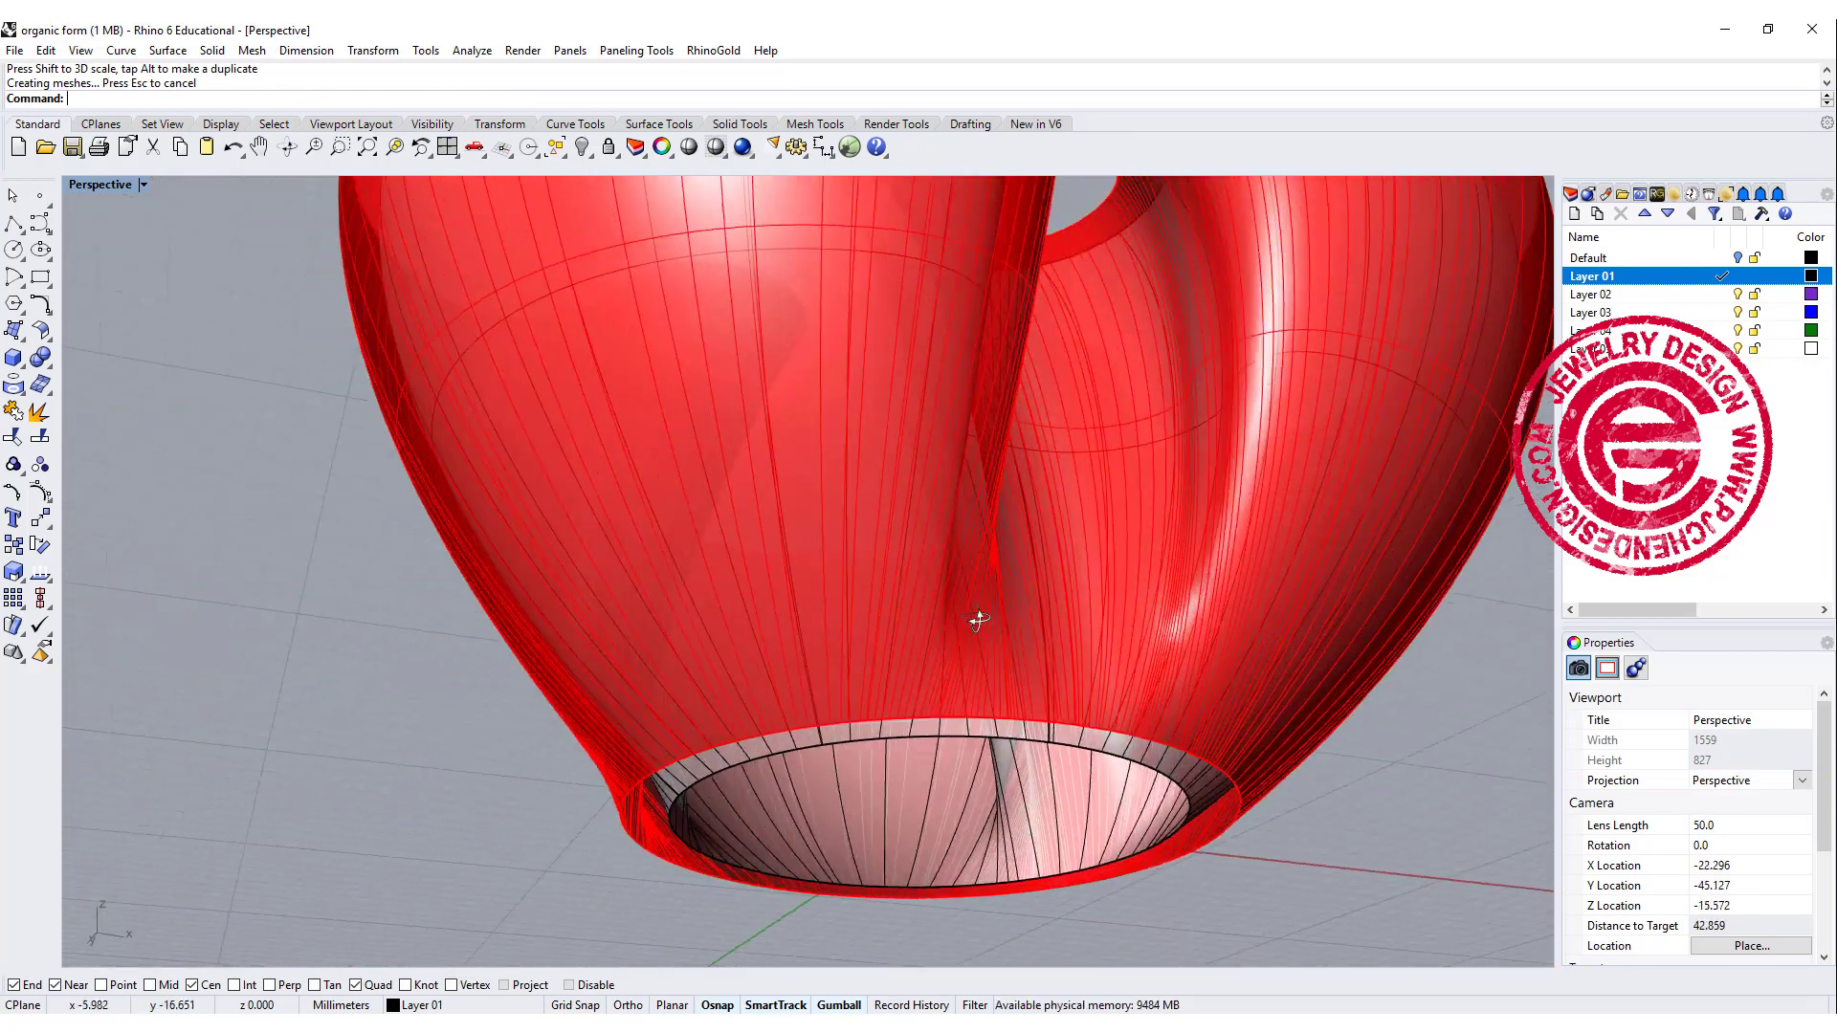
pyautogui.moveTo(934, 565); pyautogui.dragTo(1076, 660, button='right')
pyautogui.scroll(-6, 1078, 659)
pyautogui.keyDown('shift'); pyautogui.moveTo(1127, 441); pyautogui.dragTo(935, 499, button='right'); pyautogui.keyUp('shift')
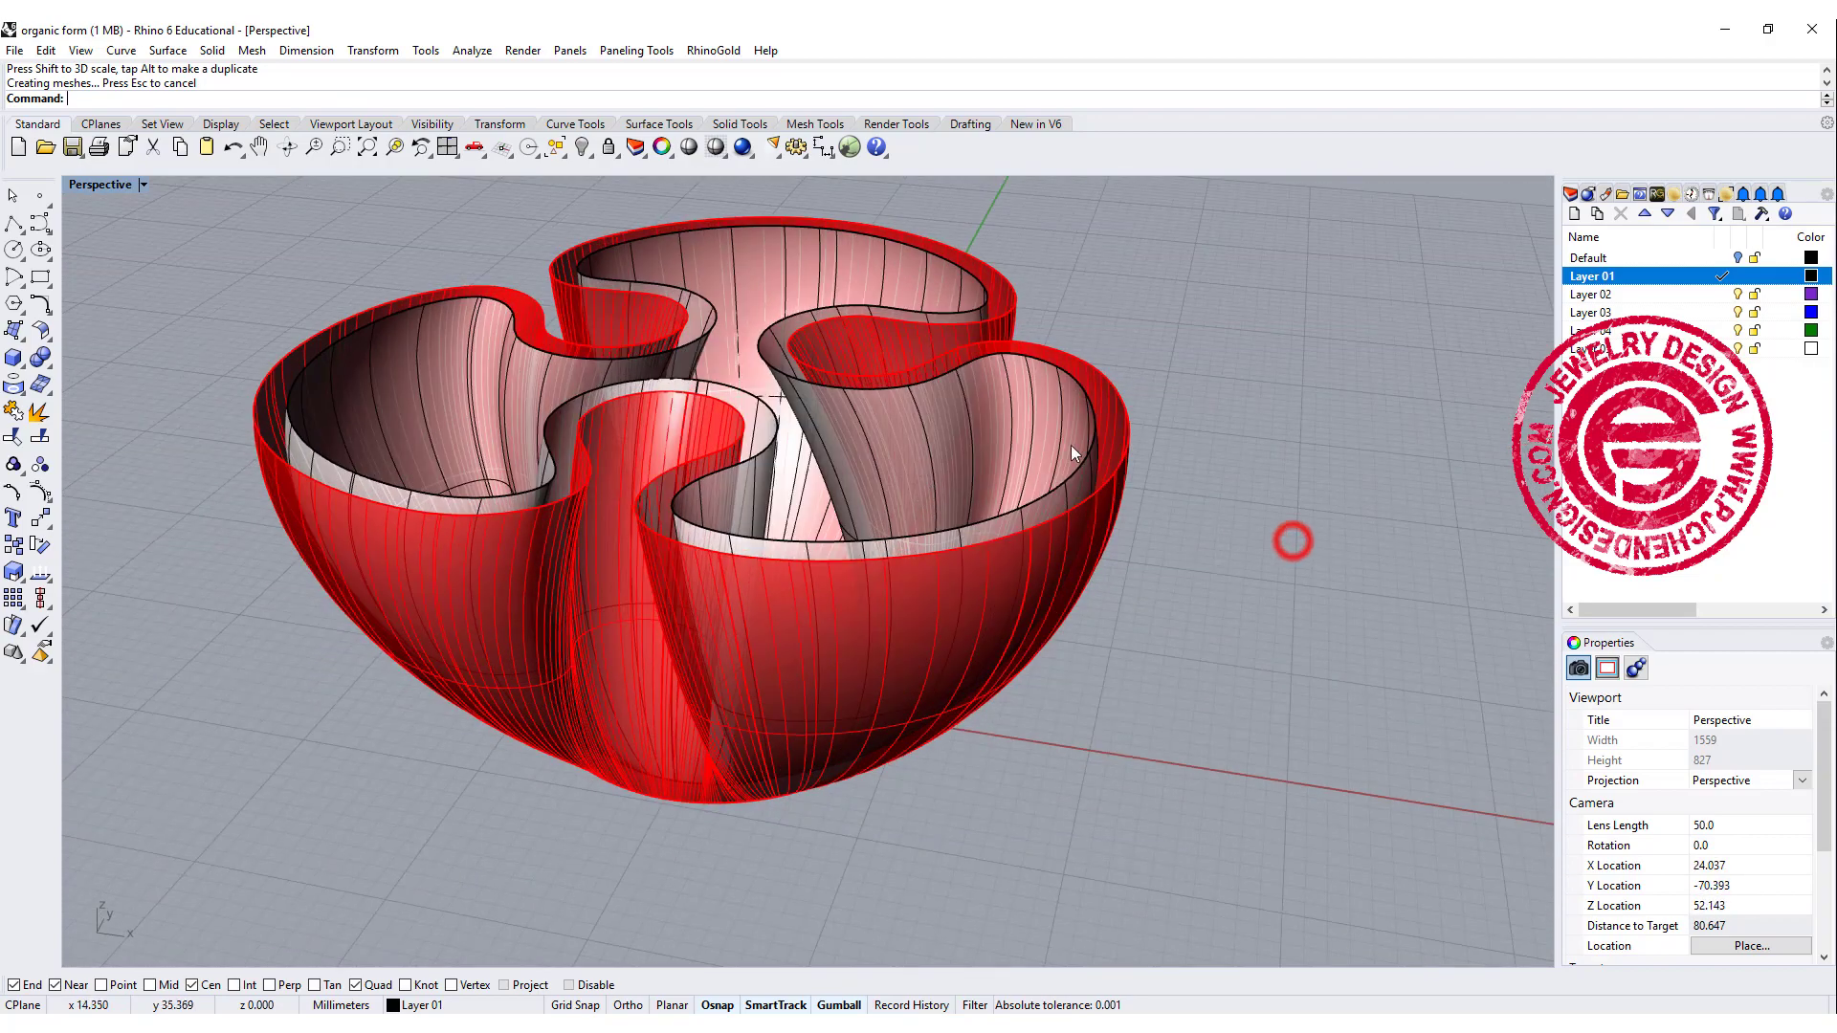
pyautogui.moveTo(1070, 446); pyautogui.dragTo(1127, 653, button='right')
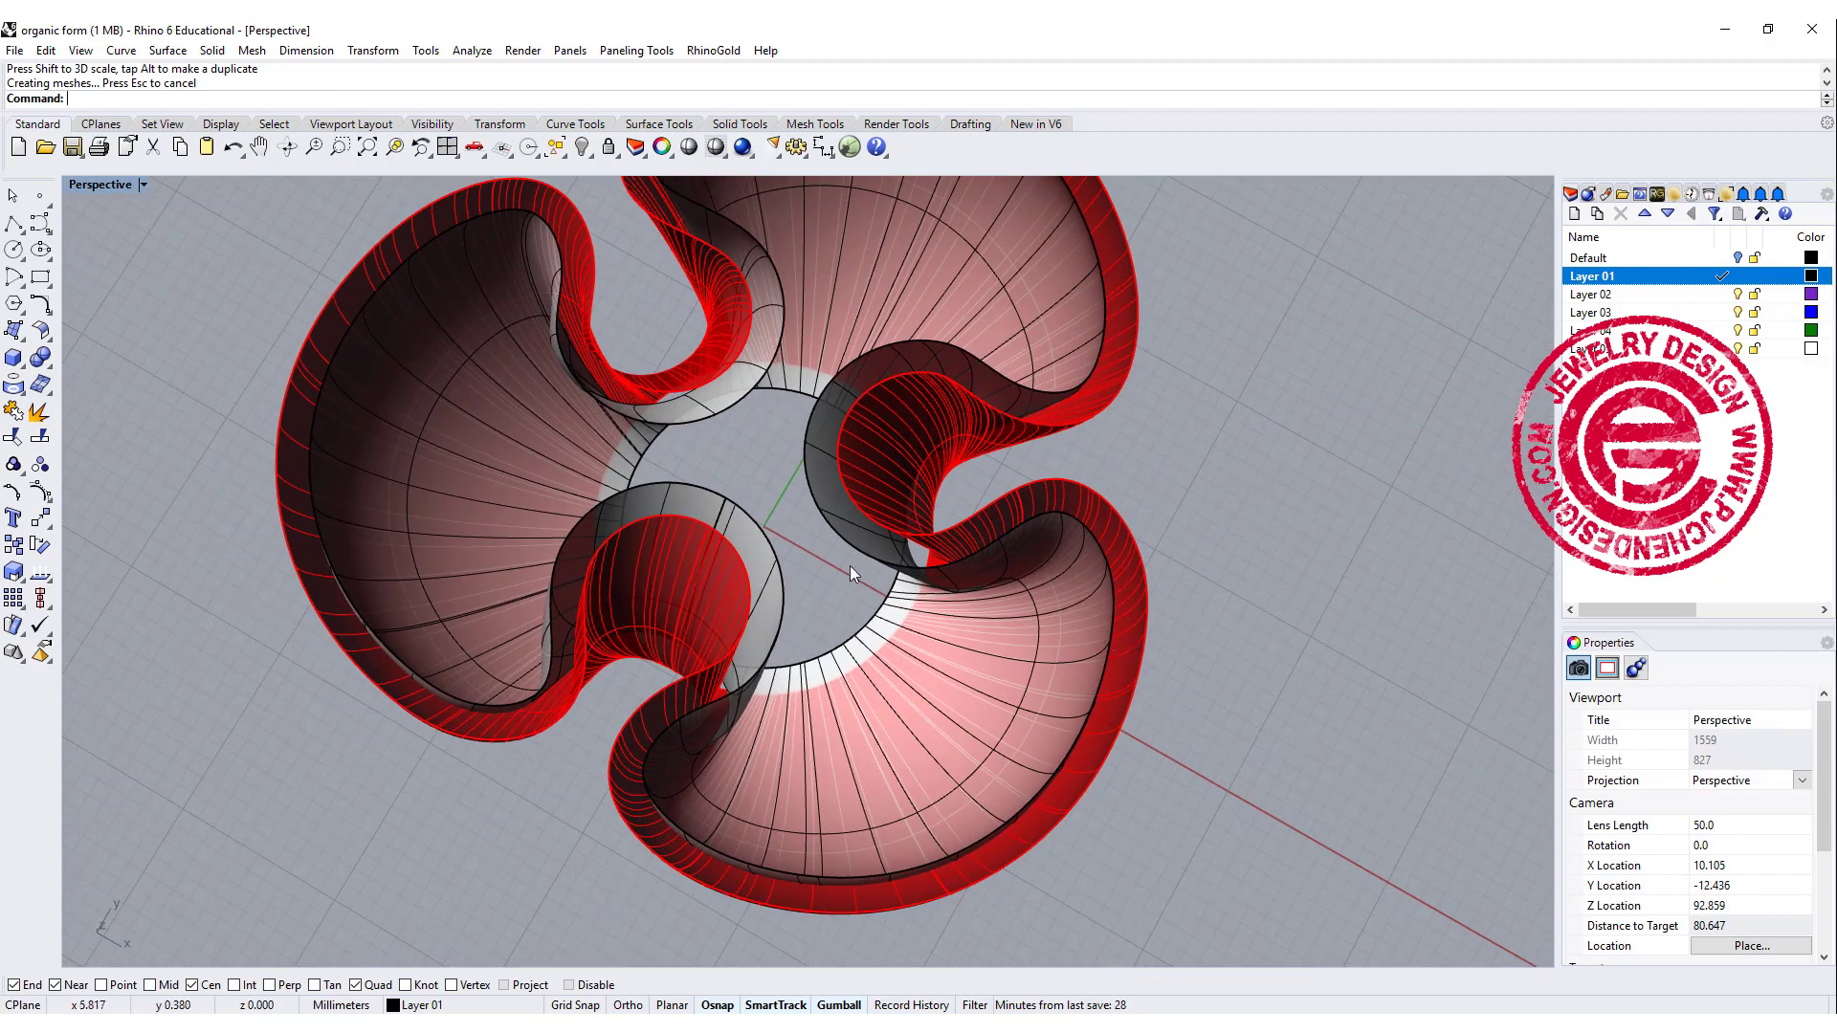
pyautogui.moveTo(937, 566); pyautogui.dragTo(1100, 868, button='right')
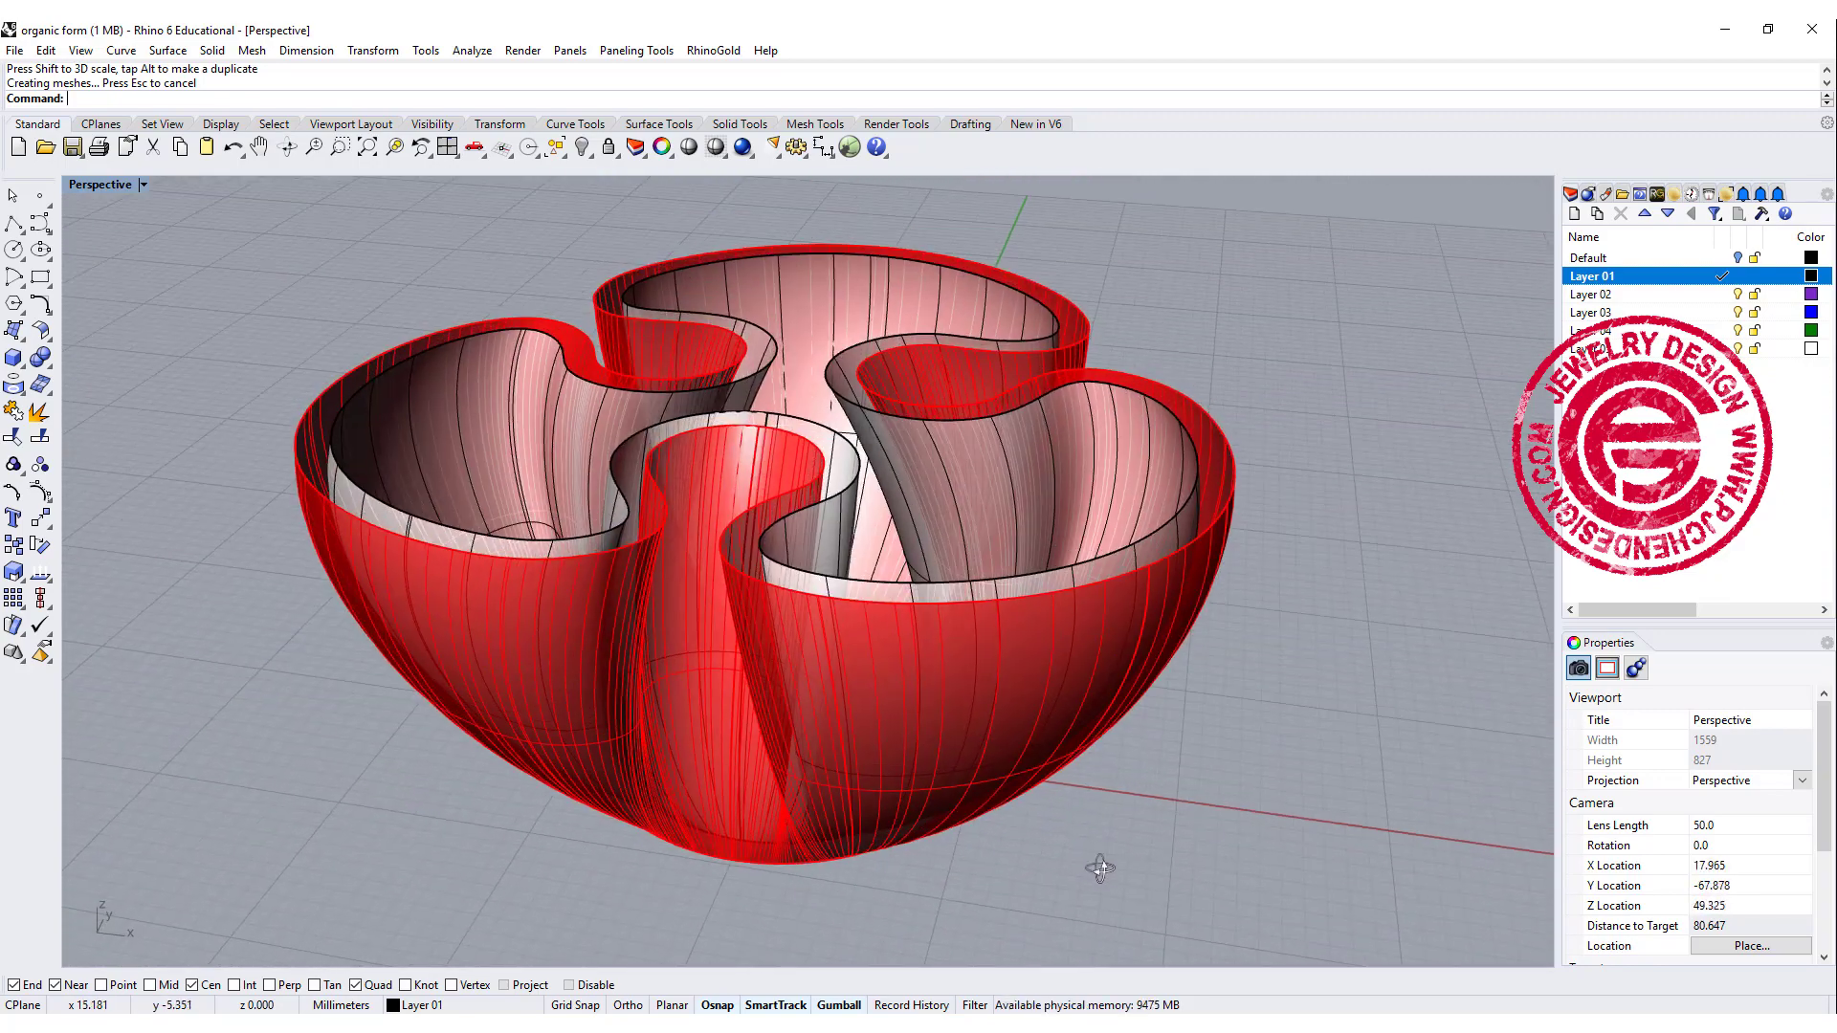
# Start a Blend Surface between the upper rim edges of the inner and outer surfaces, accepting the default seam points.
pyautogui.click(39, 332)
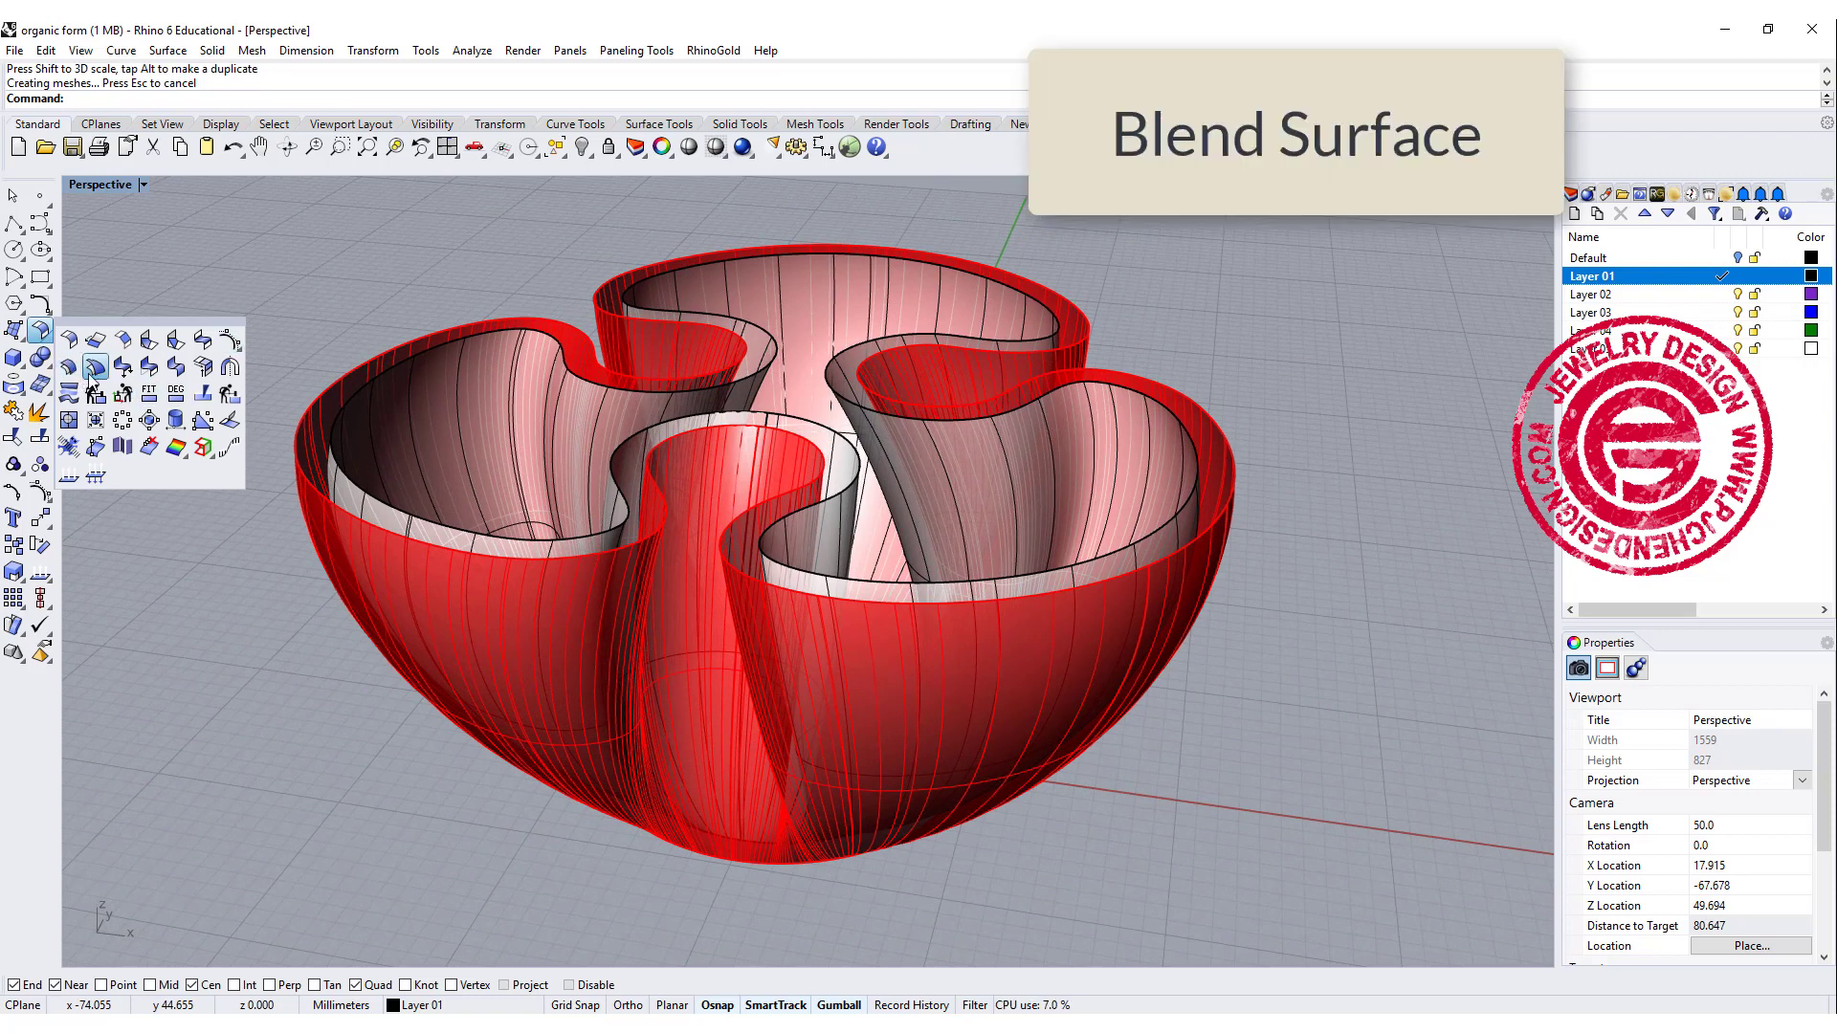
pyautogui.click(202, 340)
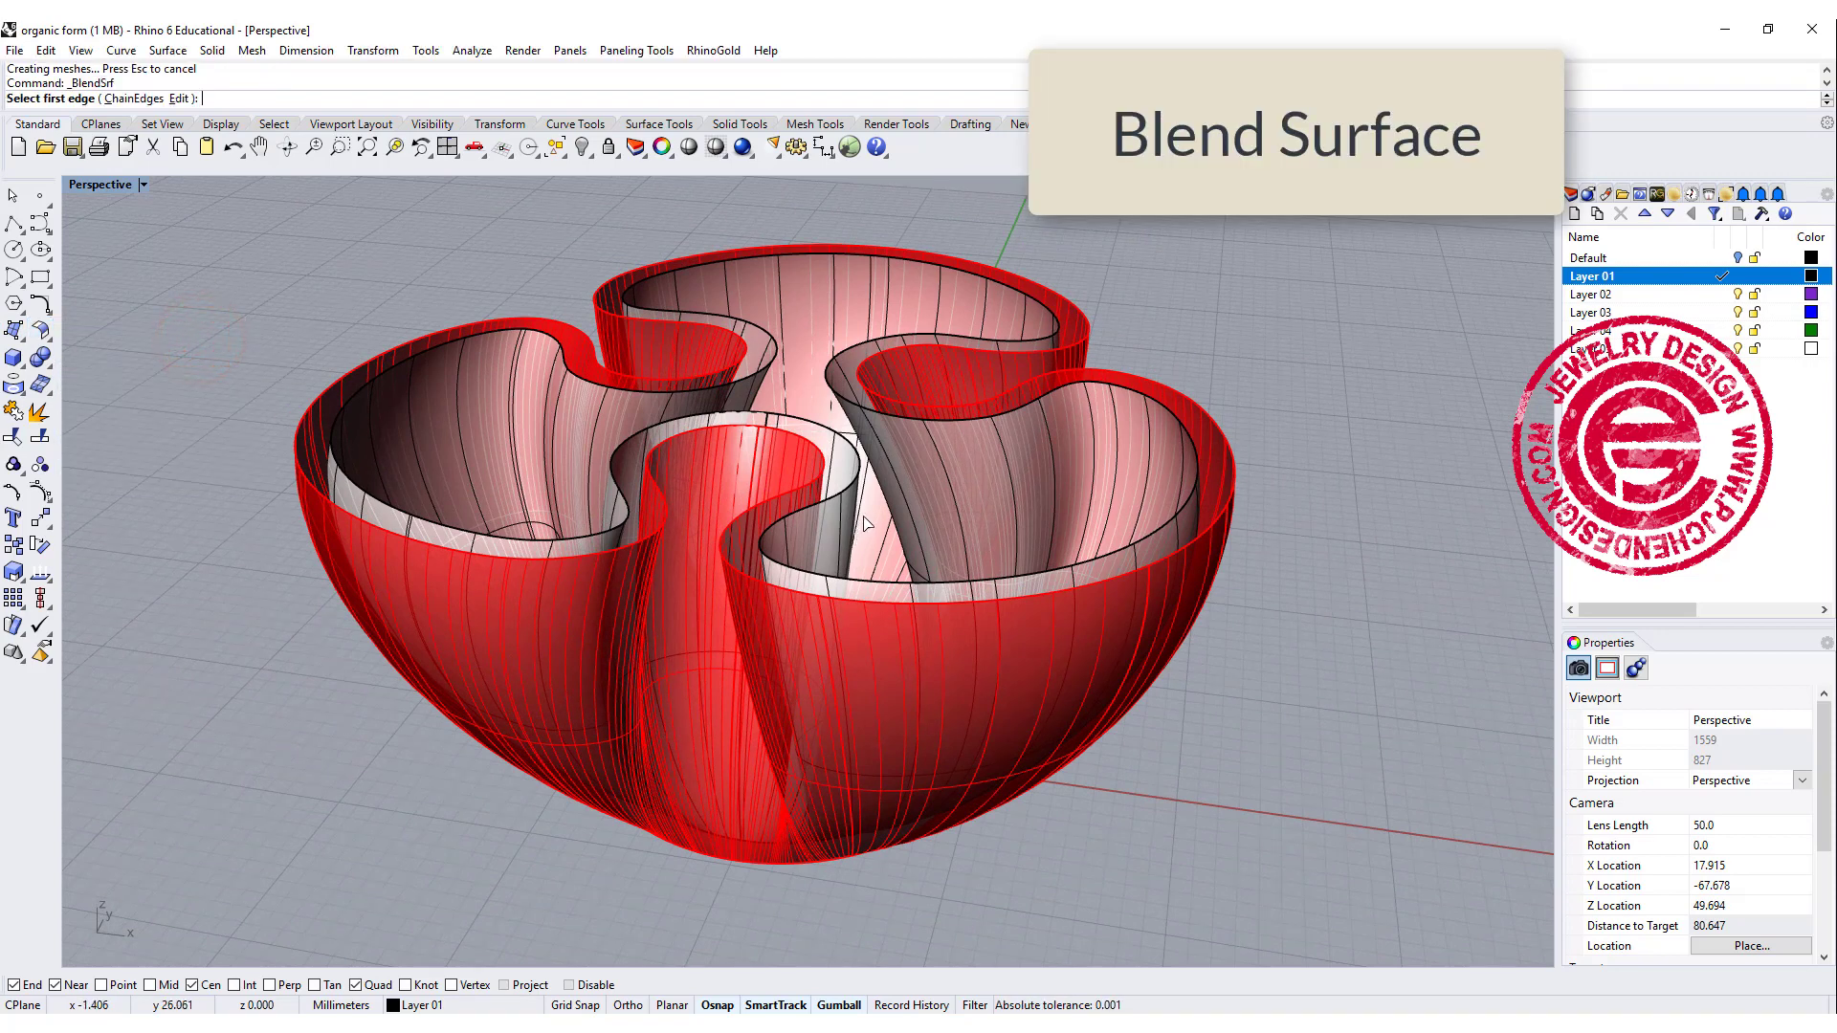
pyautogui.click(1001, 578)
pyautogui.click(995, 597)
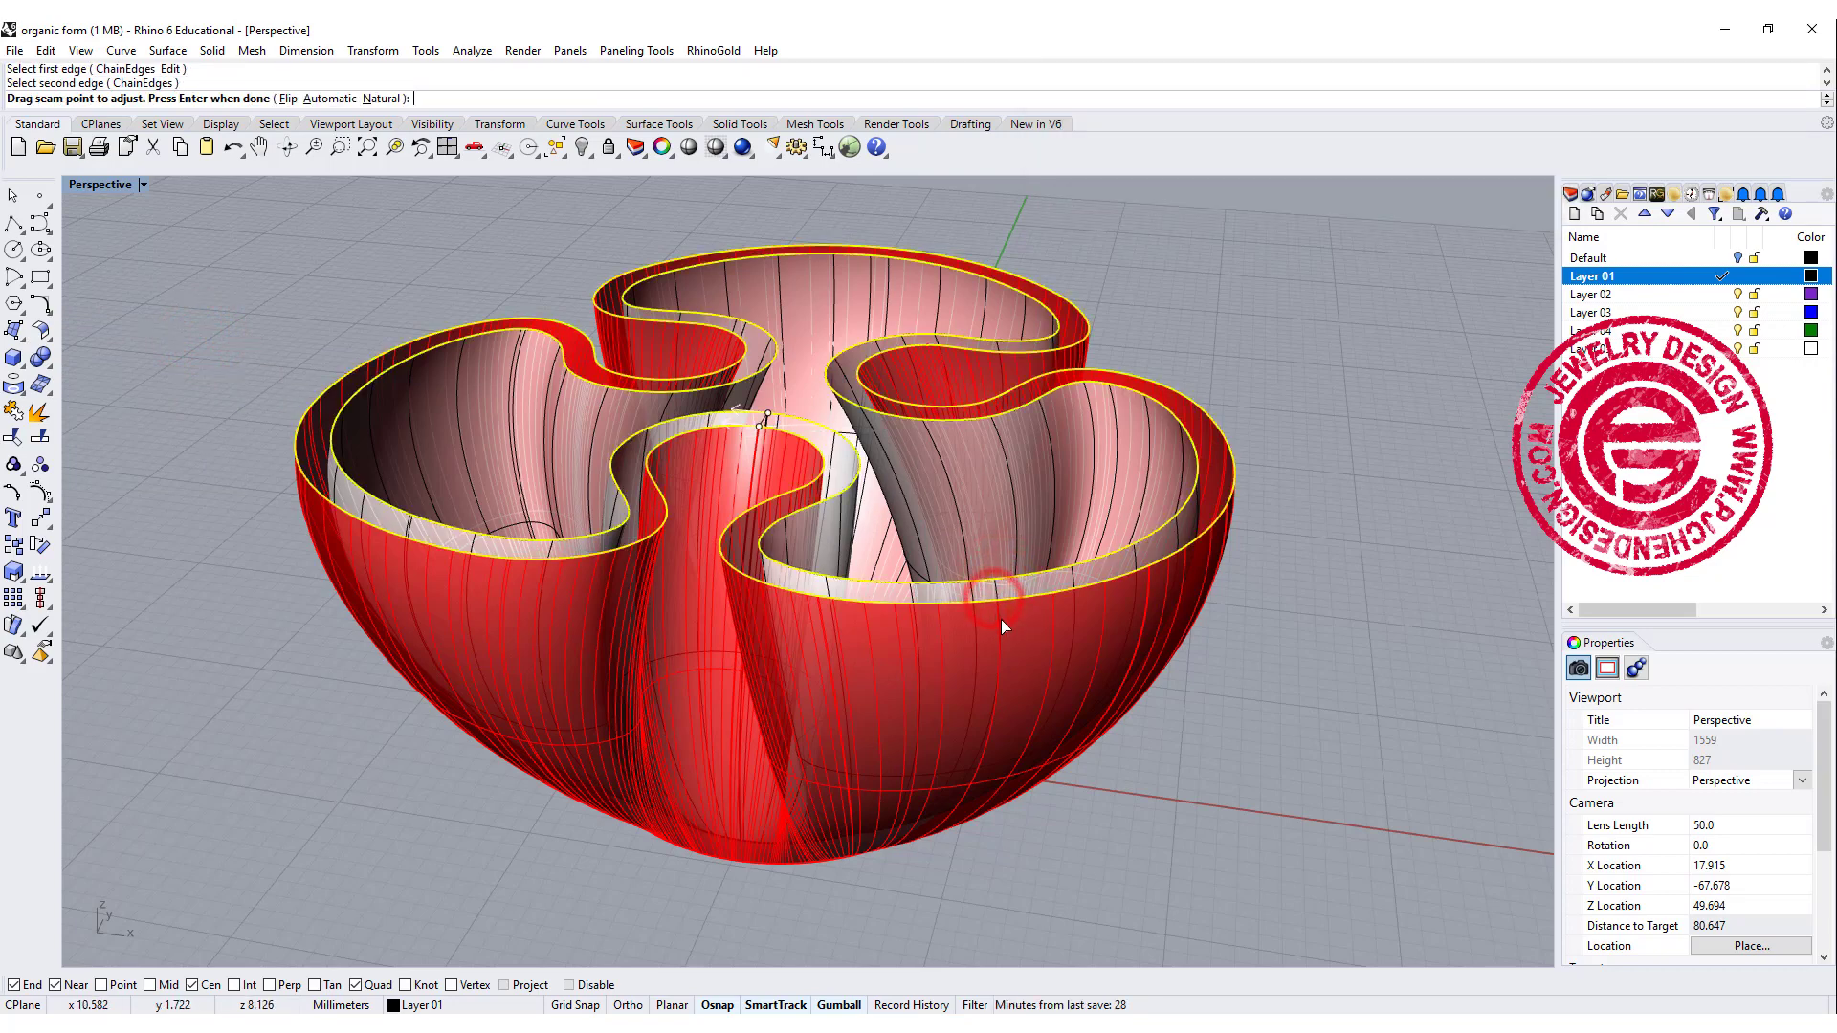
pyautogui.press('Return')
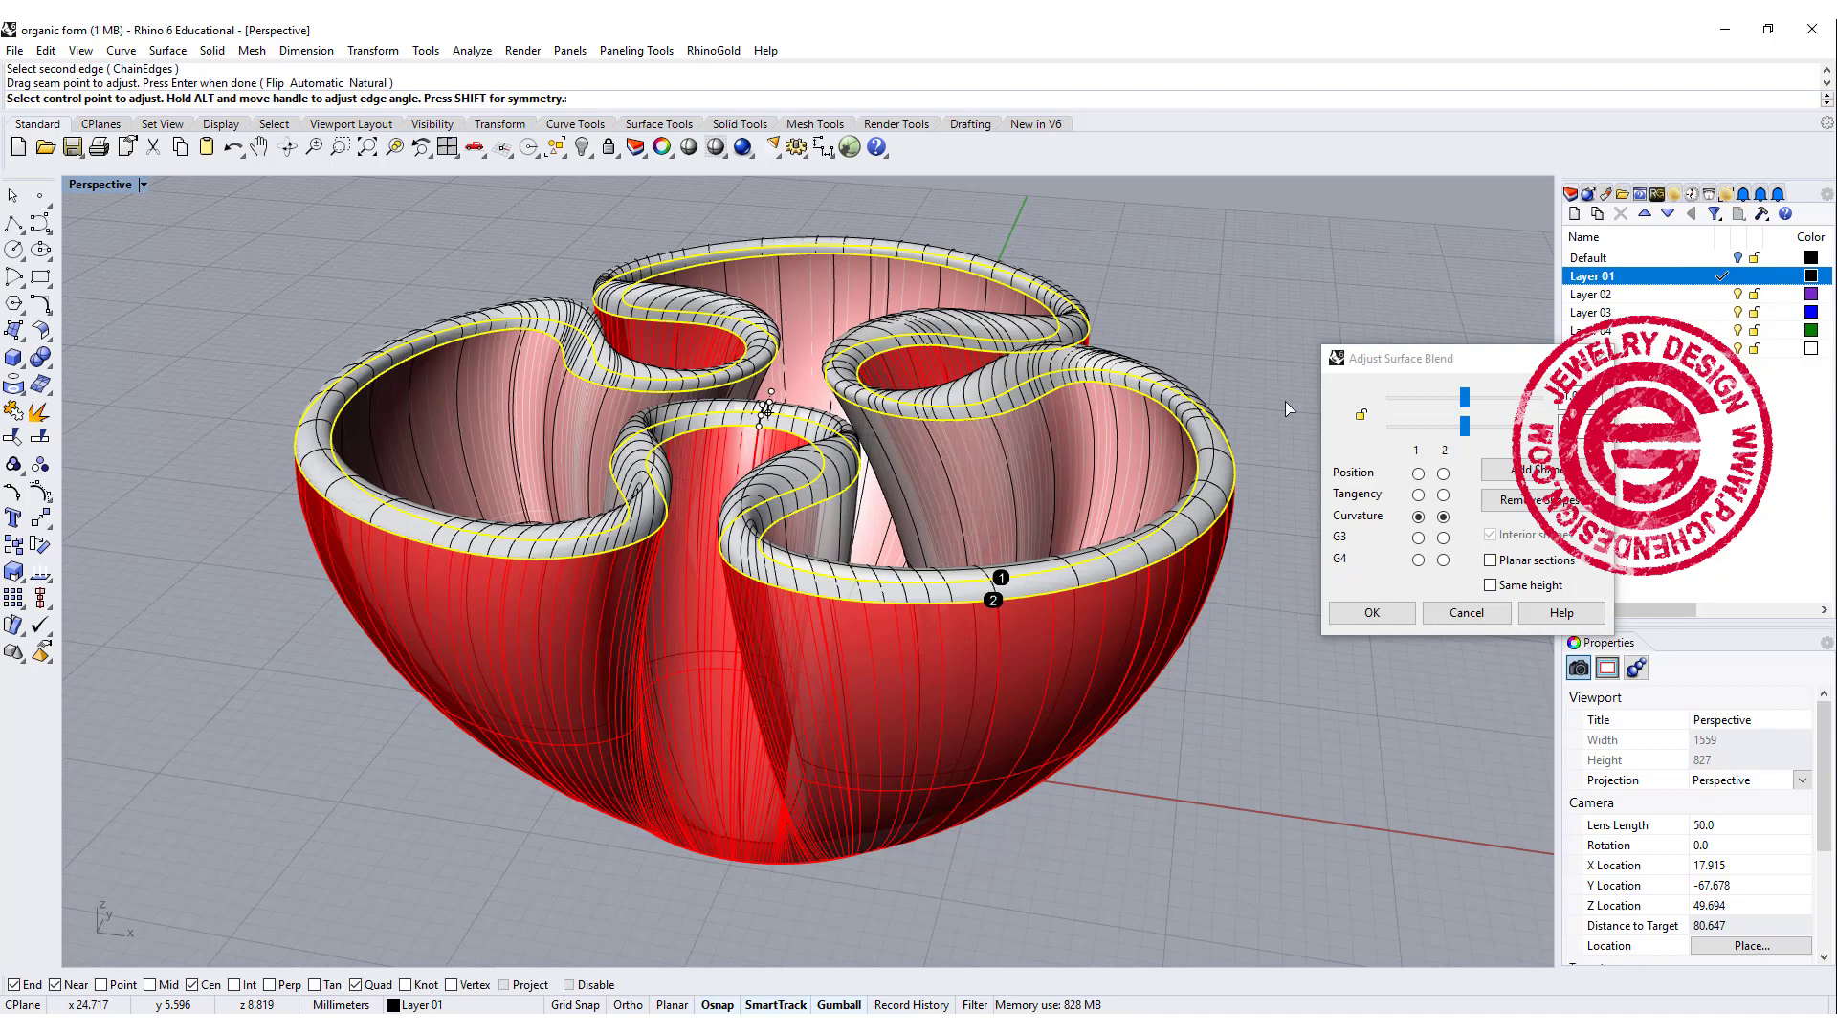
# Lock the two blend sliders together and lower both values to flatten the rim blend, checking the folds up close.
pyautogui.moveTo(1099, 393); pyautogui.dragTo(765, 421, button='right')
pyautogui.click(1360, 415)
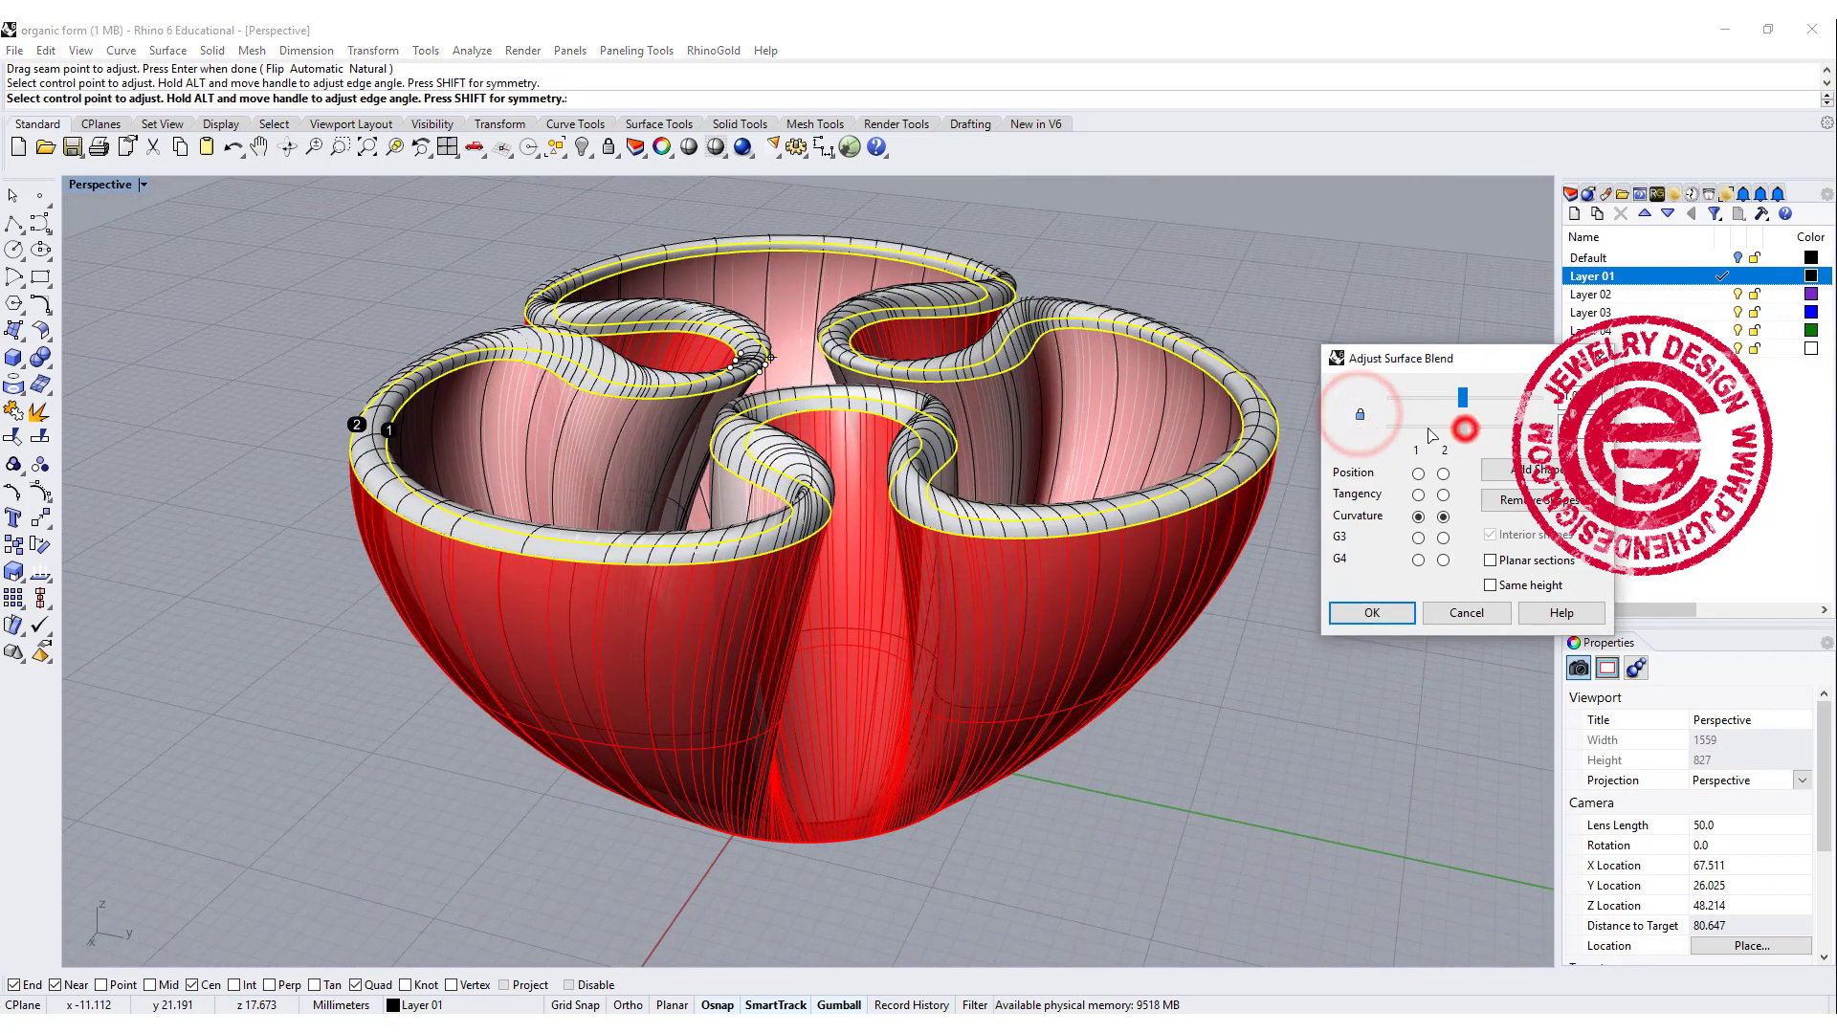
pyautogui.moveTo(1462, 427); pyautogui.dragTo(1434, 417)
pyautogui.moveTo(926, 499); pyautogui.dragTo(1093, 585, button='right')
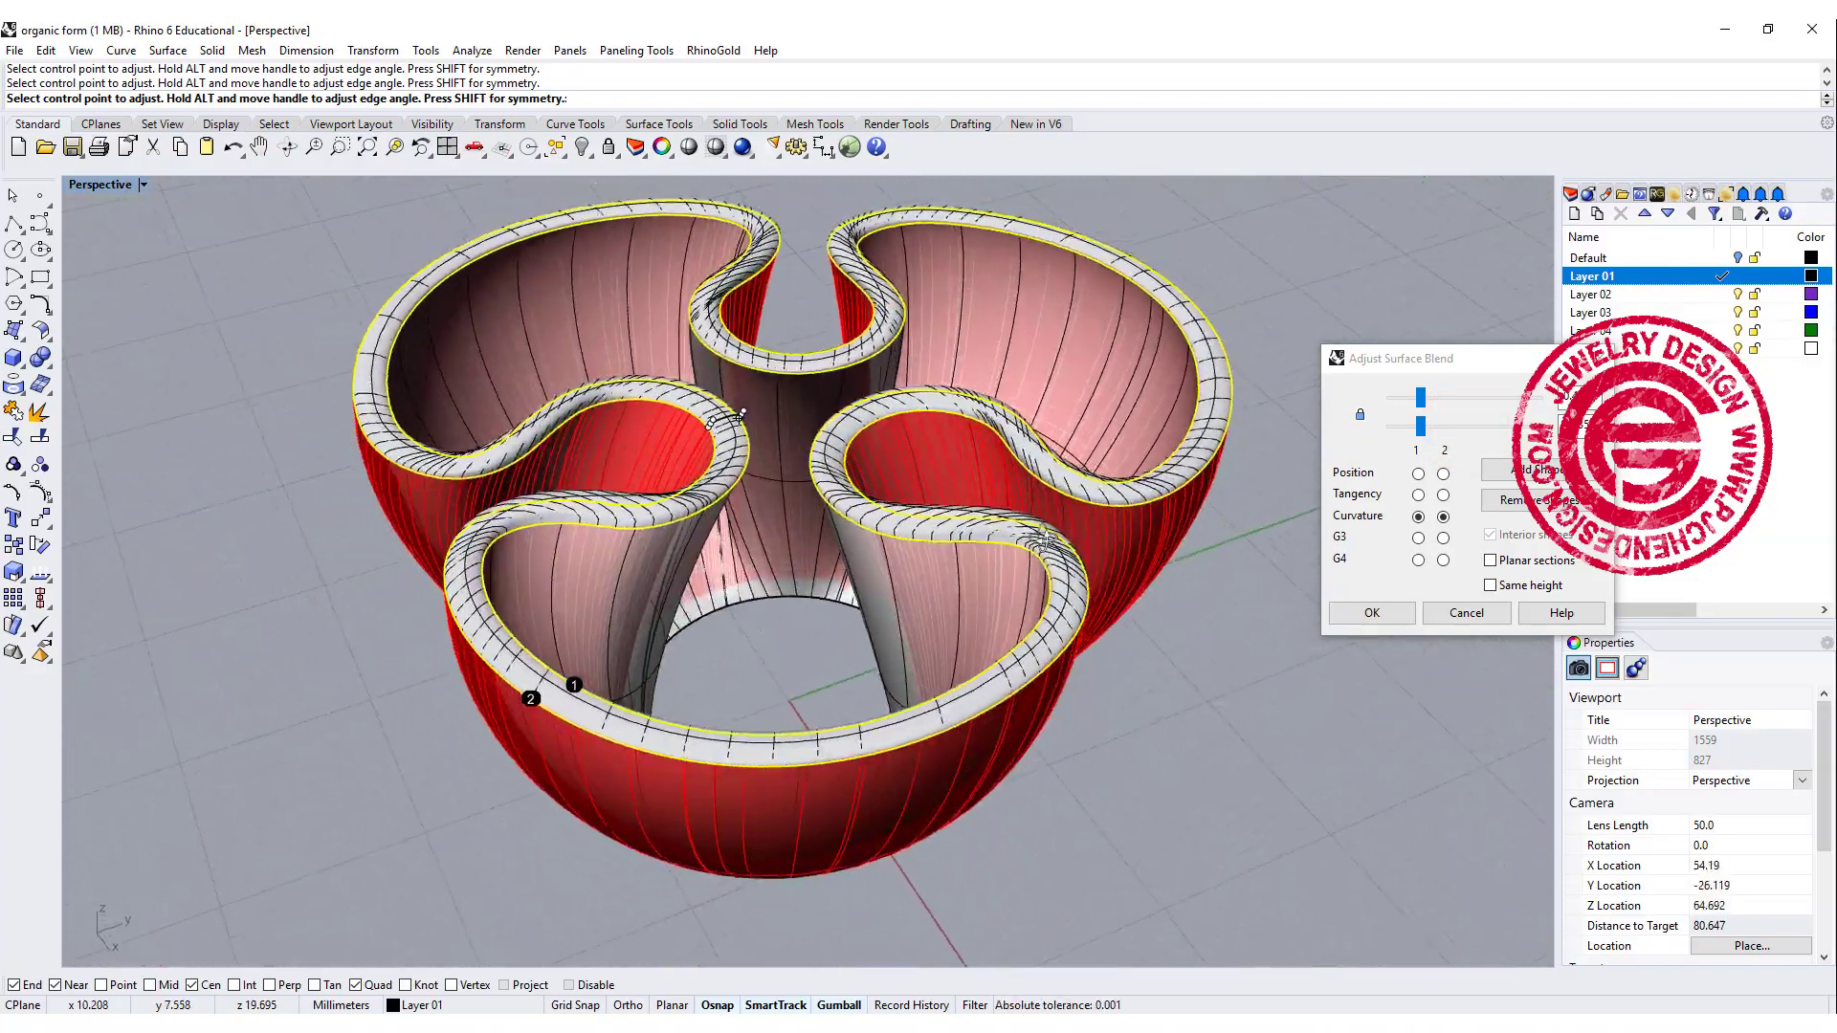
pyautogui.scroll(10, 631, 433)
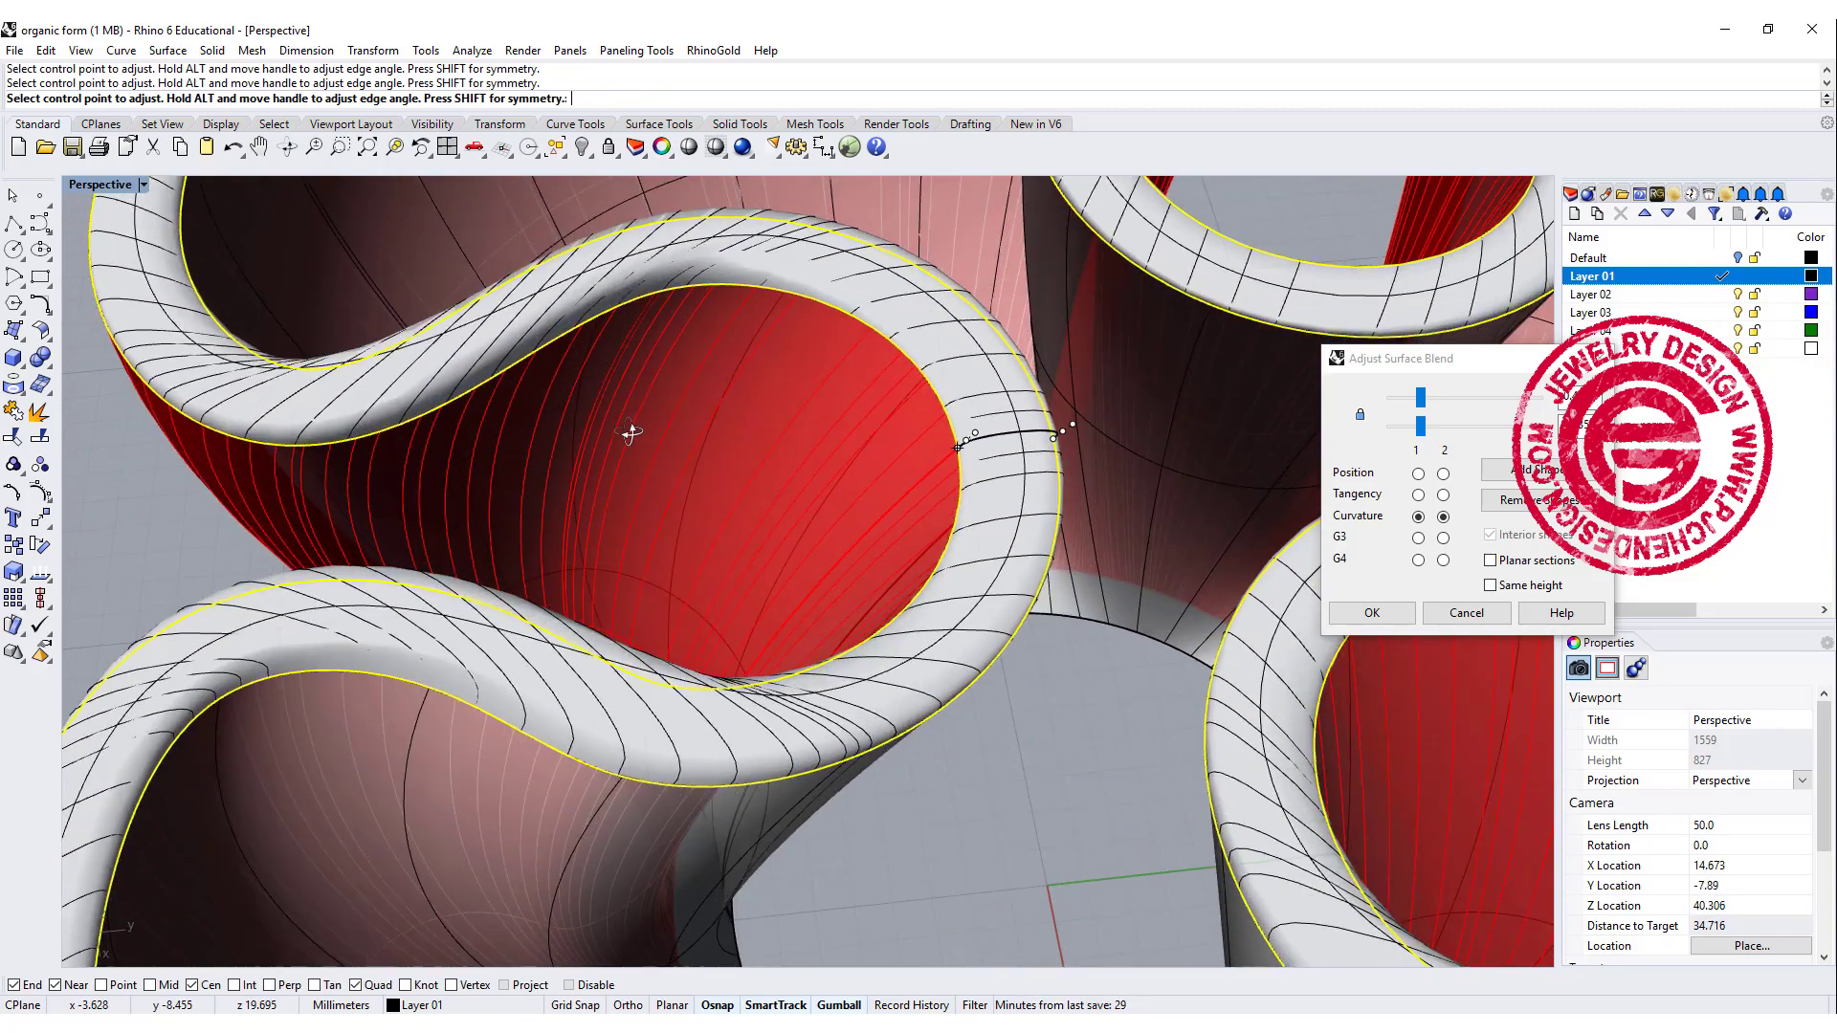
pyautogui.moveTo(629, 432); pyautogui.dragTo(628, 425, button='right')
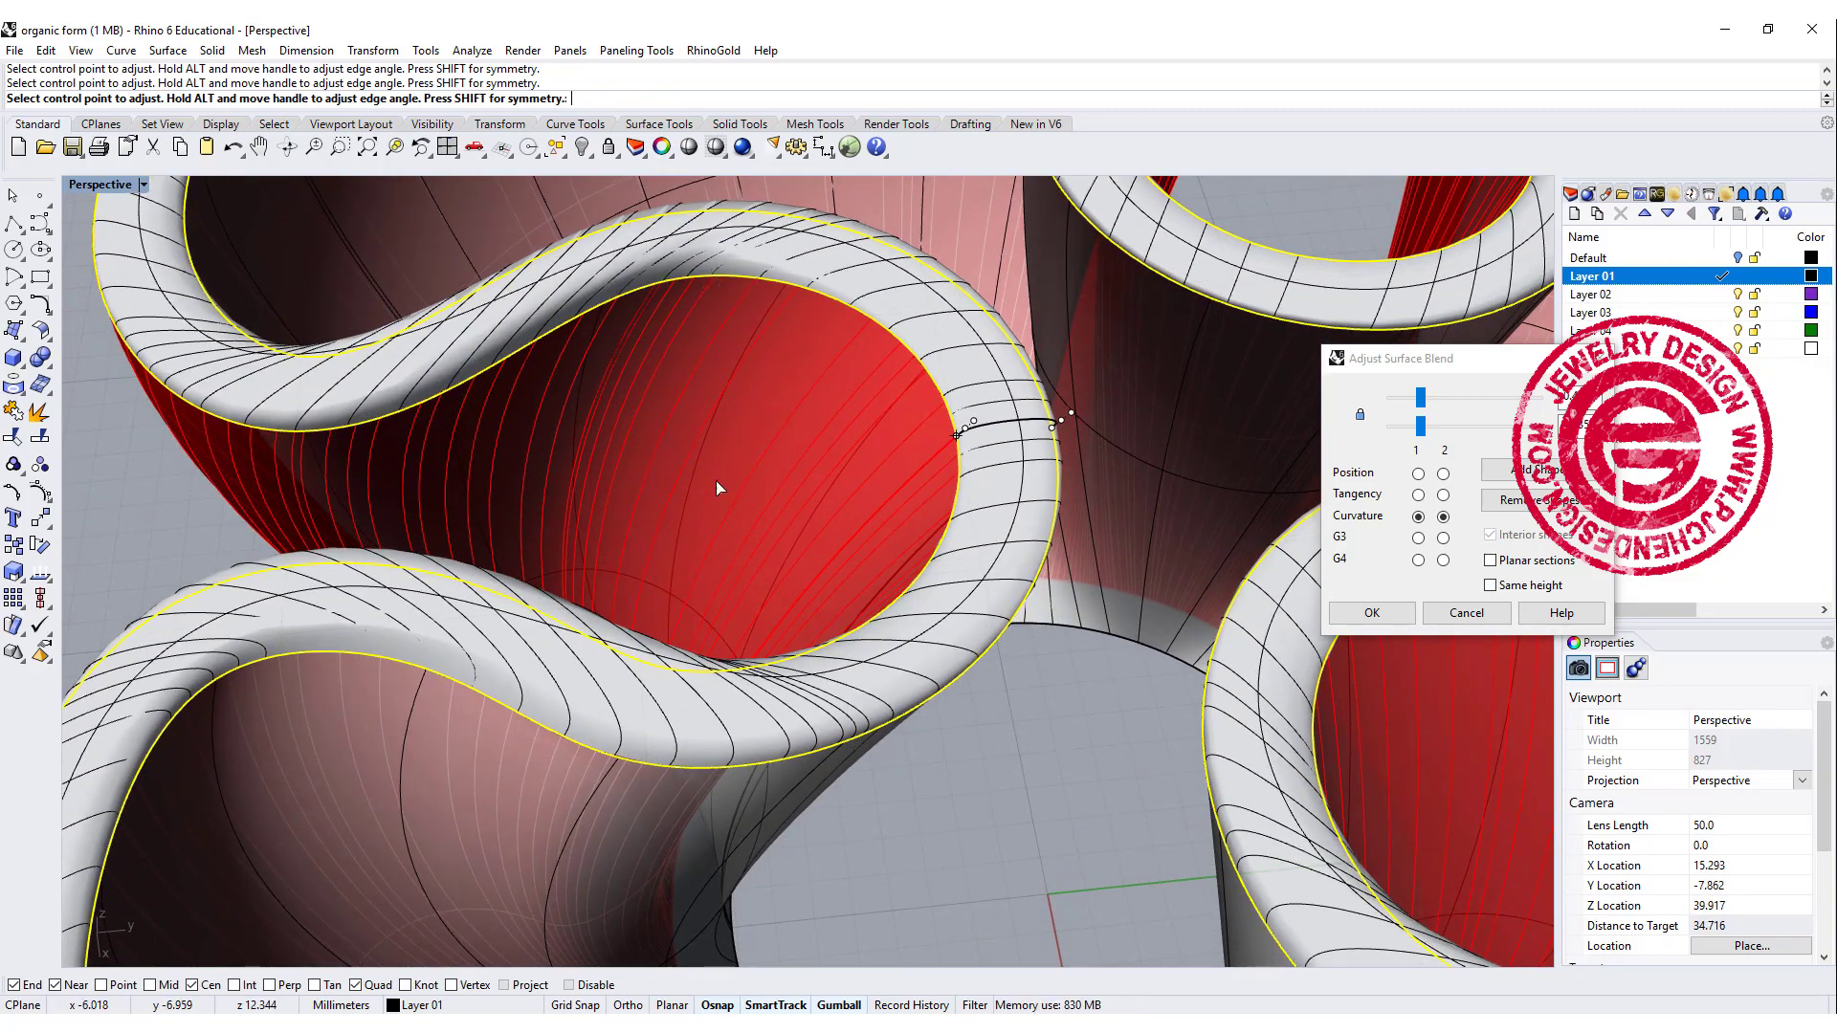
pyautogui.scroll(-7, 783, 468)
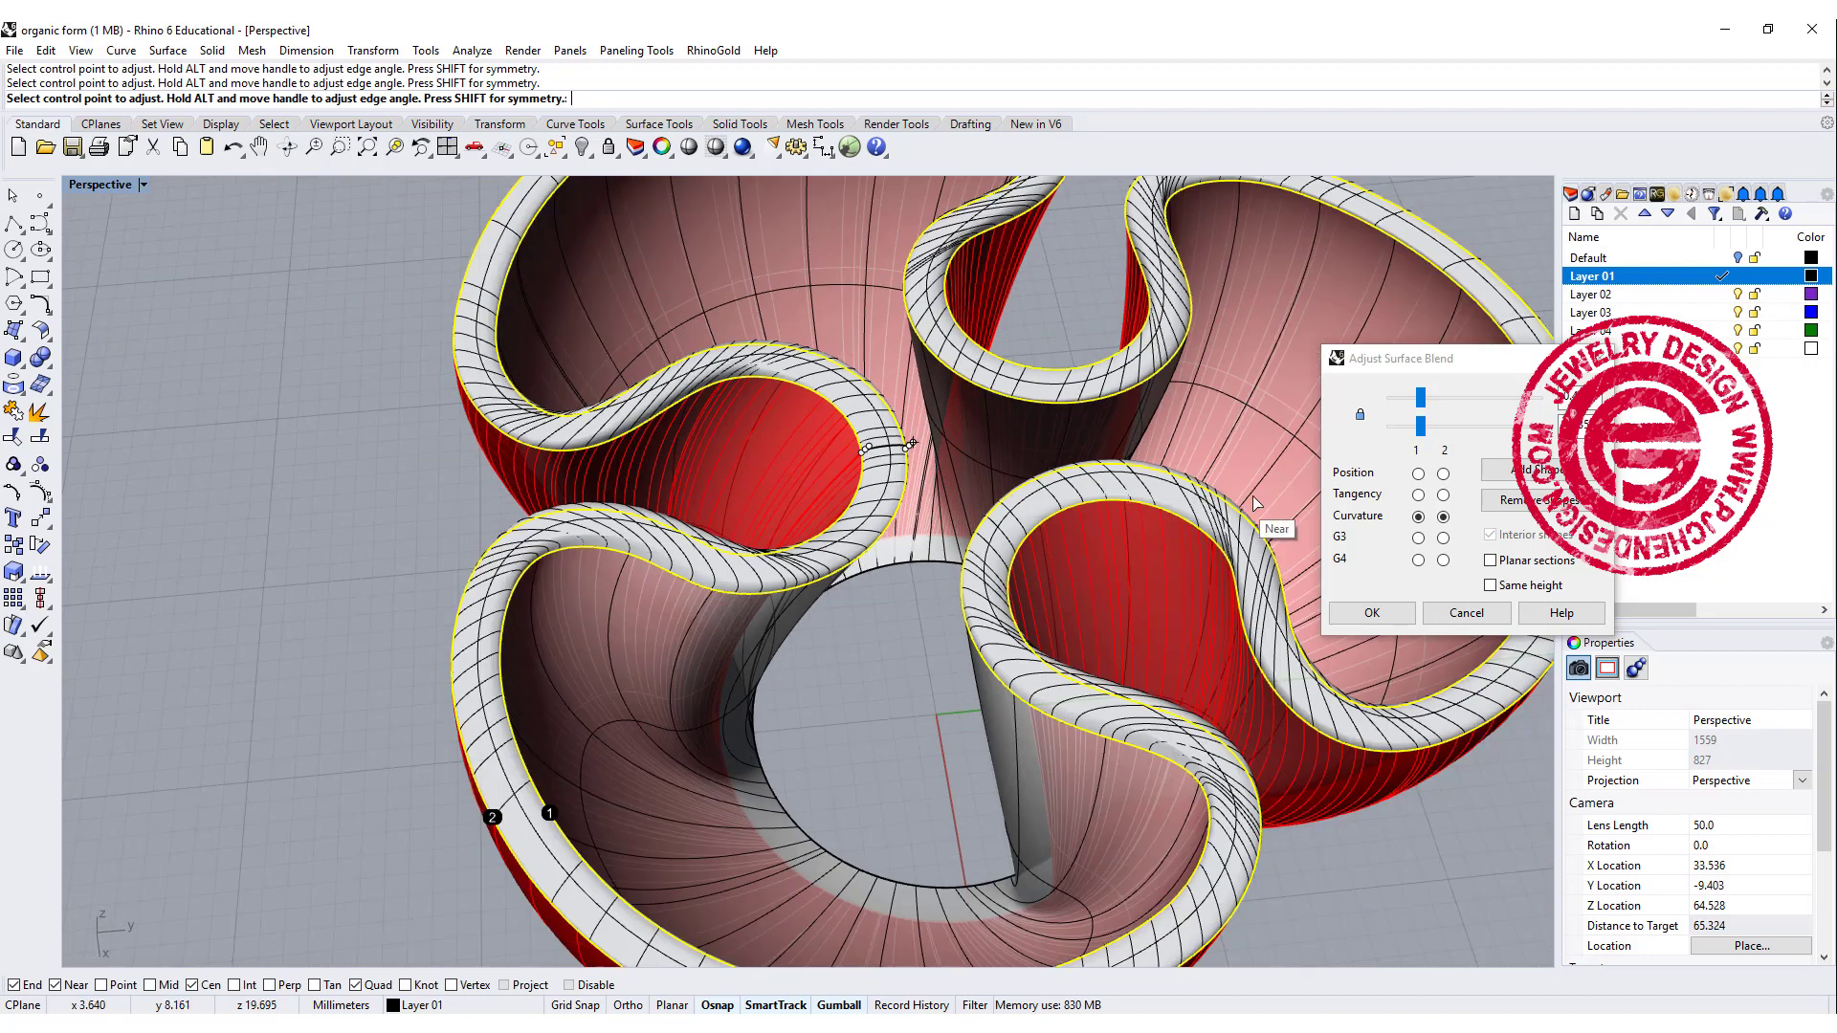
# Try tangency continuity on both edges of the rim blend, and switch both back to curvature.
pyautogui.click(1418, 494)
pyautogui.click(1442, 496)
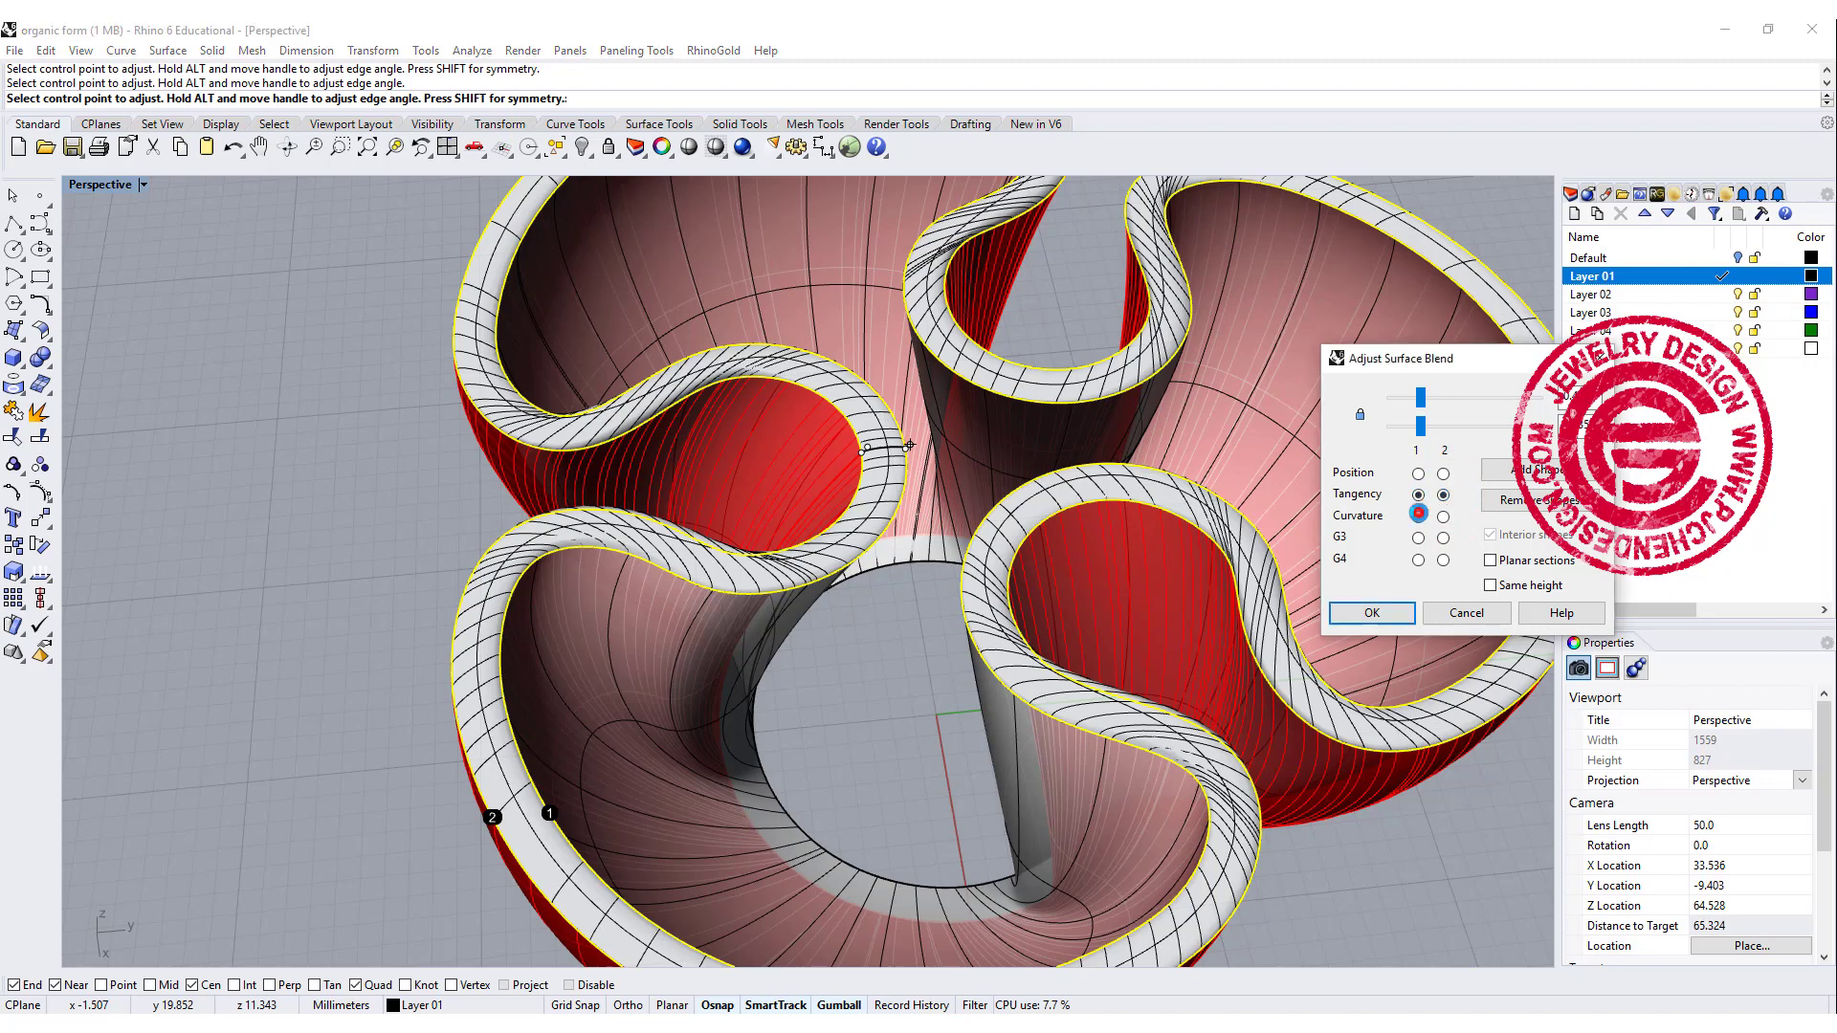
pyautogui.click(1418, 517)
pyautogui.click(1443, 517)
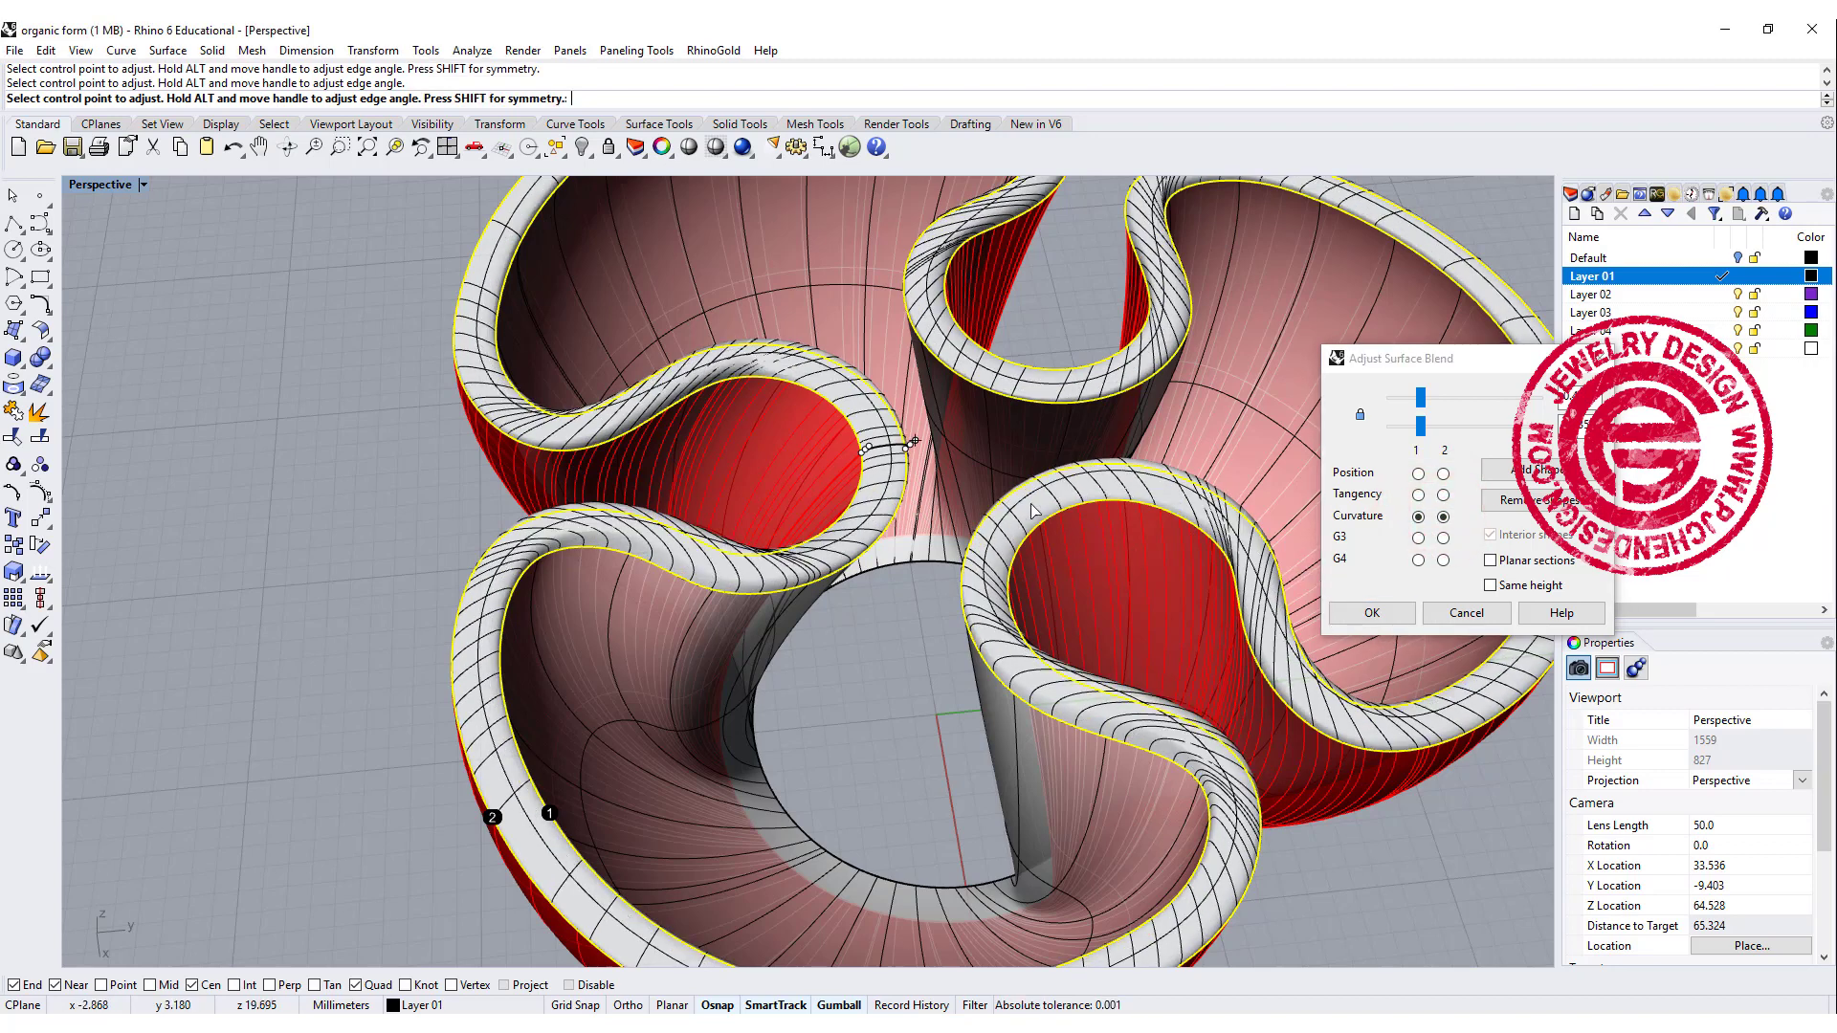
# Check the curvature-continuous rim blend around the lobes and accept it.
pyautogui.moveTo(1021, 529); pyautogui.dragTo(777, 532, button='right')
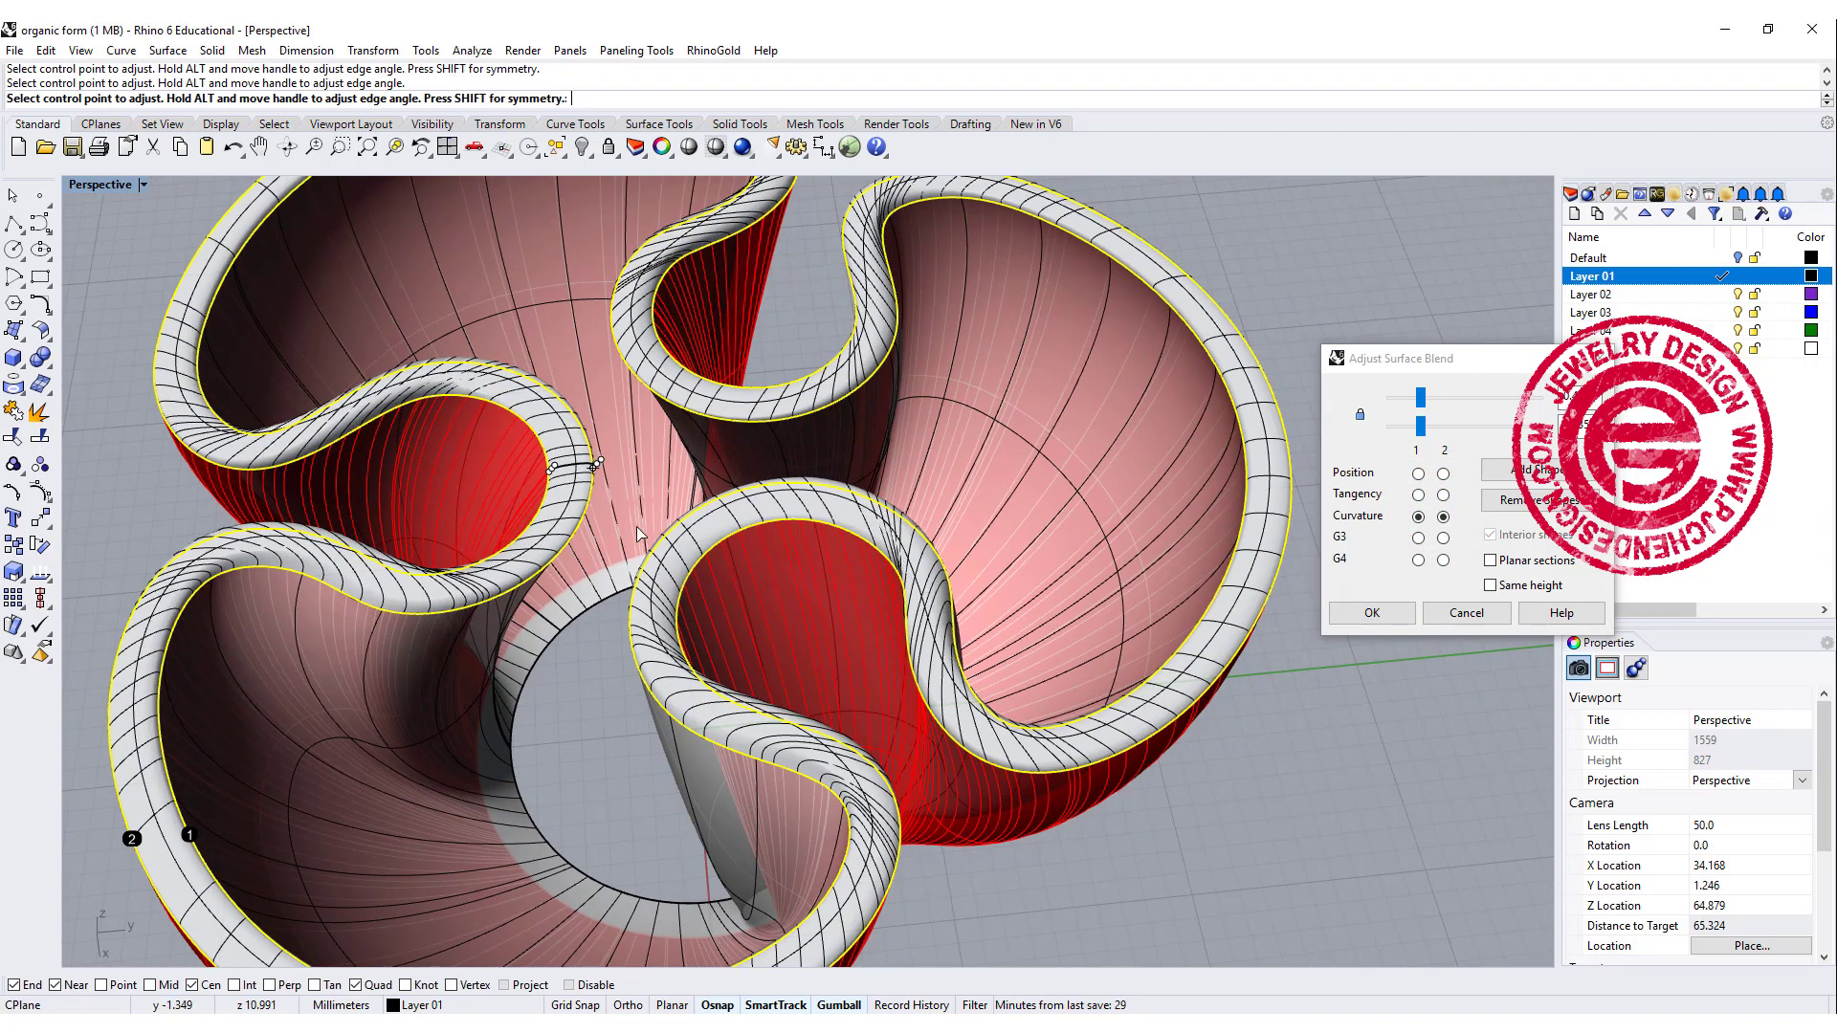
pyautogui.moveTo(1078, 558); pyautogui.dragTo(1013, 745, button='right')
pyautogui.click(1399, 609)
# Blend the inner and outer edges of the base opening with a curvature-continuous surface.
pyautogui.rightClick(1024, 733)
pyautogui.scroll(6, 1023, 733)
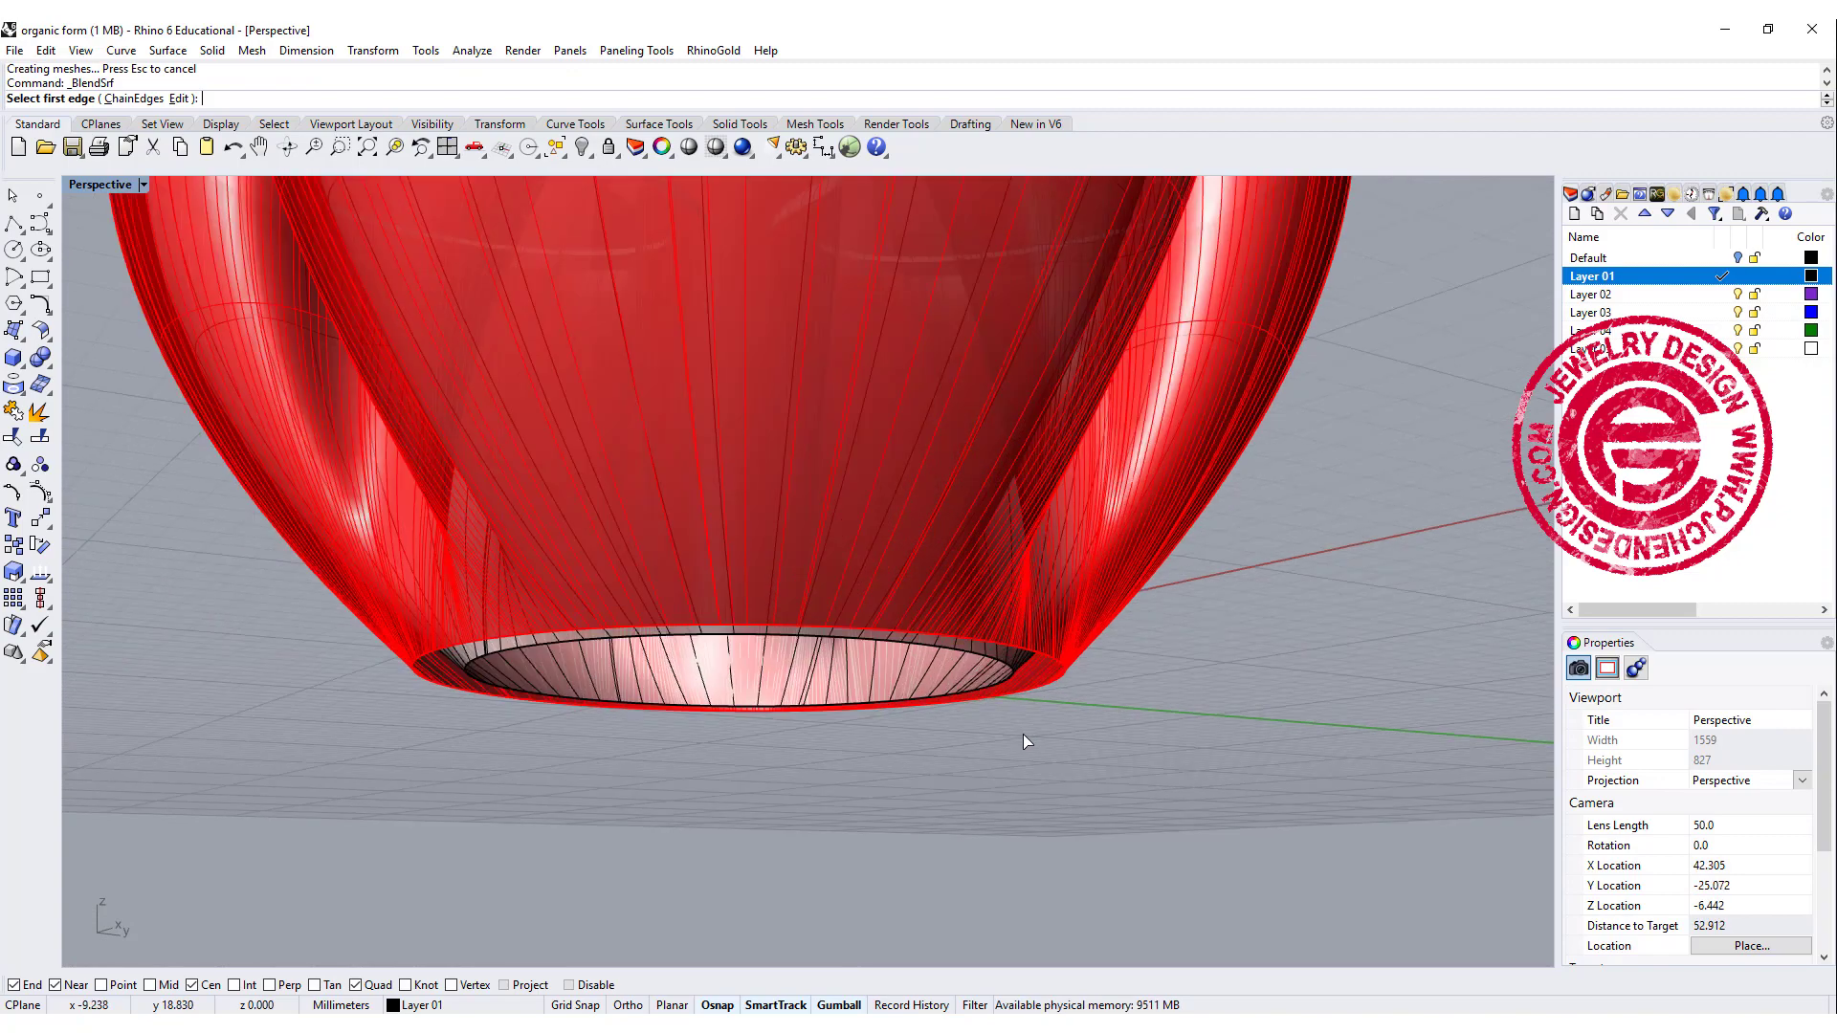
pyautogui.click(1003, 670)
pyautogui.click(1054, 682)
pyautogui.rightClick(1177, 759)
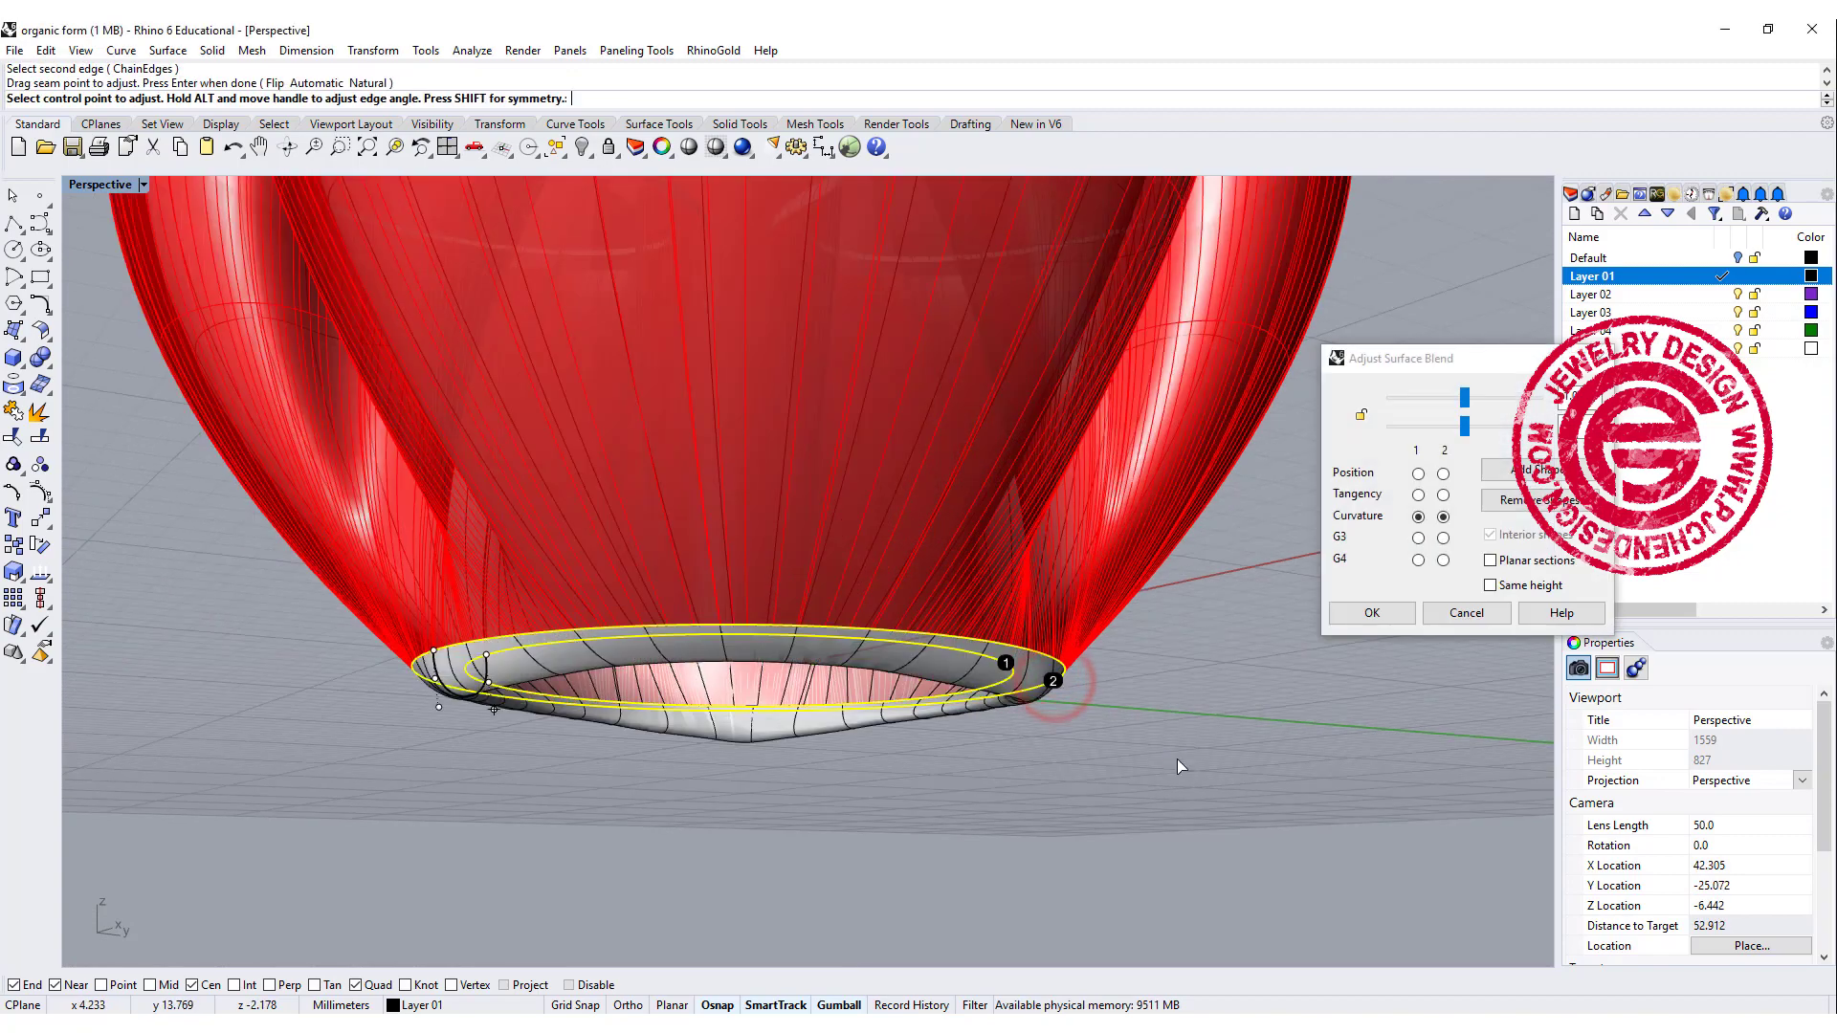
pyautogui.rightClick(1176, 760)
# Join the inner, outer and two blend surfaces into one polysurface, and check its object type.
pyautogui.moveTo(1177, 756); pyautogui.dragTo(1149, 710, button='right')
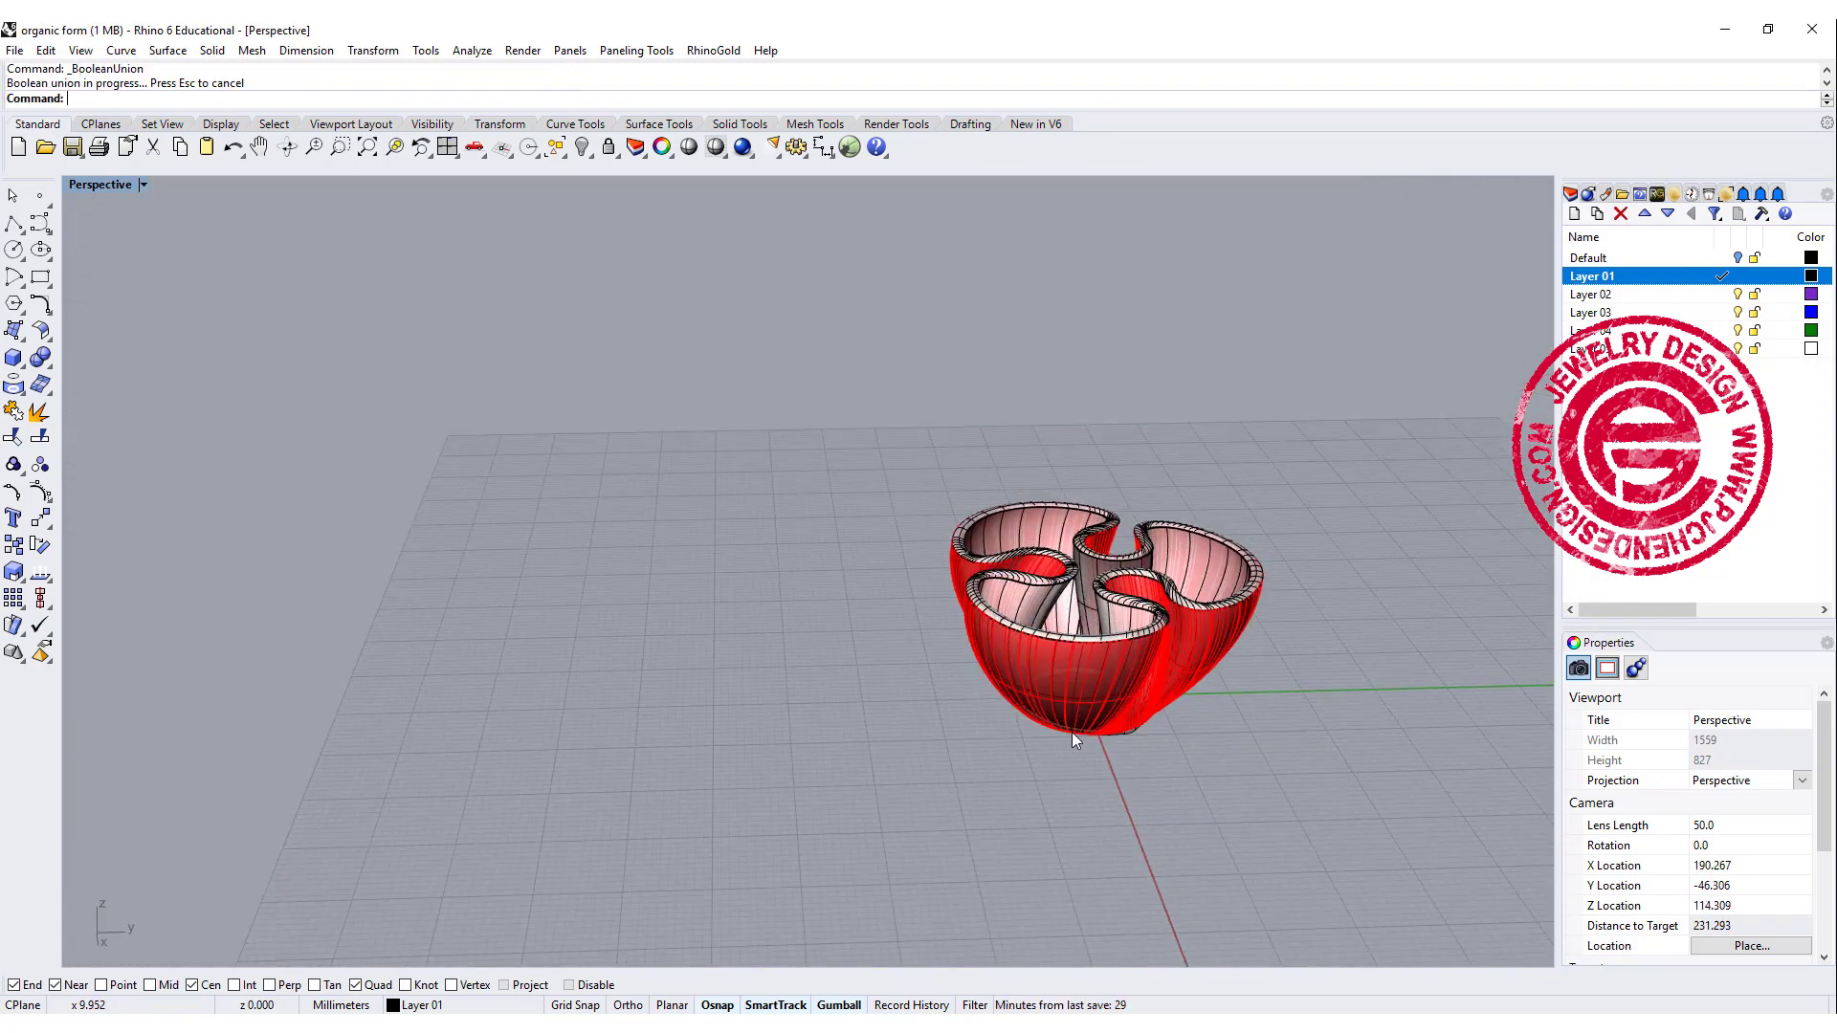
pyautogui.scroll(3, 1306, 761)
pyautogui.moveTo(928, 436); pyautogui.dragTo(790, 356)
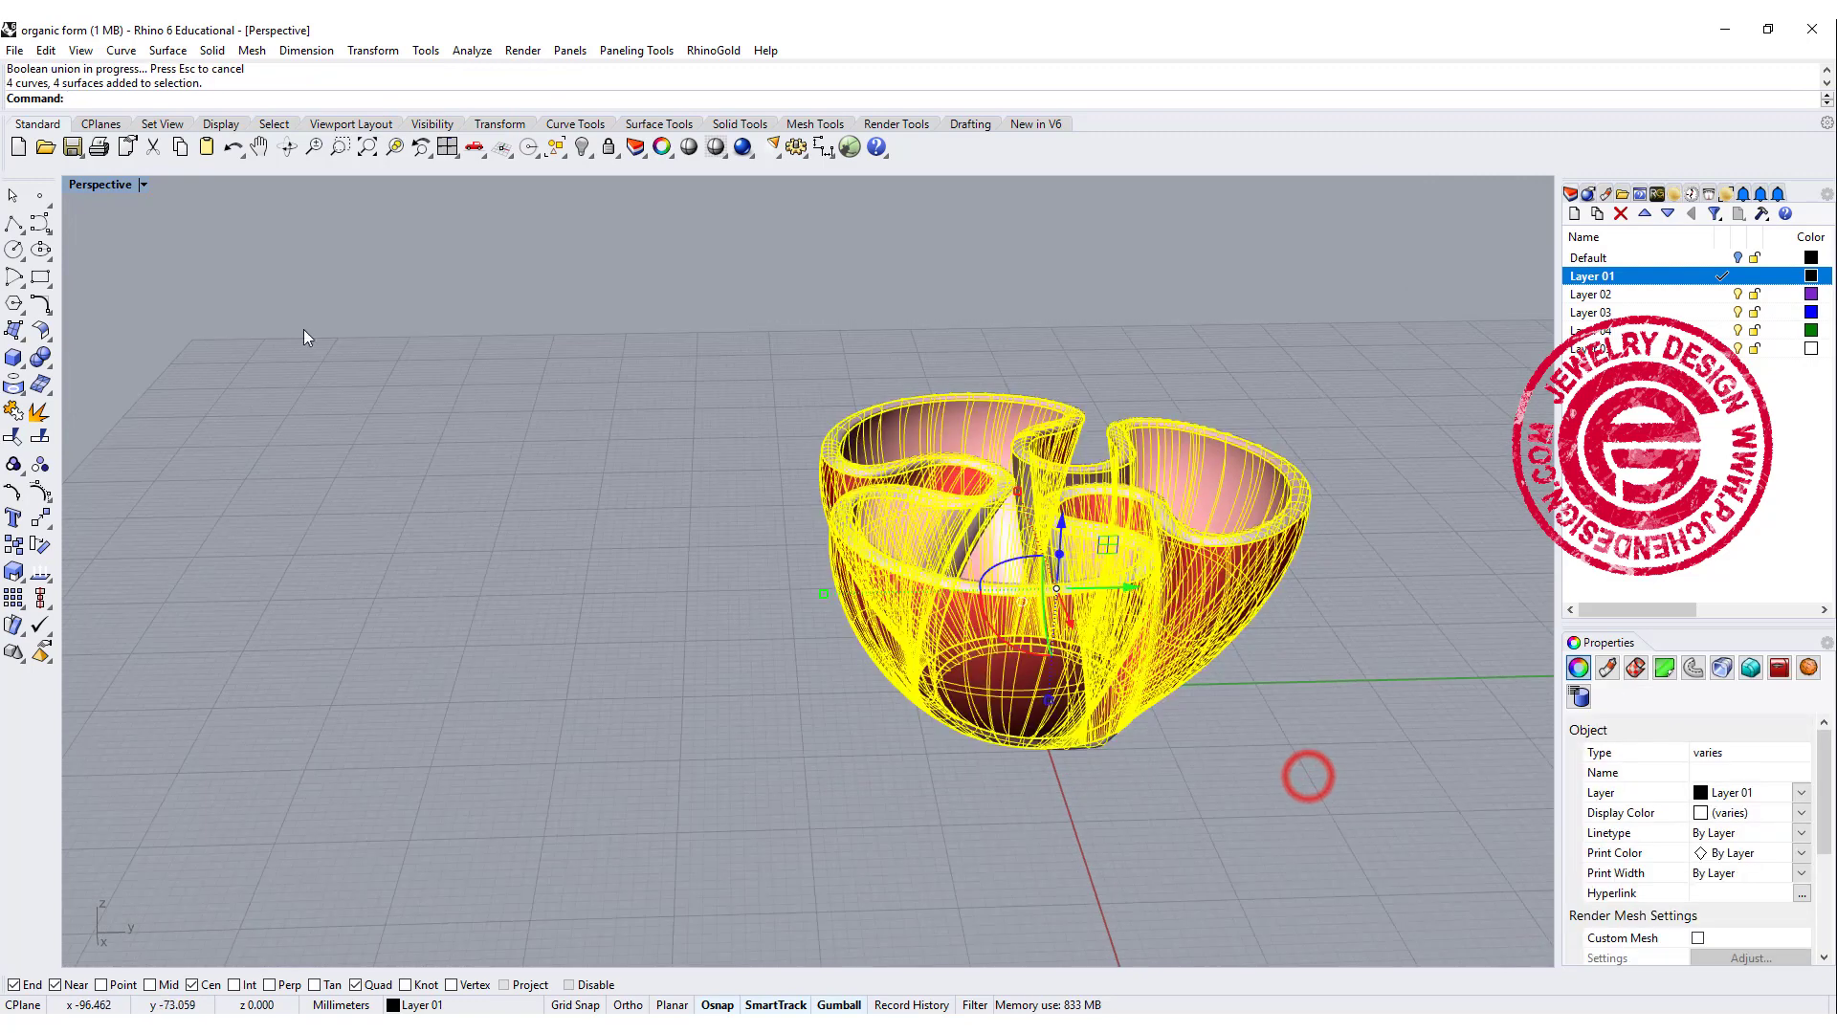
pyautogui.click(16, 411)
pyautogui.click(1359, 764)
pyautogui.click(1184, 575)
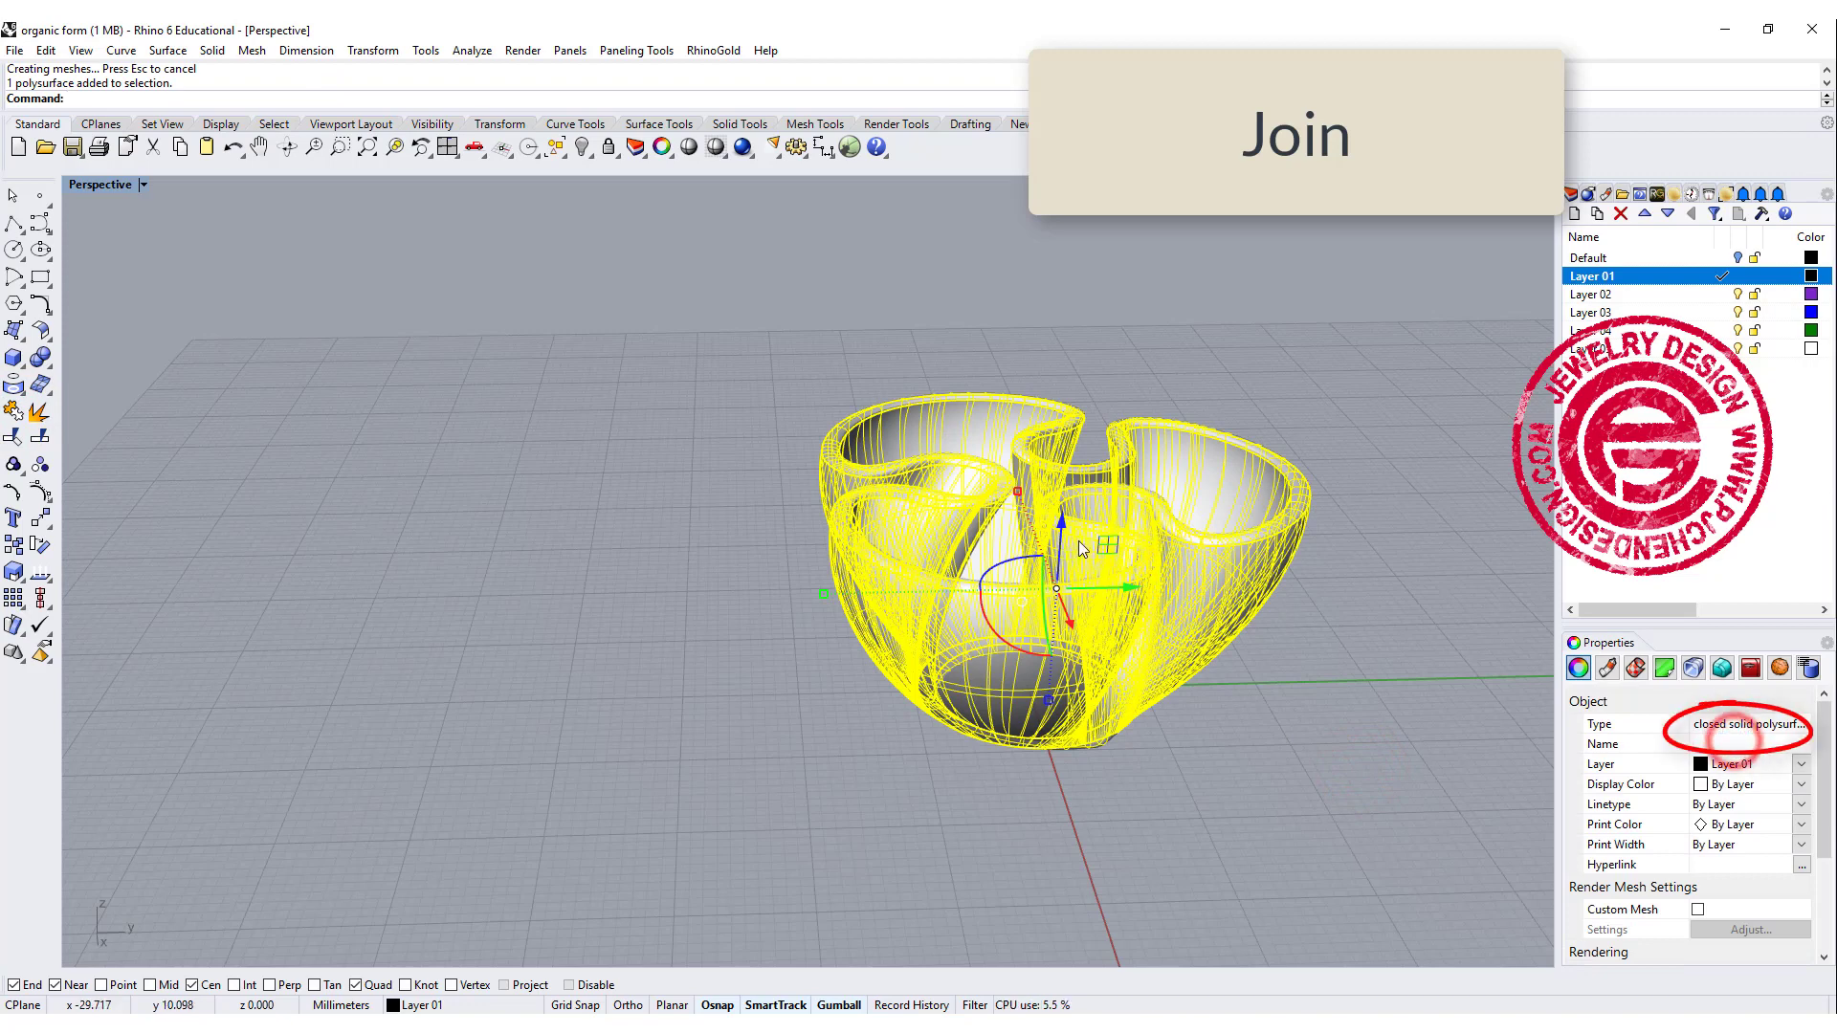
pyautogui.click(1227, 685)
# Examine the finished gold form in the Rendered display mode from different angles and distances.
pyautogui.moveTo(1221, 590); pyautogui.dragTo(973, 644, button='right')
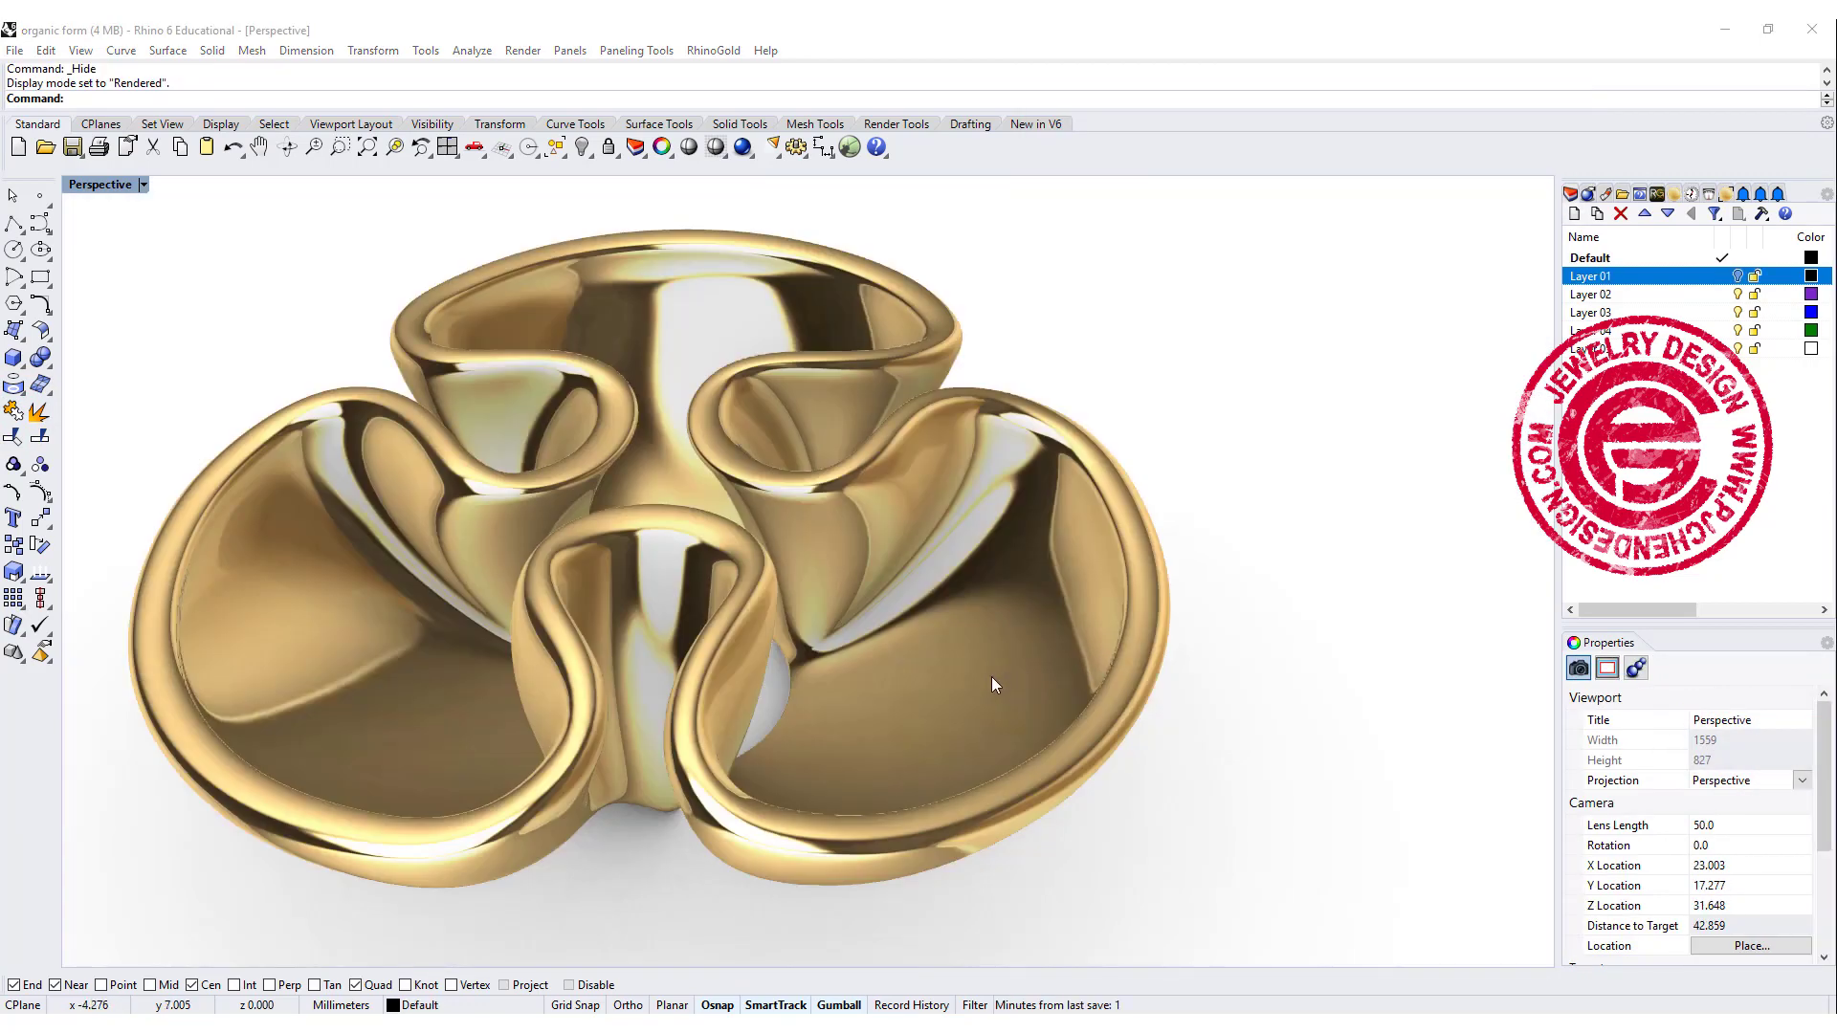
pyautogui.moveTo(991, 675); pyautogui.dragTo(933, 685, button='right')
pyautogui.scroll(-2, 1005, 687)
pyautogui.scroll(2, 893, 657)
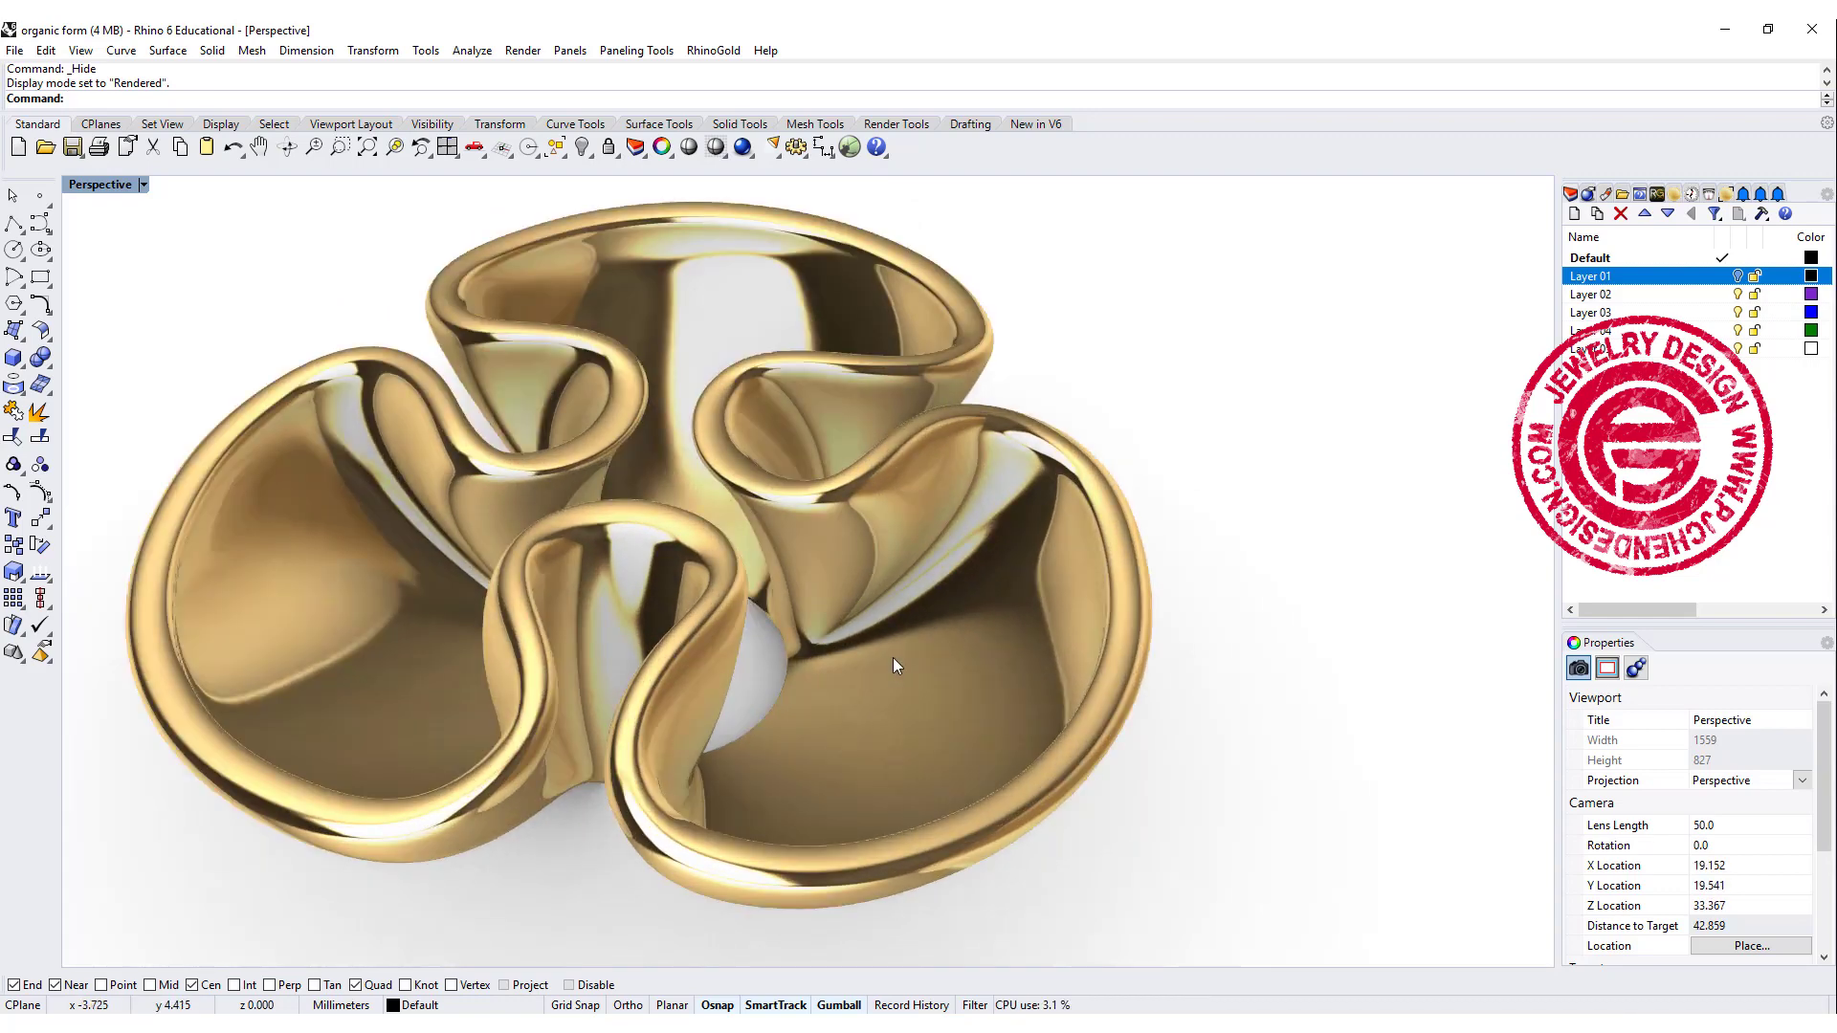